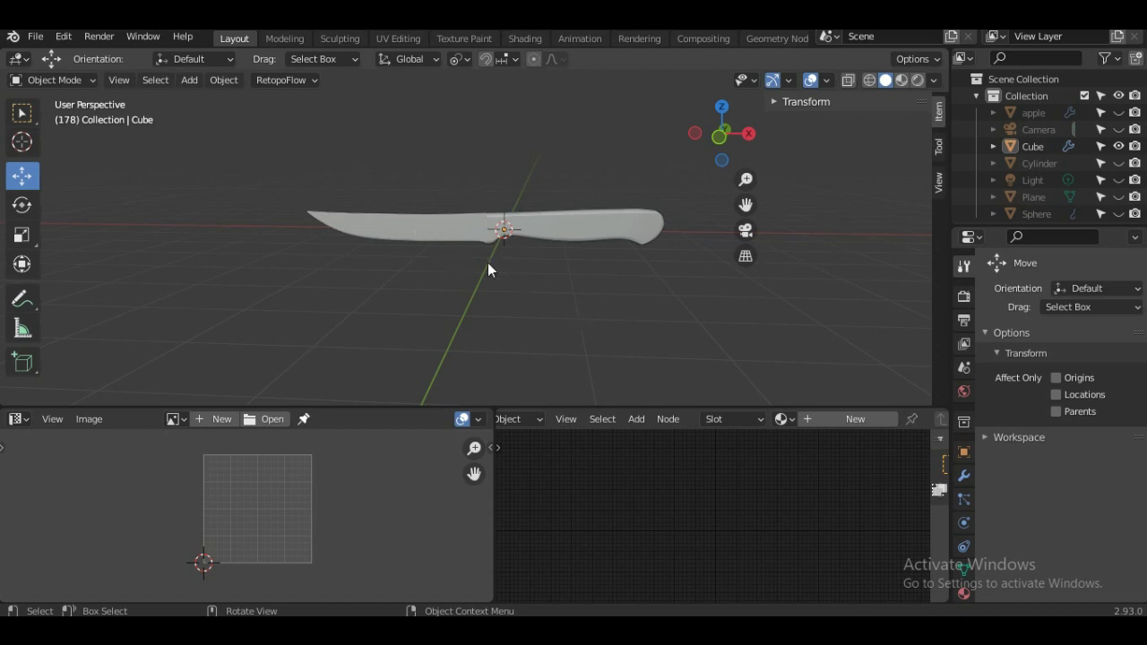
Select the knife and orbit the view to see it side-on.
{"action": "middle_click_drag", "start_coordinate": [391, 255], "coordinate": [546, 244]}
{"action": "left_click", "coordinate": [567, 226]}
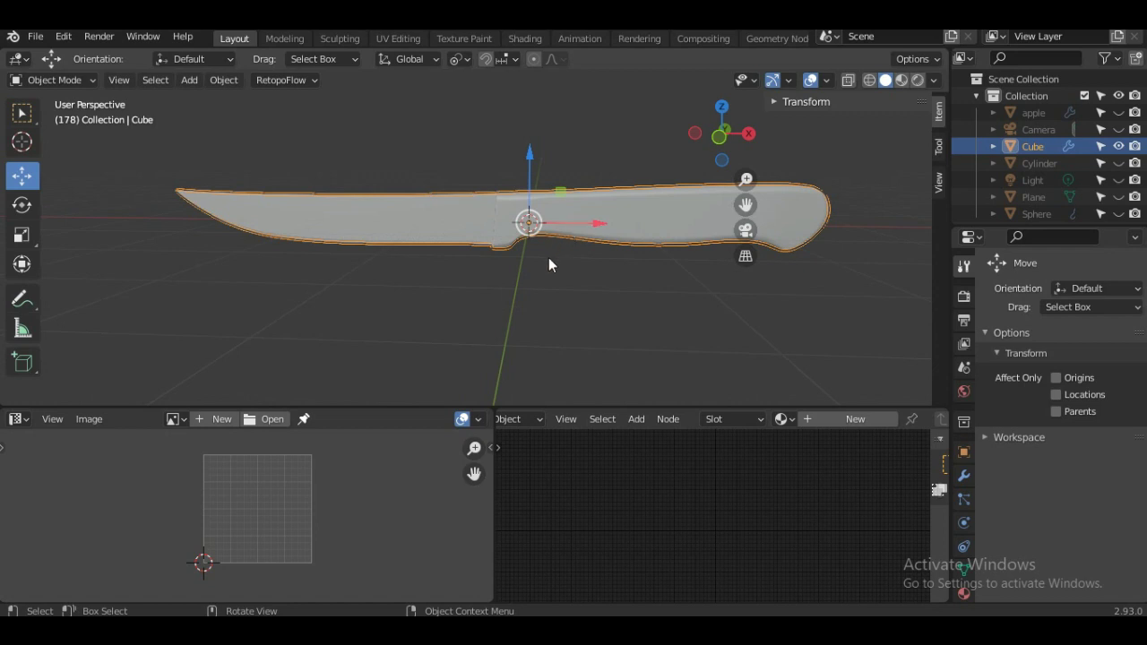
{"action": "scroll", "coordinate": [549, 258], "scroll_direction": "down", "scroll_amount": 1}
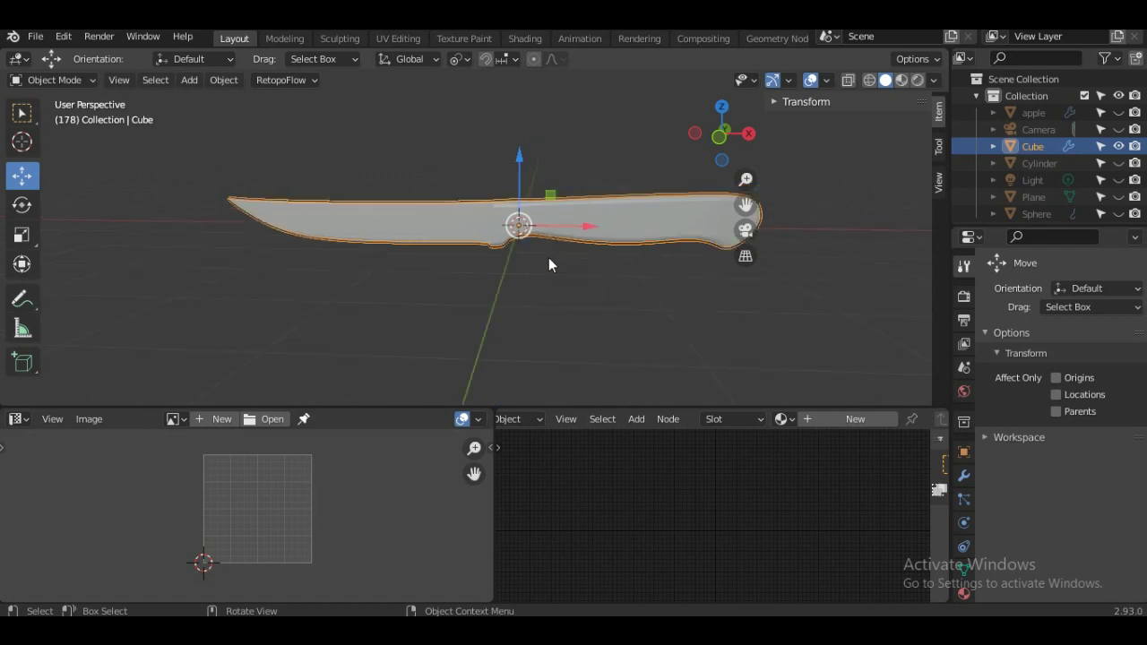
{"action": "scroll", "coordinate": [529, 269], "scroll_direction": "down", "scroll_amount": 1}
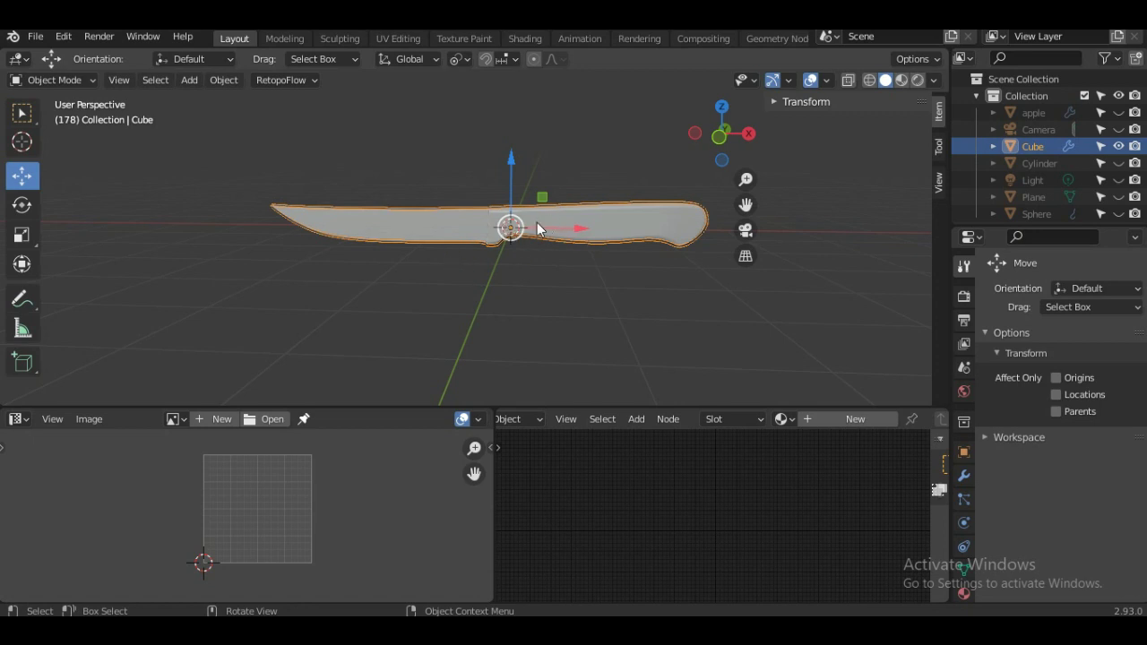
{"action": "middle_click_drag", "start_coordinate": [506, 231], "coordinate": [508, 276]}
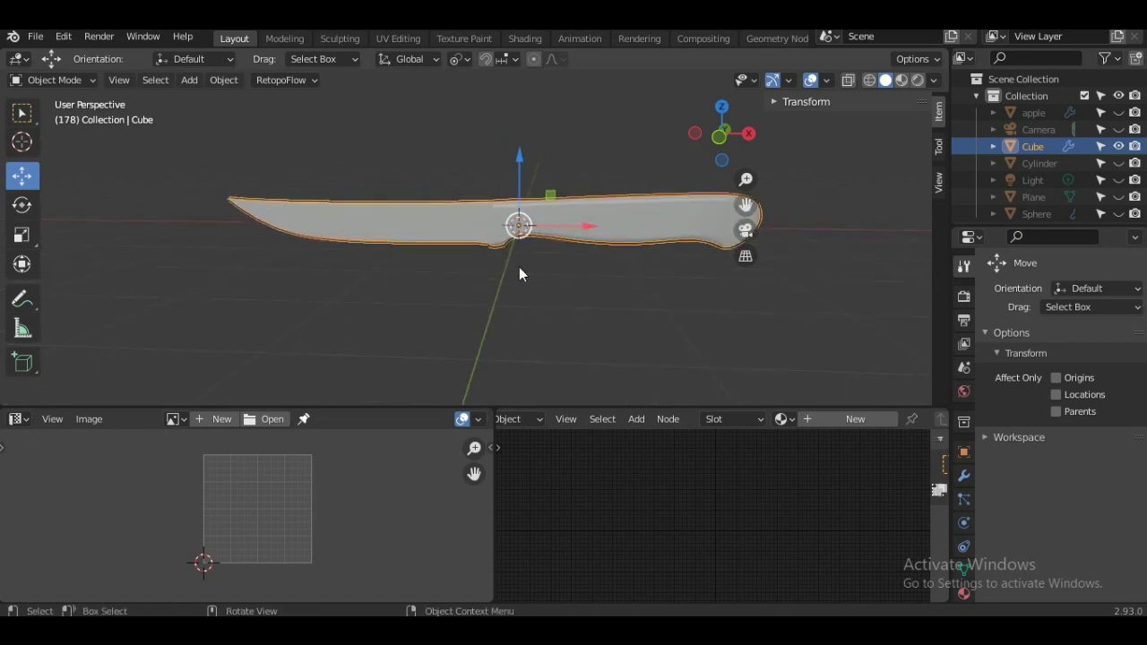
{"action": "mouse_move", "coordinate": [513, 235]}
{"action": "middle_mouse_down"}
{"action": "mouse_move", "coordinate": [361, 301]}
{"action": "mouse_move", "coordinate": [622, 291]}
{"action": "mouse_move", "coordinate": [484, 288]}
{"action": "mouse_move", "coordinate": [535, 271]}
{"action": "mouse_move", "coordinate": [473, 280]}
{"action": "middle_mouse_up"}
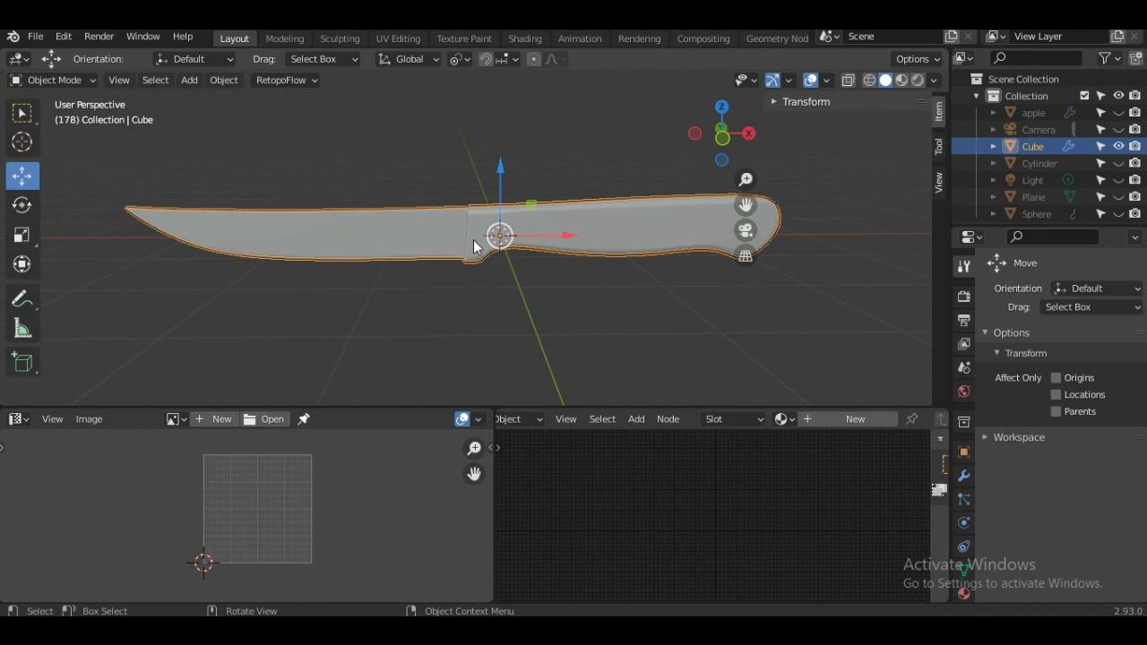
Put the knife in Edit Mode with all geometry selected and zoom in on its UV islands.
{"action": "key", "text": "Tab"}
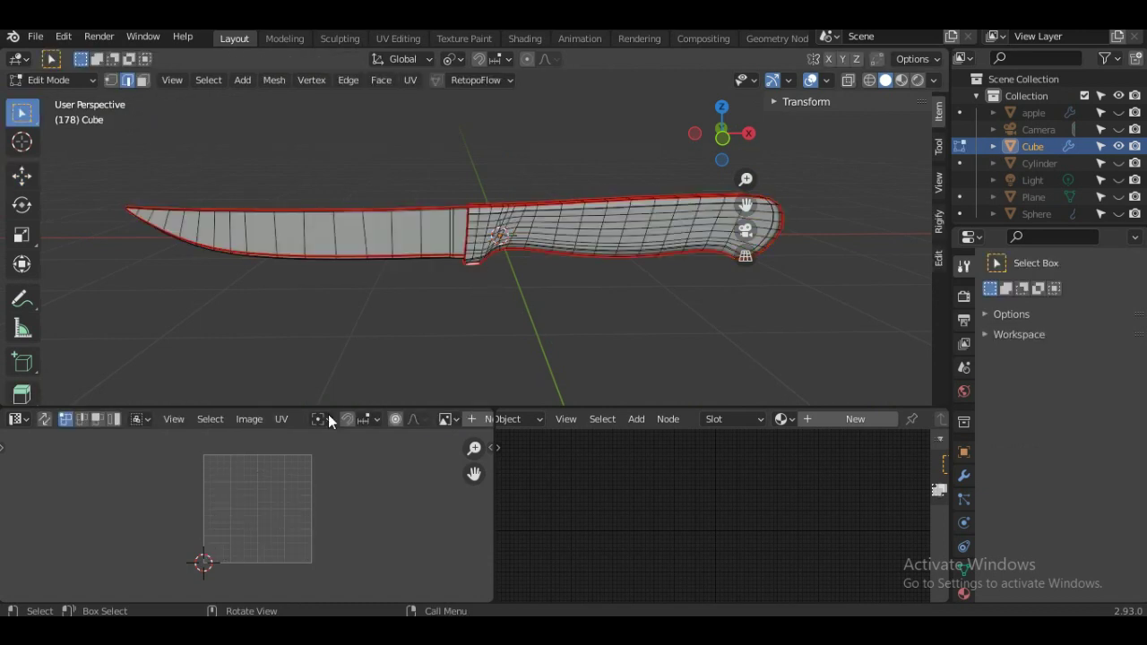
{"action": "key", "text": "a"}
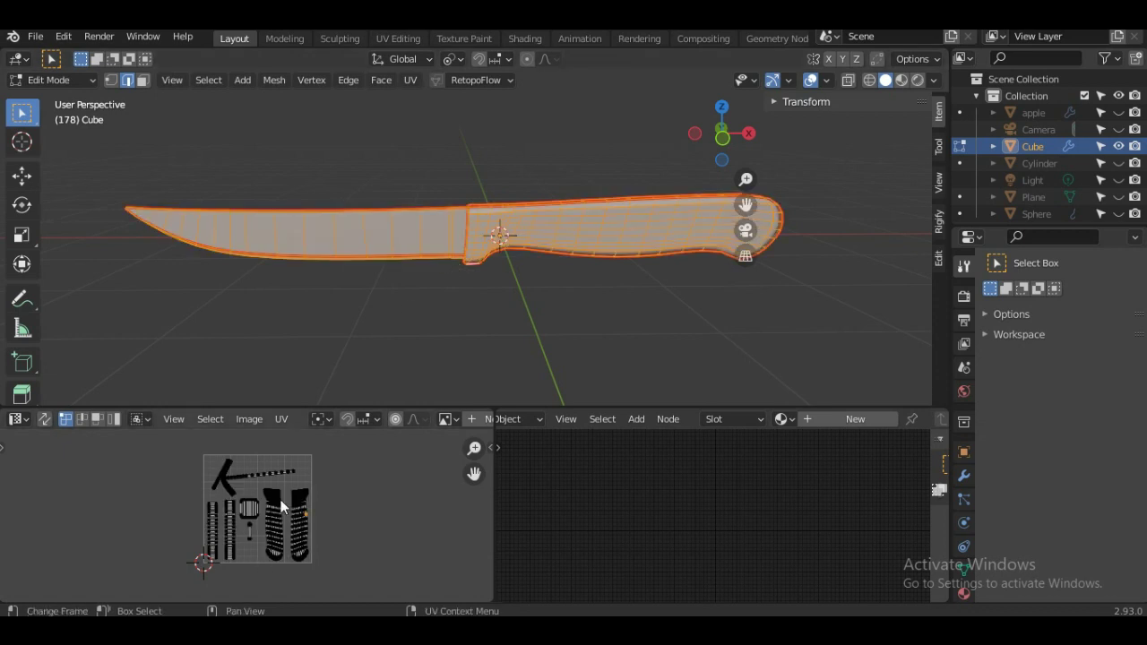
{"action": "scroll", "coordinate": [268, 527], "scroll_direction": "up", "scroll_amount": 3}
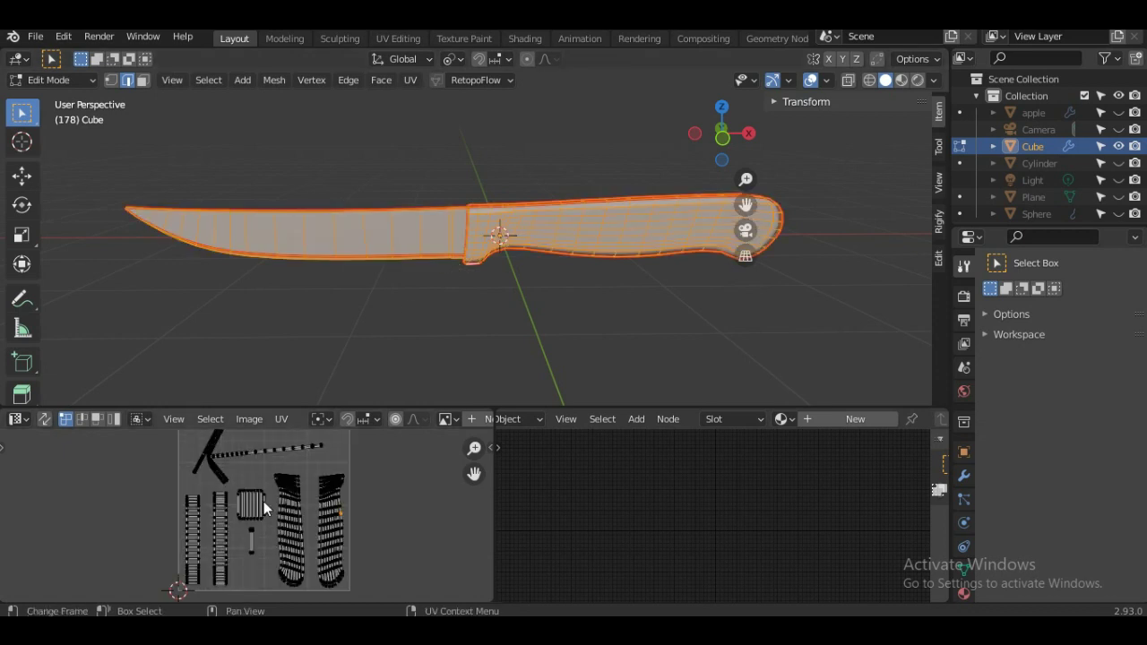
{"action": "scroll", "coordinate": [208, 461], "scroll_direction": "up", "scroll_amount": 1}
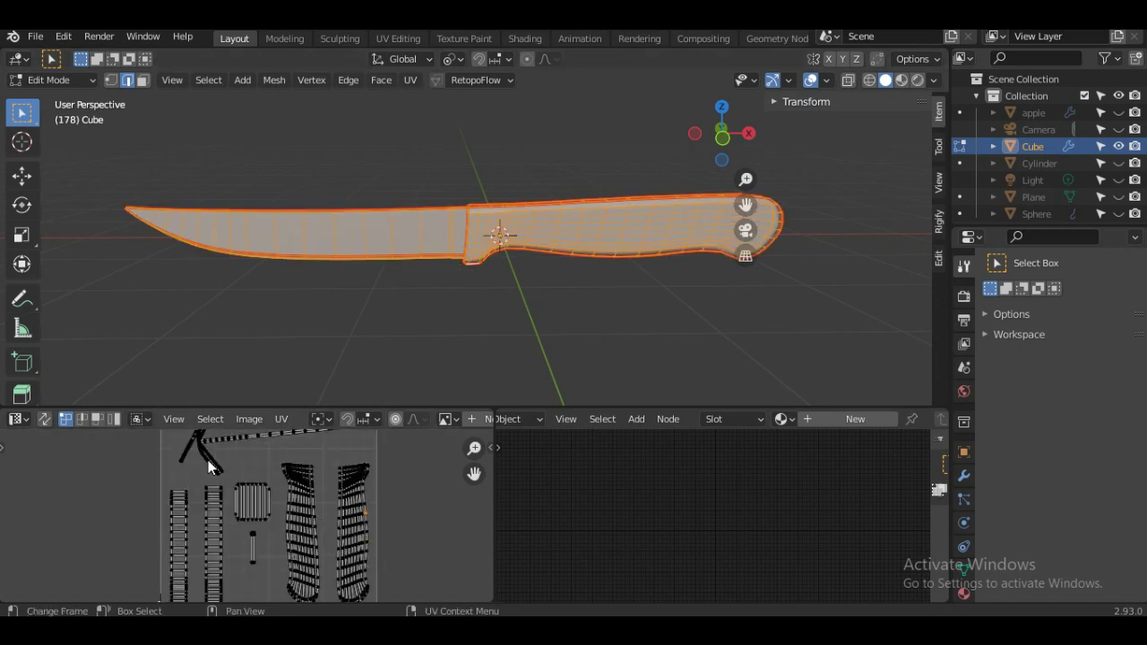
{"action": "scroll", "coordinate": [208, 469], "scroll_direction": "up", "scroll_amount": 1}
{"action": "scroll", "coordinate": [208, 468], "scroll_direction": "down", "scroll_amount": 3}
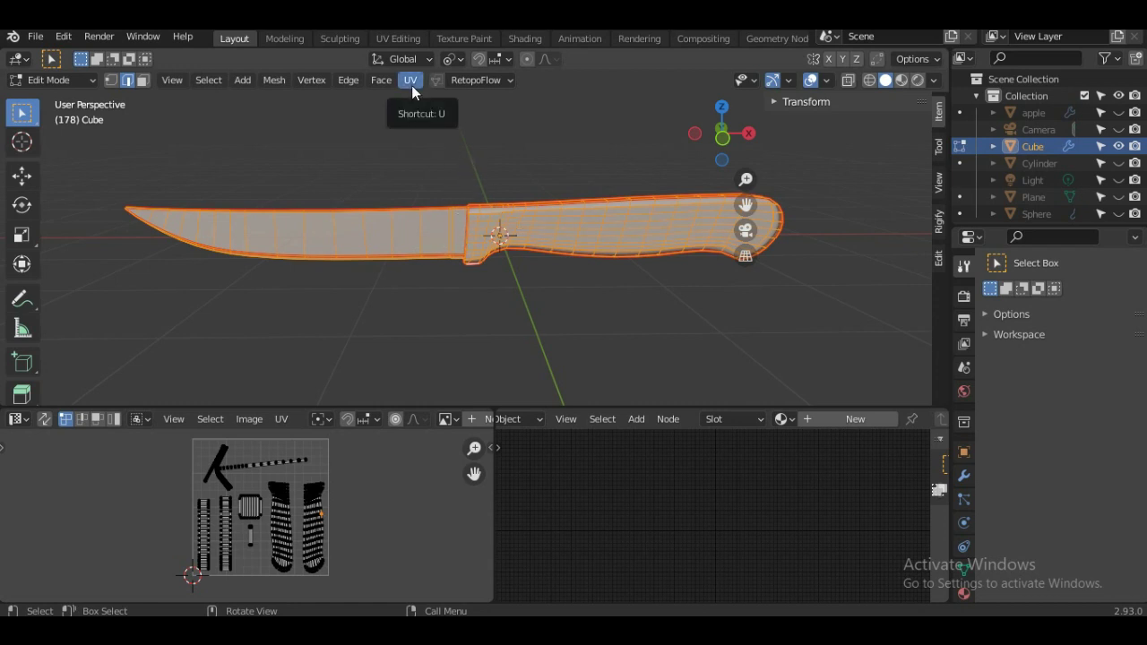
Deselect all, pick the linked handle vertices and separate them into the new object Cube.001.
{"action": "key", "text": "s"}
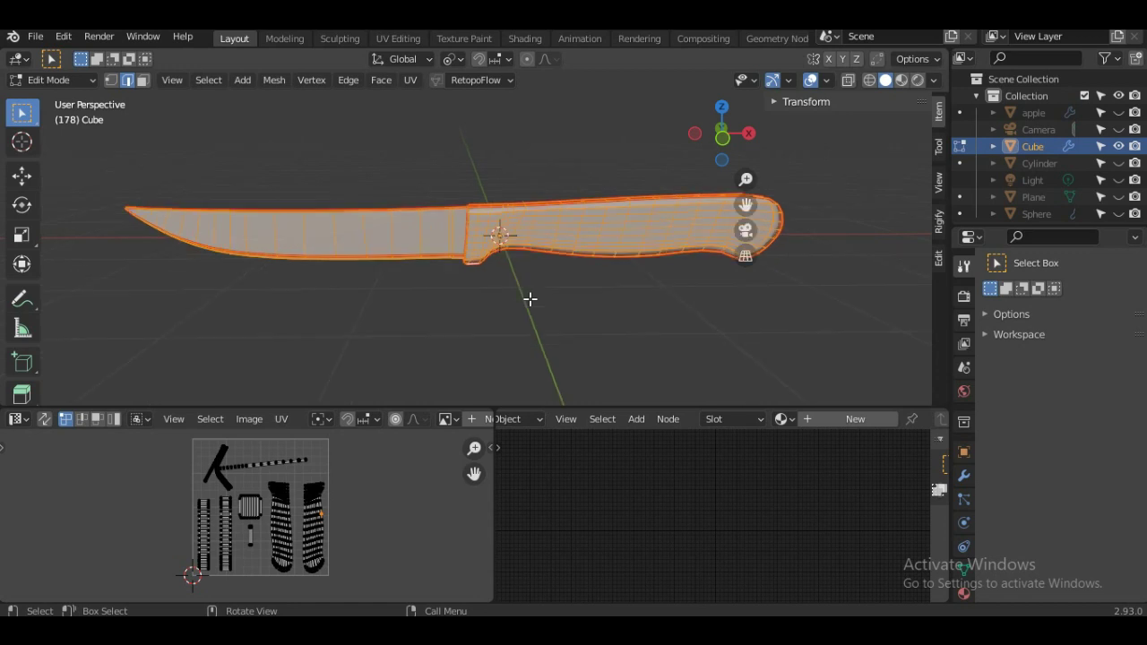
{"action": "key", "text": "Escape"}
{"action": "key", "text": "alt+a"}
{"action": "mouse_move", "coordinate": [481, 255]}
{"action": "middle_mouse_down"}
{"action": "mouse_move", "coordinate": [508, 260]}
{"action": "mouse_move", "coordinate": [488, 255]}
{"action": "mouse_move", "coordinate": [499, 251]}
{"action": "mouse_move", "coordinate": [546, 331]}
{"action": "middle_mouse_up"}
{"action": "key", "text": "alt"}
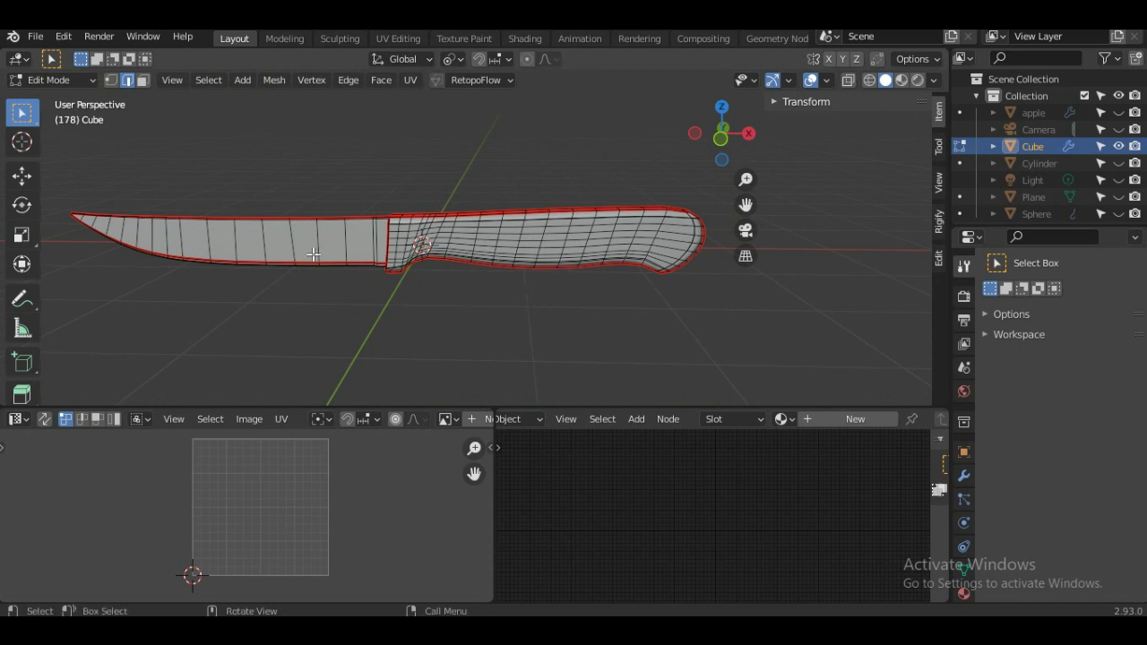
{"action": "left_click", "coordinate": [112, 79]}
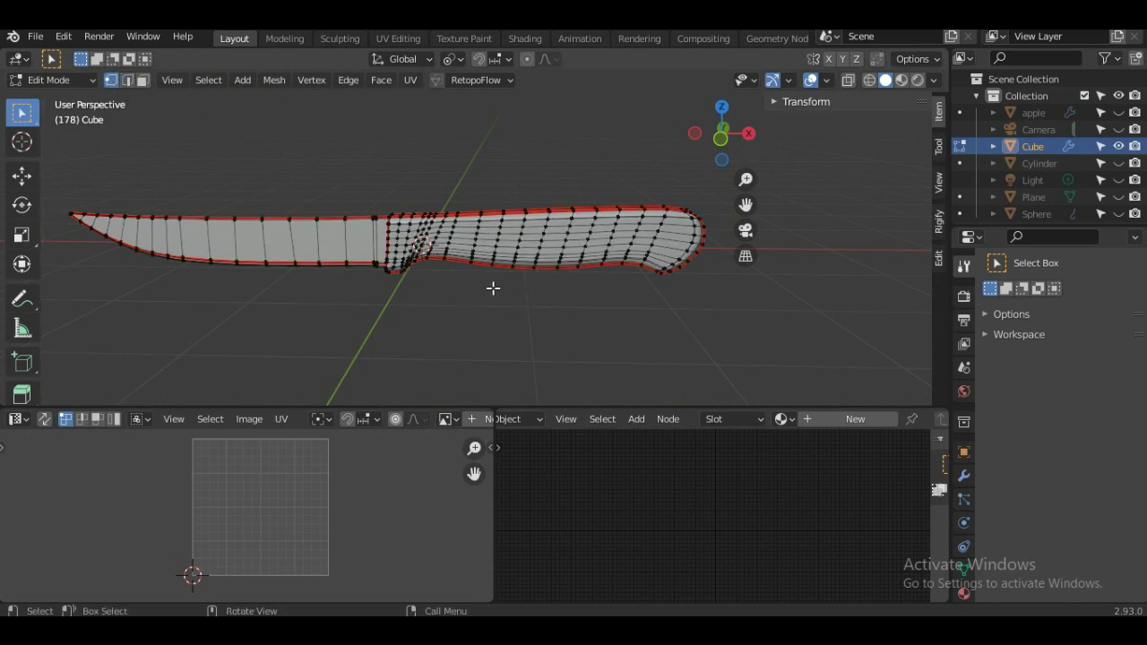
{"action": "key", "text": "l"}
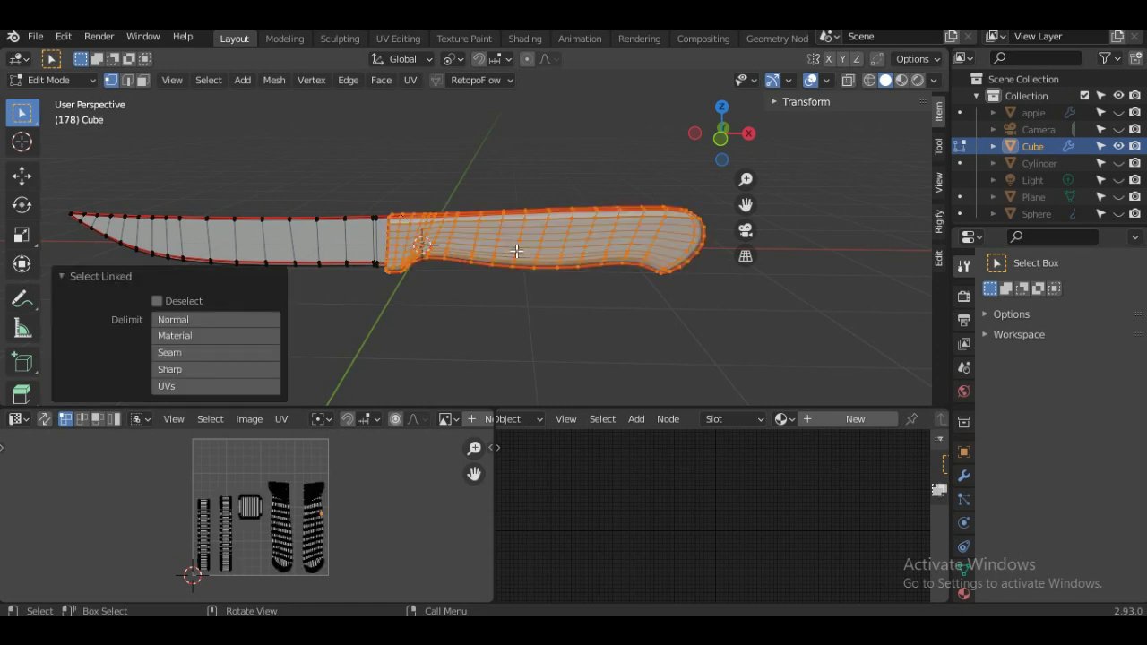
{"action": "key", "text": "p"}
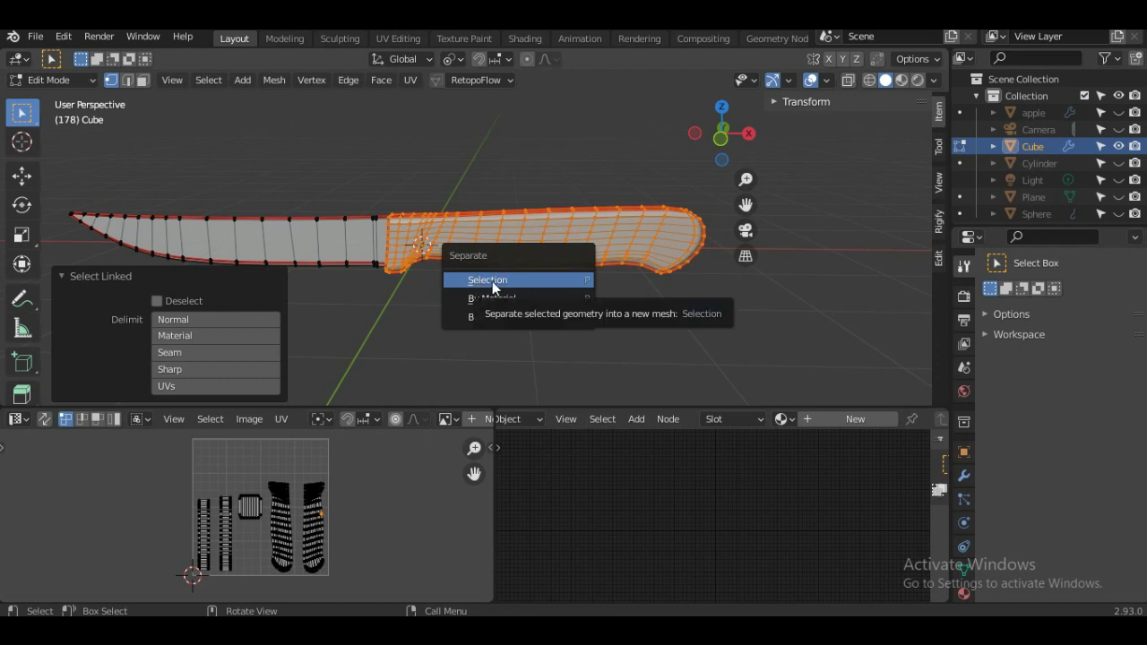
{"action": "left_click", "coordinate": [492, 281]}
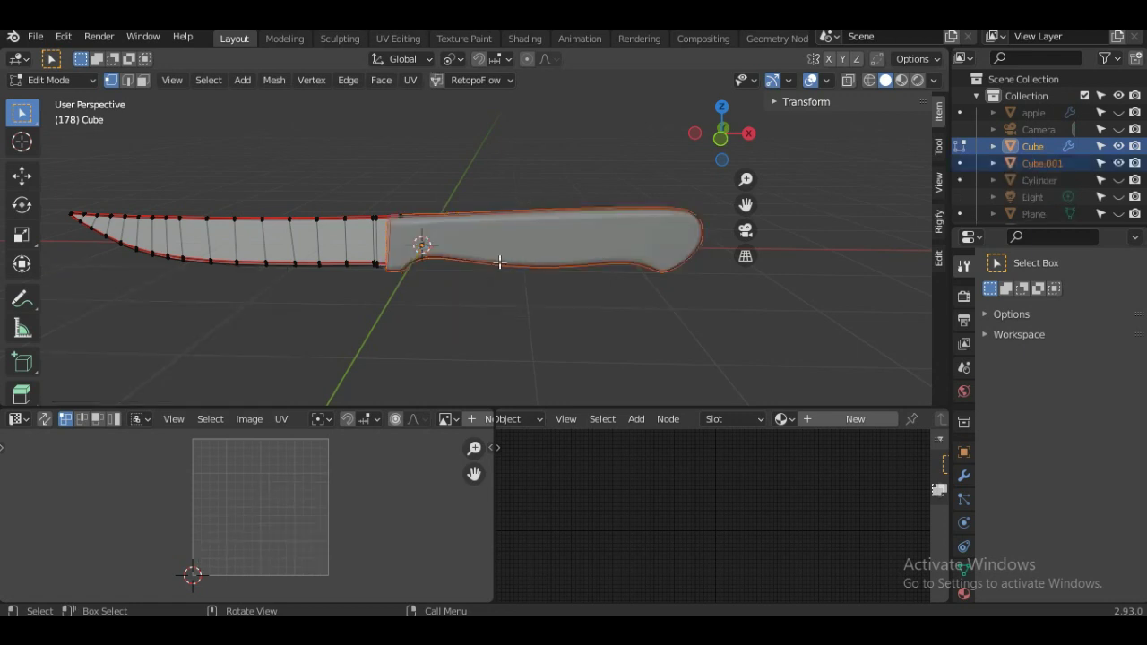
Back in Object Mode, select the blade (Cube) and handle (Cube.001) in turn to confirm they're separate.
{"action": "key", "text": "Tab"}
{"action": "left_click", "coordinate": [517, 306]}
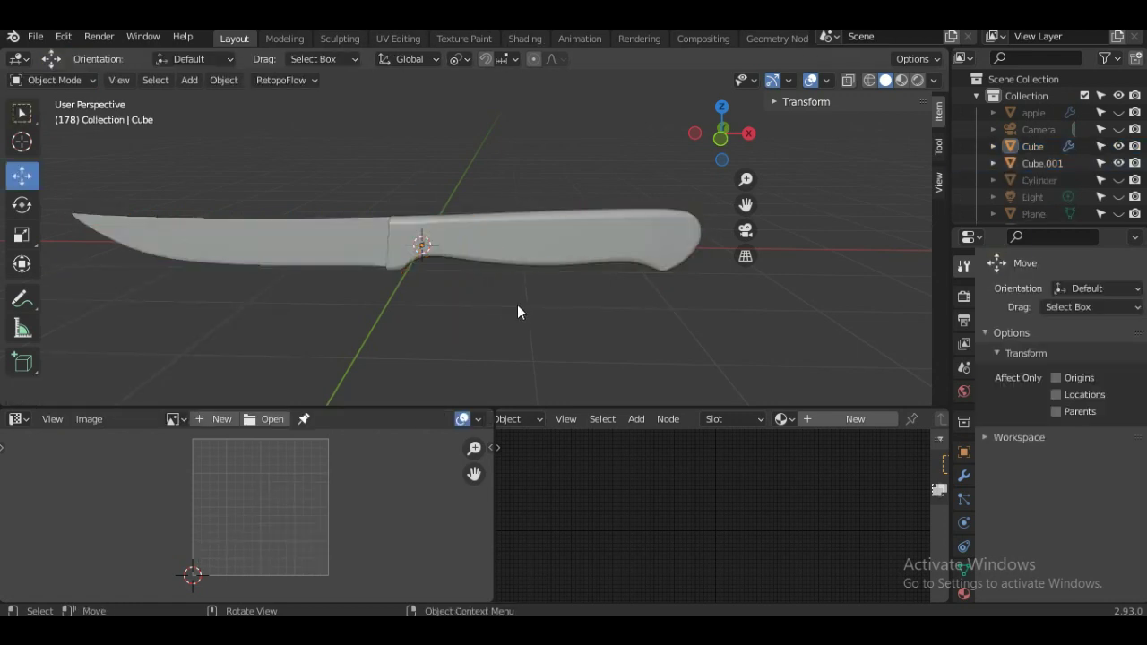
{"action": "left_click", "coordinate": [519, 235]}
{"action": "left_click", "coordinate": [341, 249]}
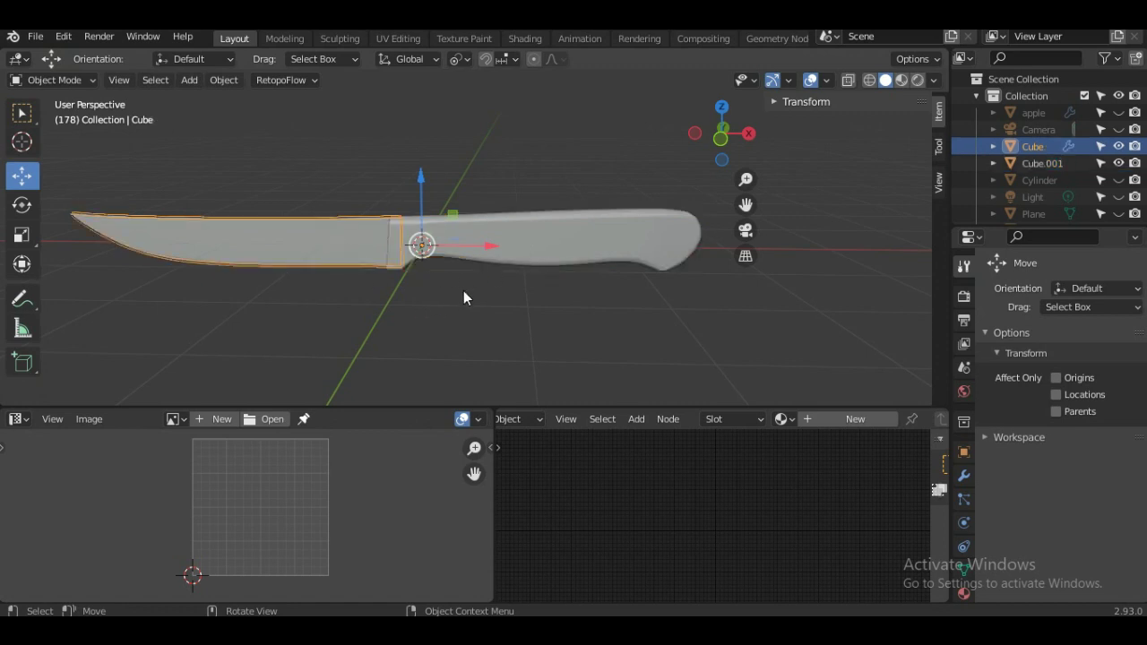
{"action": "mouse_move", "coordinate": [463, 290]}
{"action": "middle_mouse_down"}
{"action": "mouse_move", "coordinate": [447, 292]}
{"action": "mouse_move", "coordinate": [518, 282]}
{"action": "middle_mouse_up"}
{"action": "left_click", "coordinate": [540, 264]}
{"action": "middle_click_drag", "start_coordinate": [436, 272], "coordinate": [549, 273]}
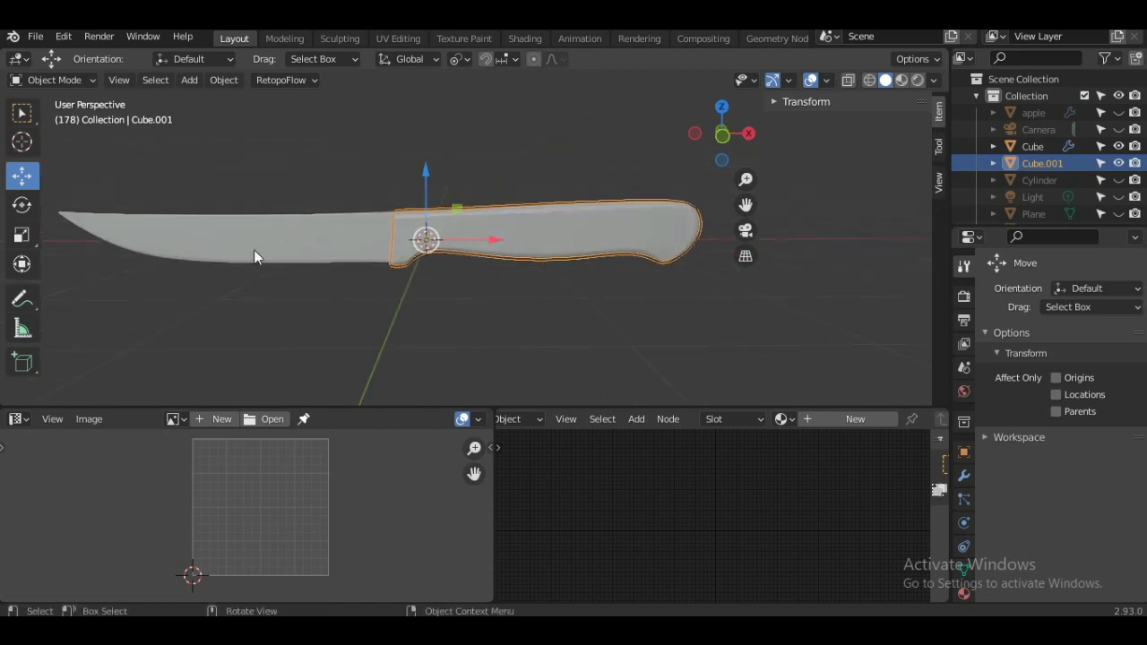
{"action": "mouse_move", "coordinate": [523, 280]}
{"action": "middle_mouse_down"}
{"action": "mouse_move", "coordinate": [496, 237]}
{"action": "mouse_move", "coordinate": [535, 320]}
{"action": "mouse_move", "coordinate": [620, 320]}
{"action": "mouse_move", "coordinate": [458, 233]}
{"action": "mouse_move", "coordinate": [511, 263]}
{"action": "mouse_move", "coordinate": [507, 245]}
{"action": "middle_mouse_up"}
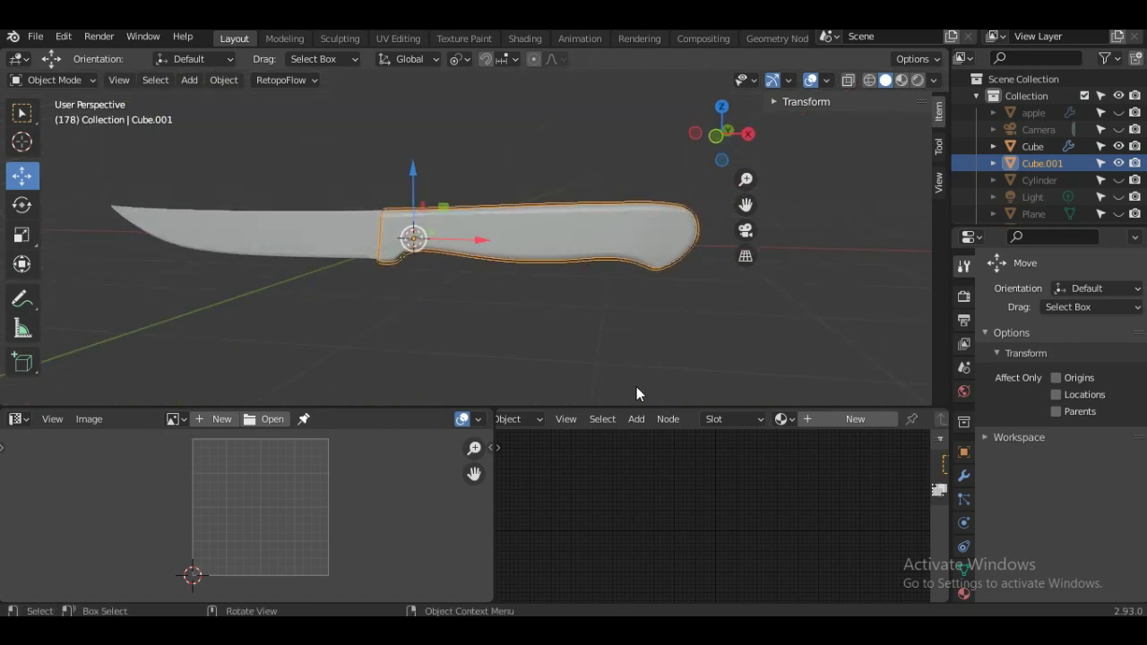
Turn on Material Preview and add a new material named 'Material' to the handle Cube.001.
{"action": "left_click", "coordinate": [902, 81]}
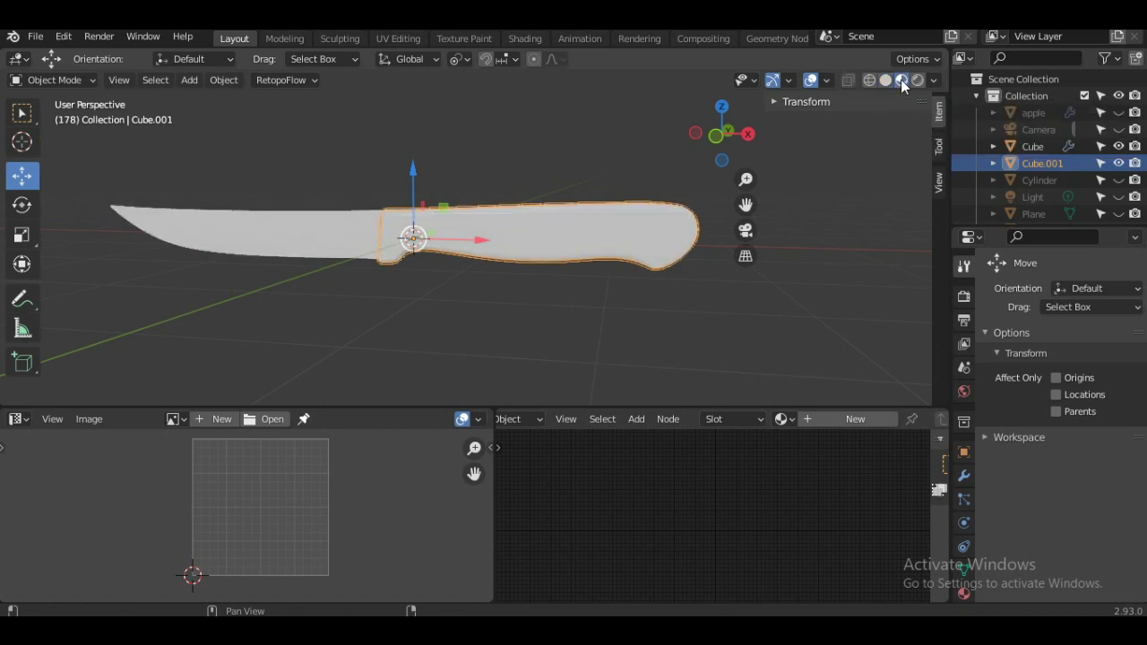
{"action": "scroll", "coordinate": [534, 340], "scroll_direction": "up", "scroll_amount": 1}
{"action": "scroll", "coordinate": [840, 402], "scroll_direction": "down", "scroll_amount": 2}
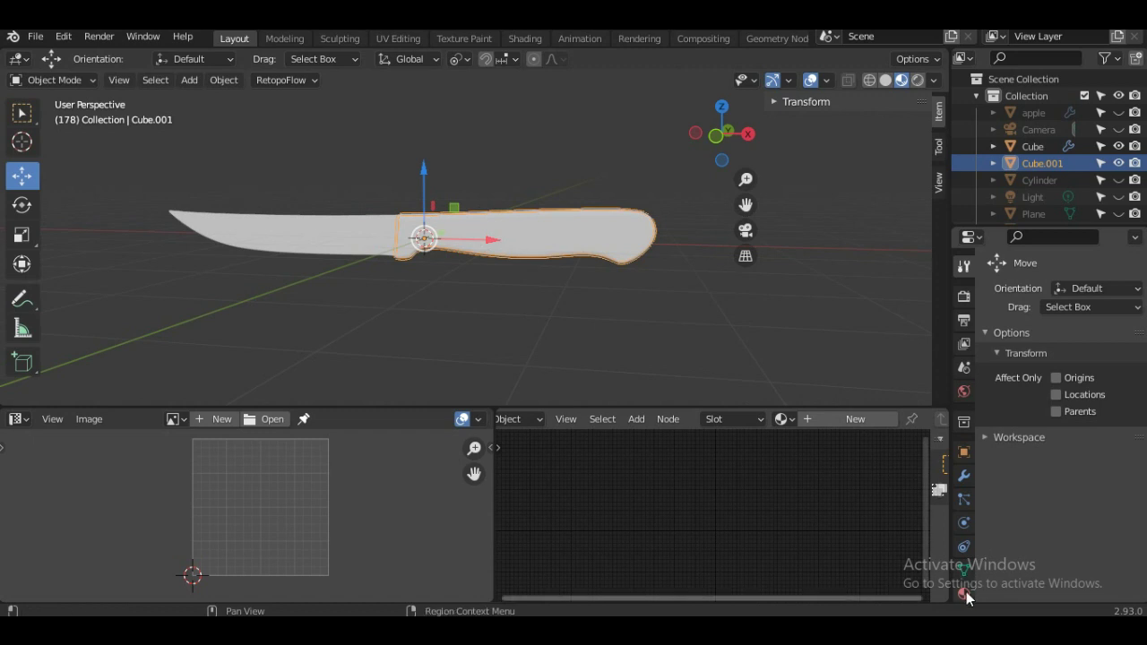
{"action": "scroll", "coordinate": [968, 556], "scroll_direction": "down", "scroll_amount": 2}
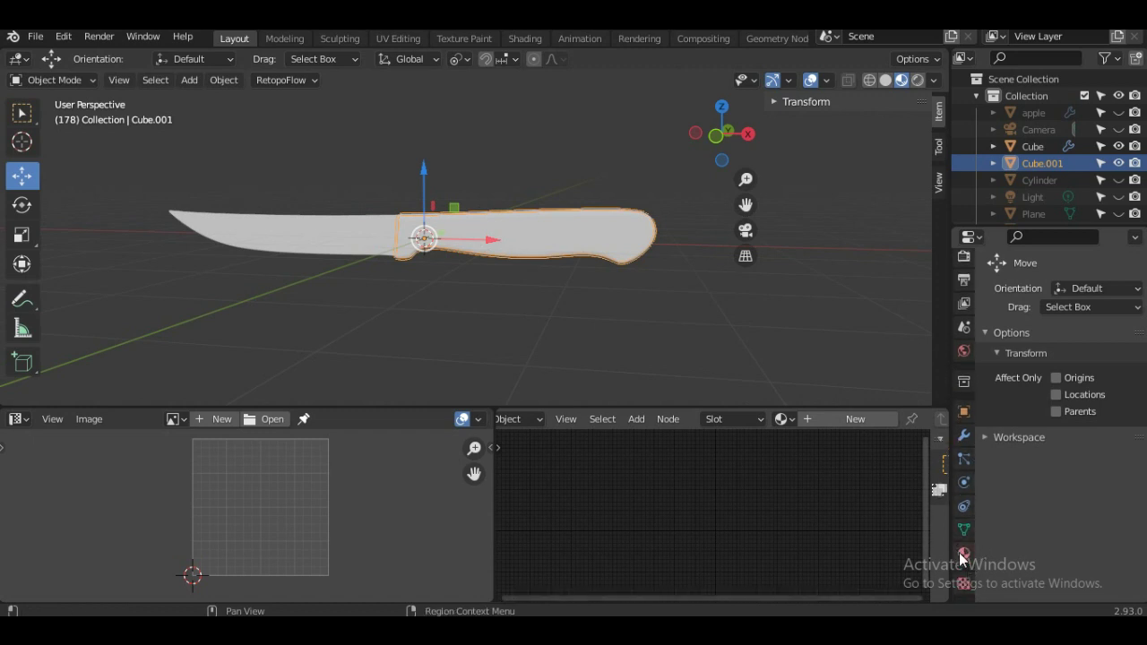
{"action": "left_click", "coordinate": [963, 554]}
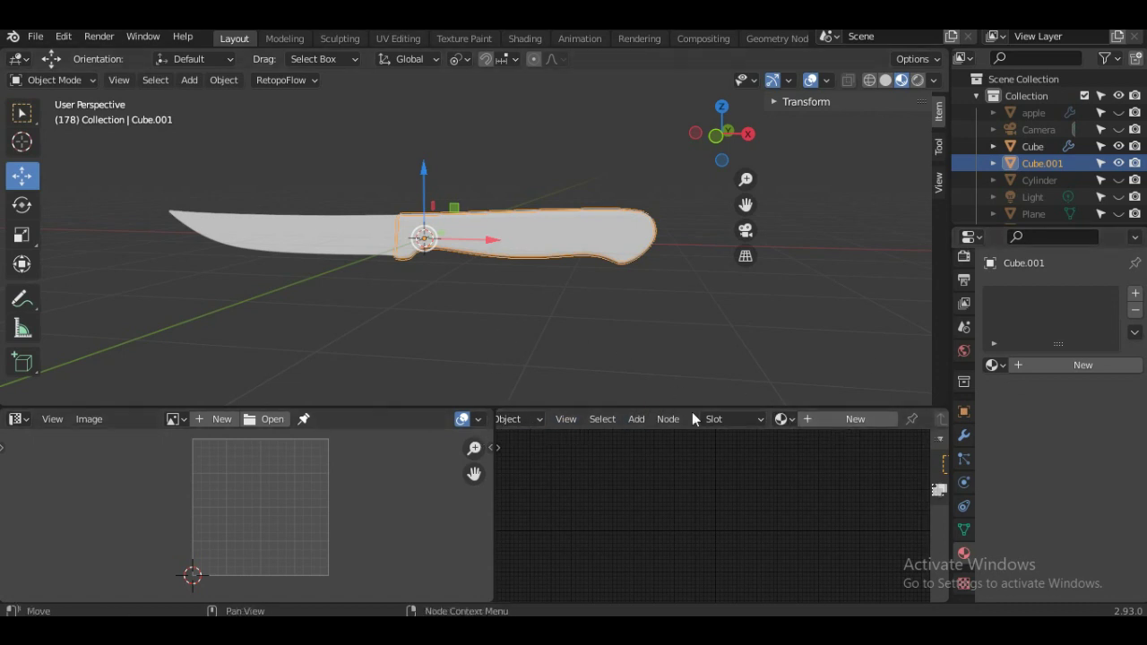
{"action": "left_click", "coordinate": [835, 420]}
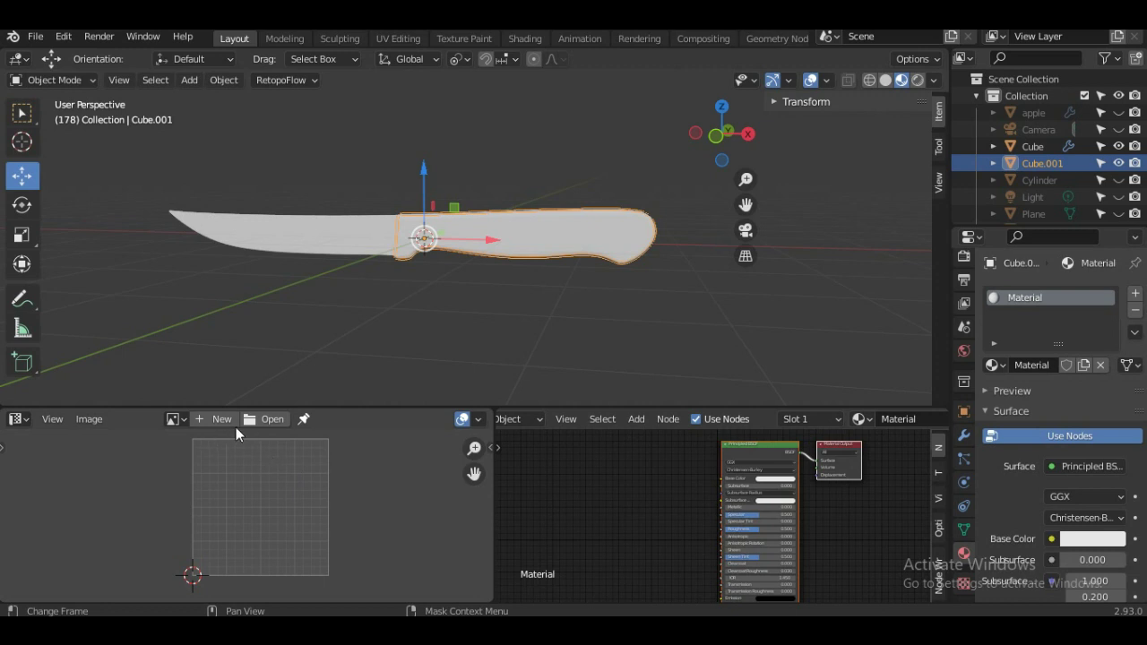
Create a new blank Untitled image with a slightly brightened fill colour.
{"action": "left_click", "coordinate": [215, 418]}
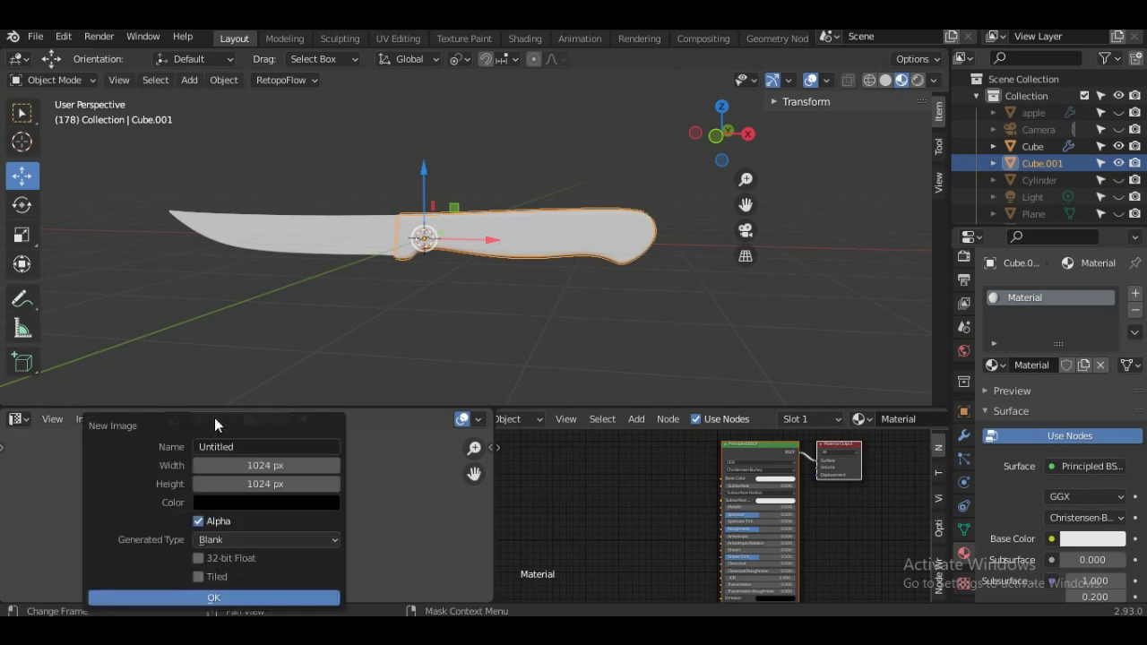
{"action": "left_click", "coordinate": [246, 507]}
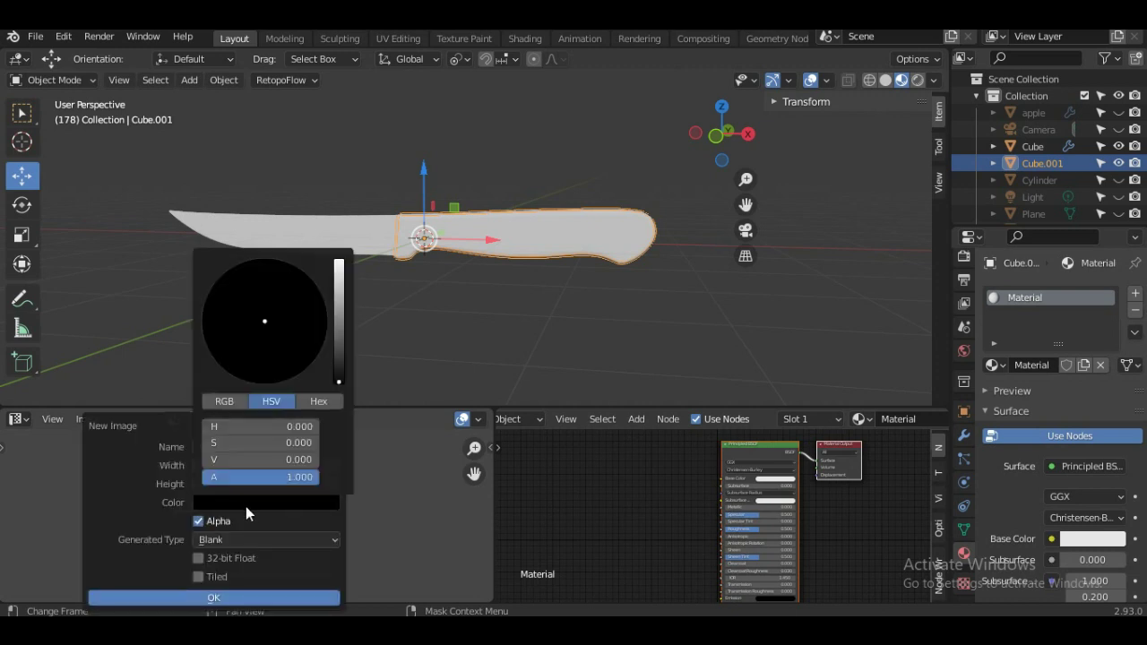
{"action": "left_click_drag", "start_coordinate": [340, 384], "coordinate": [338, 363]}
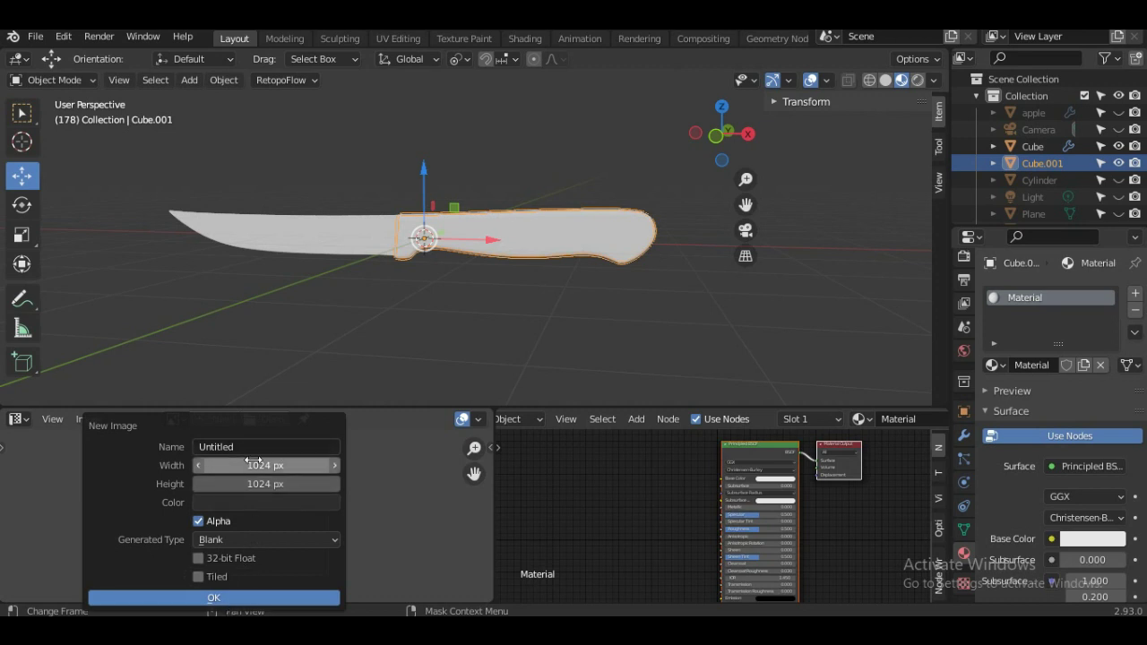
{"action": "left_click", "coordinate": [213, 602]}
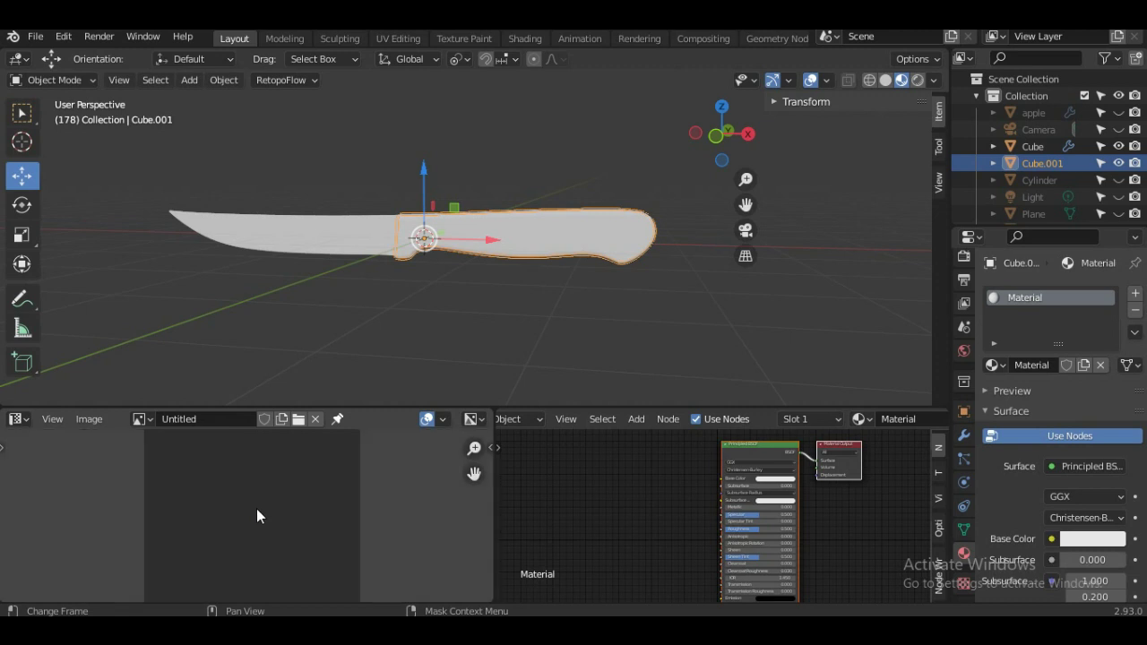
{"action": "scroll", "coordinate": [257, 511], "scroll_direction": "down", "scroll_amount": 1}
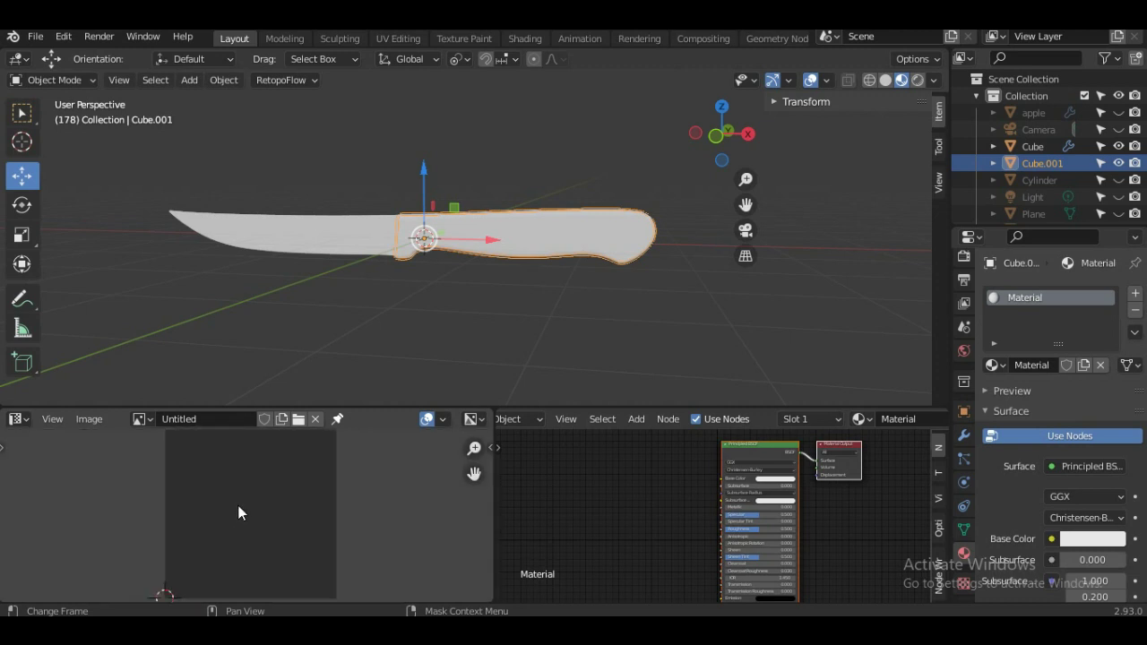
{"action": "scroll", "coordinate": [238, 513], "scroll_direction": "down", "scroll_amount": 1}
Rename the Untitled image to 'knife part'.
{"action": "left_click", "coordinate": [207, 417]}
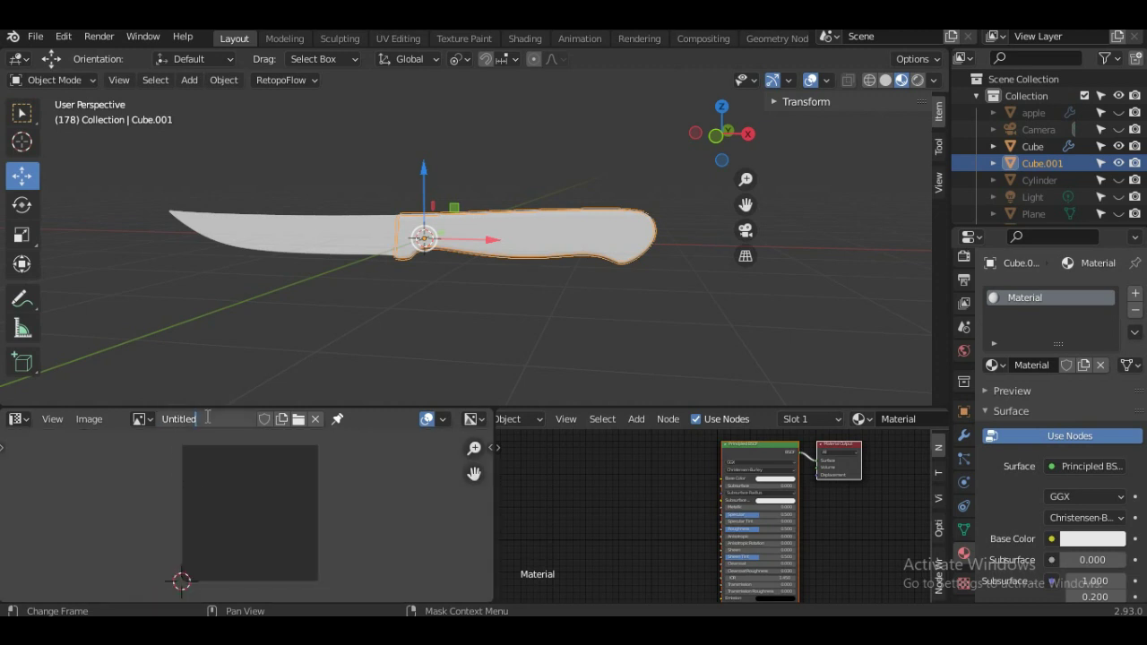
{"action": "double_click", "coordinate": [207, 417]}
{"action": "type", "text": "knife part"}
{"action": "key", "text": "Return"}
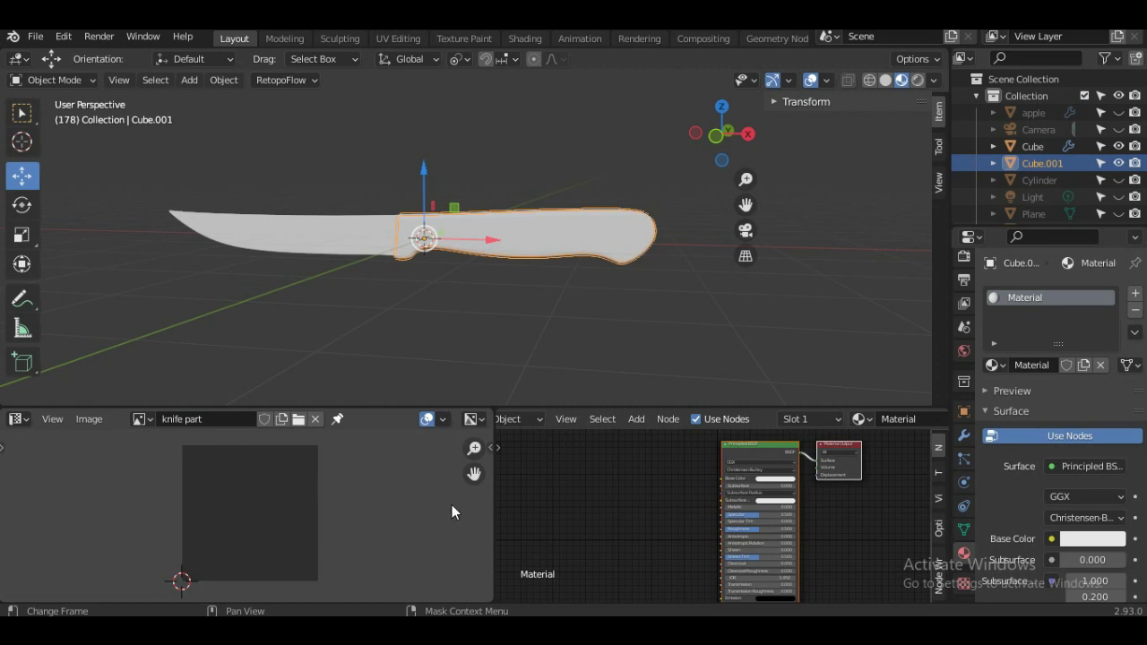
Add an Image Texture node and connect its Color to the Principled BSDF's Base Color.
{"action": "scroll", "coordinate": [597, 517], "scroll_direction": "up", "scroll_amount": 1}
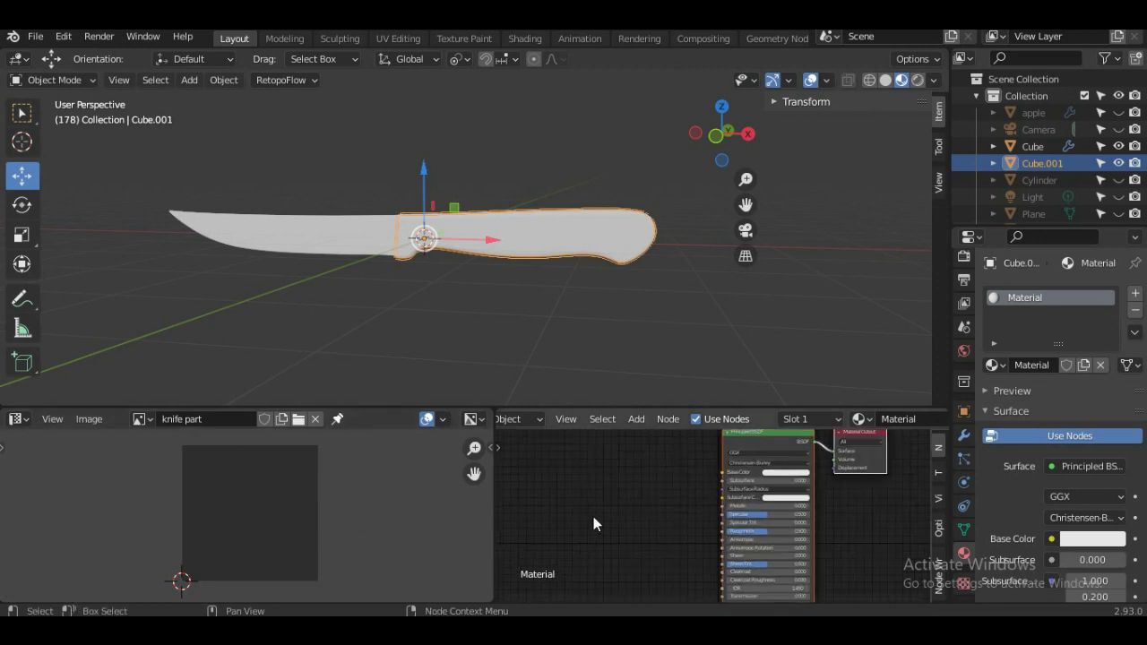
{"action": "key", "text": "shift+a"}
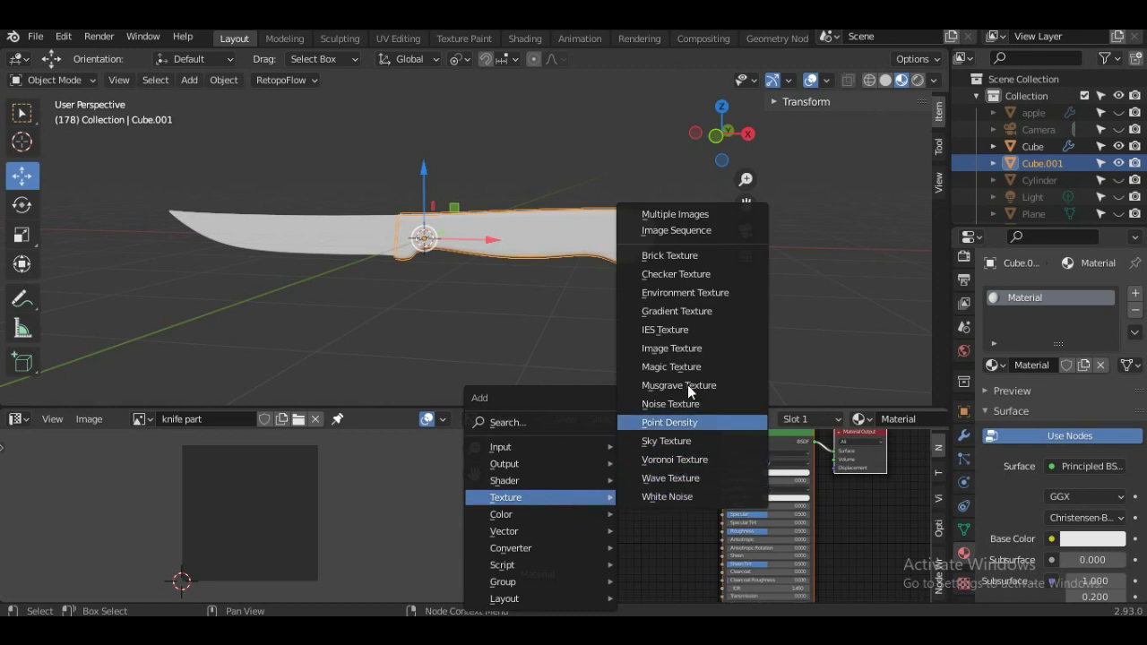
{"action": "left_click", "coordinate": [686, 348]}
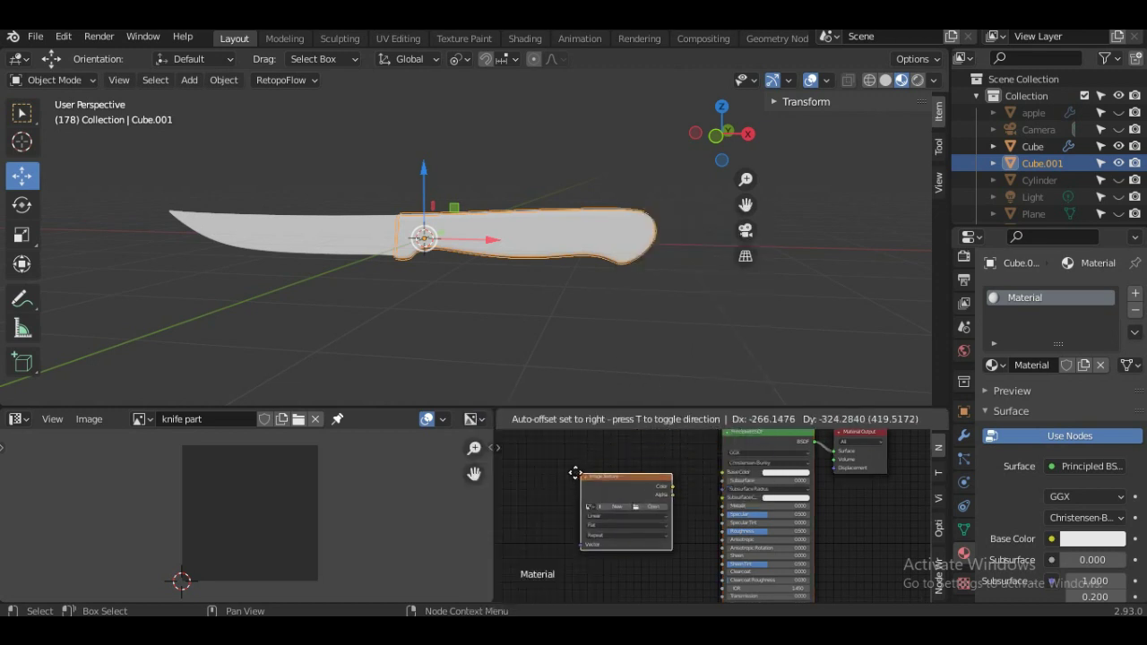
{"action": "left_click", "coordinate": [651, 527]}
{"action": "scroll", "coordinate": [649, 520], "scroll_direction": "up", "scroll_amount": 2}
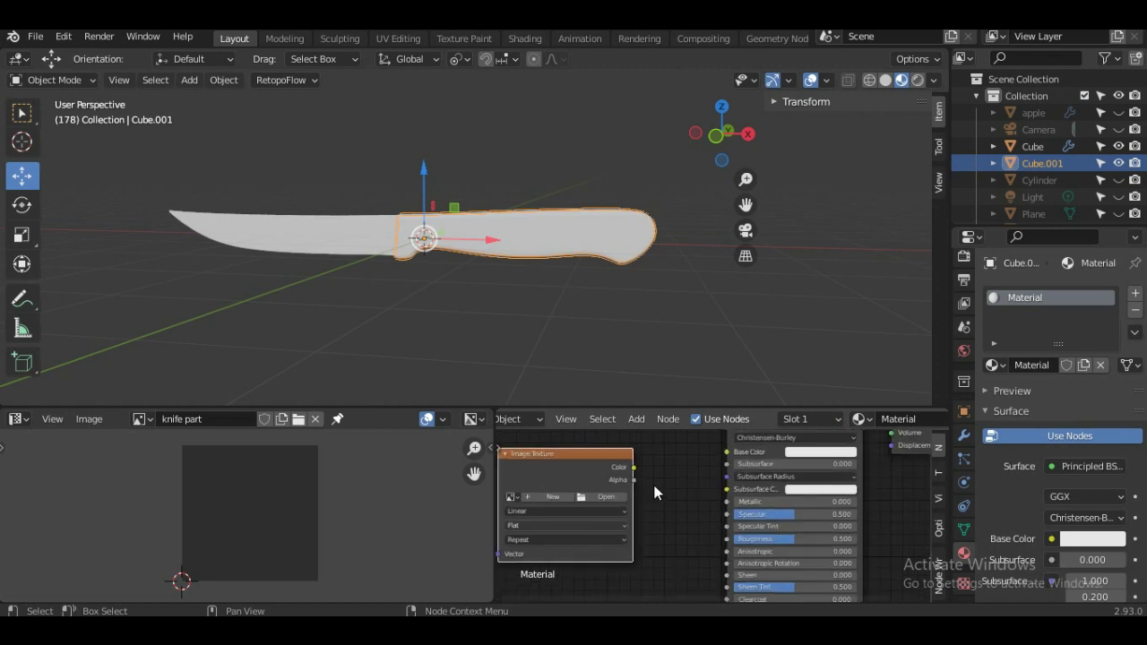
{"action": "scroll", "coordinate": [663, 477], "scroll_direction": "down", "scroll_amount": 1}
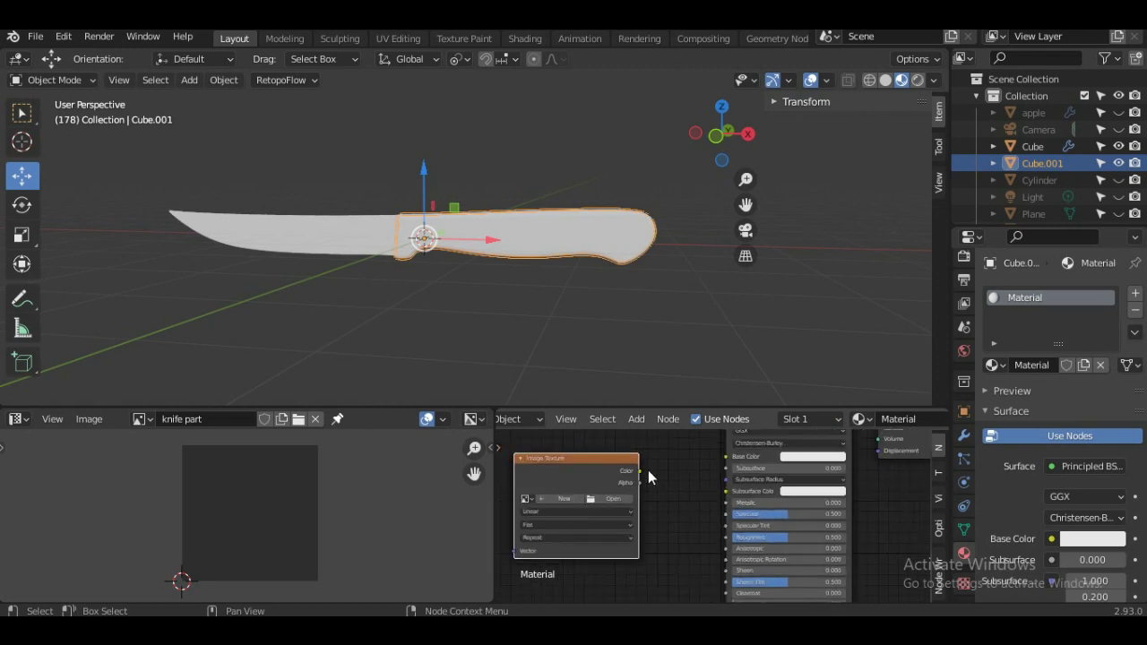
{"action": "left_click_drag", "start_coordinate": [641, 470], "coordinate": [727, 457]}
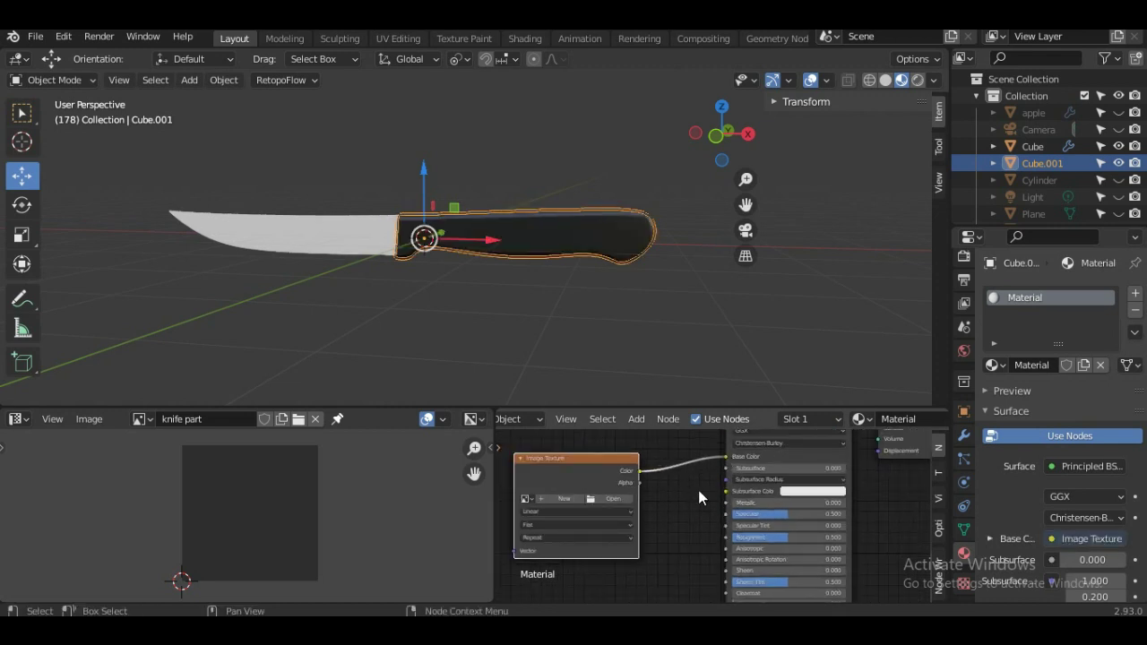
Assign the 'knife part' image to the Image Texture node.
{"action": "scroll", "coordinate": [527, 503], "scroll_direction": "up", "scroll_amount": 2}
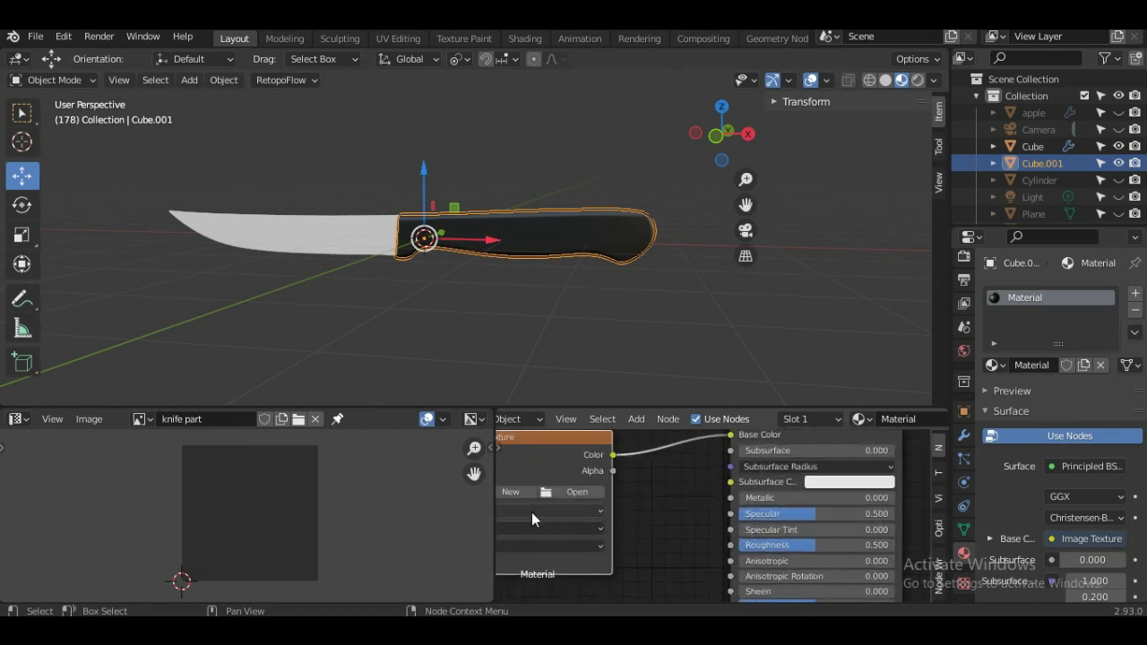
{"action": "scroll", "coordinate": [532, 511], "scroll_direction": "down", "scroll_amount": 1}
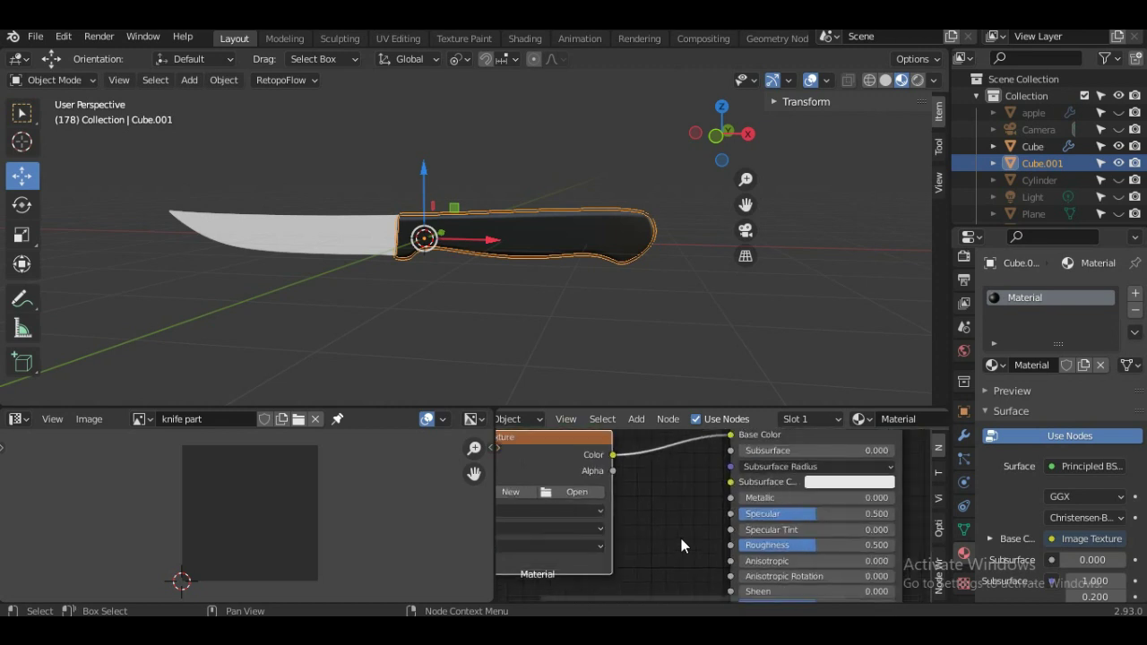
{"action": "scroll", "coordinate": [681, 538], "scroll_direction": "down", "scroll_amount": 1}
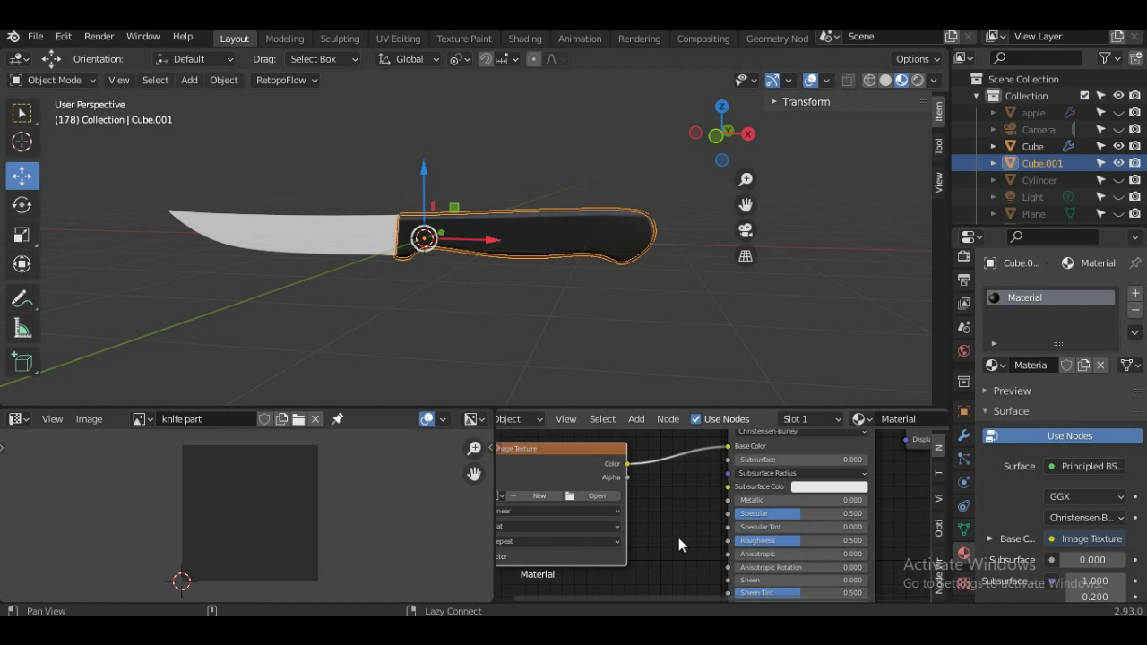
{"action": "mouse_move", "coordinate": [678, 538]}
{"action": "middle_mouse_down"}
{"action": "mouse_move", "coordinate": [721, 531]}
{"action": "mouse_move", "coordinate": [755, 563]}
{"action": "middle_mouse_up"}
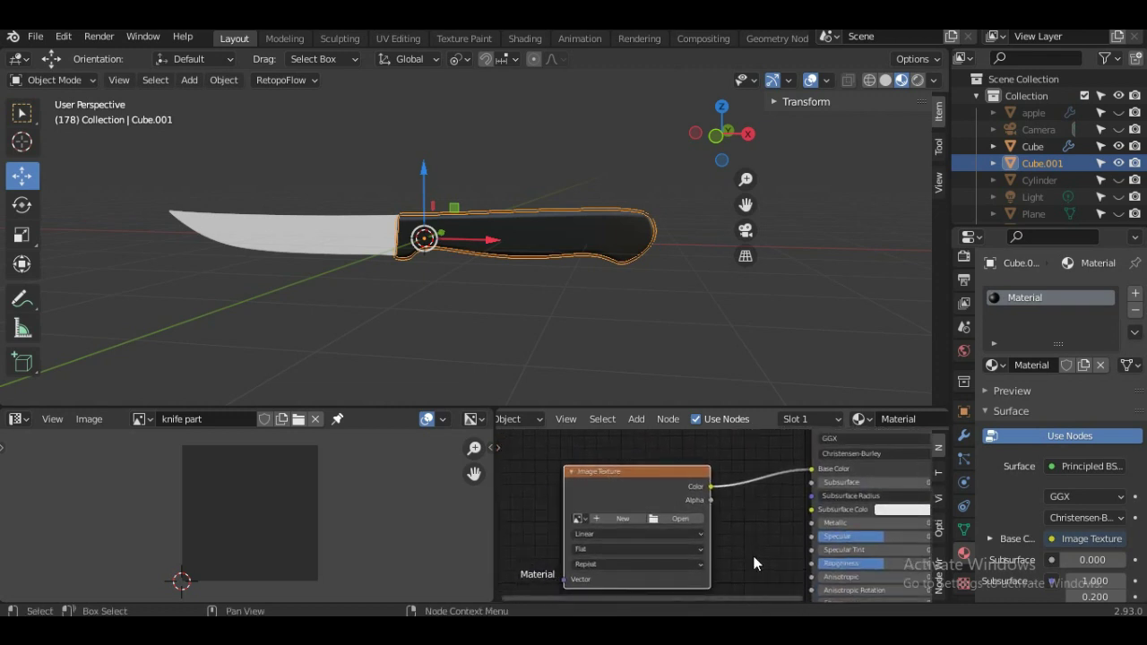
{"action": "left_click", "coordinate": [580, 518]}
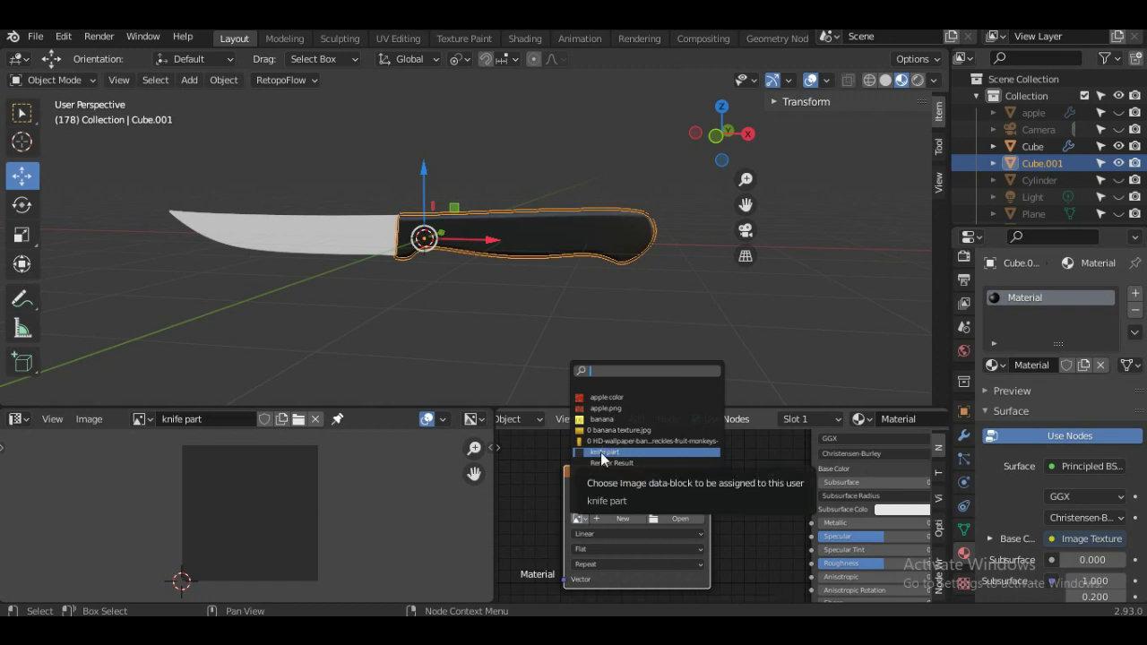
{"action": "left_click", "coordinate": [601, 452]}
{"action": "scroll", "coordinate": [561, 323], "scroll_direction": "down", "scroll_amount": 2}
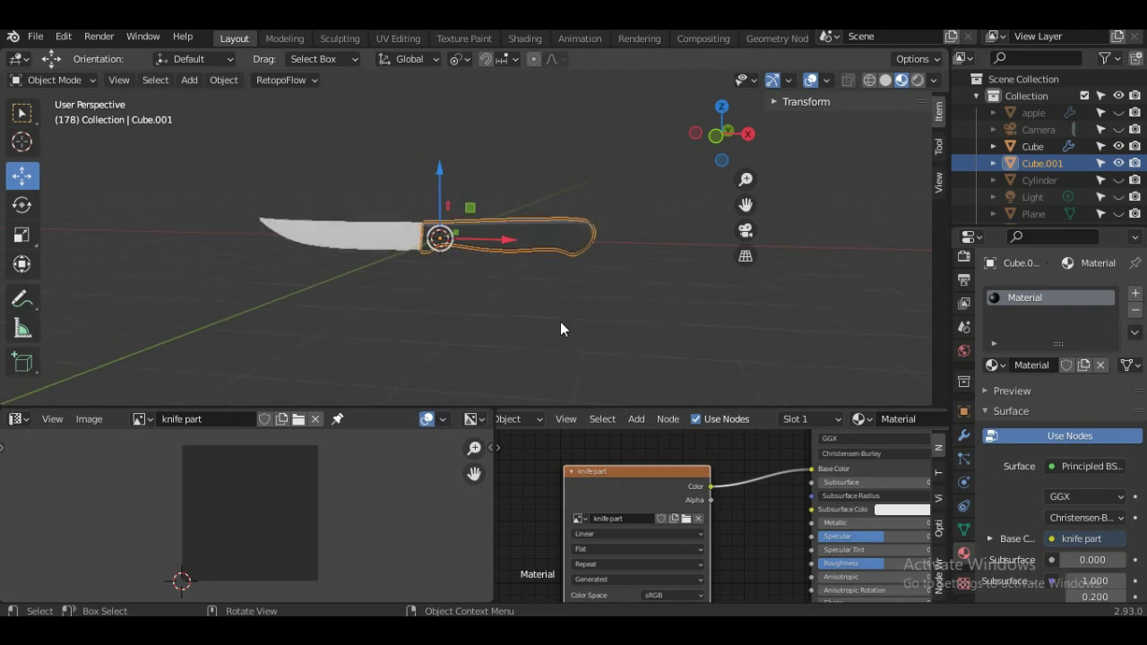
{"action": "scroll", "coordinate": [369, 209], "scroll_direction": "up", "scroll_amount": 2}
Switch the knife to Texture Paint mode, zoom toward the handle and enlarge the 3D view.
{"action": "left_click", "coordinate": [73, 81]}
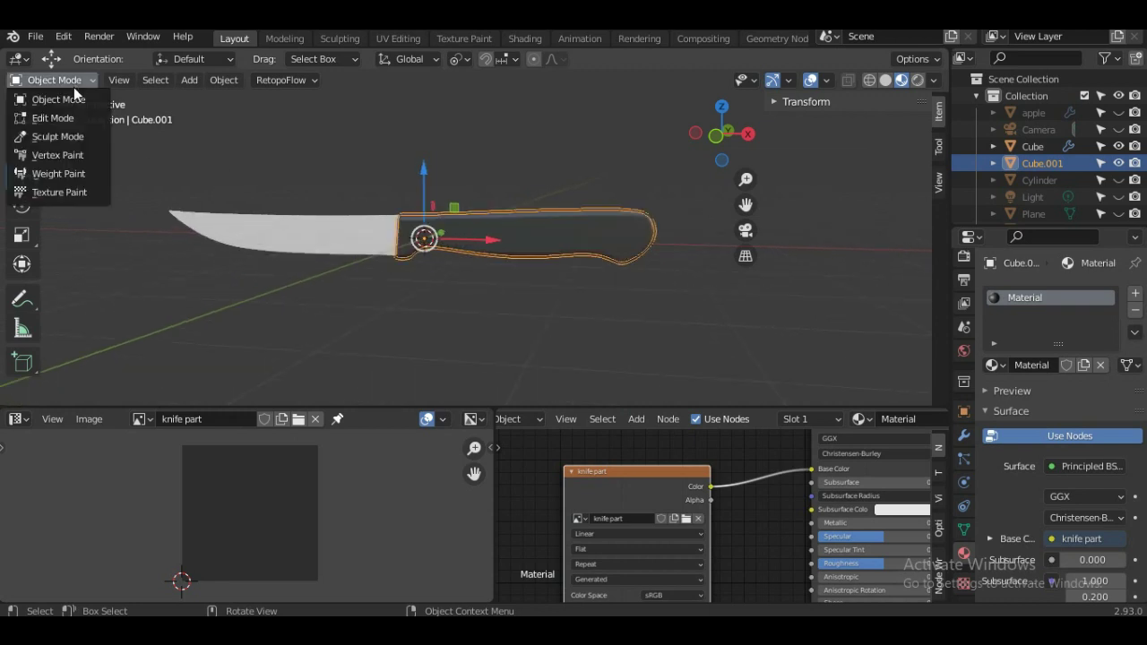
{"action": "left_click", "coordinate": [87, 193]}
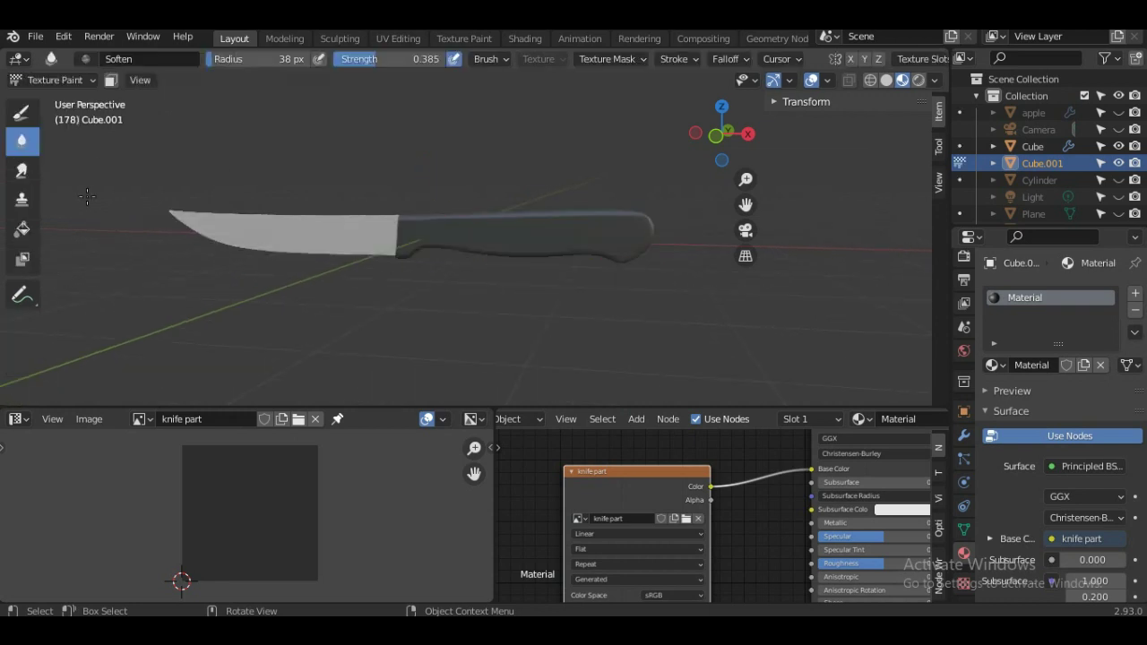
{"action": "scroll", "coordinate": [496, 270], "scroll_direction": "up", "scroll_amount": 1}
{"action": "scroll", "coordinate": [496, 270], "scroll_direction": "up", "scroll_amount": 1}
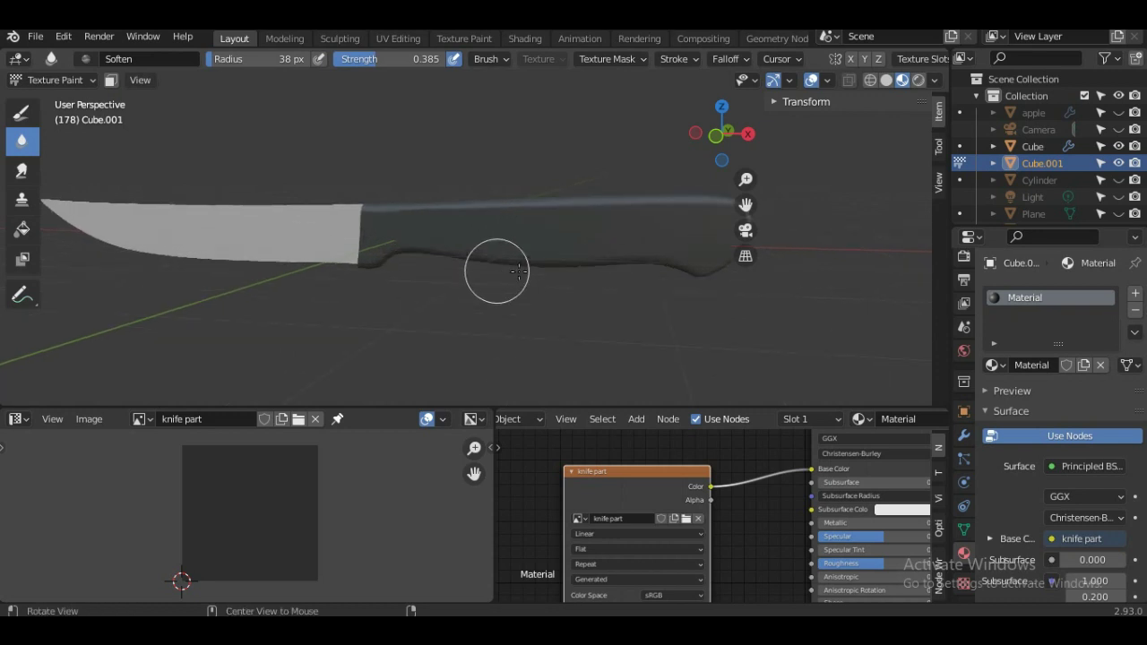
{"action": "middle_click_drag", "start_coordinate": [550, 281], "coordinate": [451, 298], "text": "shift"}
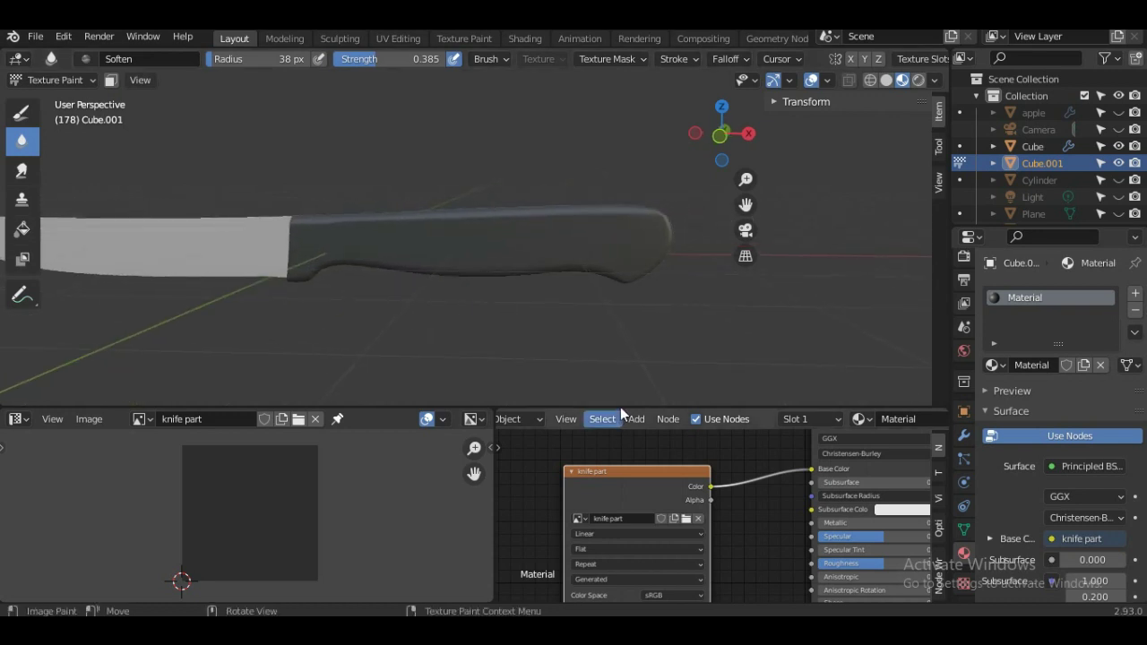
{"action": "left_click_drag", "start_coordinate": [618, 405], "coordinate": [620, 463]}
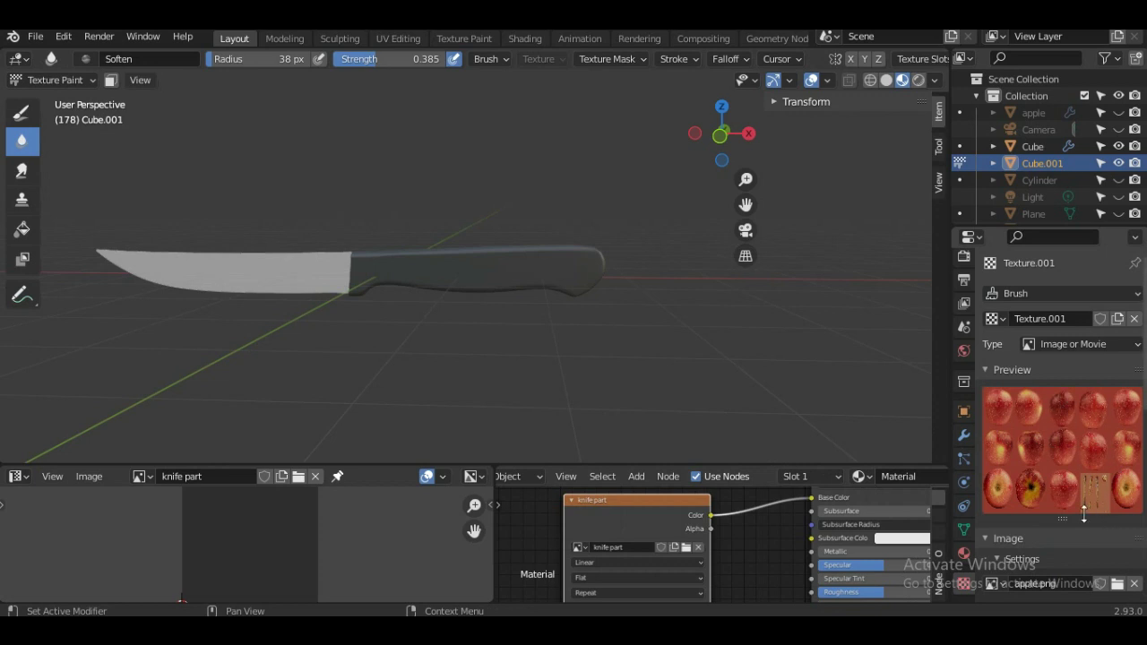
Swap Texture.001's apple.png for the grip-plastic texture jpg from Downloads.
{"action": "scroll", "coordinate": [1120, 532], "scroll_direction": "down", "scroll_amount": 3}
{"action": "scroll", "coordinate": [1118, 544], "scroll_direction": "up", "scroll_amount": 3}
{"action": "left_click", "coordinate": [1134, 584]}
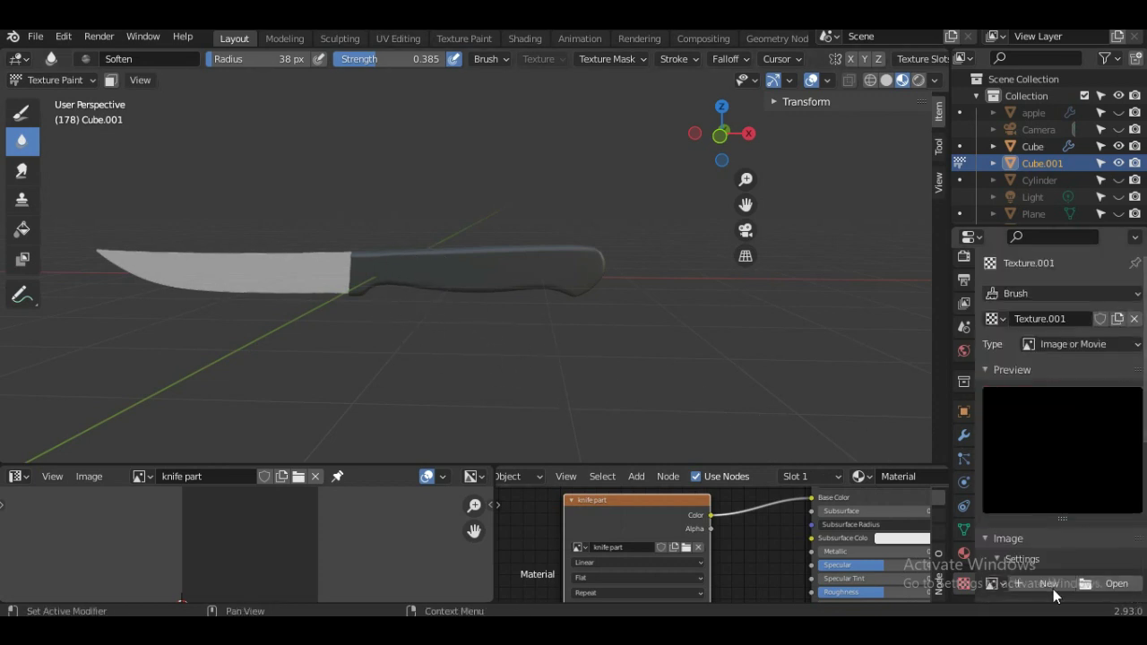
{"action": "left_click", "coordinate": [1126, 589]}
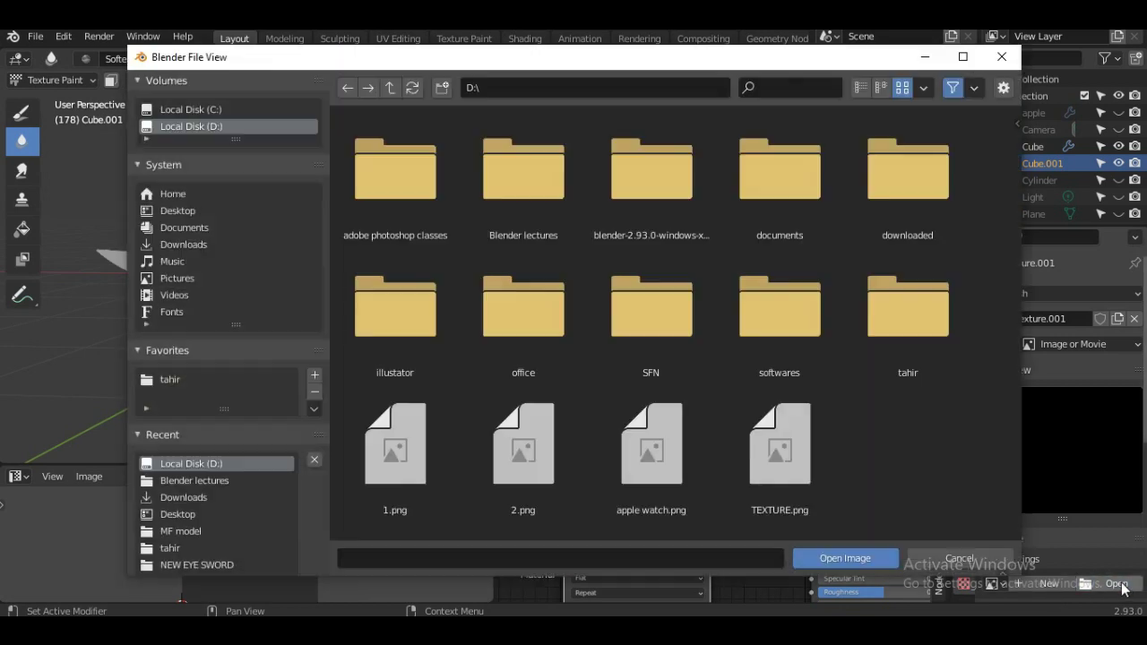
{"action": "left_click", "coordinate": [197, 244]}
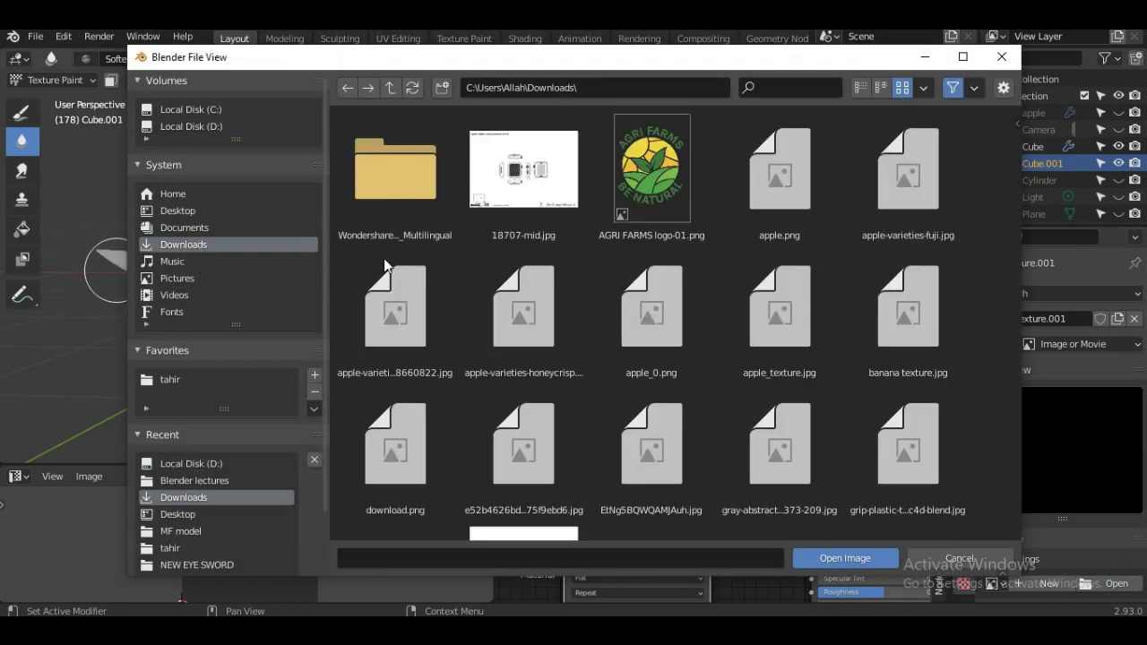
{"action": "scroll", "coordinate": [681, 363], "scroll_direction": "down", "scroll_amount": 5}
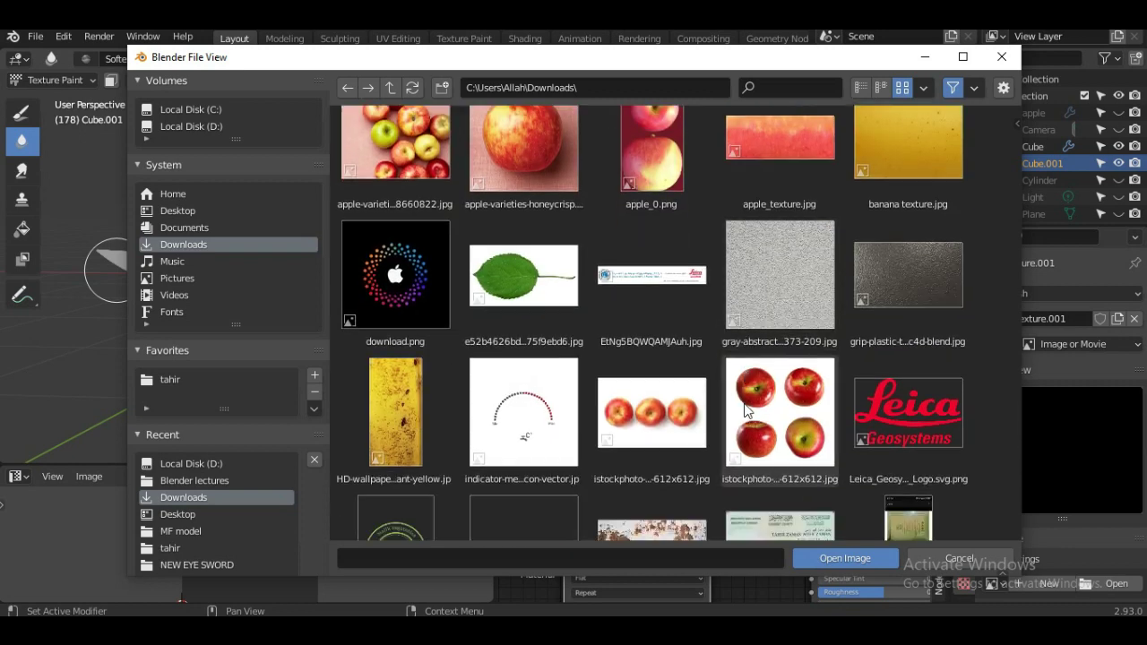
{"action": "scroll", "coordinate": [776, 360], "scroll_direction": "down", "scroll_amount": 4}
{"action": "scroll", "coordinate": [792, 335], "scroll_direction": "down", "scroll_amount": 1}
{"action": "scroll", "coordinate": [792, 335], "scroll_direction": "up", "scroll_amount": 3}
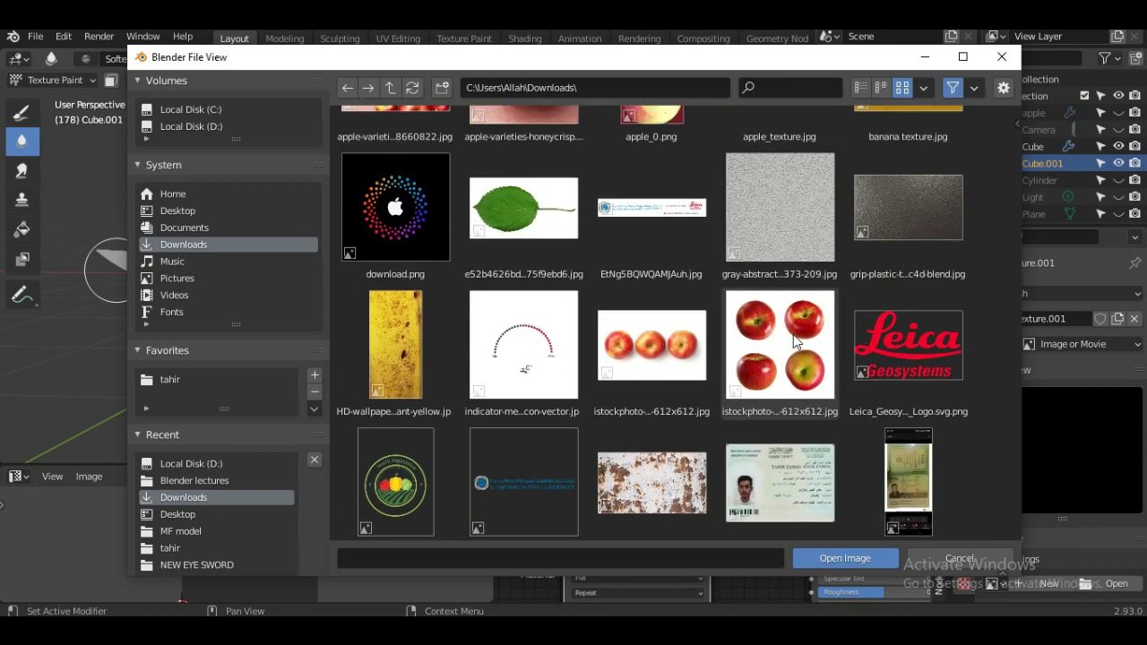
{"action": "left_click", "coordinate": [913, 212]}
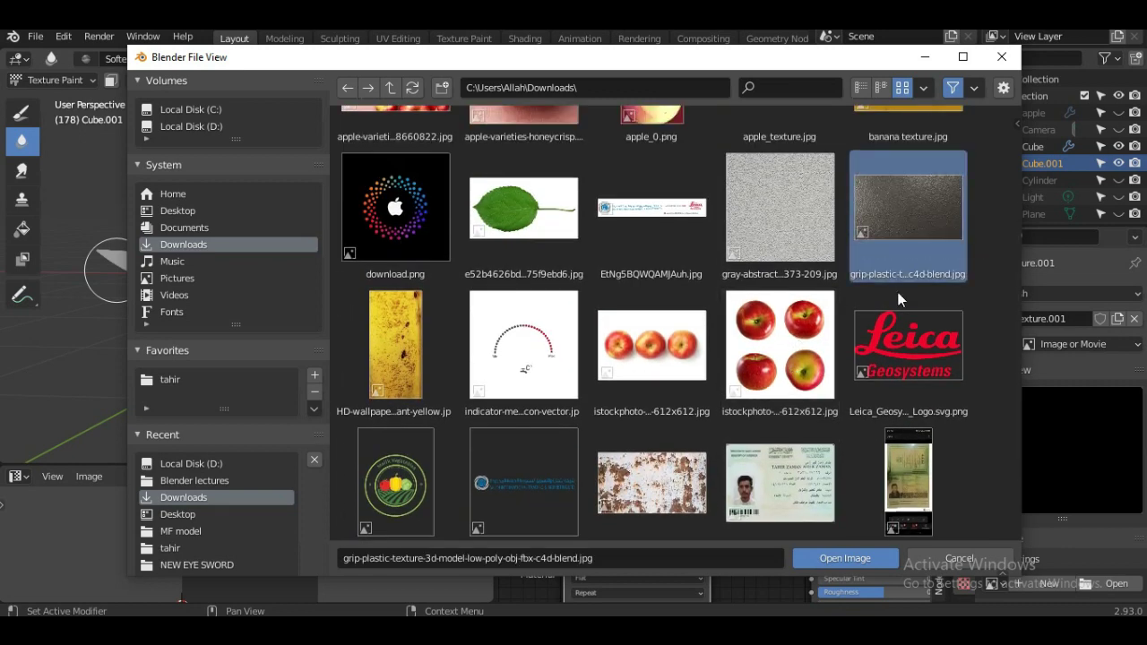
{"action": "left_click", "coordinate": [836, 555]}
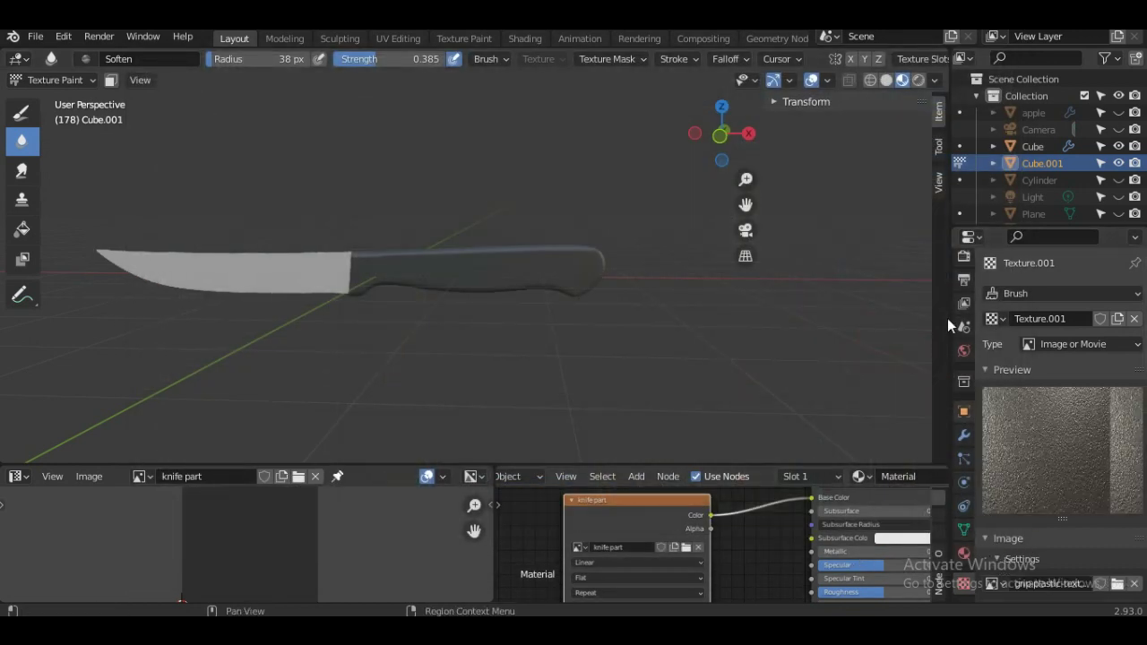
Select the TexDraw brush in the Tool settings.
{"action": "left_click", "coordinate": [965, 264]}
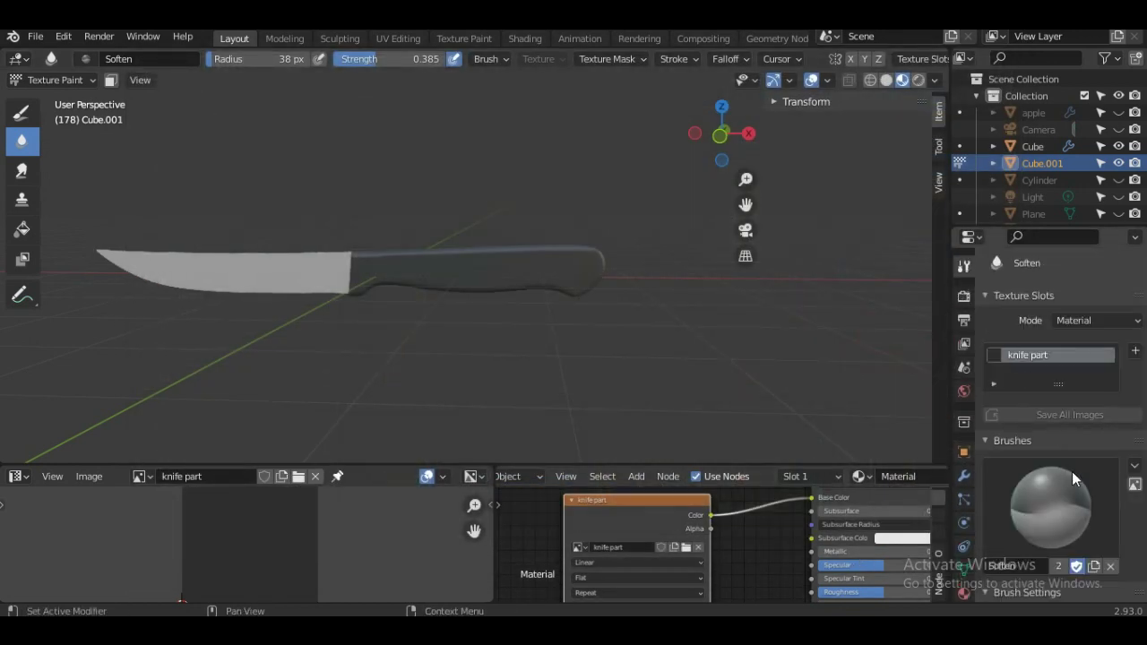
{"action": "scroll", "coordinate": [1072, 471], "scroll_direction": "down", "scroll_amount": 5}
{"action": "scroll", "coordinate": [1073, 478], "scroll_direction": "down", "scroll_amount": 2}
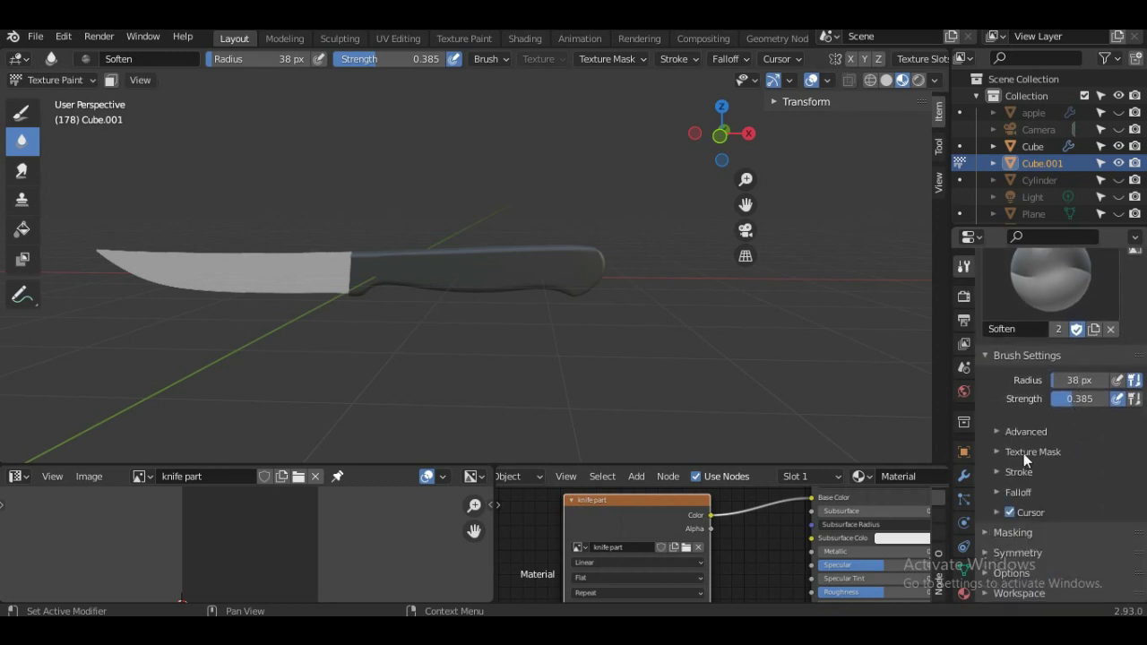
{"action": "scroll", "coordinate": [1030, 428], "scroll_direction": "up", "scroll_amount": 5}
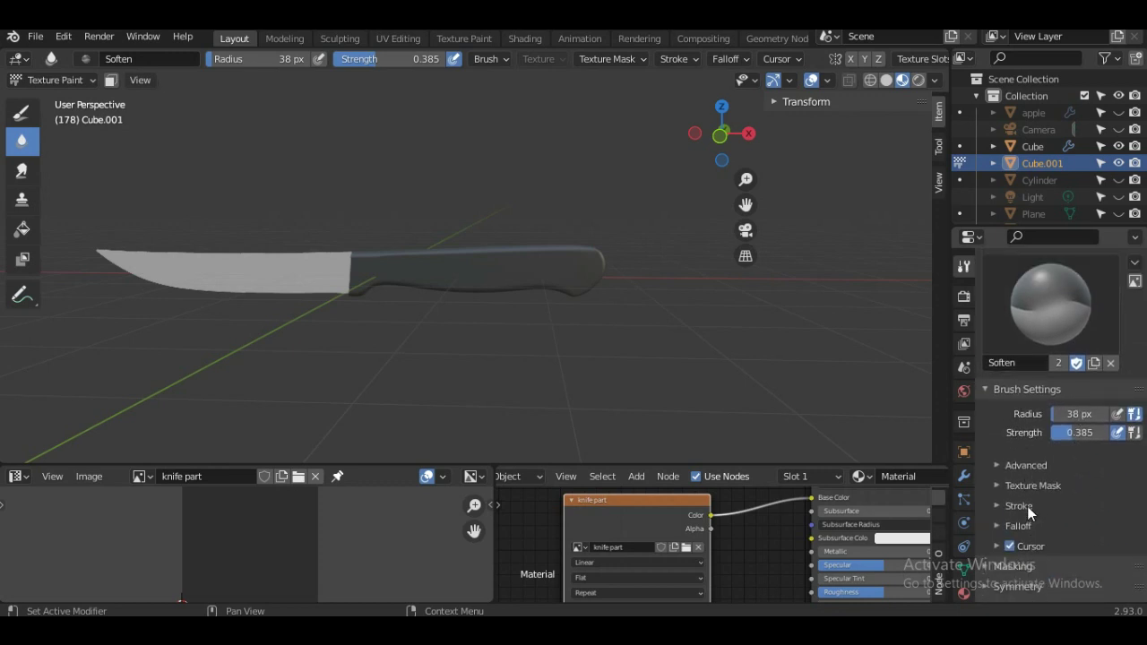
{"action": "left_click", "coordinate": [22, 112]}
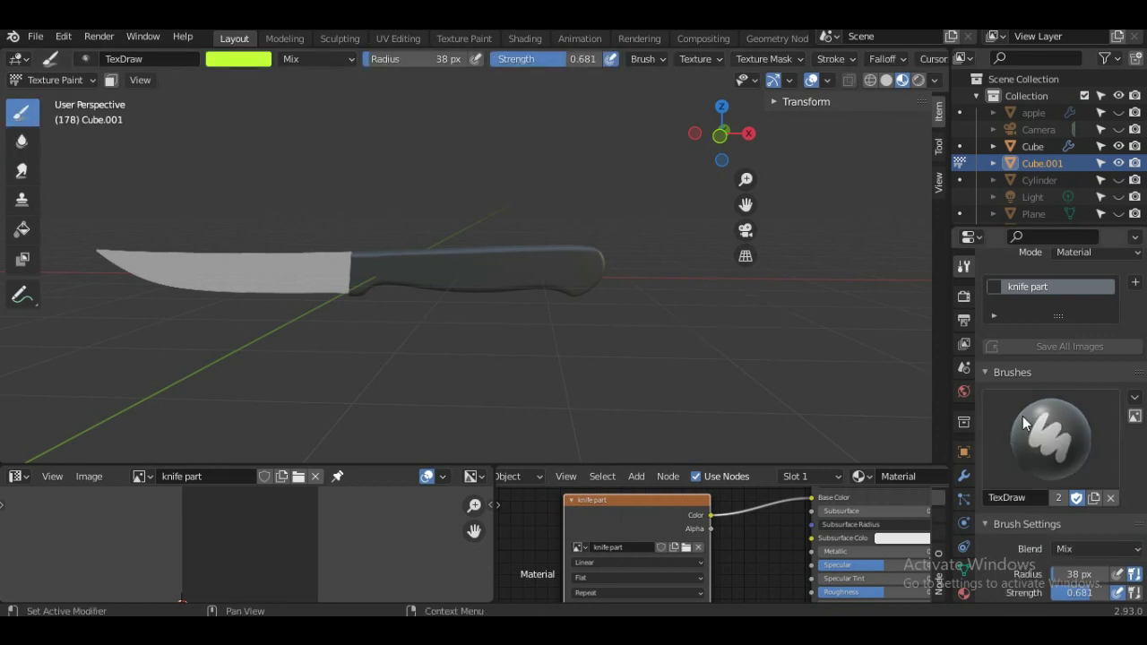
Give the TexDraw brush a texture slot and assign Texture.001 to it.
{"action": "scroll", "coordinate": [1031, 426], "scroll_direction": "down", "scroll_amount": 2}
{"action": "scroll", "coordinate": [1067, 484], "scroll_direction": "down", "scroll_amount": 3}
{"action": "scroll", "coordinate": [1085, 513], "scroll_direction": "down", "scroll_amount": 3}
{"action": "scroll", "coordinate": [1085, 513], "scroll_direction": "down", "scroll_amount": 3}
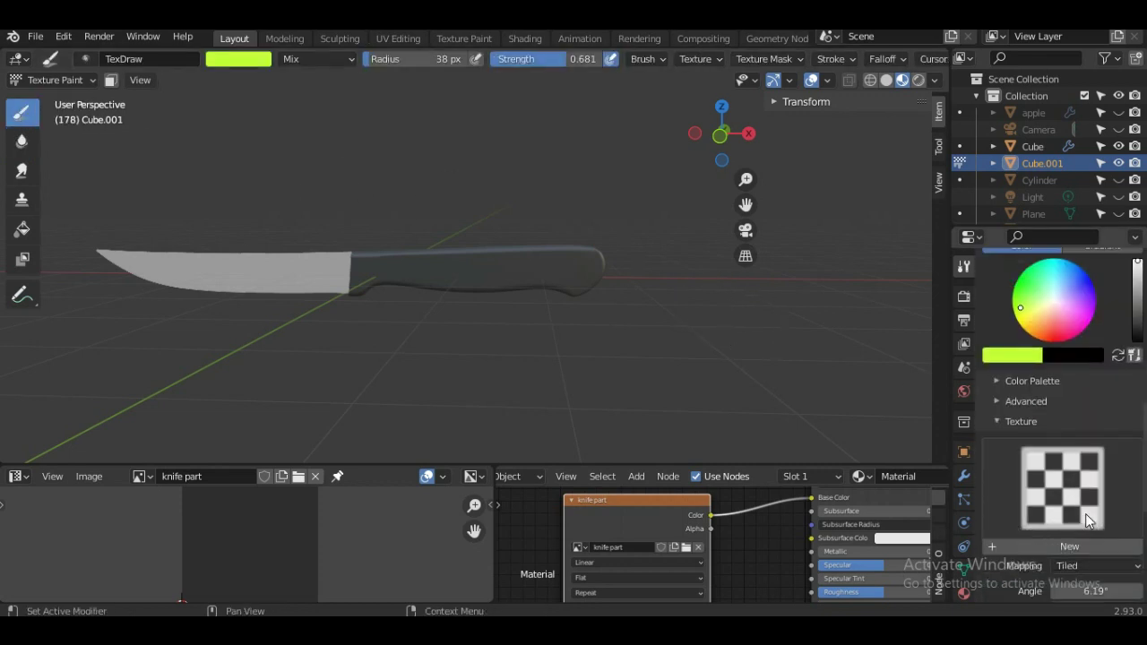
{"action": "scroll", "coordinate": [1039, 430], "scroll_direction": "down", "scroll_amount": 2}
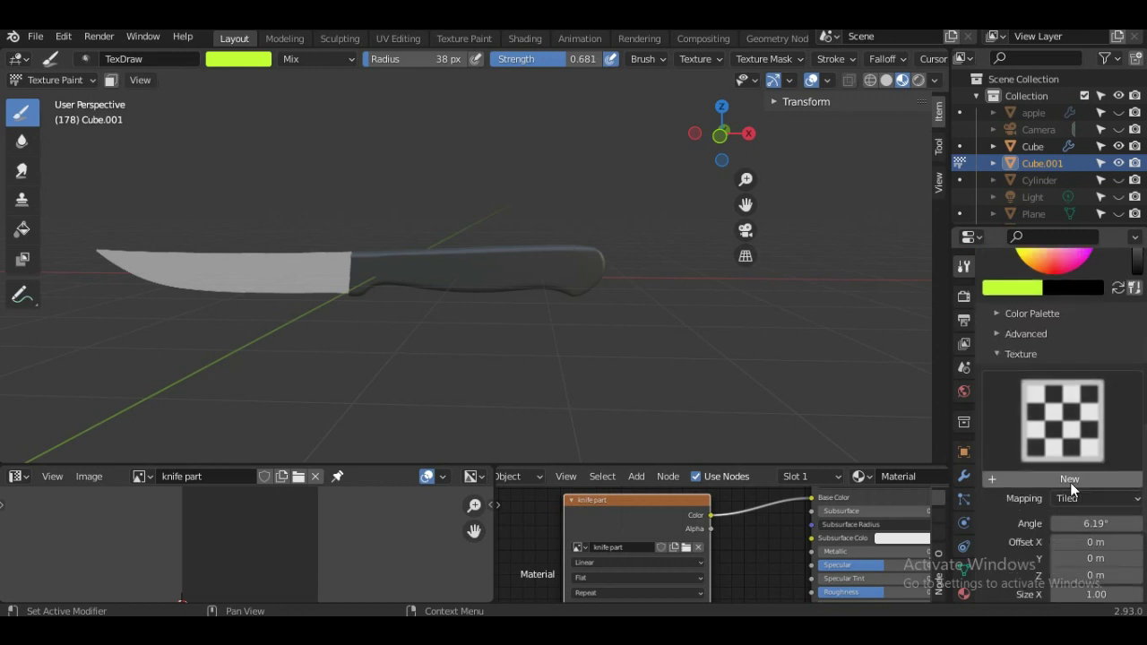
{"action": "left_click", "coordinate": [1070, 481]}
{"action": "left_click", "coordinate": [1089, 440]}
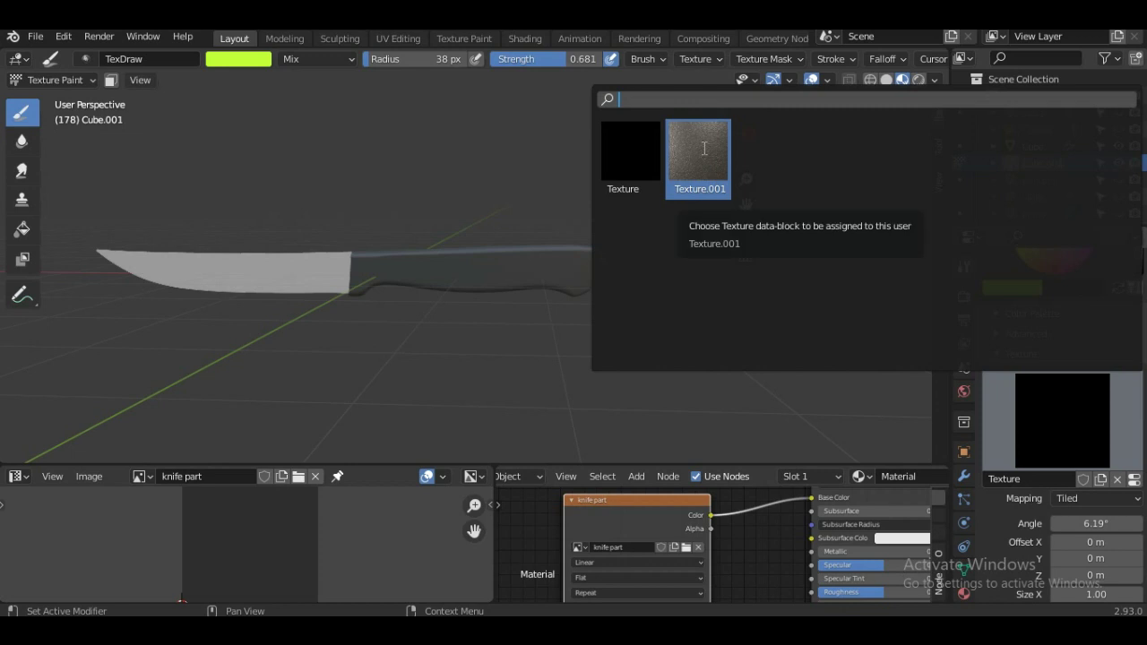
{"action": "left_click", "coordinate": [702, 148]}
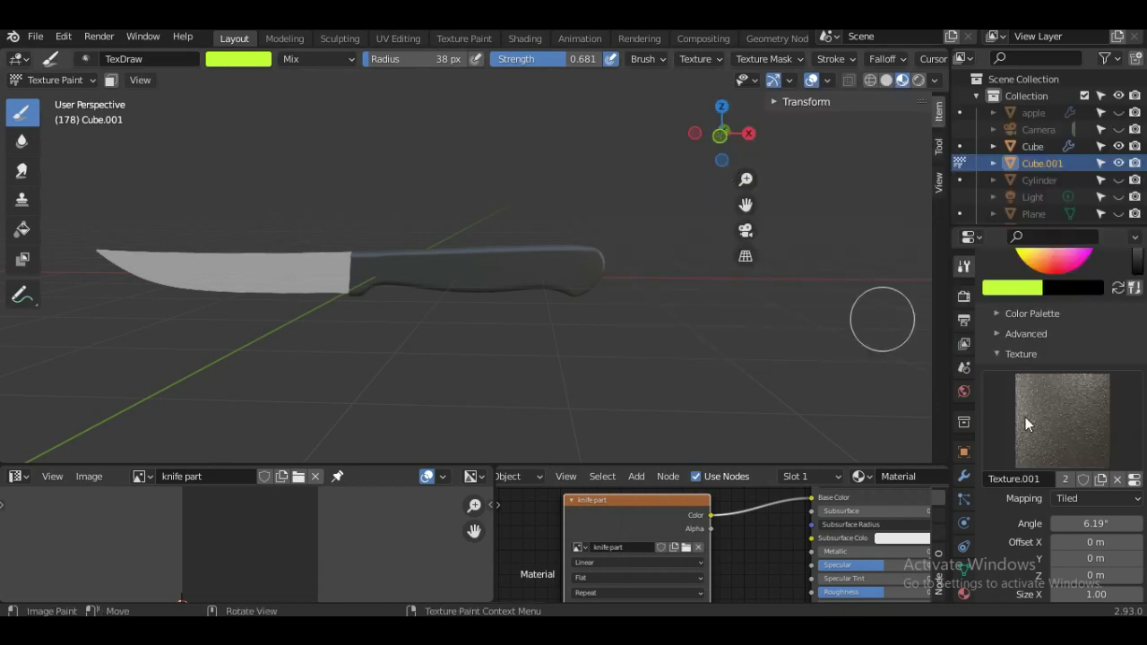
Set the brush texture mapping to Stencil, fit it to Image Aspect, and reset rotation to 0°.
{"action": "left_click", "coordinate": [1107, 498]}
{"action": "left_click", "coordinate": [1081, 406]}
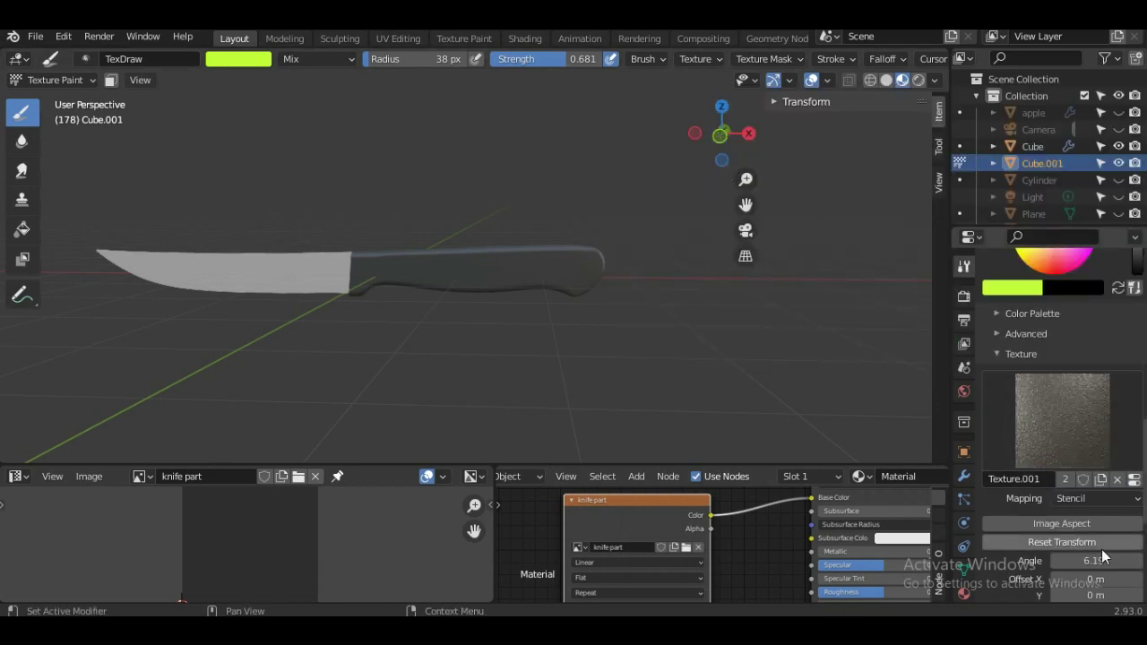
{"action": "scroll", "coordinate": [1102, 549], "scroll_direction": "down", "scroll_amount": 4}
{"action": "left_click", "coordinate": [1060, 389]}
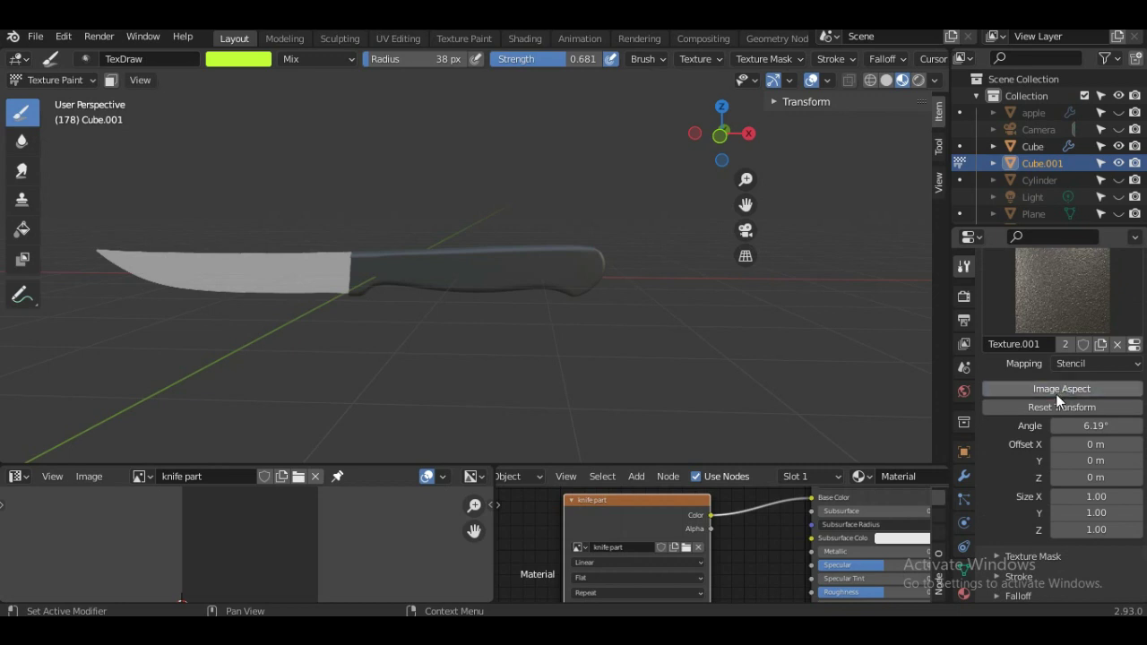
{"action": "left_click", "coordinate": [1054, 406]}
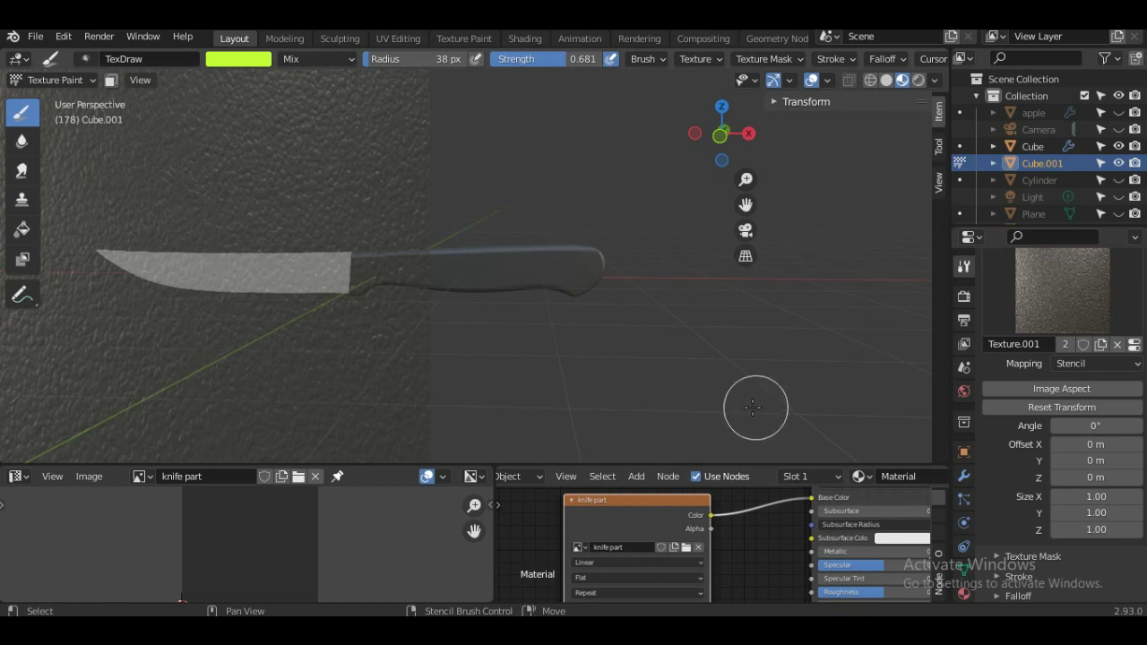
Scale the stencil down to a small square over the knife handle beside the blade.
{"action": "mouse_move", "coordinate": [724, 405]}
{"action": "right_mouse_down", "text": "shift"}
{"action": "mouse_move", "coordinate": [366, 335]}
{"action": "mouse_move", "coordinate": [502, 350]}
{"action": "mouse_move", "coordinate": [494, 359]}
{"action": "right_mouse_up", "text": "shift"}
{"action": "key", "text": "space"}
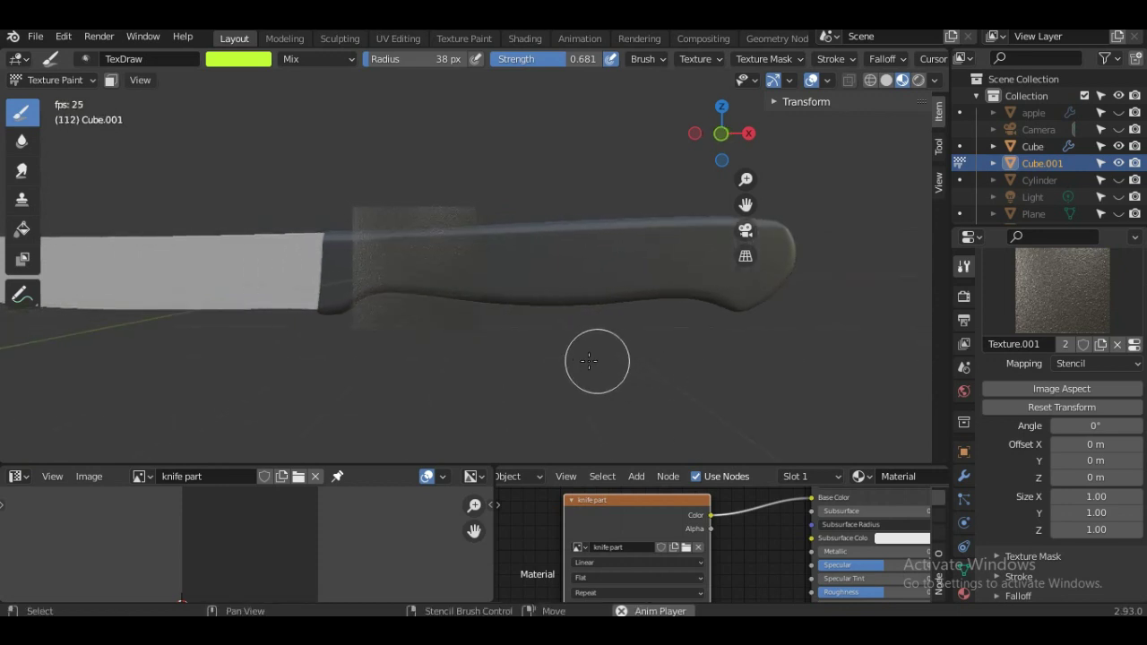
{"action": "mouse_move", "coordinate": [615, 379]}
{"action": "right_mouse_down", "text": "shift"}
{"action": "mouse_move", "coordinate": [660, 386]}
{"action": "mouse_move", "coordinate": [632, 388]}
{"action": "right_mouse_up", "text": "shift"}
{"action": "key", "text": "space"}
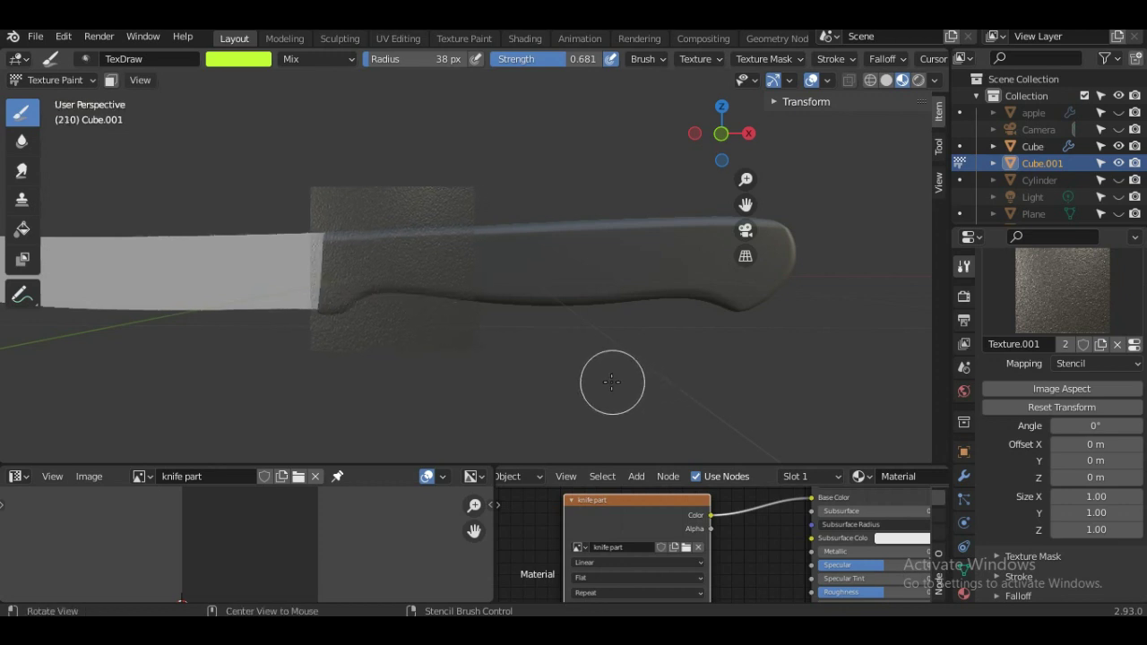
{"action": "middle_click_drag", "start_coordinate": [529, 356], "coordinate": [528, 353]}
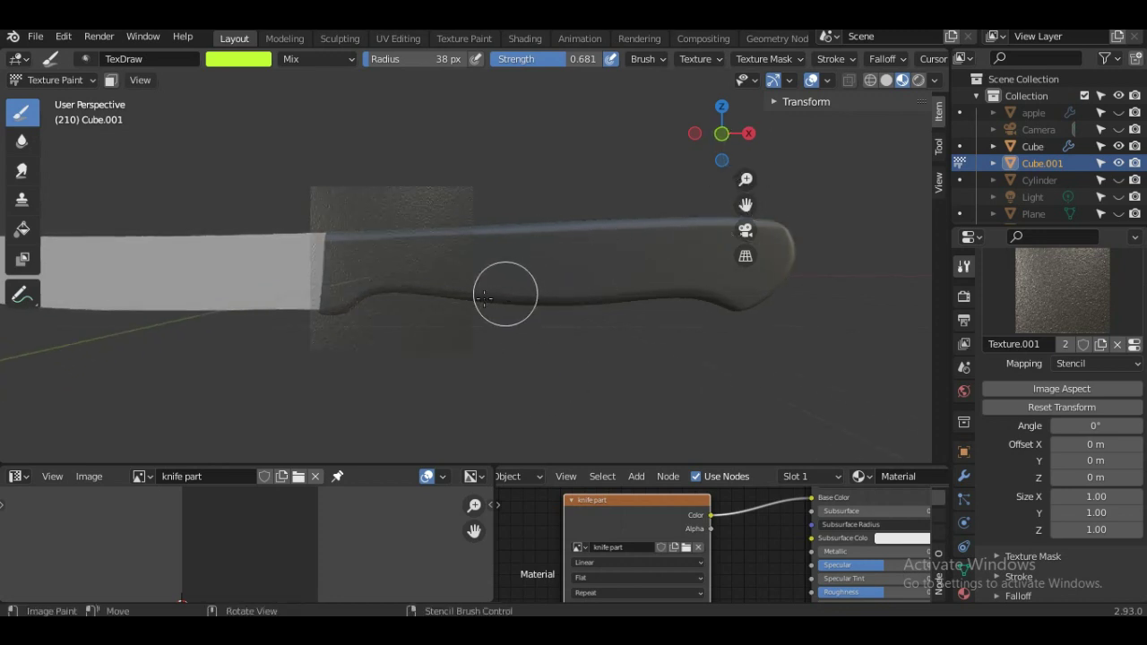
Scroll Properties up to the Color Picker: 38 px radius, 0.681 strength, yellow-green colour.
{"action": "scroll", "coordinate": [789, 61], "scroll_direction": "down", "scroll_amount": 2}
{"action": "scroll", "coordinate": [732, 61], "scroll_direction": "down", "scroll_amount": 1}
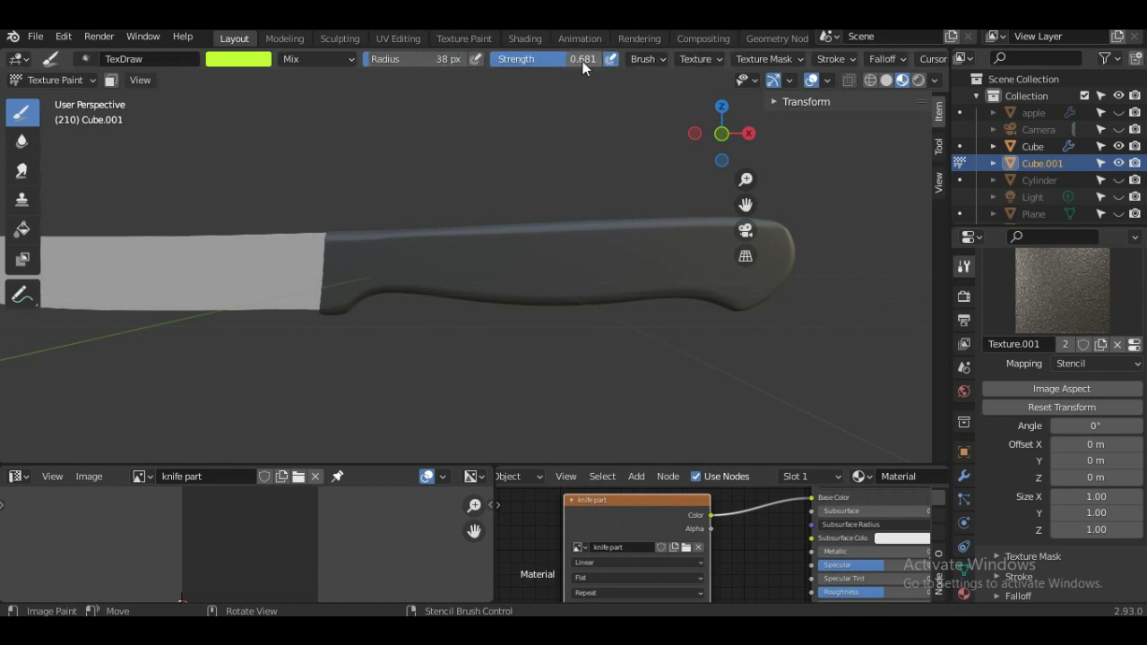
{"action": "scroll", "coordinate": [604, 63], "scroll_direction": "up", "scroll_amount": 3}
{"action": "scroll", "coordinate": [573, 61], "scroll_direction": "down", "scroll_amount": 2}
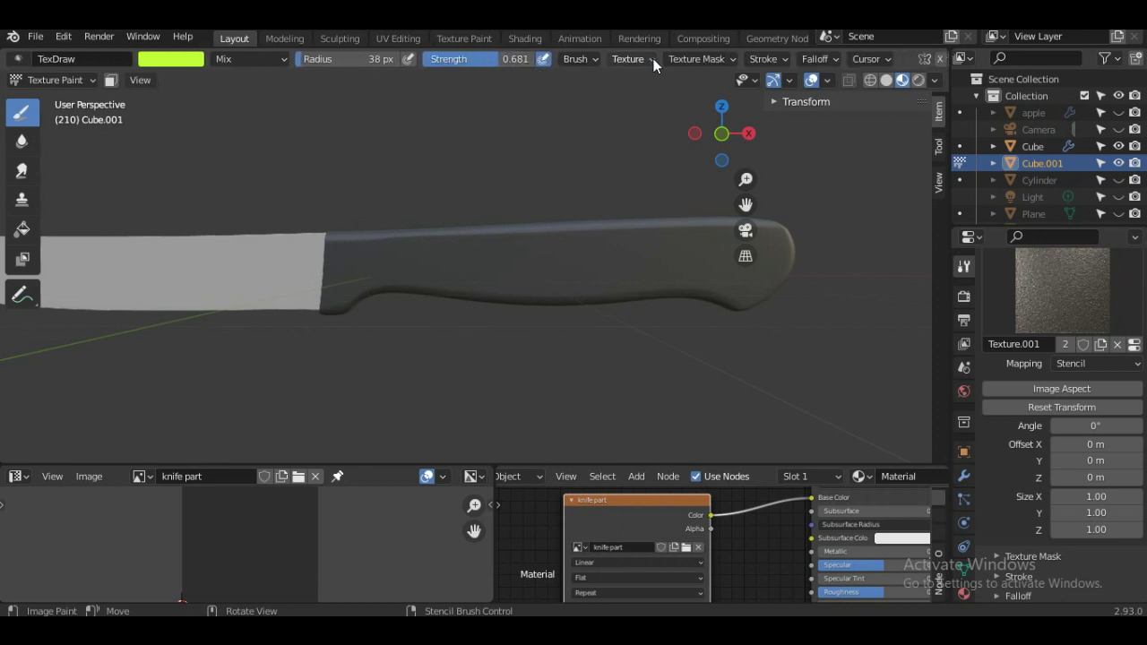
{"action": "scroll", "coordinate": [596, 61], "scroll_direction": "down", "scroll_amount": 5}
{"action": "scroll", "coordinate": [618, 60], "scroll_direction": "down", "scroll_amount": 2}
{"action": "scroll", "coordinate": [613, 60], "scroll_direction": "up", "scroll_amount": 6}
{"action": "scroll", "coordinate": [614, 60], "scroll_direction": "down", "scroll_amount": 2}
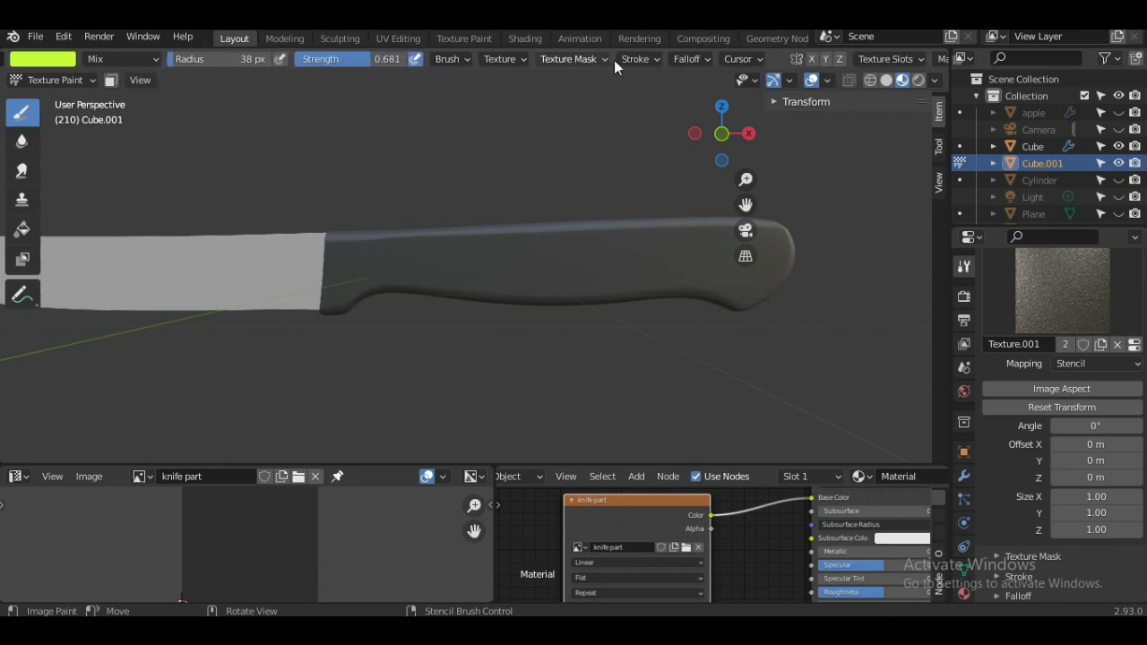
{"action": "scroll", "coordinate": [613, 60], "scroll_direction": "down", "scroll_amount": 3}
{"action": "scroll", "coordinate": [615, 61], "scroll_direction": "down", "scroll_amount": 1}
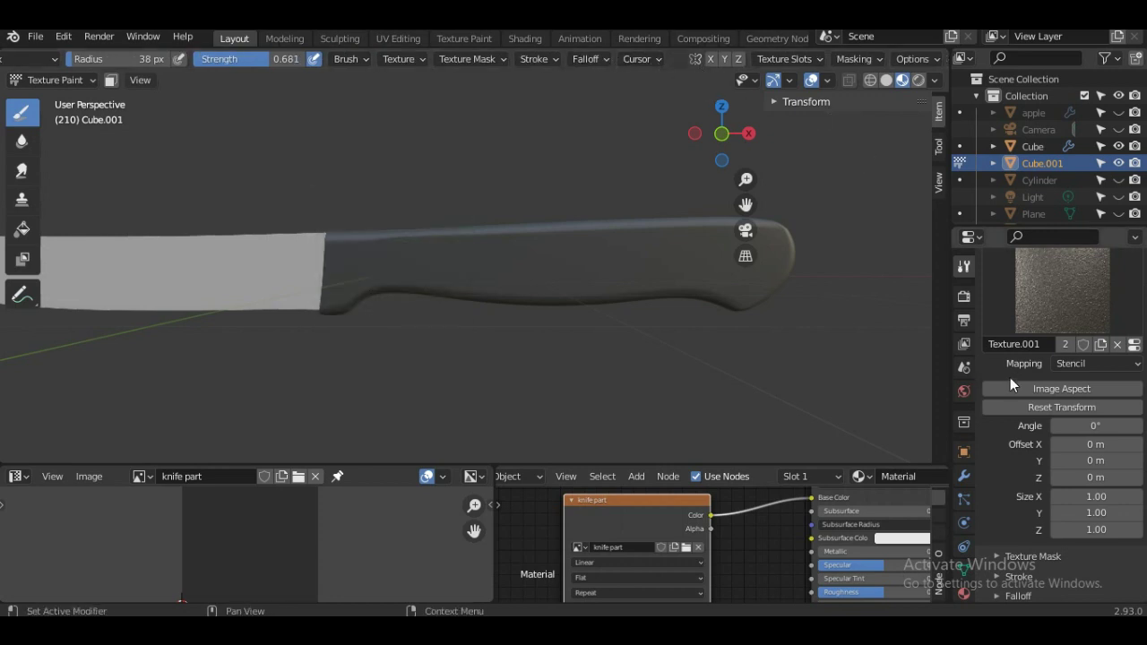
{"action": "scroll", "coordinate": [1092, 511], "scroll_direction": "up", "scroll_amount": 5}
{"action": "scroll", "coordinate": [1091, 510], "scroll_direction": "up", "scroll_amount": 3}
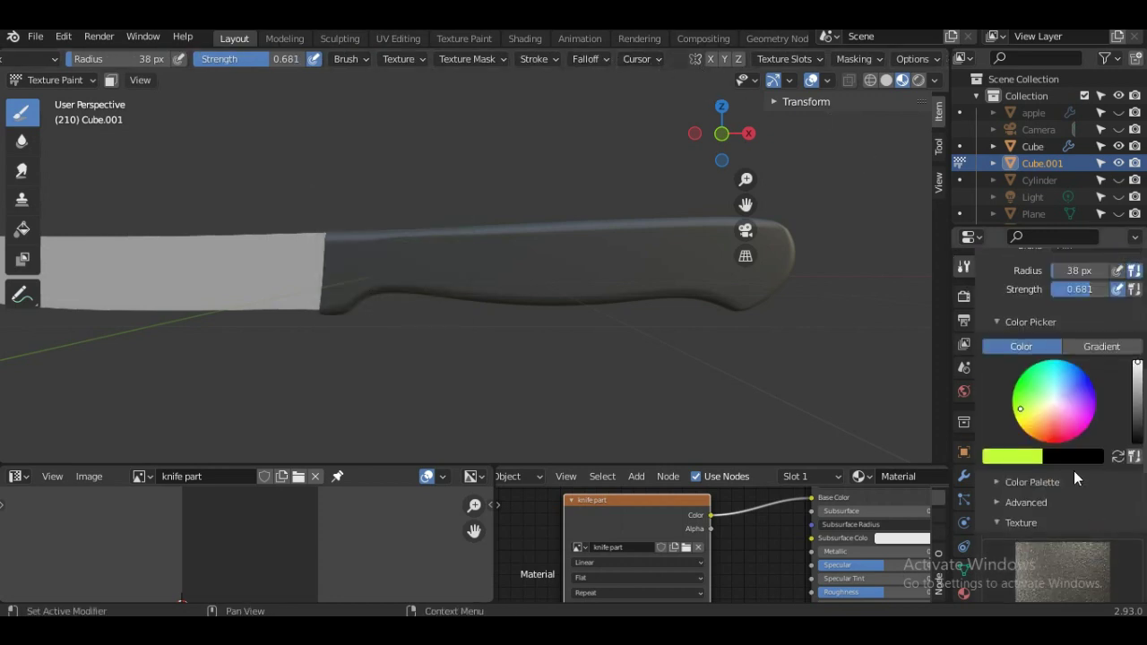
Set the brush colour to white, enable Y mirroring, and paint the stencil over the bolster.
{"action": "left_click", "coordinate": [1056, 403]}
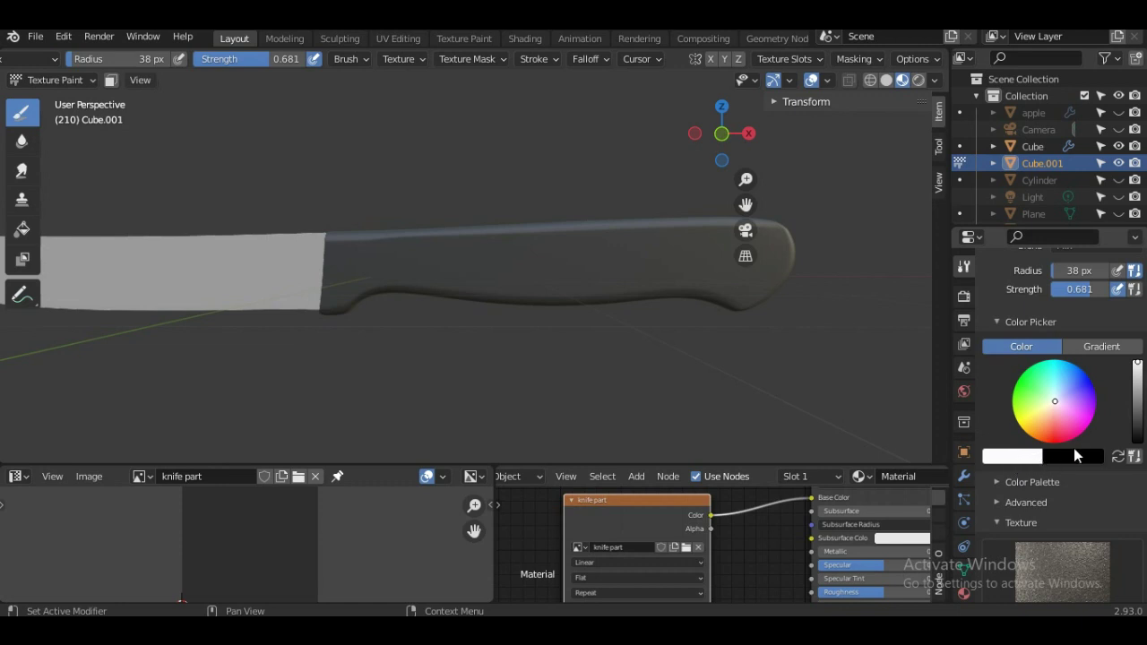
{"action": "left_click", "coordinate": [724, 59]}
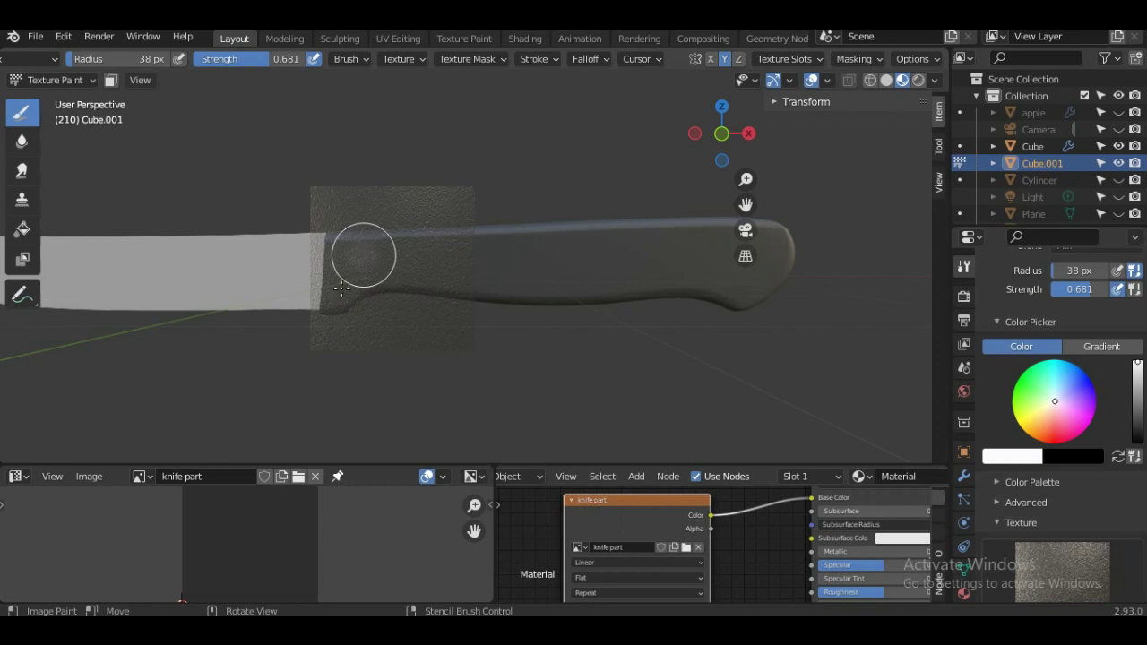
{"action": "left_click_drag", "start_coordinate": [341, 288], "coordinate": [351, 296]}
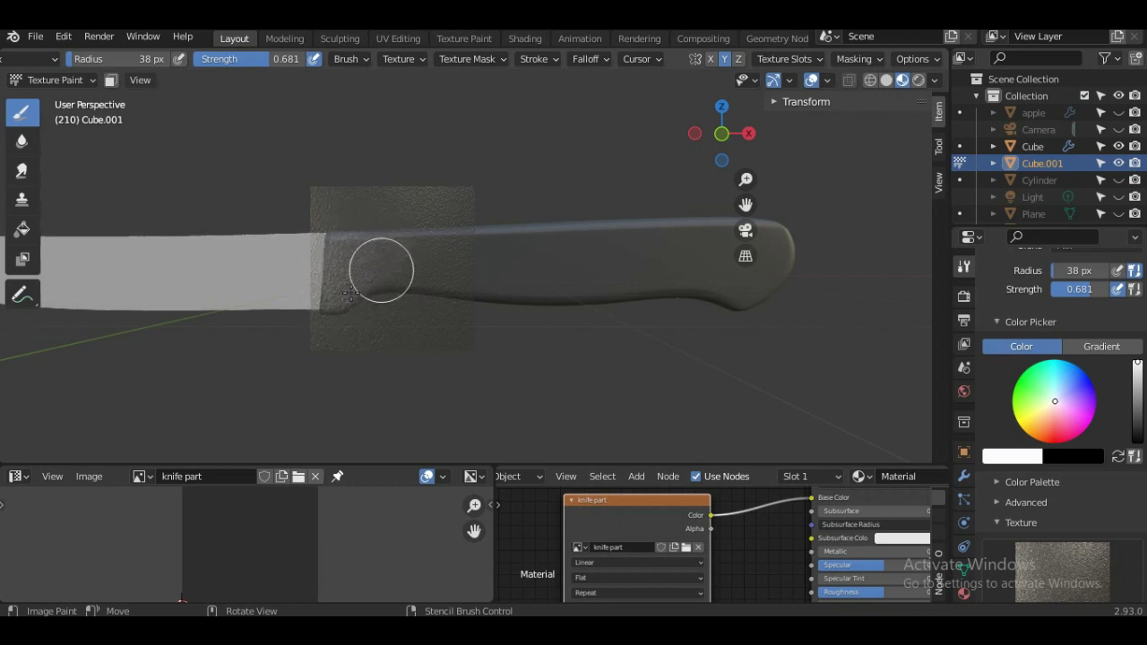
{"action": "key", "text": "ctrl+z"}
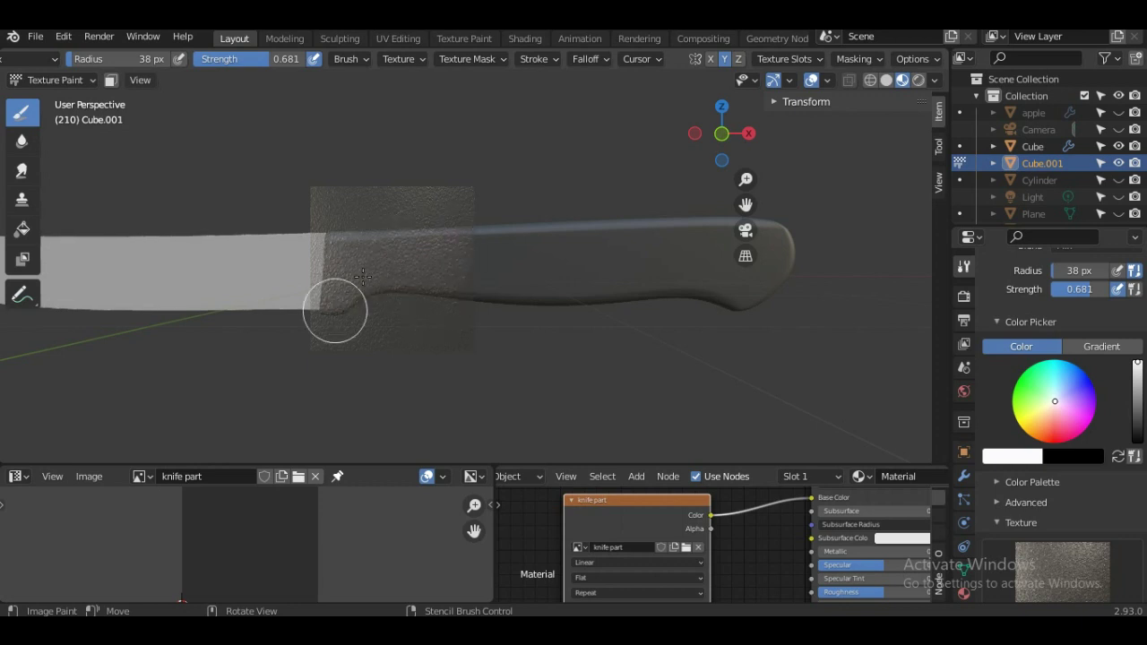
{"action": "left_click_drag", "start_coordinate": [360, 283], "coordinate": [345, 302]}
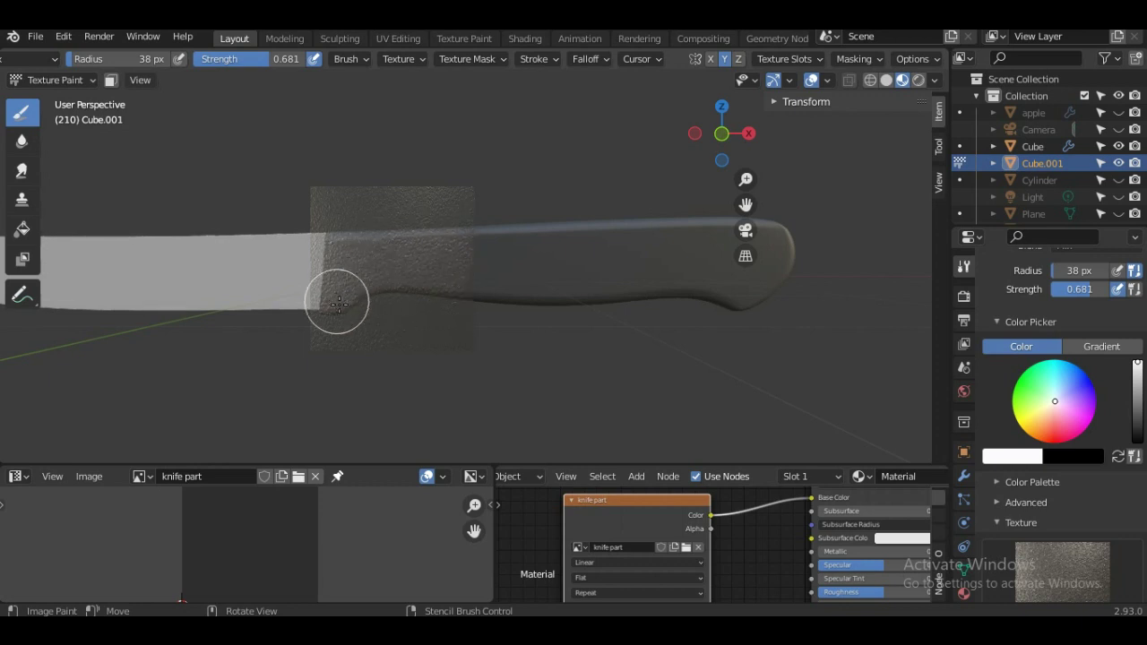
{"action": "left_click_drag", "start_coordinate": [337, 305], "coordinate": [377, 289]}
Slide the stencil right along the handle, then back to the blade joint.
{"action": "key", "text": "space"}
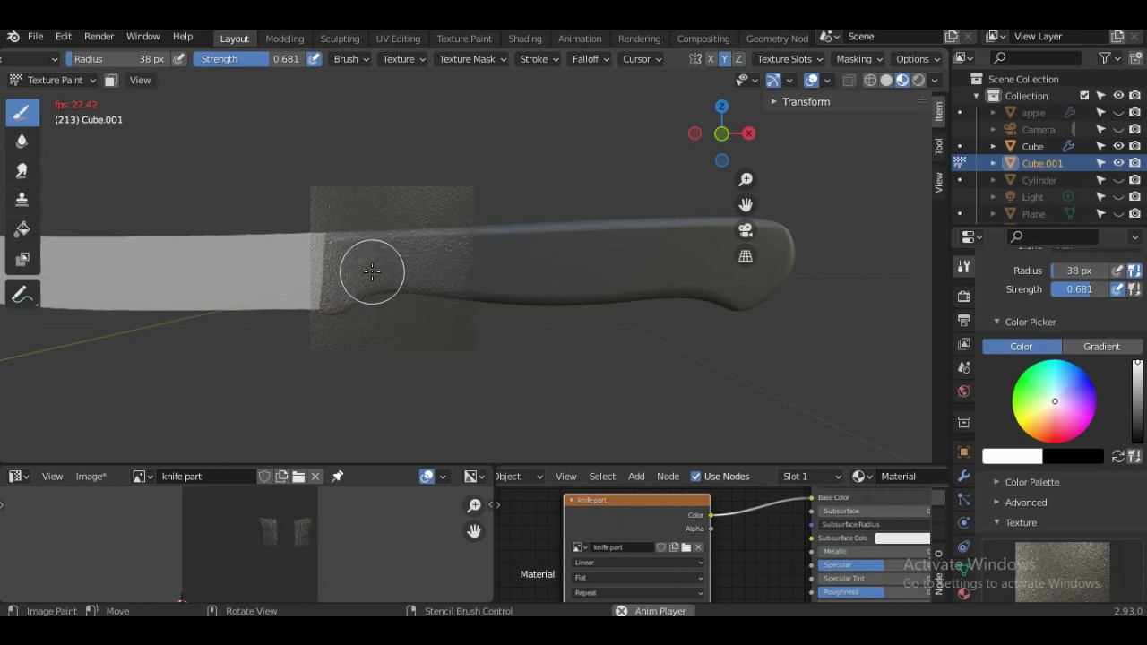
{"action": "right_click_drag", "start_coordinate": [383, 277], "coordinate": [493, 274]}
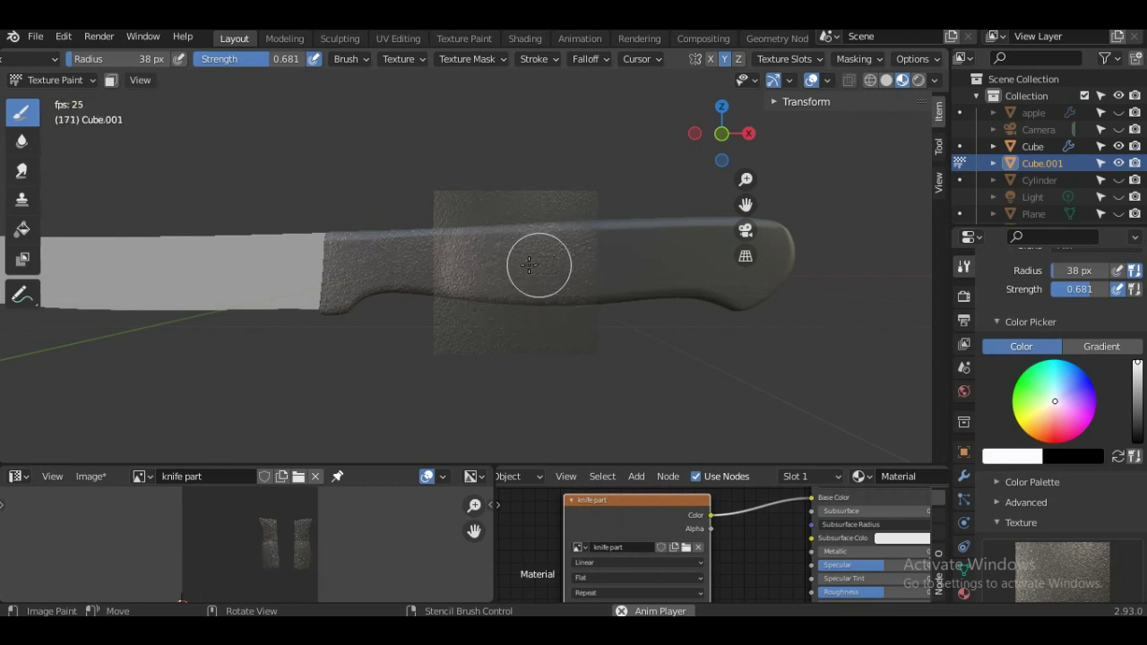
{"action": "key", "text": "space"}
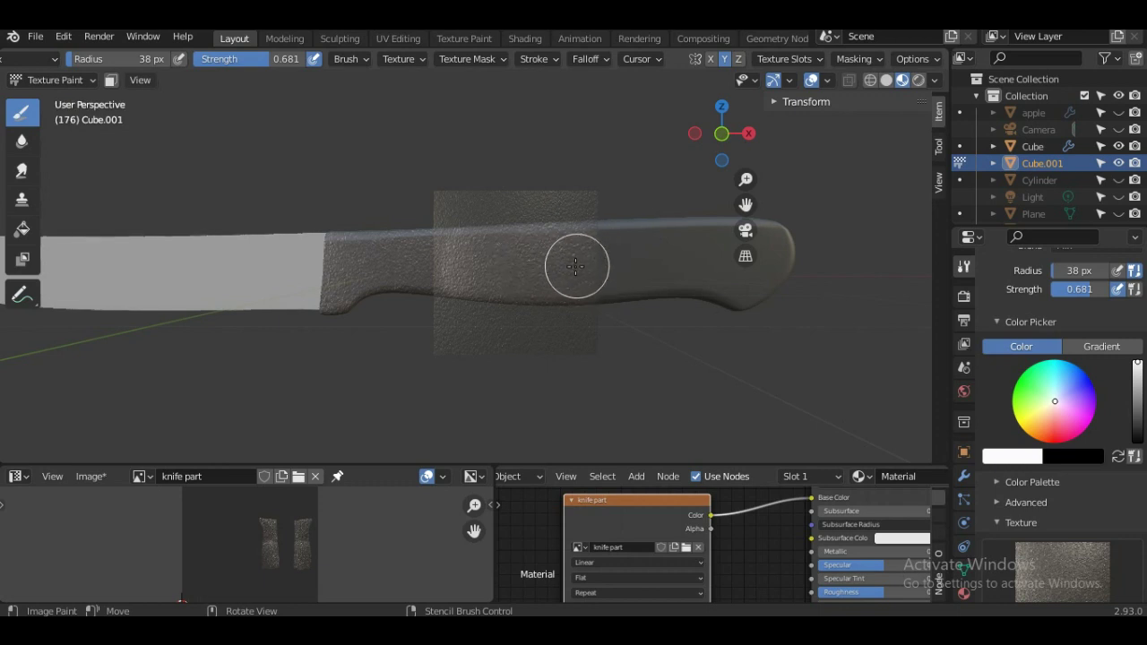
{"action": "key", "text": "space"}
{"action": "key", "text": "space"}
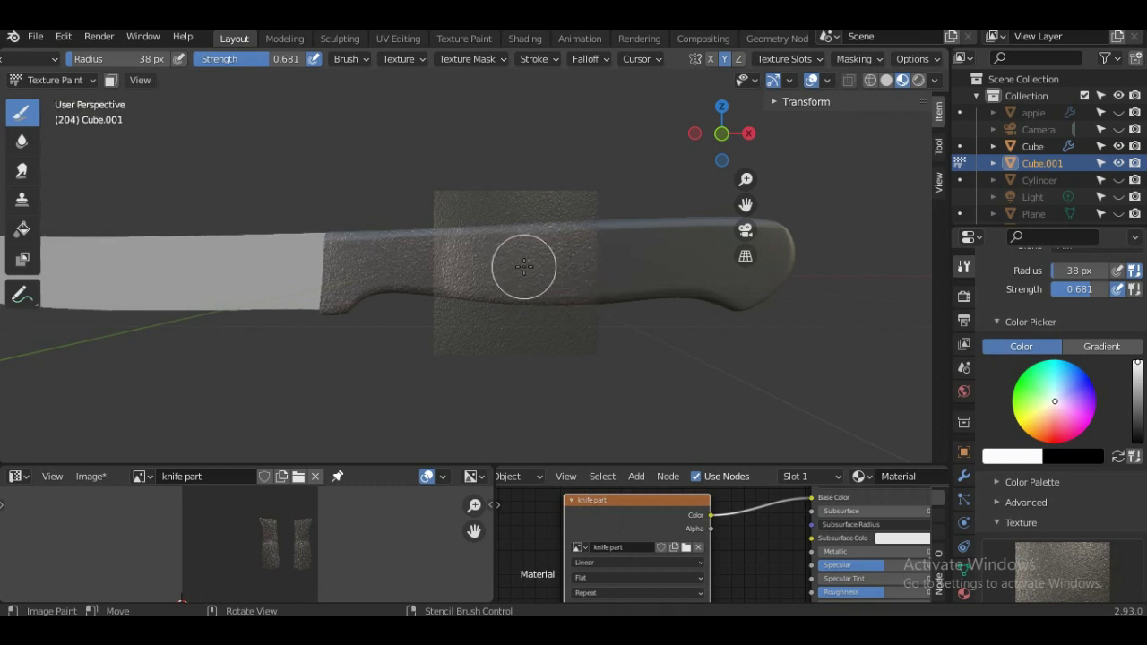
{"action": "right_click_drag", "start_coordinate": [525, 265], "coordinate": [661, 267]}
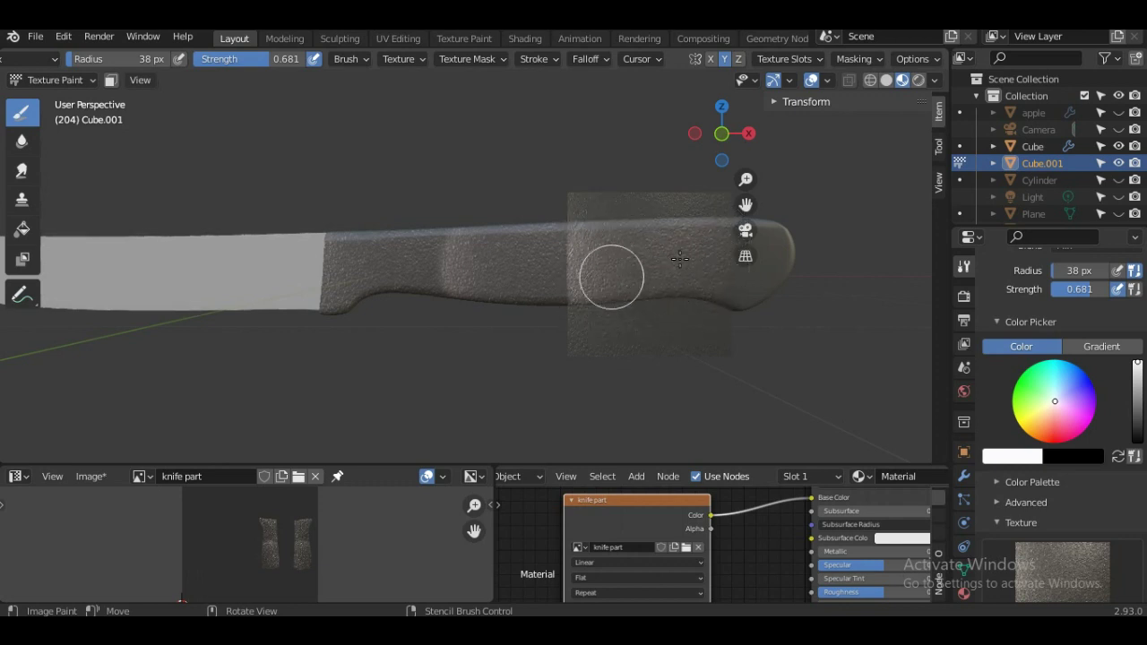
{"action": "key", "text": "space"}
{"action": "mouse_move", "coordinate": [653, 274]}
{"action": "right_mouse_down"}
{"action": "mouse_move", "coordinate": [379, 281]}
{"action": "mouse_move", "coordinate": [392, 283]}
{"action": "right_mouse_up"}
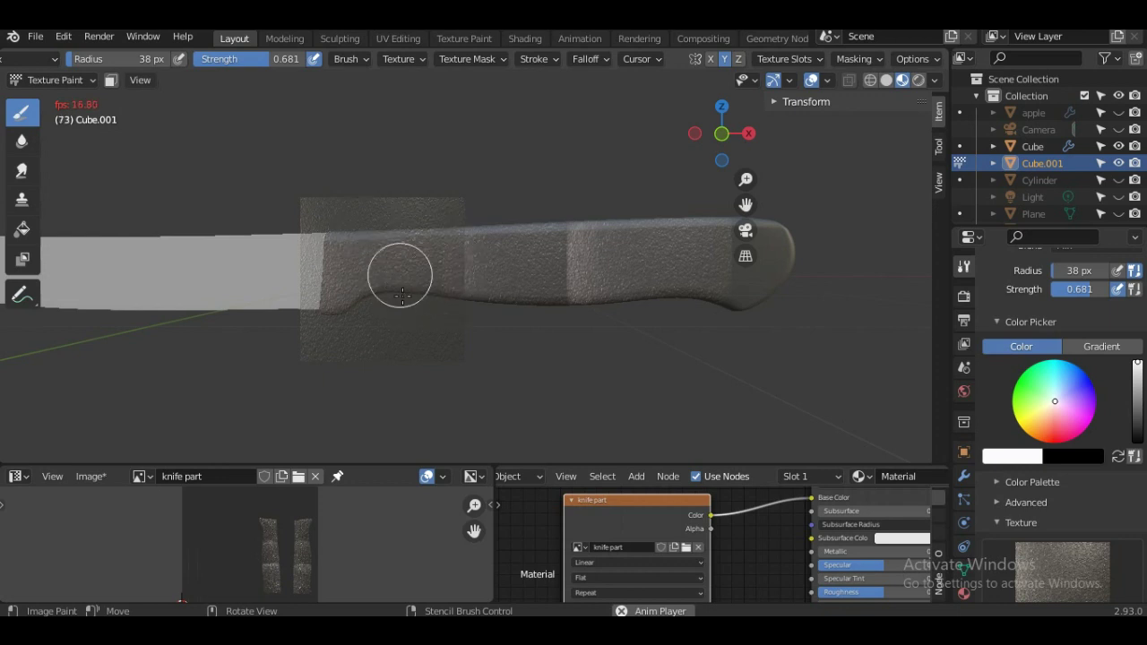
{"action": "key", "text": "space"}
Shift the stencil stepwise across the handle toward its end.
{"action": "right_click_drag", "start_coordinate": [423, 267], "coordinate": [490, 248]}
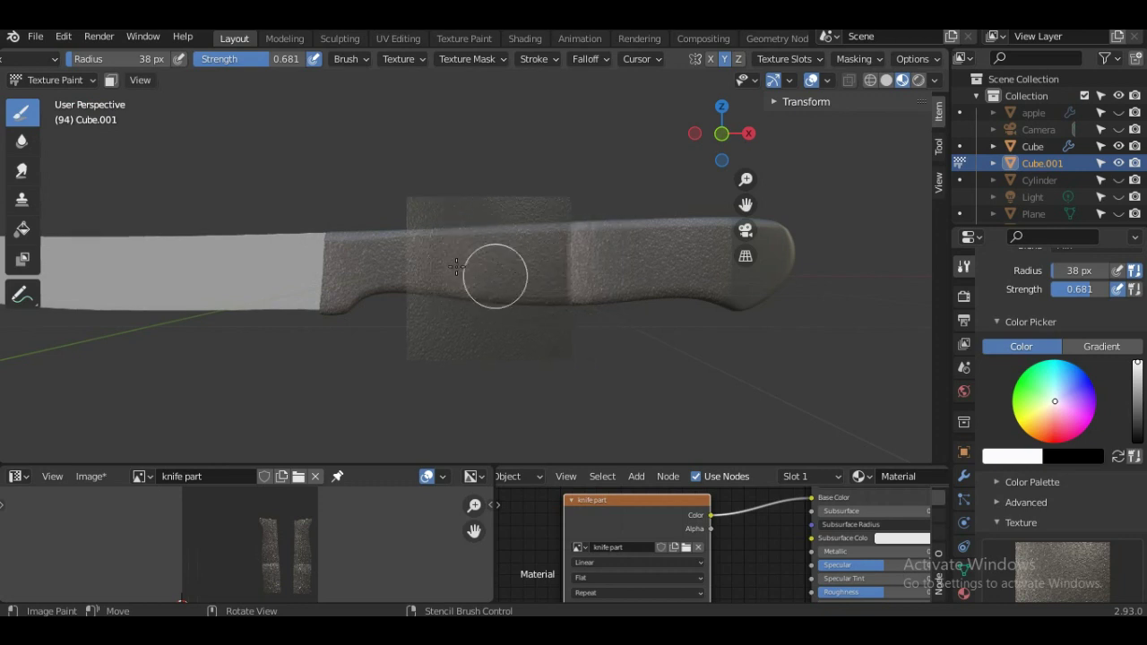
{"action": "key", "text": "space"}
{"action": "mouse_move", "coordinate": [526, 269]}
{"action": "right_mouse_down"}
{"action": "mouse_move", "coordinate": [697, 265]}
{"action": "mouse_move", "coordinate": [658, 264]}
{"action": "right_mouse_up"}
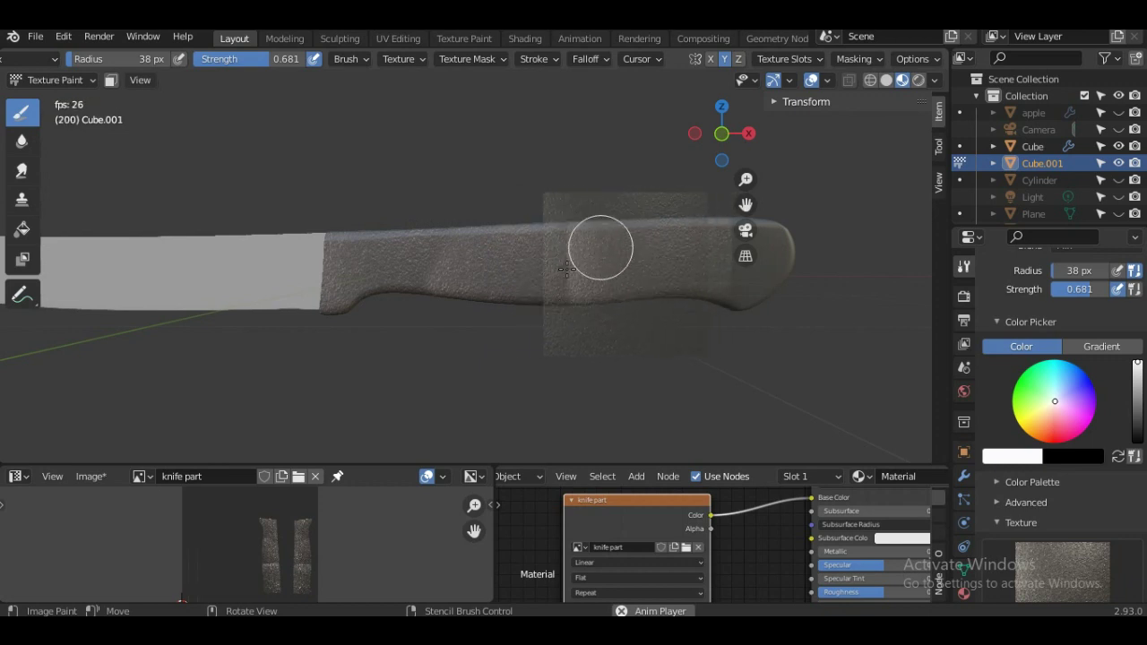
{"action": "key", "text": "space"}
{"action": "right_click_drag", "start_coordinate": [610, 264], "coordinate": [568, 269]}
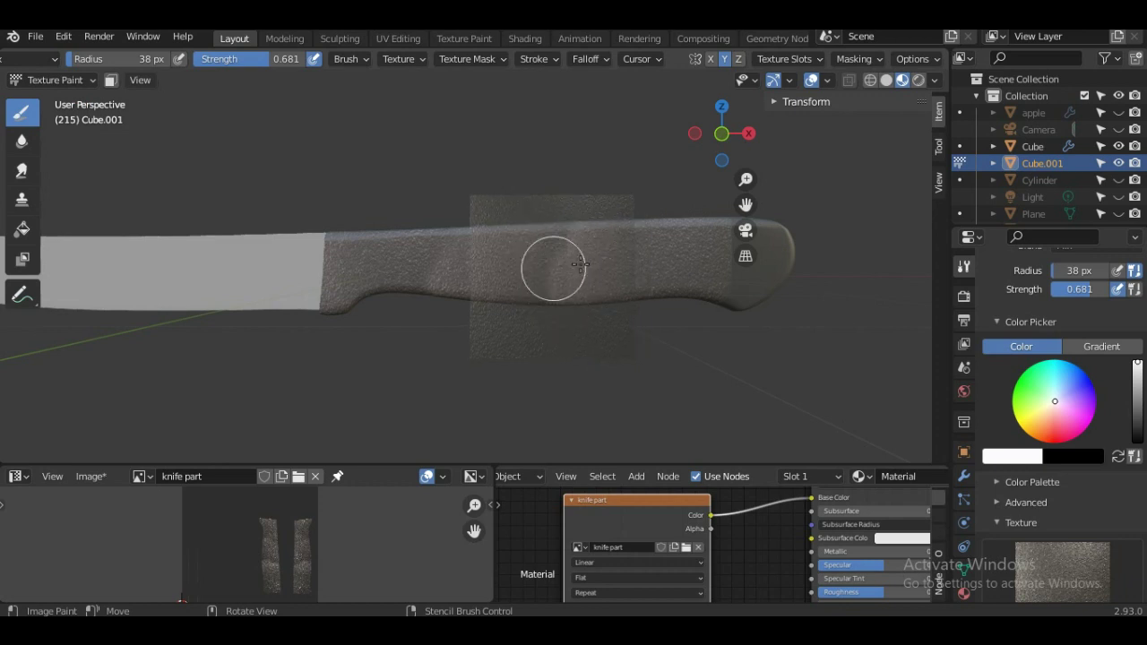
{"action": "key", "text": "space"}
{"action": "right_click_drag", "start_coordinate": [580, 263], "coordinate": [757, 277]}
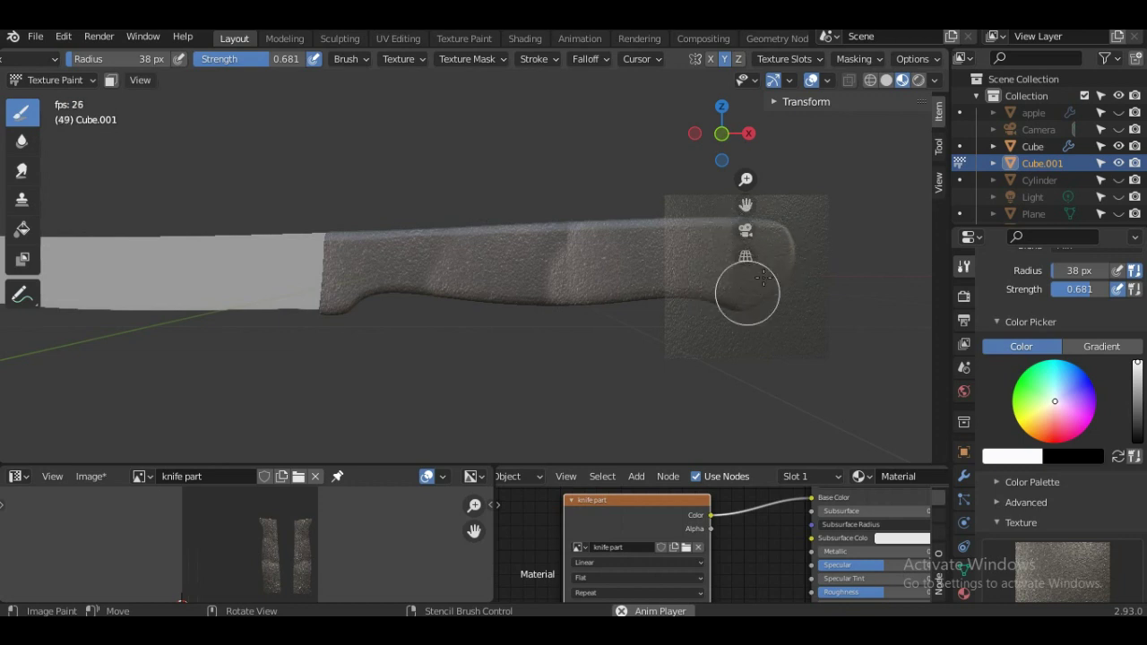
Widen the 3D viewport and reposition the stencil over the handle's end.
{"action": "left_click", "coordinate": [773, 103]}
{"action": "left_click", "coordinate": [773, 102]}
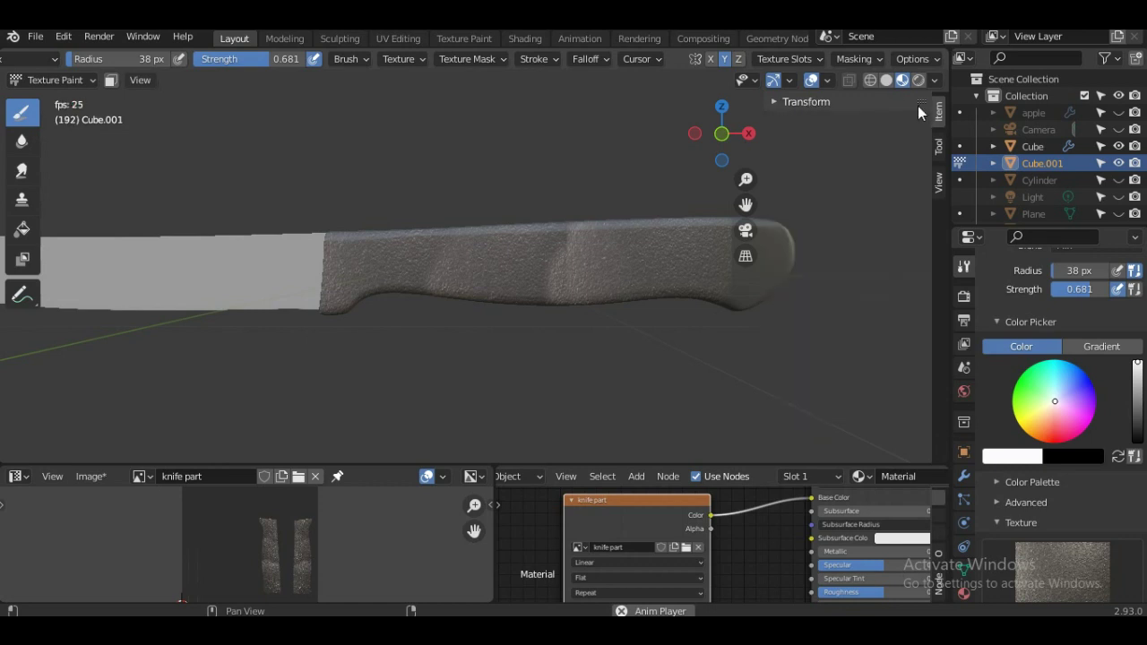
{"action": "left_click_drag", "start_coordinate": [764, 103], "coordinate": [929, 116]}
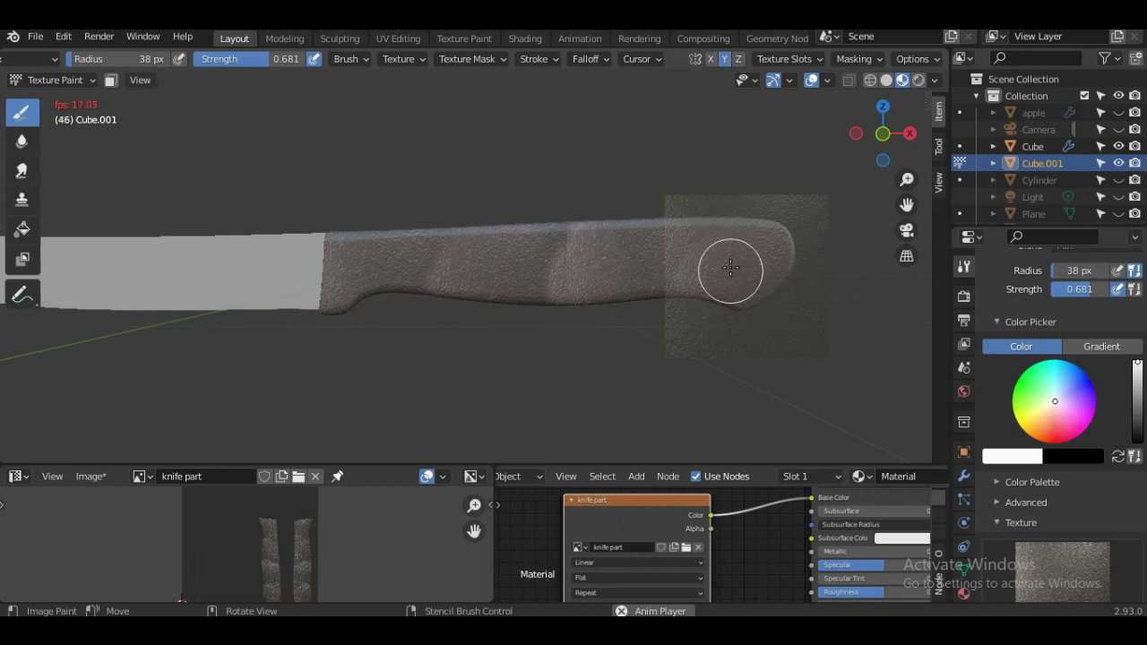
{"action": "right_click_drag", "start_coordinate": [729, 264], "coordinate": [676, 256]}
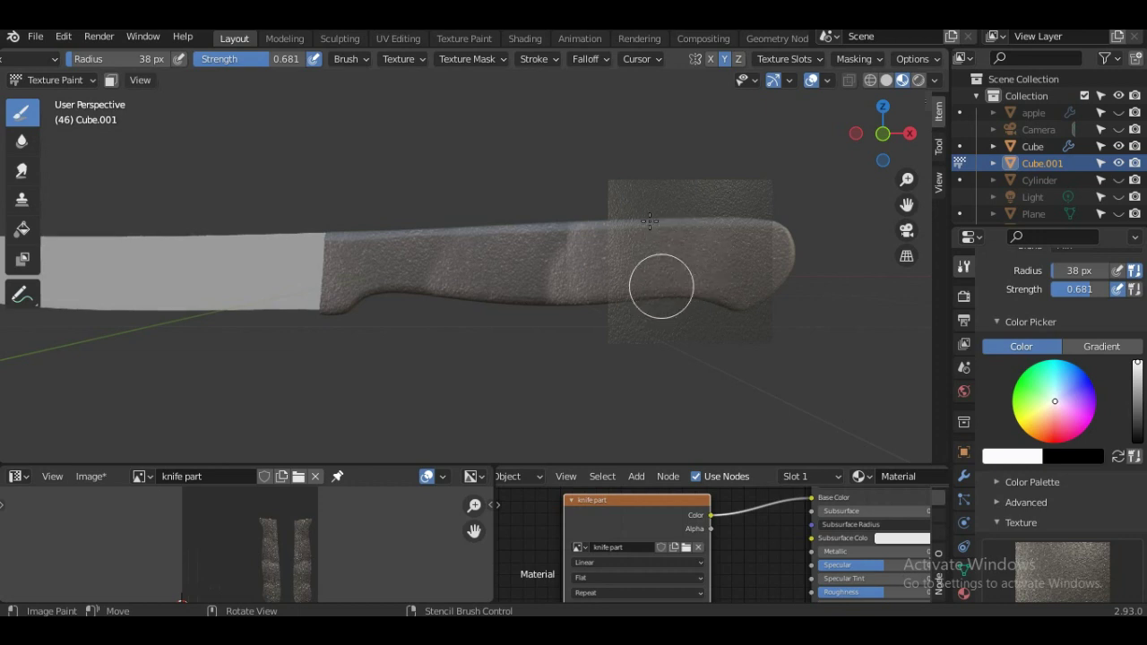
{"action": "key", "text": "space"}
{"action": "right_click_drag", "start_coordinate": [687, 263], "coordinate": [561, 275]}
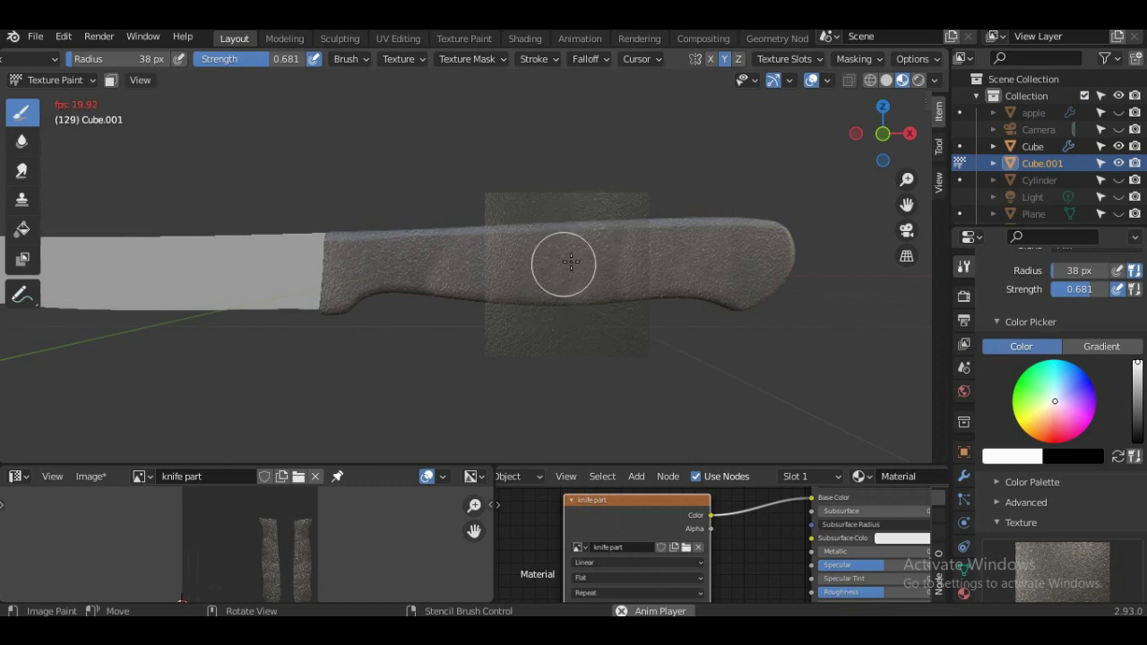
{"action": "key", "text": "space"}
{"action": "right_click_drag", "start_coordinate": [571, 260], "coordinate": [476, 259]}
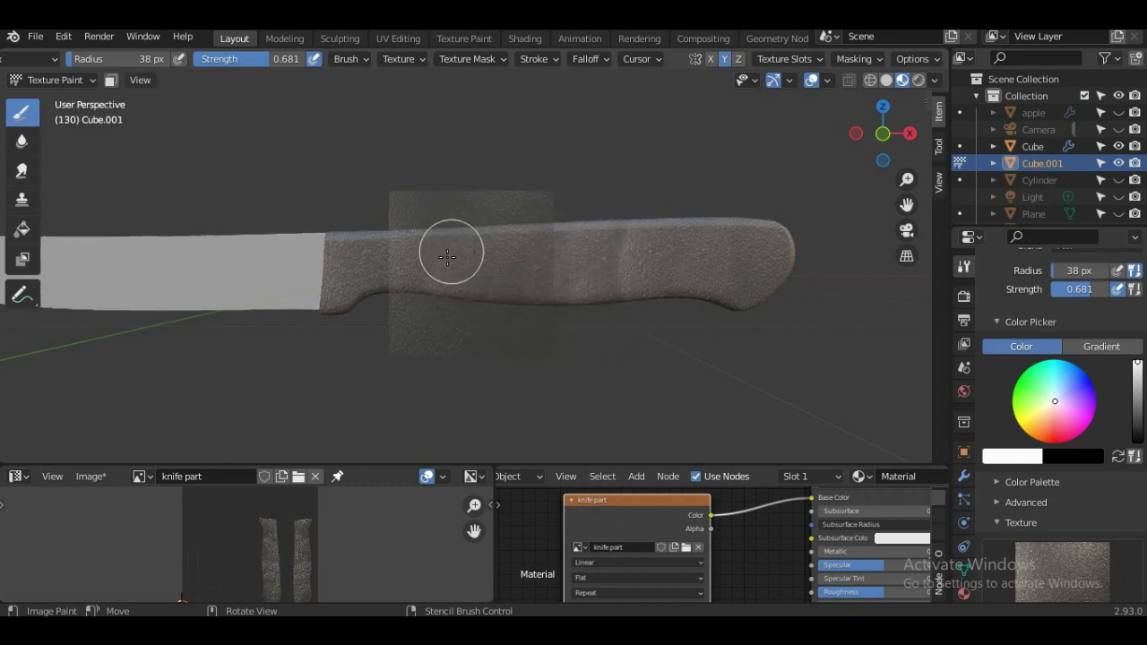
{"action": "mouse_move", "coordinate": [510, 240]}
{"action": "middle_mouse_down"}
{"action": "mouse_move", "coordinate": [141, 278]}
{"action": "mouse_move", "coordinate": [153, 256]}
{"action": "middle_mouse_up"}
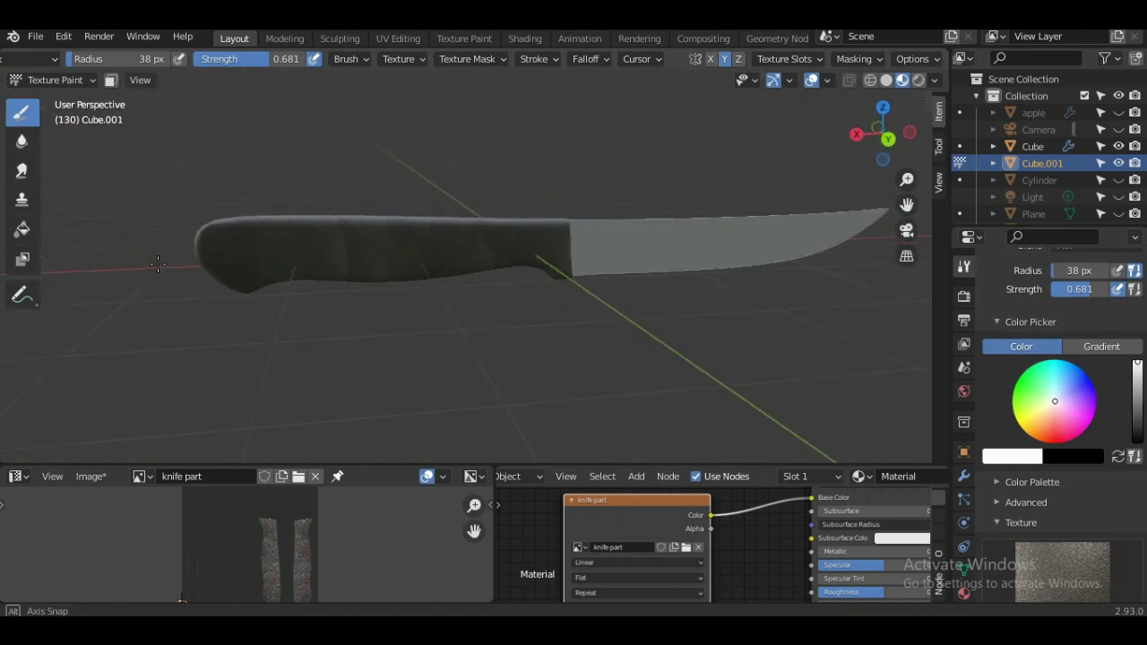
{"action": "scroll", "coordinate": [153, 255], "scroll_direction": "up", "scroll_amount": 2}
{"action": "mouse_move", "coordinate": [320, 307]}
{"action": "middle_mouse_down"}
{"action": "mouse_move", "coordinate": [358, 310]}
{"action": "mouse_move", "coordinate": [289, 299]}
{"action": "middle_mouse_up"}
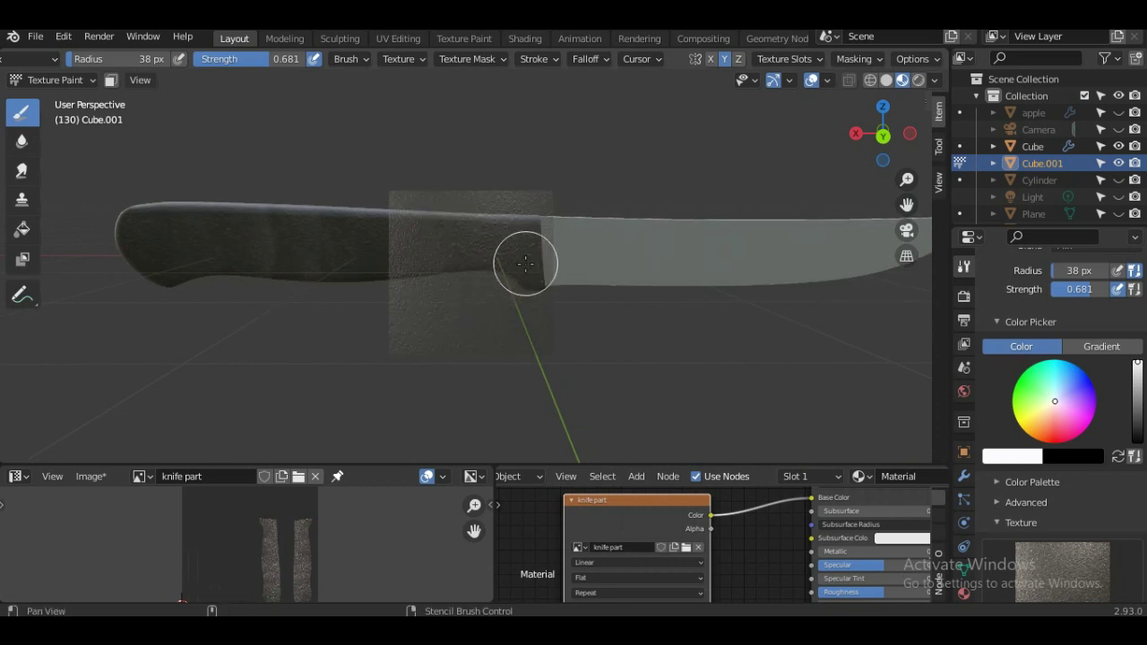
{"action": "middle_click_drag", "start_coordinate": [525, 263], "coordinate": [459, 267]}
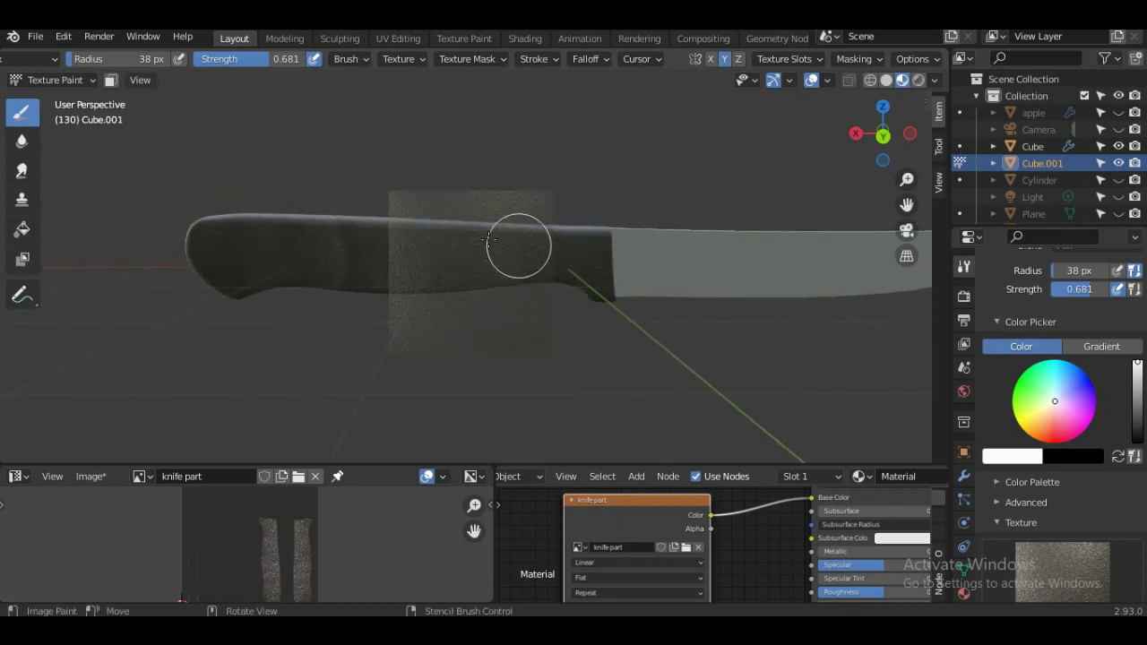
{"action": "middle_click_drag", "start_coordinate": [437, 287], "coordinate": [505, 285], "text": "shift"}
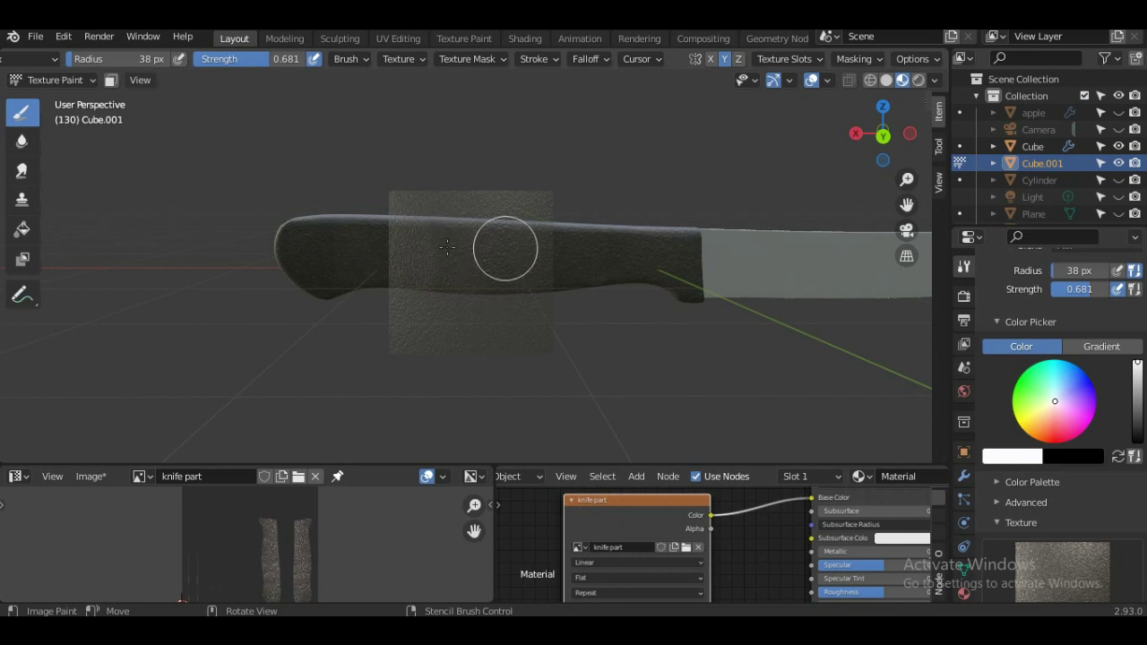
{"action": "middle_click_drag", "start_coordinate": [434, 292], "coordinate": [457, 304], "text": "shift"}
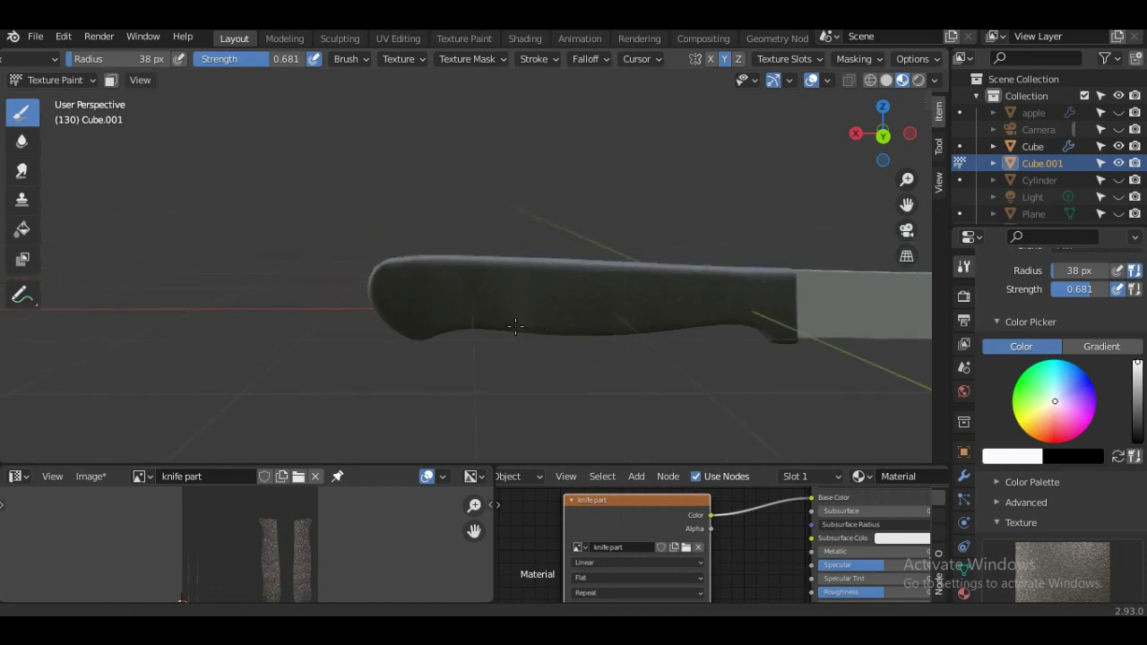
{"action": "mouse_move", "coordinate": [464, 289]}
{"action": "middle_mouse_down"}
{"action": "mouse_move", "coordinate": [461, 273]}
{"action": "mouse_move", "coordinate": [487, 313]}
{"action": "mouse_move", "coordinate": [490, 263]}
{"action": "middle_mouse_up"}
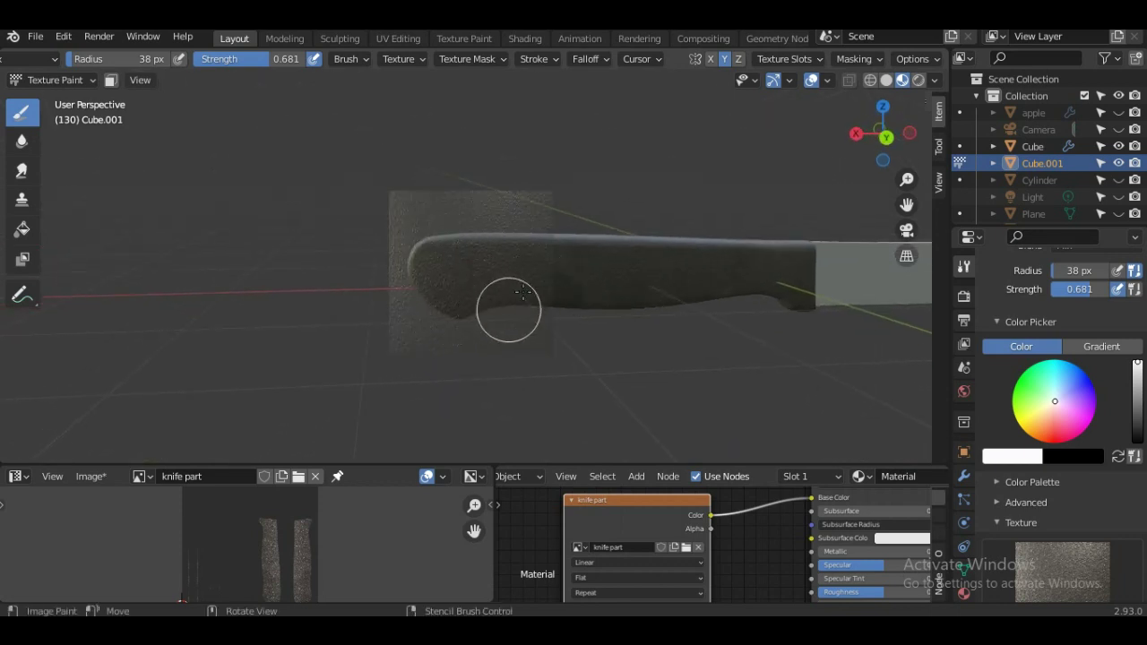
{"action": "middle_click_drag", "start_coordinate": [519, 293], "coordinate": [456, 282], "text": "shift"}
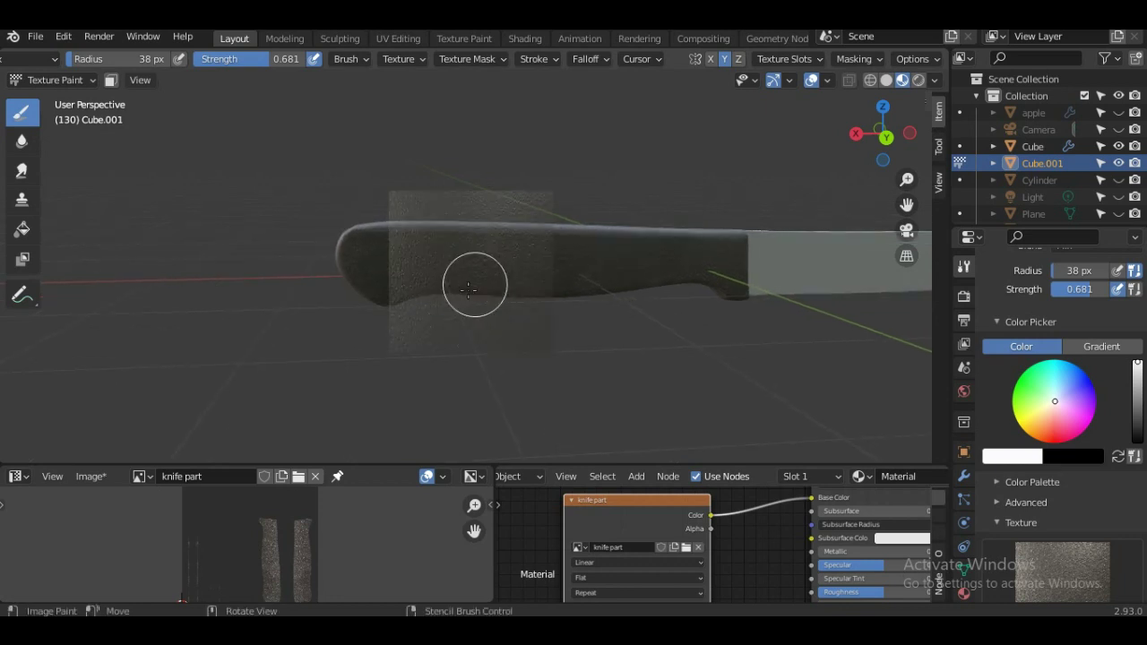
{"action": "mouse_move", "coordinate": [526, 311]}
{"action": "middle_mouse_down"}
{"action": "mouse_move", "coordinate": [461, 281]}
{"action": "mouse_move", "coordinate": [588, 448]}
{"action": "mouse_move", "coordinate": [581, 384]}
{"action": "mouse_move", "coordinate": [664, 367]}
{"action": "mouse_move", "coordinate": [598, 468]}
{"action": "middle_mouse_up"}
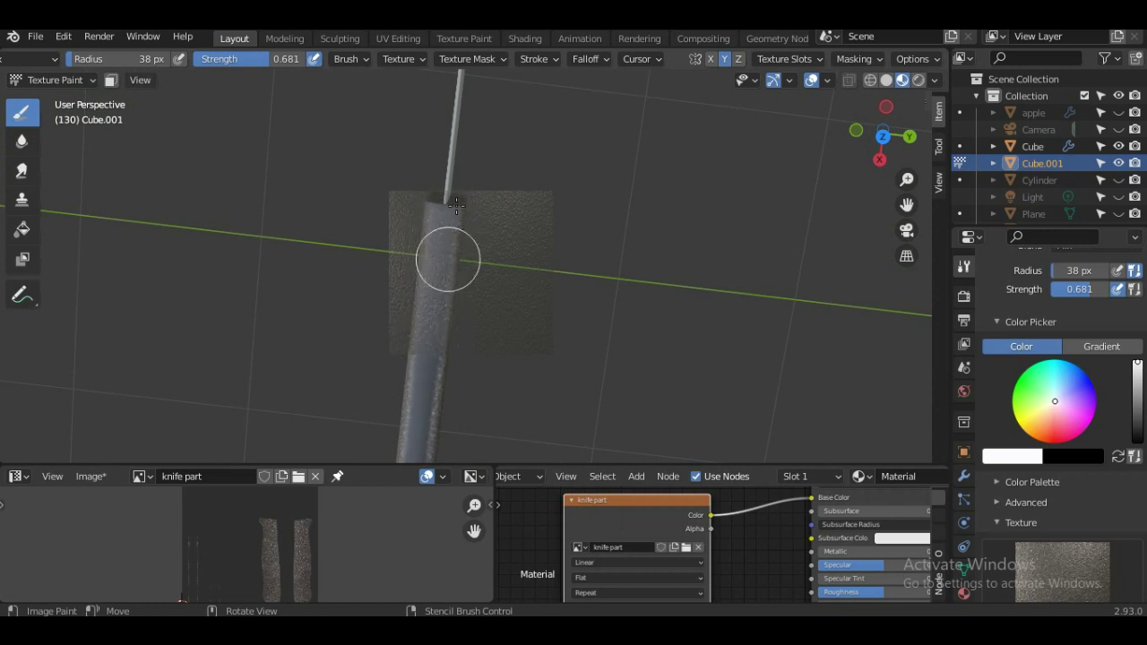
Orbit around the knife to expose the handle's top, spine and lower edges.
{"action": "middle_click_drag", "start_coordinate": [443, 302], "coordinate": [463, 235]}
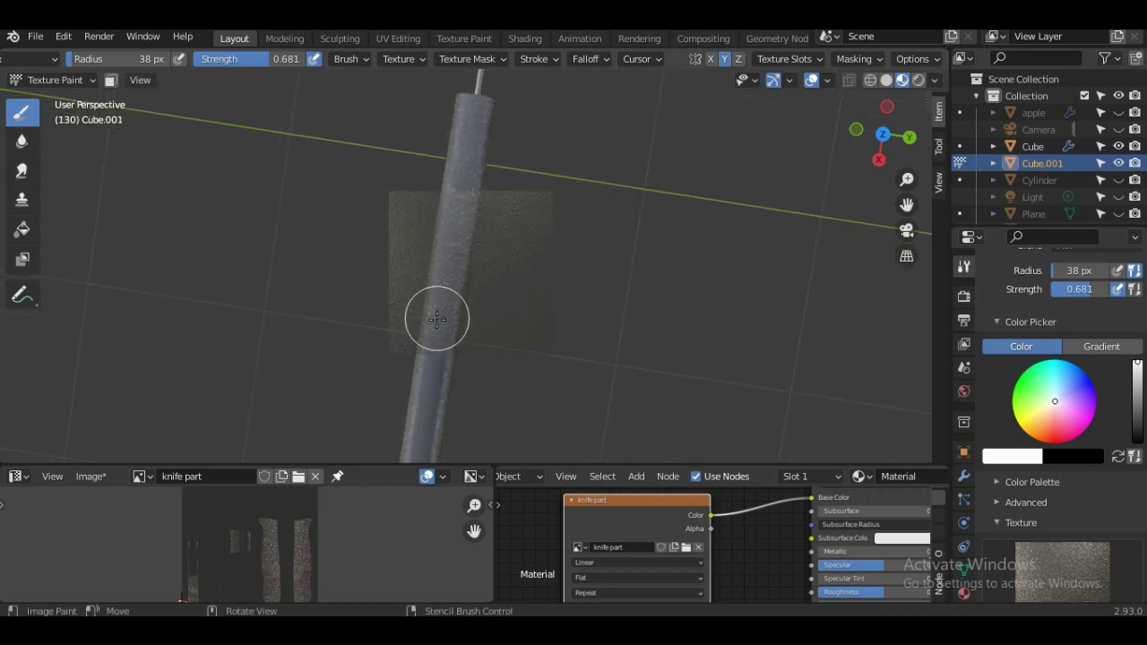
{"action": "mouse_move", "coordinate": [436, 319]}
{"action": "middle_mouse_down"}
{"action": "mouse_move", "coordinate": [448, 255]}
{"action": "mouse_move", "coordinate": [451, 268]}
{"action": "mouse_move", "coordinate": [440, 259]}
{"action": "middle_mouse_up"}
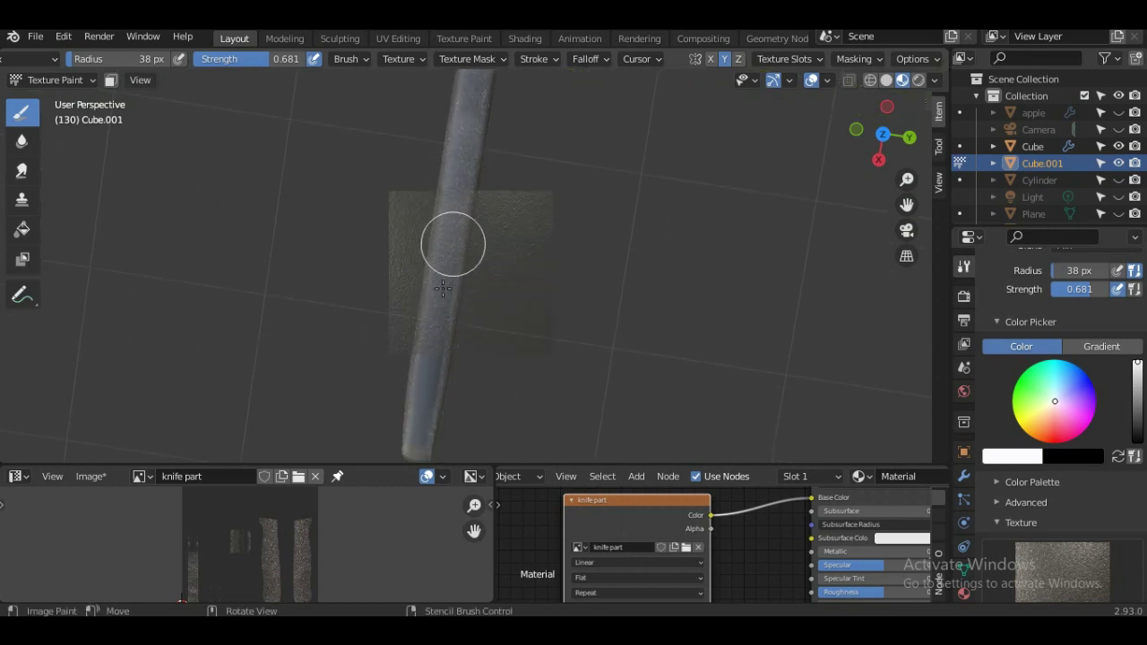
{"action": "middle_click_drag", "start_coordinate": [444, 330], "coordinate": [454, 239]}
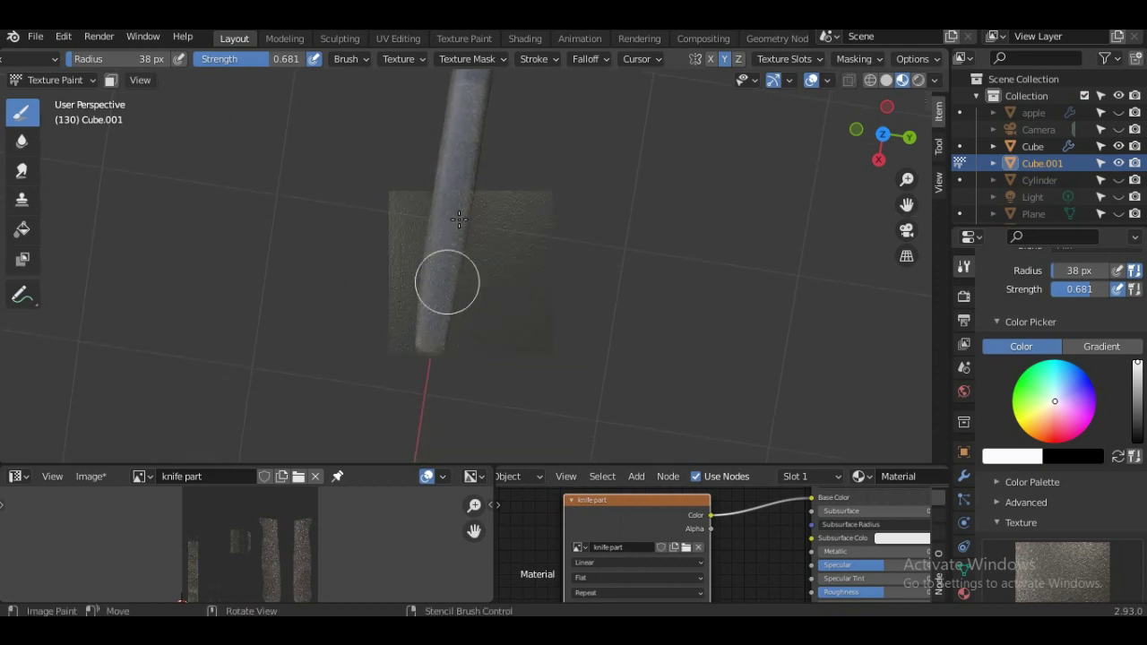
{"action": "mouse_move", "coordinate": [482, 320]}
{"action": "middle_mouse_down"}
{"action": "mouse_move", "coordinate": [504, 187]}
{"action": "mouse_move", "coordinate": [473, 159]}
{"action": "mouse_move", "coordinate": [448, 215]}
{"action": "mouse_move", "coordinate": [454, 256]}
{"action": "mouse_move", "coordinate": [452, 211]}
{"action": "middle_mouse_up"}
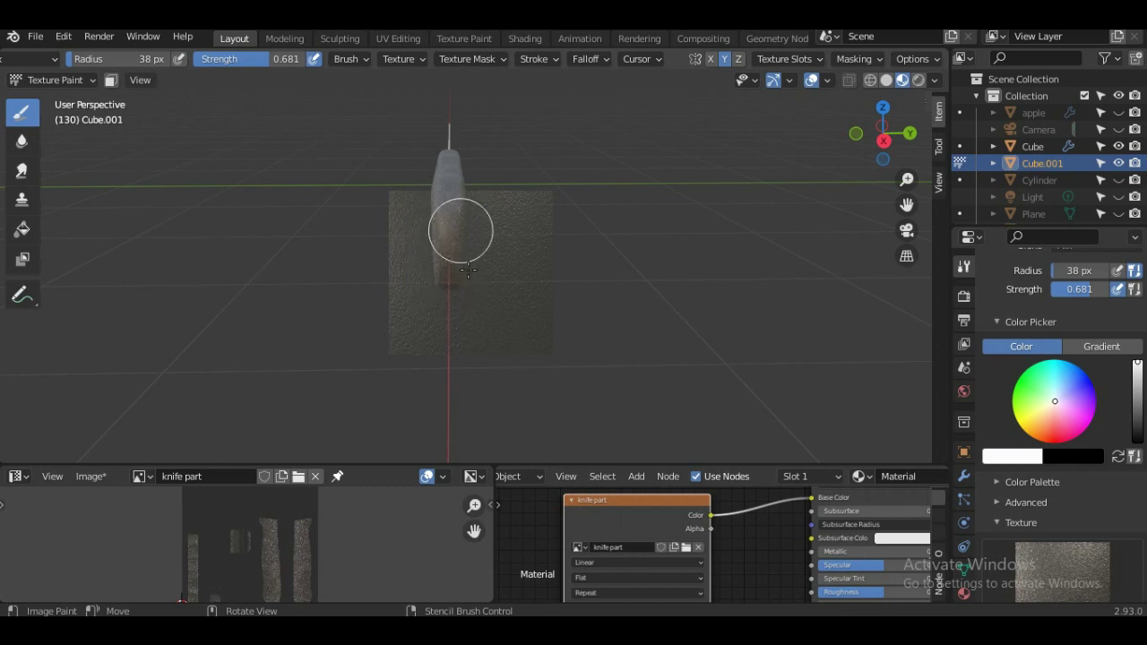
{"action": "middle_click_drag", "start_coordinate": [467, 270], "coordinate": [443, 210]}
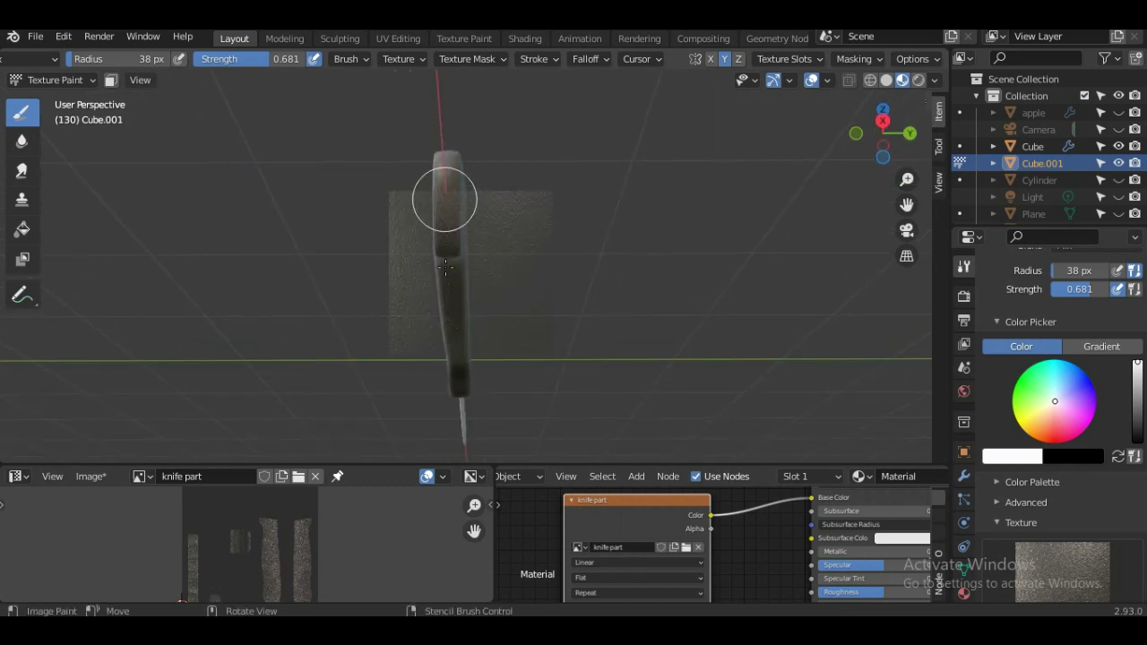
{"action": "middle_click_drag", "start_coordinate": [464, 270], "coordinate": [457, 217]}
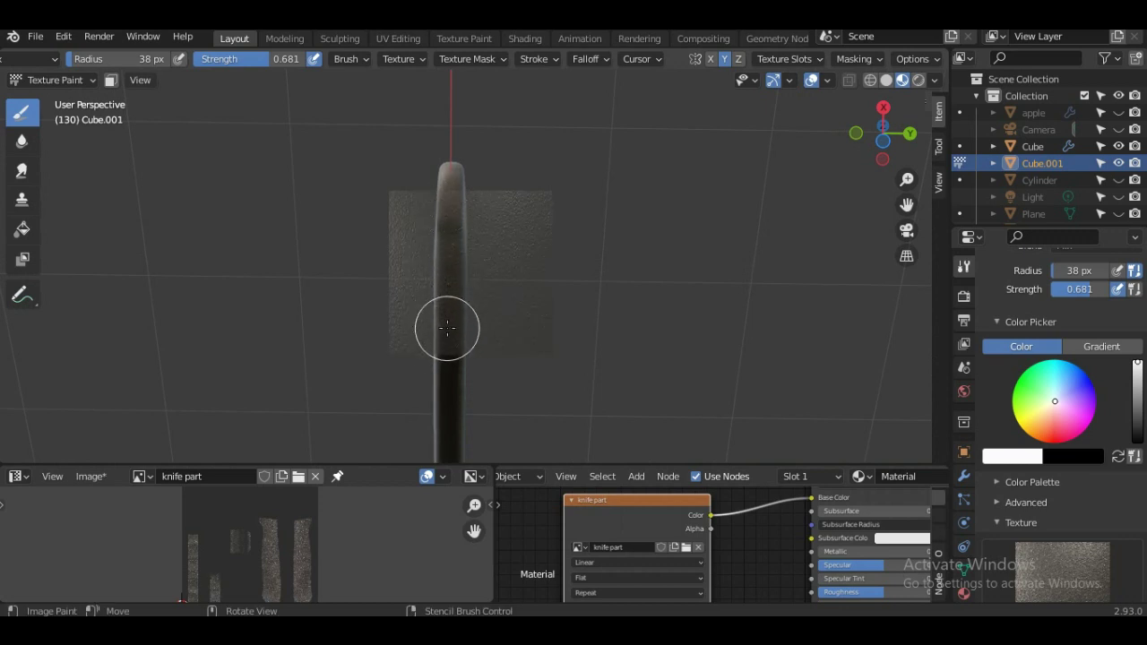
{"action": "middle_click_drag", "start_coordinate": [447, 327], "coordinate": [455, 223]}
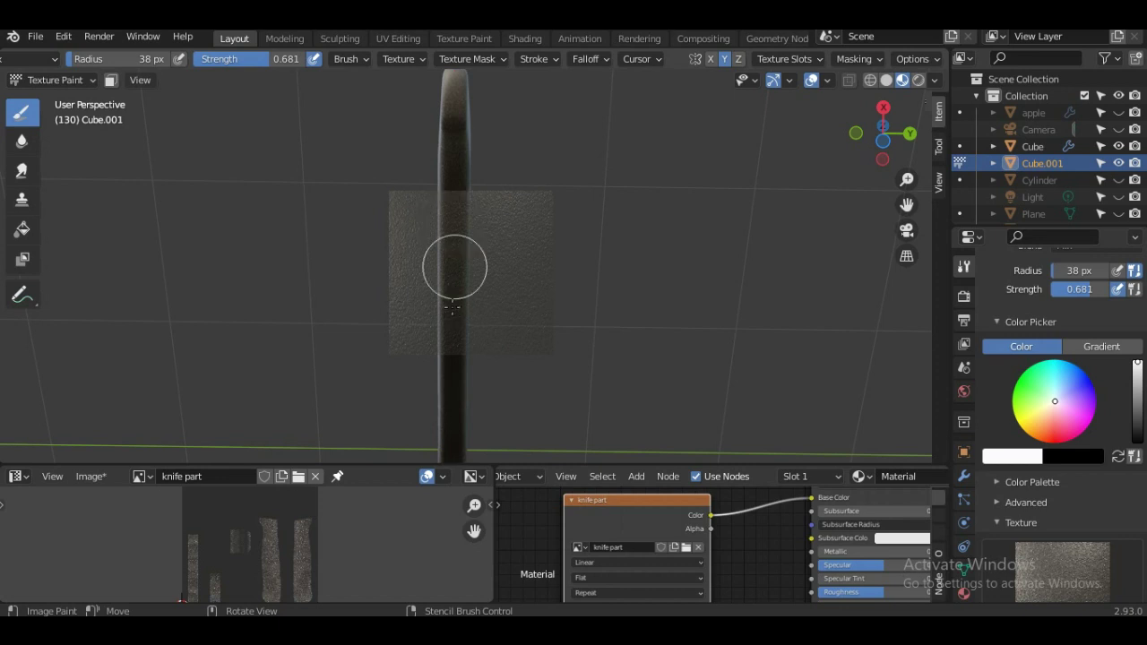
{"action": "middle_click_drag", "start_coordinate": [456, 333], "coordinate": [452, 196]}
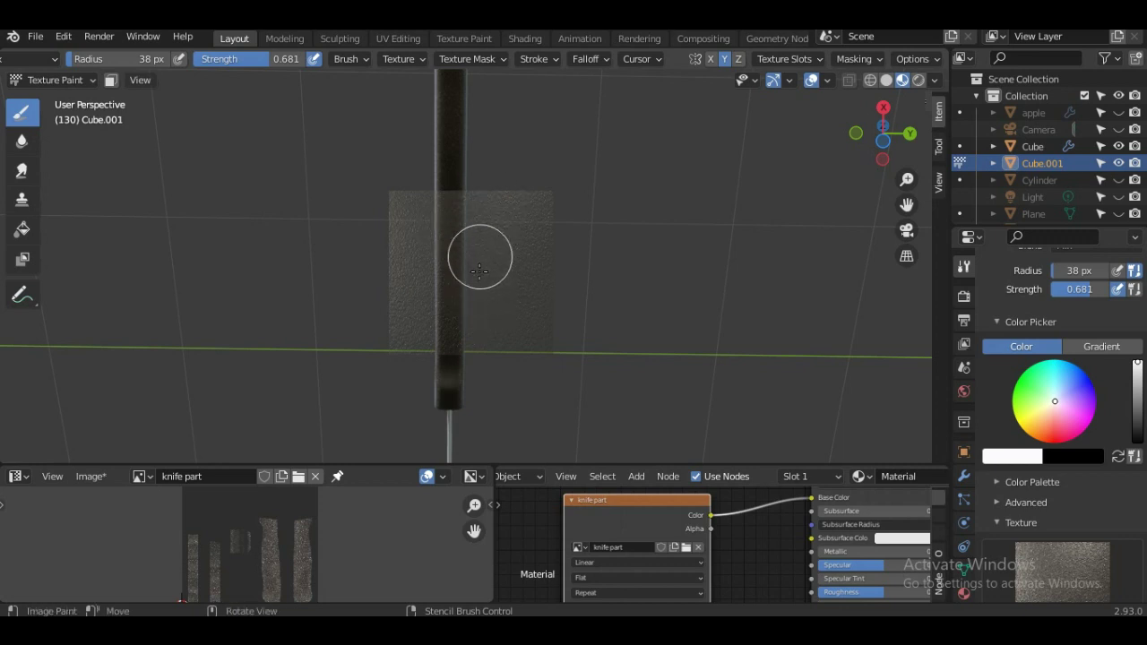
{"action": "middle_click_drag", "start_coordinate": [479, 296], "coordinate": [457, 268]}
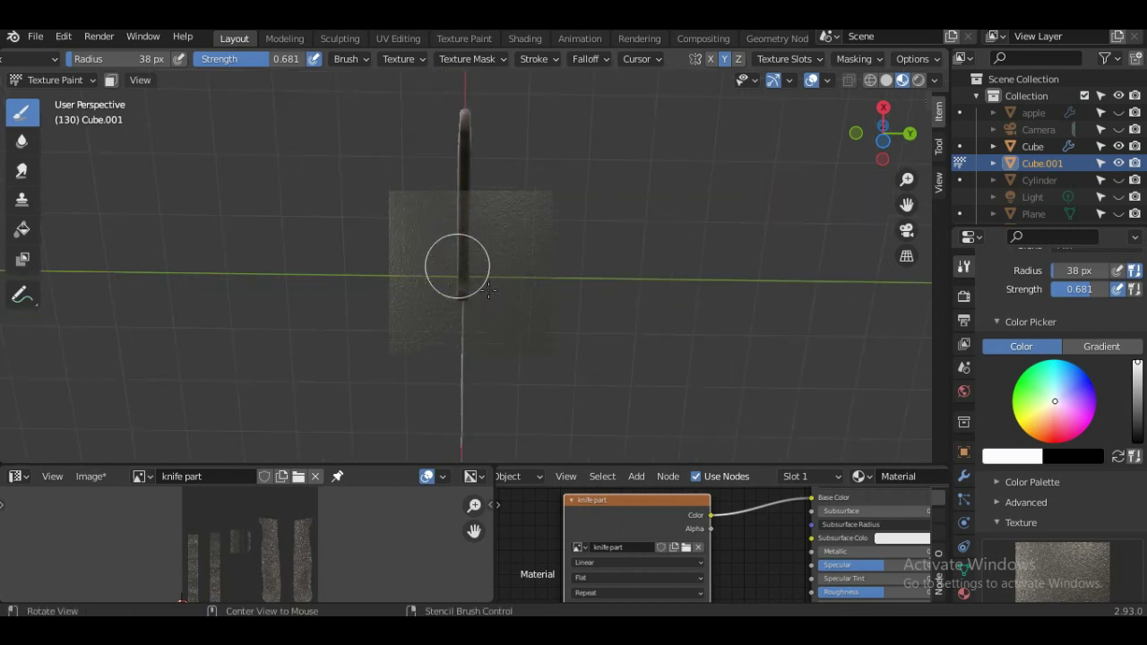
{"action": "mouse_move", "coordinate": [457, 260]}
{"action": "middle_mouse_down"}
{"action": "mouse_move", "coordinate": [756, 78]}
{"action": "mouse_move", "coordinate": [727, 440]}
{"action": "middle_mouse_up"}
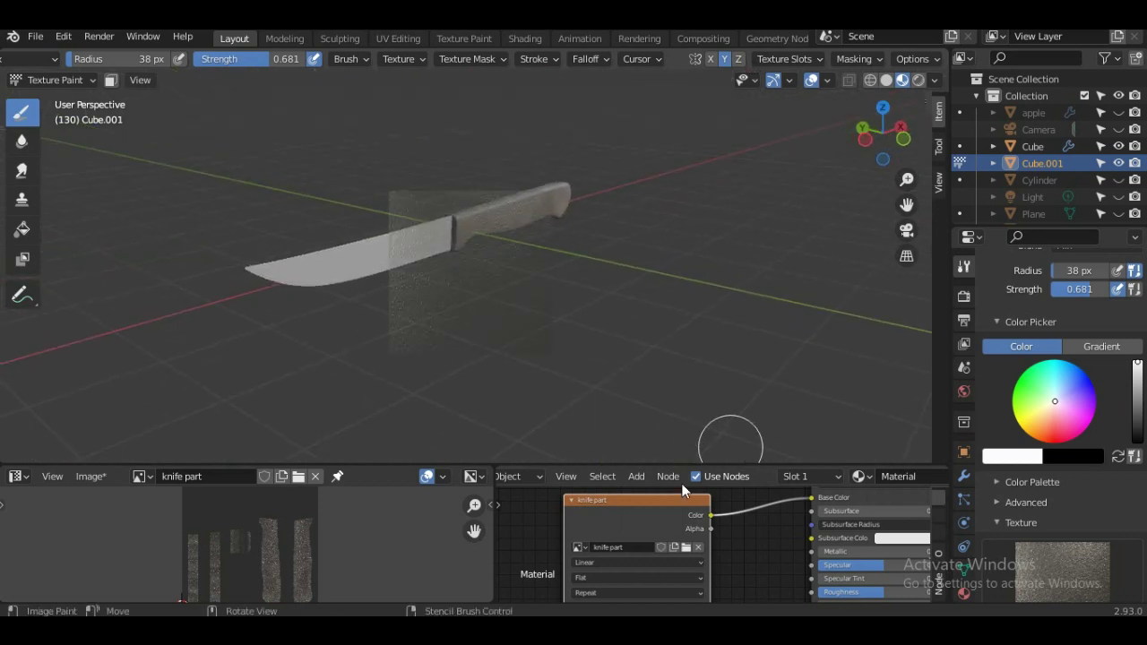
Zoom and orbit to a close side view of the handle, then frame the whole knife.
{"action": "scroll", "coordinate": [727, 440], "scroll_direction": "up", "scroll_amount": 3}
{"action": "mouse_move", "coordinate": [653, 397]}
{"action": "middle_mouse_down"}
{"action": "mouse_move", "coordinate": [664, 401]}
{"action": "mouse_move", "coordinate": [654, 418]}
{"action": "middle_mouse_up"}
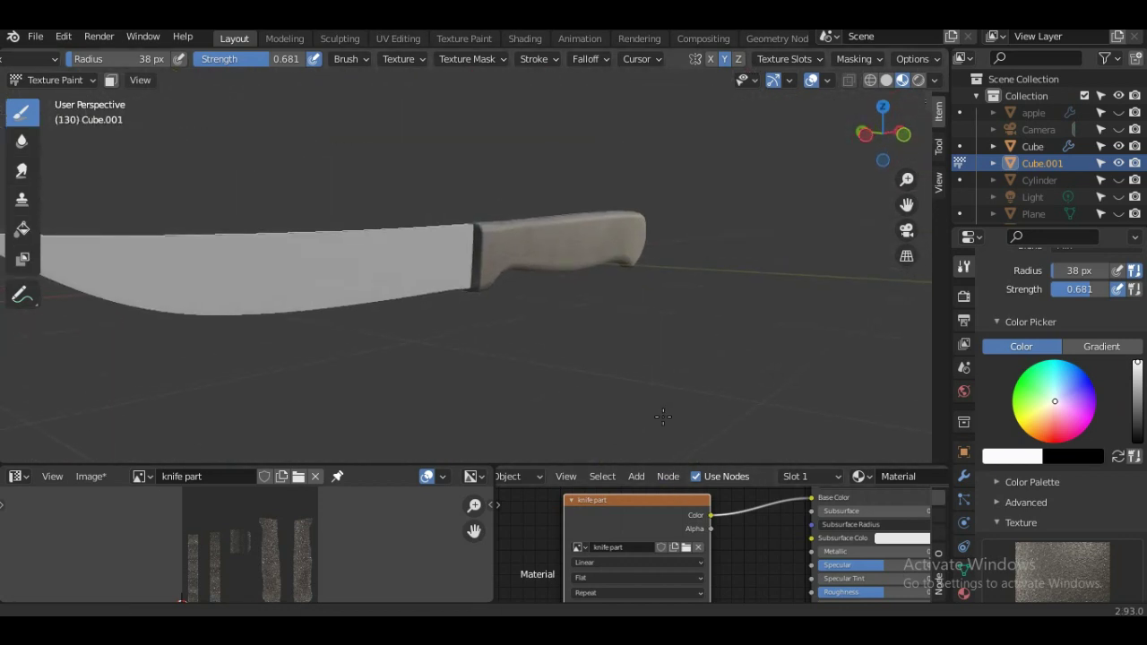
{"action": "scroll", "coordinate": [653, 418], "scroll_direction": "up", "scroll_amount": 3}
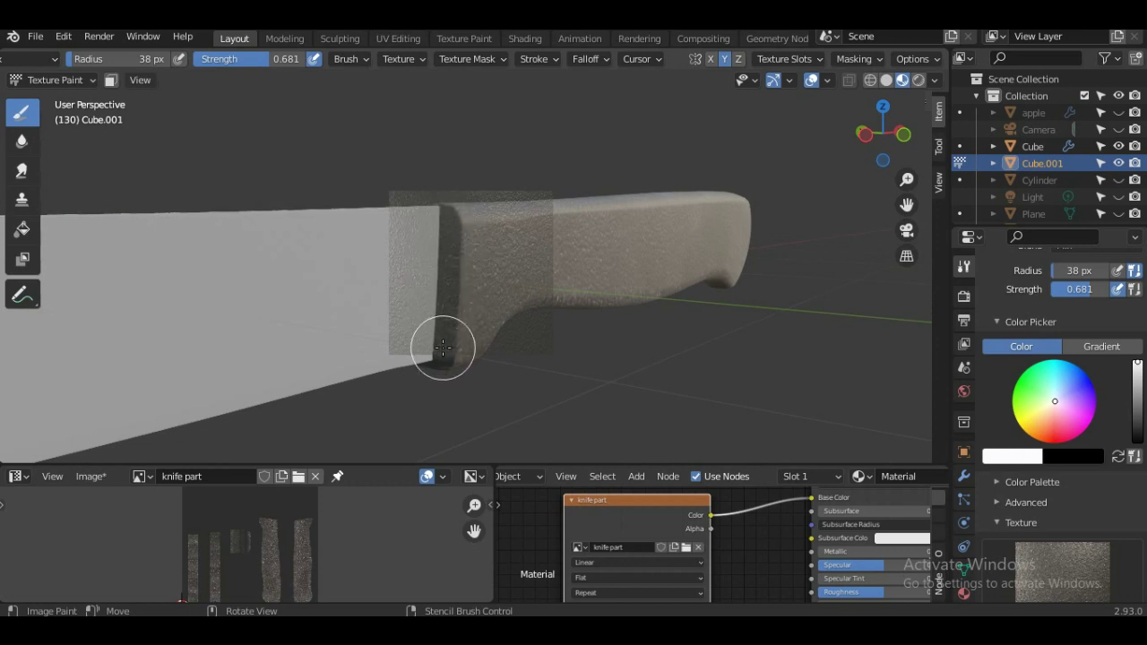
{"action": "middle_click_drag", "start_coordinate": [443, 348], "coordinate": [441, 288]}
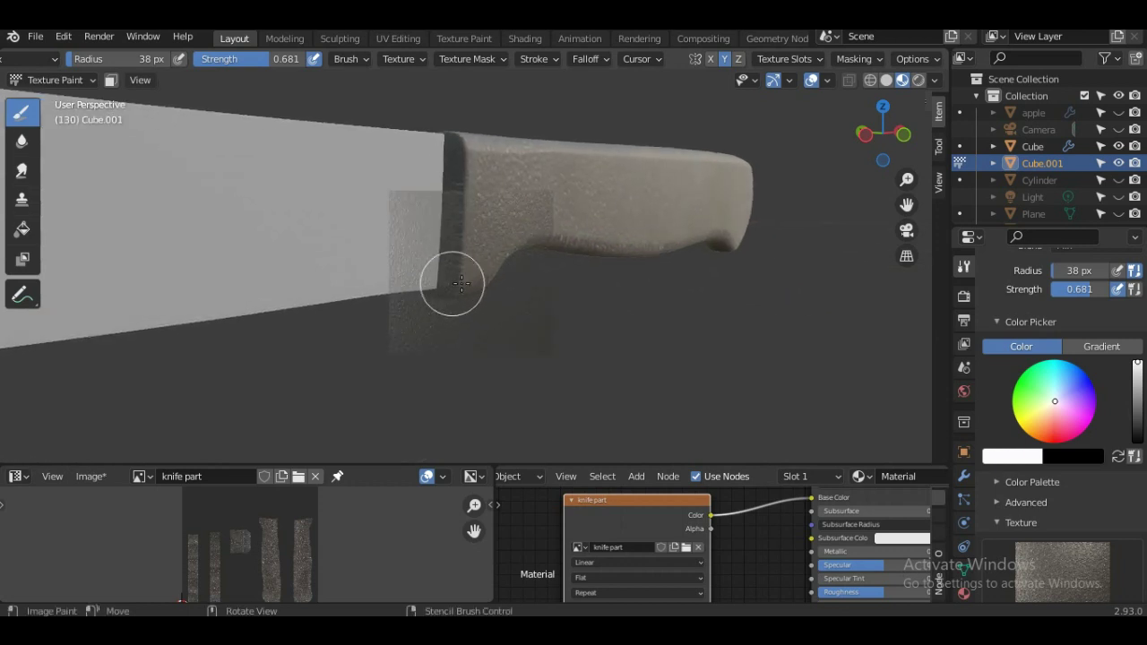
{"action": "scroll", "coordinate": [543, 302], "scroll_direction": "down", "scroll_amount": 3}
{"action": "mouse_move", "coordinate": [543, 302]}
{"action": "middle_mouse_down"}
{"action": "mouse_move", "coordinate": [483, 366]}
{"action": "mouse_move", "coordinate": [448, 341]}
{"action": "mouse_move", "coordinate": [376, 341]}
{"action": "mouse_move", "coordinate": [443, 355]}
{"action": "middle_mouse_up"}
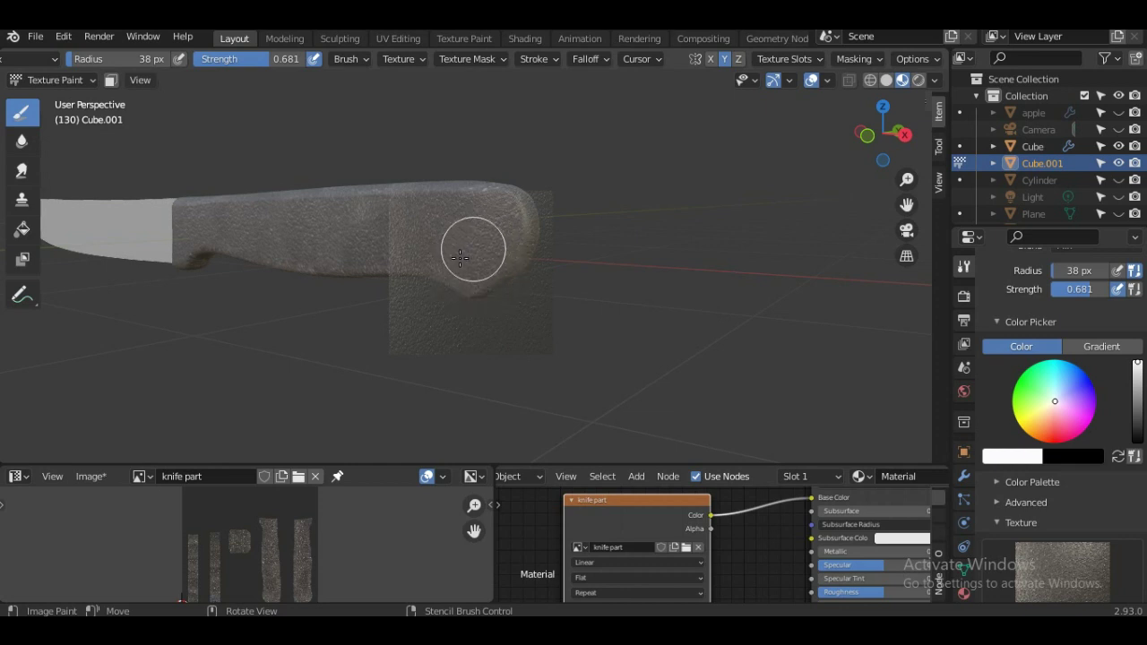
{"action": "scroll", "coordinate": [494, 256], "scroll_direction": "down", "scroll_amount": 3}
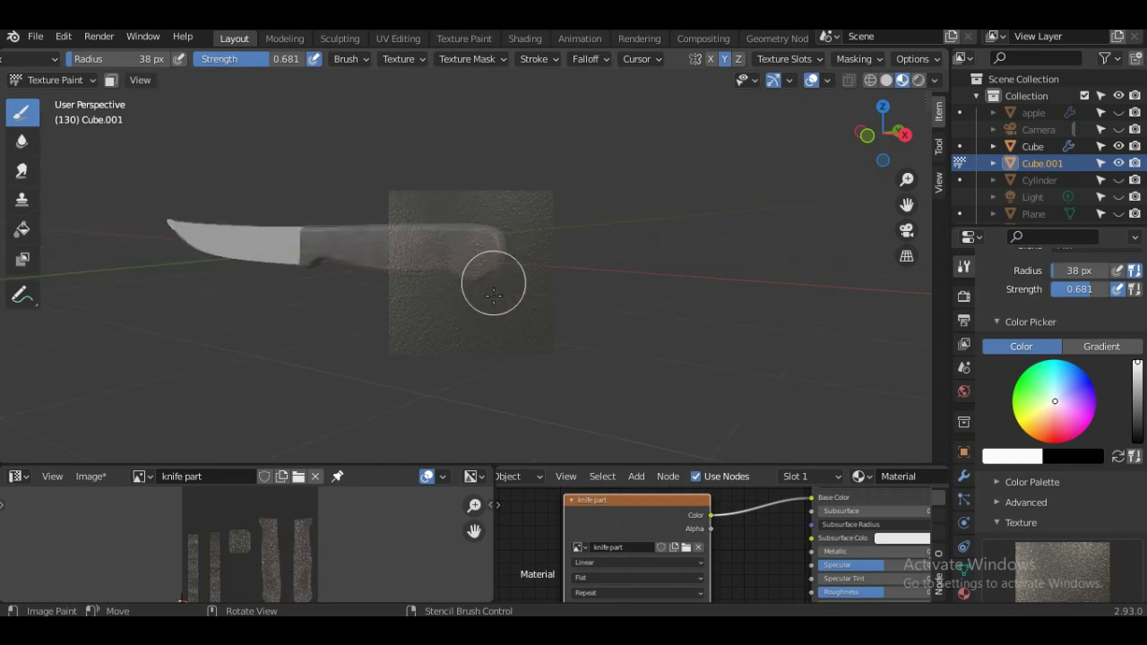
{"action": "mouse_move", "coordinate": [493, 276]}
{"action": "middle_mouse_down"}
{"action": "mouse_move", "coordinate": [441, 363]}
{"action": "mouse_move", "coordinate": [893, 402]}
{"action": "middle_mouse_up"}
{"action": "scroll", "coordinate": [1085, 545], "scroll_direction": "down", "scroll_amount": 2}
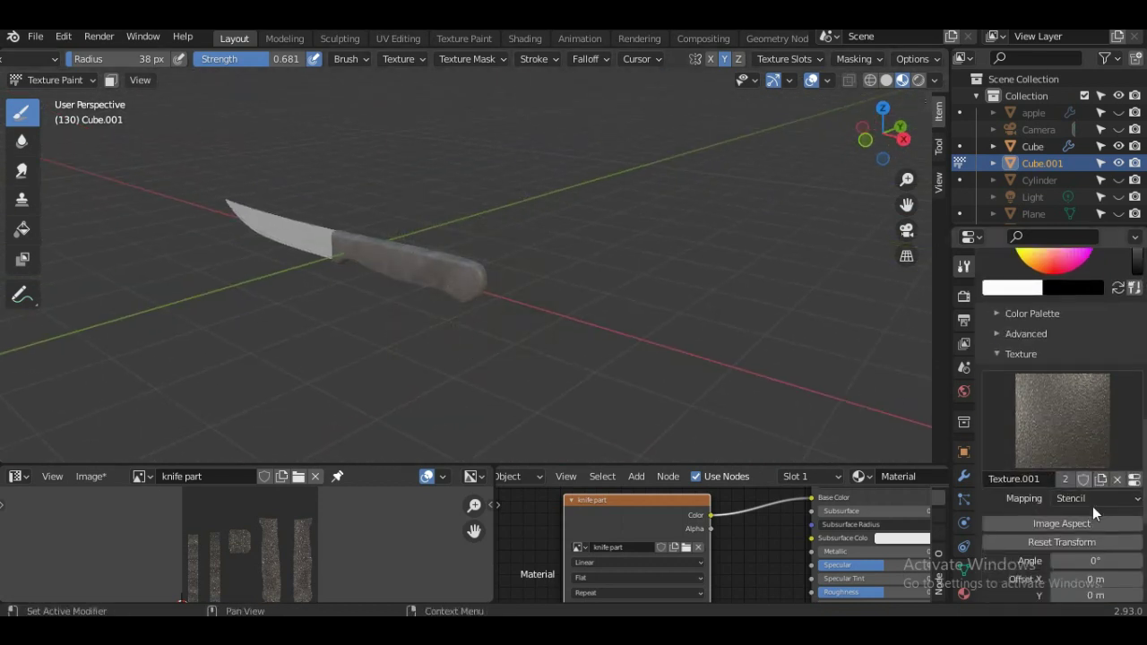
Unlink Texture.001 from the brush and change its mapping from Stencil to Tiled.
{"action": "scroll", "coordinate": [1093, 506], "scroll_direction": "down", "scroll_amount": 3}
{"action": "left_click", "coordinate": [1116, 446]}
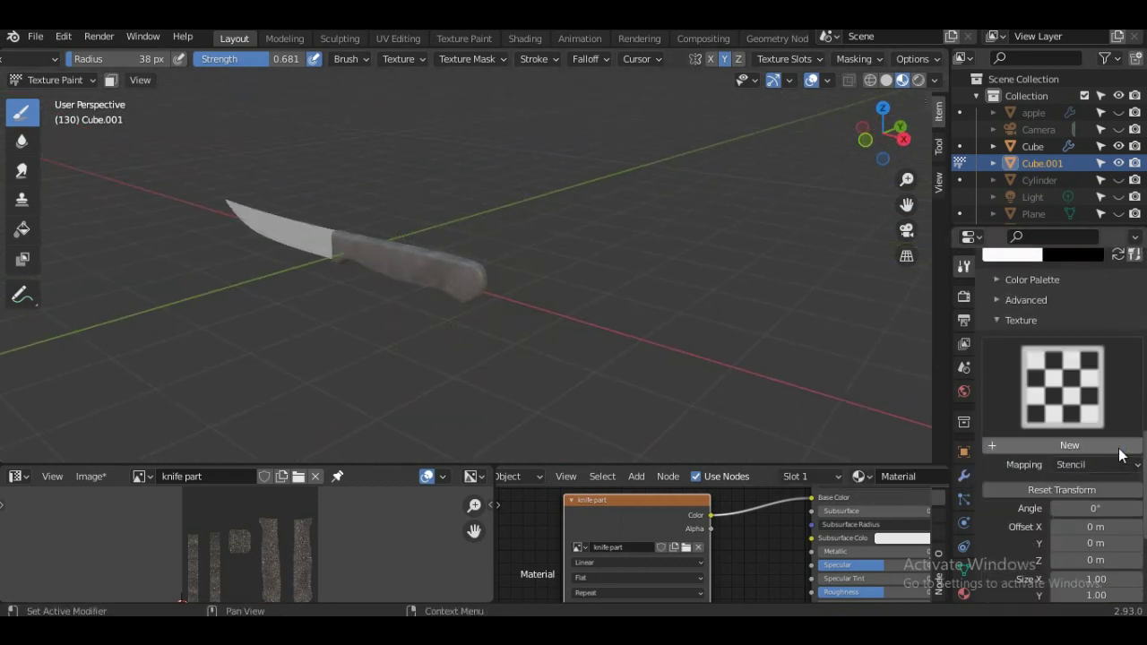
{"action": "left_click", "coordinate": [1109, 464]}
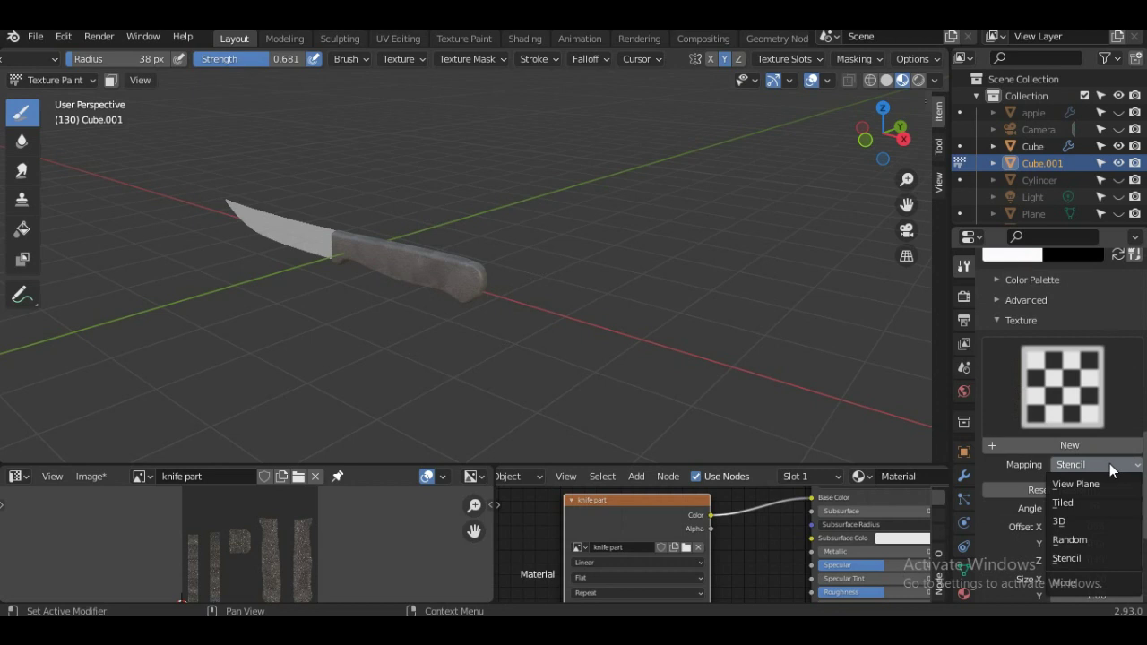
{"action": "left_click", "coordinate": [1076, 502]}
{"action": "scroll", "coordinate": [543, 287], "scroll_direction": "up", "scroll_amount": 5}
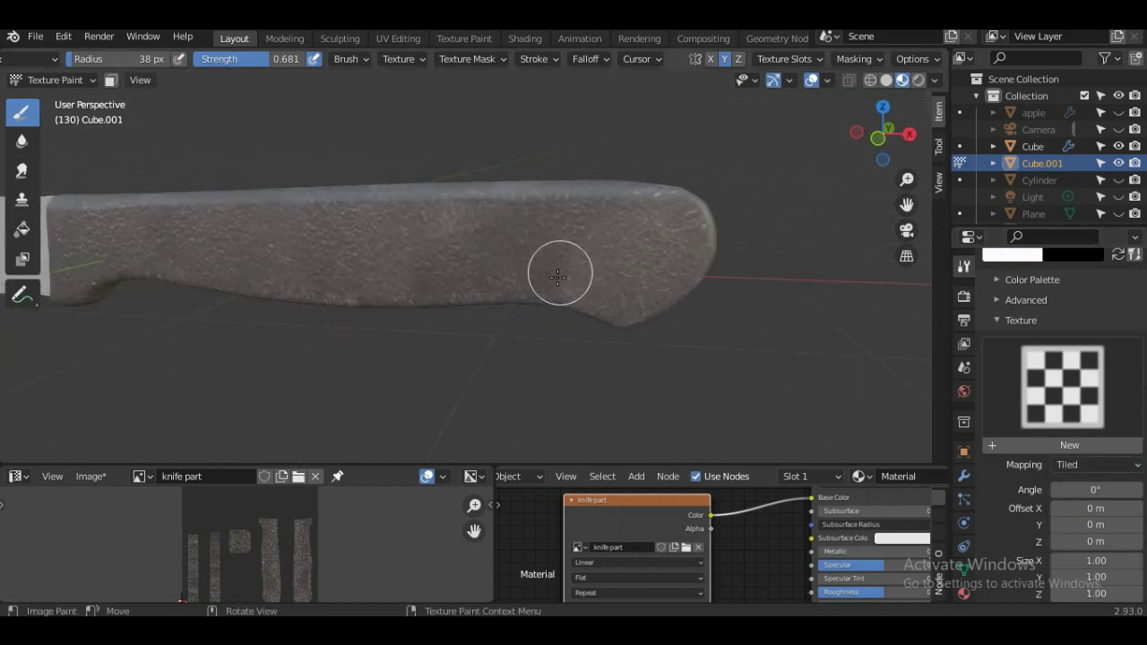
{"action": "middle_click_drag", "start_coordinate": [559, 277], "coordinate": [530, 280]}
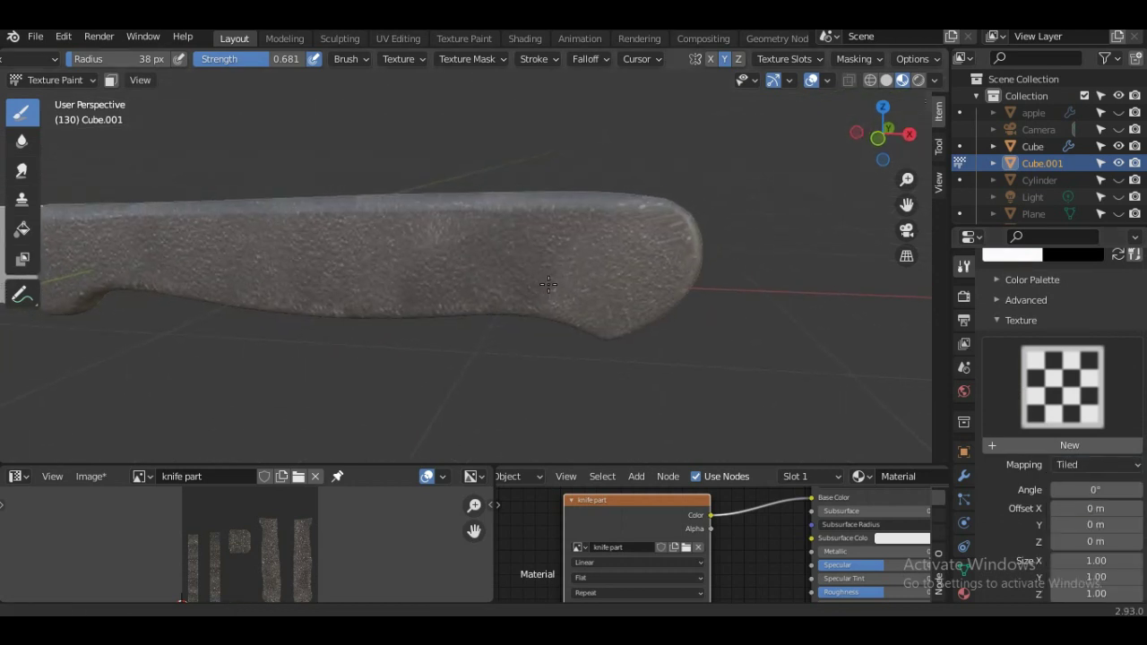
Switch to the Clone brush and set the clone source on the handle.
{"action": "left_click", "coordinate": [22, 199]}
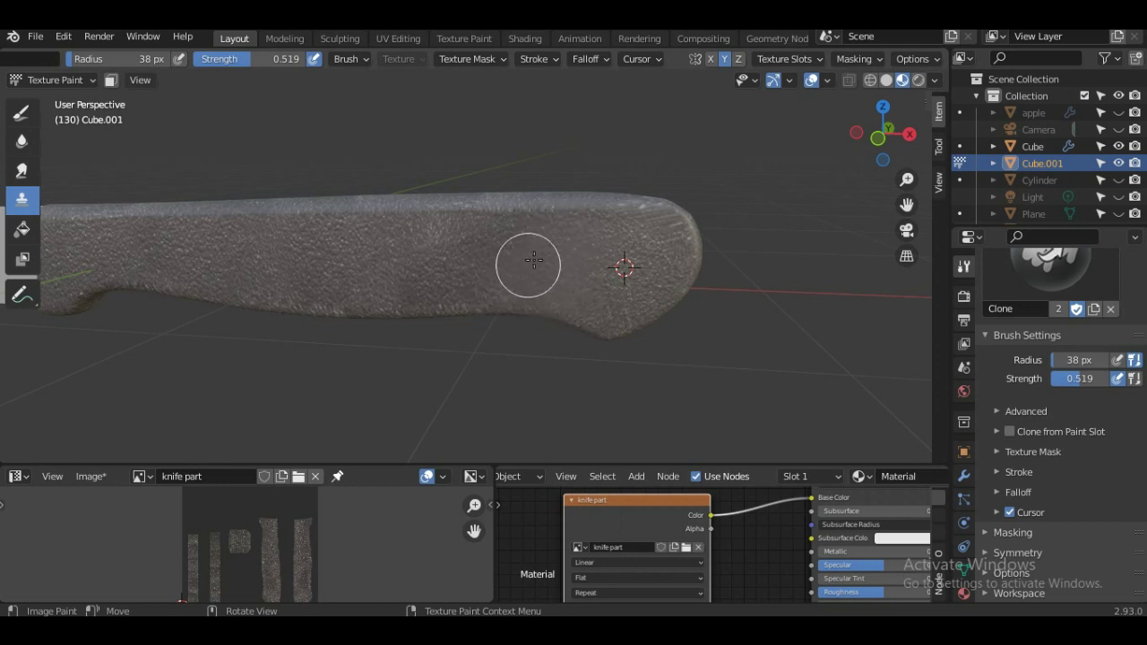
{"action": "middle_click_drag", "start_coordinate": [534, 260], "coordinate": [429, 265]}
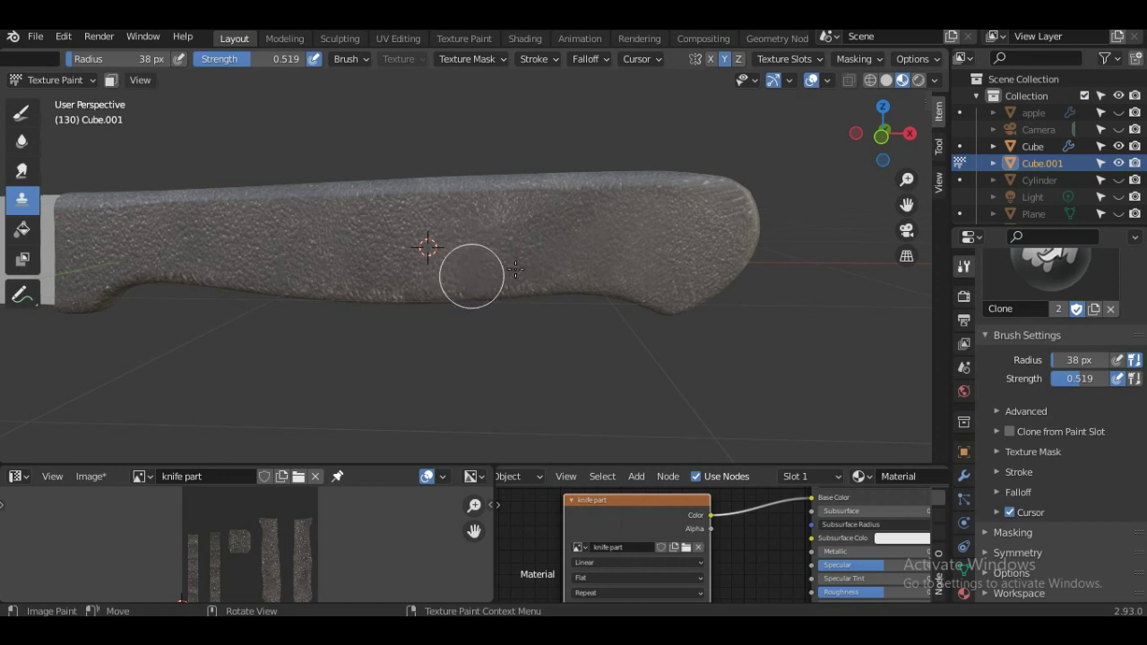
{"action": "middle_click_drag", "start_coordinate": [505, 230], "coordinate": [569, 251]}
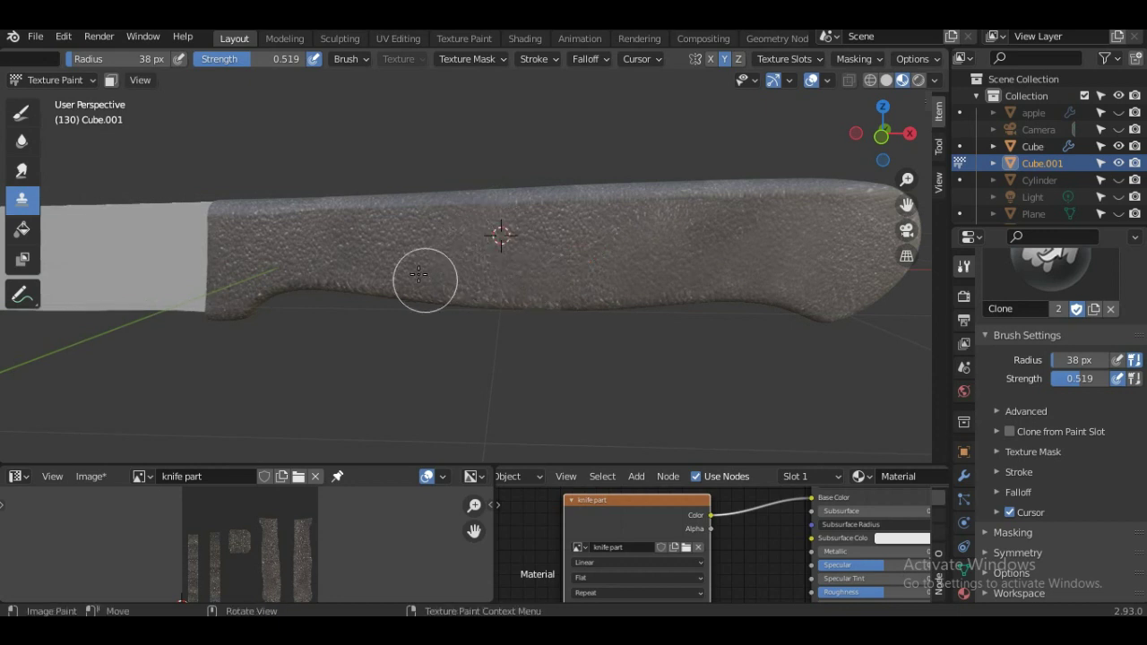
{"action": "mouse_move", "coordinate": [424, 259]}
{"action": "middle_mouse_down"}
{"action": "mouse_move", "coordinate": [484, 284]}
{"action": "mouse_move", "coordinate": [487, 266]}
{"action": "mouse_move", "coordinate": [494, 274]}
{"action": "middle_mouse_up"}
{"action": "left_click", "coordinate": [481, 320], "text": "ctrl"}
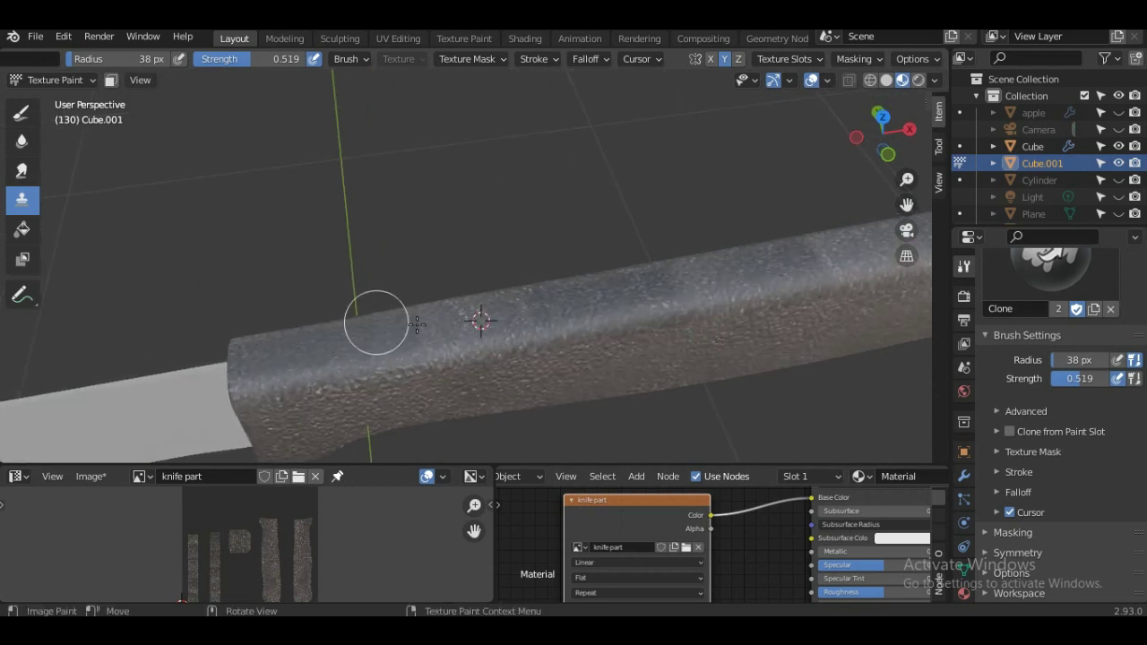
Clone rough grain over the smooth bright band on the handle's top edge.
{"action": "middle_click_drag", "start_coordinate": [371, 325], "coordinate": [452, 344]}
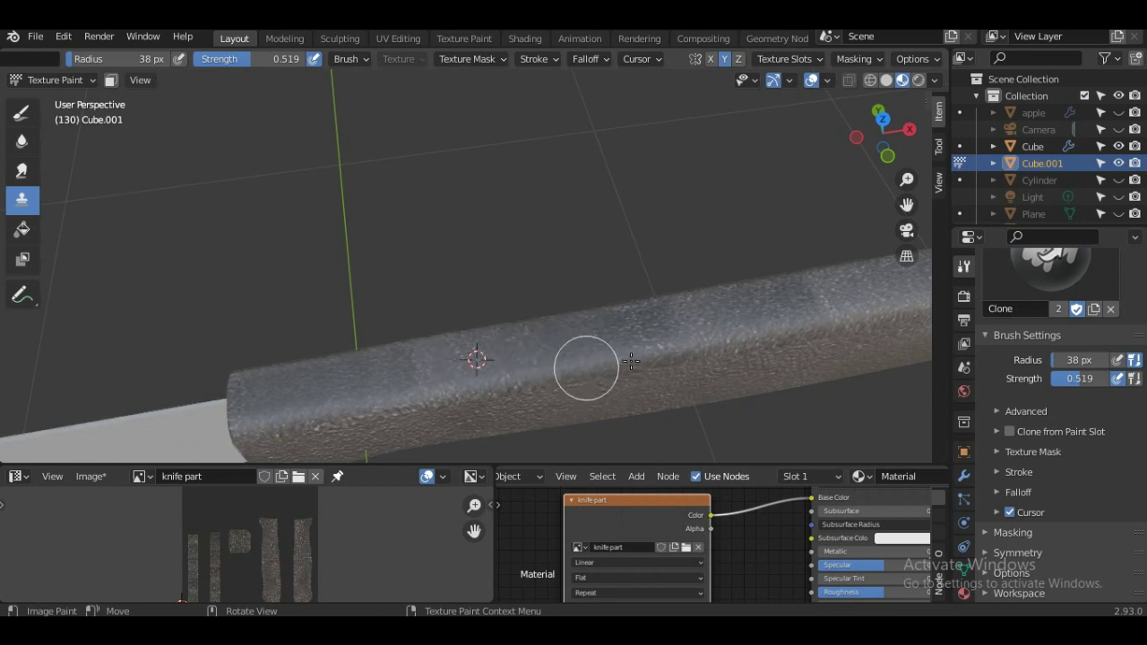
{"action": "mouse_move", "coordinate": [604, 358]}
{"action": "middle_mouse_down"}
{"action": "mouse_move", "coordinate": [447, 330]}
{"action": "mouse_move", "coordinate": [533, 355]}
{"action": "middle_mouse_up"}
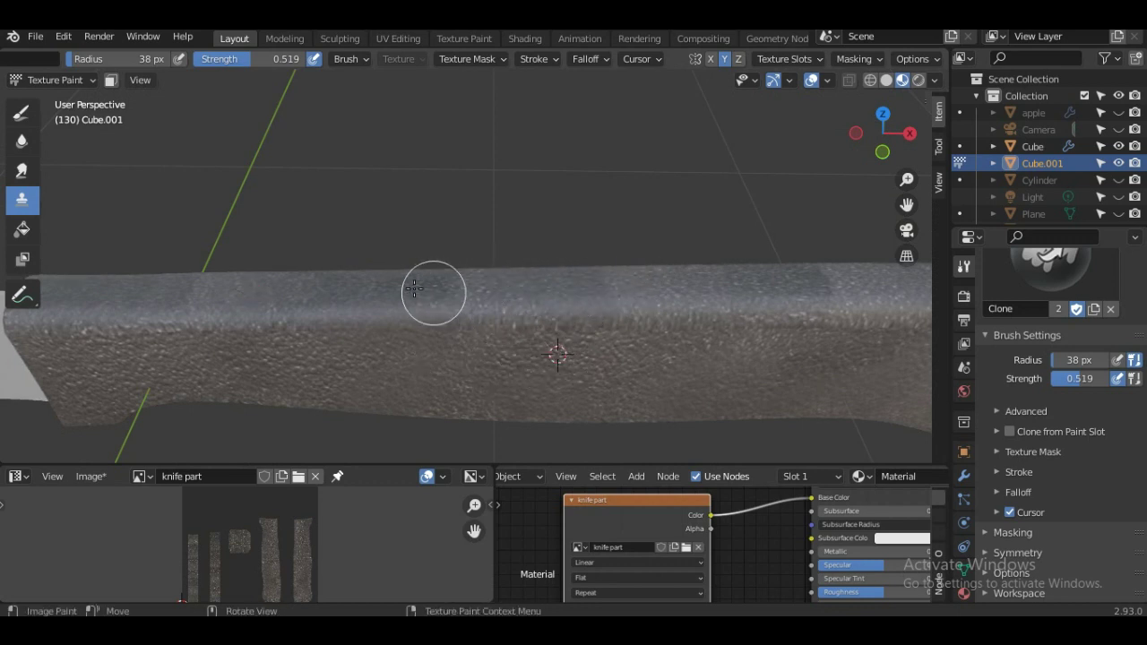
{"action": "left_click_drag", "start_coordinate": [389, 274], "coordinate": [711, 302]}
{"action": "middle_click_drag", "start_coordinate": [635, 301], "coordinate": [412, 281], "text": "shift"}
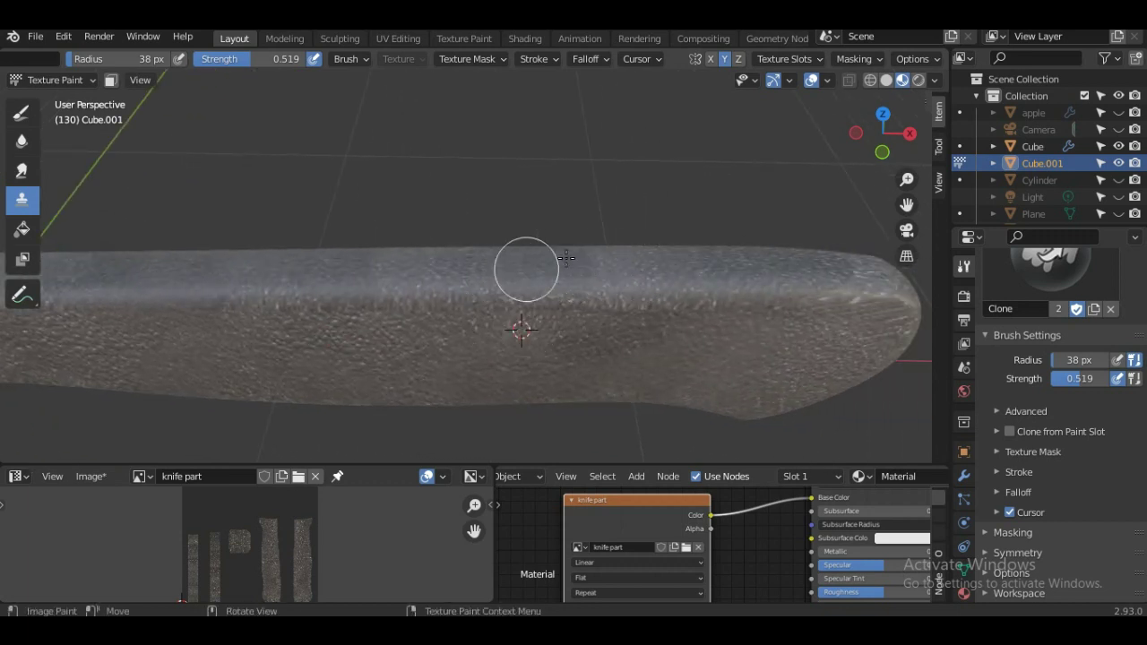
{"action": "mouse_move", "coordinate": [666, 273]}
{"action": "middle_mouse_down", "text": "shift"}
{"action": "mouse_move", "coordinate": [569, 270]}
{"action": "mouse_move", "coordinate": [536, 320]}
{"action": "middle_mouse_up", "text": "shift"}
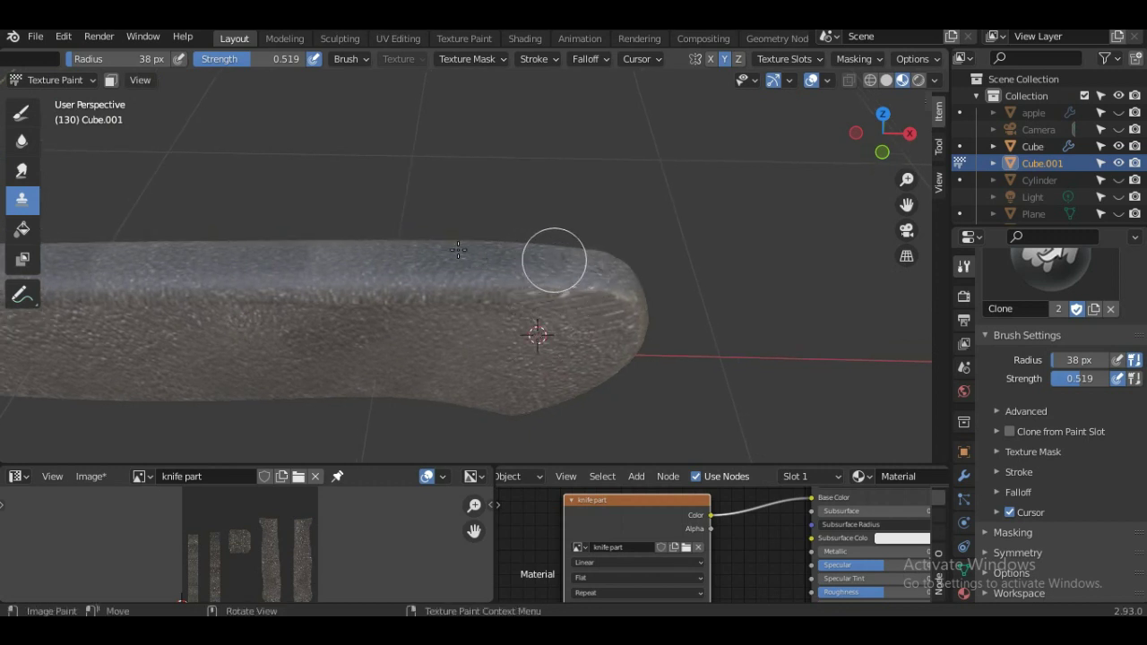
Orbit and zoom around the knife to inspect the cloned handle.
{"action": "middle_click_drag", "start_coordinate": [397, 255], "coordinate": [410, 264]}
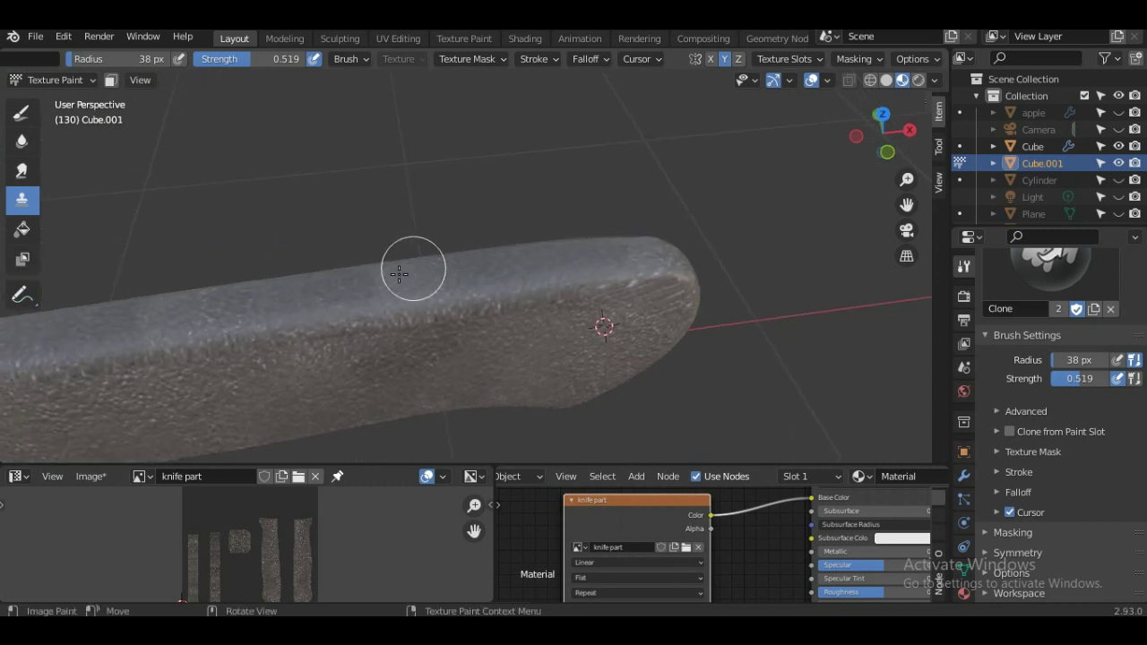
{"action": "scroll", "coordinate": [338, 296], "scroll_direction": "down", "scroll_amount": 2}
{"action": "middle_click_drag", "start_coordinate": [339, 296], "coordinate": [445, 192]}
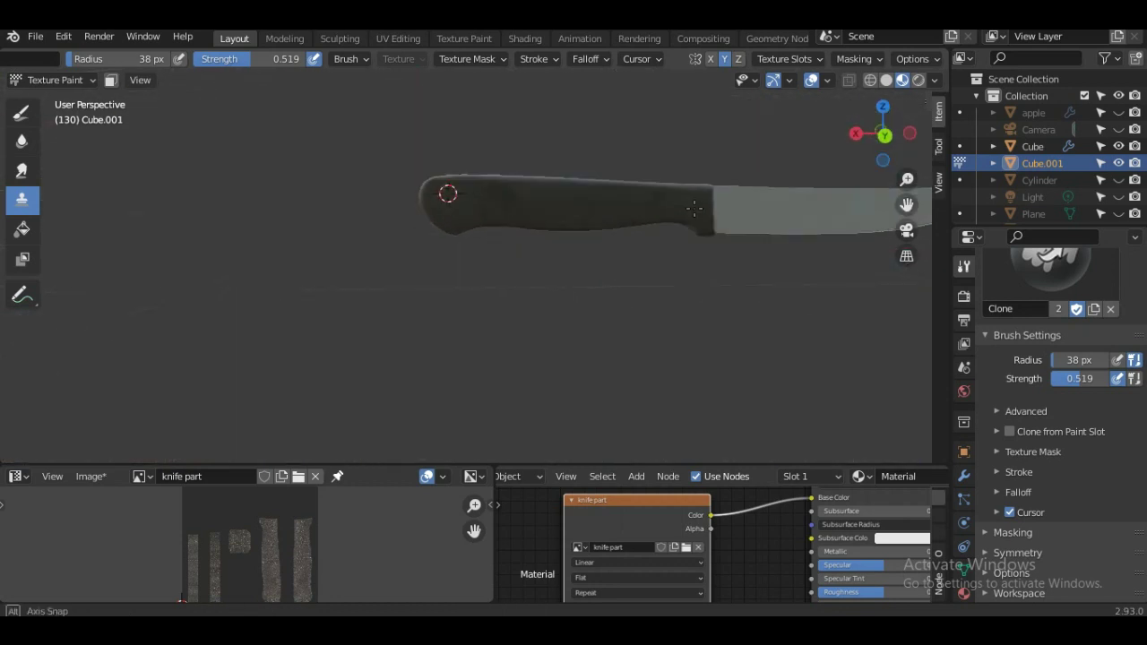
{"action": "scroll", "coordinate": [671, 210], "scroll_direction": "up", "scroll_amount": 3}
{"action": "scroll", "coordinate": [403, 389], "scroll_direction": "up", "scroll_amount": 2}
{"action": "middle_click_drag", "start_coordinate": [404, 389], "coordinate": [426, 389]}
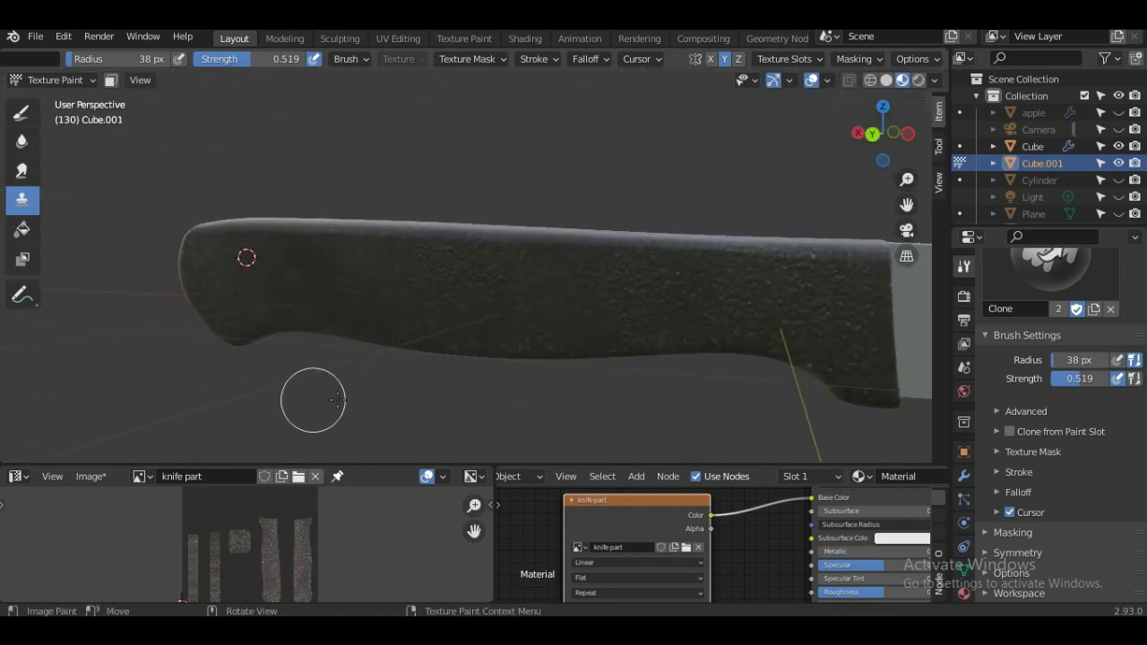
{"action": "scroll", "coordinate": [426, 389], "scroll_direction": "down", "scroll_amount": 1}
{"action": "scroll", "coordinate": [426, 389], "scroll_direction": "down", "scroll_amount": 3}
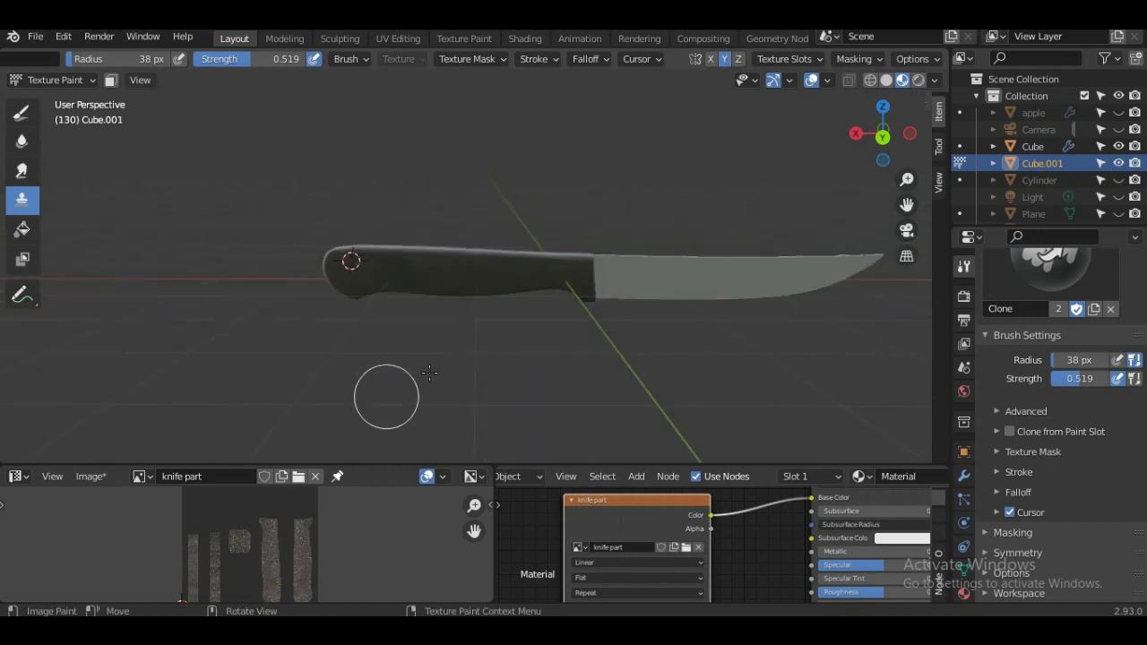
{"action": "mouse_move", "coordinate": [426, 389]}
{"action": "middle_mouse_down"}
{"action": "mouse_move", "coordinate": [782, 383]}
{"action": "mouse_move", "coordinate": [537, 358]}
{"action": "middle_mouse_up"}
{"action": "scroll", "coordinate": [538, 358], "scroll_direction": "up", "scroll_amount": 2}
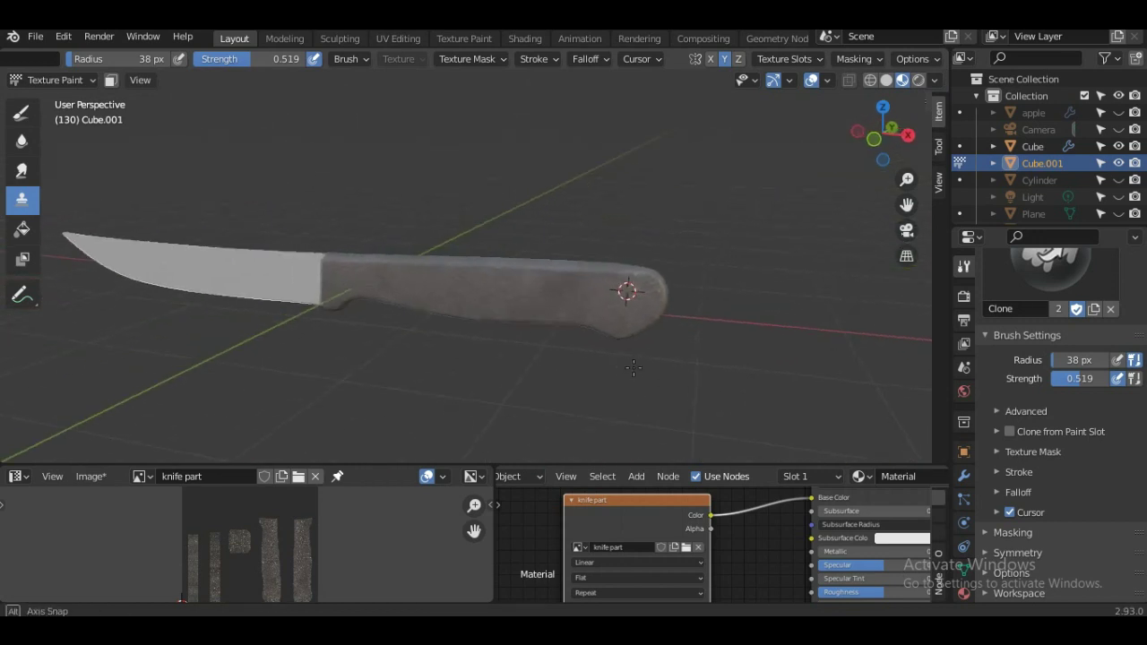
{"action": "scroll", "coordinate": [635, 364], "scroll_direction": "up", "scroll_amount": 2}
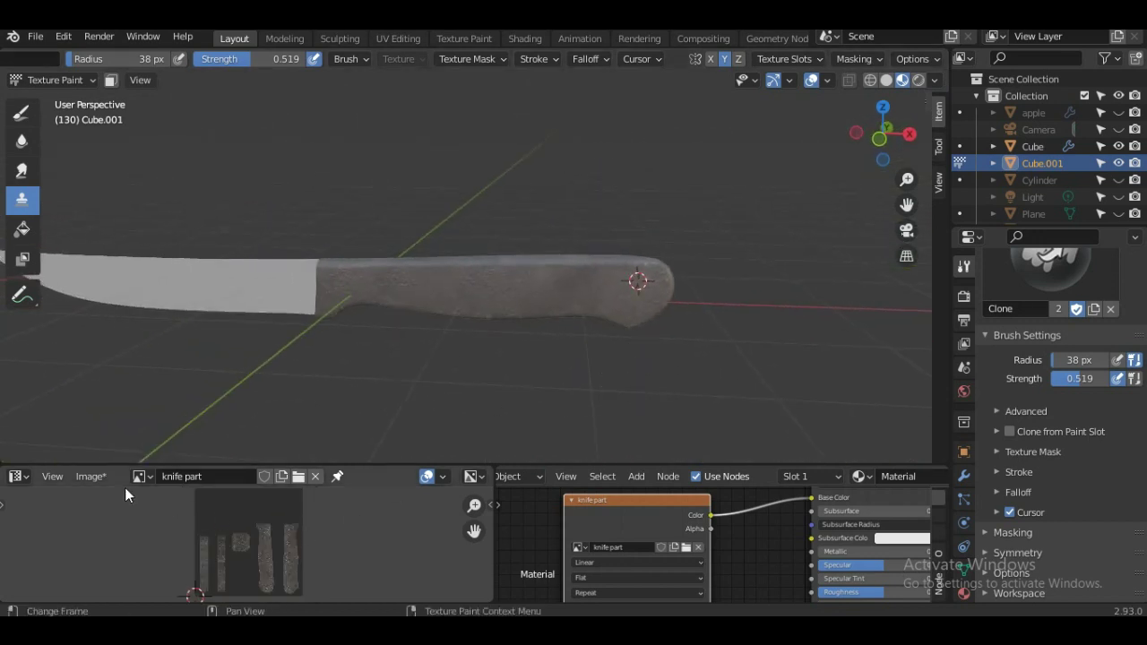
Save the painted texture as knife part.png in D:\Blender lectures.
{"action": "left_click", "coordinate": [91, 478]}
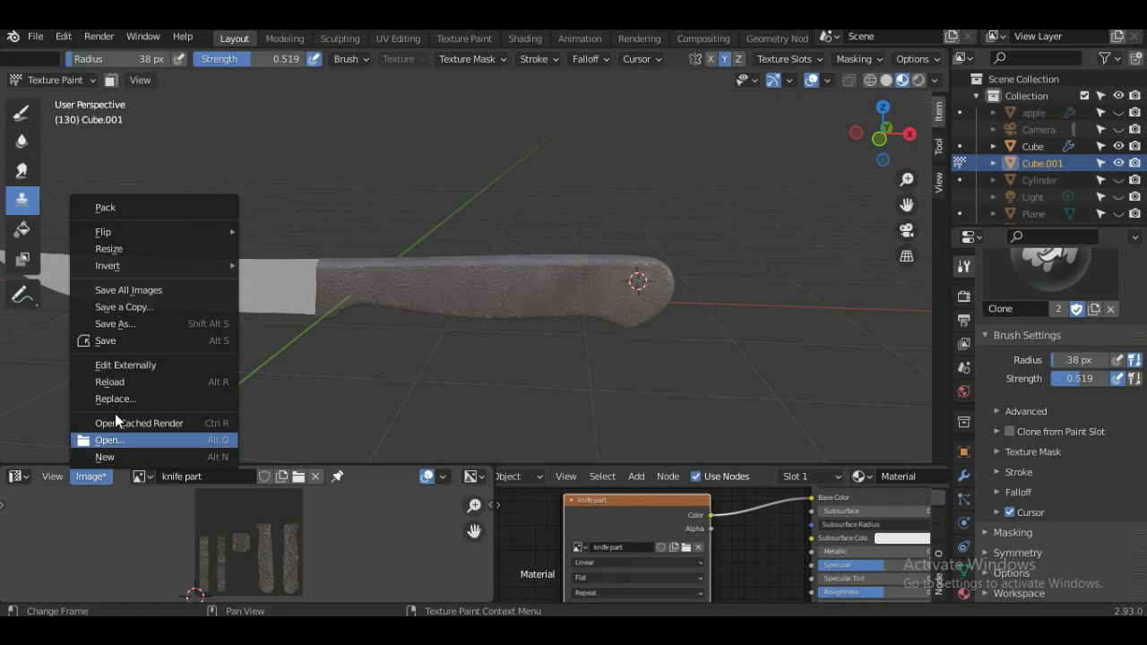
{"action": "left_click", "coordinate": [124, 342]}
{"action": "scroll", "coordinate": [449, 452], "scroll_direction": "down", "scroll_amount": 3}
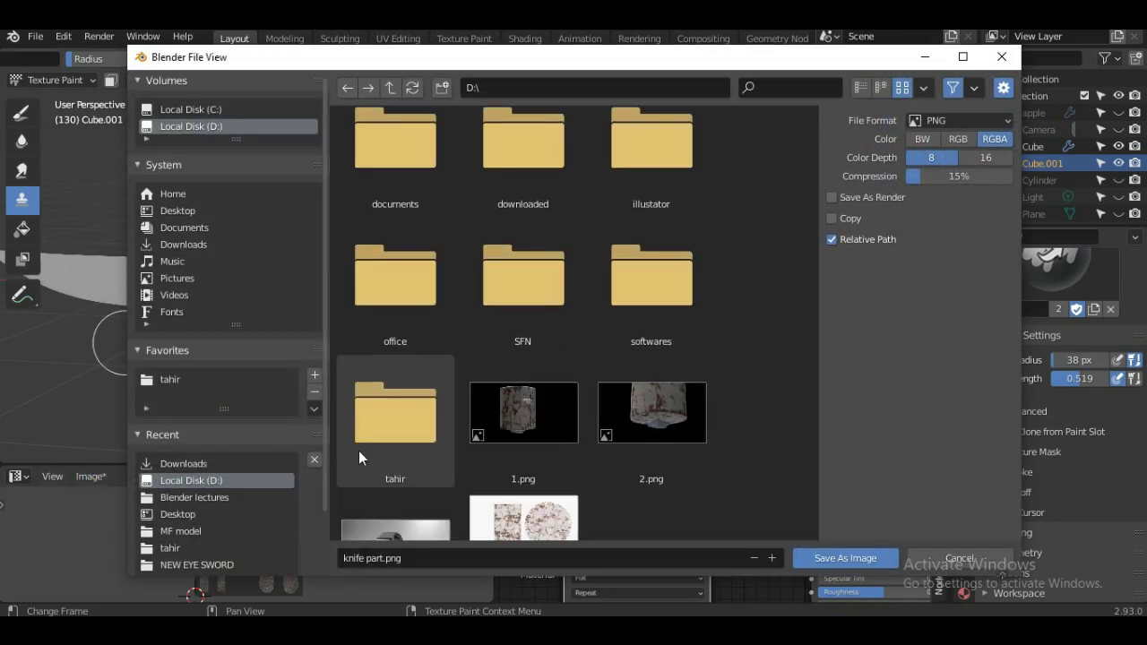
{"action": "scroll", "coordinate": [358, 457], "scroll_direction": "up", "scroll_amount": 3}
{"action": "double_click", "coordinate": [530, 207]}
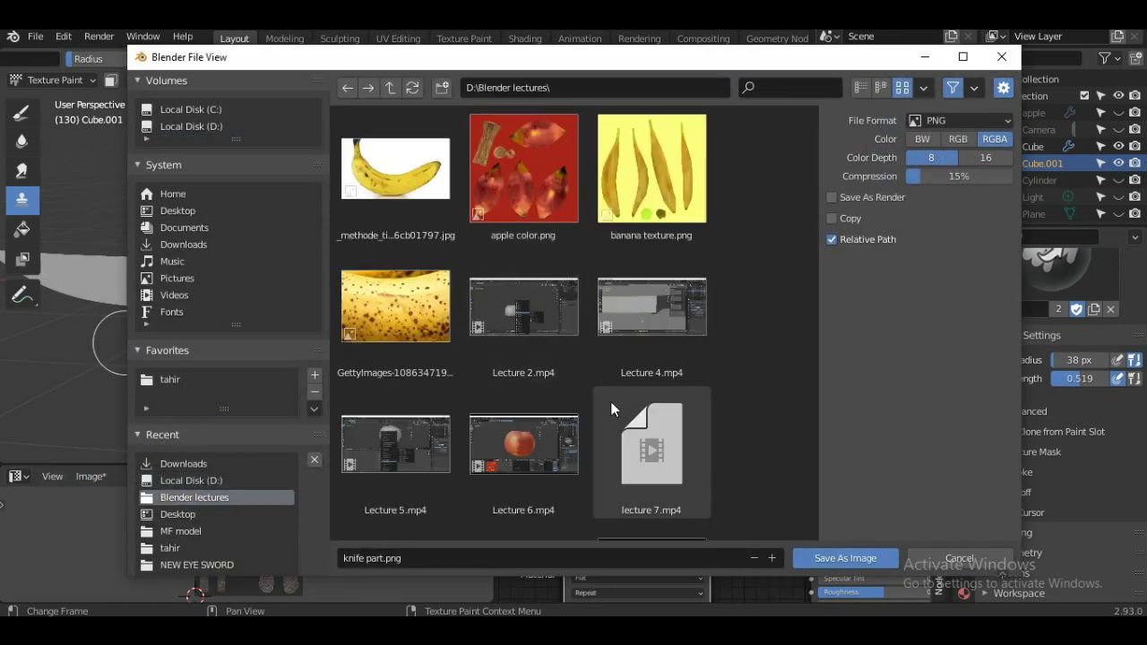
{"action": "scroll", "coordinate": [461, 538], "scroll_direction": "down", "scroll_amount": 3}
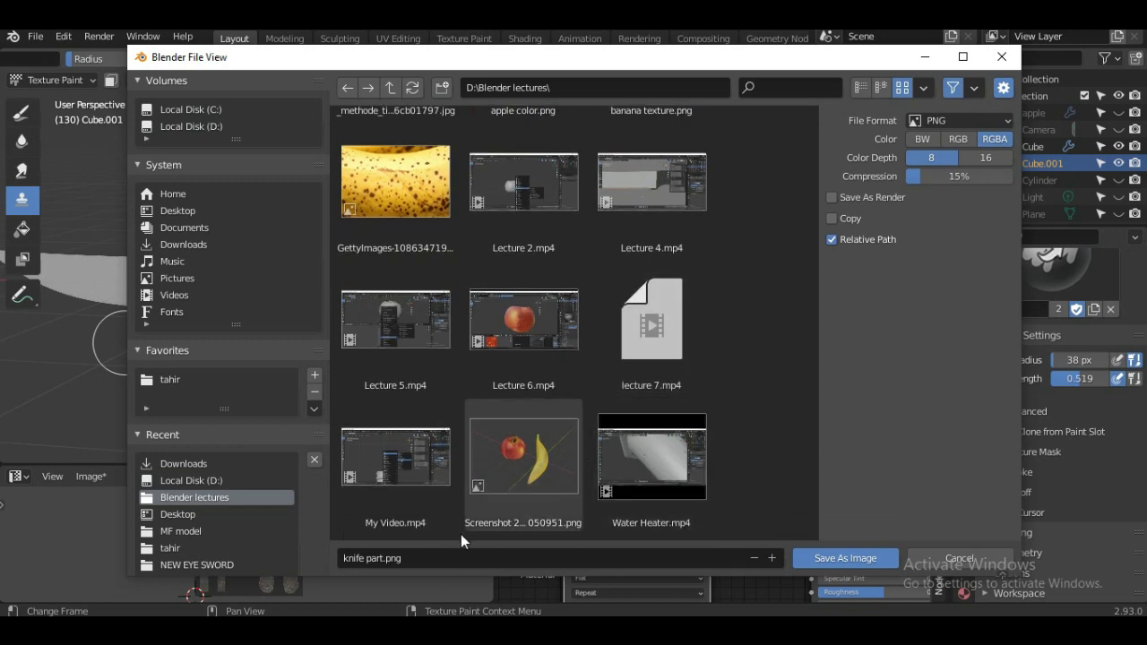
{"action": "left_click", "coordinate": [836, 556]}
Return to Object Mode, select the knife blade and give it a new material.
{"action": "middle_click_drag", "start_coordinate": [538, 345], "coordinate": [512, 338]}
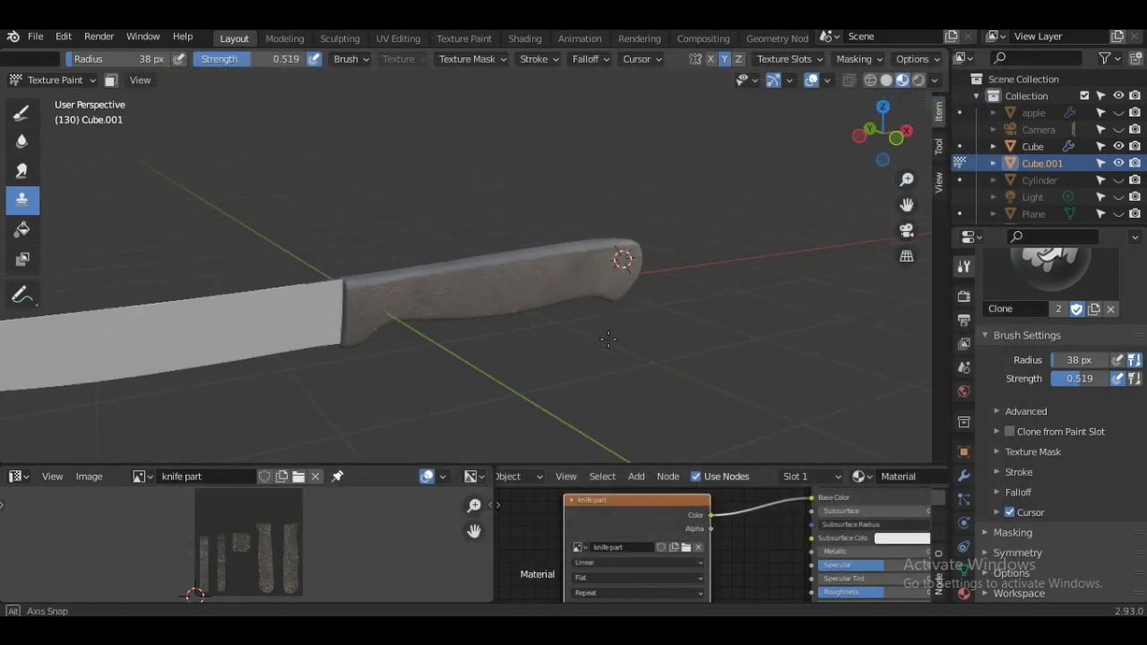
{"action": "middle_click_drag", "start_coordinate": [558, 443], "coordinate": [579, 443]}
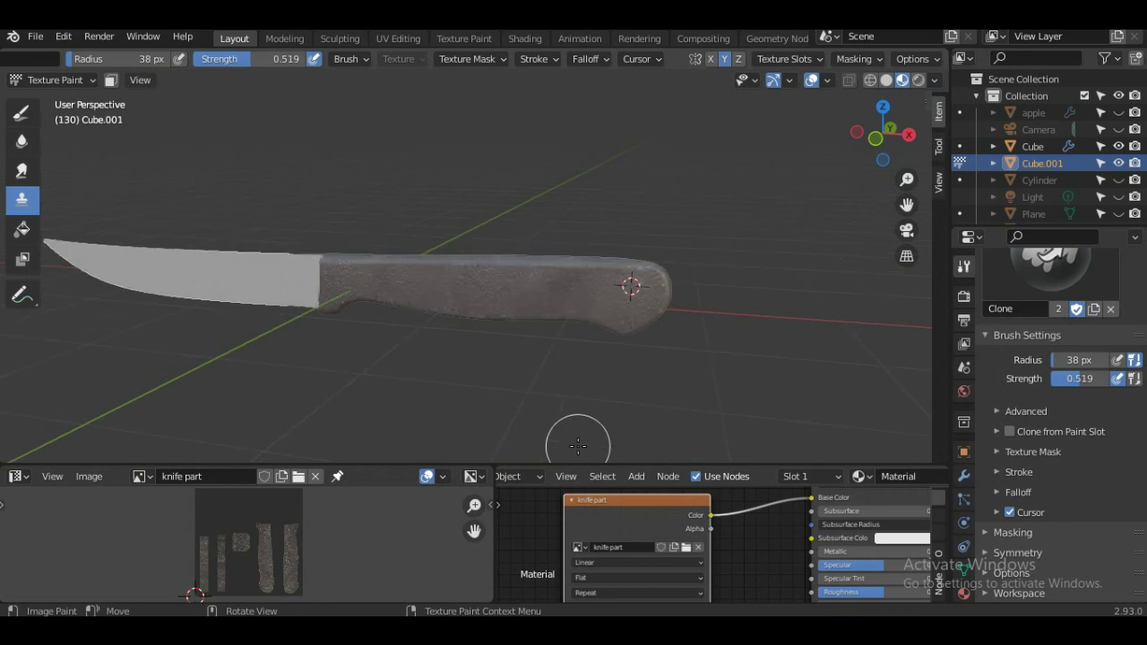
{"action": "left_click", "coordinate": [54, 80]}
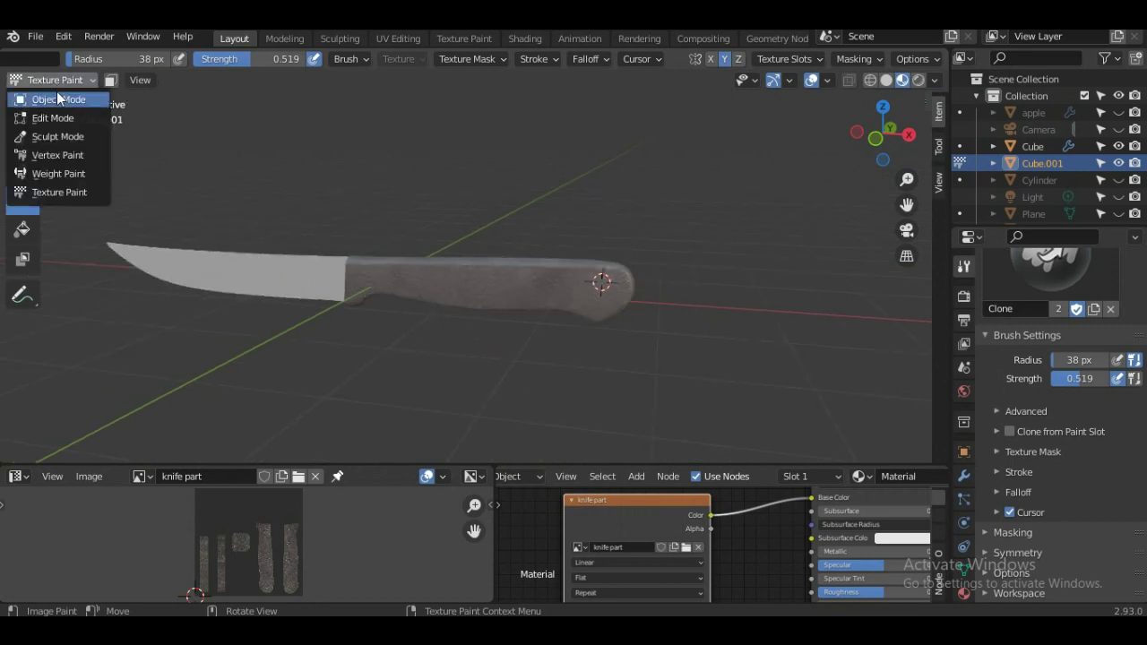
{"action": "left_click", "coordinate": [58, 96]}
{"action": "middle_click_drag", "start_coordinate": [457, 325], "coordinate": [385, 293]}
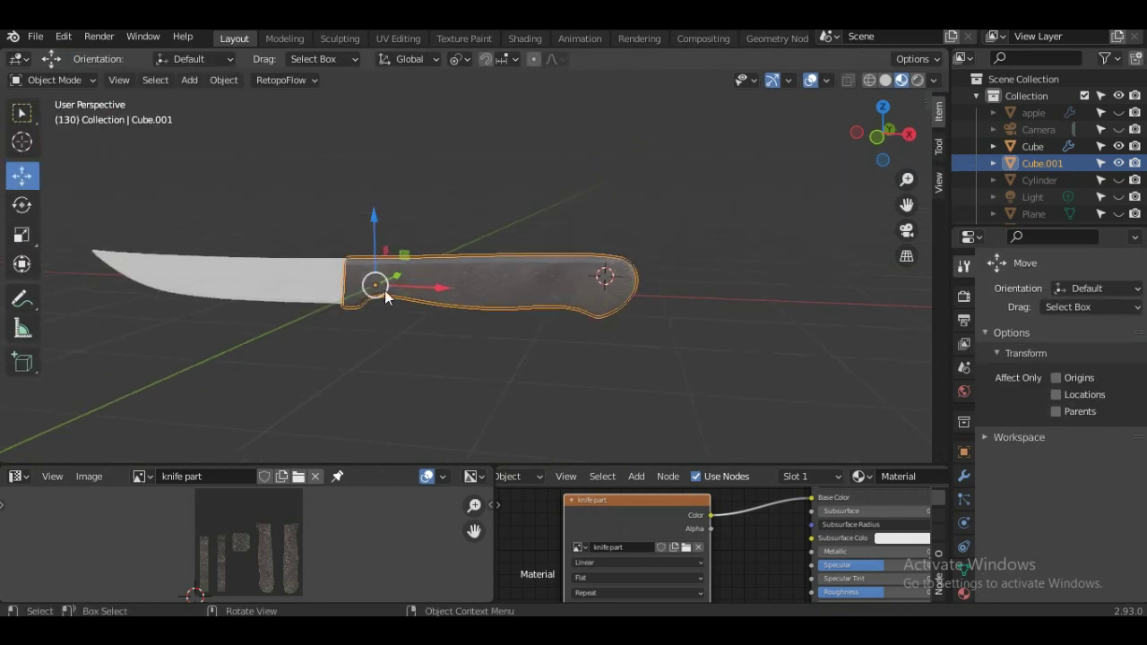
{"action": "left_click", "coordinate": [288, 286]}
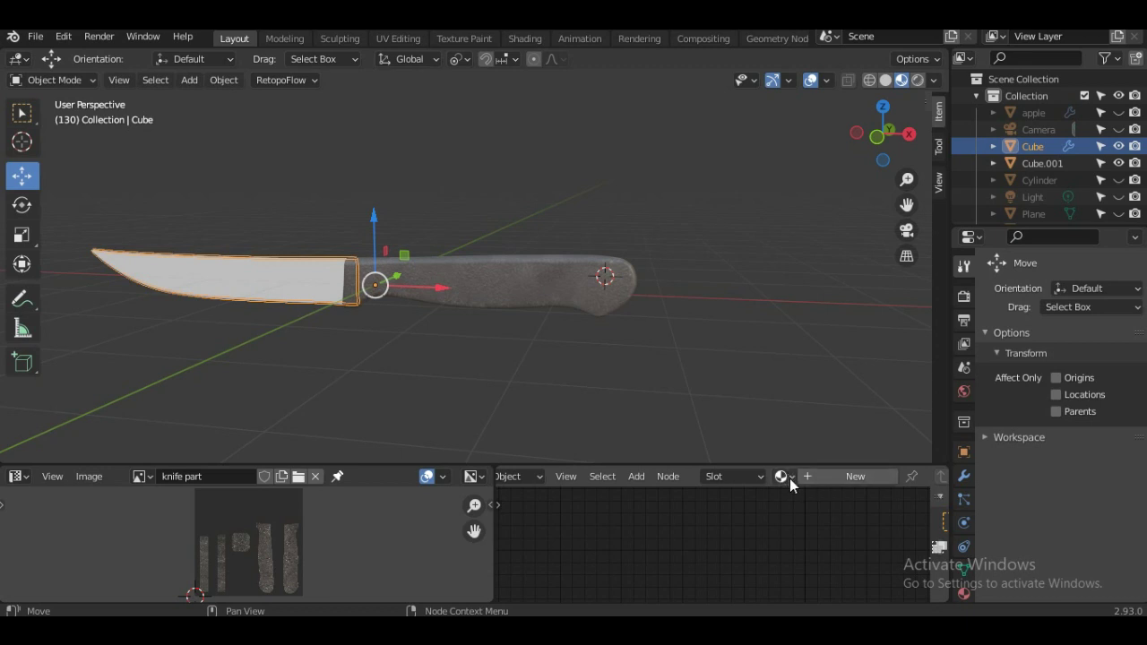
{"action": "left_click", "coordinate": [840, 475]}
Add an Image Texture node with the knife part image feeding Base Color.
{"action": "middle_click_drag", "start_coordinate": [662, 540], "coordinate": [644, 545]}
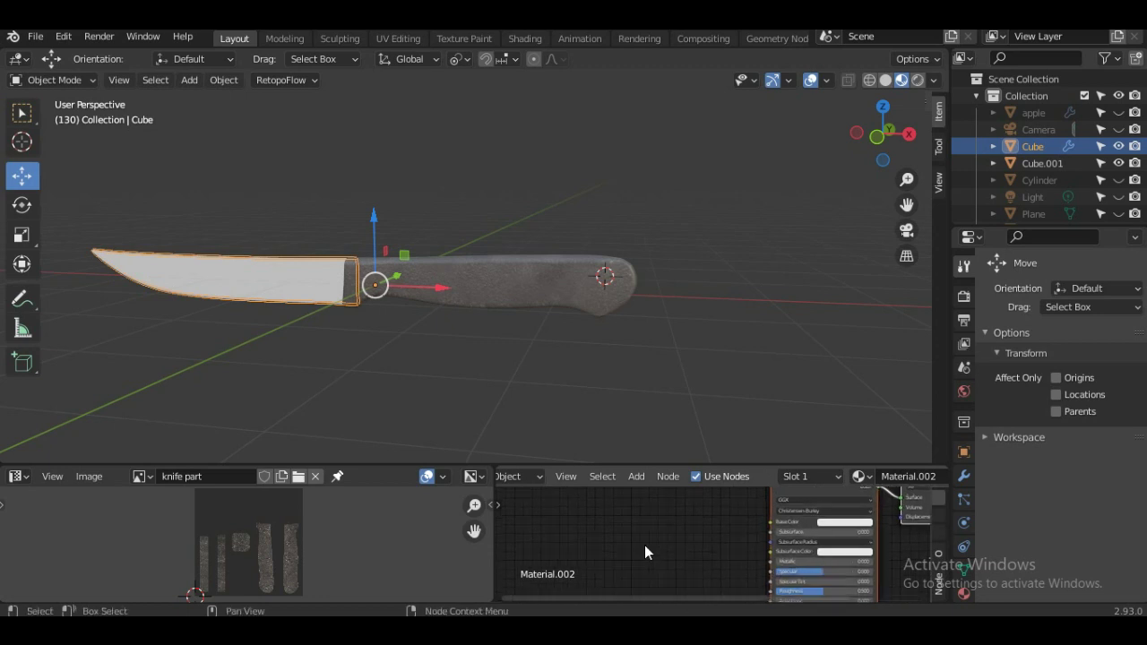
{"action": "key", "text": "shift+a"}
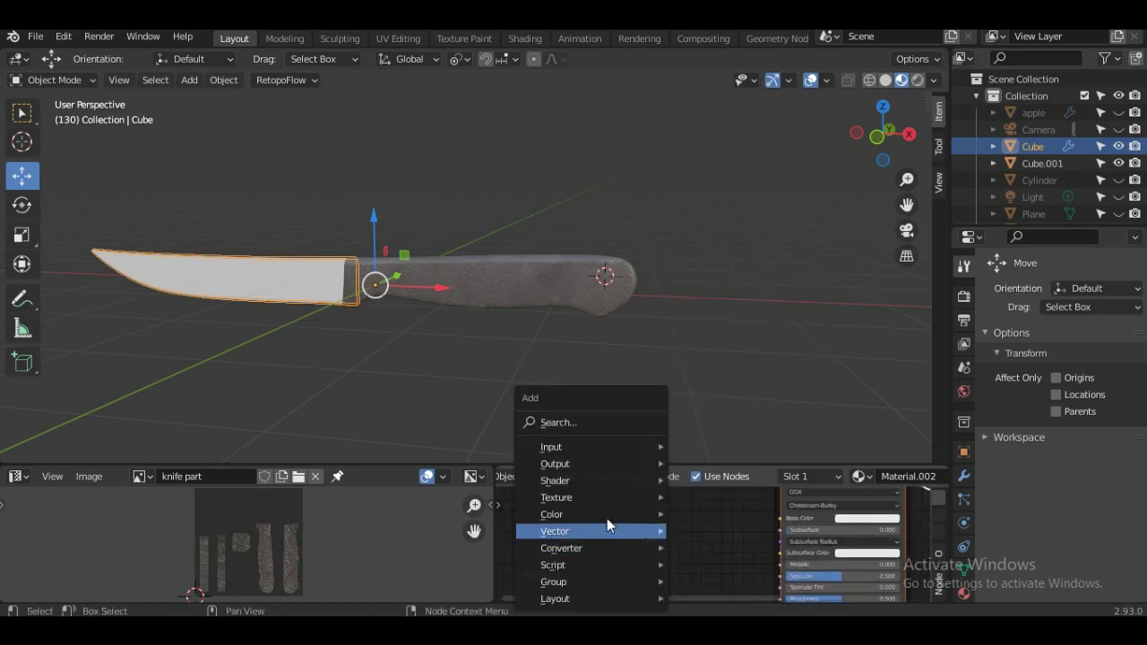
{"action": "mouse_move", "coordinate": [556, 498]}
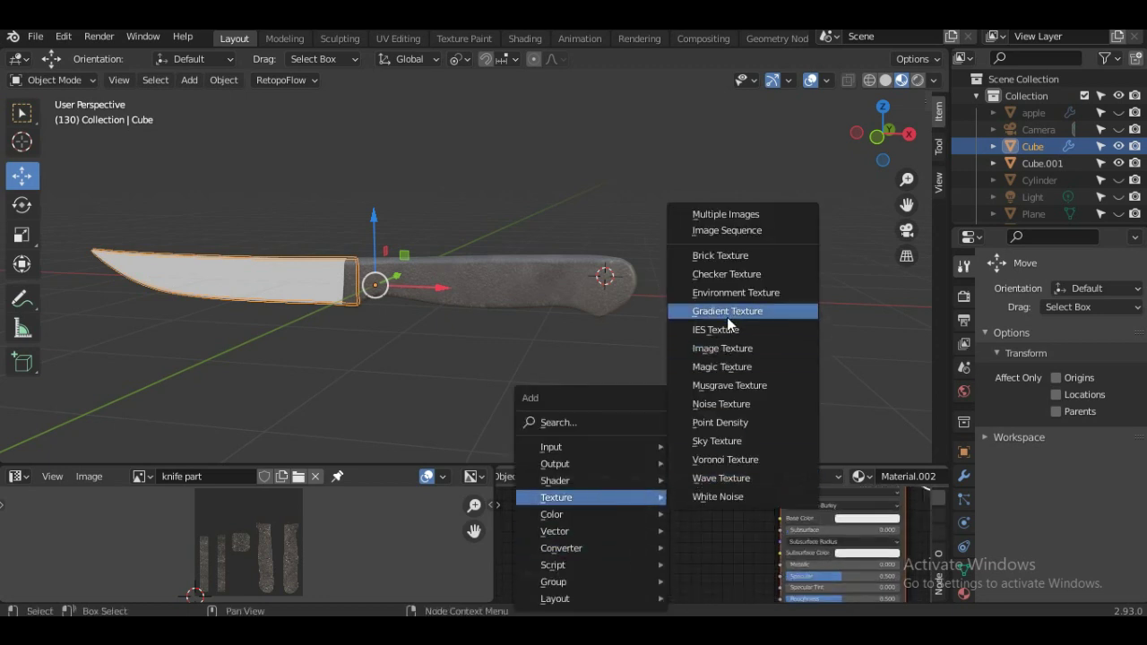
{"action": "left_click", "coordinate": [727, 350]}
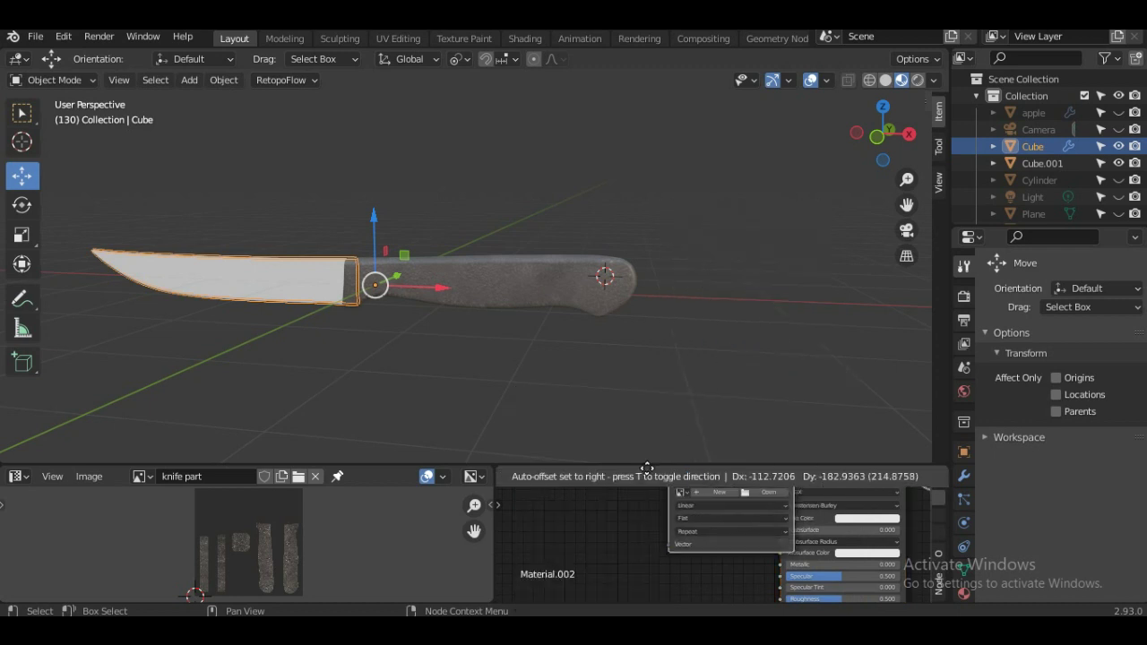
{"action": "left_click", "coordinate": [587, 502]}
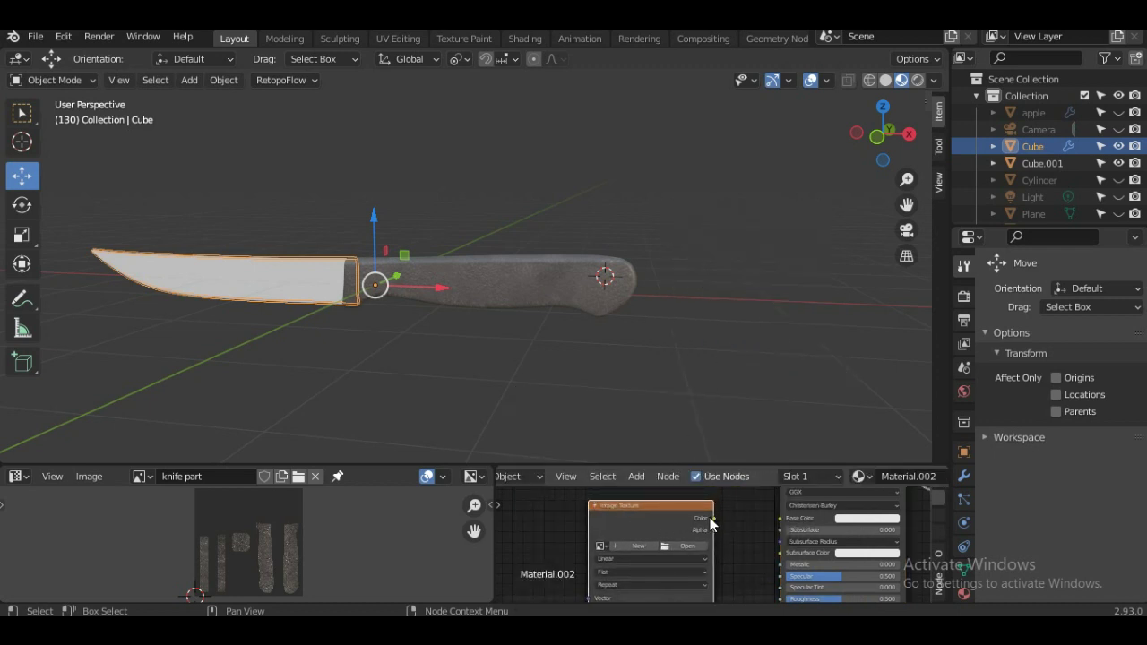
{"action": "left_click_drag", "start_coordinate": [713, 518], "coordinate": [780, 518]}
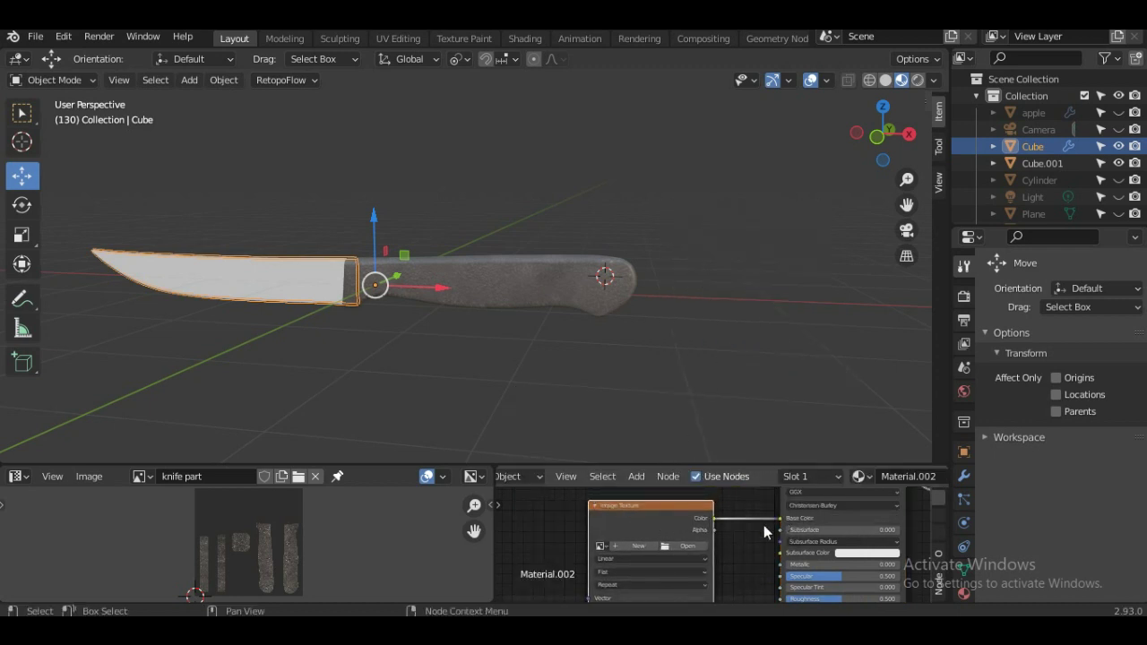
{"action": "left_click", "coordinate": [600, 547]}
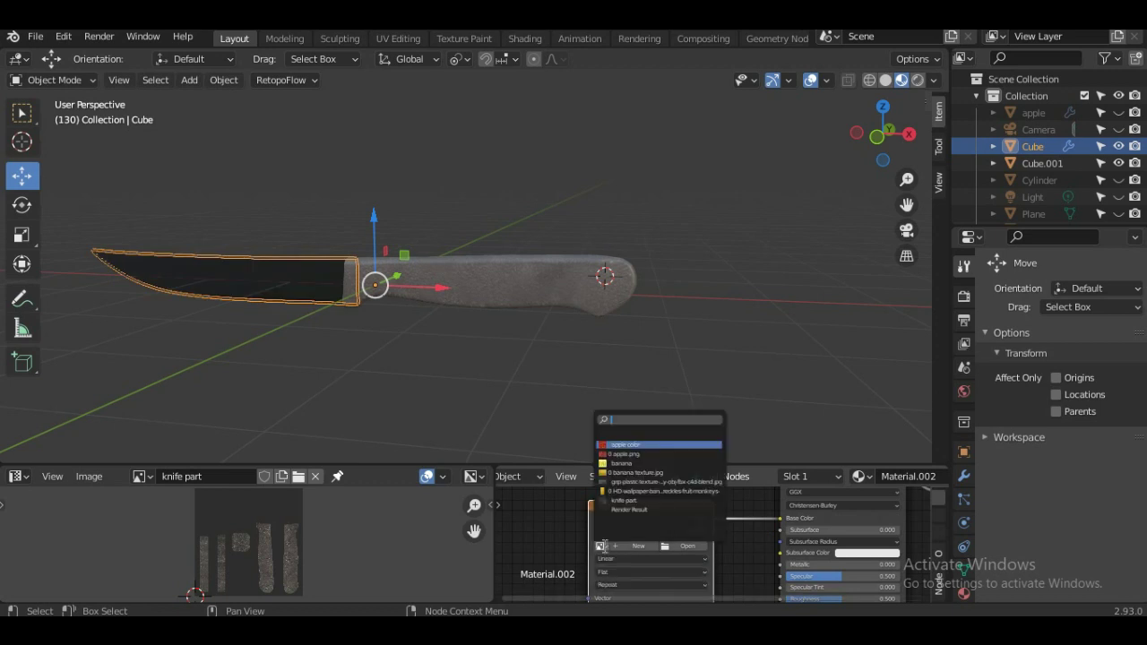
{"action": "left_click", "coordinate": [637, 501]}
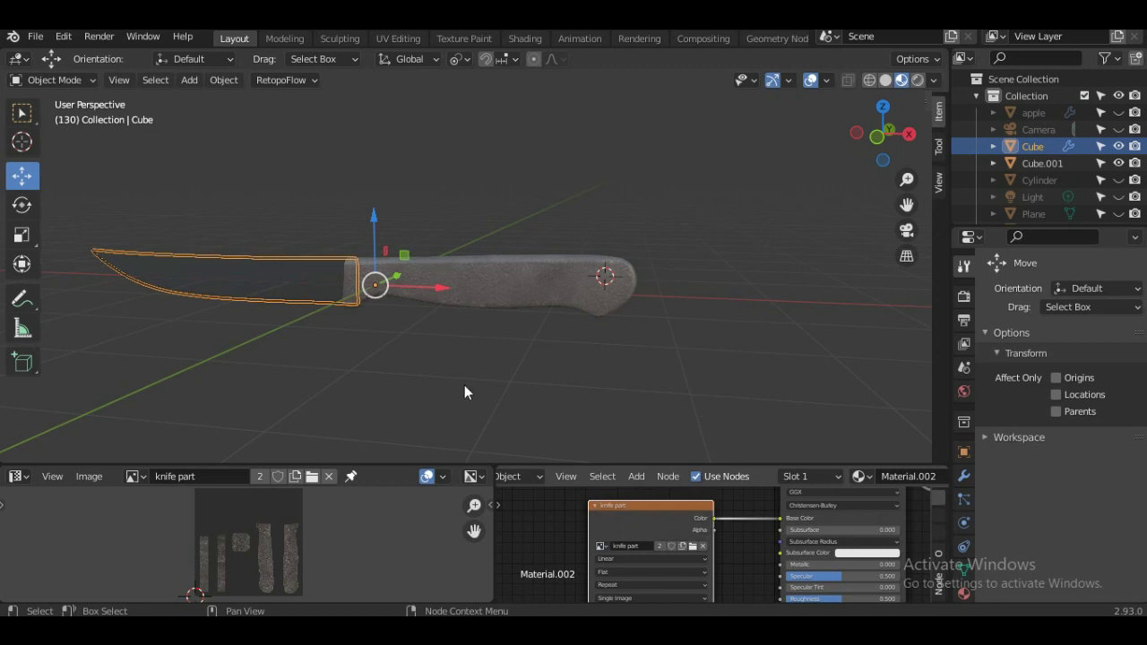
{"action": "scroll", "coordinate": [464, 384], "scroll_direction": "up", "scroll_amount": 1}
{"action": "middle_click_drag", "start_coordinate": [460, 384], "coordinate": [516, 359]}
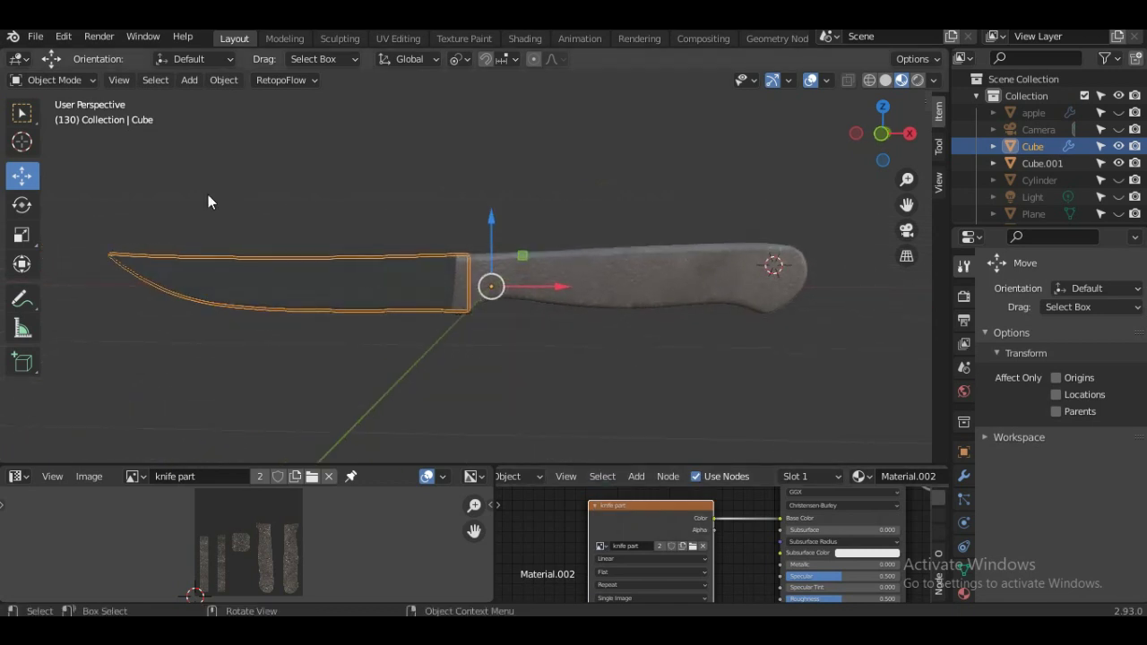
Enter Texture Paint mode and fill the knife blade white with the Fill tool.
{"action": "left_click", "coordinate": [73, 84]}
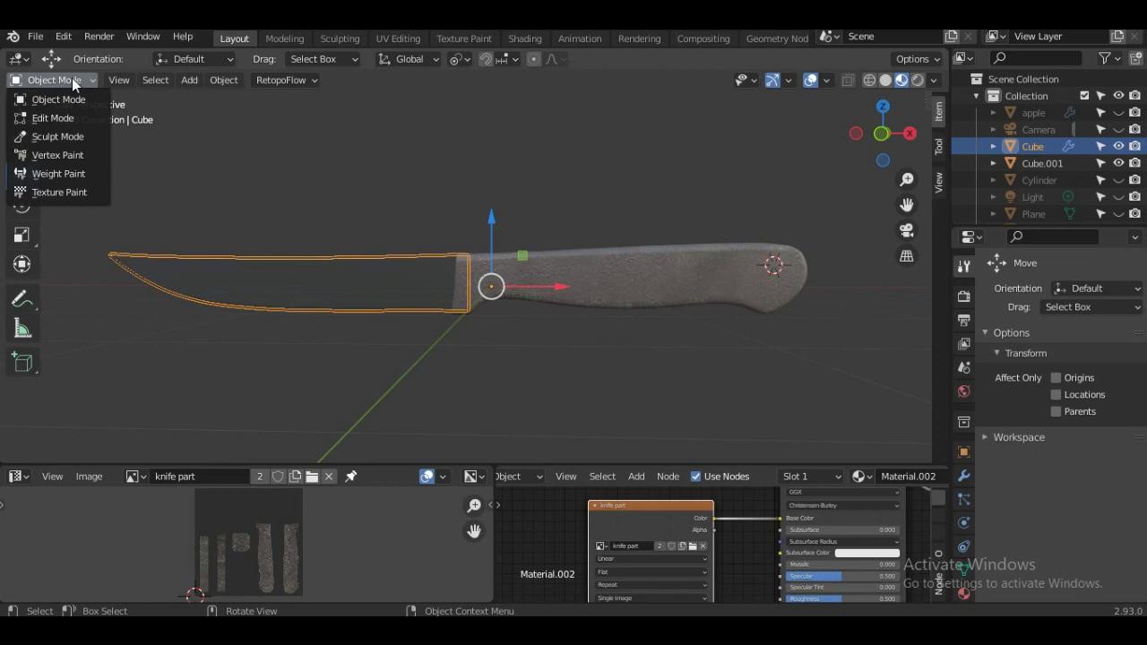
{"action": "left_click", "coordinate": [63, 194]}
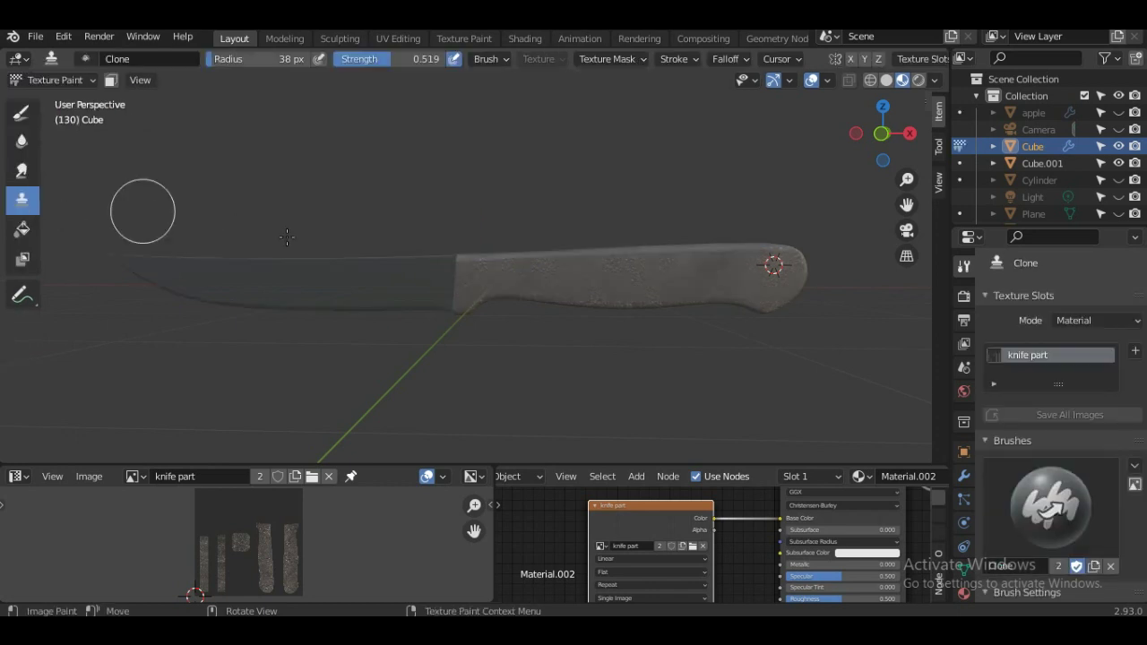
{"action": "left_click", "coordinate": [22, 231]}
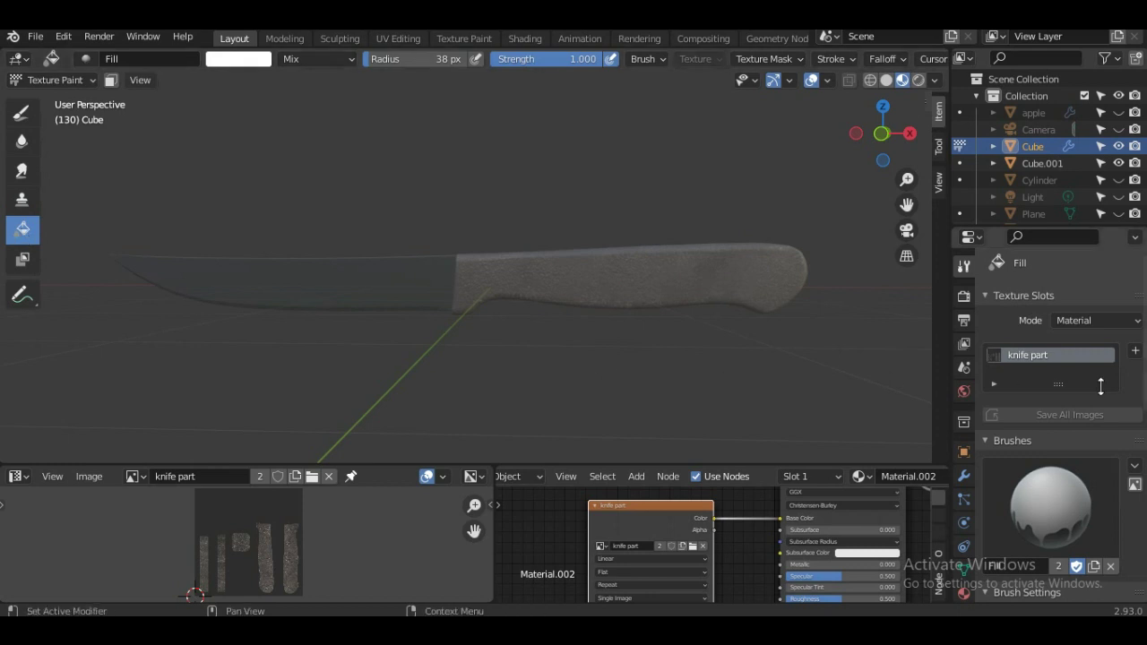
{"action": "scroll", "coordinate": [1092, 406], "scroll_direction": "down", "scroll_amount": 3}
{"action": "scroll", "coordinate": [1075, 430], "scroll_direction": "down", "scroll_amount": 3}
{"action": "scroll", "coordinate": [1087, 538], "scroll_direction": "down", "scroll_amount": 2}
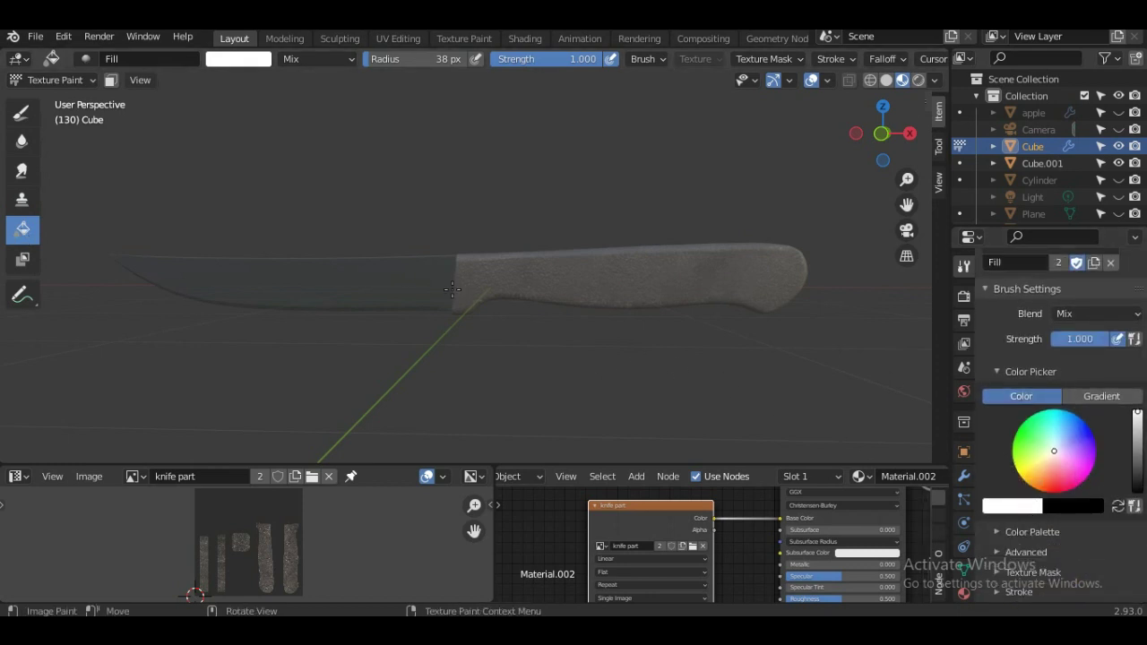
{"action": "left_click", "coordinate": [326, 281]}
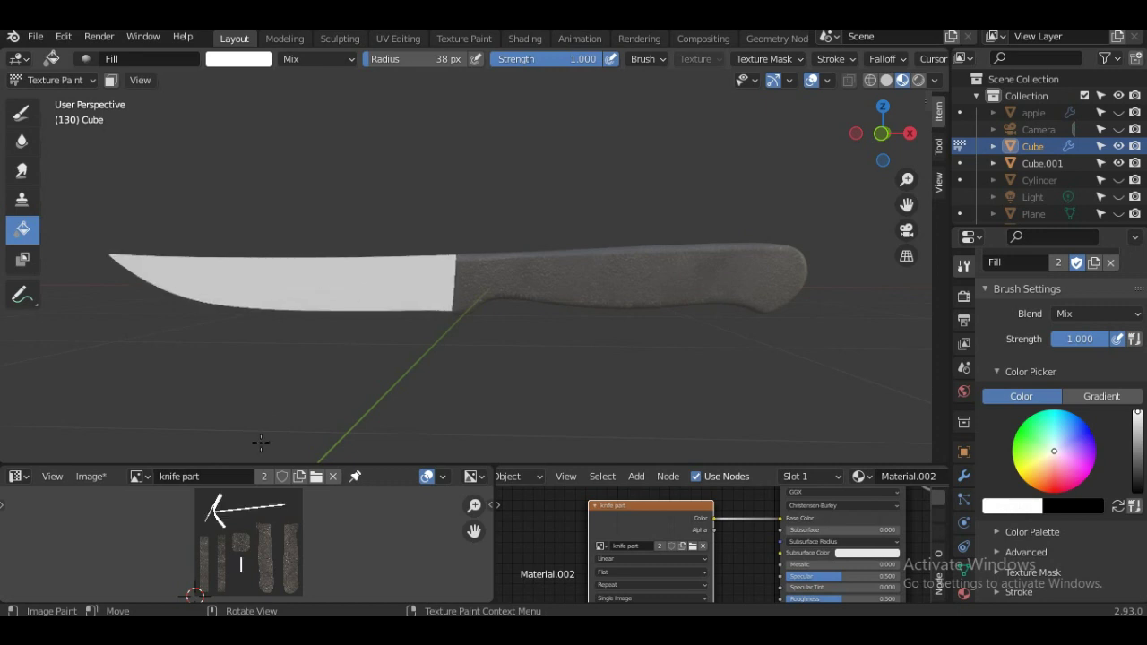
Switch back to the Draw brush and return to Object Mode.
{"action": "scroll", "coordinate": [349, 300], "scroll_direction": "up", "scroll_amount": 1}
{"action": "mouse_move", "coordinate": [347, 299]}
{"action": "middle_mouse_down"}
{"action": "mouse_move", "coordinate": [611, 310]}
{"action": "mouse_move", "coordinate": [512, 313]}
{"action": "mouse_move", "coordinate": [361, 292]}
{"action": "middle_mouse_up"}
{"action": "scroll", "coordinate": [353, 282], "scroll_direction": "up", "scroll_amount": 2}
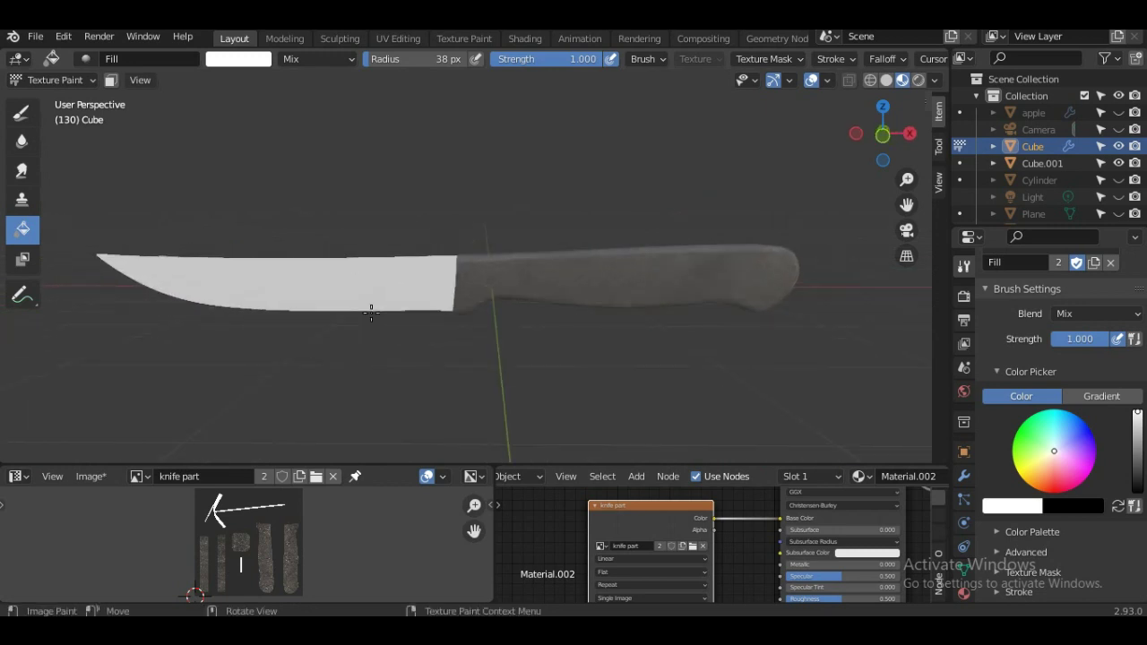
{"action": "left_click", "coordinate": [22, 112]}
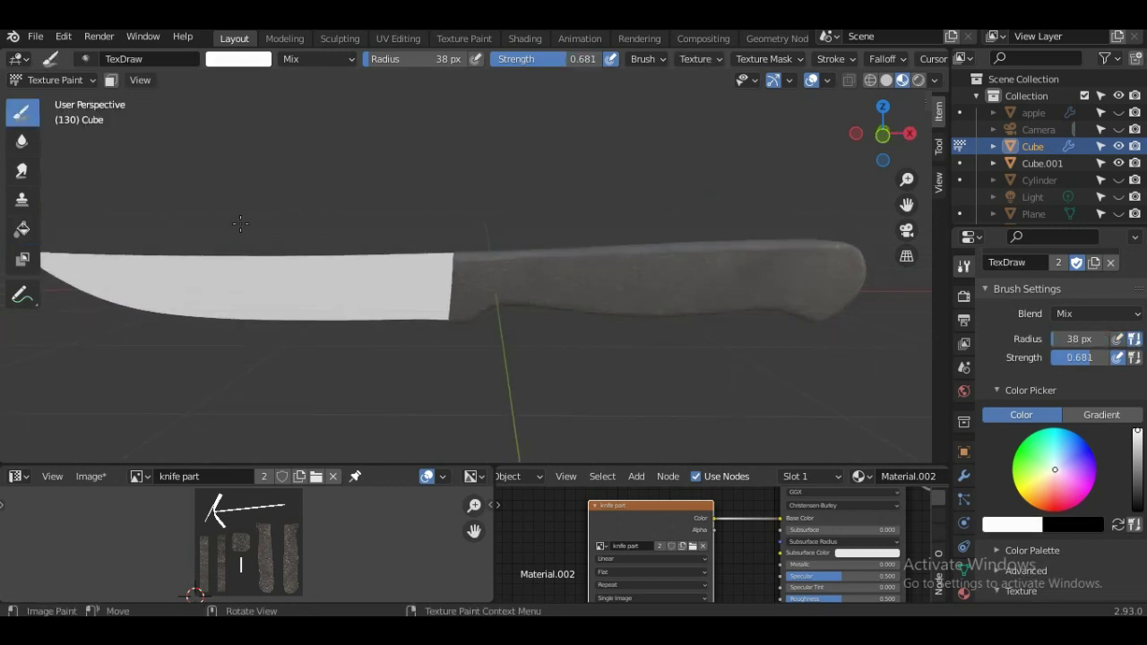
{"action": "mouse_move", "coordinate": [317, 304]}
{"action": "middle_mouse_down"}
{"action": "mouse_move", "coordinate": [302, 256]}
{"action": "mouse_move", "coordinate": [367, 278]}
{"action": "mouse_move", "coordinate": [358, 302]}
{"action": "mouse_move", "coordinate": [382, 304]}
{"action": "middle_mouse_up"}
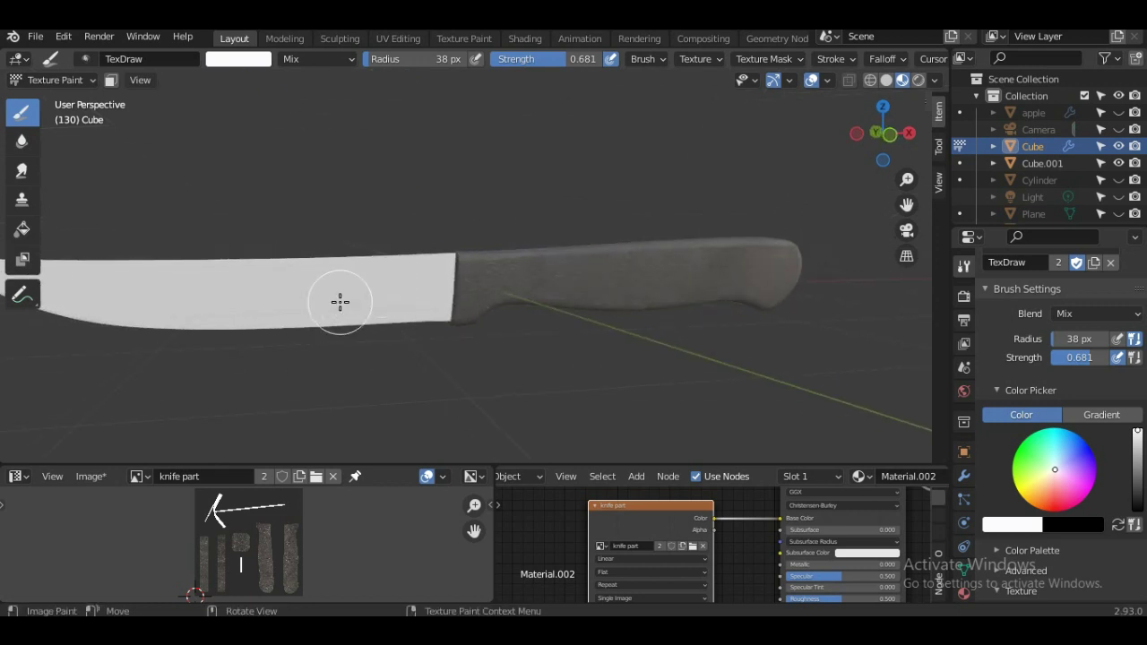
{"action": "left_click", "coordinate": [68, 81]}
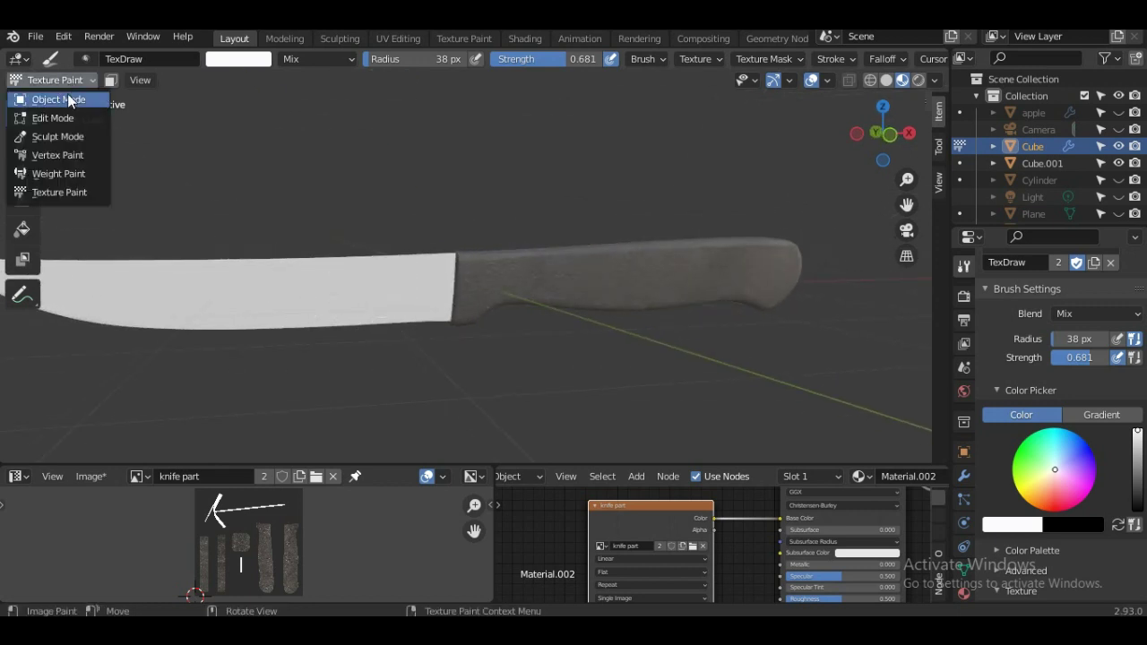
{"action": "left_click", "coordinate": [36, 98]}
Save the knife part image and widen the node editor area.
{"action": "left_click", "coordinate": [91, 477]}
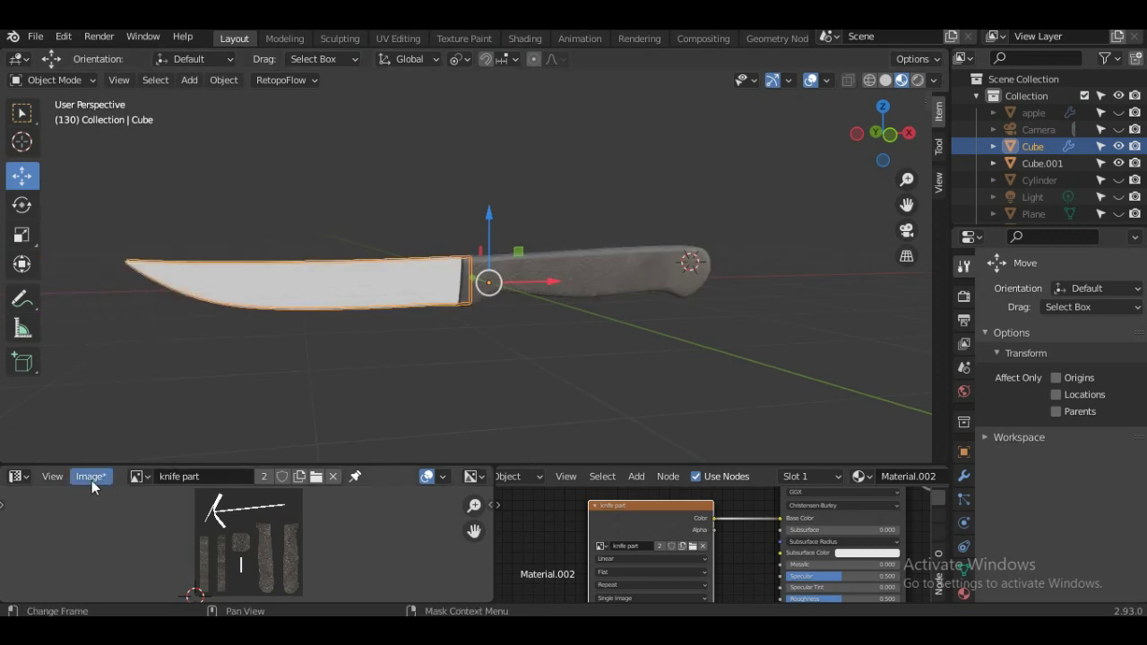
{"action": "left_click", "coordinate": [92, 480]}
{"action": "left_click", "coordinate": [133, 345]}
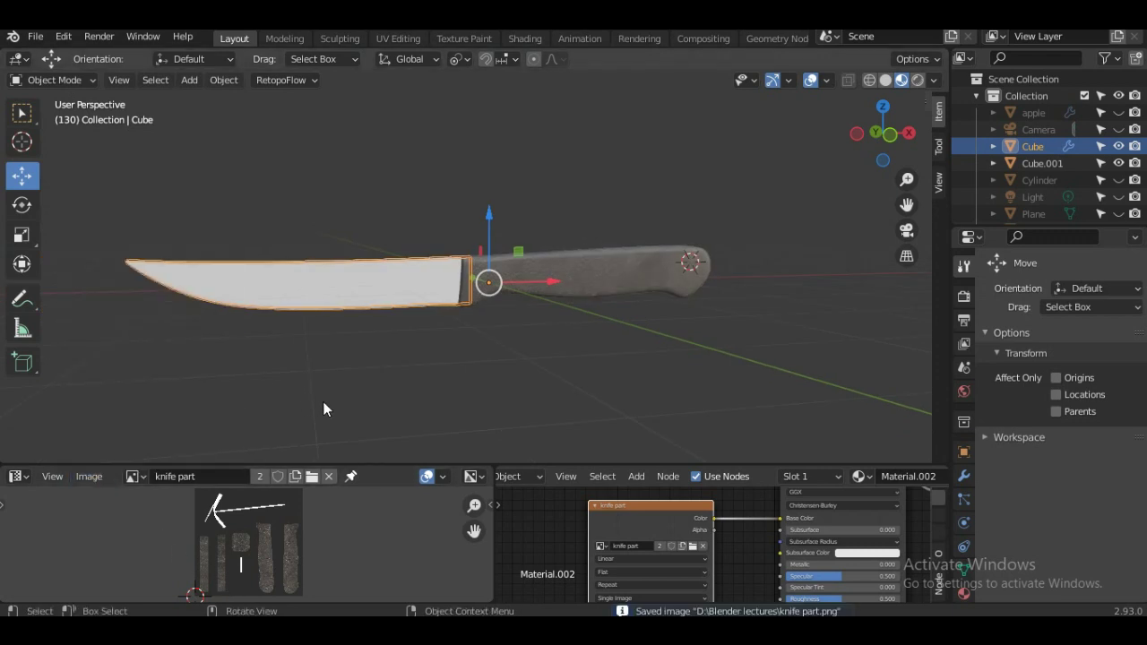
{"action": "scroll", "coordinate": [345, 413], "scroll_direction": "down", "scroll_amount": 3}
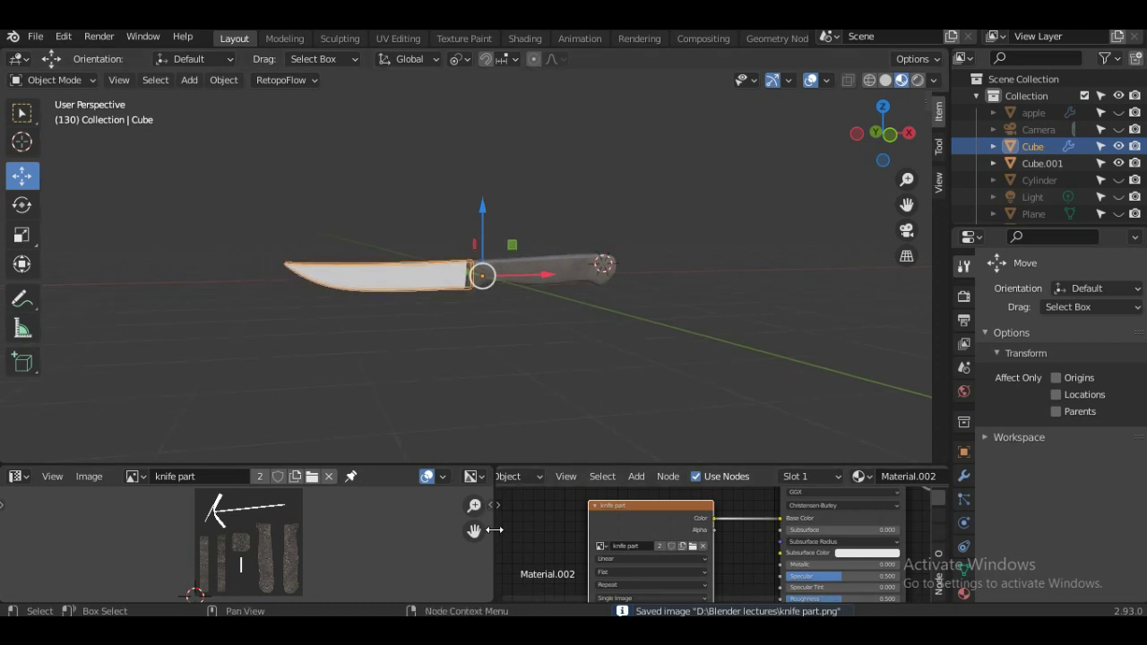
{"action": "left_click_drag", "start_coordinate": [494, 512], "coordinate": [308, 512]}
Deselect the blade and orbit around the knife to review the finished textures.
{"action": "left_click", "coordinate": [610, 354]}
{"action": "scroll", "coordinate": [539, 359], "scroll_direction": "up", "scroll_amount": 2}
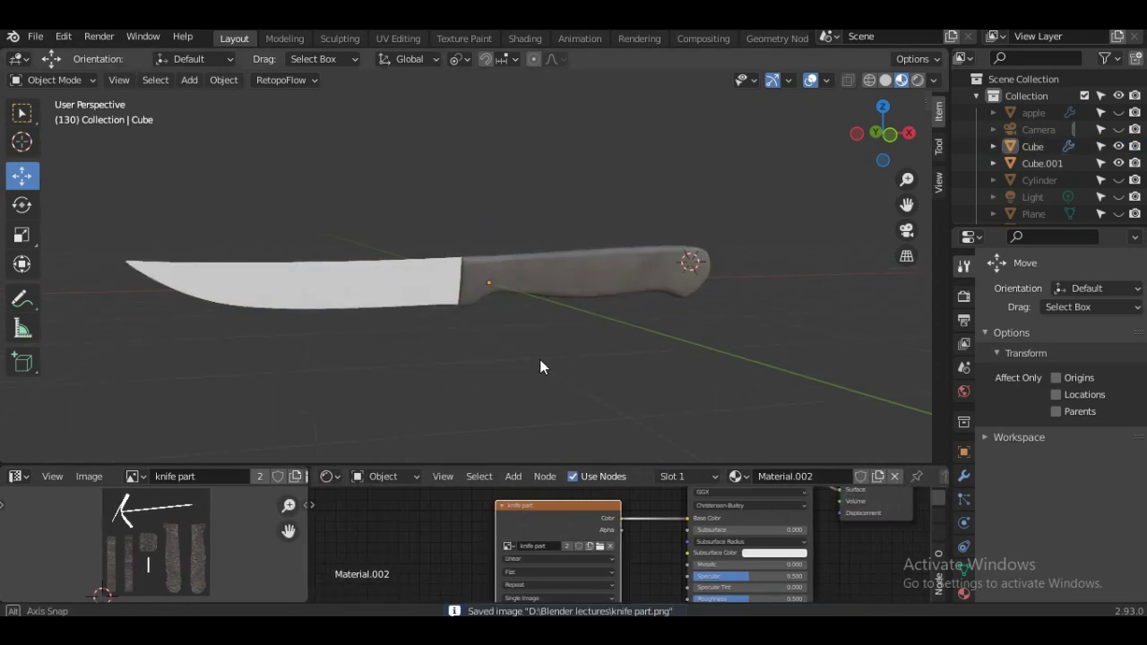
{"action": "scroll", "coordinate": [530, 364], "scroll_direction": "up", "scroll_amount": 2}
{"action": "scroll", "coordinate": [637, 387], "scroll_direction": "up", "scroll_amount": 2}
{"action": "scroll", "coordinate": [573, 383], "scroll_direction": "up", "scroll_amount": 2}
{"action": "scroll", "coordinate": [529, 340], "scroll_direction": "down", "scroll_amount": 2}
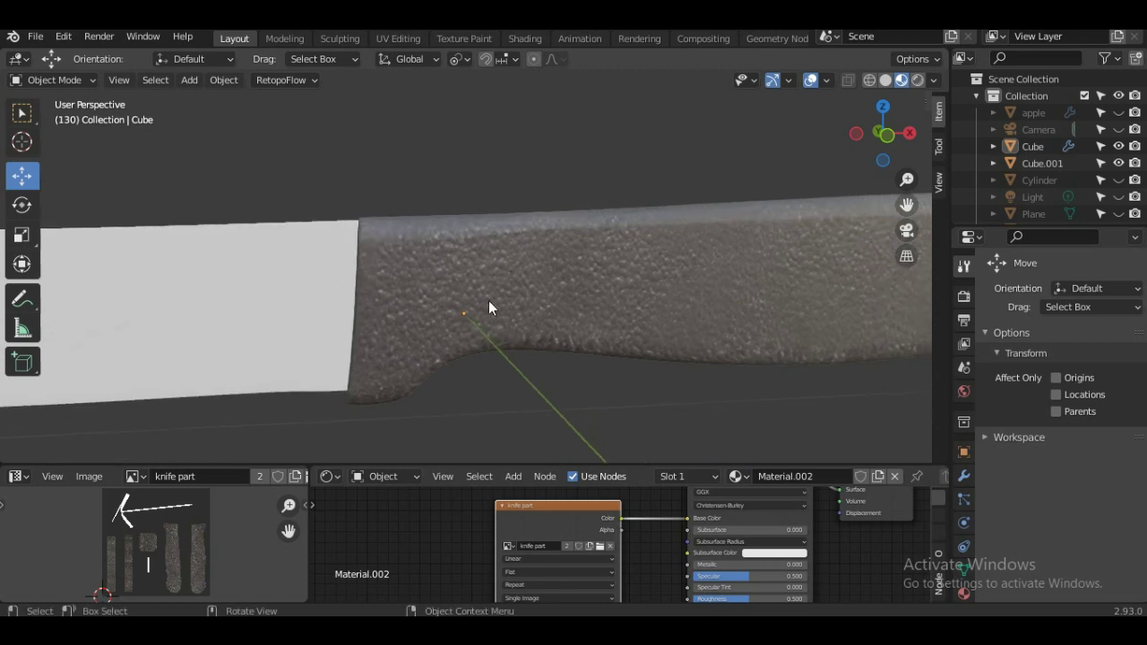
{"action": "scroll", "coordinate": [511, 287], "scroll_direction": "down", "scroll_amount": 2}
{"action": "mouse_move", "coordinate": [555, 289]}
{"action": "middle_mouse_down"}
{"action": "mouse_move", "coordinate": [555, 306]}
{"action": "mouse_move", "coordinate": [507, 273]}
{"action": "middle_mouse_up"}
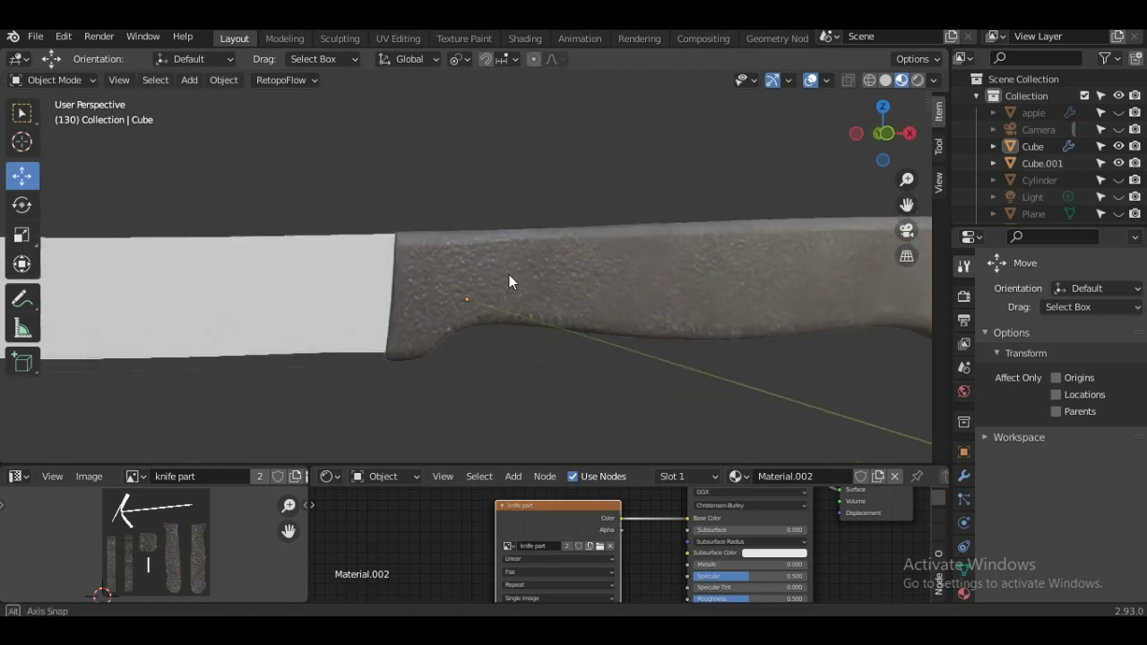
{"action": "scroll", "coordinate": [492, 282], "scroll_direction": "up", "scroll_amount": 2}
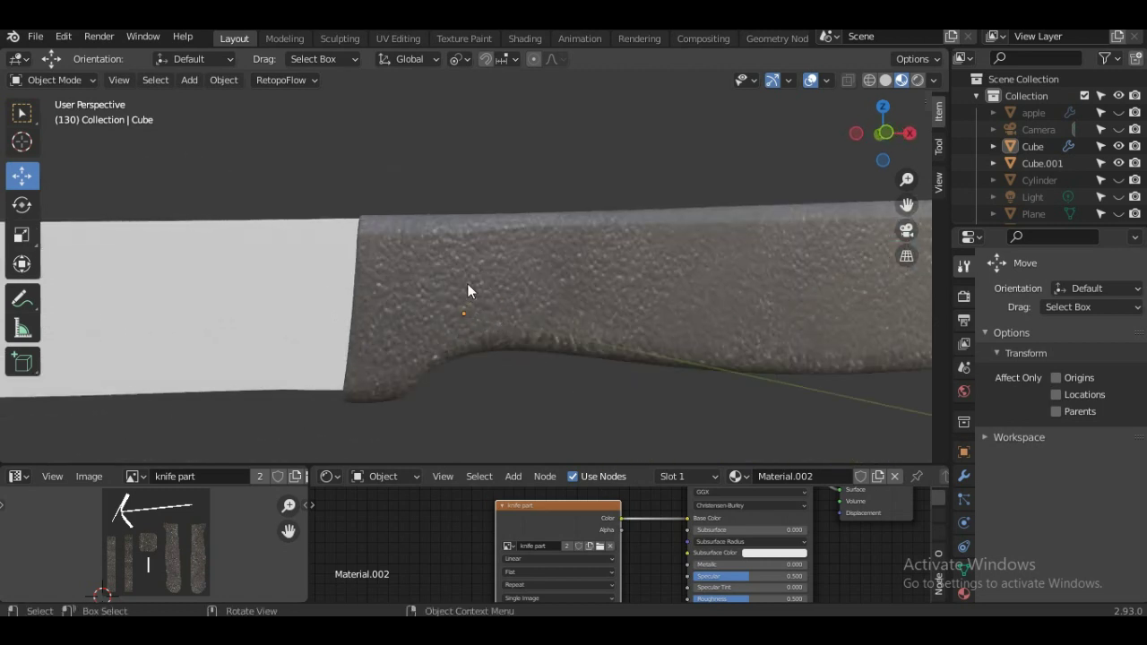
{"action": "scroll", "coordinate": [474, 312], "scroll_direction": "down", "scroll_amount": 2}
{"action": "mouse_move", "coordinate": [441, 301]}
{"action": "middle_mouse_down"}
{"action": "mouse_move", "coordinate": [512, 317]}
{"action": "mouse_move", "coordinate": [501, 276]}
{"action": "middle_mouse_up"}
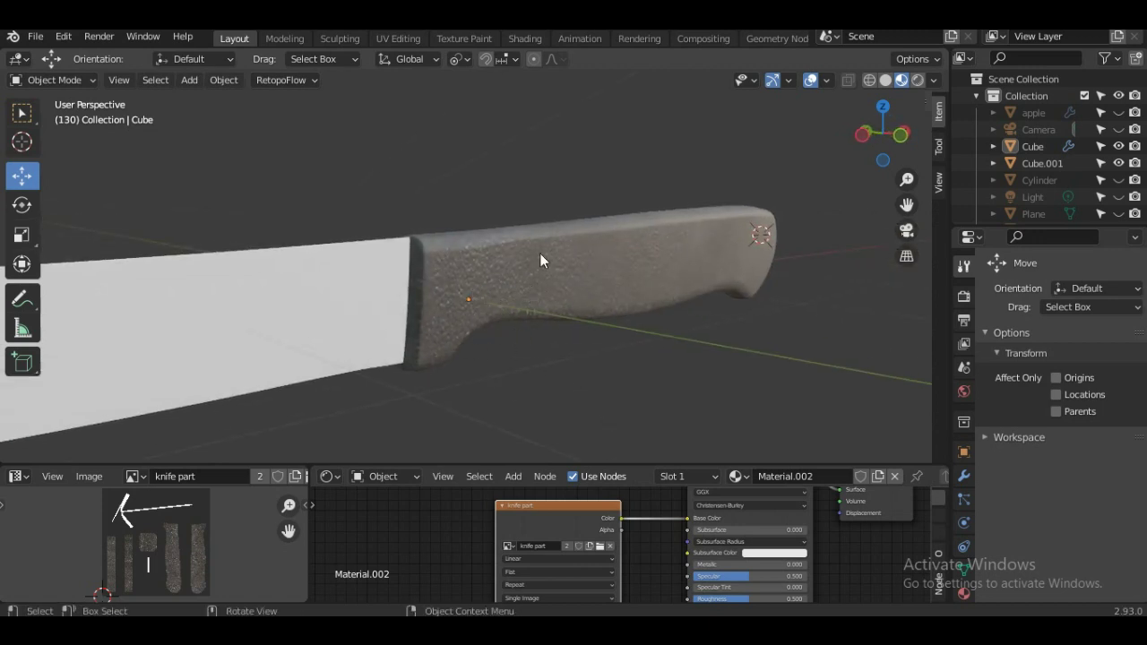
{"action": "mouse_move", "coordinate": [540, 252]}
{"action": "middle_mouse_down"}
{"action": "mouse_move", "coordinate": [569, 284]}
{"action": "mouse_move", "coordinate": [525, 217]}
{"action": "mouse_move", "coordinate": [540, 356]}
{"action": "mouse_move", "coordinate": [539, 340]}
{"action": "mouse_move", "coordinate": [477, 309]}
{"action": "mouse_move", "coordinate": [522, 314]}
{"action": "mouse_move", "coordinate": [499, 335]}
{"action": "mouse_move", "coordinate": [451, 324]}
{"action": "middle_mouse_up"}
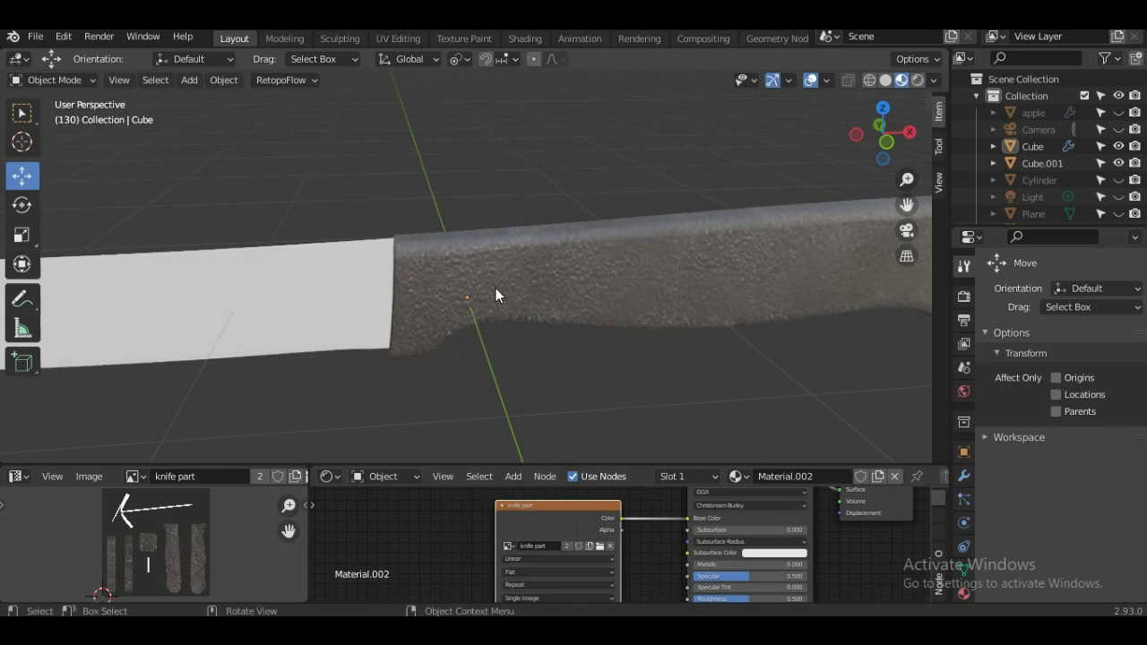
{"action": "scroll", "coordinate": [549, 285], "scroll_direction": "down", "scroll_amount": 1}
{"action": "scroll", "coordinate": [550, 283], "scroll_direction": "down", "scroll_amount": 2}
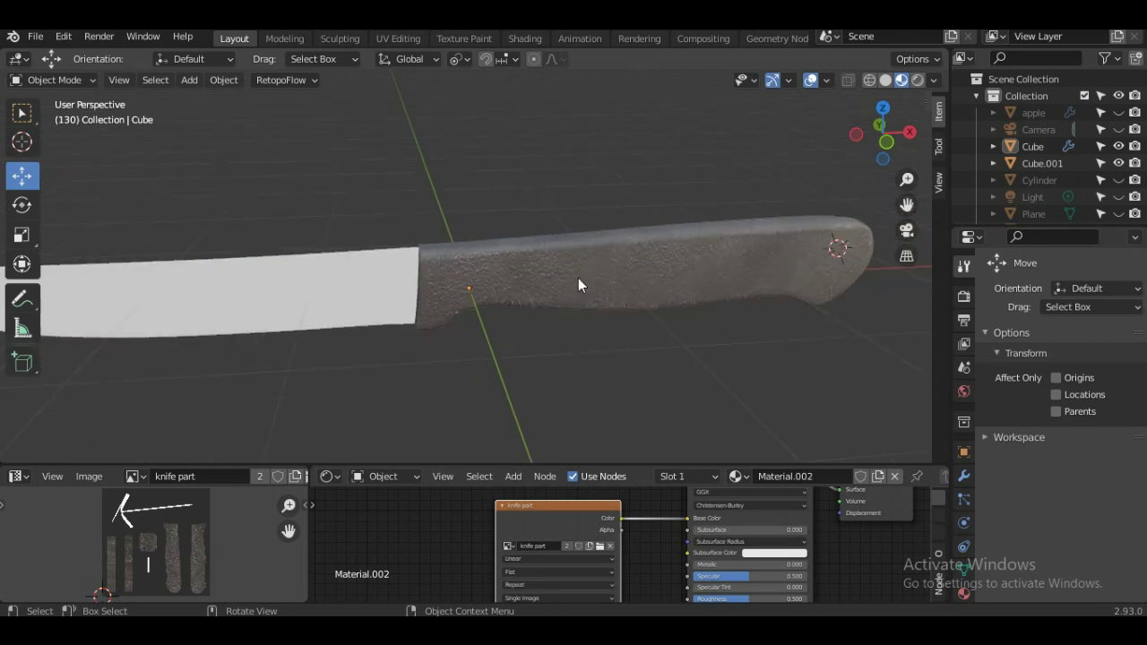
{"action": "scroll", "coordinate": [502, 312], "scroll_direction": "up", "scroll_amount": 1}
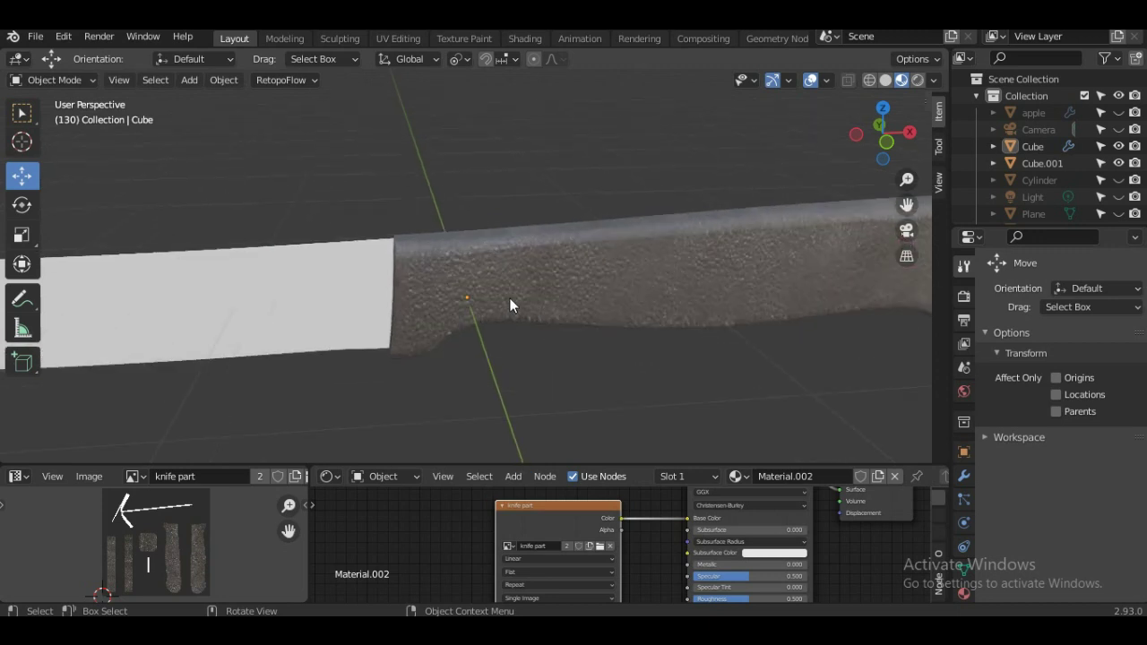
{"action": "mouse_move", "coordinate": [476, 287]}
{"action": "middle_mouse_down"}
{"action": "mouse_move", "coordinate": [544, 275]}
{"action": "mouse_move", "coordinate": [490, 266]}
{"action": "mouse_move", "coordinate": [617, 462]}
{"action": "middle_mouse_up"}
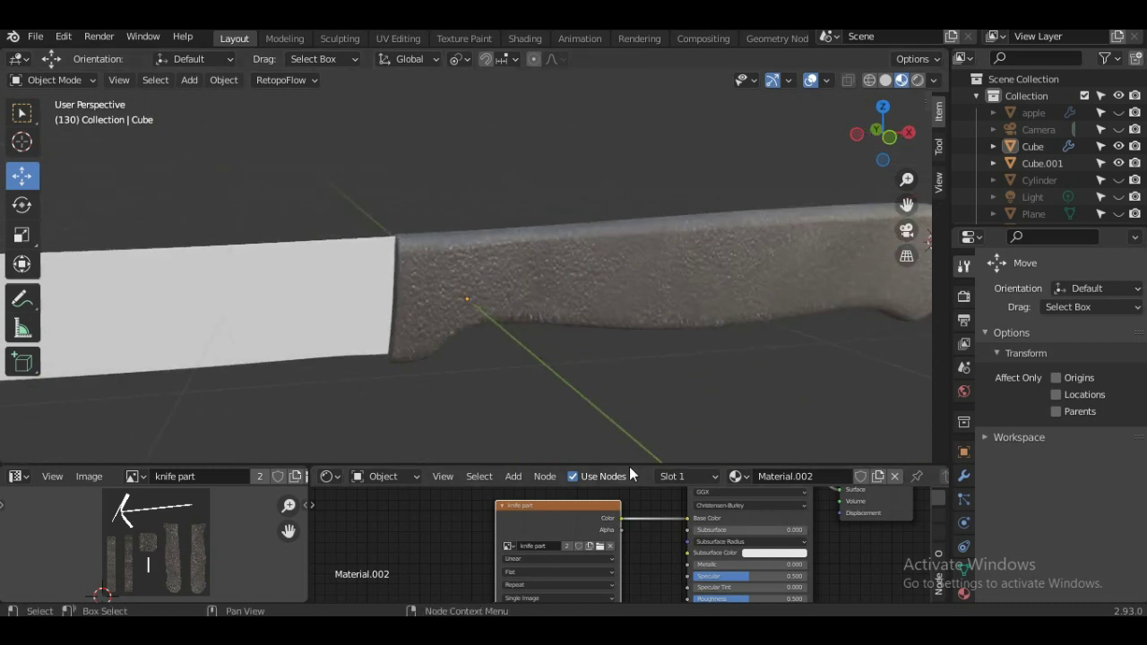
Enlarge the Shader Editor and select the knife blade, bringing its node graph into view.
{"action": "left_click_drag", "start_coordinate": [629, 463], "coordinate": [628, 348]}
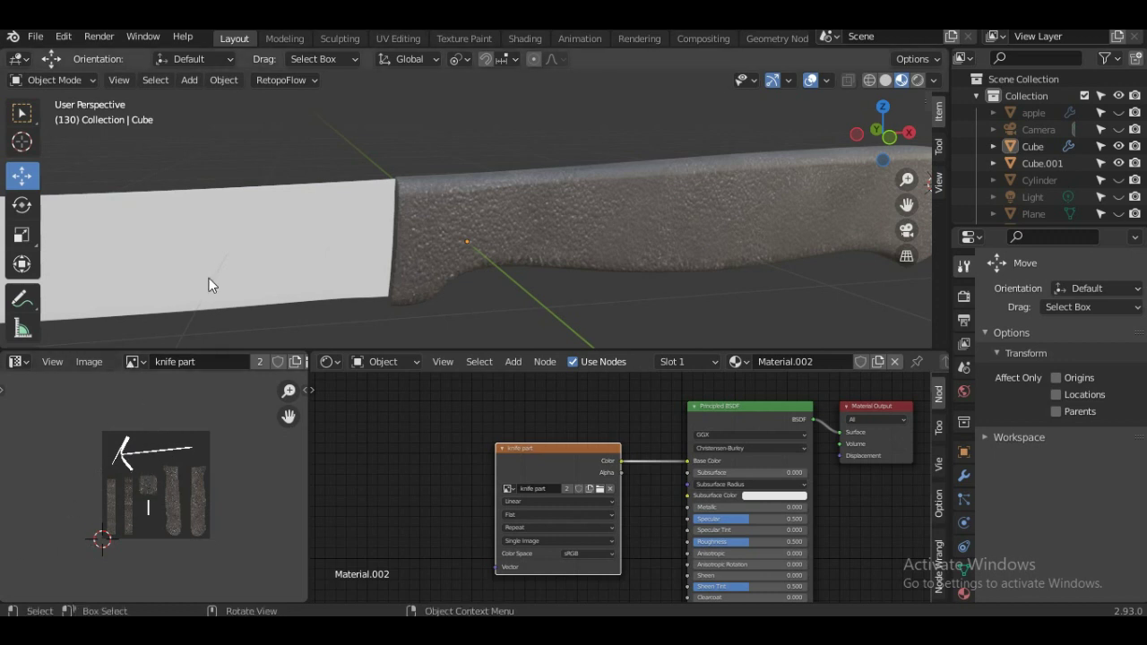
{"action": "left_click", "coordinate": [250, 253]}
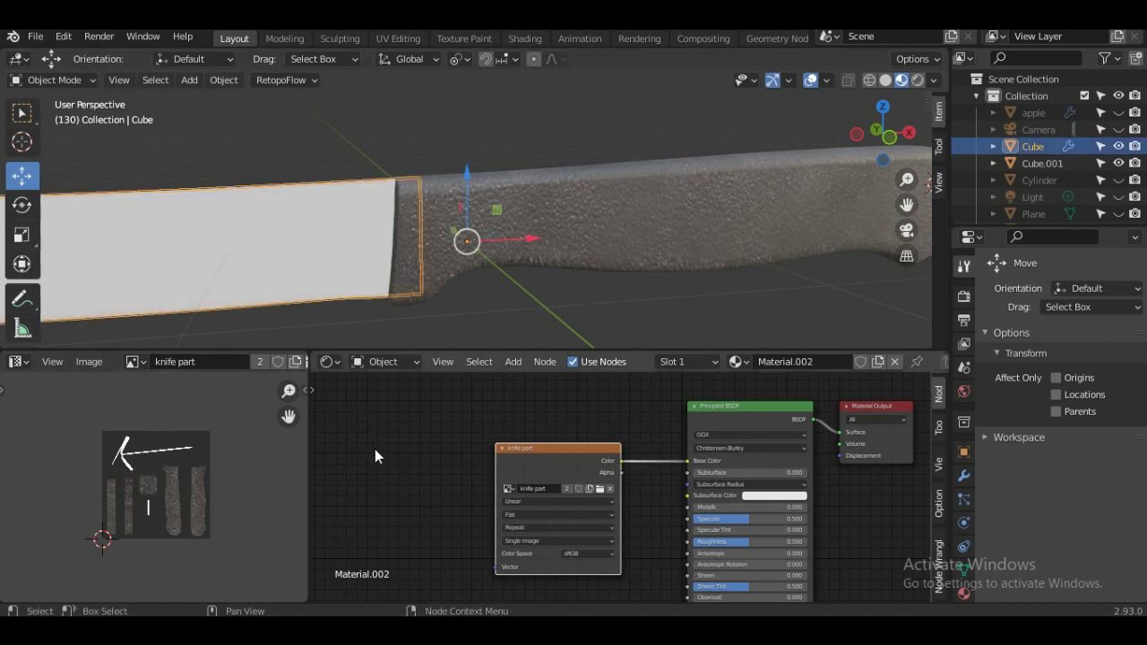
{"action": "mouse_move", "coordinate": [374, 449]}
{"action": "middle_mouse_down"}
{"action": "mouse_move", "coordinate": [356, 429]}
{"action": "mouse_move", "coordinate": [260, 439]}
{"action": "middle_mouse_up"}
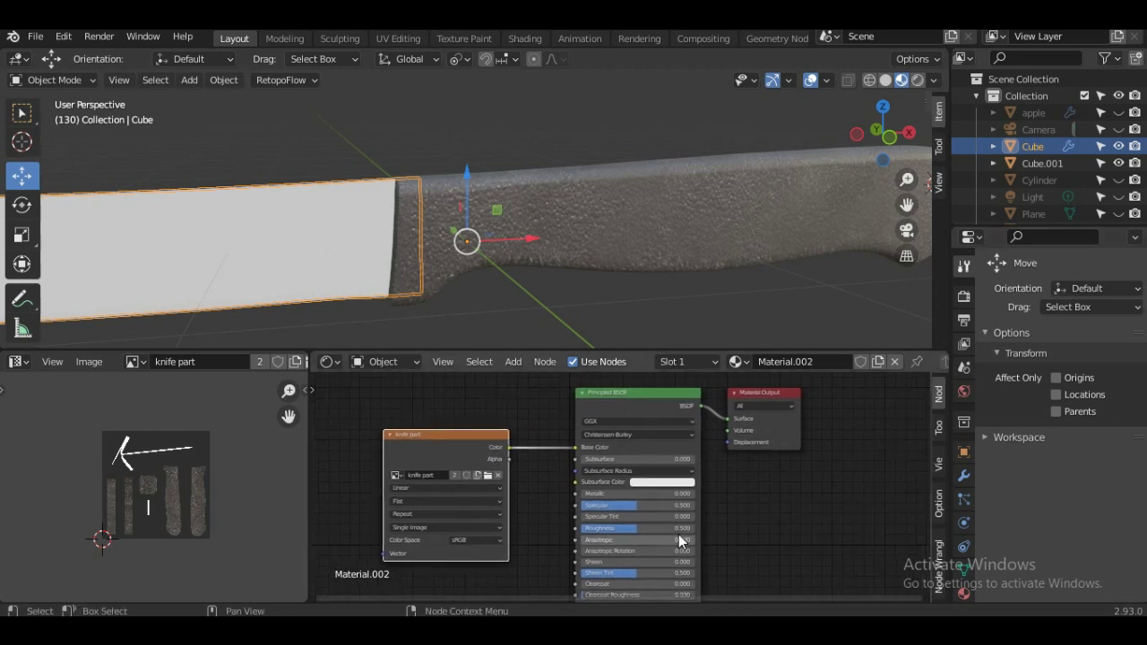
{"action": "scroll", "coordinate": [679, 533], "scroll_direction": "up", "scroll_amount": 2}
{"action": "middle_click_drag", "start_coordinate": [778, 510], "coordinate": [768, 487]}
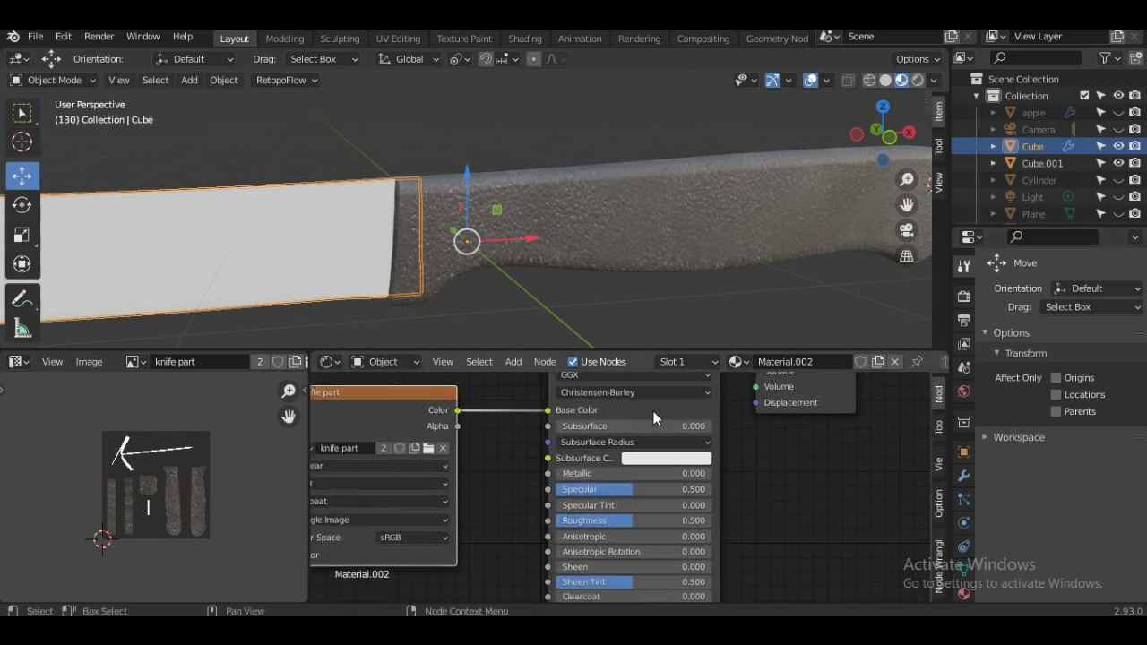
{"action": "middle_click_drag", "start_coordinate": [267, 262], "coordinate": [225, 259]}
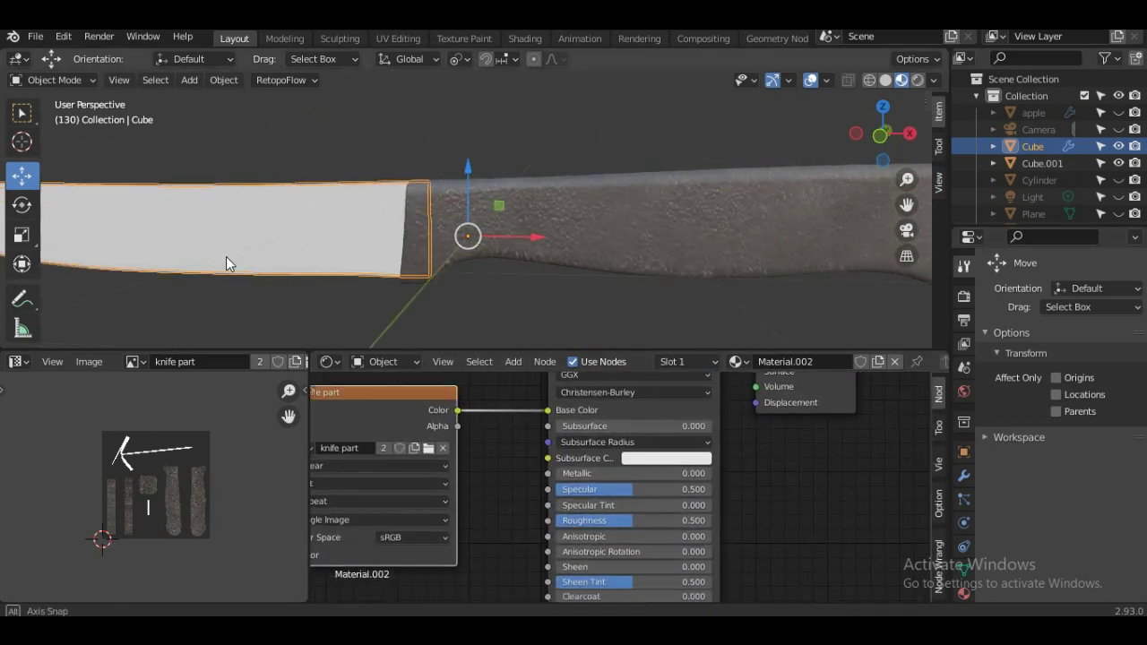
{"action": "middle_click_drag", "start_coordinate": [306, 250], "coordinate": [327, 242]}
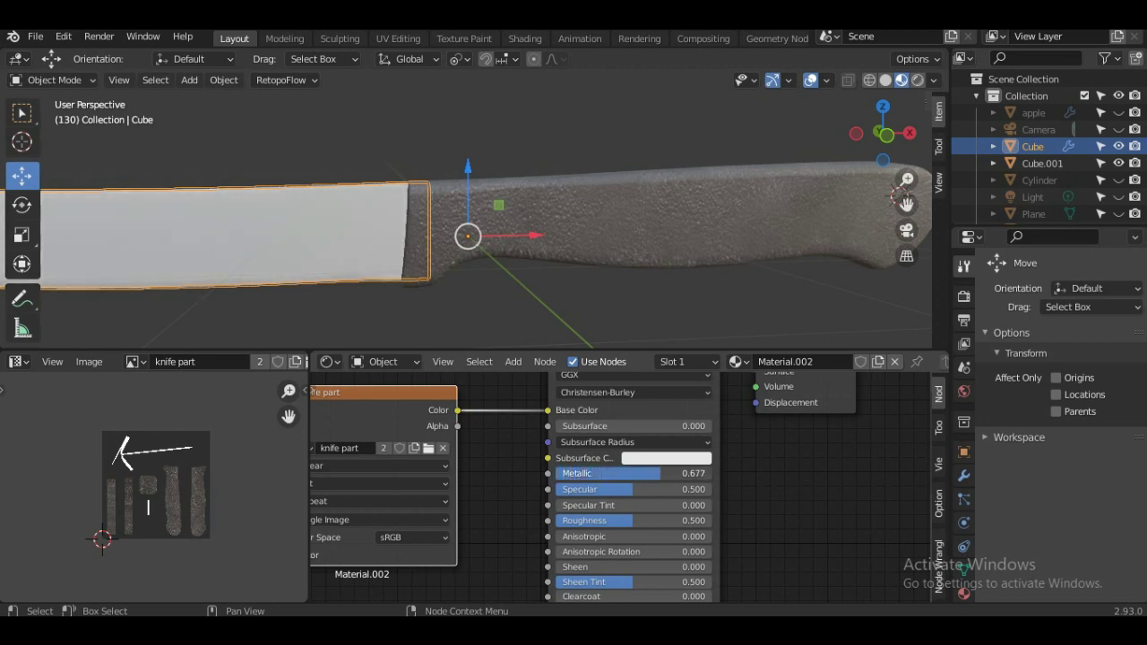
Set the blade's Metallic to 1.0, Specular to 0.791 and Roughness to 0.245, then inspect it.
{"action": "left_click_drag", "start_coordinate": [660, 473], "coordinate": [712, 473]}
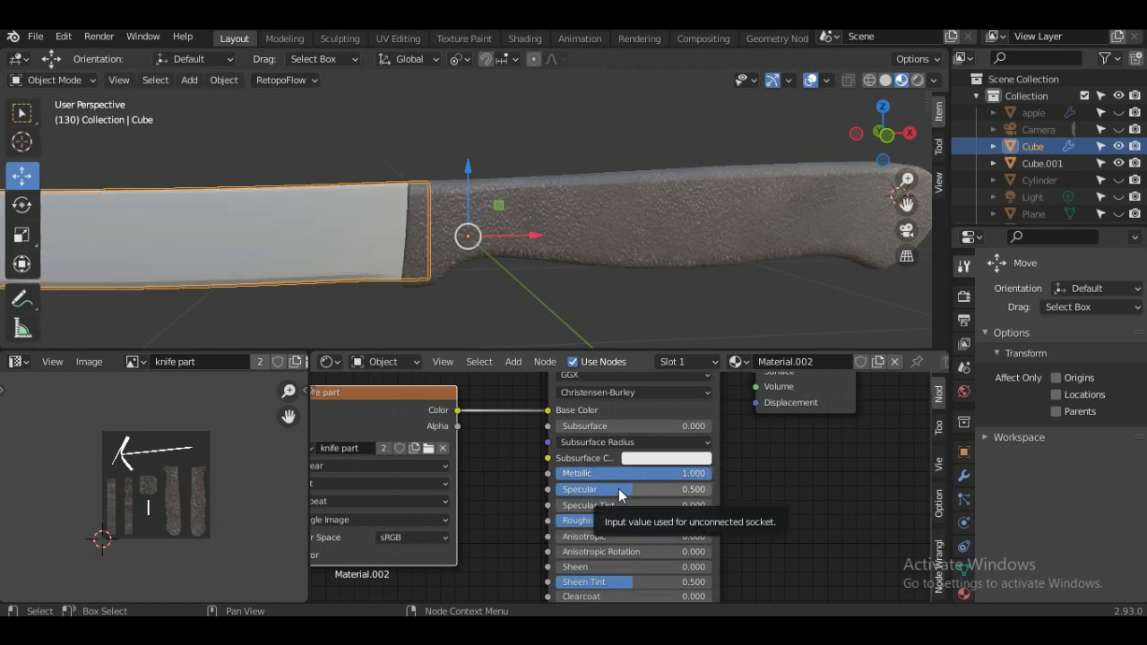
{"action": "left_click_drag", "start_coordinate": [590, 494], "coordinate": [597, 494]}
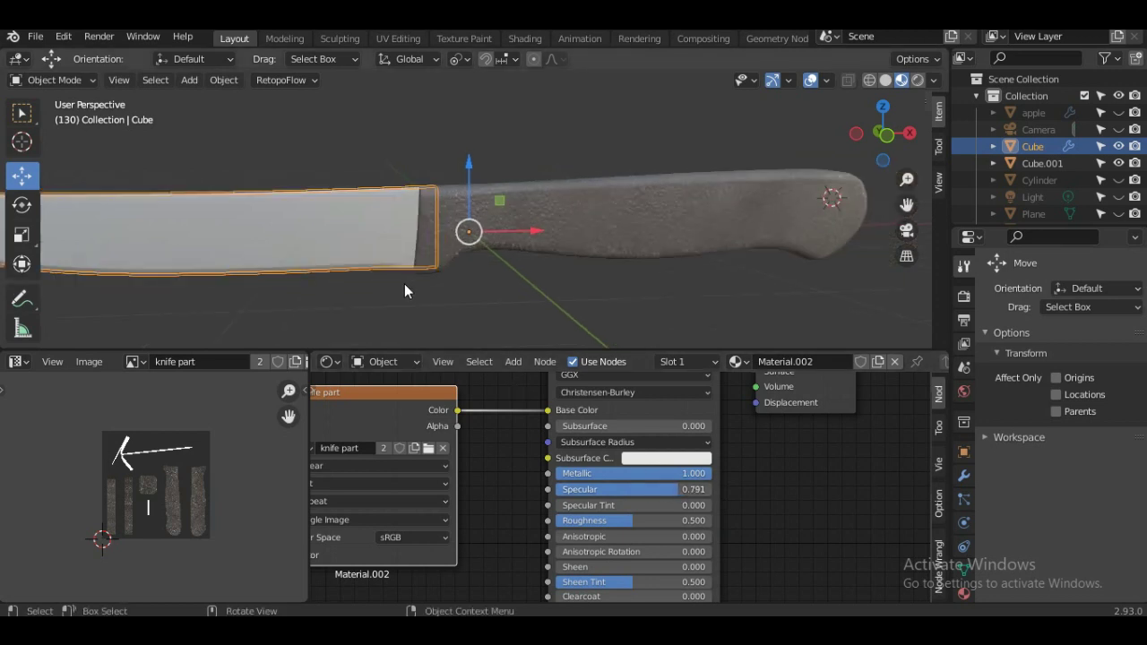
{"action": "scroll", "coordinate": [627, 537], "scroll_direction": "up", "scroll_amount": 1}
{"action": "mouse_move", "coordinate": [625, 527]}
{"action": "left_mouse_down"}
{"action": "mouse_move", "coordinate": [643, 527]}
{"action": "mouse_move", "coordinate": [581, 527]}
{"action": "left_mouse_up"}
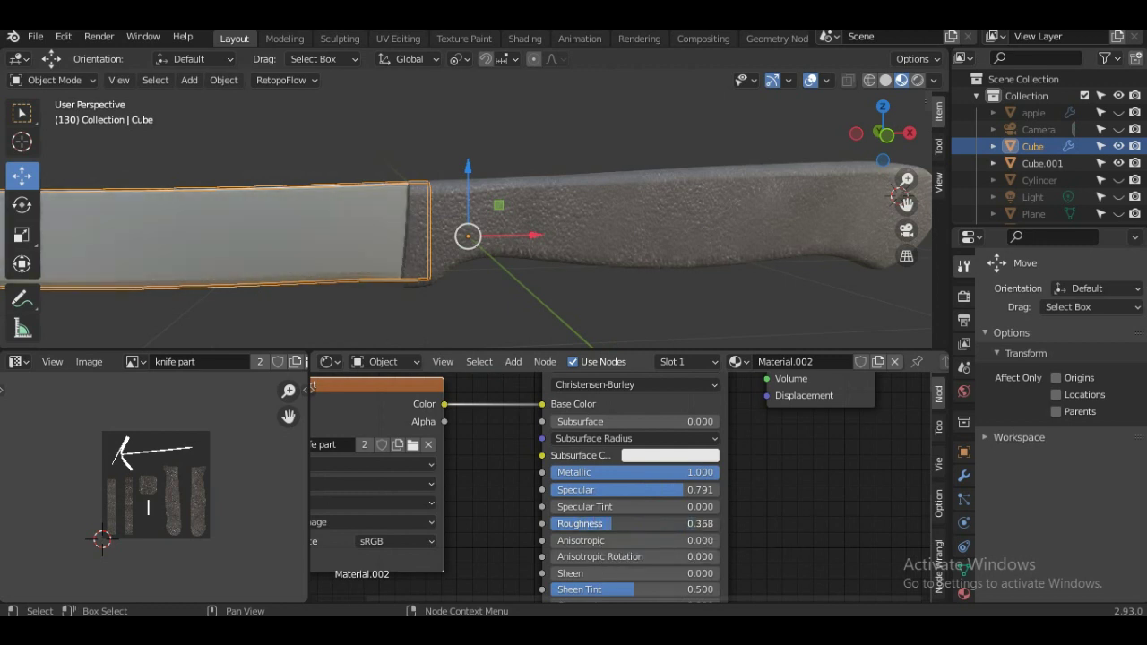
{"action": "left_click", "coordinate": [519, 299]}
{"action": "mouse_move", "coordinate": [445, 281]}
{"action": "middle_mouse_down"}
{"action": "mouse_move", "coordinate": [530, 270]}
{"action": "mouse_move", "coordinate": [640, 290]}
{"action": "mouse_move", "coordinate": [426, 283]}
{"action": "middle_mouse_up"}
{"action": "scroll", "coordinate": [508, 256], "scroll_direction": "up", "scroll_amount": 3}
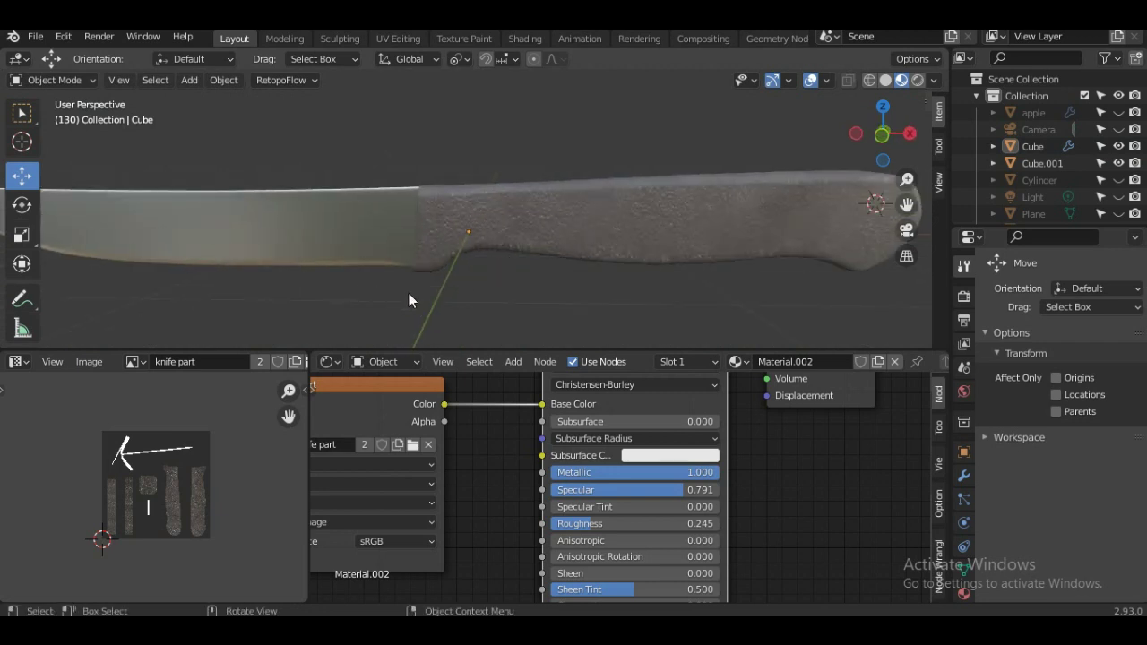
{"action": "scroll", "coordinate": [406, 270], "scroll_direction": "down", "scroll_amount": 2}
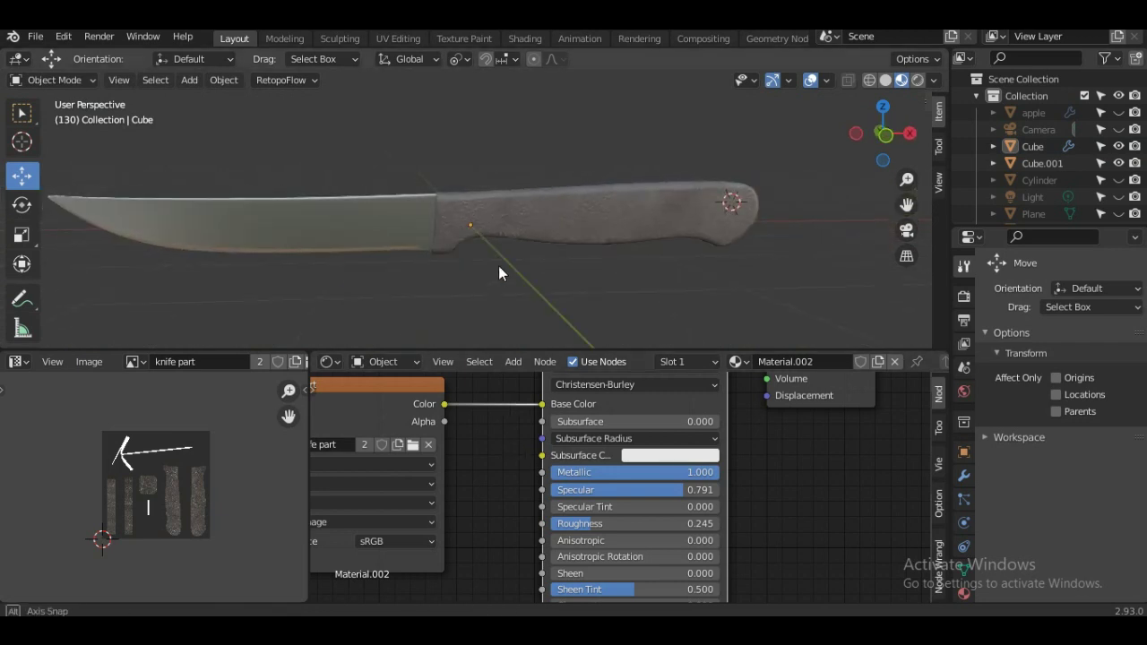
Give the handle's material Specular 0.755 and Roughness 1.000, then deselect the handle.
{"action": "left_click", "coordinate": [552, 219]}
{"action": "scroll", "coordinate": [544, 229], "scroll_direction": "up", "scroll_amount": 3}
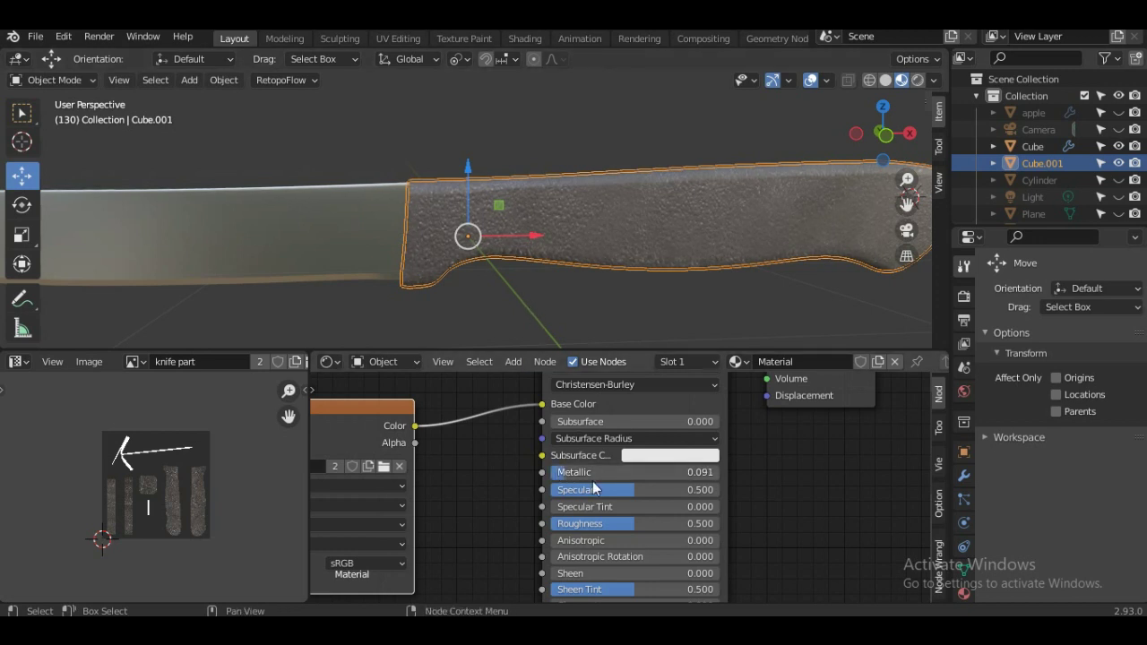
{"action": "left_click_drag", "start_coordinate": [595, 489], "coordinate": [719, 523]}
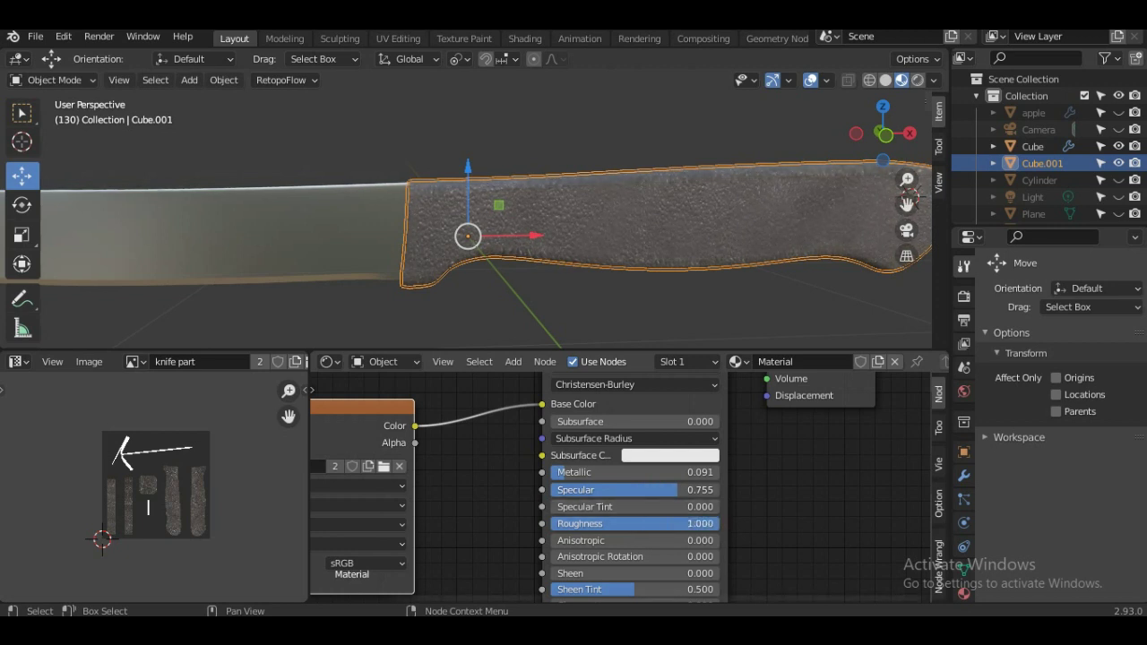
{"action": "left_click", "coordinate": [552, 300]}
{"action": "scroll", "coordinate": [552, 295], "scroll_direction": "down", "scroll_amount": 3}
{"action": "mouse_move", "coordinate": [563, 291]}
{"action": "middle_mouse_down"}
{"action": "mouse_move", "coordinate": [746, 321]}
{"action": "mouse_move", "coordinate": [570, 285]}
{"action": "mouse_move", "coordinate": [586, 283]}
{"action": "mouse_move", "coordinate": [578, 296]}
{"action": "mouse_move", "coordinate": [593, 295]}
{"action": "mouse_move", "coordinate": [589, 276]}
{"action": "middle_mouse_up"}
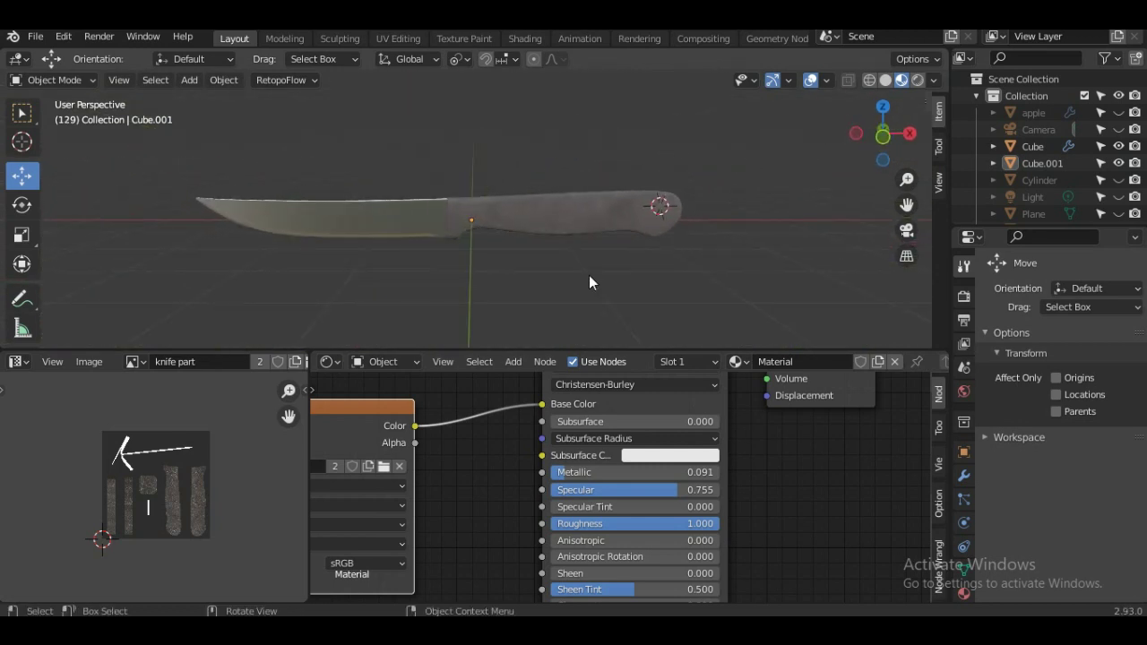
Join the blade and handle with Ctrl+J into the single object Cube.001.
{"action": "left_click", "coordinate": [365, 216]}
{"action": "left_click", "coordinate": [556, 219], "text": "shift"}
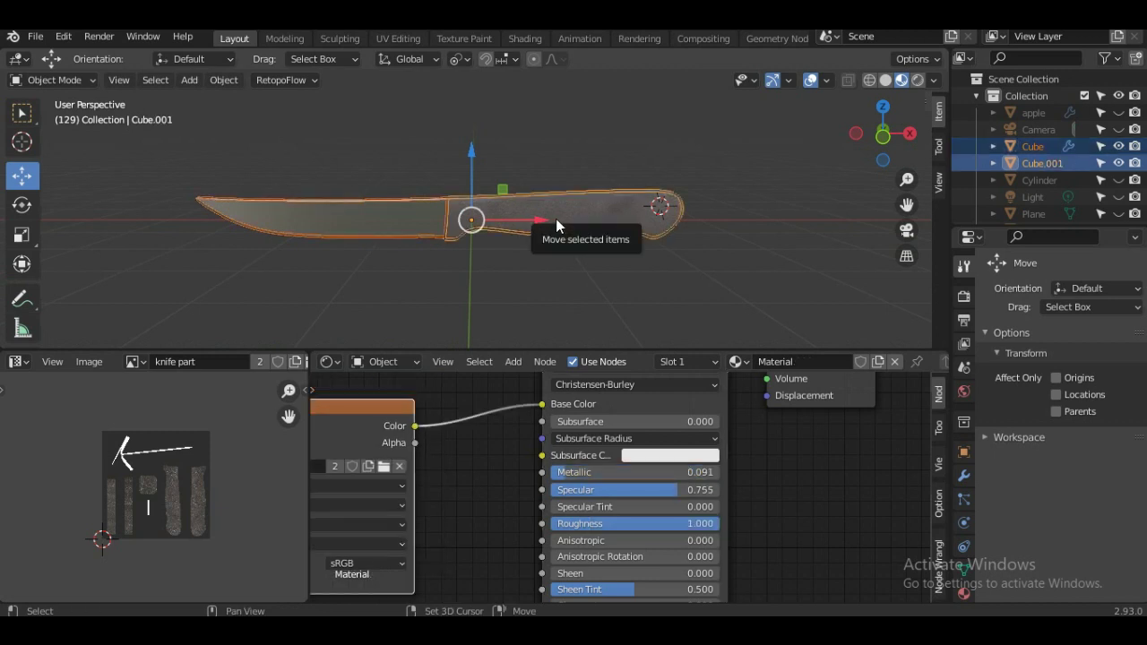
{"action": "key", "text": "ctrl+j"}
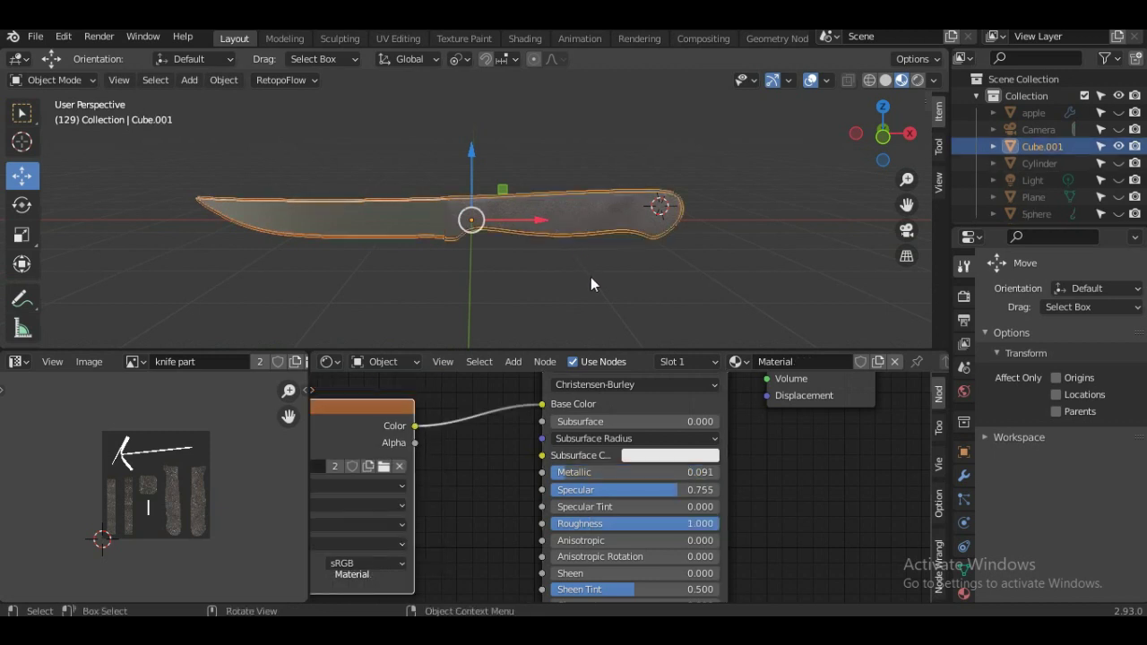
{"action": "left_click", "coordinate": [477, 274]}
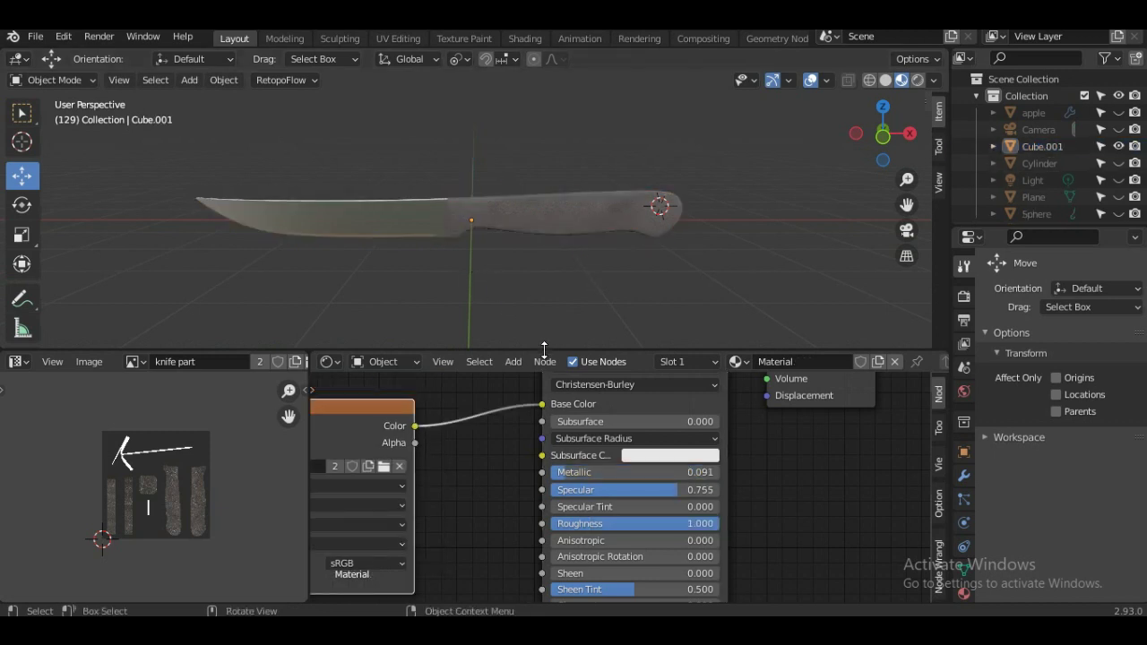
{"action": "left_click_drag", "start_coordinate": [537, 350], "coordinate": [525, 439]}
{"action": "mouse_move", "coordinate": [521, 341]}
{"action": "middle_mouse_down"}
{"action": "mouse_move", "coordinate": [489, 265]}
{"action": "mouse_move", "coordinate": [530, 284]}
{"action": "mouse_move", "coordinate": [424, 295]}
{"action": "mouse_move", "coordinate": [474, 327]}
{"action": "middle_mouse_up"}
{"action": "scroll", "coordinate": [496, 339], "scroll_direction": "down", "scroll_amount": 1}
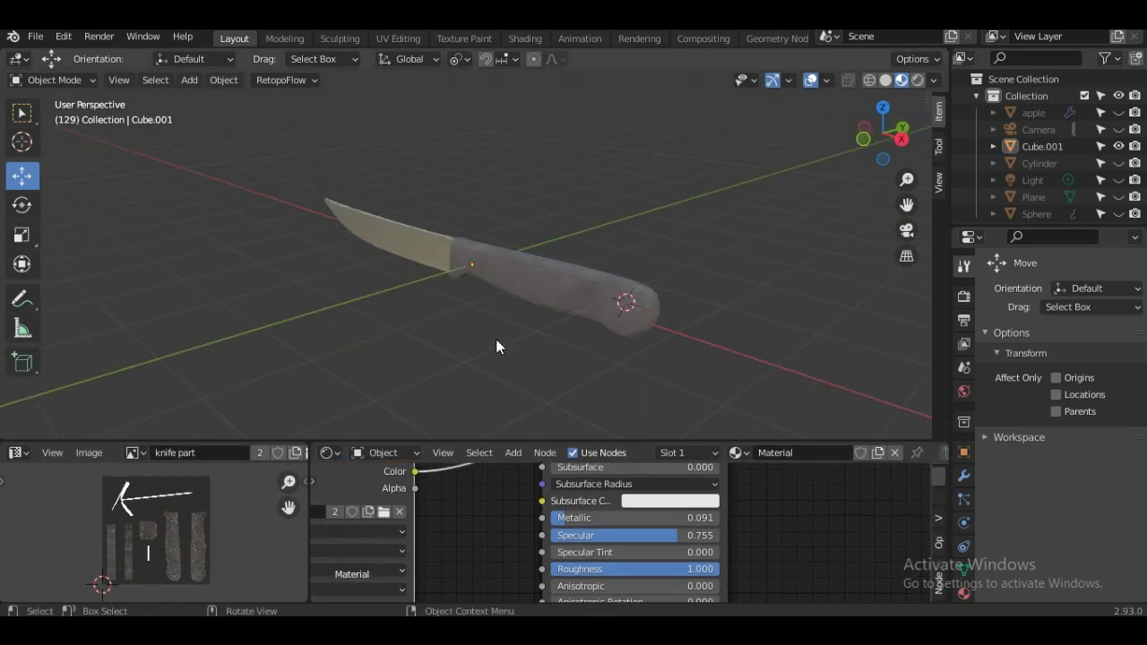
{"action": "scroll", "coordinate": [484, 328], "scroll_direction": "down", "scroll_amount": 1}
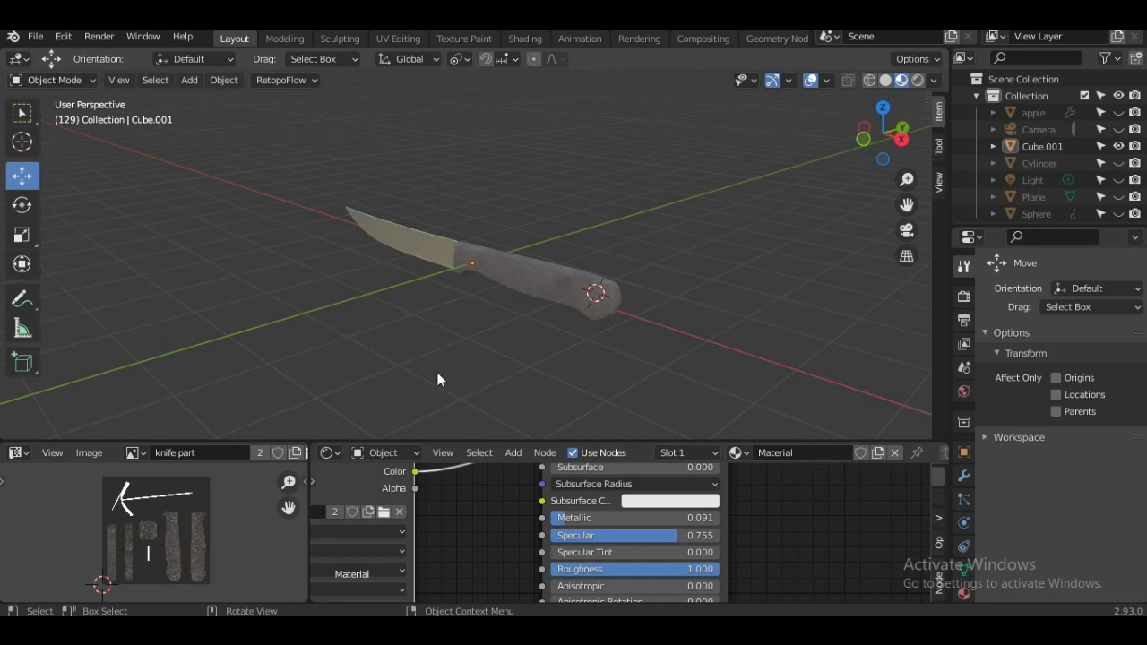
Unhide all scene objects with Alt+H and select the knife.
{"action": "key", "text": "alt+h"}
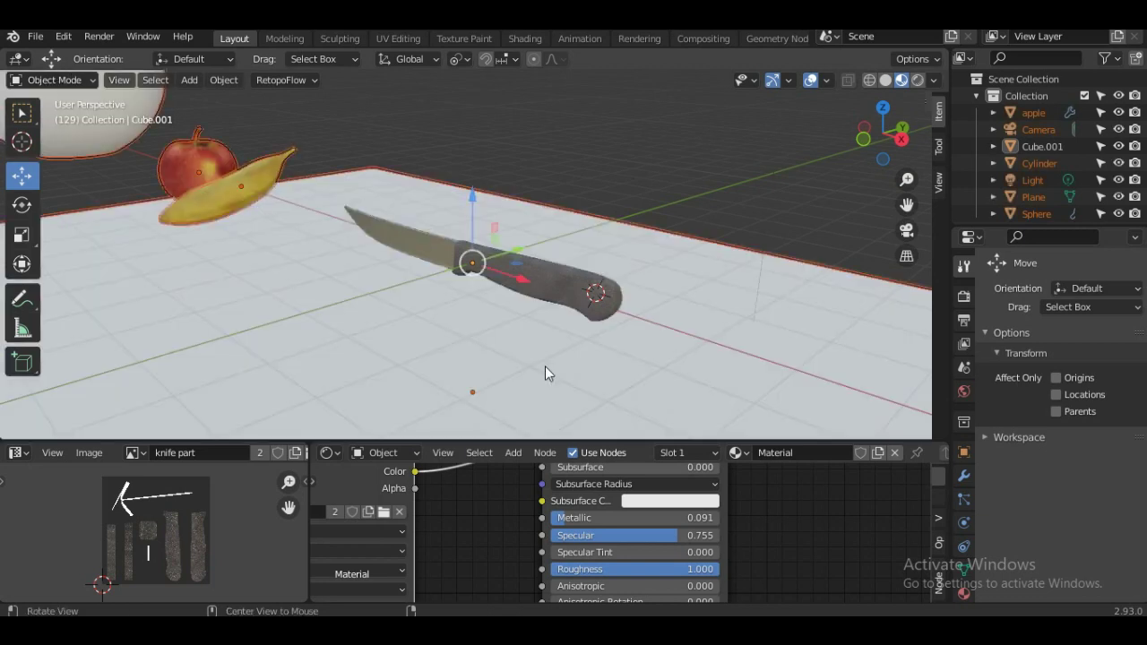
{"action": "scroll", "coordinate": [545, 366], "scroll_direction": "down", "scroll_amount": 4}
{"action": "scroll", "coordinate": [708, 240], "scroll_direction": "up", "scroll_amount": 2}
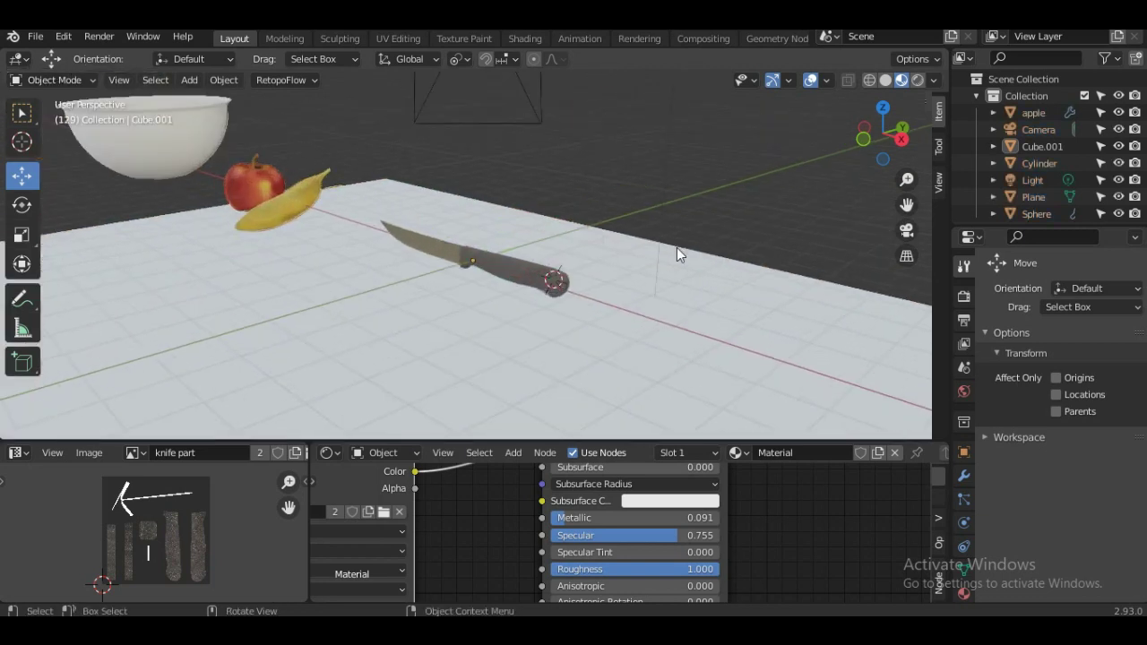
{"action": "scroll", "coordinate": [556, 269], "scroll_direction": "up", "scroll_amount": 1}
{"action": "left_click", "coordinate": [494, 280]}
{"action": "scroll", "coordinate": [501, 276], "scroll_direction": "up", "scroll_amount": 2}
{"action": "middle_click_drag", "start_coordinate": [507, 282], "coordinate": [577, 275]}
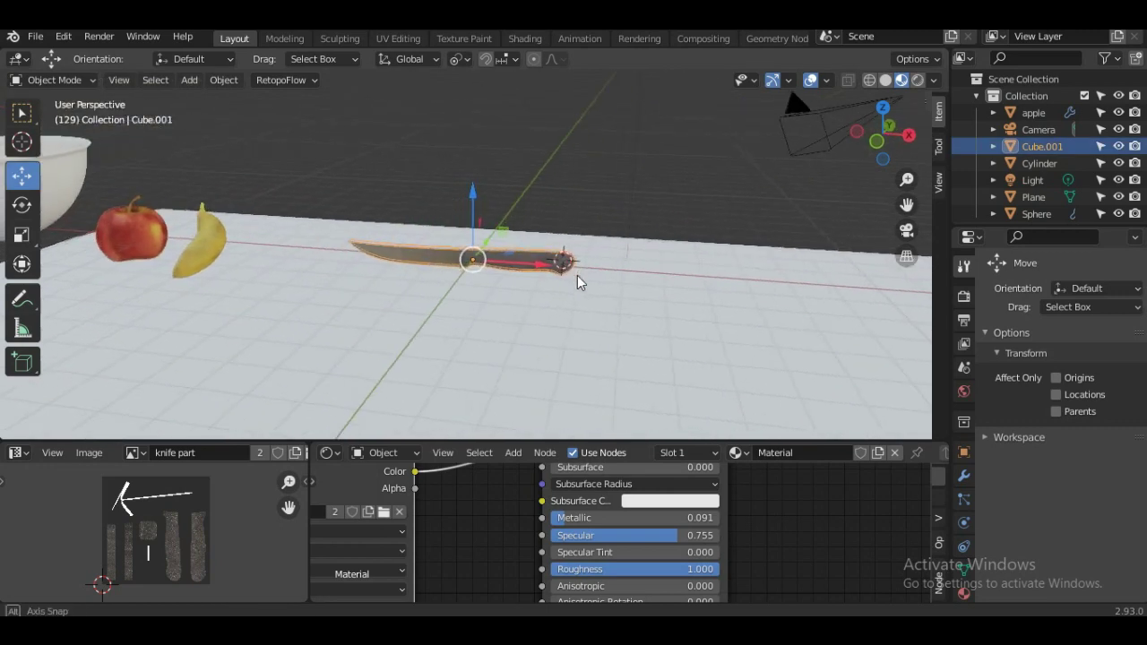
{"action": "scroll", "coordinate": [556, 276], "scroll_direction": "down", "scroll_amount": 3}
{"action": "scroll", "coordinate": [516, 284], "scroll_direction": "up", "scroll_amount": 3}
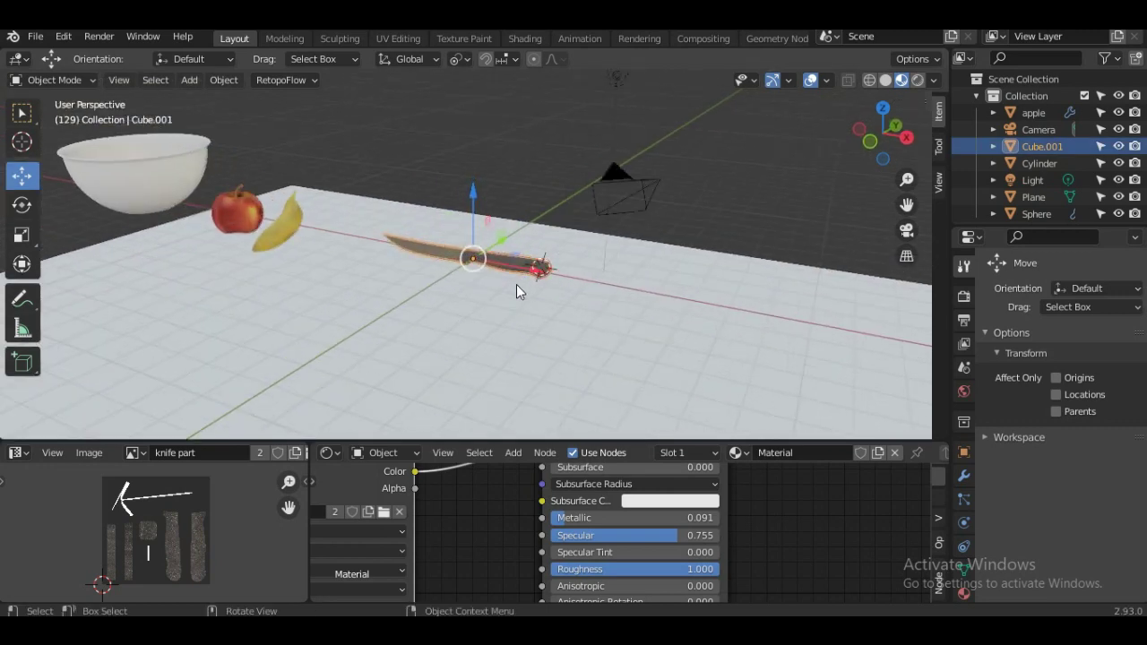
Move the knife 7.9443 m along the X axis.
{"action": "key", "text": "g"}
{"action": "key", "text": "x"}
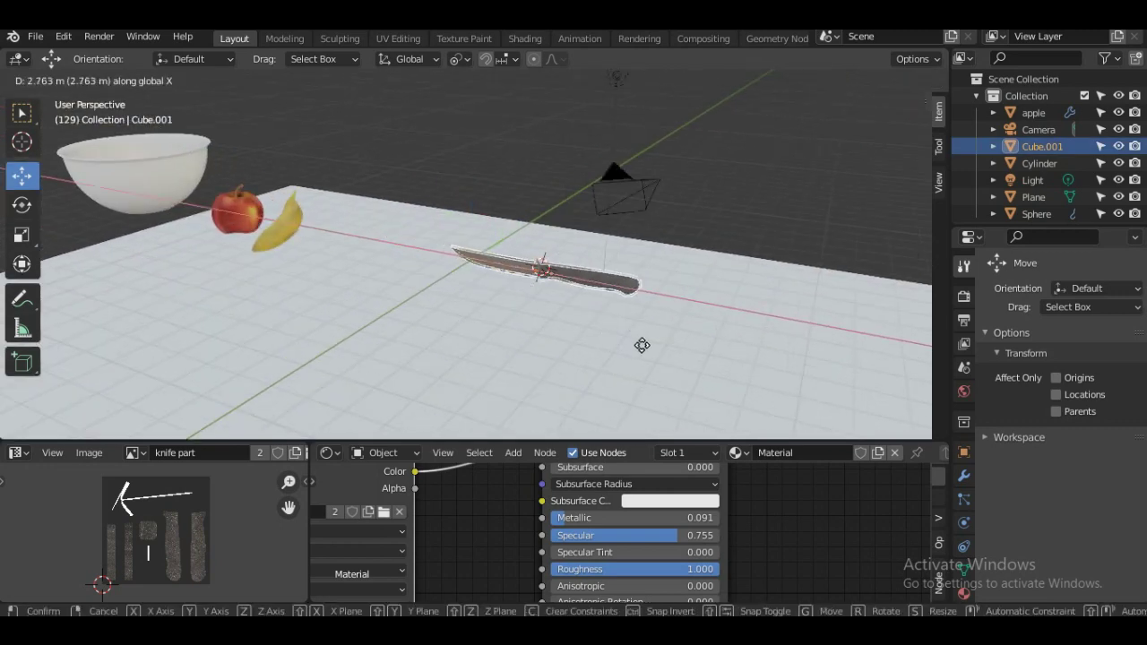
{"action": "left_click", "coordinate": [763, 373]}
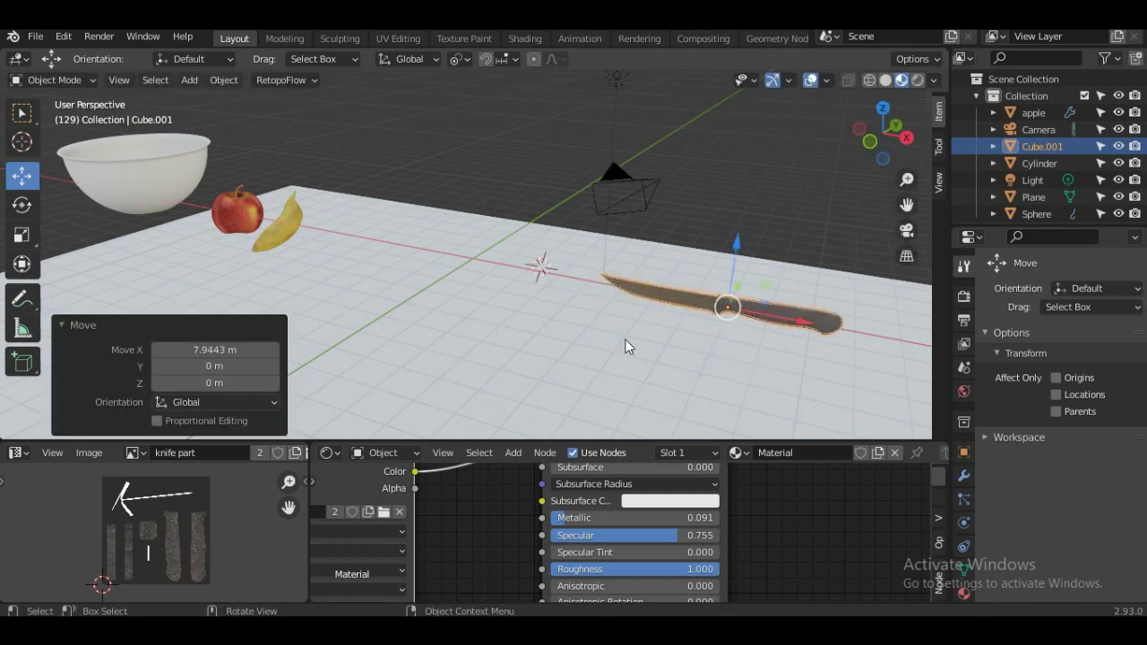
{"action": "left_click", "coordinate": [503, 179]}
{"action": "left_click", "coordinate": [156, 180]}
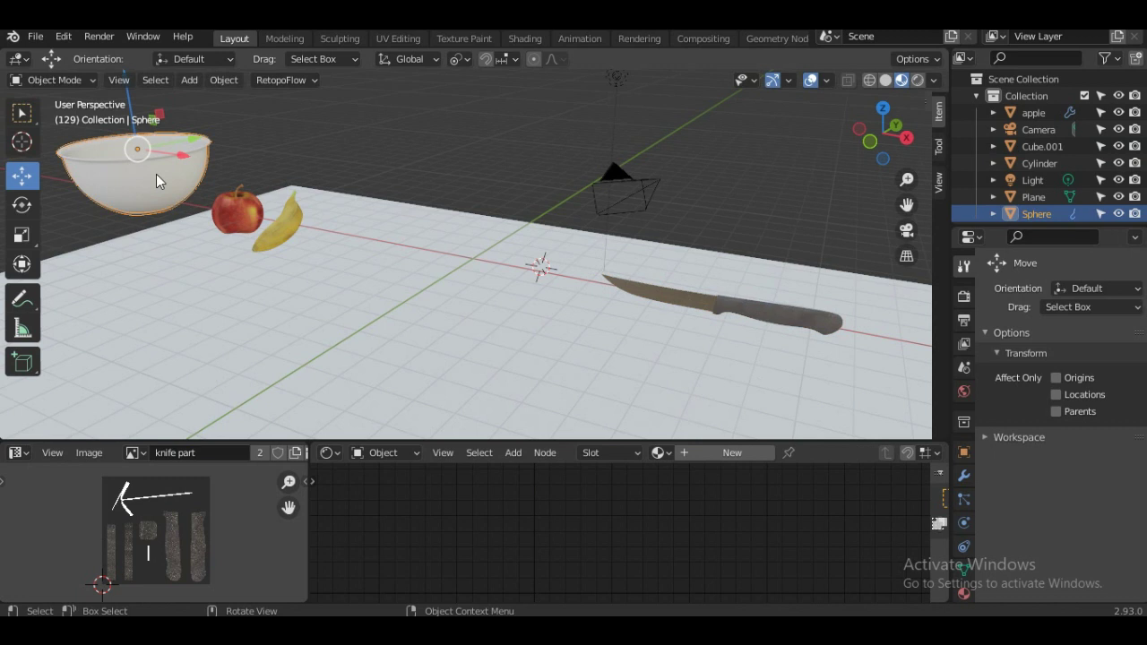
Set the bowl's origin to Center of Mass (Surface) and snap it to the cursor.
{"action": "right_click", "coordinate": [156, 180]}
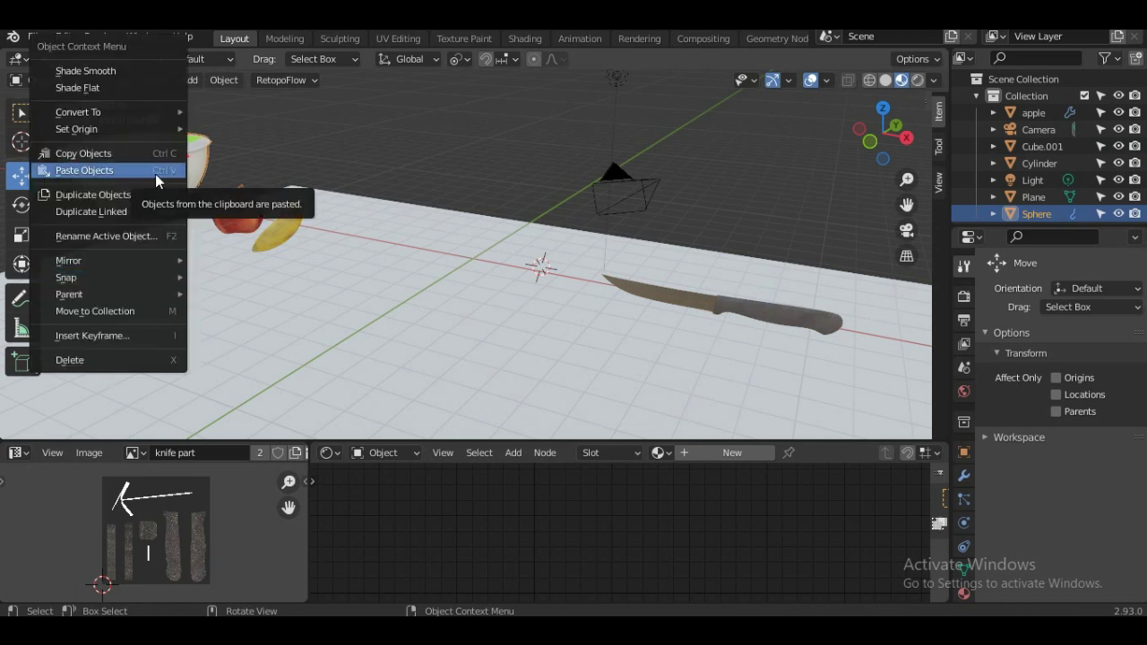
{"action": "mouse_move", "coordinate": [77, 129]}
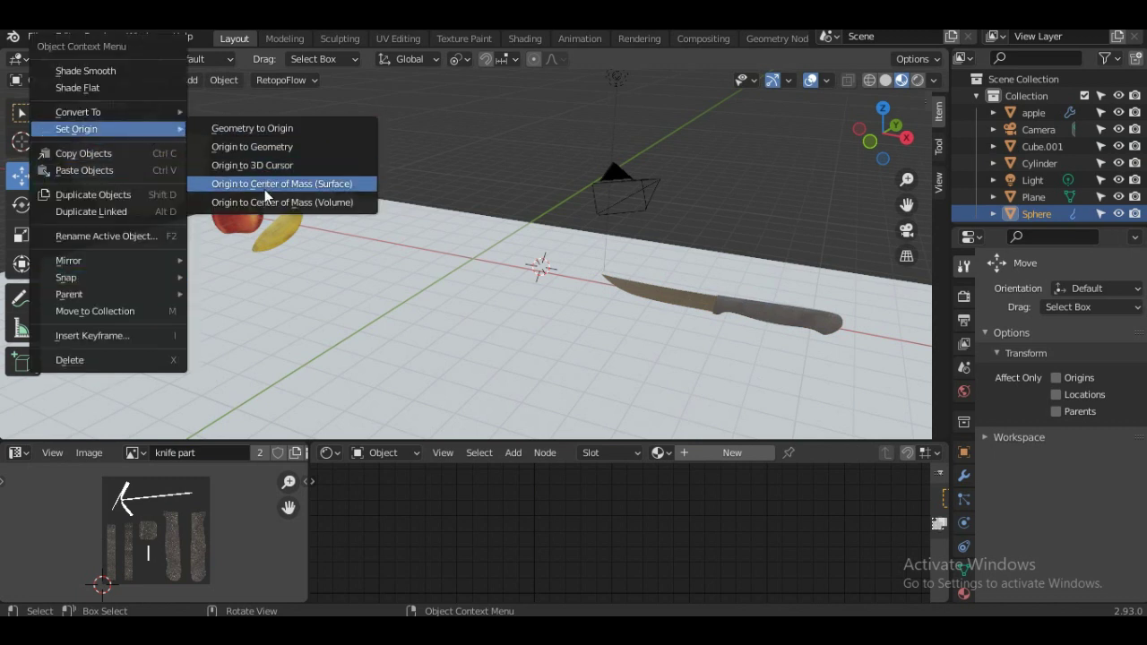
{"action": "left_click", "coordinate": [304, 183]}
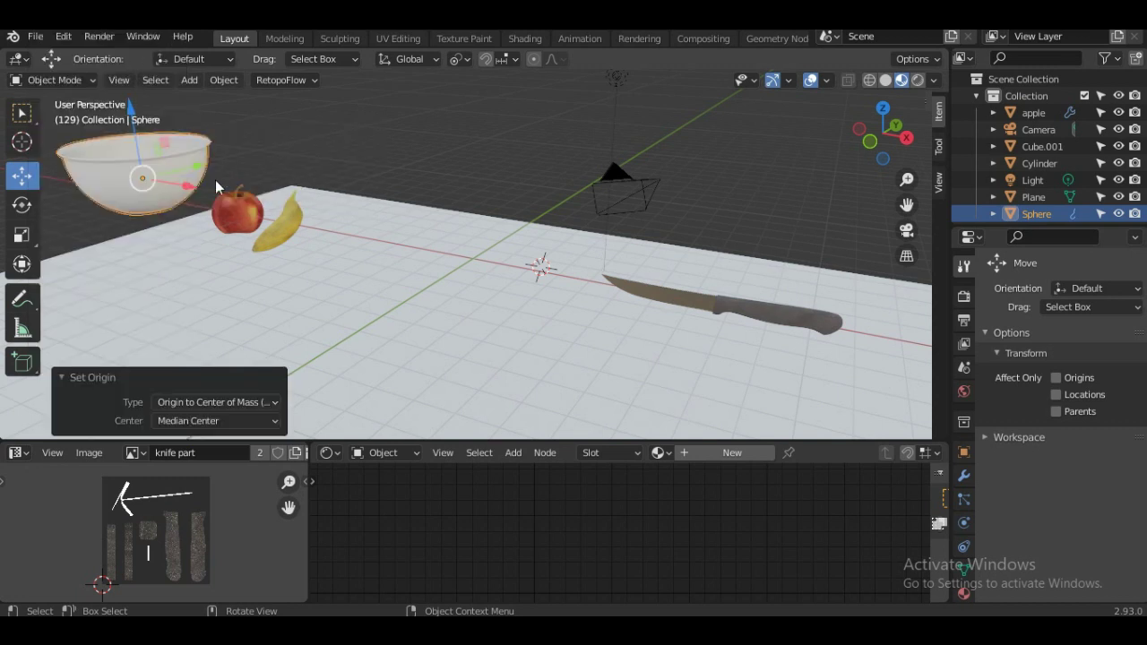
{"action": "right_click", "coordinate": [157, 171]}
{"action": "mouse_move", "coordinate": [107, 319]}
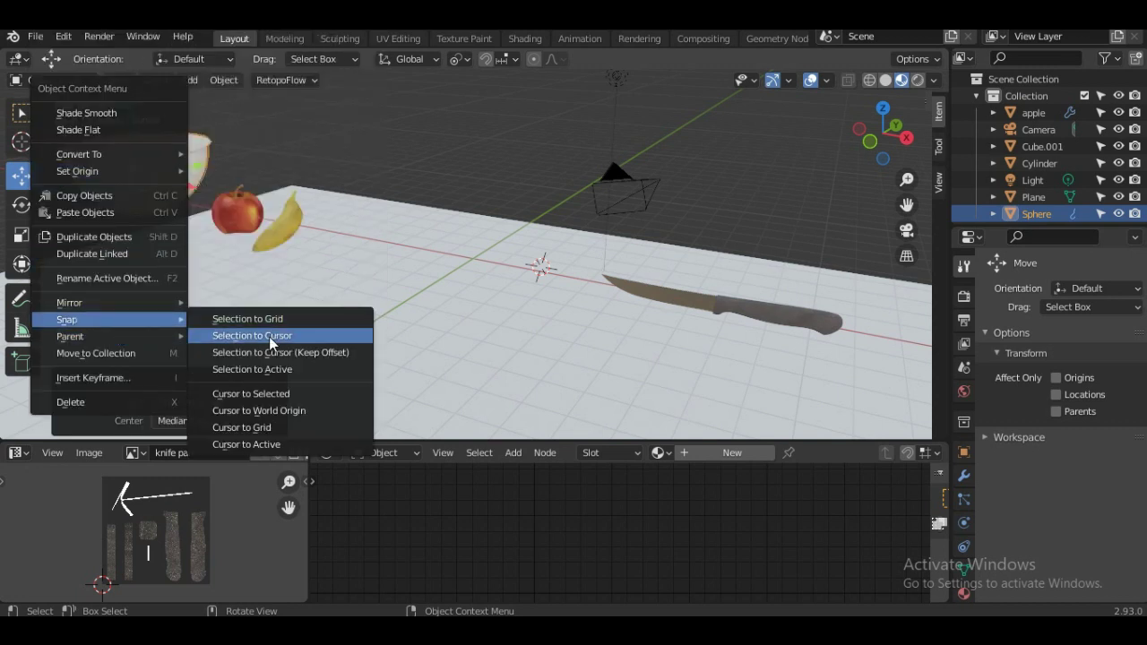
{"action": "left_click", "coordinate": [261, 335]}
{"action": "scroll", "coordinate": [393, 311], "scroll_direction": "up", "scroll_amount": 2}
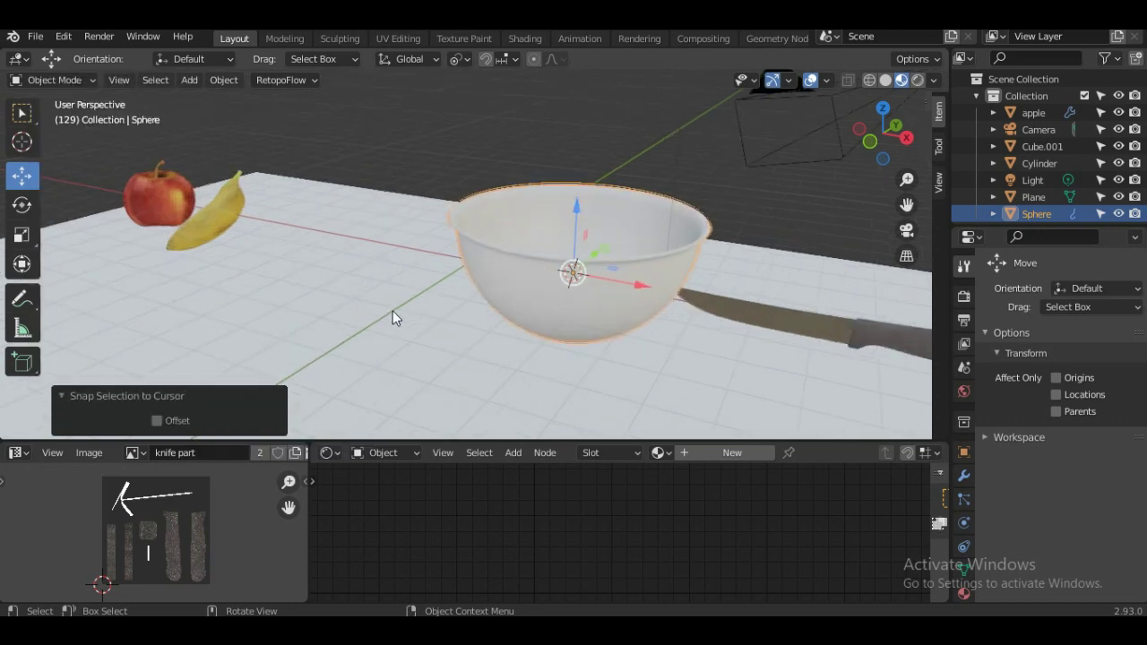
{"action": "scroll", "coordinate": [490, 288], "scroll_direction": "up", "scroll_amount": 1}
{"action": "mouse_move", "coordinate": [490, 289]}
{"action": "middle_mouse_down"}
{"action": "mouse_move", "coordinate": [539, 275]}
{"action": "mouse_move", "coordinate": [539, 292]}
{"action": "middle_mouse_up"}
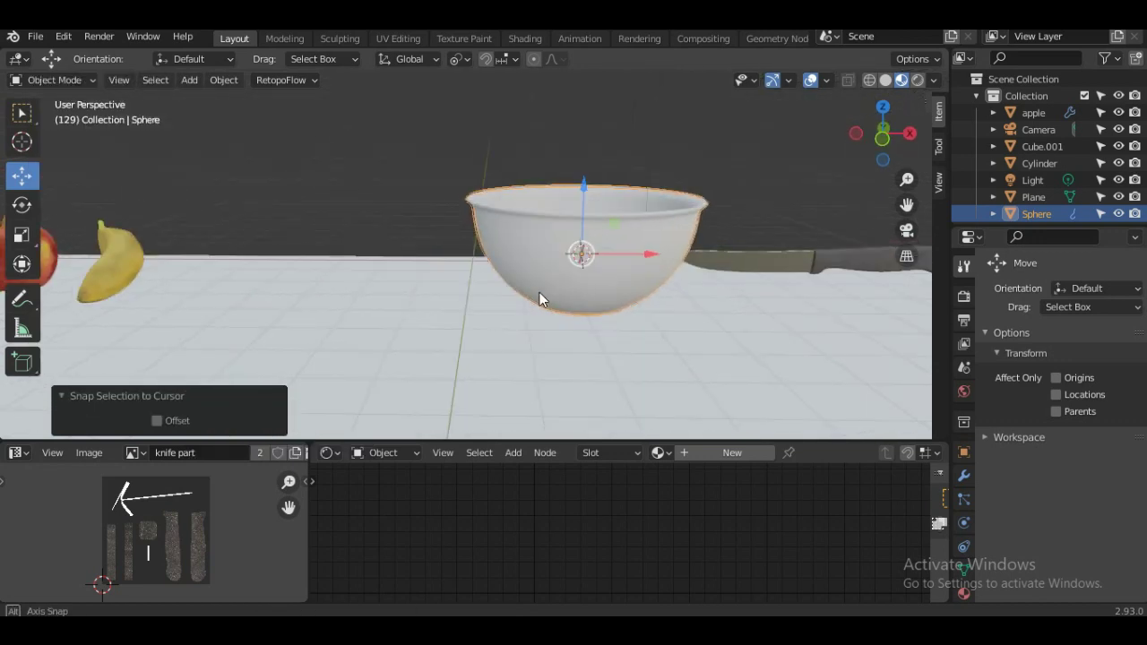
Snap the 3D cursor to the world origin and the bowl onto the cursor.
{"action": "right_click", "coordinate": [611, 326]}
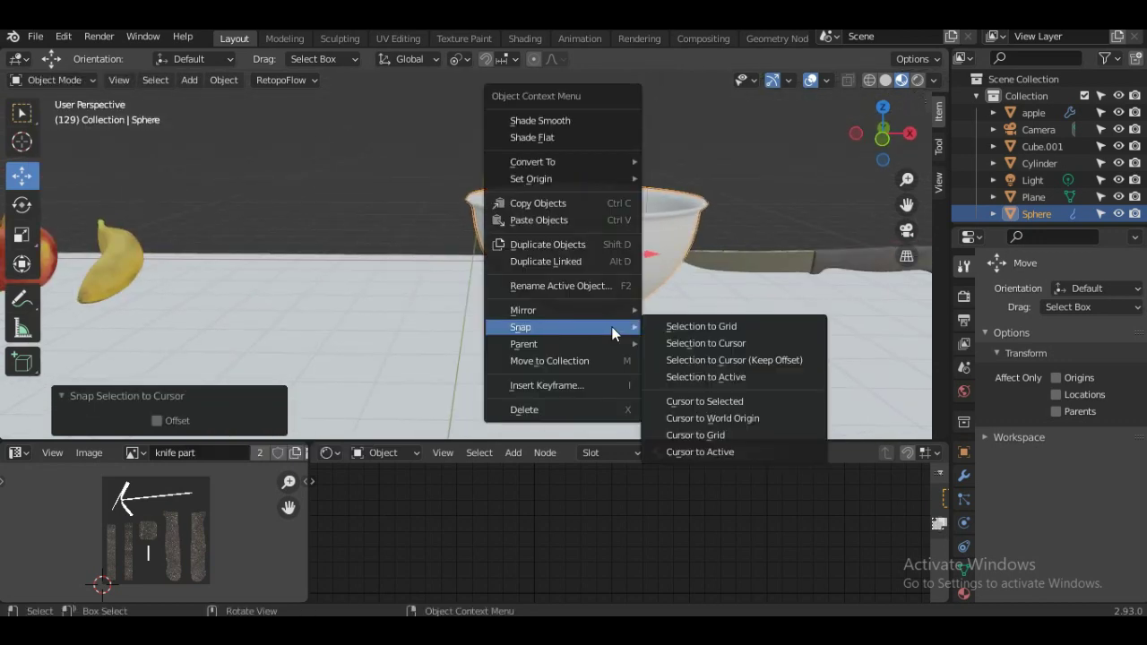
{"action": "left_click", "coordinate": [713, 422]}
{"action": "right_click", "coordinate": [608, 245]}
{"action": "mouse_move", "coordinate": [518, 276]}
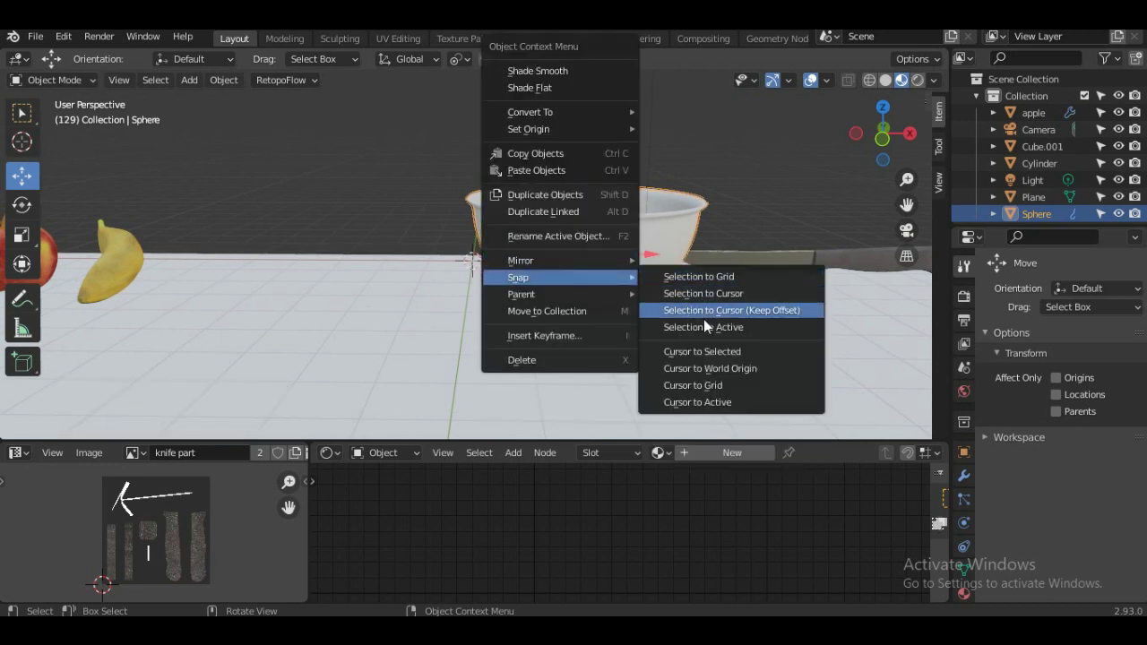
{"action": "left_click", "coordinate": [704, 294]}
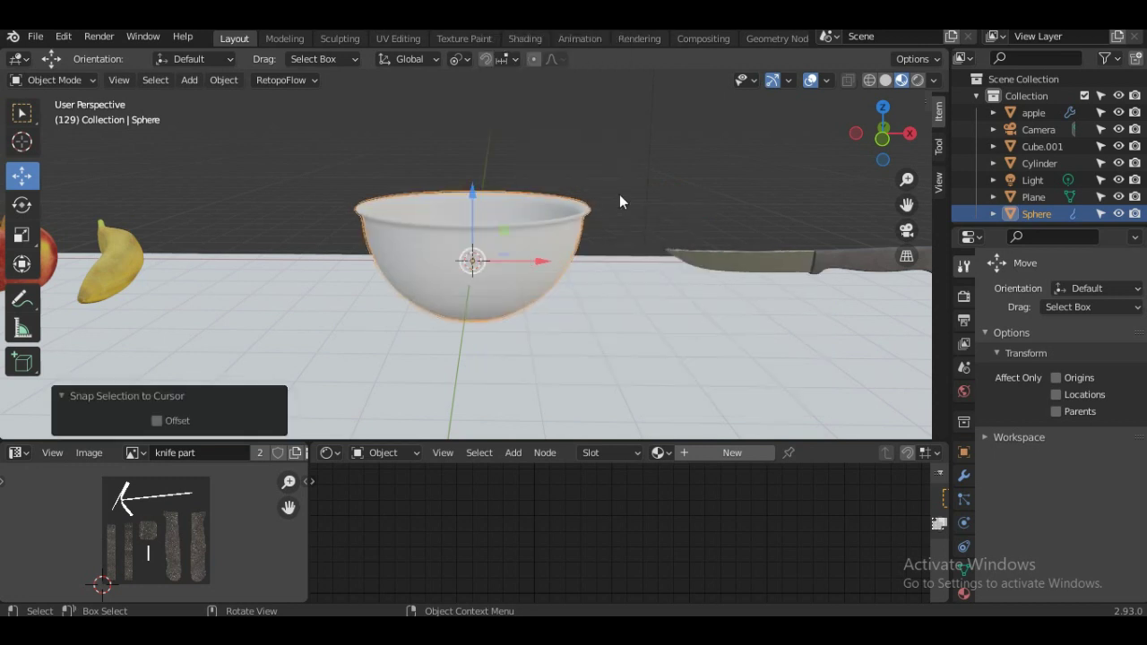
{"action": "left_click", "coordinate": [590, 244]}
{"action": "mouse_move", "coordinate": [590, 243]}
{"action": "middle_mouse_down"}
{"action": "mouse_move", "coordinate": [569, 239]}
{"action": "mouse_move", "coordinate": [568, 278]}
{"action": "middle_mouse_up"}
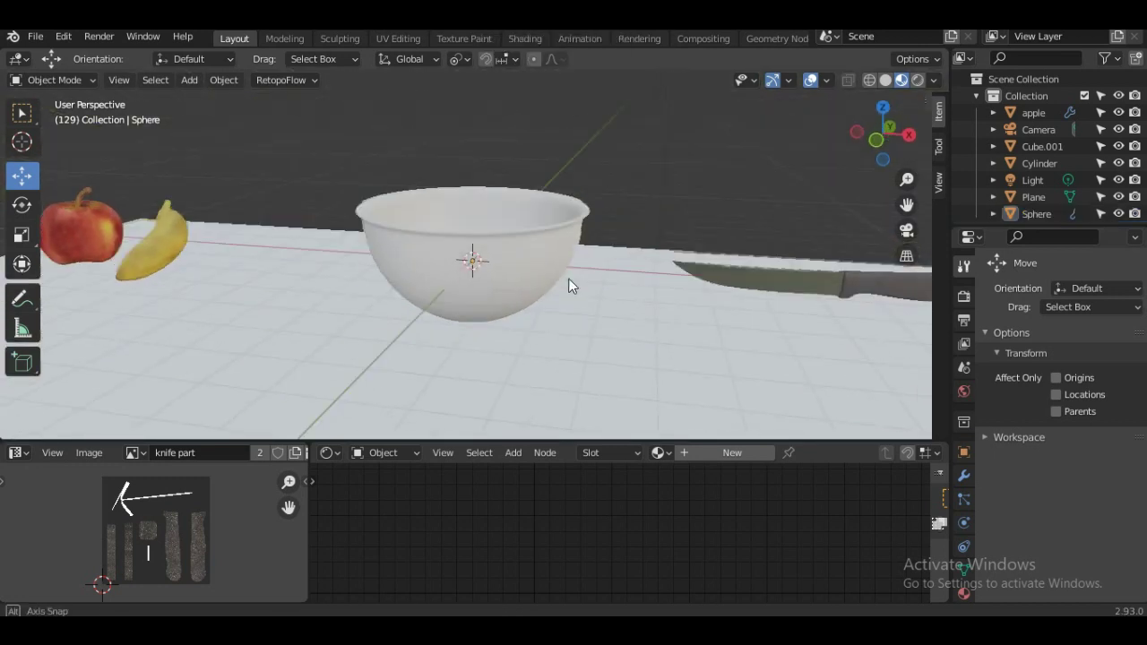
{"action": "left_click", "coordinate": [500, 275]}
{"action": "scroll", "coordinate": [497, 288], "scroll_direction": "up", "scroll_amount": 2}
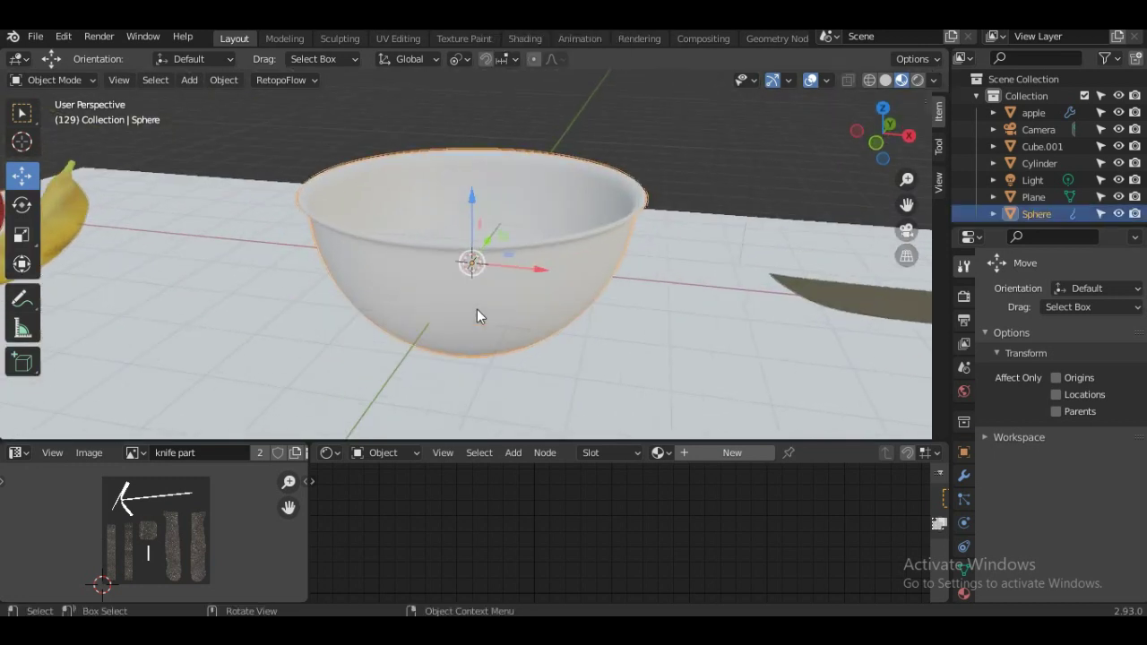
{"action": "middle_click_drag", "start_coordinate": [477, 309], "coordinate": [511, 296]}
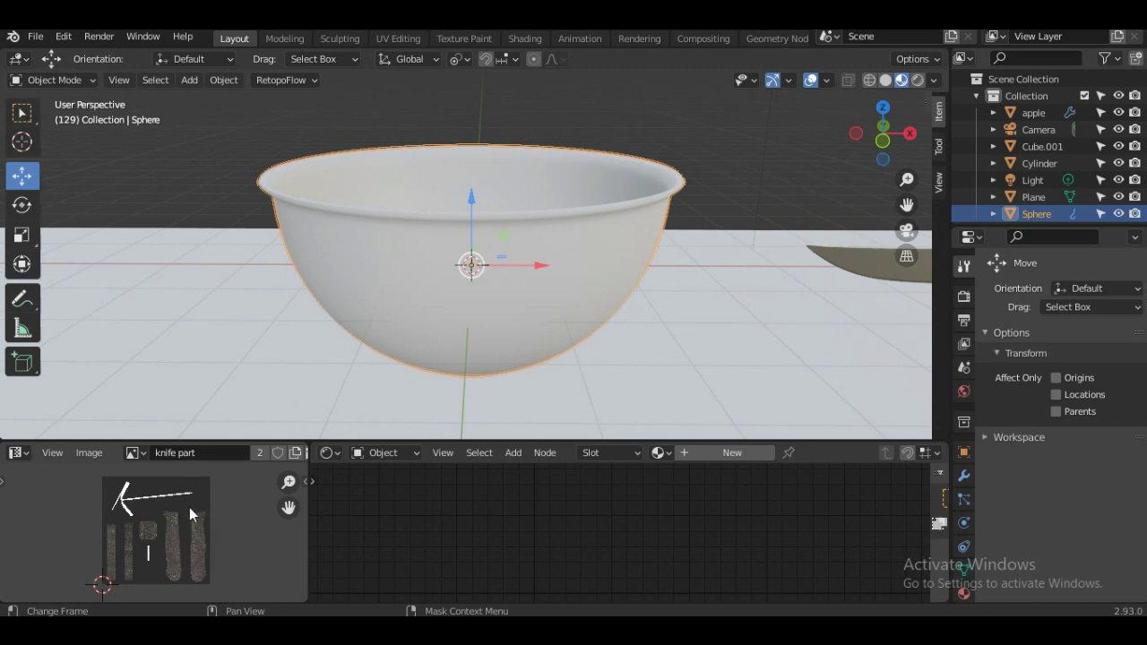
{"action": "scroll", "coordinate": [506, 328], "scroll_direction": "down", "scroll_amount": 3}
{"action": "mouse_move", "coordinate": [523, 295]}
{"action": "middle_mouse_down"}
{"action": "mouse_move", "coordinate": [488, 248]}
{"action": "mouse_move", "coordinate": [558, 251]}
{"action": "middle_mouse_up"}
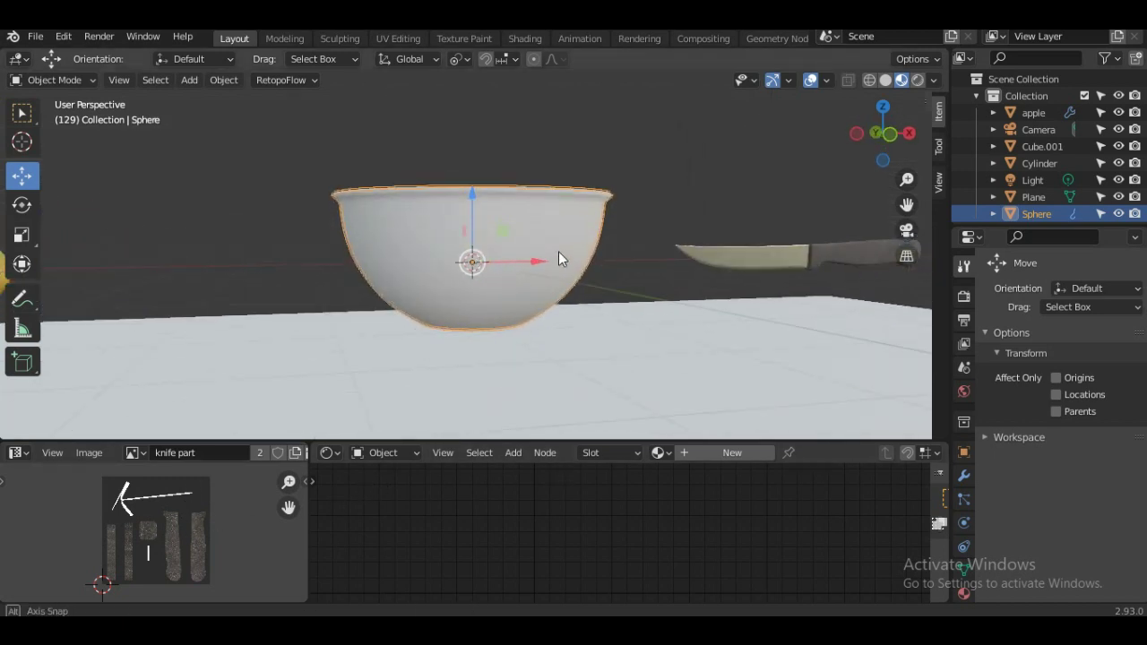
Create a new material for the bowl and name it 'bowl'.
{"action": "left_click", "coordinate": [700, 455]}
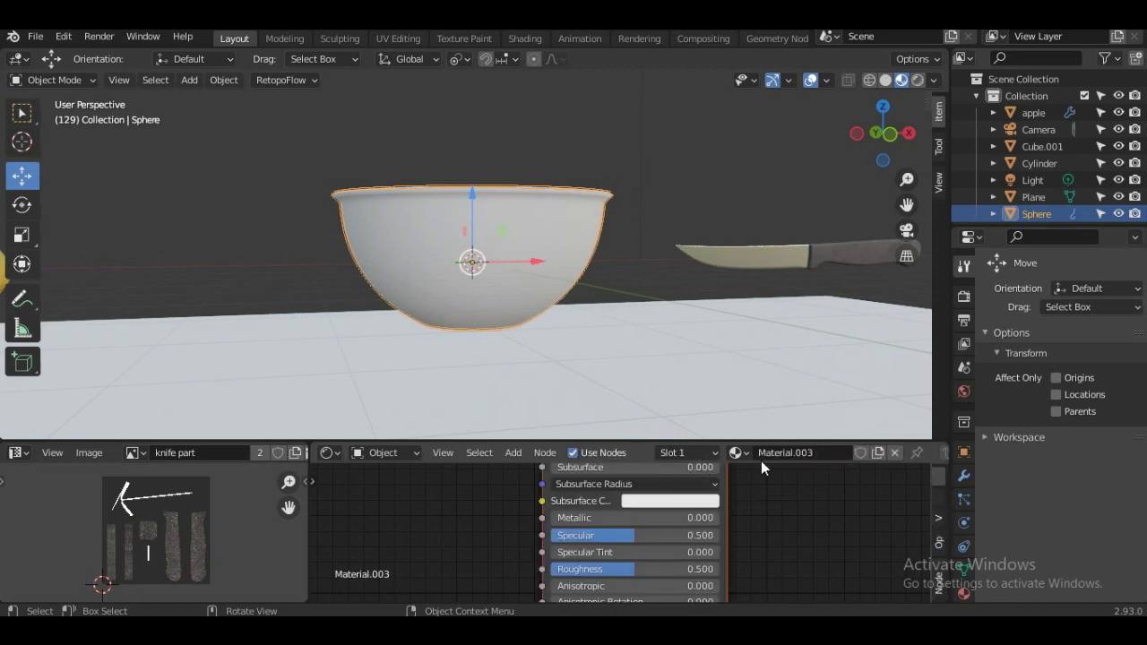
{"action": "left_click", "coordinate": [825, 454]}
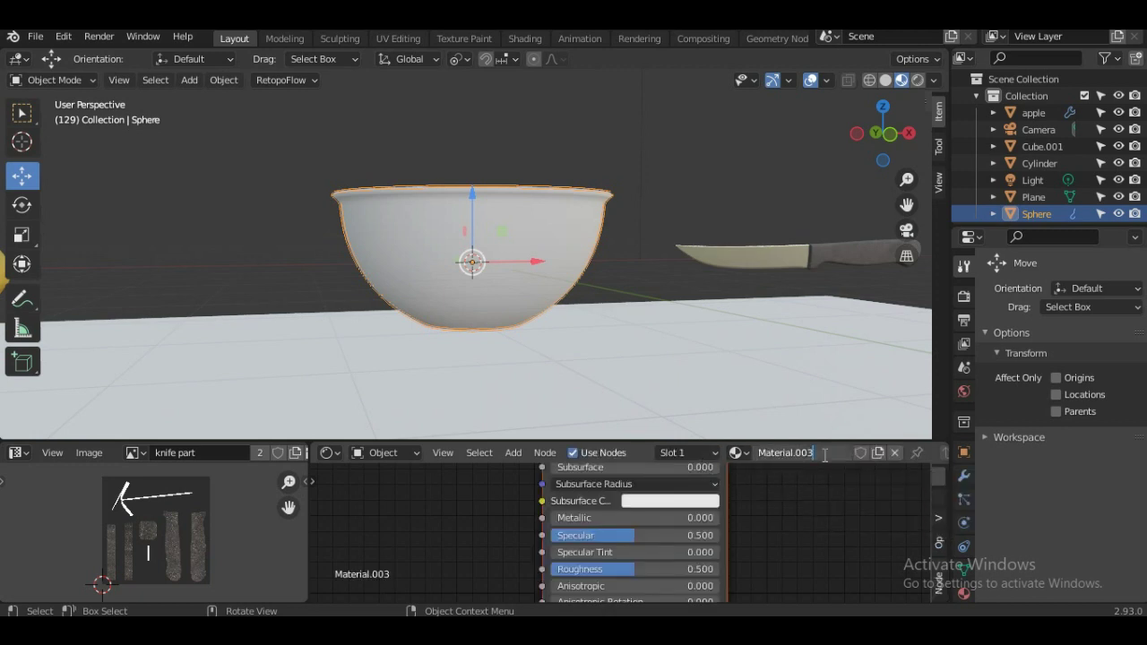
{"action": "key", "text": "ctrl+a"}
{"action": "type", "text": "bo"}
{"action": "key", "text": "Return"}
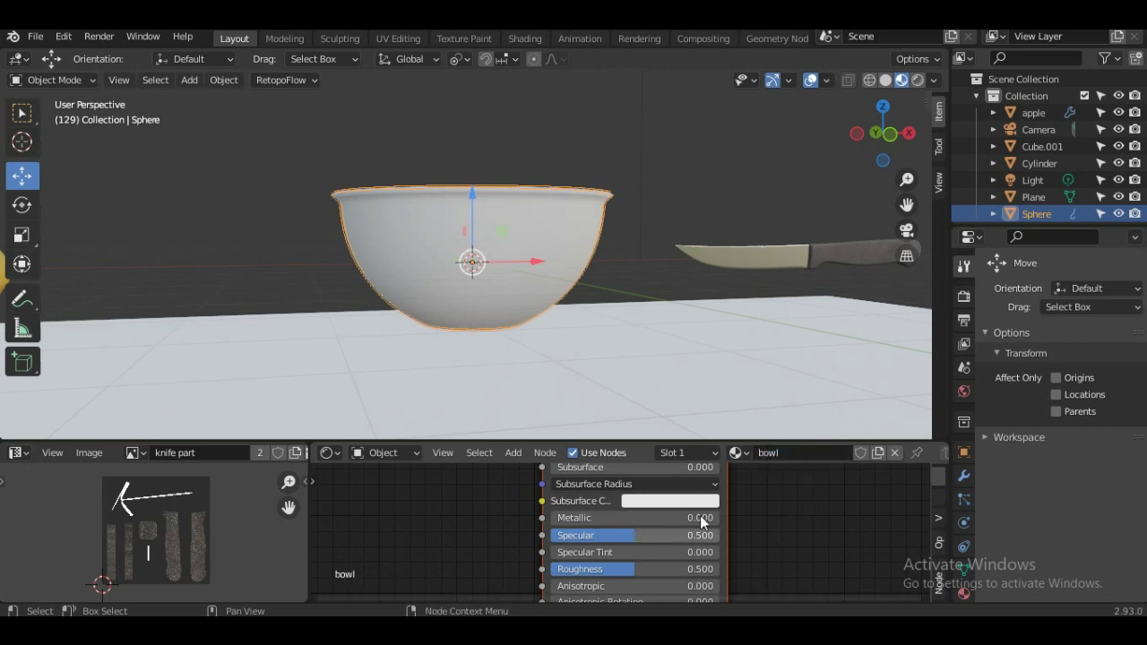
{"action": "scroll", "coordinate": [764, 503], "scroll_direction": "down", "scroll_amount": 1}
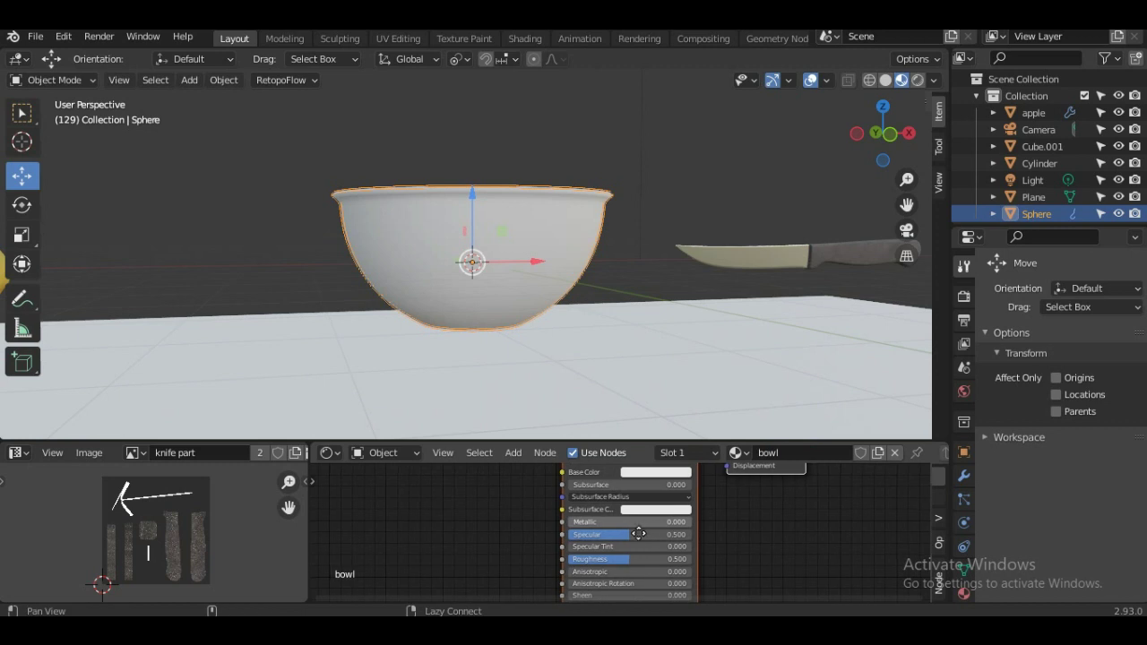
{"action": "scroll", "coordinate": [641, 525], "scroll_direction": "down", "scroll_amount": 2}
{"action": "mouse_move", "coordinate": [526, 260]}
{"action": "middle_mouse_down"}
{"action": "mouse_move", "coordinate": [500, 285]}
{"action": "mouse_move", "coordinate": [526, 278]}
{"action": "middle_mouse_up"}
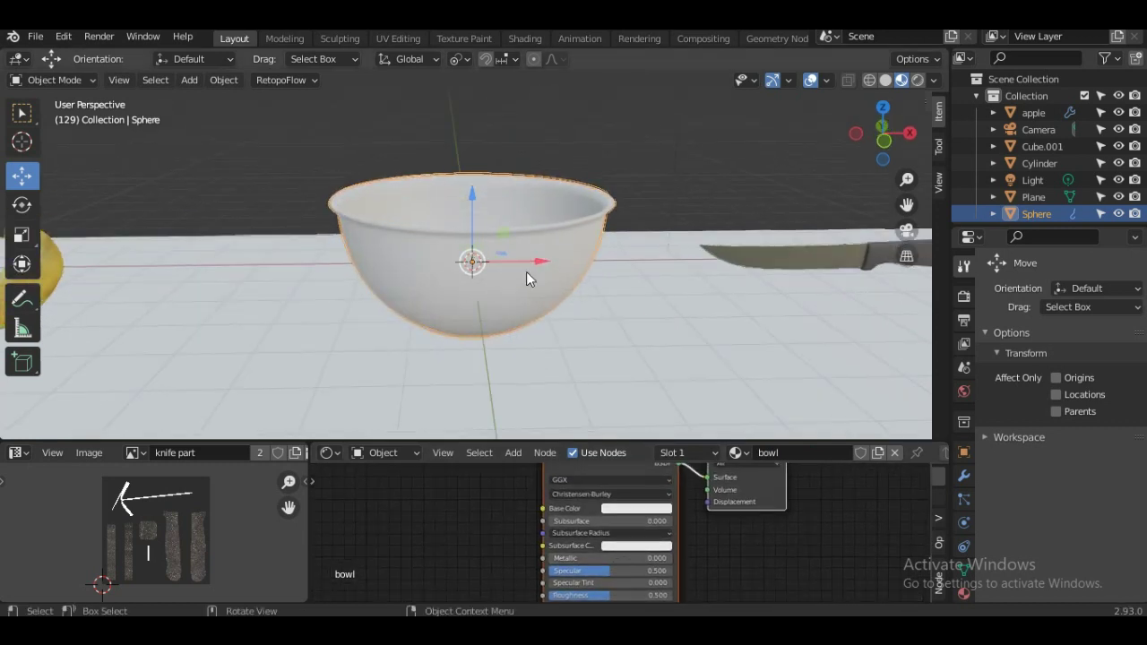
{"action": "scroll", "coordinate": [542, 412], "scroll_direction": "up", "scroll_amount": 1}
{"action": "scroll", "coordinate": [546, 417], "scroll_direction": "up", "scroll_amount": 1}
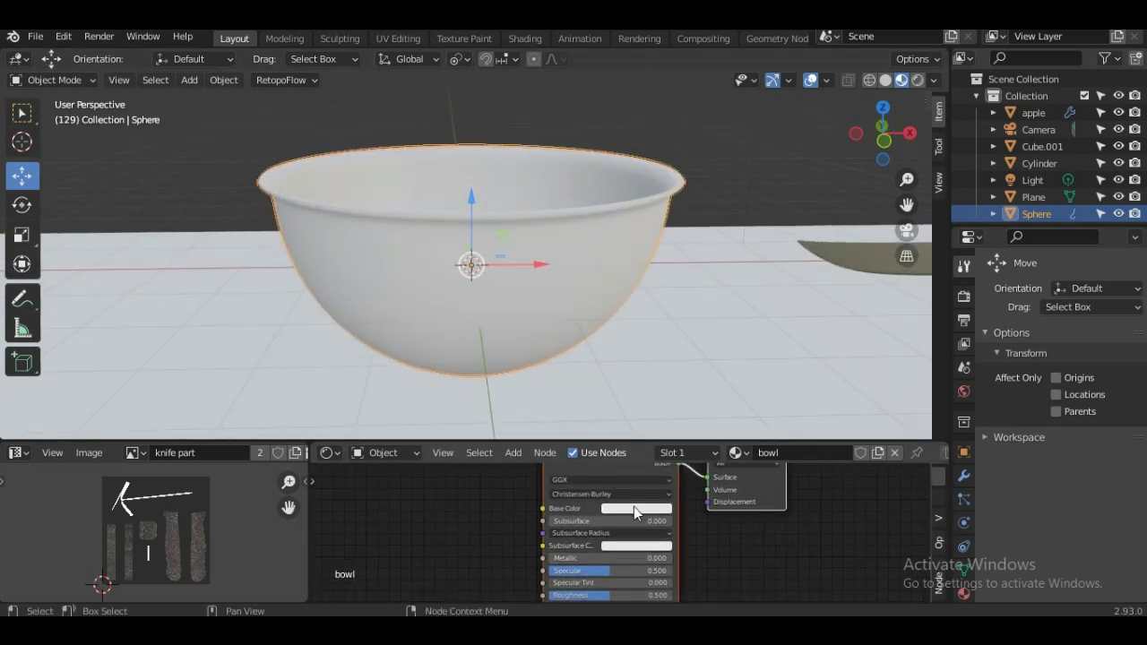
Lighten the bowl's base colour and set Metallic 1.0, Specular about 0.93, and low Roughness.
{"action": "left_click", "coordinate": [630, 510]}
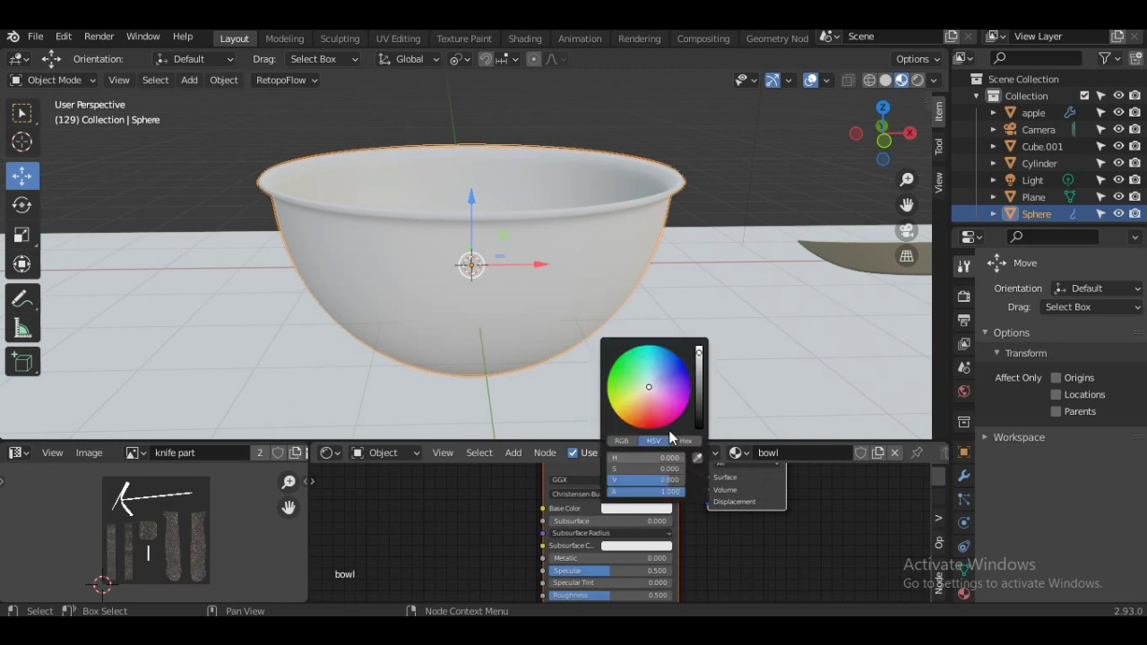
{"action": "left_click_drag", "start_coordinate": [699, 354], "coordinate": [699, 360]}
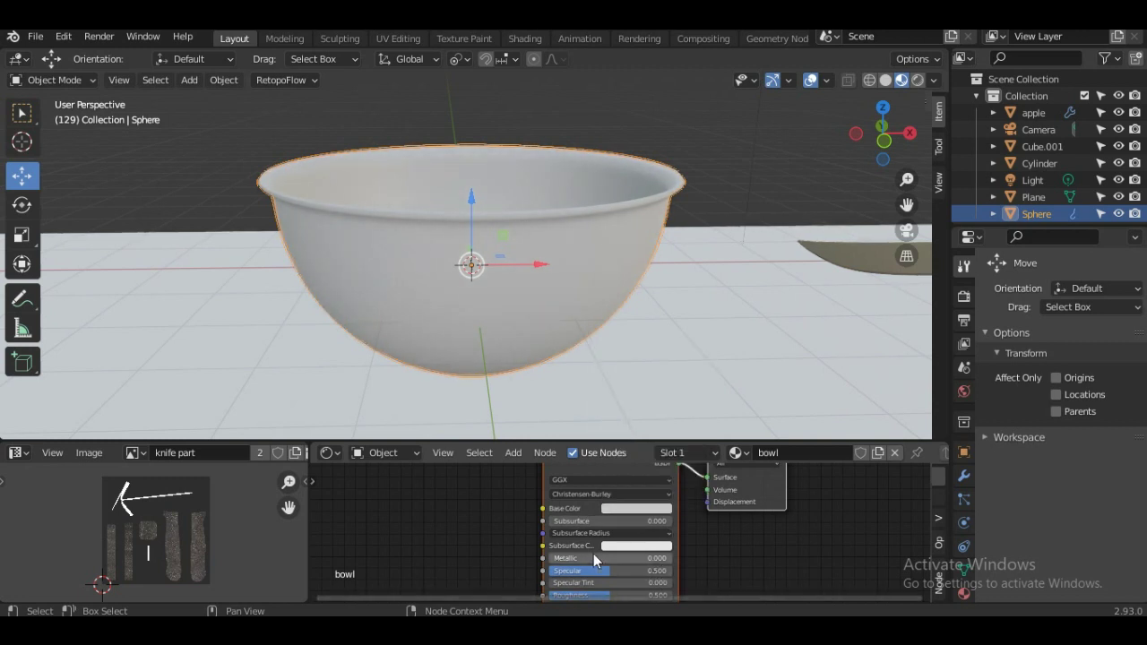
{"action": "left_click_drag", "start_coordinate": [574, 558], "coordinate": [672, 558]}
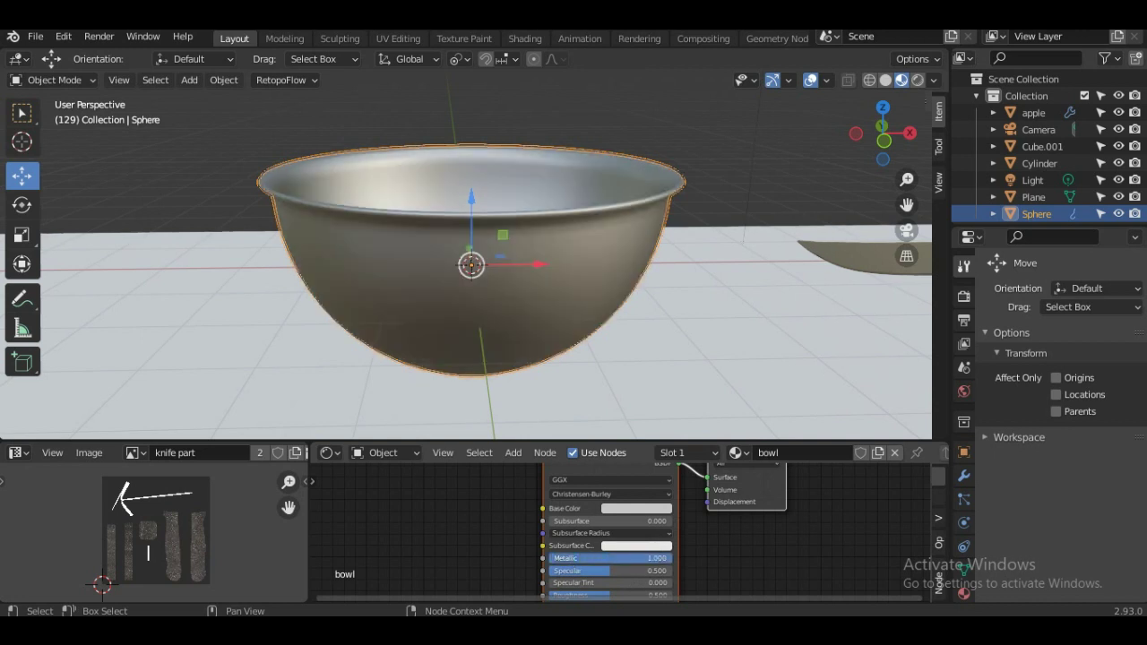
{"action": "left_click_drag", "start_coordinate": [645, 571], "coordinate": [664, 571]}
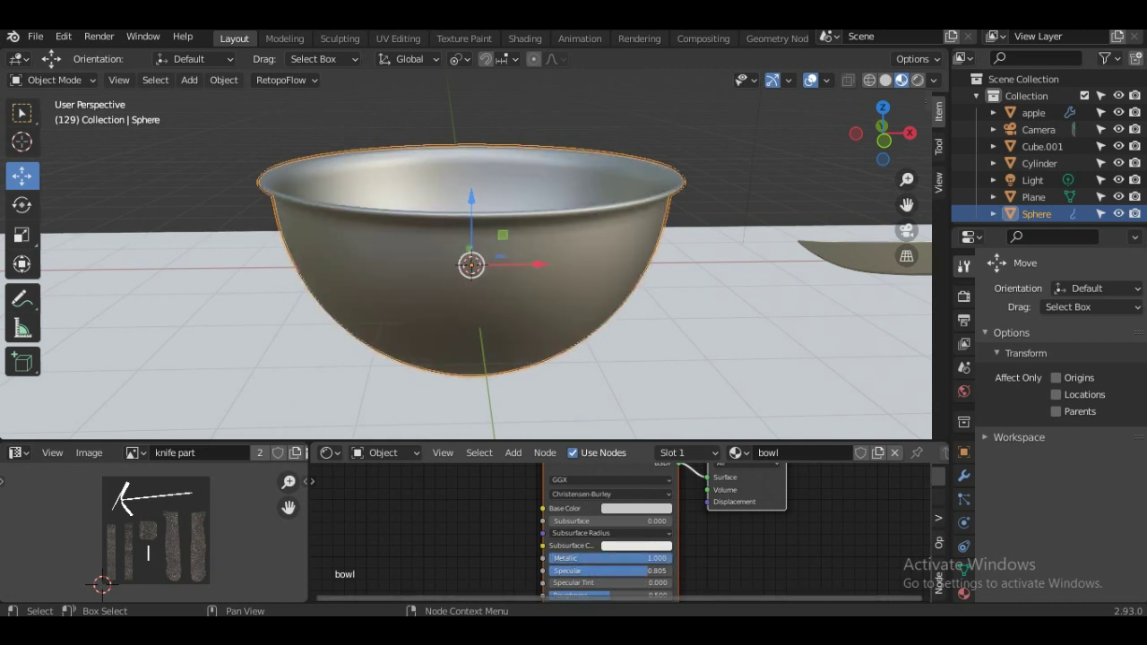
{"action": "scroll", "coordinate": [625, 566], "scroll_direction": "down", "scroll_amount": 1}
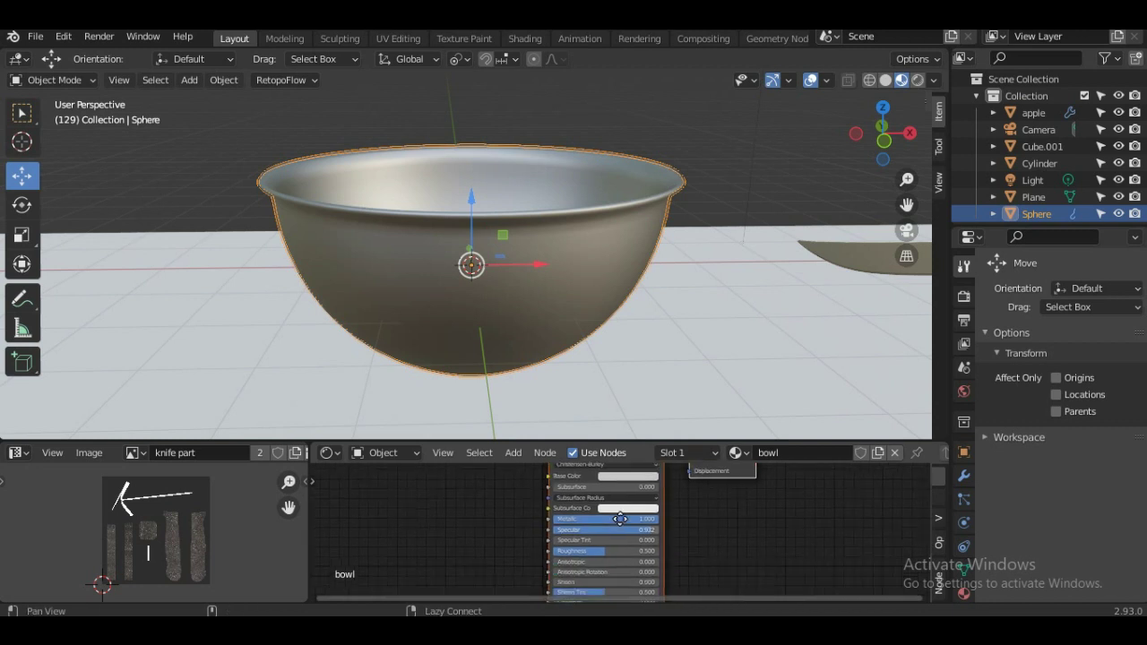
{"action": "middle_click_drag", "start_coordinate": [626, 566], "coordinate": [621, 522]}
{"action": "scroll", "coordinate": [620, 522], "scroll_direction": "up", "scroll_amount": 1}
{"action": "mouse_move", "coordinate": [597, 540]}
{"action": "left_mouse_down"}
{"action": "mouse_move", "coordinate": [650, 541]}
{"action": "mouse_move", "coordinate": [570, 539]}
{"action": "left_mouse_up"}
Deselect the bowl and orbit the scene to inspect its chrome finish beside the fruit and knife.
{"action": "scroll", "coordinate": [588, 279], "scroll_direction": "down", "scroll_amount": 1}
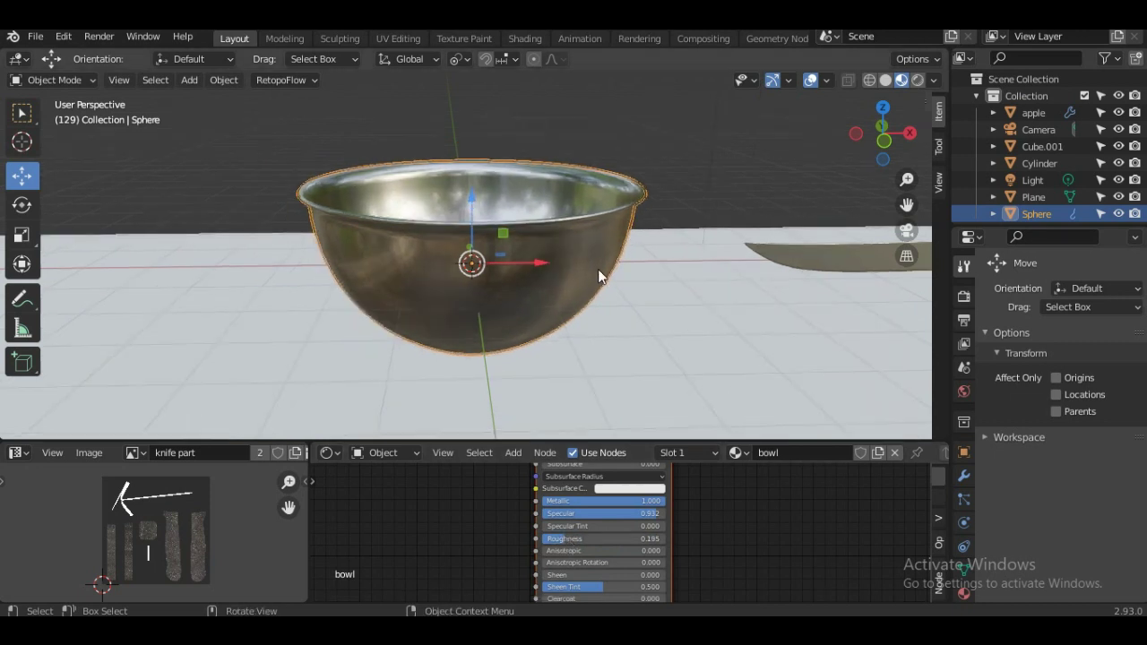
{"action": "left_click", "coordinate": [693, 168]}
{"action": "scroll", "coordinate": [661, 231], "scroll_direction": "down", "scroll_amount": 2}
{"action": "mouse_move", "coordinate": [540, 257]}
{"action": "middle_mouse_down"}
{"action": "mouse_move", "coordinate": [484, 353]}
{"action": "mouse_move", "coordinate": [509, 295]}
{"action": "mouse_move", "coordinate": [460, 291]}
{"action": "mouse_move", "coordinate": [499, 330]}
{"action": "mouse_move", "coordinate": [514, 233]}
{"action": "mouse_move", "coordinate": [511, 313]}
{"action": "mouse_move", "coordinate": [596, 296]}
{"action": "mouse_move", "coordinate": [664, 308]}
{"action": "mouse_move", "coordinate": [451, 320]}
{"action": "middle_mouse_up"}
{"action": "scroll", "coordinate": [474, 294], "scroll_direction": "up", "scroll_amount": 4}
{"action": "scroll", "coordinate": [500, 328], "scroll_direction": "down", "scroll_amount": 2}
{"action": "scroll", "coordinate": [512, 313], "scroll_direction": "up", "scroll_amount": 3}
{"action": "scroll", "coordinate": [486, 321], "scroll_direction": "down", "scroll_amount": 3}
{"action": "scroll", "coordinate": [454, 314], "scroll_direction": "up", "scroll_amount": 3}
{"action": "scroll", "coordinate": [495, 249], "scroll_direction": "down", "scroll_amount": 3}
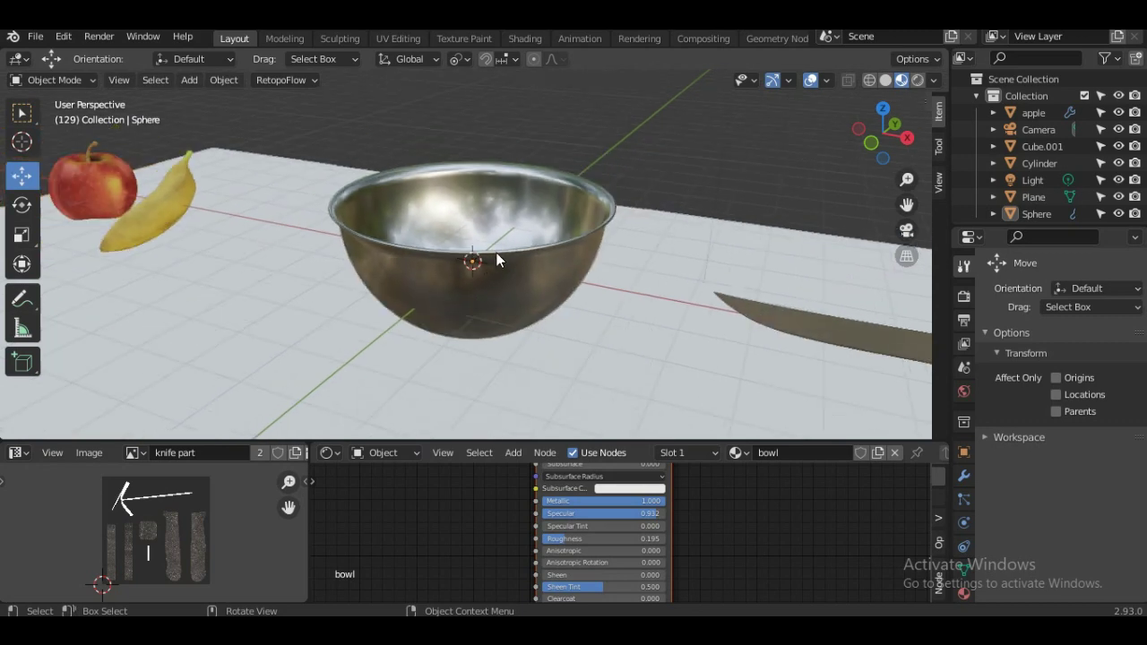
{"action": "mouse_move", "coordinate": [497, 252]}
{"action": "middle_mouse_down"}
{"action": "mouse_move", "coordinate": [454, 298]}
{"action": "mouse_move", "coordinate": [540, 286]}
{"action": "mouse_move", "coordinate": [531, 243]}
{"action": "mouse_move", "coordinate": [461, 269]}
{"action": "mouse_move", "coordinate": [568, 248]}
{"action": "mouse_move", "coordinate": [550, 310]}
{"action": "middle_mouse_up"}
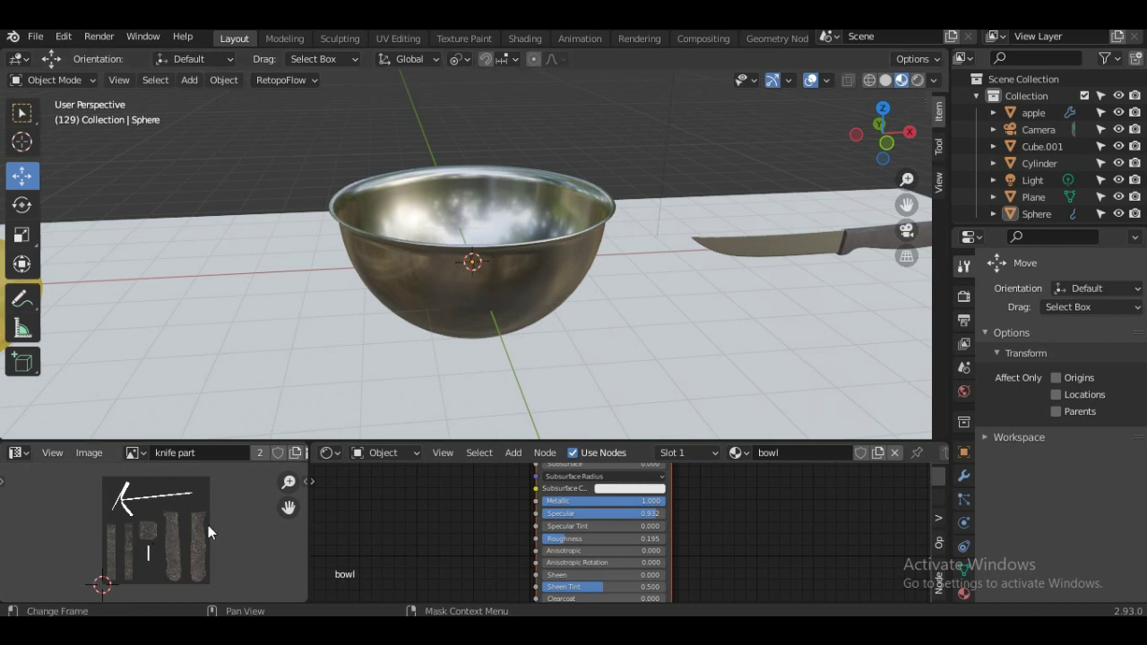
{"action": "scroll", "coordinate": [548, 283], "scroll_direction": "down", "scroll_amount": 3}
{"action": "mouse_move", "coordinate": [549, 269]}
{"action": "middle_mouse_down"}
{"action": "mouse_move", "coordinate": [572, 333]}
{"action": "mouse_move", "coordinate": [555, 342]}
{"action": "mouse_move", "coordinate": [518, 333]}
{"action": "middle_mouse_up"}
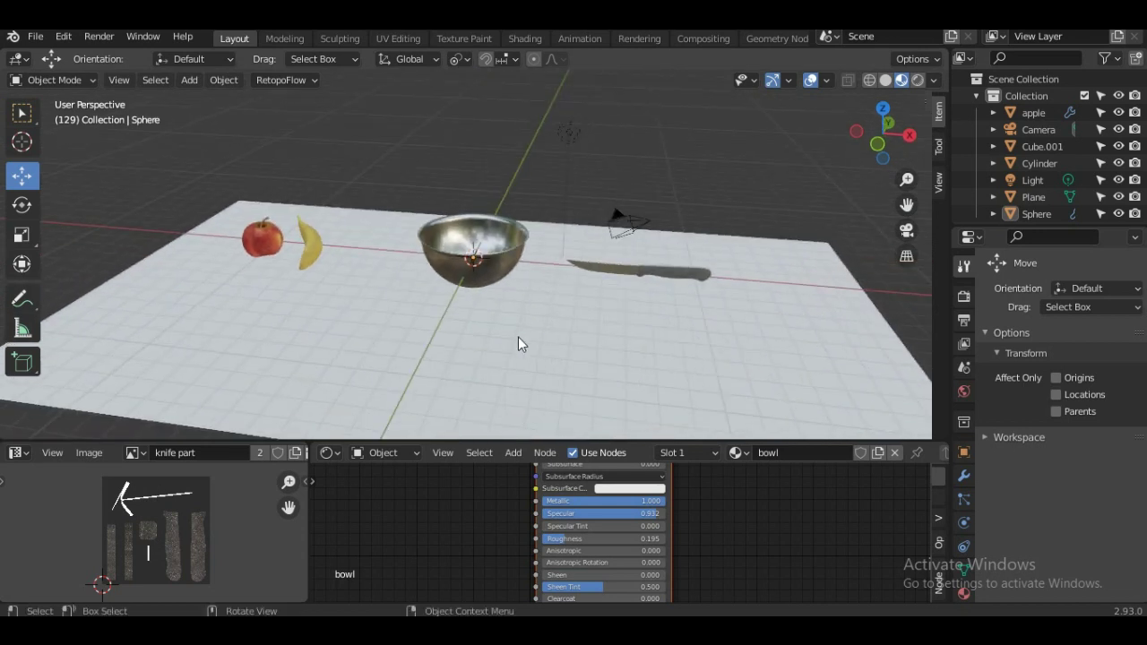
{"action": "left_click", "coordinate": [518, 337]}
Enlarge the lower editors and unlink the knife part image from the image editor.
{"action": "scroll", "coordinate": [520, 338], "scroll_direction": "down", "scroll_amount": 2}
{"action": "scroll", "coordinate": [538, 349], "scroll_direction": "down", "scroll_amount": 1}
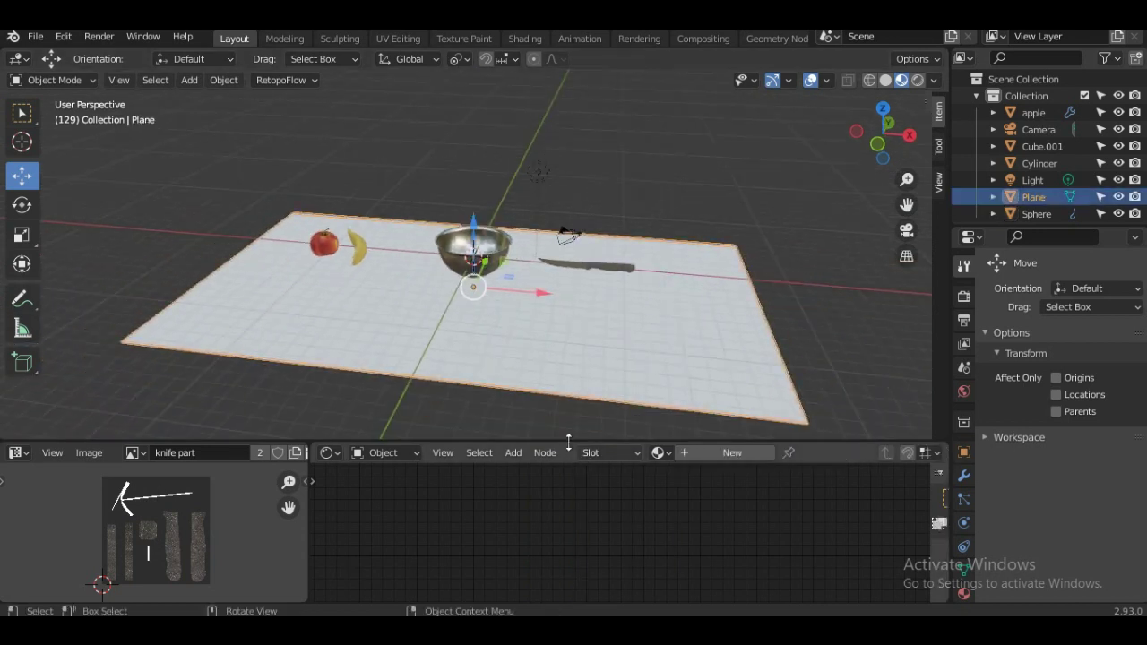
{"action": "left_click_drag", "start_coordinate": [568, 439], "coordinate": [568, 363]}
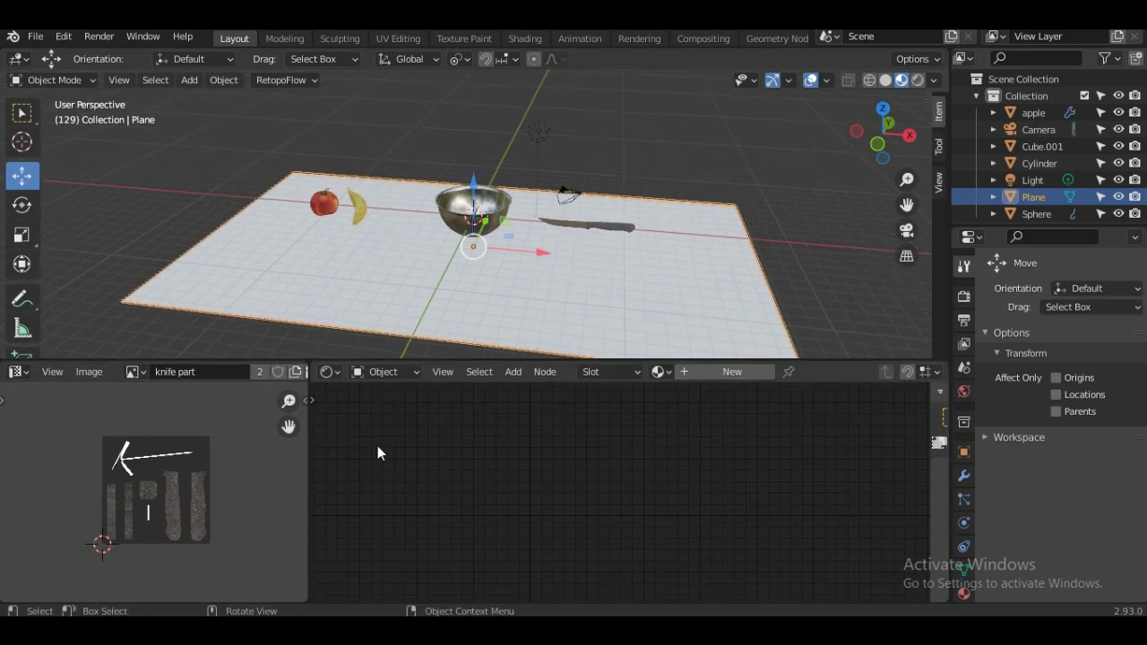
{"action": "left_click_drag", "start_coordinate": [308, 476], "coordinate": [535, 450]}
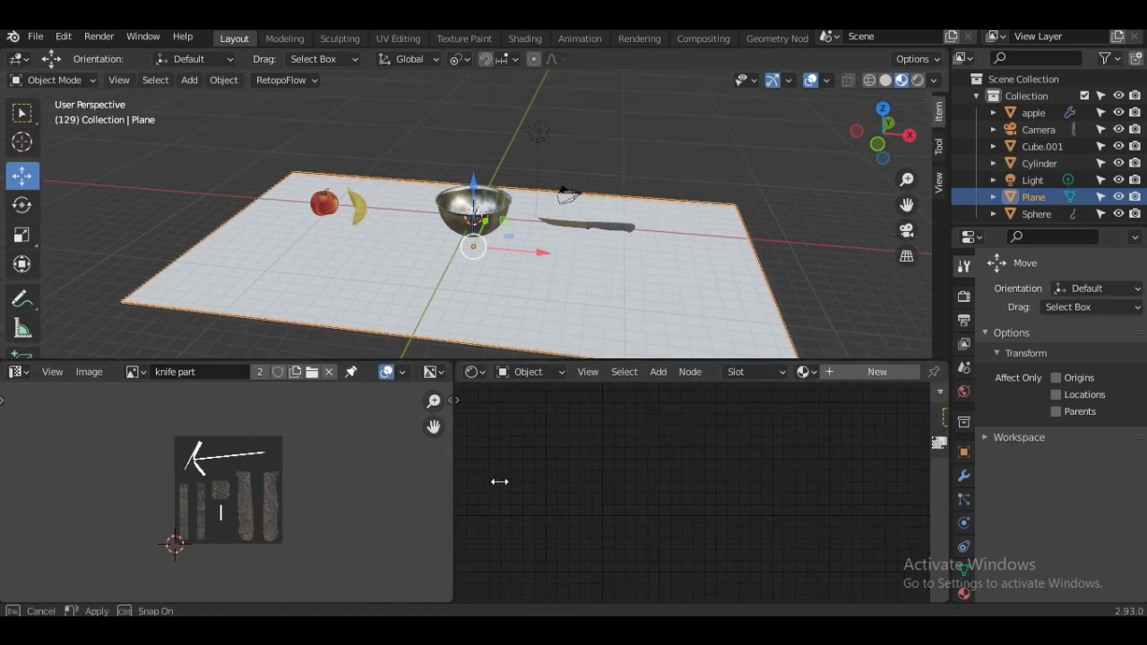
{"action": "left_click", "coordinate": [673, 136]}
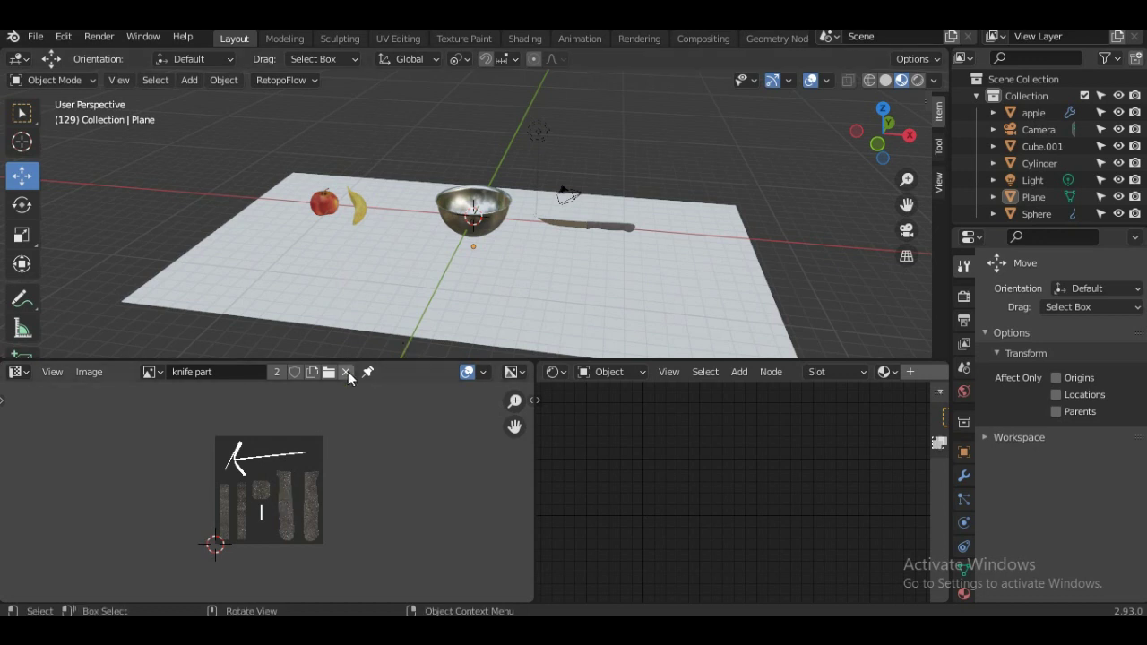
{"action": "left_click", "coordinate": [346, 371]}
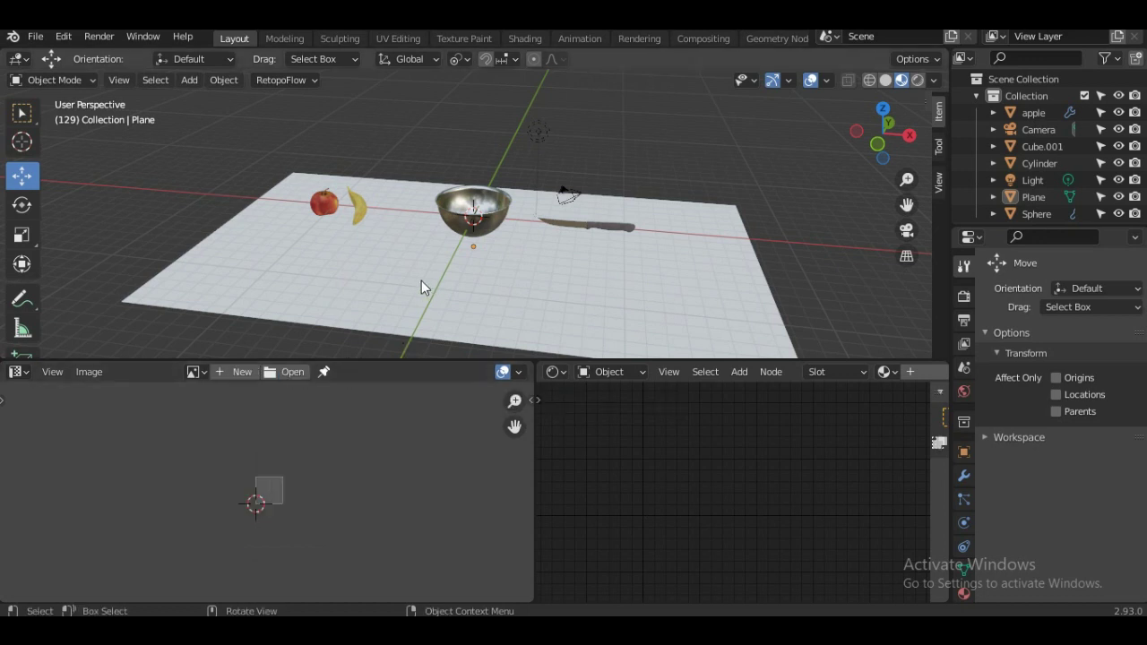
{"action": "left_click", "coordinate": [421, 287]}
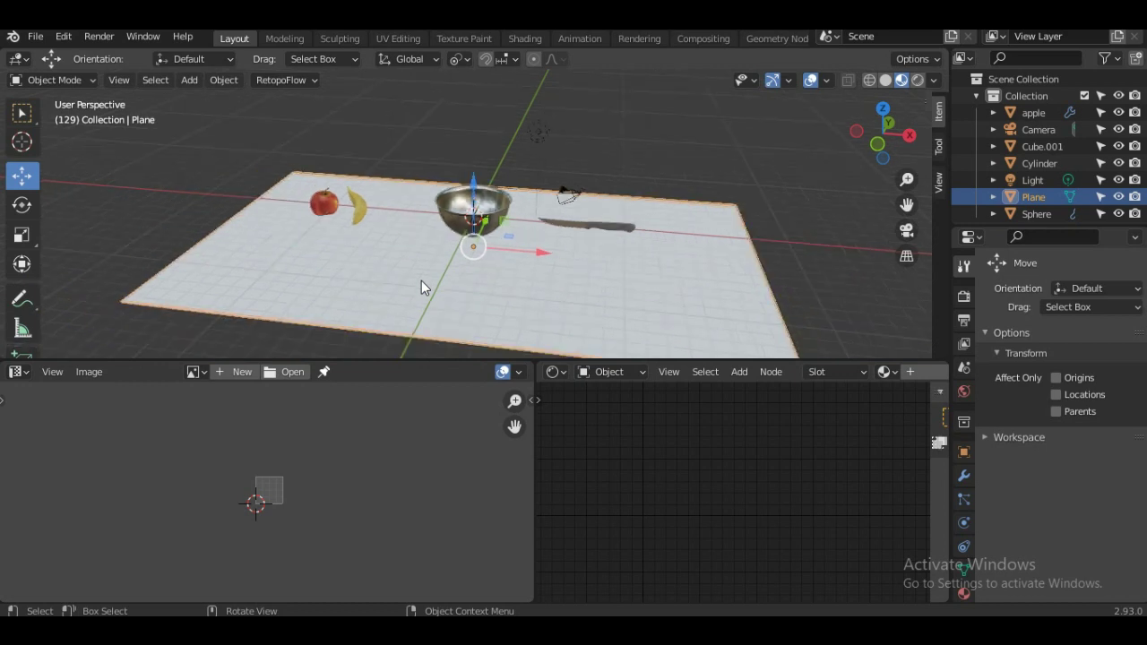
{"action": "scroll", "coordinate": [322, 462], "scroll_direction": "up", "scroll_amount": 5}
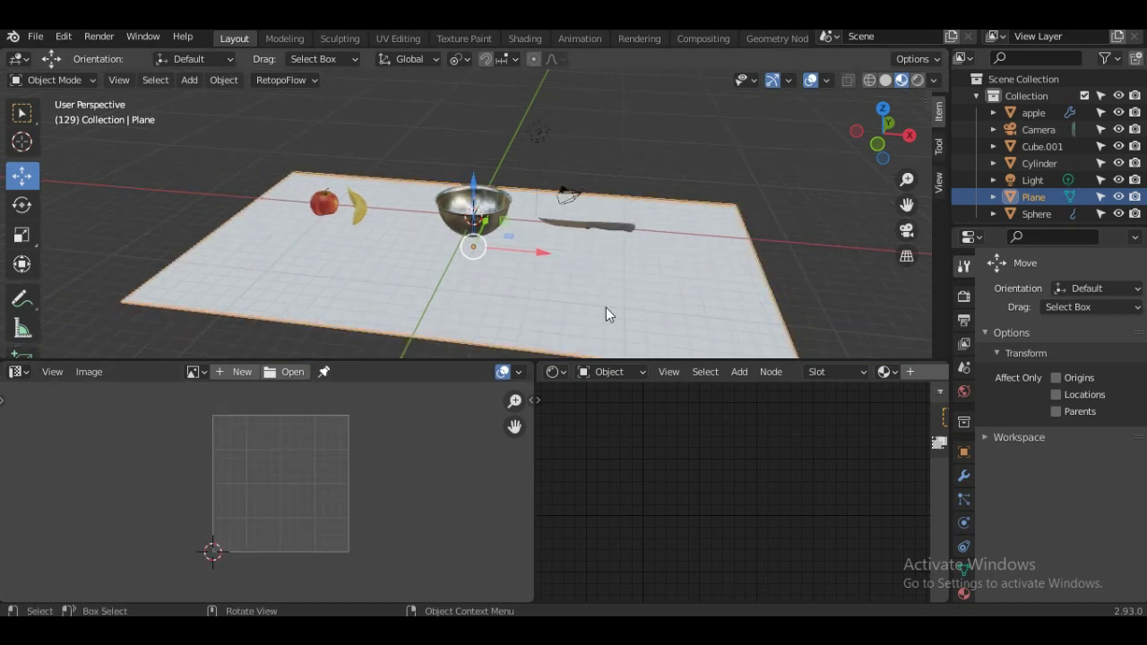
{"action": "key", "text": "Tab"}
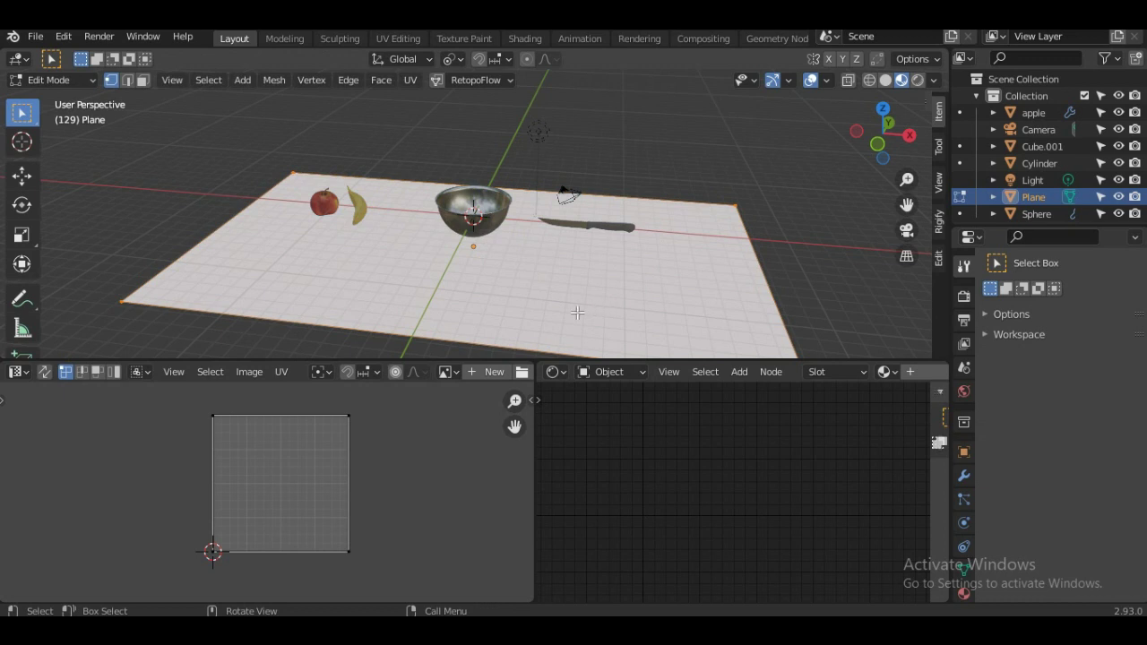
{"action": "scroll", "coordinate": [324, 191], "scroll_direction": "down", "scroll_amount": 2}
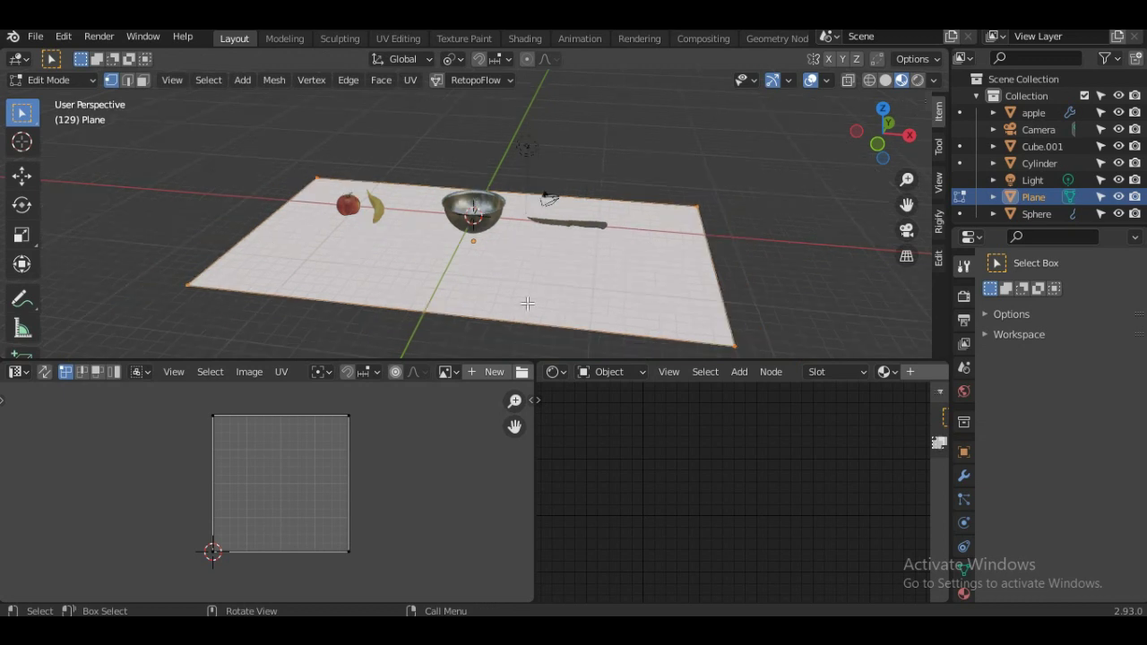
{"action": "scroll", "coordinate": [700, 279], "scroll_direction": "up", "scroll_amount": 2}
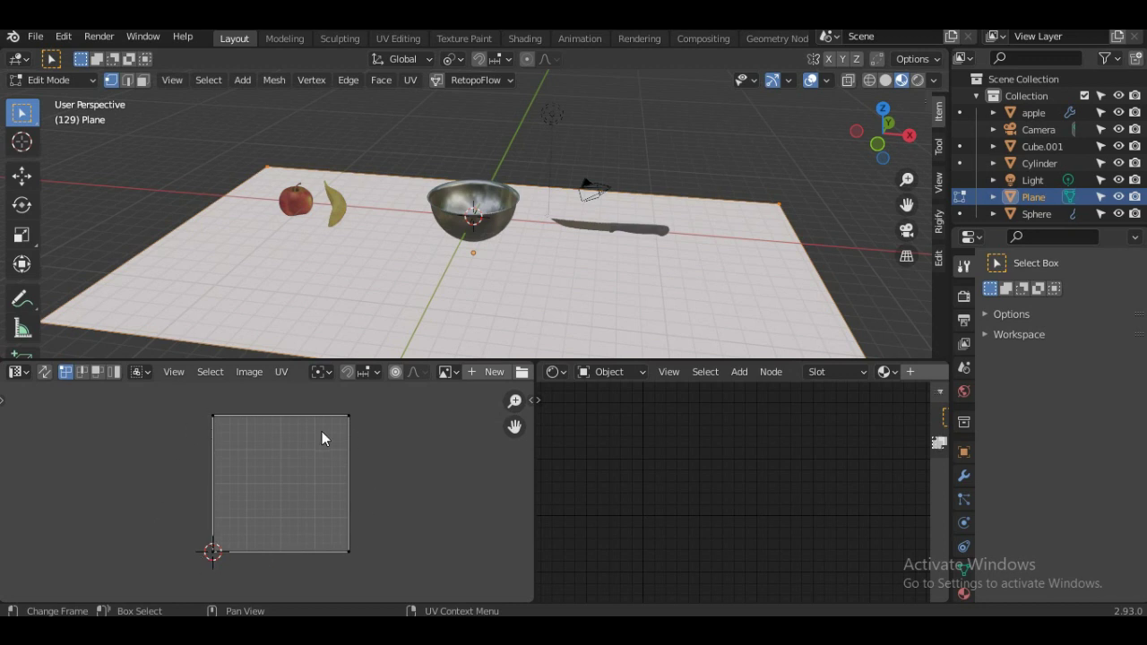
{"action": "scroll", "coordinate": [320, 433], "scroll_direction": "down", "scroll_amount": 2}
{"action": "scroll", "coordinate": [328, 462], "scroll_direction": "up", "scroll_amount": 3}
{"action": "key", "text": "a"}
{"action": "key", "text": "s"}
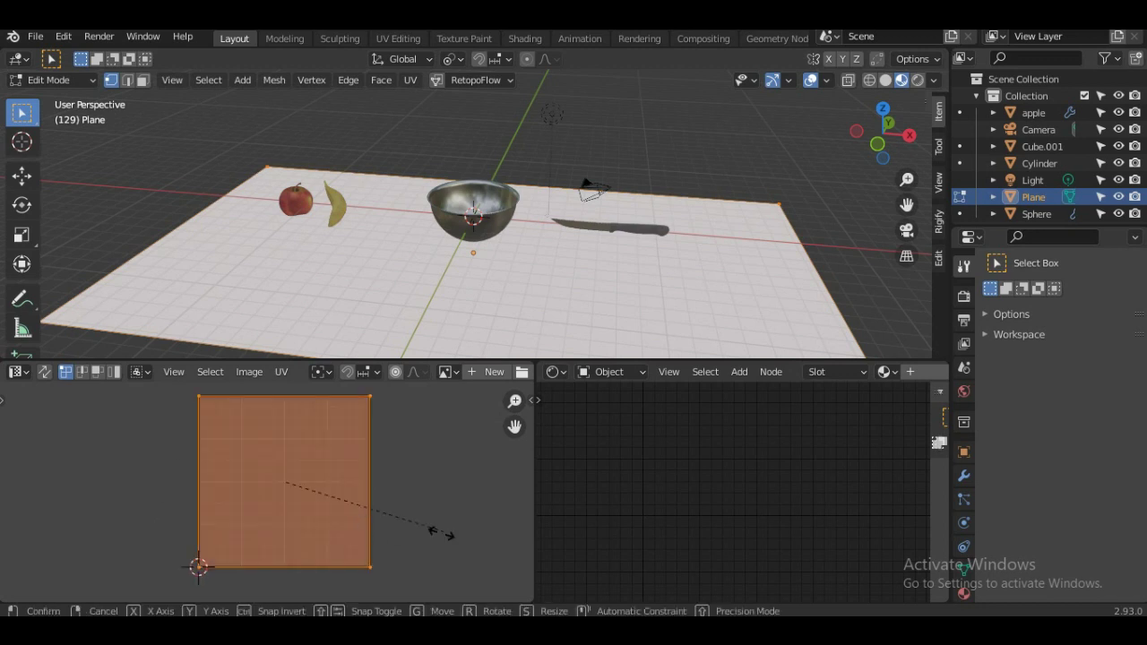
{"action": "right_click", "coordinate": [410, 531]}
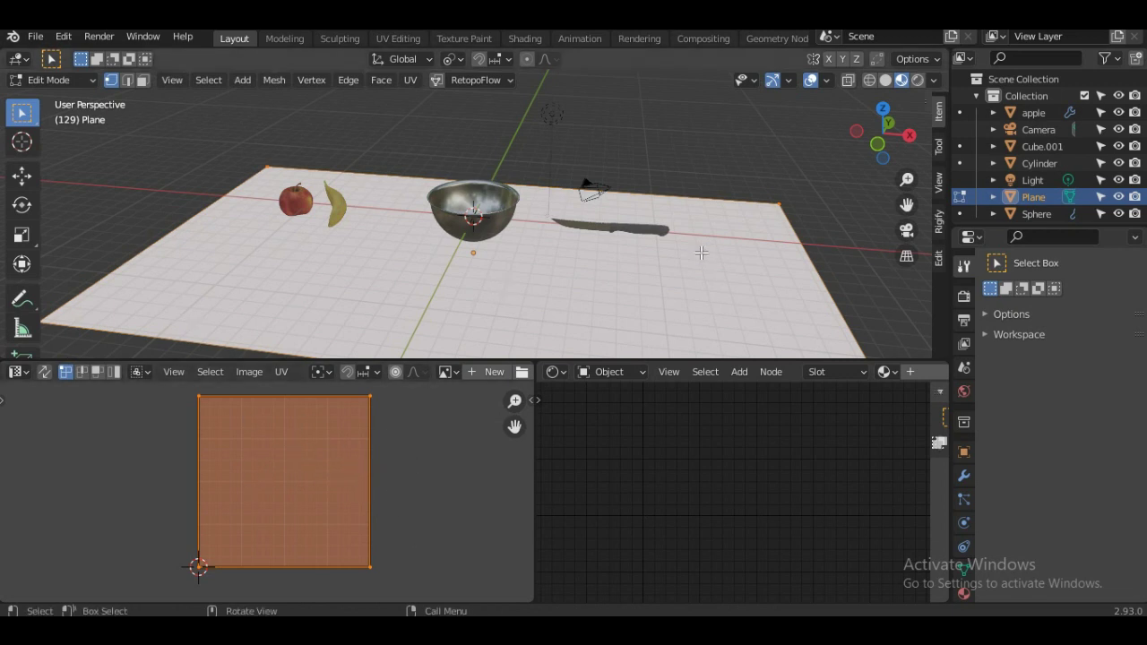
{"action": "key", "text": "Tab"}
{"action": "scroll", "coordinate": [846, 369], "scroll_direction": "down", "scroll_amount": 4}
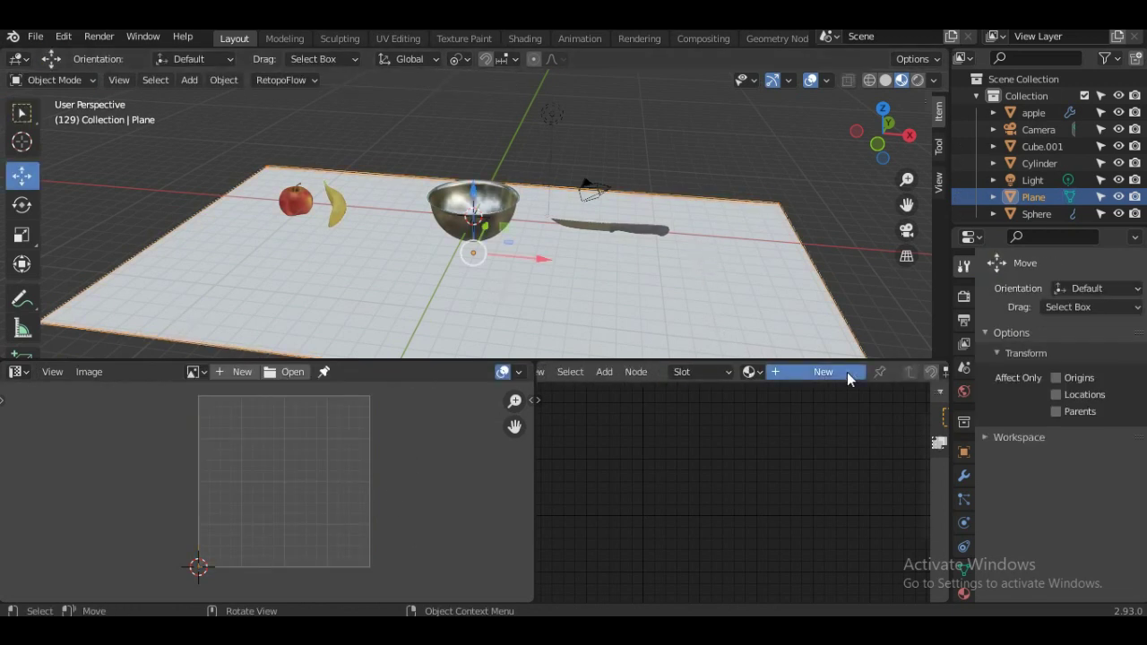
Create a new material named 'table' for the table plane.
{"action": "left_click", "coordinate": [847, 372]}
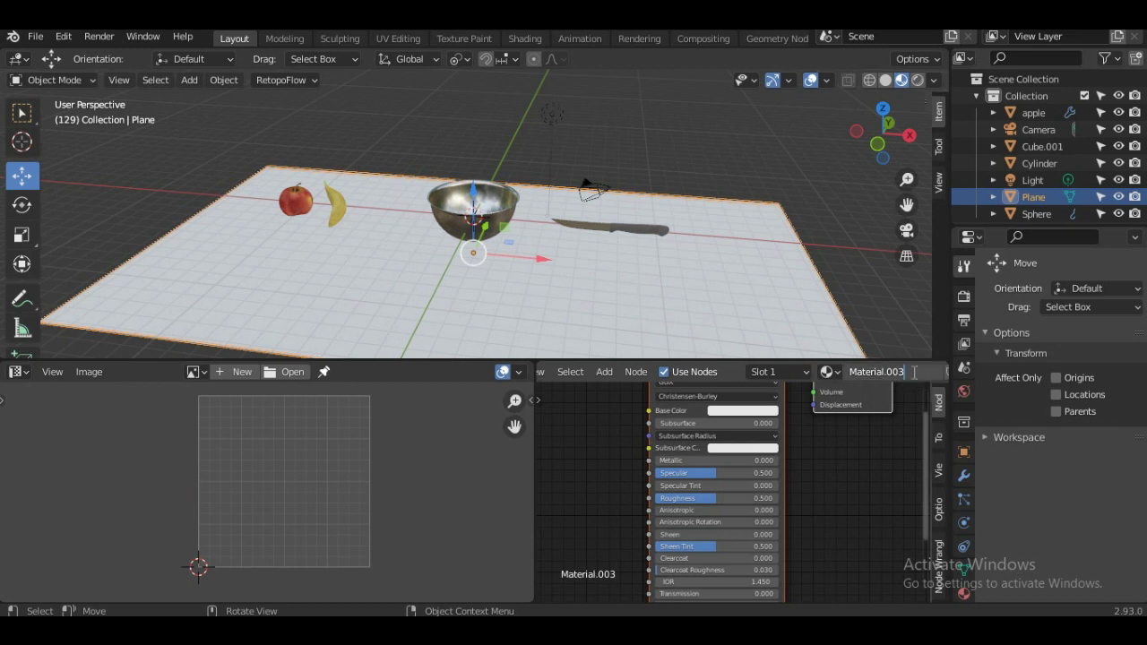
{"action": "left_click", "coordinate": [914, 372]}
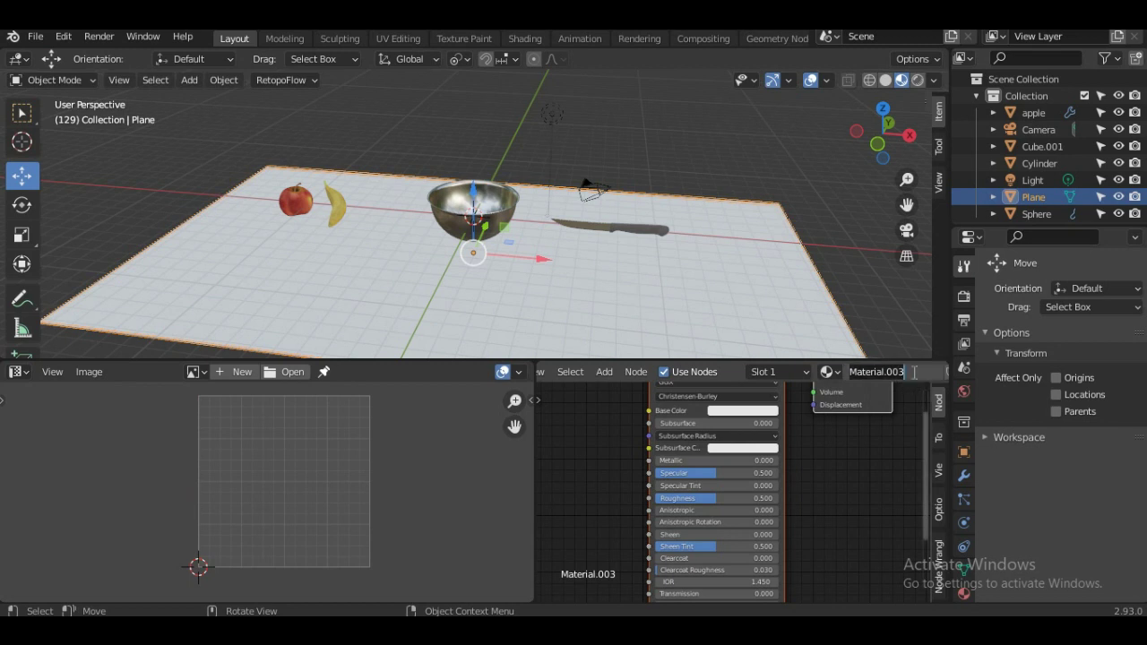
{"action": "type", "text": "table"}
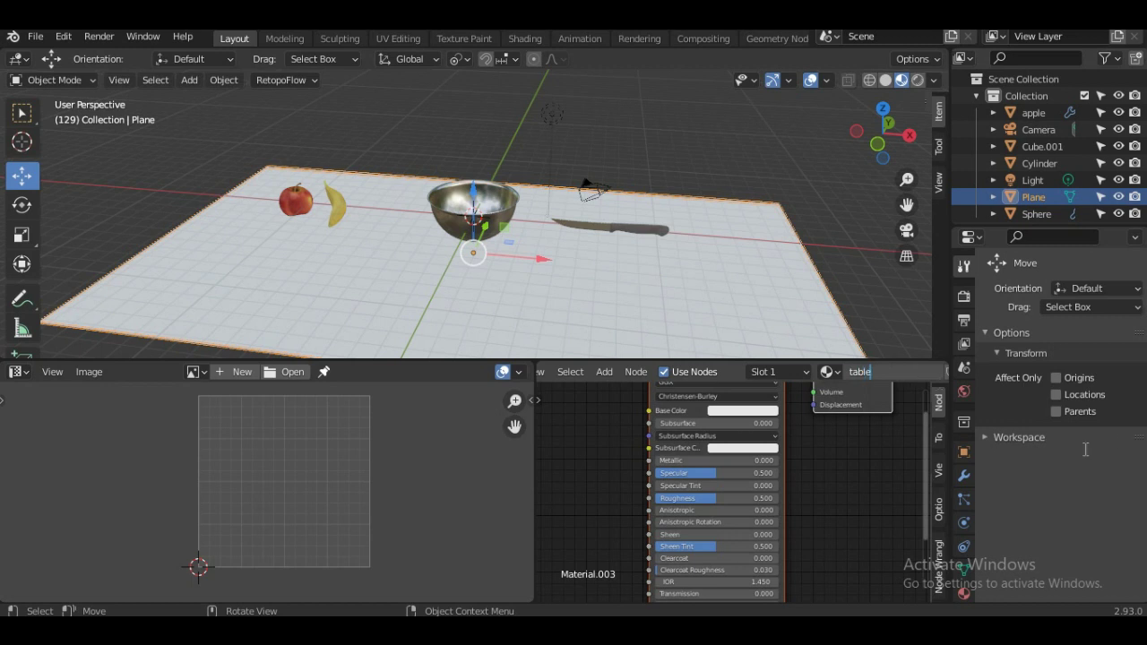
{"action": "key", "text": "Return"}
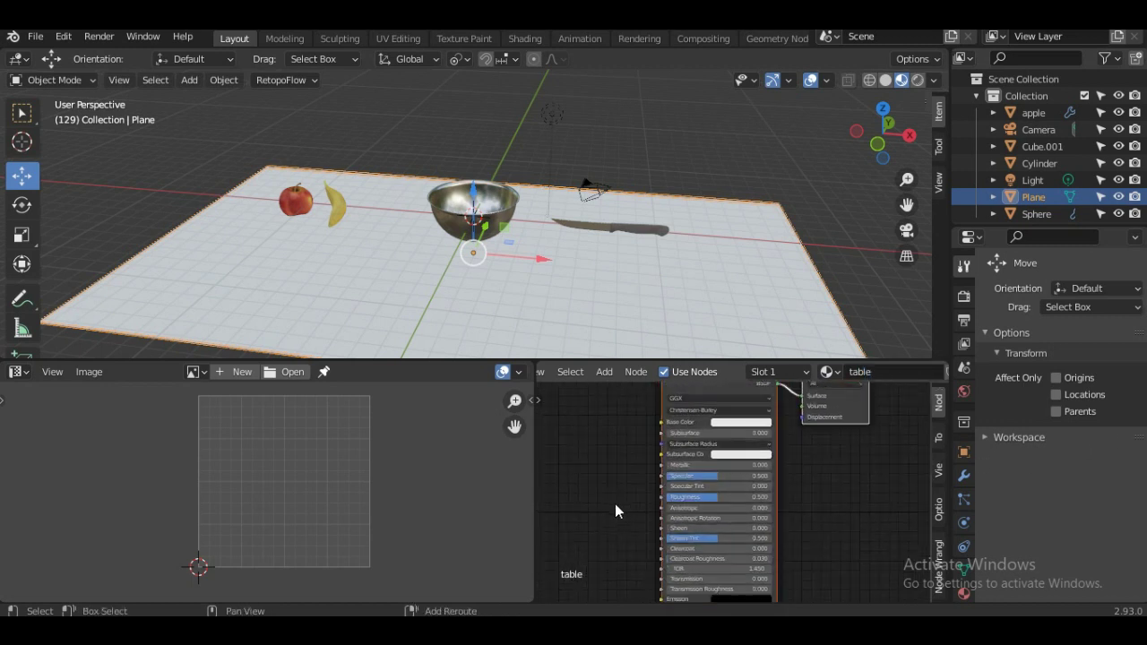
{"action": "key", "text": "Home"}
Add an Image Texture node and connect its Color to the Principled BSDF Base Color.
{"action": "key", "text": "shift+a"}
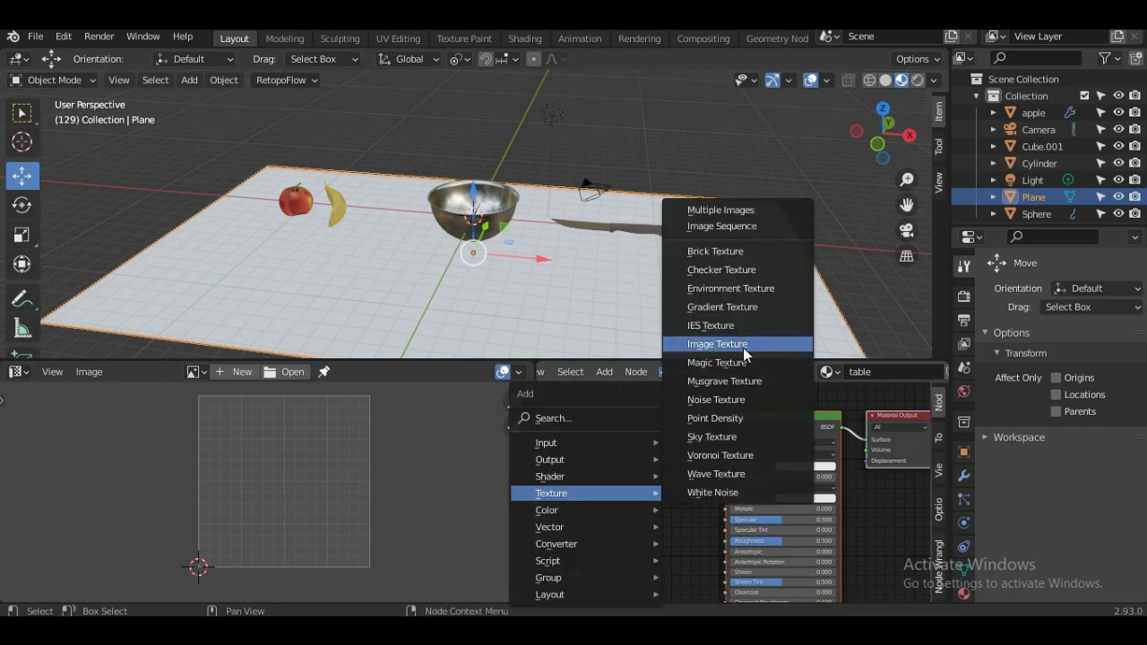
{"action": "left_click", "coordinate": [743, 348]}
{"action": "left_click", "coordinate": [699, 465]}
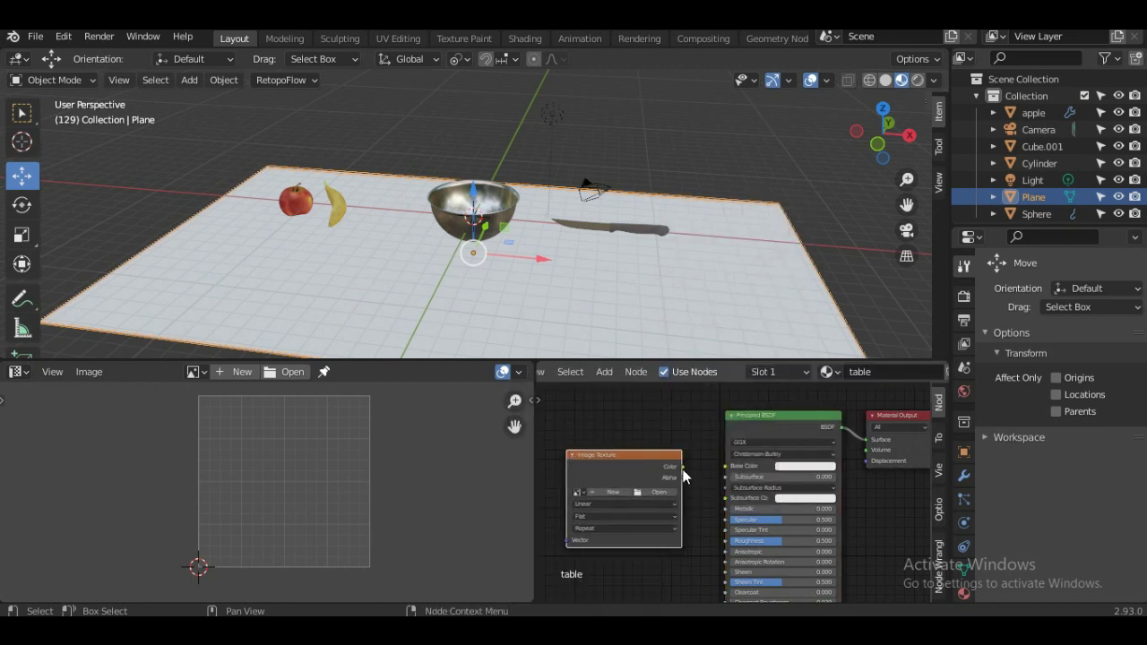
{"action": "left_click_drag", "start_coordinate": [683, 468], "coordinate": [734, 476]}
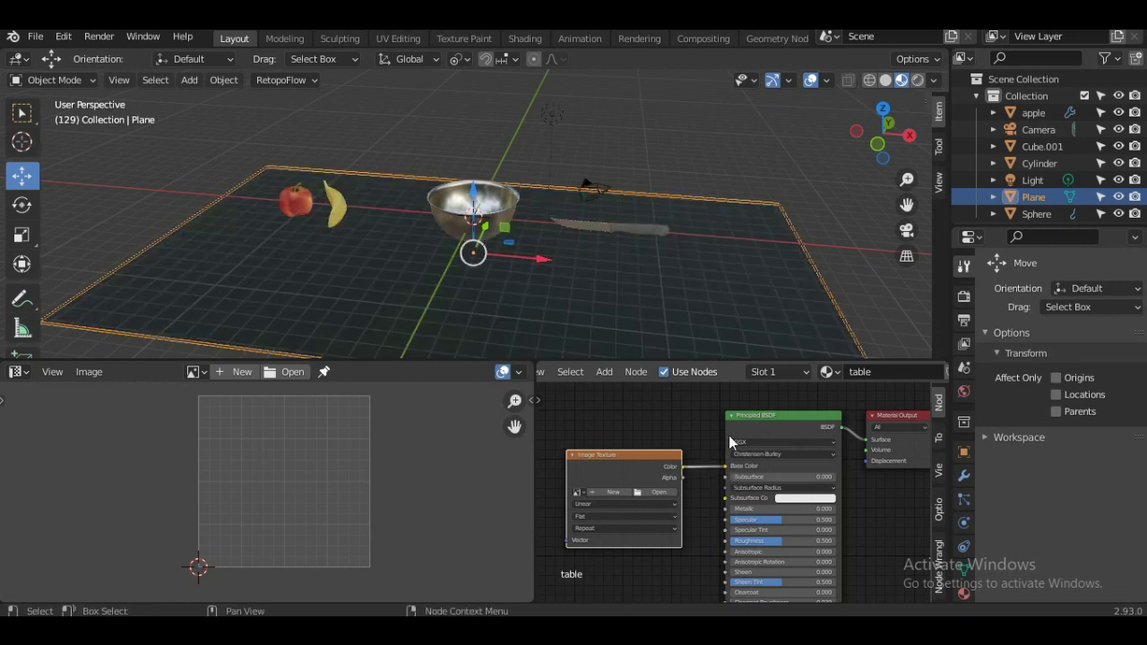
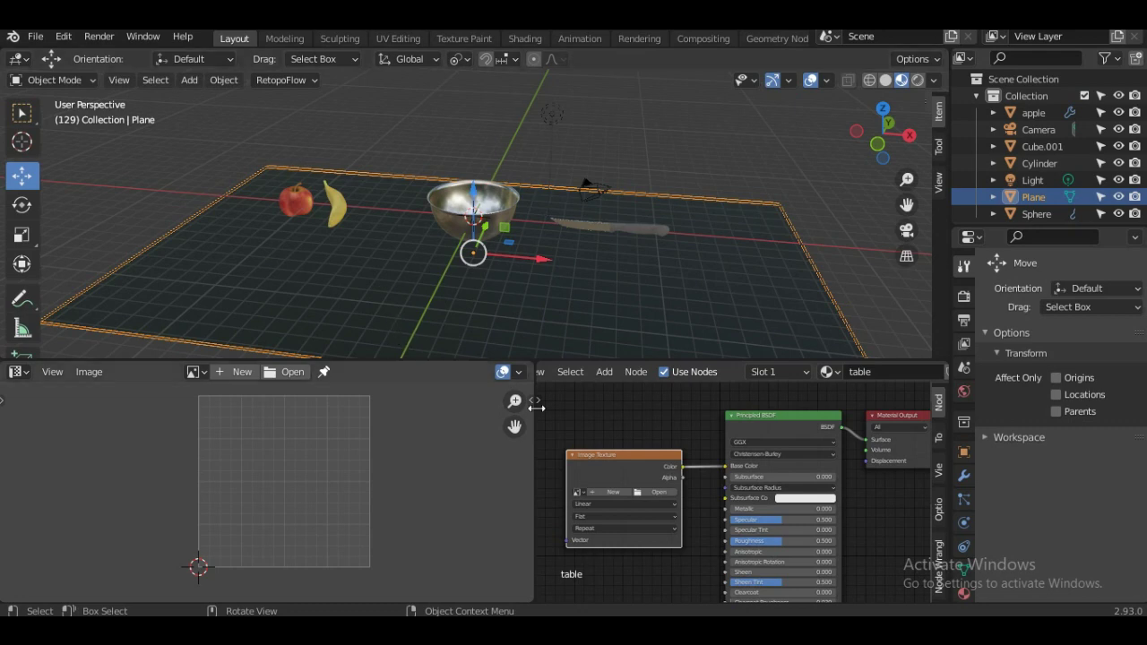
Browse to Downloads from the Image Texture node and pick the wood planks jpg.
{"action": "left_click", "coordinate": [656, 492]}
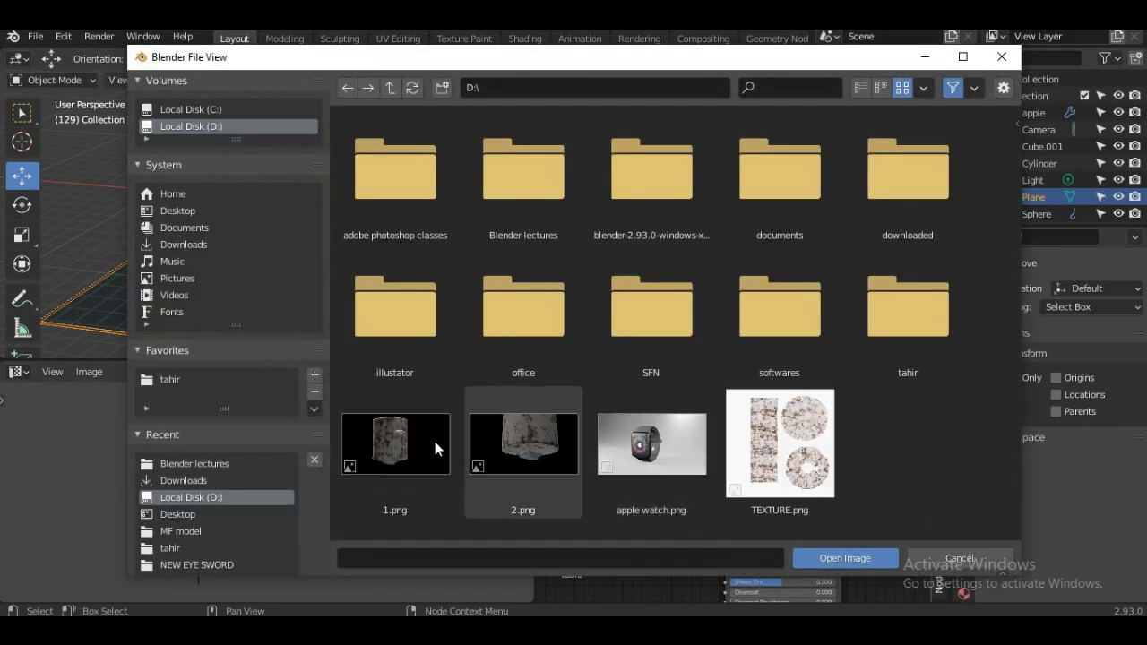
{"action": "left_click", "coordinate": [226, 246]}
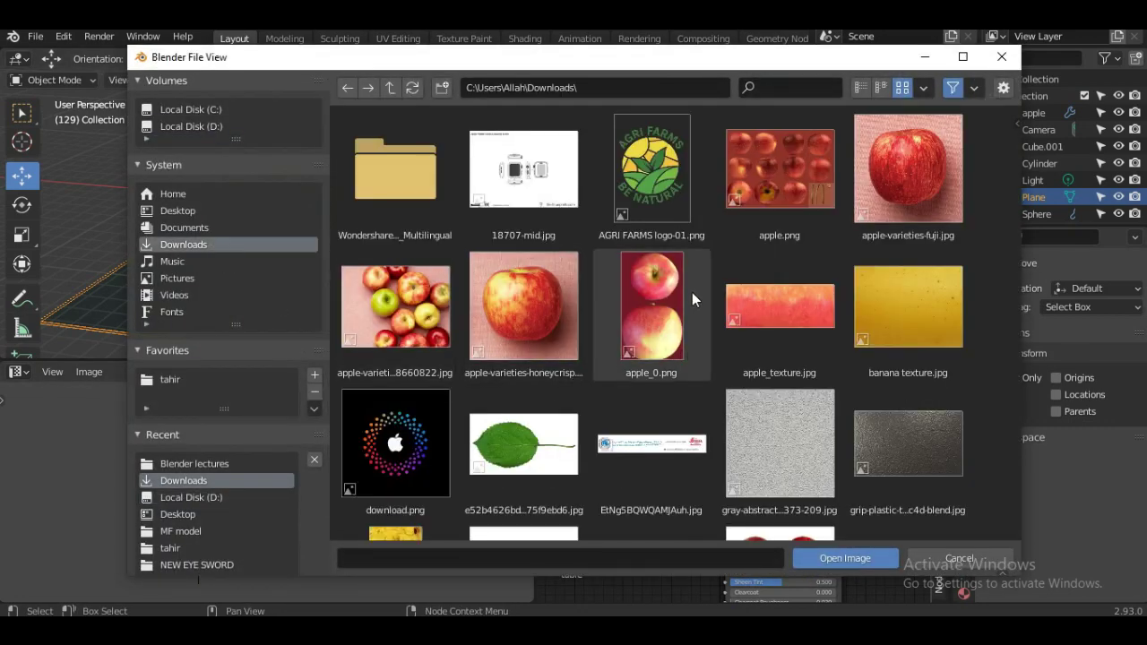
{"action": "scroll", "coordinate": [791, 406], "scroll_direction": "down", "scroll_amount": 4}
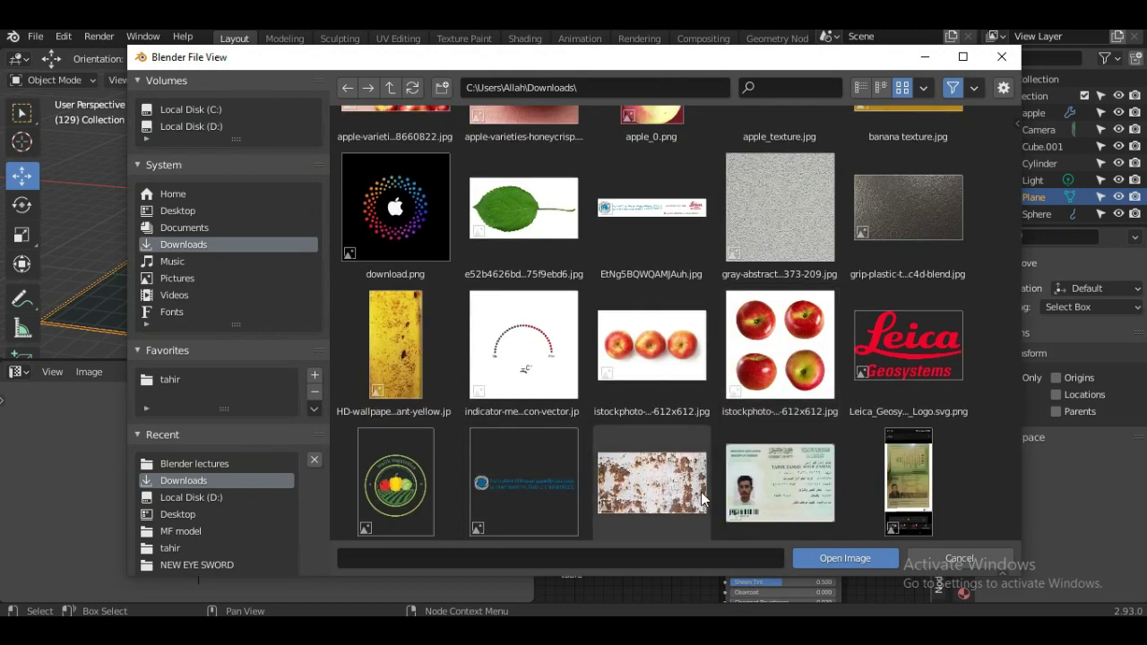
{"action": "scroll", "coordinate": [835, 432], "scroll_direction": "up", "scroll_amount": 1}
{"action": "scroll", "coordinate": [835, 432], "scroll_direction": "up", "scroll_amount": 2}
{"action": "scroll", "coordinate": [836, 432], "scroll_direction": "up", "scroll_amount": 2}
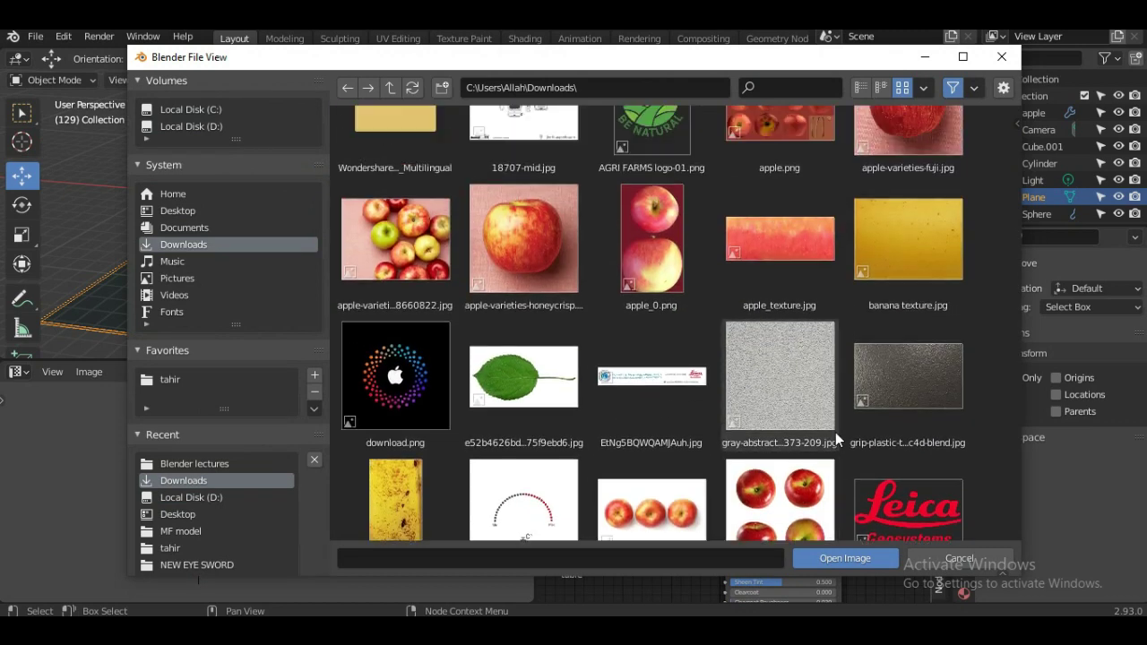
{"action": "scroll", "coordinate": [835, 432], "scroll_direction": "down", "scroll_amount": 2}
{"action": "scroll", "coordinate": [835, 432], "scroll_direction": "down", "scroll_amount": 4}
{"action": "scroll", "coordinate": [835, 432], "scroll_direction": "down", "scroll_amount": 3}
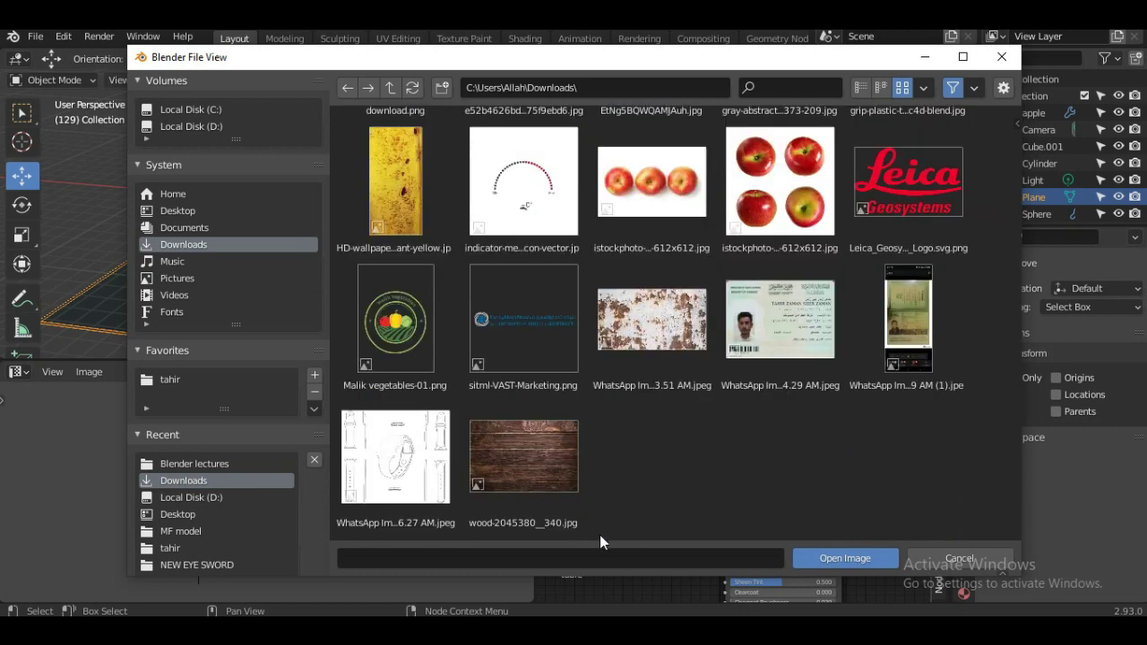
{"action": "left_click", "coordinate": [537, 468]}
Load the wood planks image onto the table texture and reselect the plane.
{"action": "left_click", "coordinate": [846, 556]}
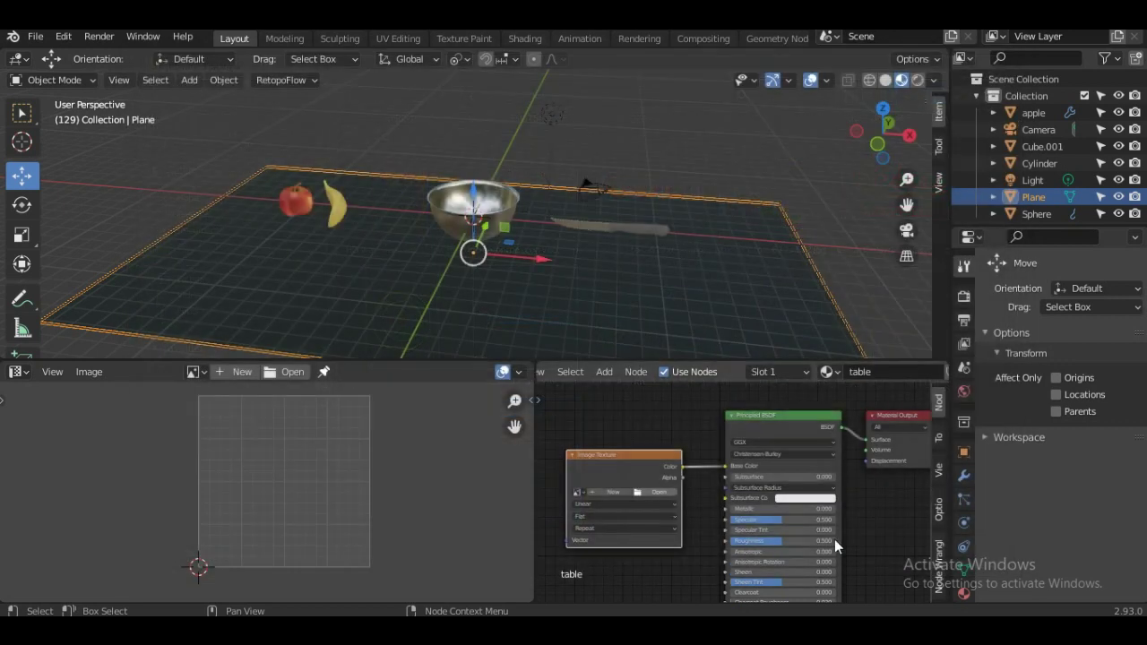
{"action": "left_click", "coordinate": [753, 244]}
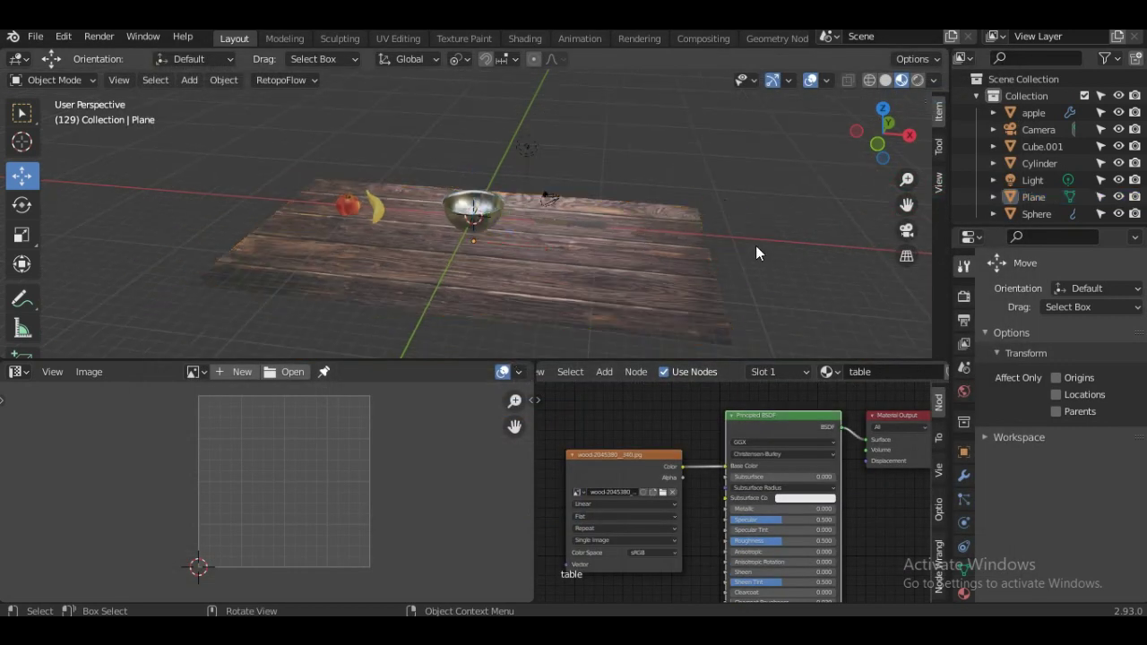
{"action": "mouse_move", "coordinate": [755, 245]}
{"action": "middle_mouse_down"}
{"action": "mouse_move", "coordinate": [702, 310]}
{"action": "mouse_move", "coordinate": [721, 264]}
{"action": "mouse_move", "coordinate": [428, 285]}
{"action": "mouse_move", "coordinate": [643, 273]}
{"action": "middle_mouse_up"}
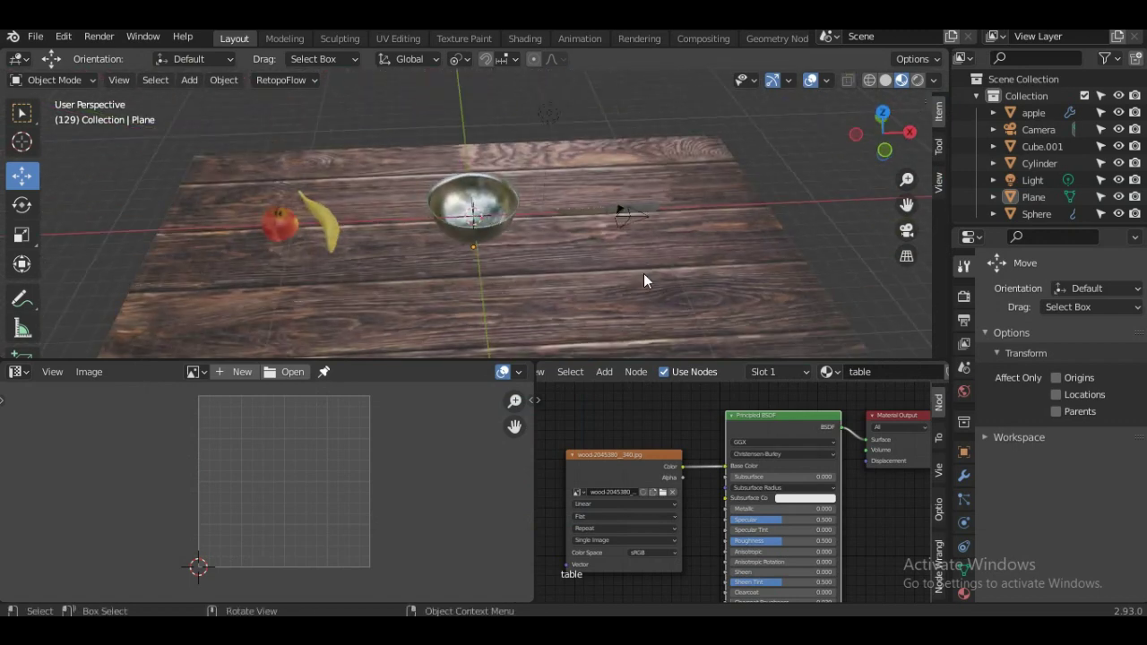
{"action": "left_click", "coordinate": [572, 285]}
Set the table's Roughness to 1.000 and Specular to 0.891.
{"action": "left_click_drag", "start_coordinate": [820, 541], "coordinate": [860, 540]}
{"action": "mouse_move", "coordinate": [763, 524]}
{"action": "left_mouse_down"}
{"action": "mouse_move", "coordinate": [804, 524]}
{"action": "mouse_move", "coordinate": [762, 520]}
{"action": "mouse_move", "coordinate": [776, 520]}
{"action": "left_mouse_up"}
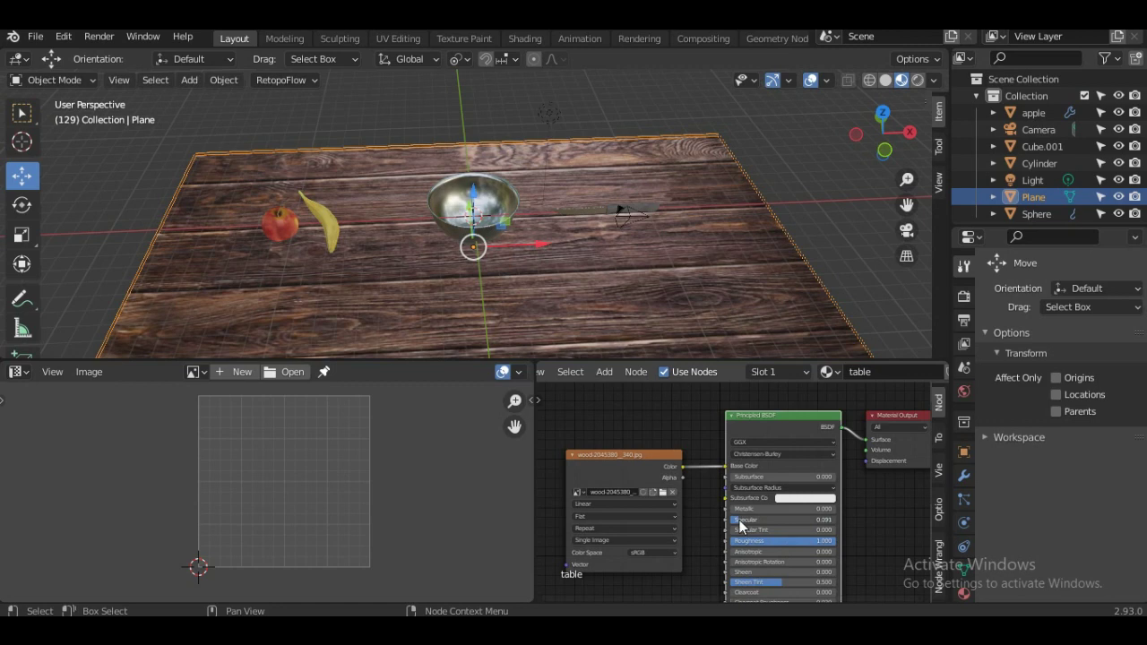
{"action": "mouse_move", "coordinate": [708, 322]}
{"action": "middle_mouse_down"}
{"action": "mouse_move", "coordinate": [697, 270]}
{"action": "mouse_move", "coordinate": [636, 262]}
{"action": "mouse_move", "coordinate": [743, 281]}
{"action": "mouse_move", "coordinate": [750, 197]}
{"action": "mouse_move", "coordinate": [742, 240]}
{"action": "mouse_move", "coordinate": [713, 284]}
{"action": "middle_mouse_up"}
{"action": "key", "text": "alt+a"}
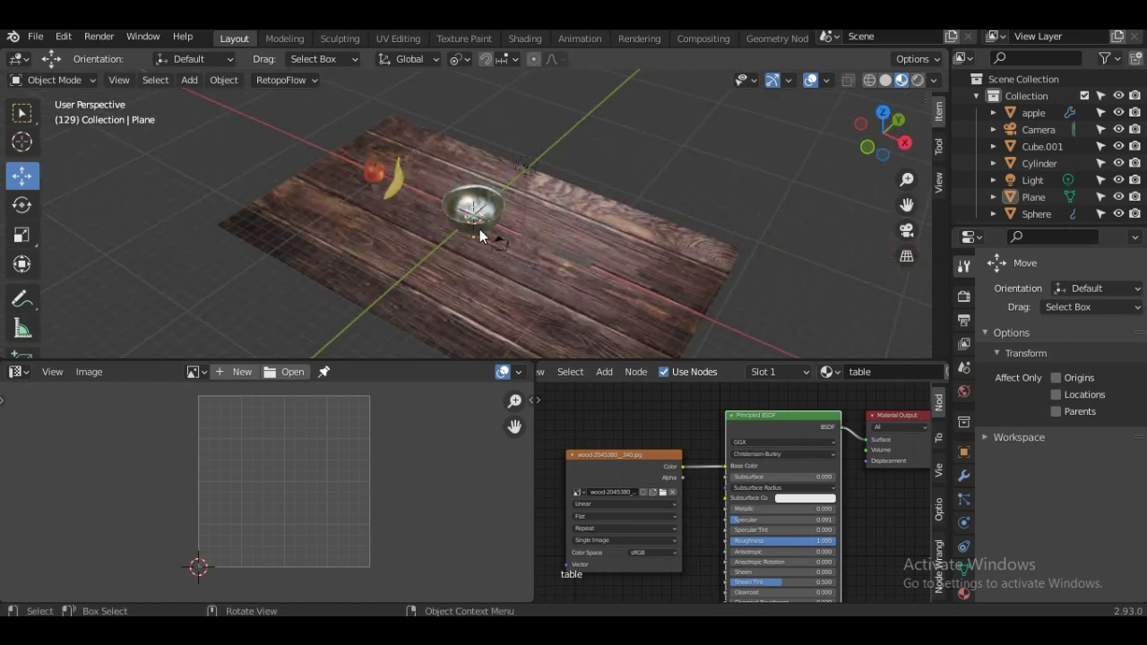
Orbit and zoom to inspect the wood-textured table from side and top views.
{"action": "scroll", "coordinate": [586, 301], "scroll_direction": "up", "scroll_amount": 2}
{"action": "scroll", "coordinate": [562, 302], "scroll_direction": "up", "scroll_amount": 2}
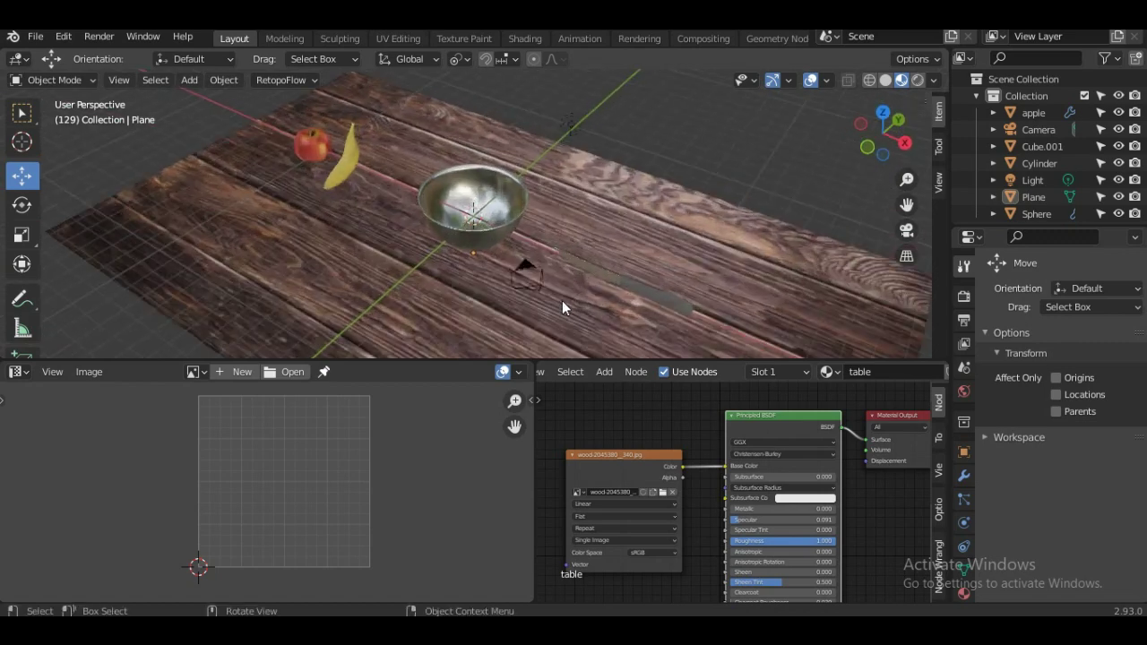
{"action": "scroll", "coordinate": [562, 308], "scroll_direction": "up", "scroll_amount": 2}
{"action": "mouse_move", "coordinate": [562, 308]}
{"action": "middle_mouse_down"}
{"action": "mouse_move", "coordinate": [752, 254]}
{"action": "mouse_move", "coordinate": [722, 243]}
{"action": "mouse_move", "coordinate": [729, 251]}
{"action": "middle_mouse_up"}
{"action": "scroll", "coordinate": [731, 256], "scroll_direction": "up", "scroll_amount": 1}
{"action": "scroll", "coordinate": [731, 255], "scroll_direction": "up", "scroll_amount": 1}
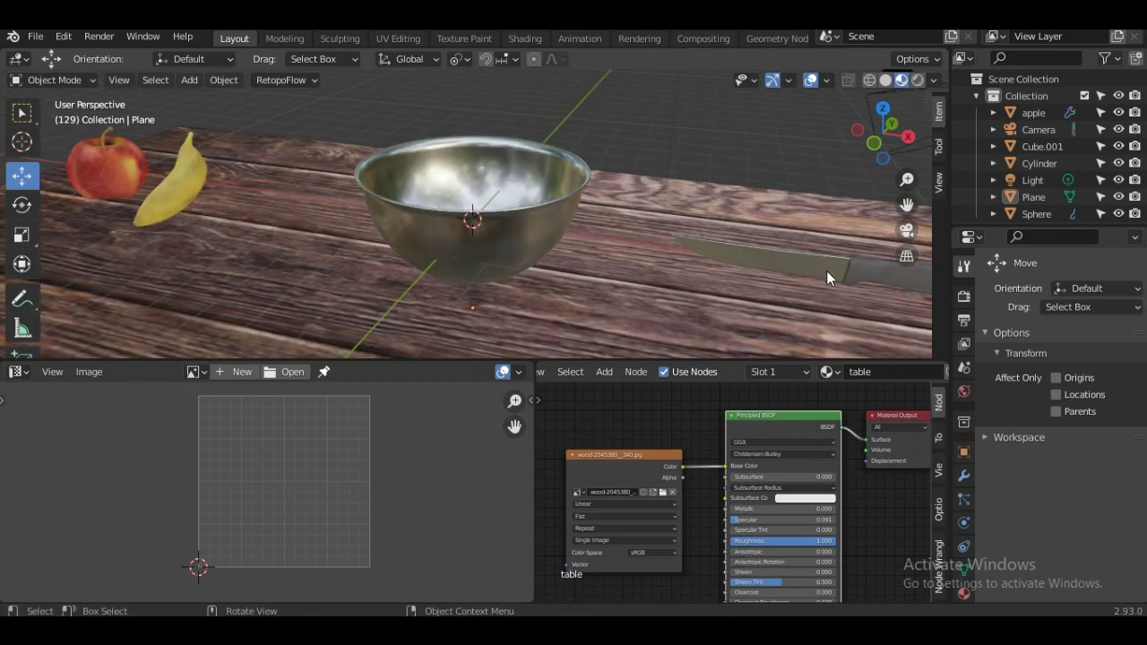
{"action": "scroll", "coordinate": [826, 271], "scroll_direction": "down", "scroll_amount": 2}
{"action": "mouse_move", "coordinate": [809, 285]}
{"action": "middle_mouse_down"}
{"action": "mouse_move", "coordinate": [720, 256]}
{"action": "mouse_move", "coordinate": [696, 297]}
{"action": "mouse_move", "coordinate": [710, 289]}
{"action": "middle_mouse_up"}
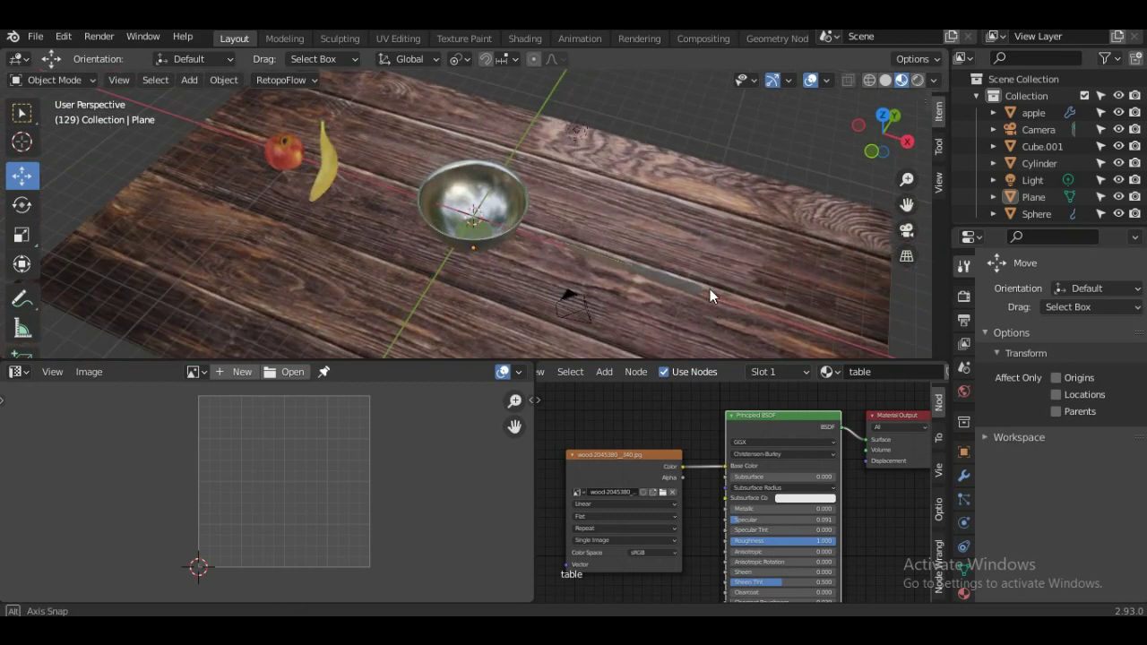
{"action": "scroll", "coordinate": [433, 485], "scroll_direction": "down", "scroll_amount": 1}
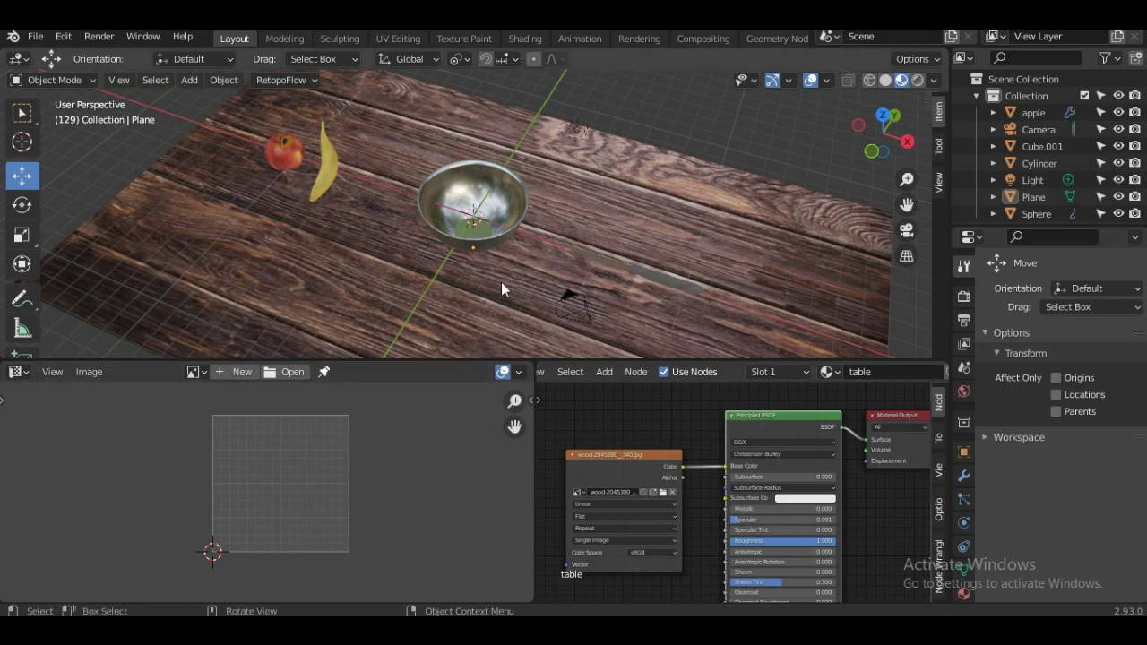
{"action": "scroll", "coordinate": [493, 283], "scroll_direction": "down", "scroll_amount": 3}
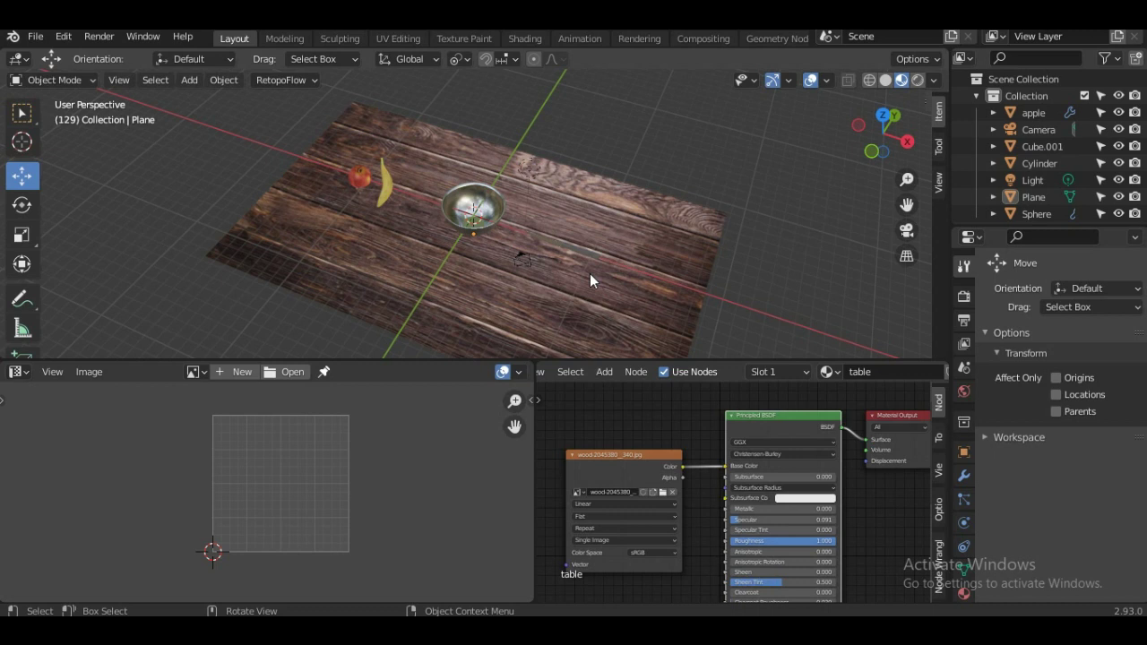
Select the table plane and try a Z rotation, then cancel it.
{"action": "key", "text": "z"}
{"action": "left_click", "coordinate": [644, 249]}
{"action": "key", "text": "g"}
{"action": "key", "text": "r"}
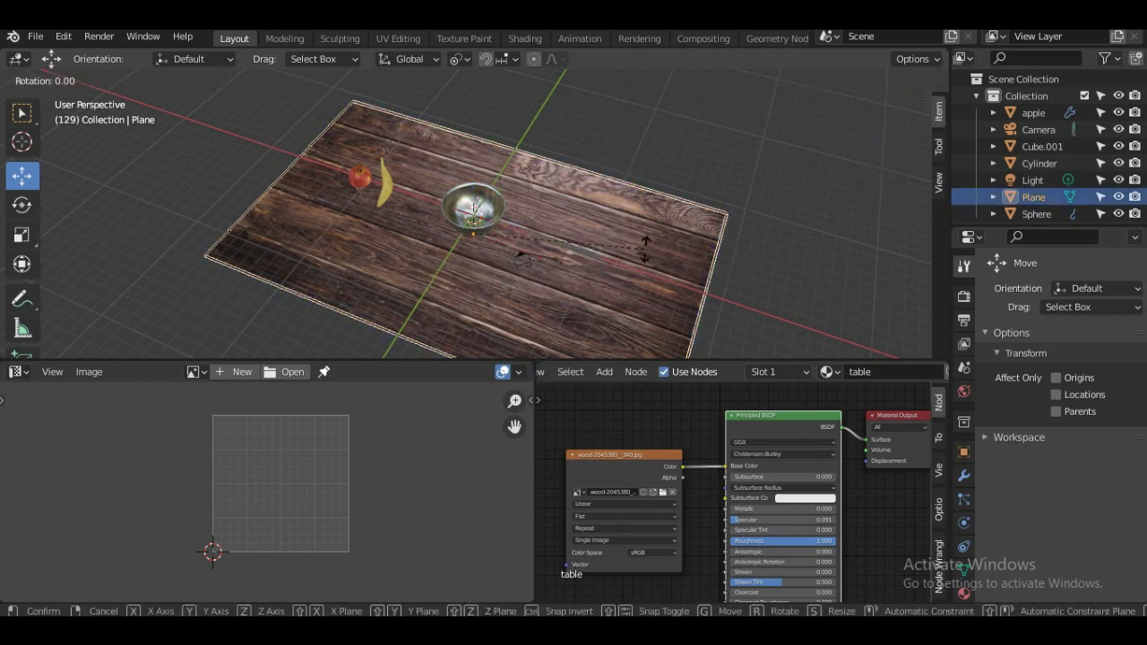
{"action": "key", "text": "z"}
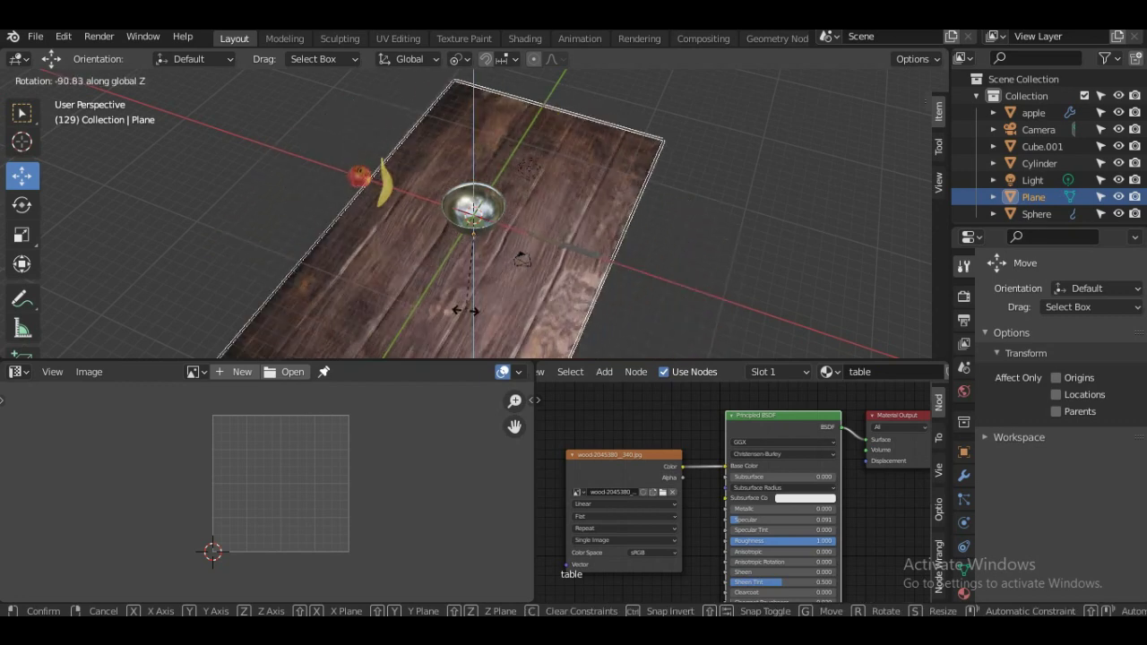
{"action": "right_click", "coordinate": [465, 310]}
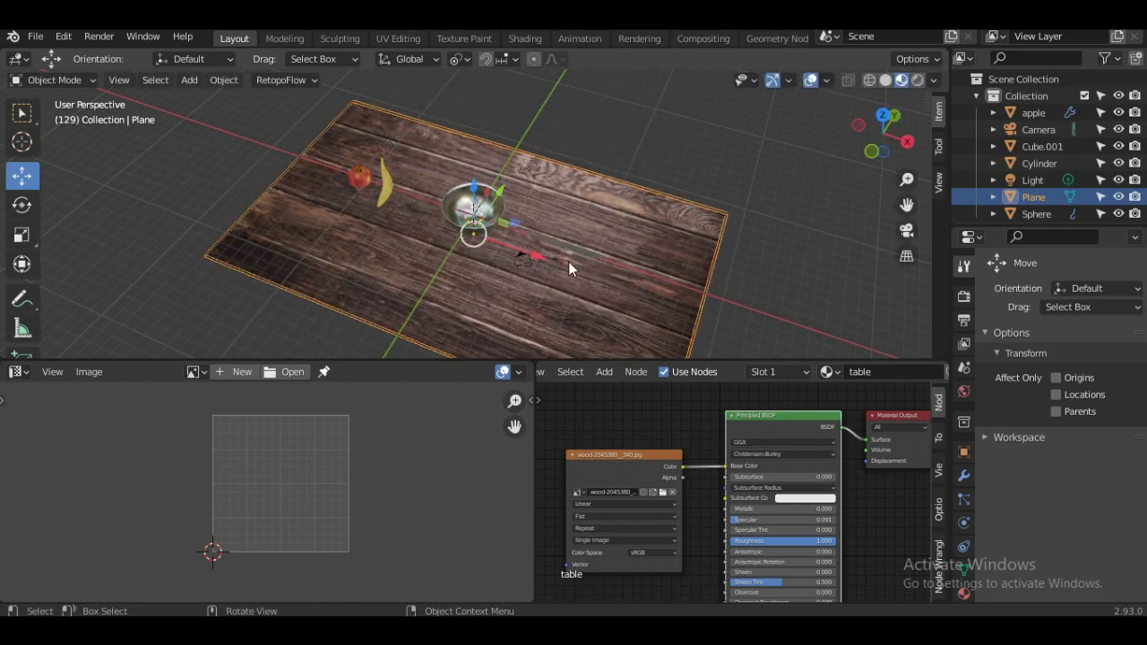
Rotate the table's UVs in Edit Mode to turn the wood grain, then return to Object Mode.
{"action": "key", "text": "Tab"}
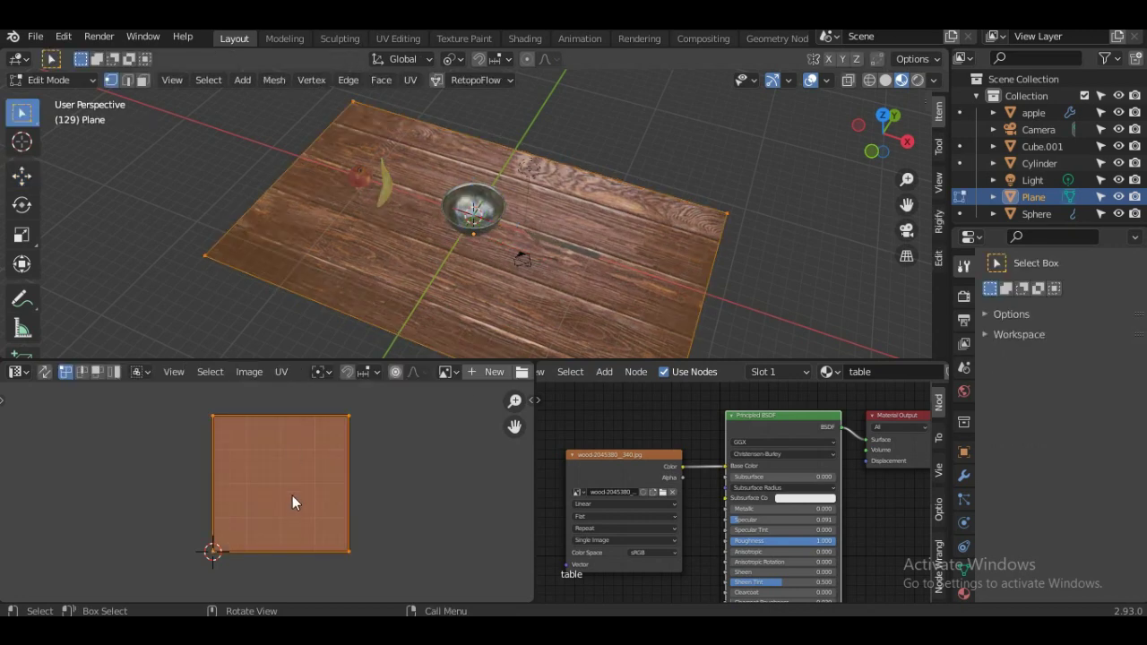
{"action": "scroll", "coordinate": [334, 503], "scroll_direction": "up", "scroll_amount": 4}
{"action": "scroll", "coordinate": [334, 503], "scroll_direction": "down", "scroll_amount": 3}
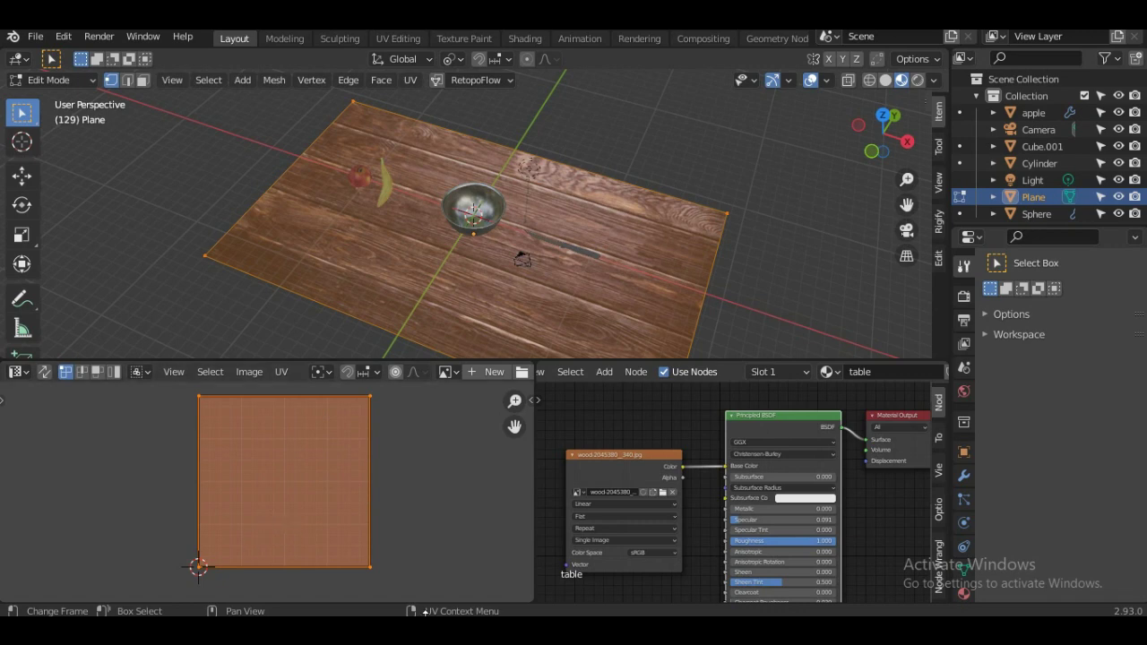
{"action": "key", "text": "r"}
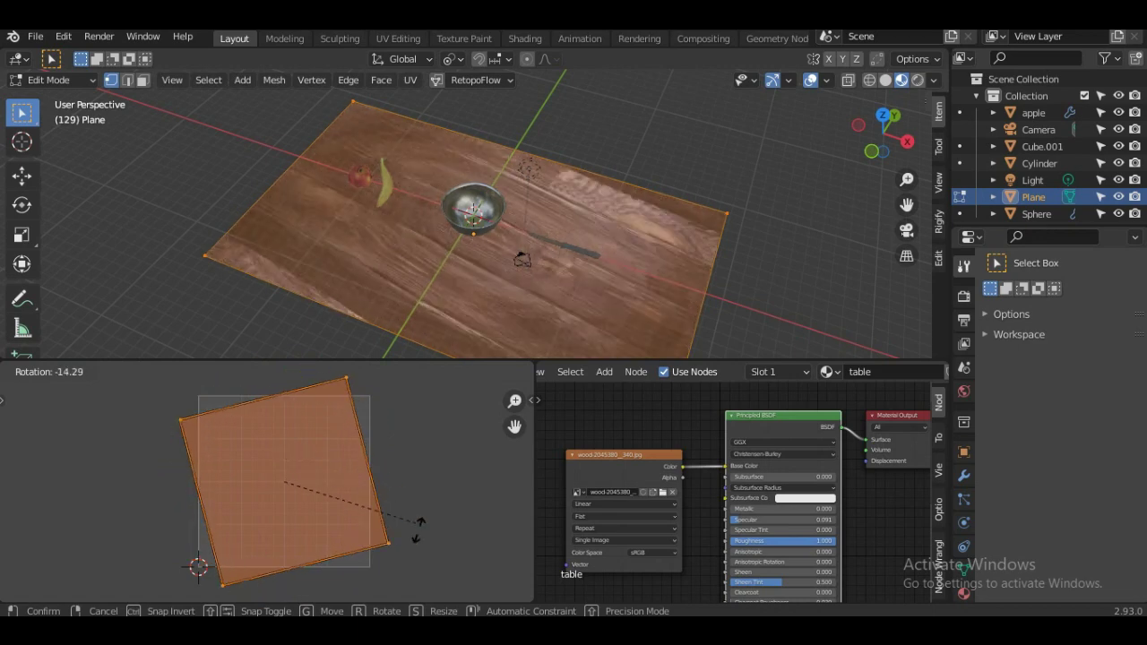
{"action": "left_click", "coordinate": [435, 563]}
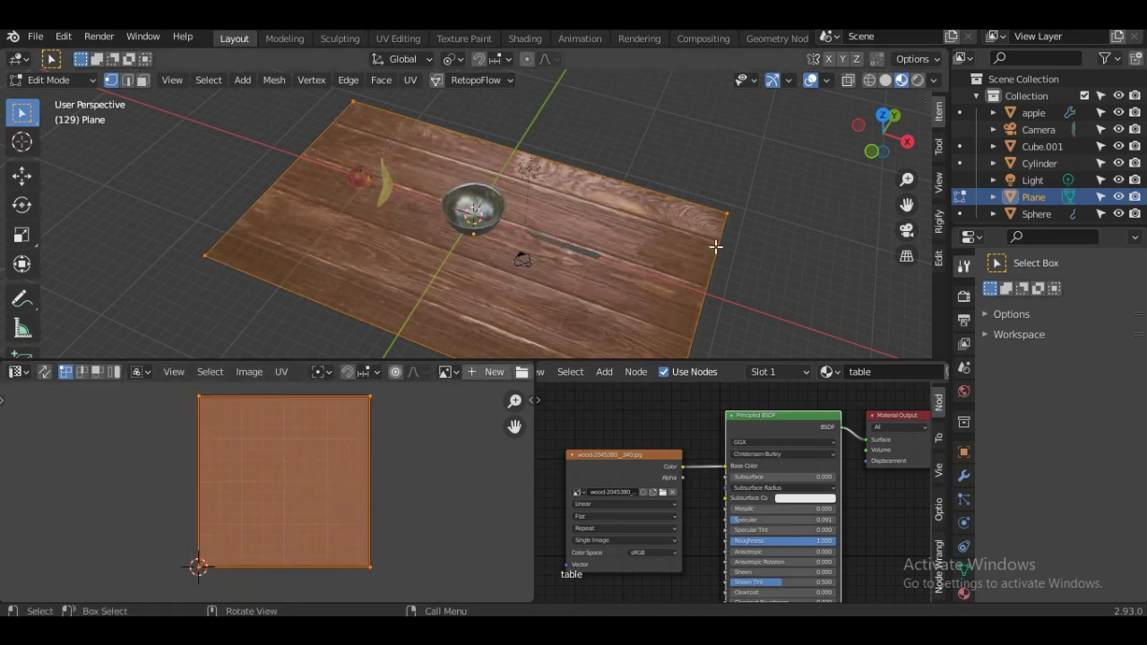
{"action": "key", "text": "Tab"}
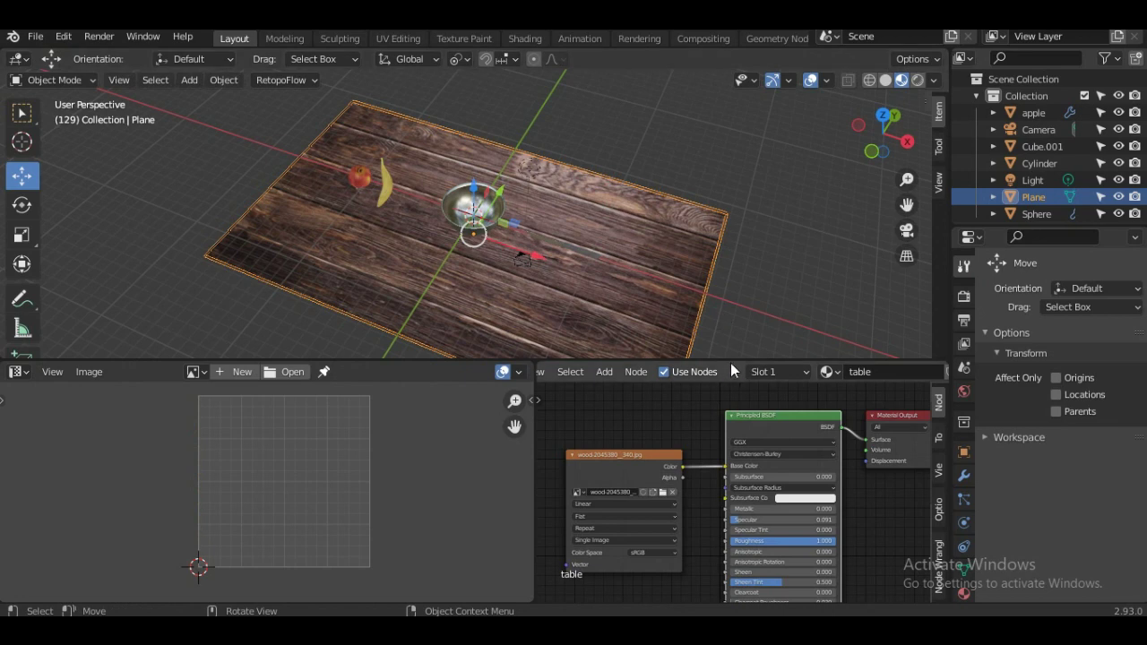
Raise the table plane 1.12 m along Z beneath the bowl, fruit and knife.
{"action": "left_click_drag", "start_coordinate": [726, 362], "coordinate": [714, 499]}
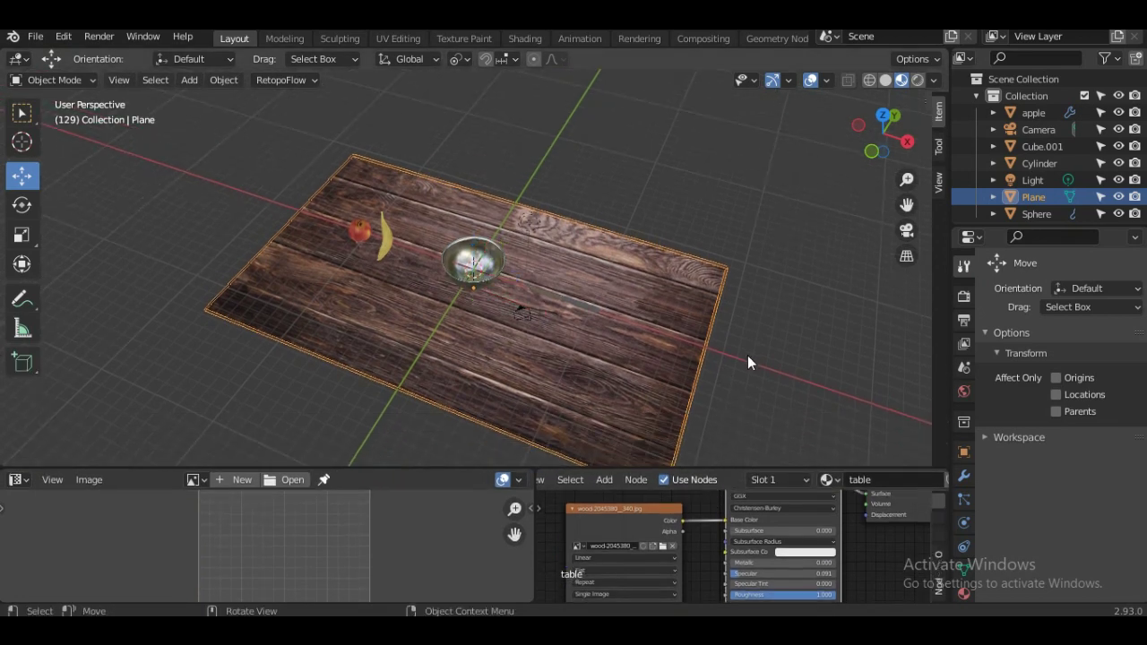
{"action": "mouse_move", "coordinate": [747, 355]}
{"action": "middle_mouse_down"}
{"action": "mouse_move", "coordinate": [537, 263]}
{"action": "mouse_move", "coordinate": [724, 291]}
{"action": "mouse_move", "coordinate": [735, 271]}
{"action": "middle_mouse_up"}
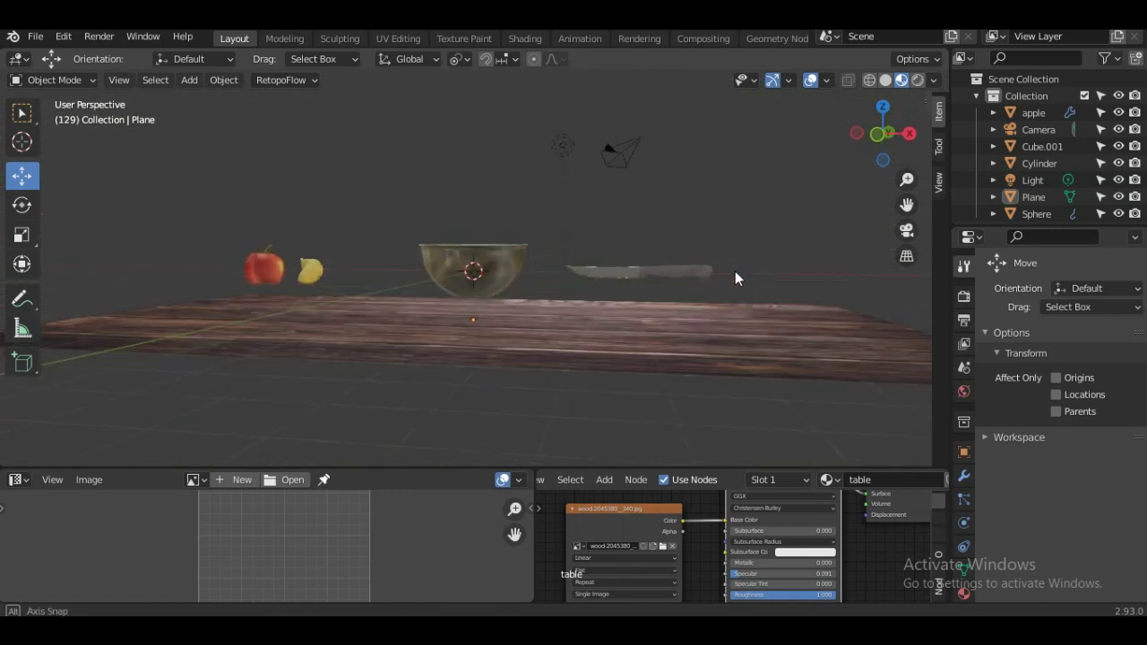
{"action": "mouse_move", "coordinate": [505, 293]}
{"action": "middle_mouse_down"}
{"action": "mouse_move", "coordinate": [482, 306]}
{"action": "mouse_move", "coordinate": [529, 345]}
{"action": "middle_mouse_up"}
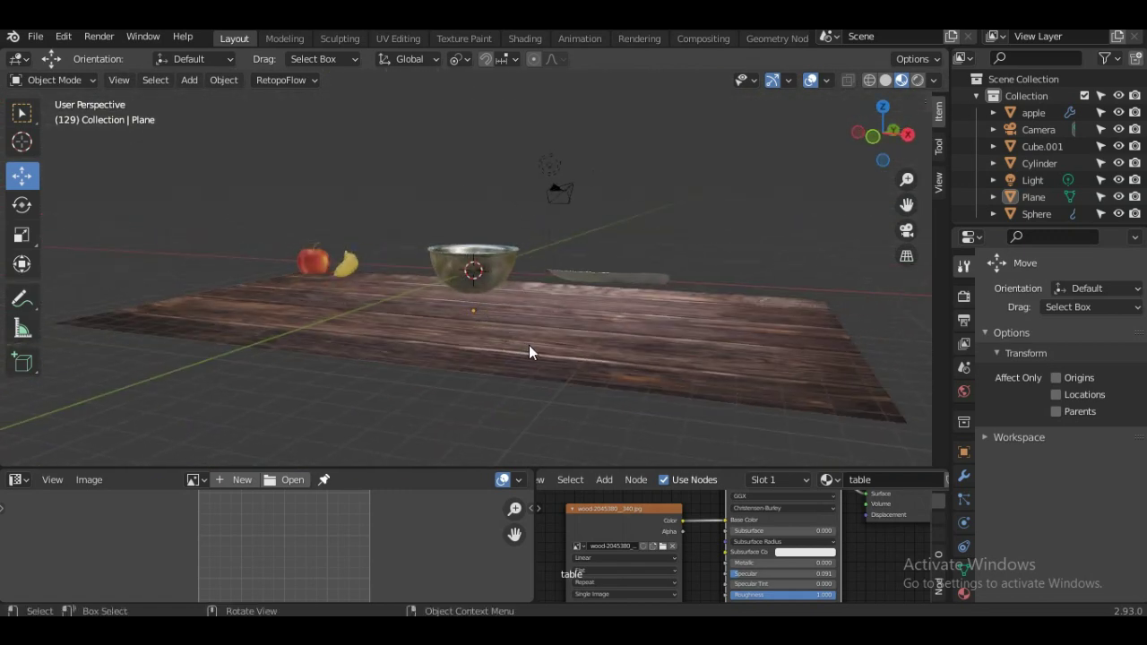
{"action": "left_click", "coordinate": [529, 347]}
{"action": "key", "text": "g"}
{"action": "key", "text": "z"}
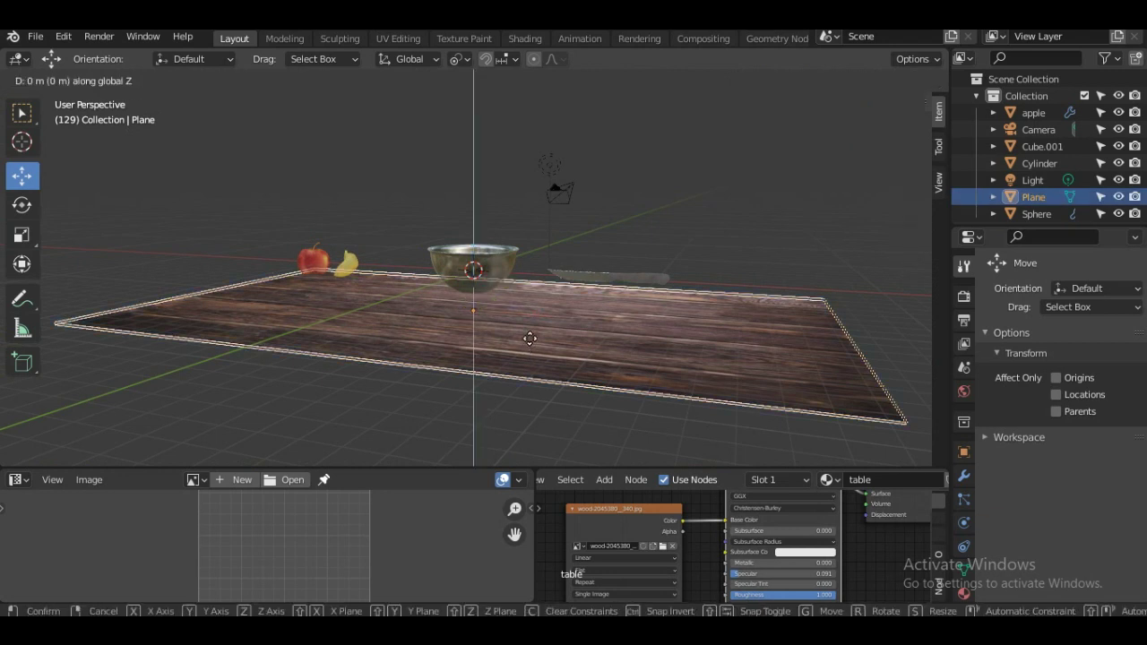
{"action": "left_click", "coordinate": [531, 328]}
Check the scene in front view, orbit down onto the bowl, and reselect the table.
{"action": "key", "text": "KP_1"}
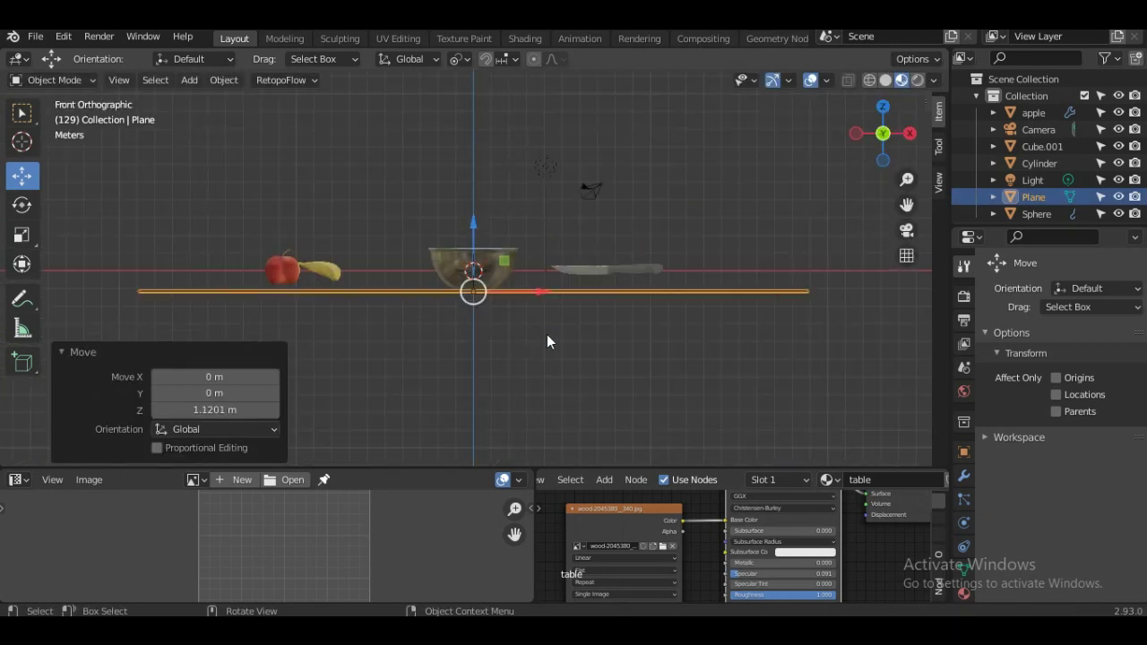
{"action": "scroll", "coordinate": [546, 335], "scroll_direction": "up", "scroll_amount": 2}
{"action": "scroll", "coordinate": [597, 359], "scroll_direction": "up", "scroll_amount": 4}
{"action": "scroll", "coordinate": [601, 386], "scroll_direction": "up", "scroll_amount": 3}
{"action": "left_click", "coordinate": [731, 418]}
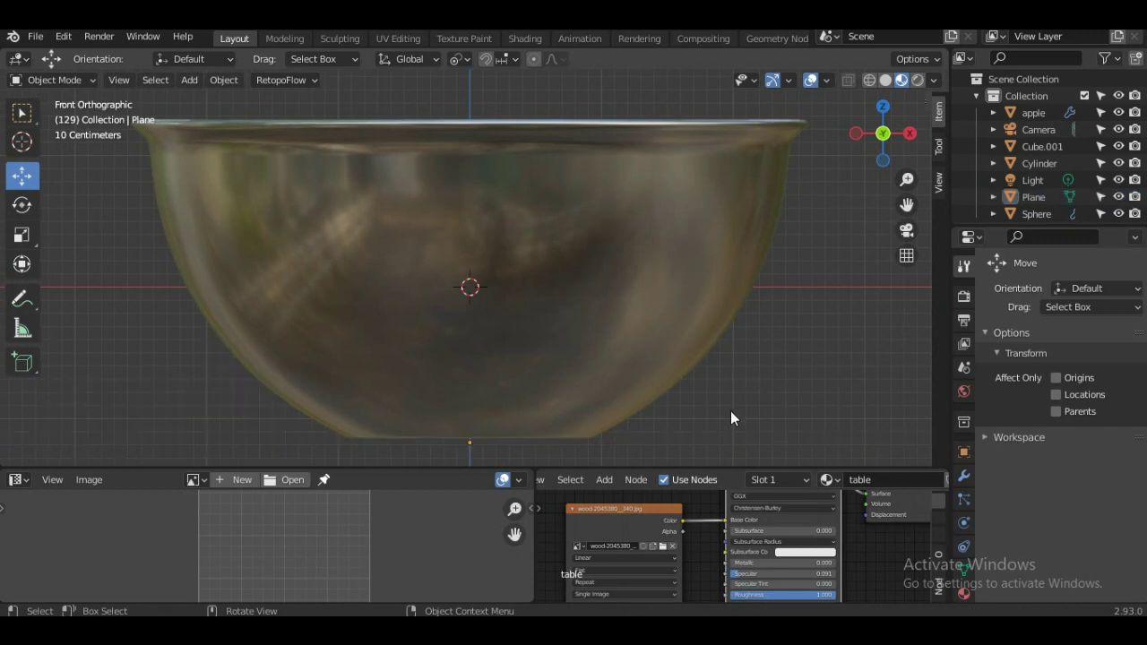
{"action": "mouse_move", "coordinate": [640, 459]}
{"action": "middle_mouse_down"}
{"action": "mouse_move", "coordinate": [593, 274]}
{"action": "mouse_move", "coordinate": [629, 314]}
{"action": "mouse_move", "coordinate": [627, 298]}
{"action": "middle_mouse_up"}
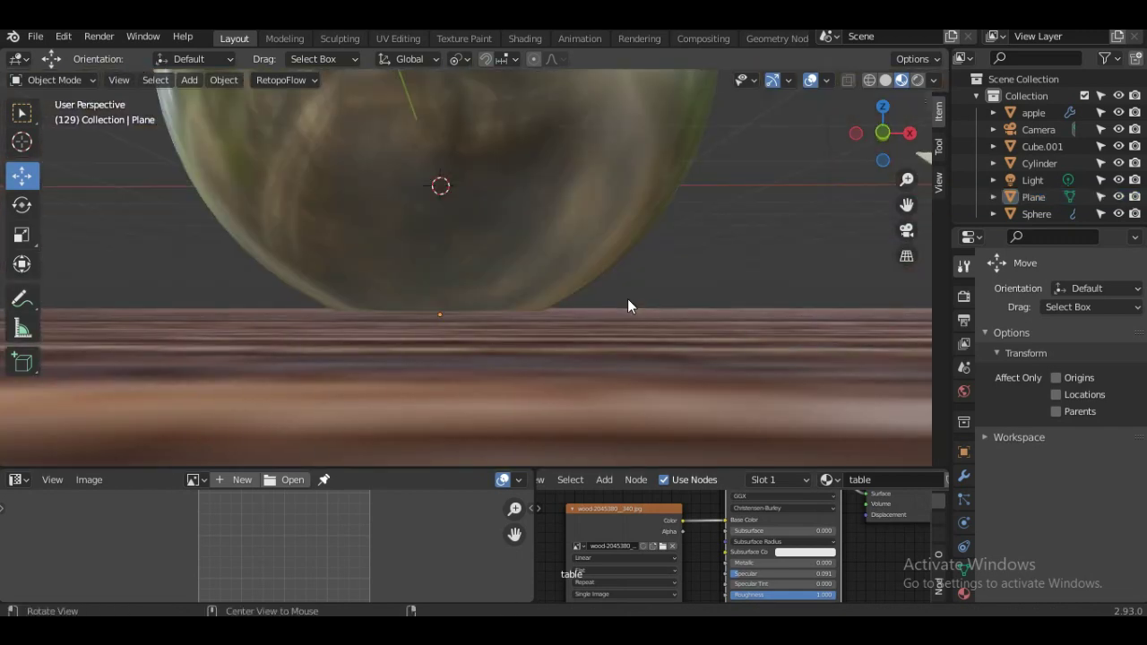
{"action": "scroll", "coordinate": [588, 338], "scroll_direction": "down", "scroll_amount": 2}
{"action": "scroll", "coordinate": [578, 350], "scroll_direction": "down", "scroll_amount": 2}
{"action": "scroll", "coordinate": [571, 351], "scroll_direction": "down", "scroll_amount": 1}
{"action": "left_click", "coordinate": [572, 350]}
{"action": "scroll", "coordinate": [571, 349], "scroll_direction": "down", "scroll_amount": 2}
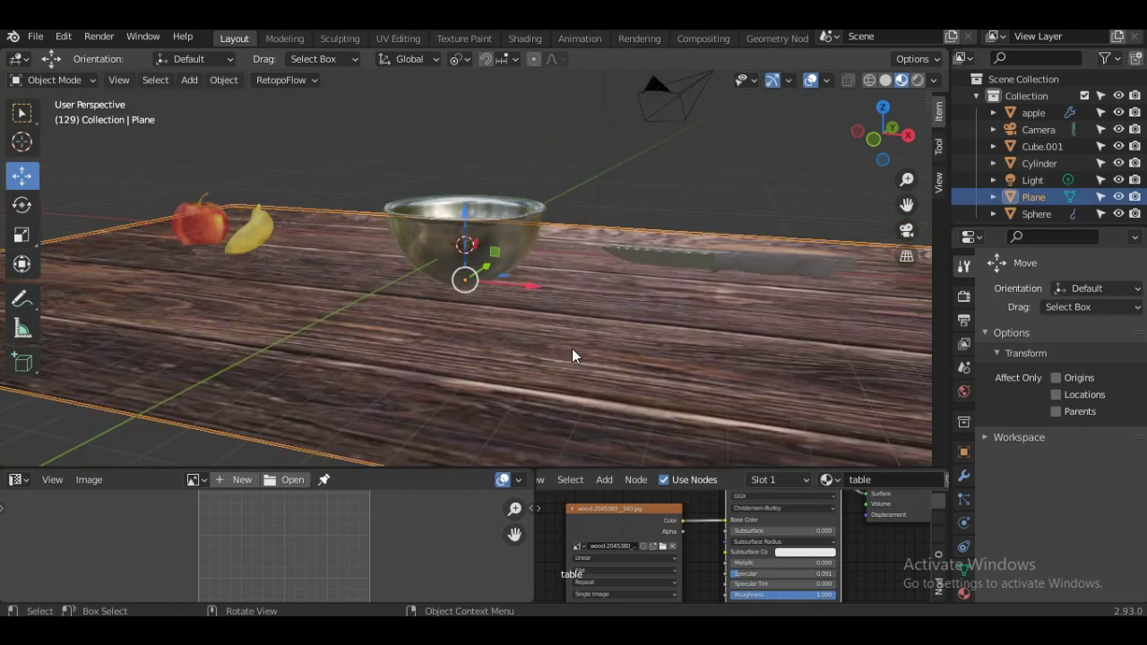
{"action": "scroll", "coordinate": [572, 348], "scroll_direction": "down", "scroll_amount": 2}
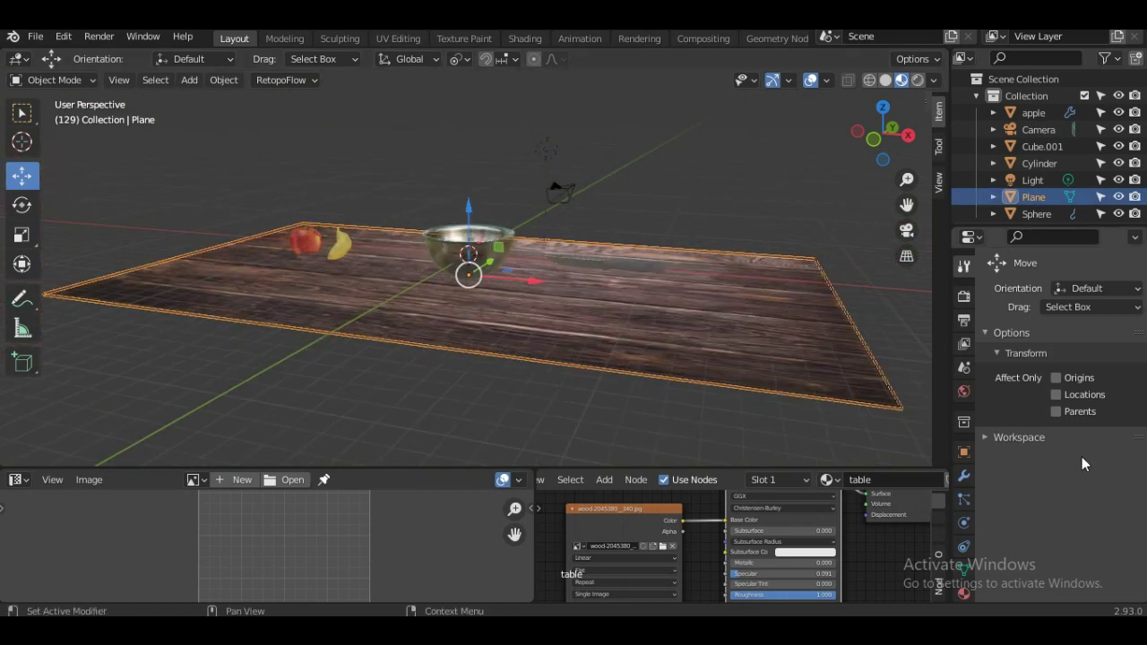
Add a 0.01 m Solidify modifier to the table and check its thickness.
{"action": "left_click", "coordinate": [964, 480]}
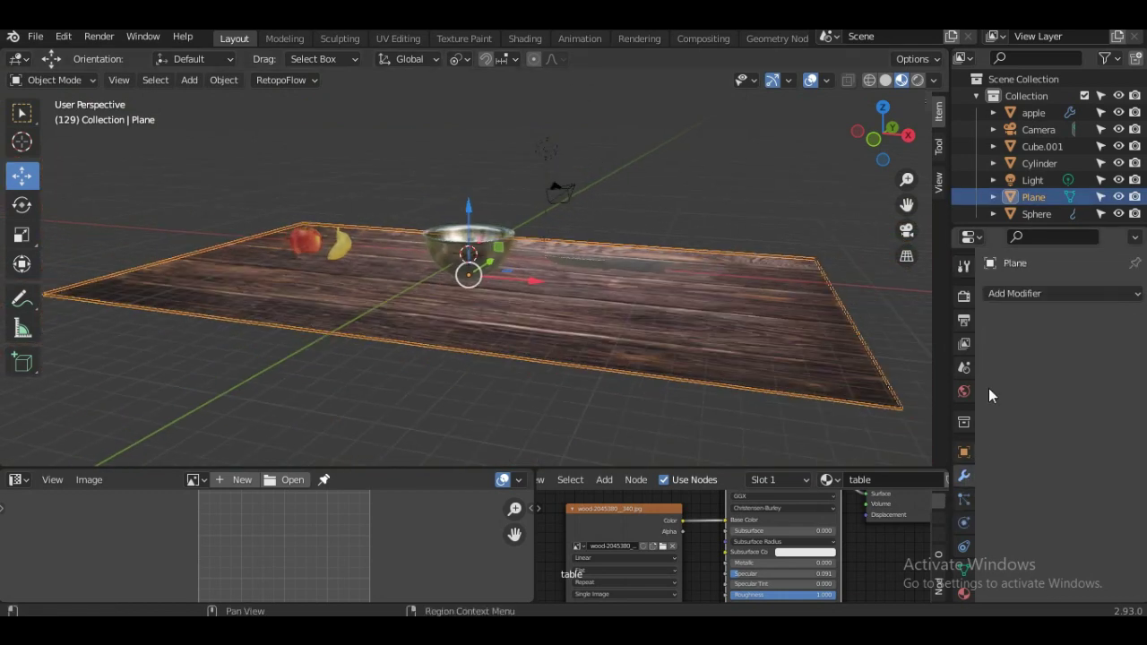
{"action": "left_click", "coordinate": [1036, 294]}
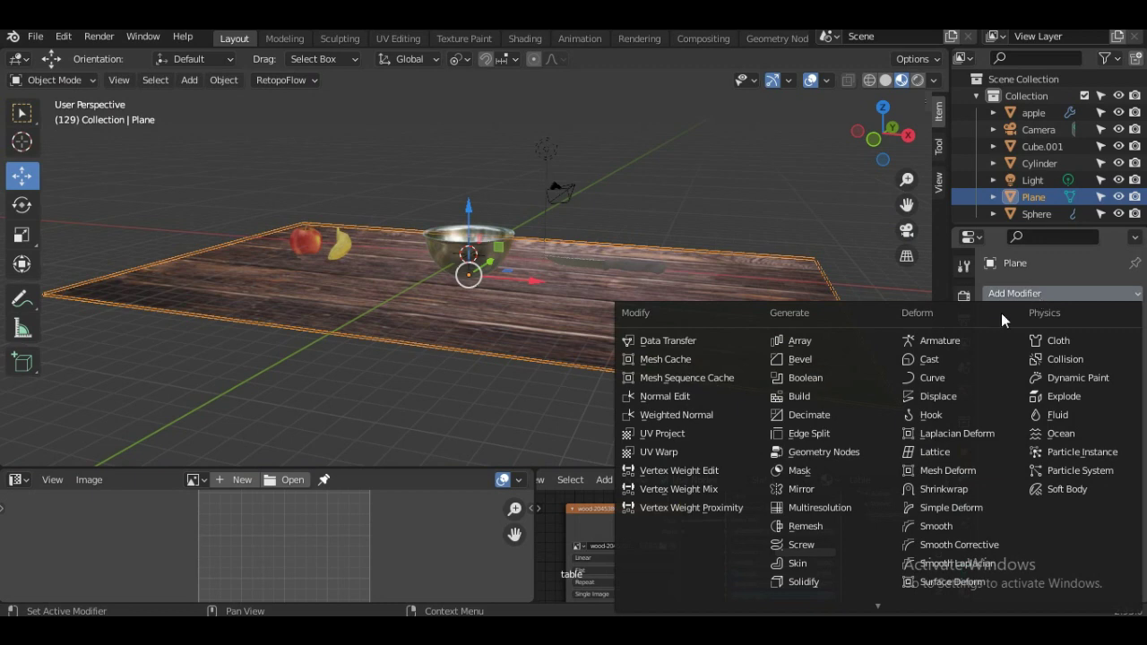
{"action": "left_click", "coordinate": [813, 581]}
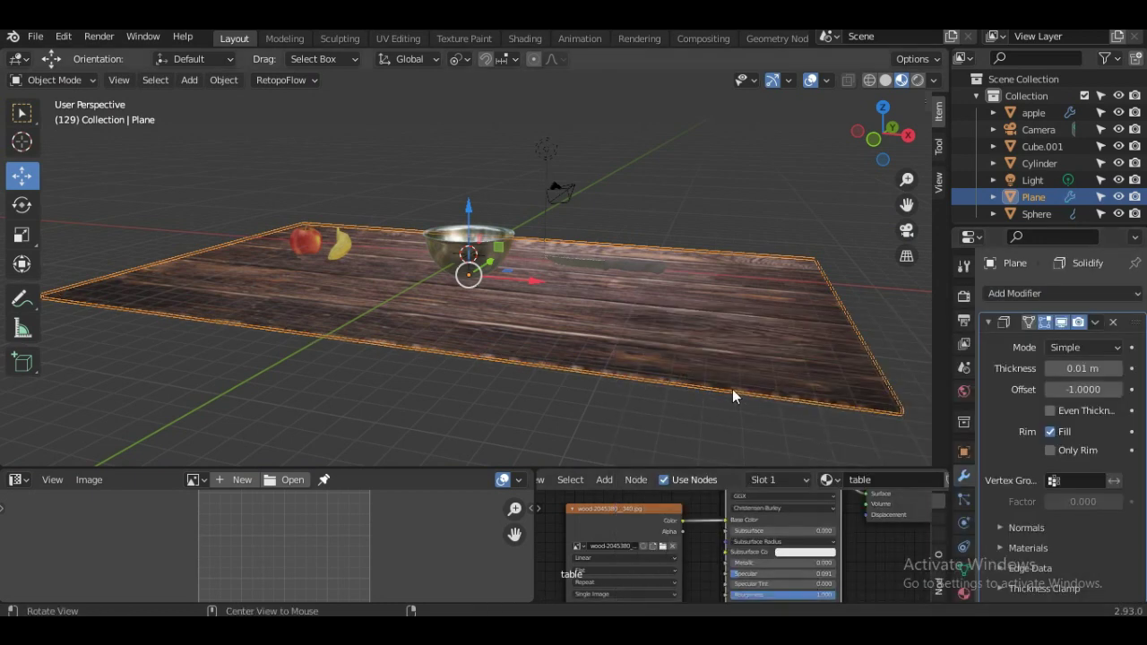
{"action": "middle_click_drag", "start_coordinate": [732, 388], "coordinate": [736, 369]}
{"action": "left_click", "coordinate": [518, 370]}
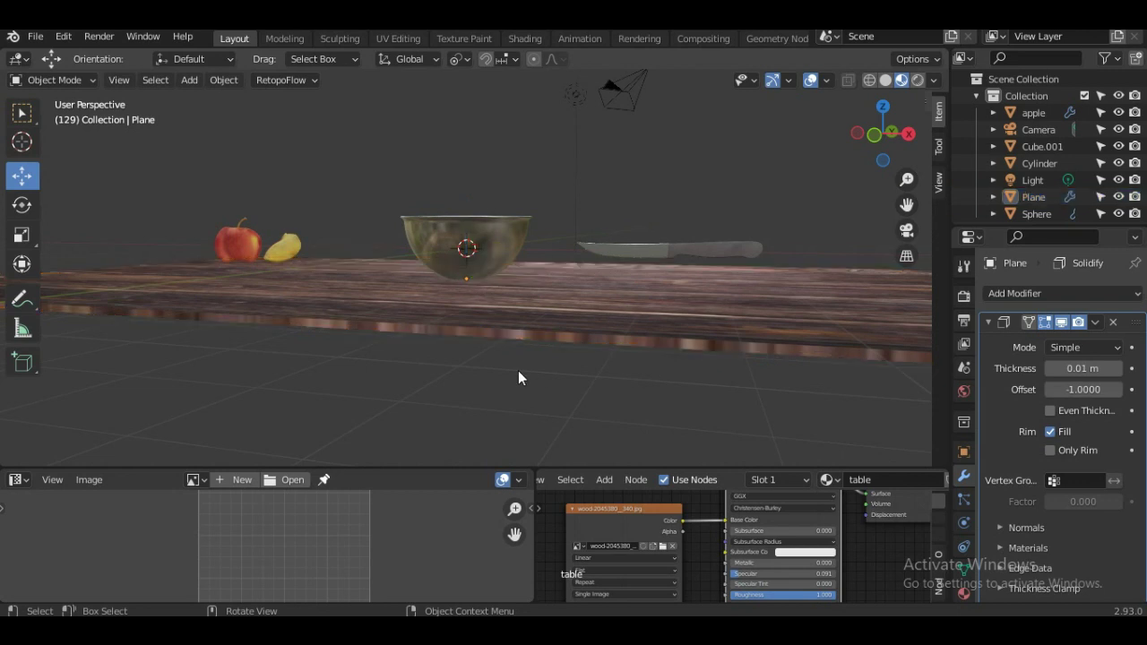
{"action": "middle_click_drag", "start_coordinate": [533, 367], "coordinate": [528, 349]}
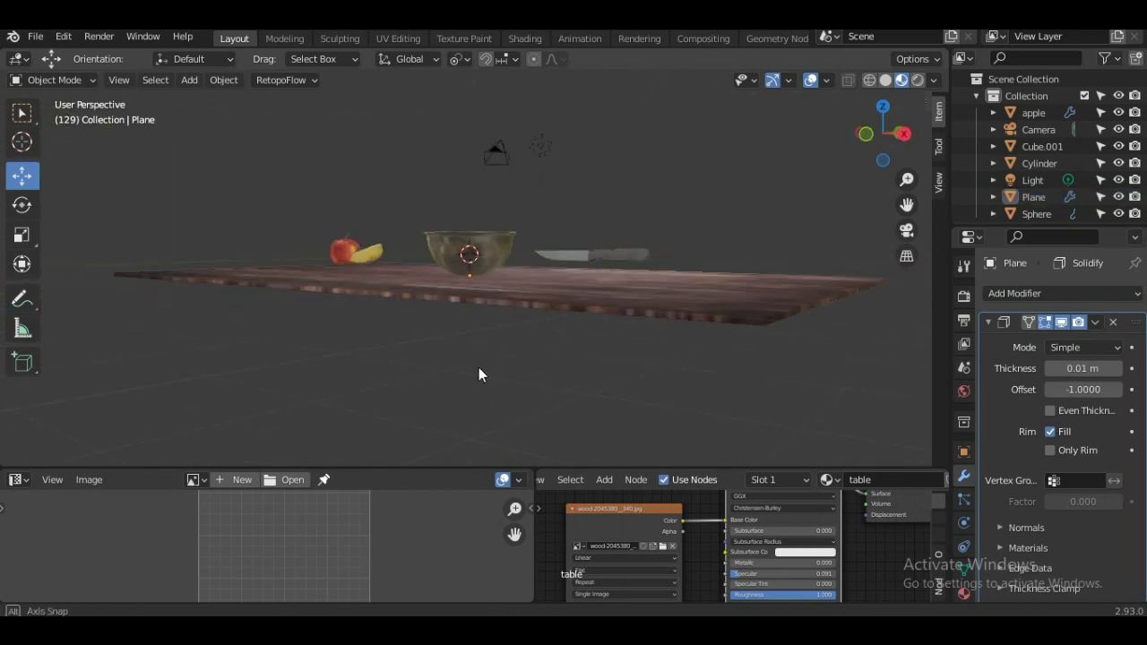
{"action": "left_click", "coordinate": [579, 333]}
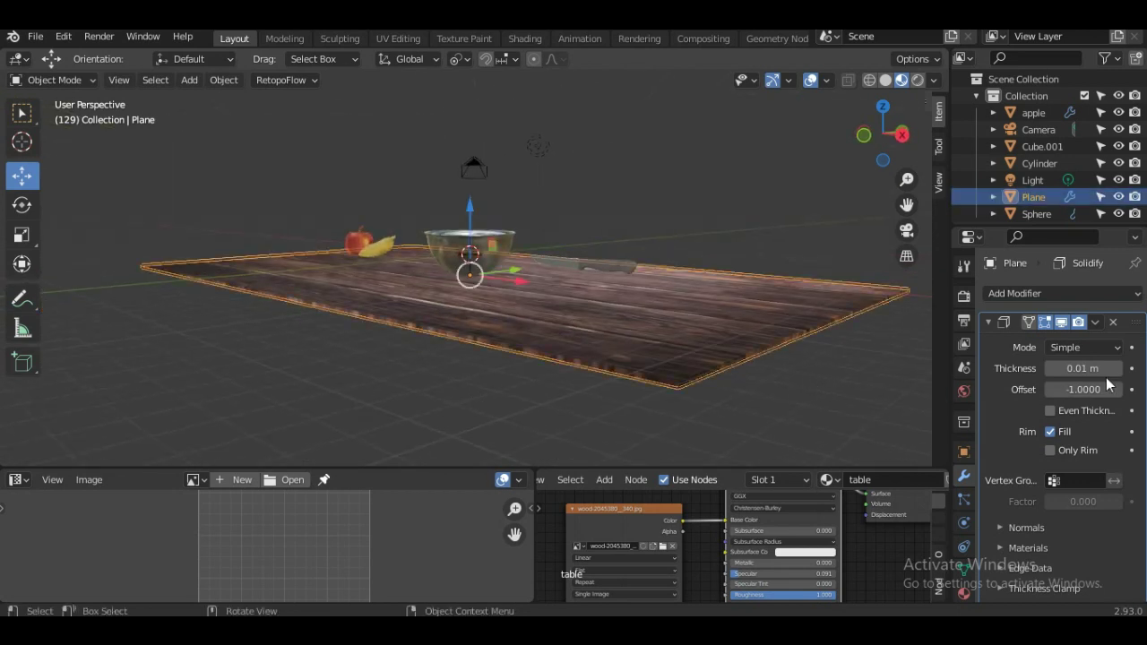
Apply the Solidify modifier and inspect the table edge in front orthographic view.
{"action": "left_click", "coordinate": [1096, 324]}
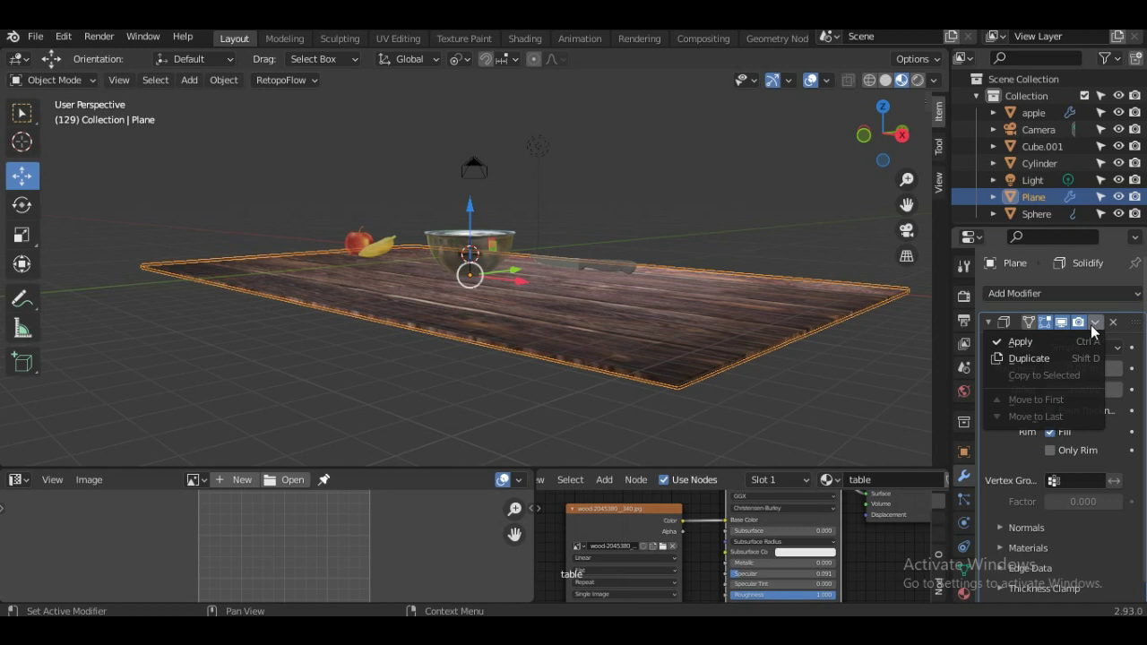
{"action": "left_click", "coordinate": [1040, 347]}
{"action": "left_click", "coordinate": [694, 405]}
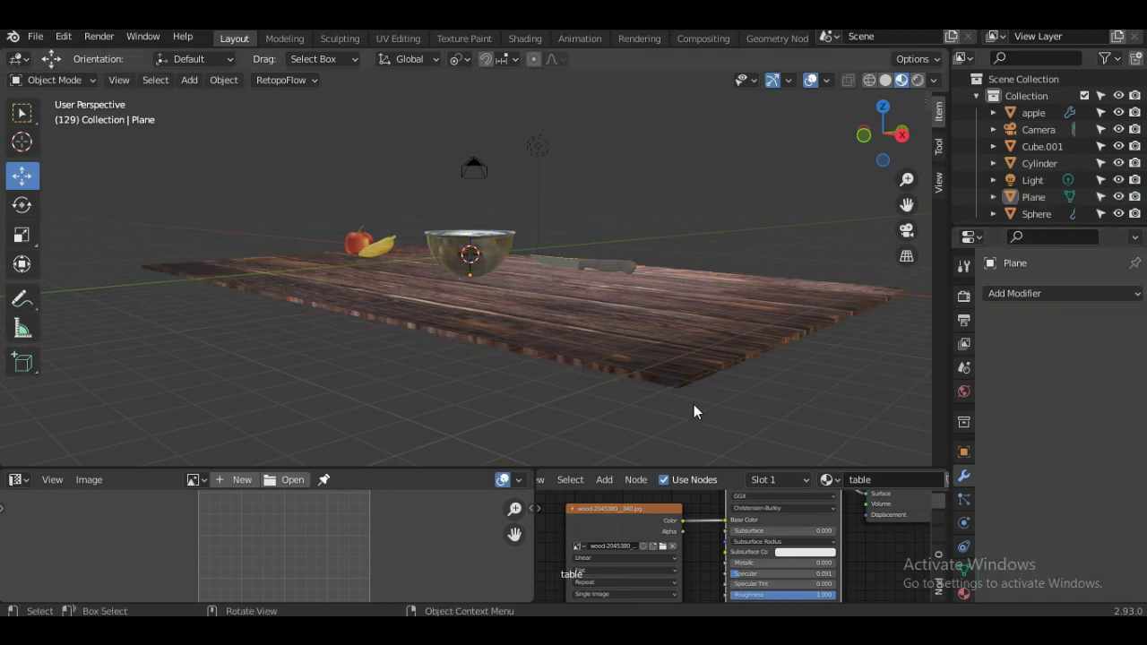
{"action": "middle_click_drag", "start_coordinate": [693, 404], "coordinate": [780, 393]}
{"action": "key", "text": "KP_1"}
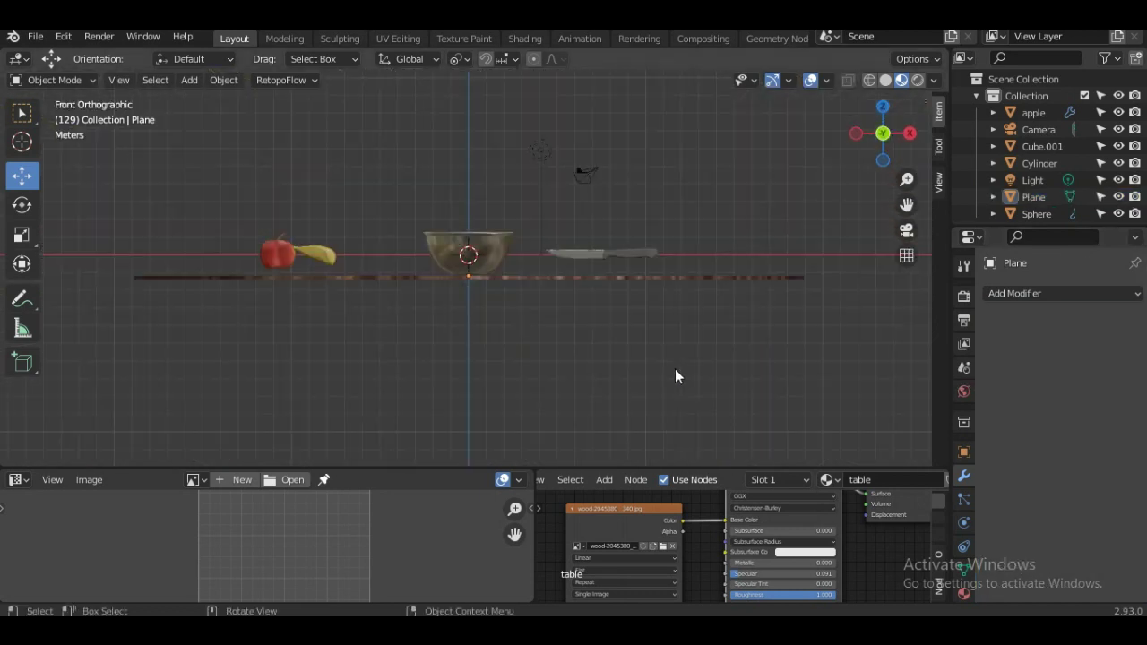
{"action": "scroll", "coordinate": [662, 370], "scroll_direction": "up", "scroll_amount": 7}
{"action": "scroll", "coordinate": [641, 387], "scroll_direction": "up", "scroll_amount": 3}
Move the table up along Z toward the bottom of the bowl.
{"action": "scroll", "coordinate": [645, 402], "scroll_direction": "up", "scroll_amount": 2}
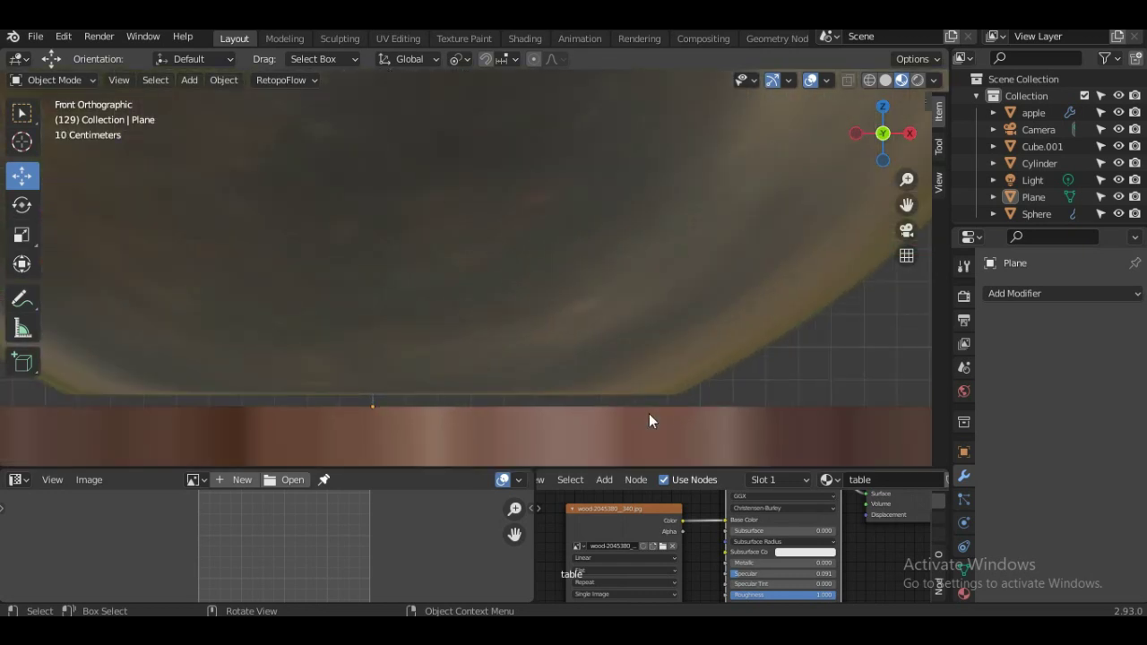
{"action": "left_click", "coordinate": [600, 433]}
{"action": "scroll", "coordinate": [600, 432], "scroll_direction": "down", "scroll_amount": 1}
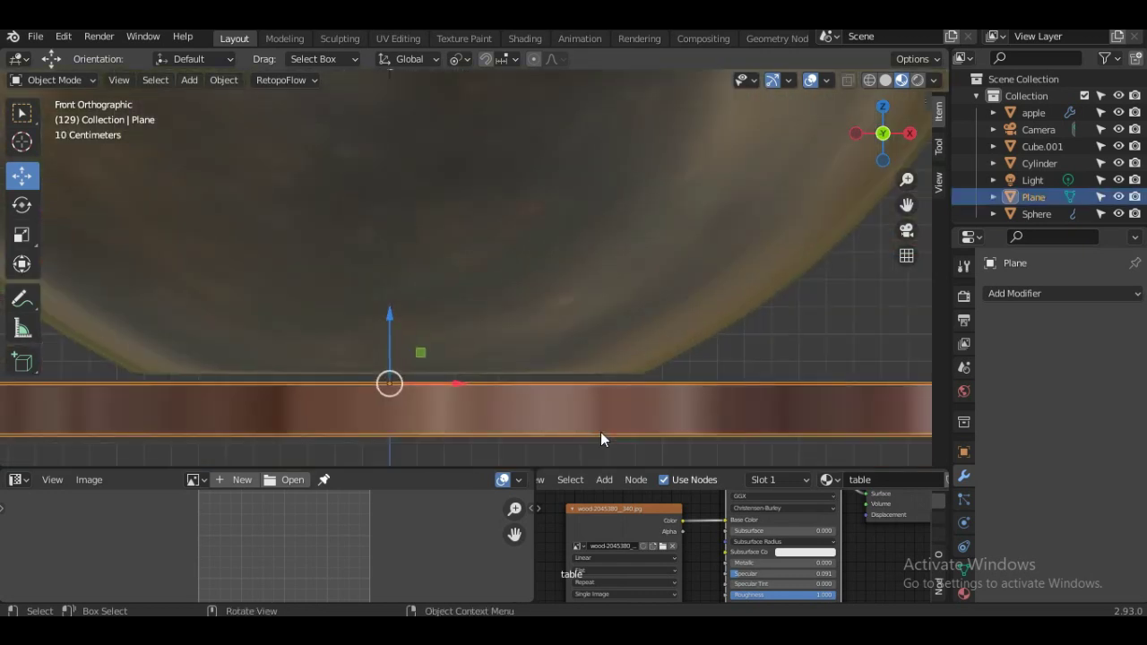
{"action": "scroll", "coordinate": [600, 432], "scroll_direction": "up", "scroll_amount": 2}
{"action": "key", "text": "g"}
{"action": "key", "text": "z"}
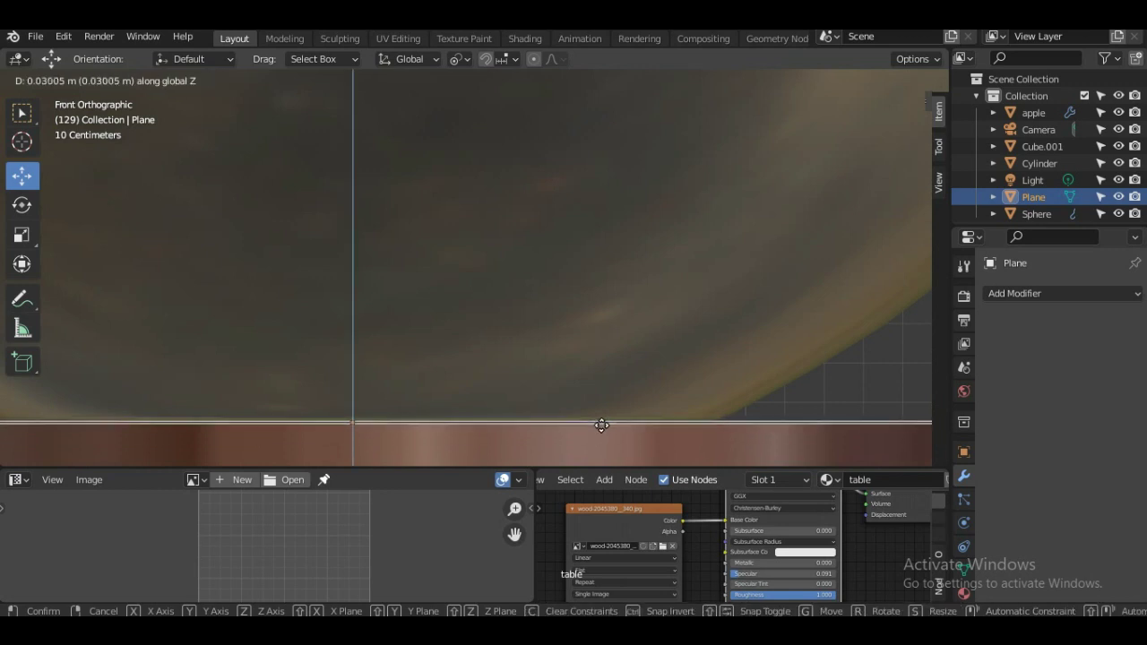
{"action": "left_click", "coordinate": [600, 430]}
{"action": "left_click", "coordinate": [856, 368]}
Nudge the table a further 0.00621 m up so it sits flush under the bowl.
{"action": "scroll", "coordinate": [842, 376], "scroll_direction": "up", "scroll_amount": 2}
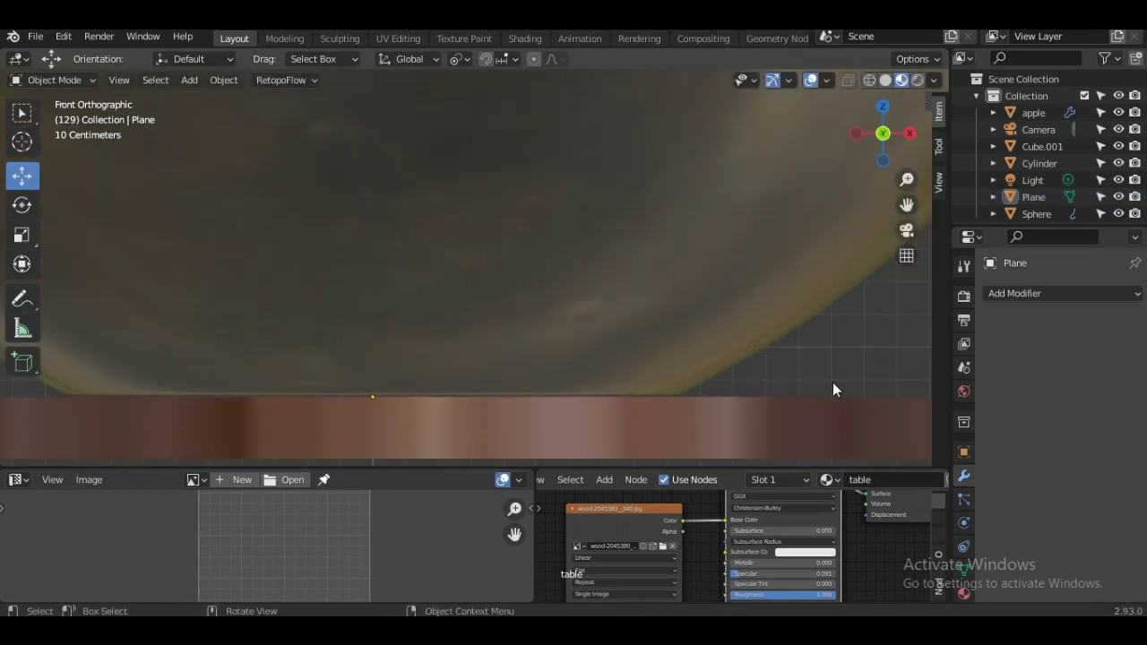
{"action": "scroll", "coordinate": [831, 387], "scroll_direction": "up", "scroll_amount": 3}
{"action": "middle_click_drag", "start_coordinate": [826, 392], "coordinate": [742, 130], "text": "shift"}
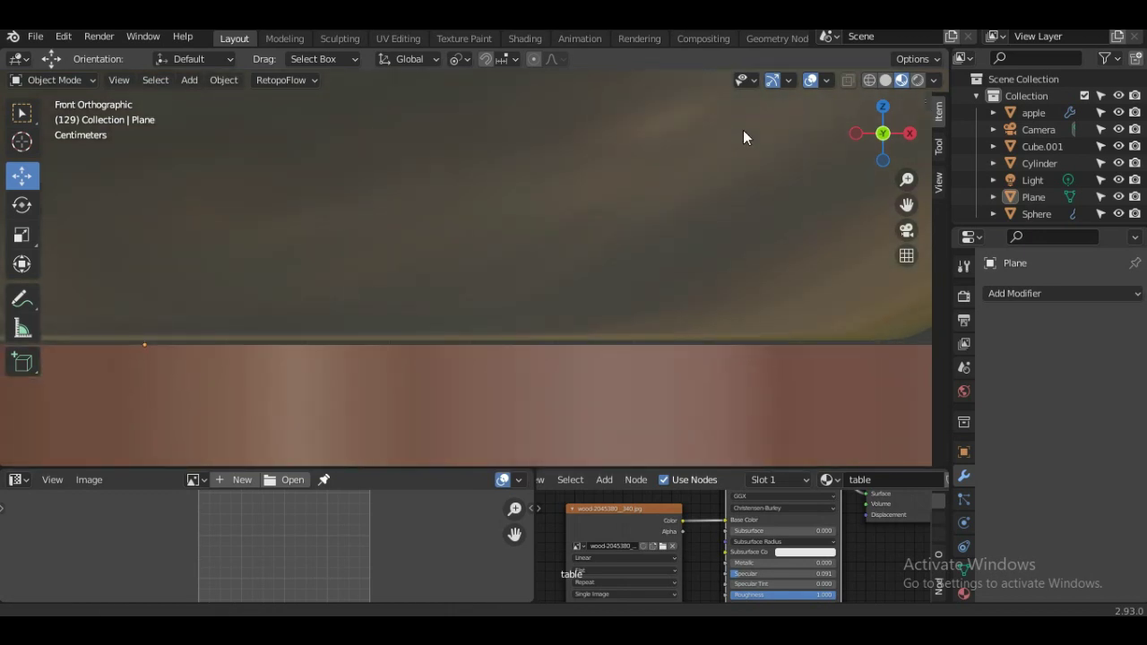
{"action": "left_click", "coordinate": [633, 402]}
{"action": "key", "text": "g"}
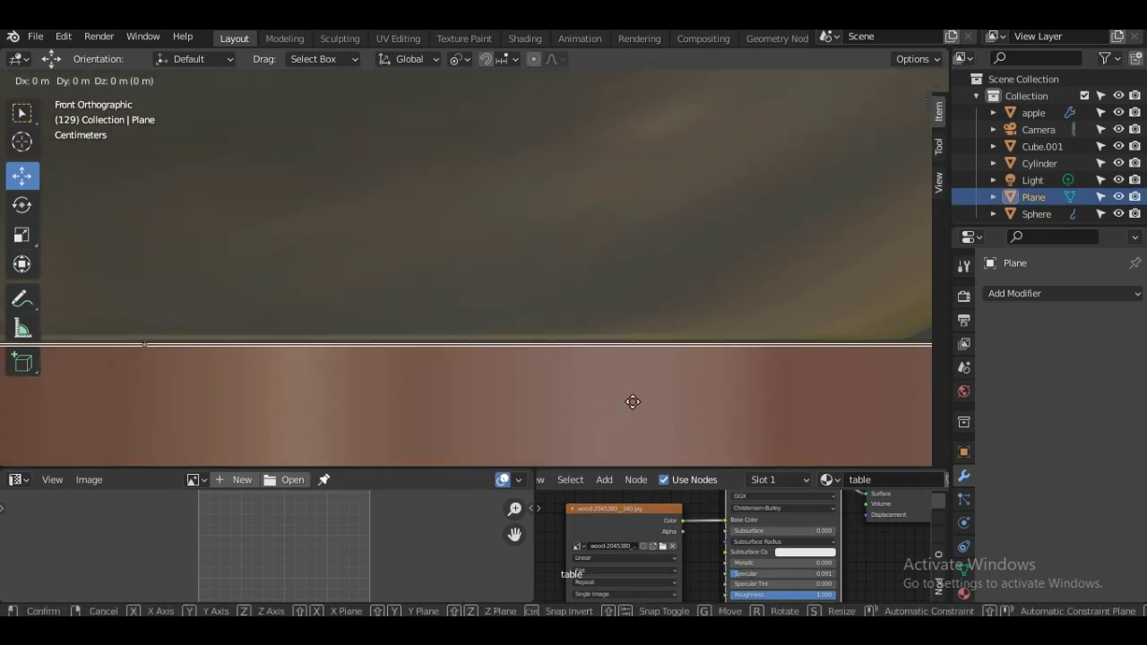
{"action": "key", "text": "z"}
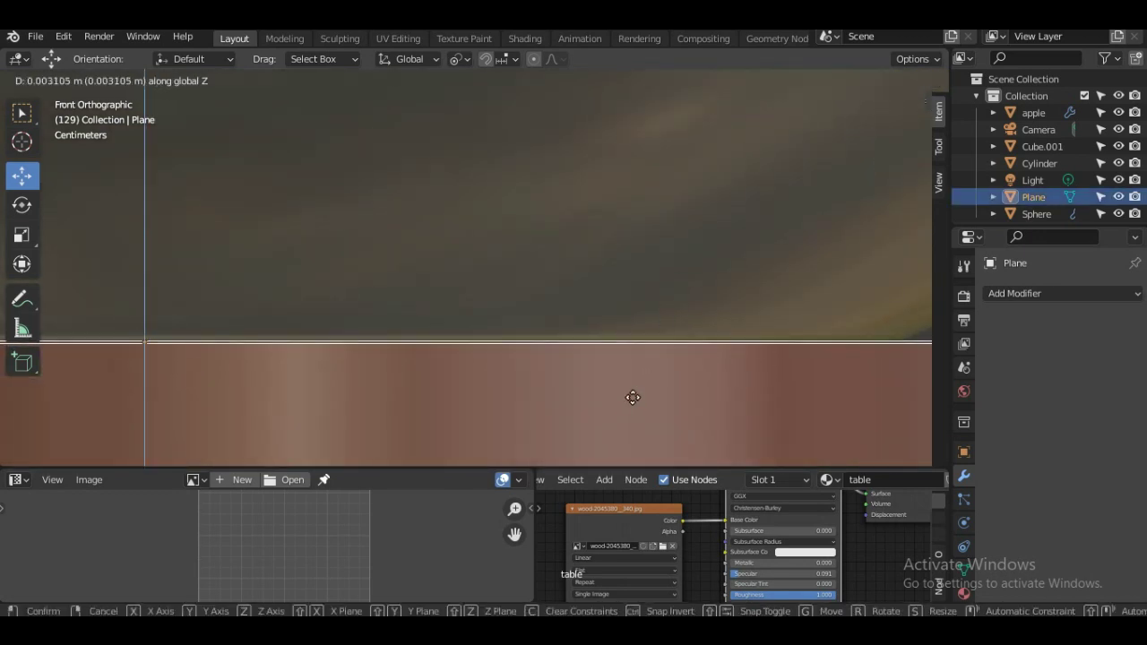
{"action": "left_click", "coordinate": [632, 396]}
Orbit back to a perspective view and select the knife.
{"action": "scroll", "coordinate": [632, 395], "scroll_direction": "down", "scroll_amount": 2}
{"action": "scroll", "coordinate": [642, 408], "scroll_direction": "down", "scroll_amount": 1}
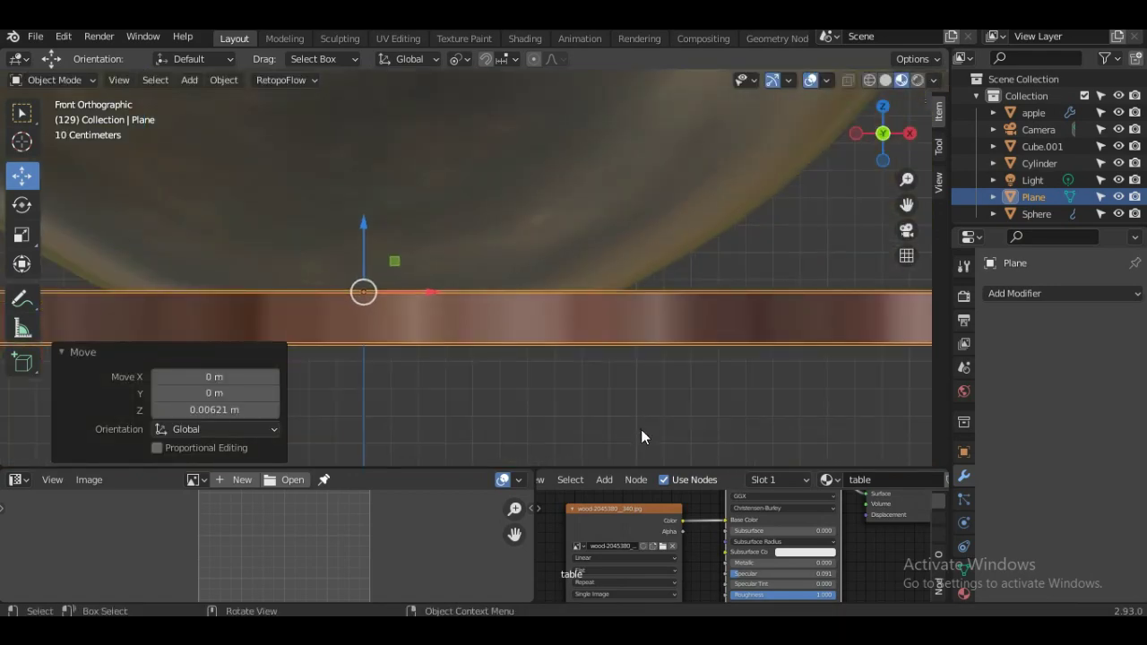
{"action": "scroll", "coordinate": [641, 429], "scroll_direction": "down", "scroll_amount": 2}
{"action": "mouse_move", "coordinate": [760, 395]}
{"action": "middle_mouse_down"}
{"action": "mouse_move", "coordinate": [679, 440]}
{"action": "mouse_move", "coordinate": [676, 425]}
{"action": "mouse_move", "coordinate": [620, 437]}
{"action": "mouse_move", "coordinate": [634, 452]}
{"action": "mouse_move", "coordinate": [745, 423]}
{"action": "mouse_move", "coordinate": [692, 254]}
{"action": "mouse_move", "coordinate": [649, 326]}
{"action": "middle_mouse_up"}
{"action": "left_click", "coordinate": [689, 251]}
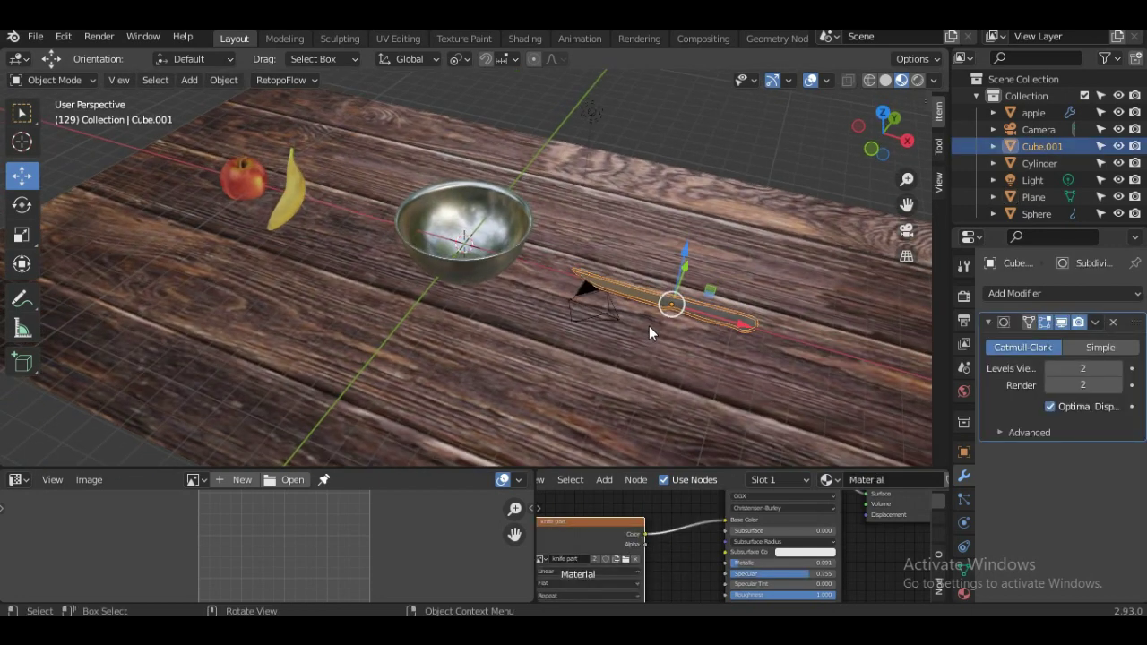
Move the knife further left and toward the viewer, checking it from the front.
{"action": "key", "text": "g"}
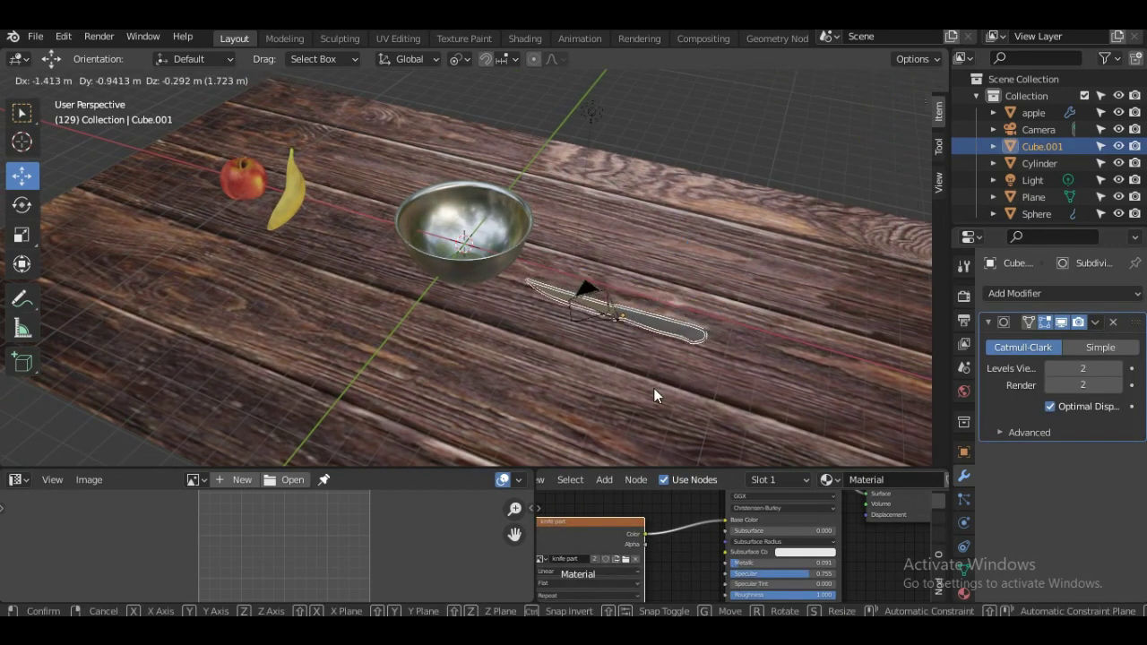
{"action": "left_click", "coordinate": [653, 389]}
{"action": "key", "text": "KP_5"}
{"action": "key", "text": "KP_1"}
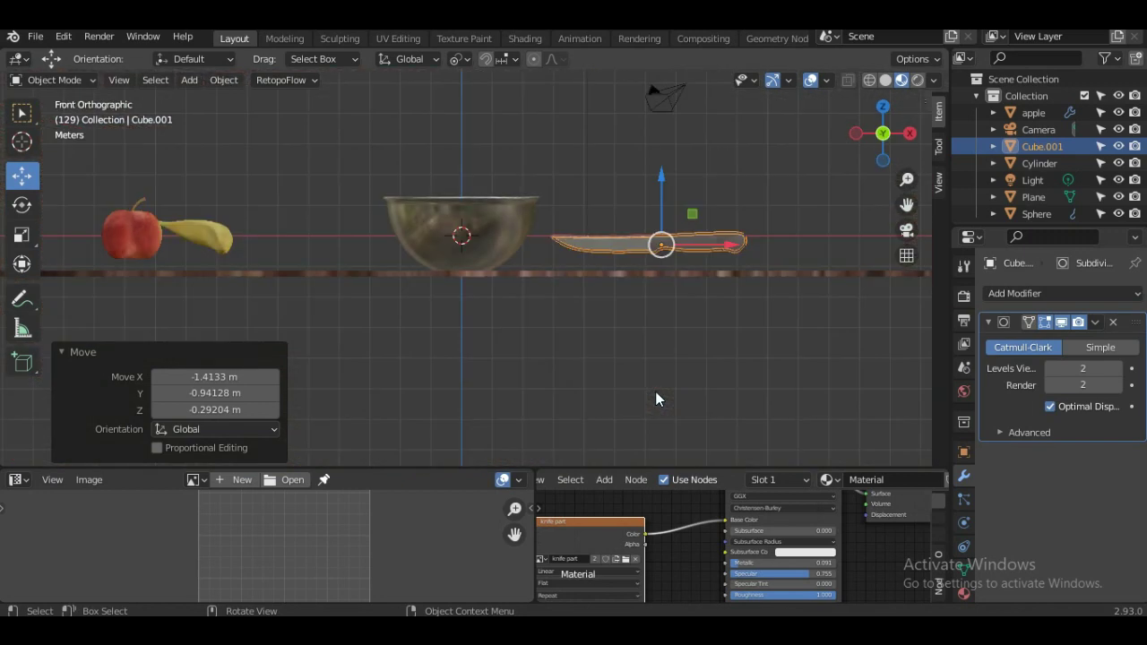
{"action": "scroll", "coordinate": [658, 390], "scroll_direction": "up", "scroll_amount": 2}
{"action": "scroll", "coordinate": [600, 393], "scroll_direction": "down", "scroll_amount": 3, "text": "ctrl"}
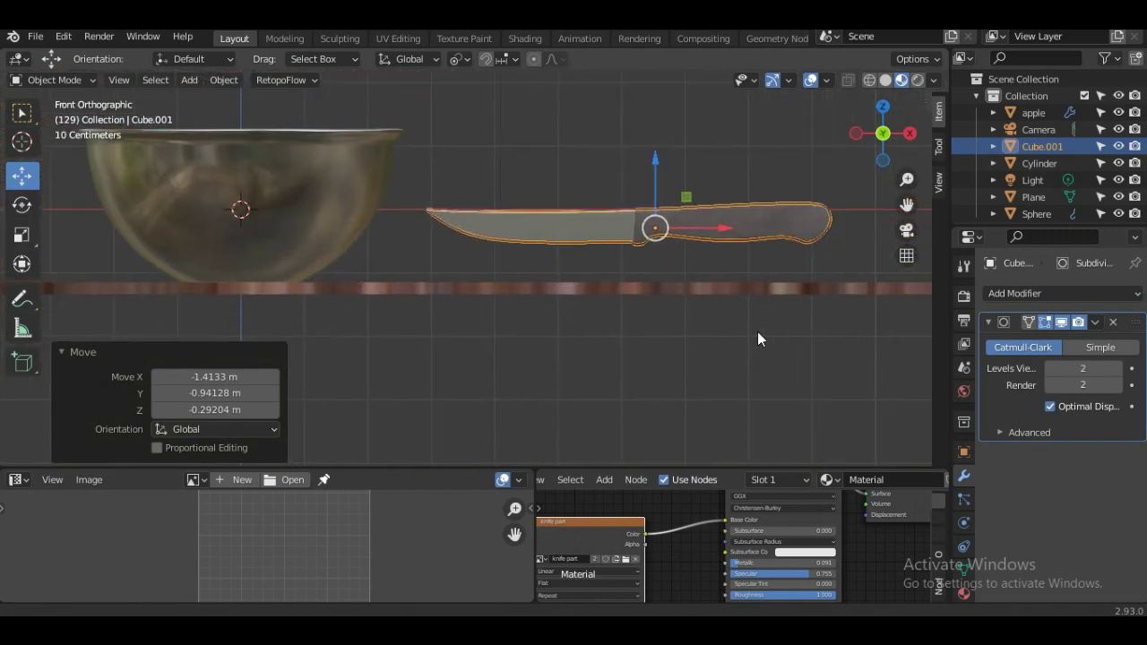
{"action": "scroll", "coordinate": [758, 331], "scroll_direction": "down", "scroll_amount": 3}
{"action": "mouse_move", "coordinate": [686, 344]}
{"action": "middle_mouse_down"}
{"action": "mouse_move", "coordinate": [614, 337]}
{"action": "mouse_move", "coordinate": [621, 343]}
{"action": "middle_mouse_up"}
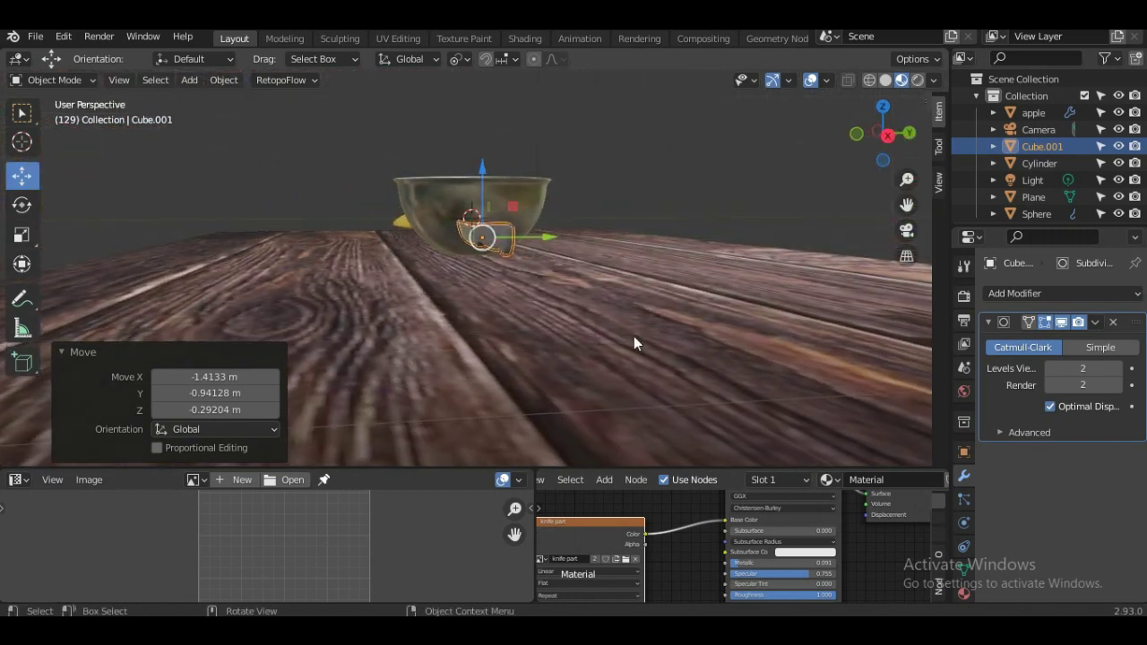
{"action": "scroll", "coordinate": [549, 330], "scroll_direction": "down", "scroll_amount": 5}
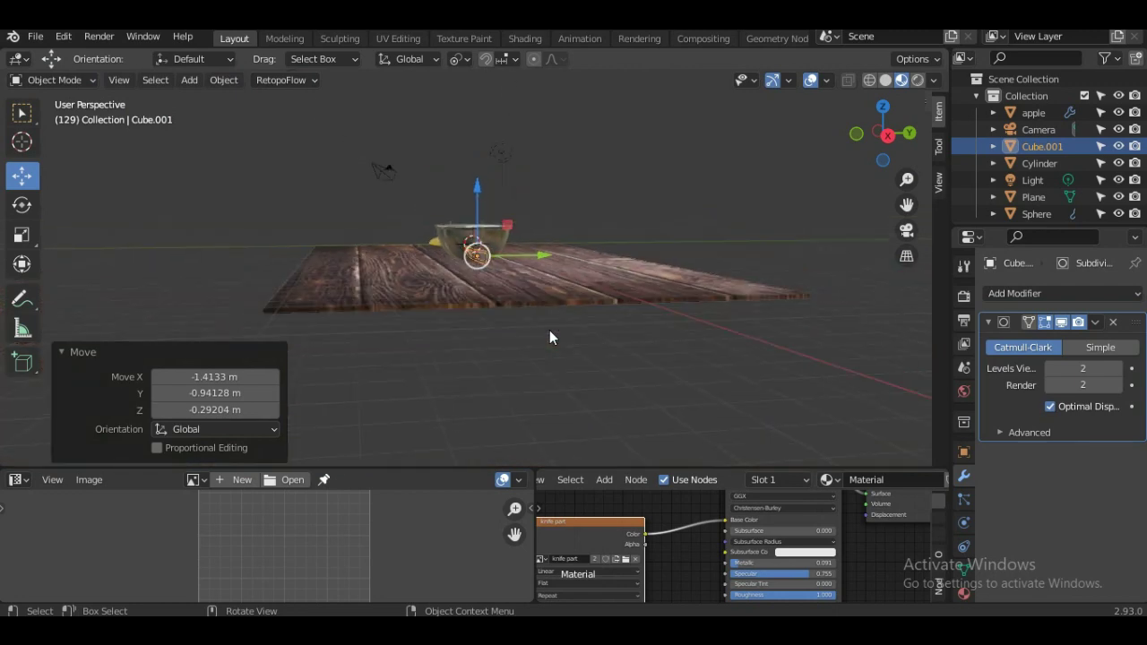
Rotate the knife 90° around the X axis.
{"action": "key", "text": "r"}
{"action": "type", "text": "x"}
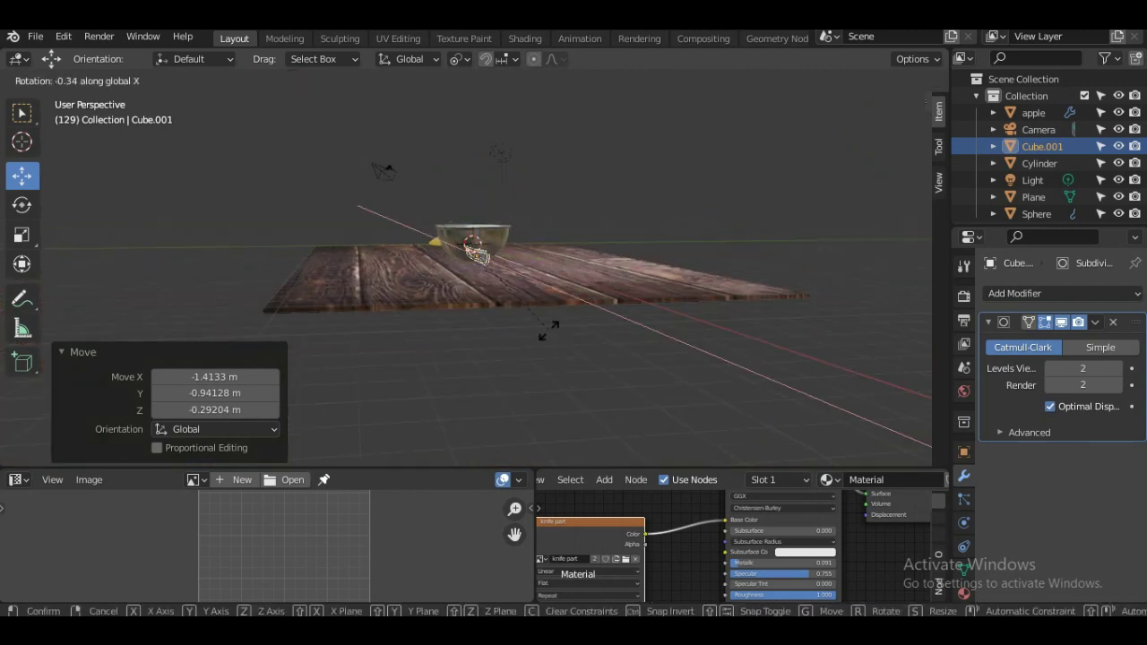
{"action": "type", "text": "90"}
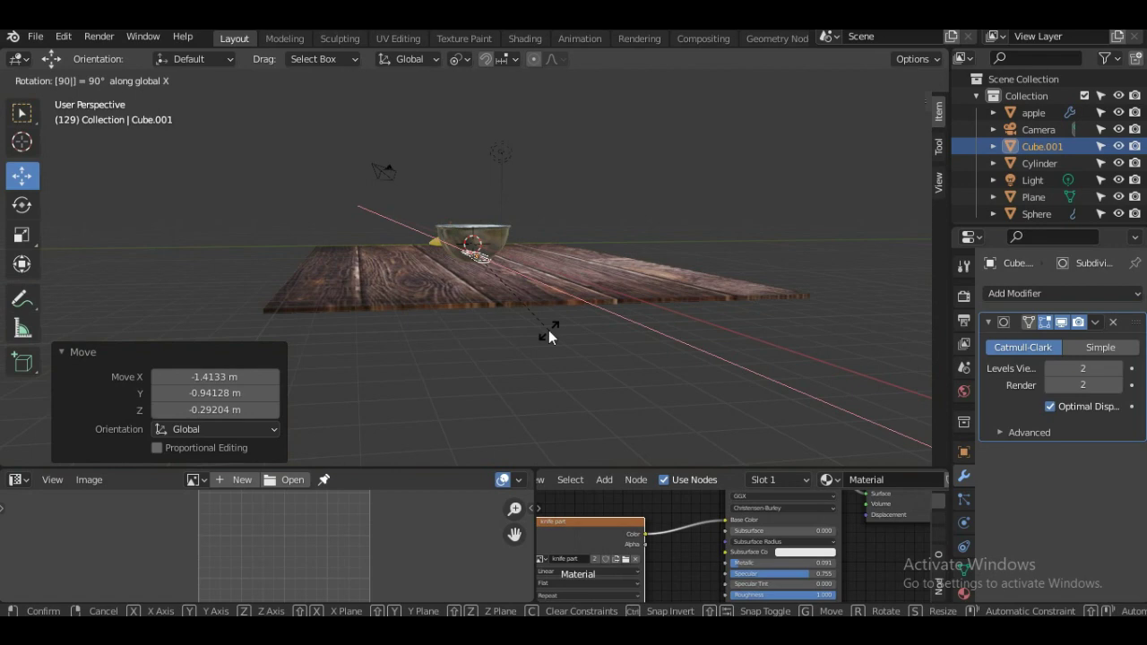
{"action": "key", "text": "Return"}
{"action": "scroll", "coordinate": [549, 330], "scroll_direction": "up", "scroll_amount": 4}
{"action": "scroll", "coordinate": [549, 329], "scroll_direction": "up", "scroll_amount": 2}
{"action": "scroll", "coordinate": [563, 305], "scroll_direction": "down", "scroll_amount": 1}
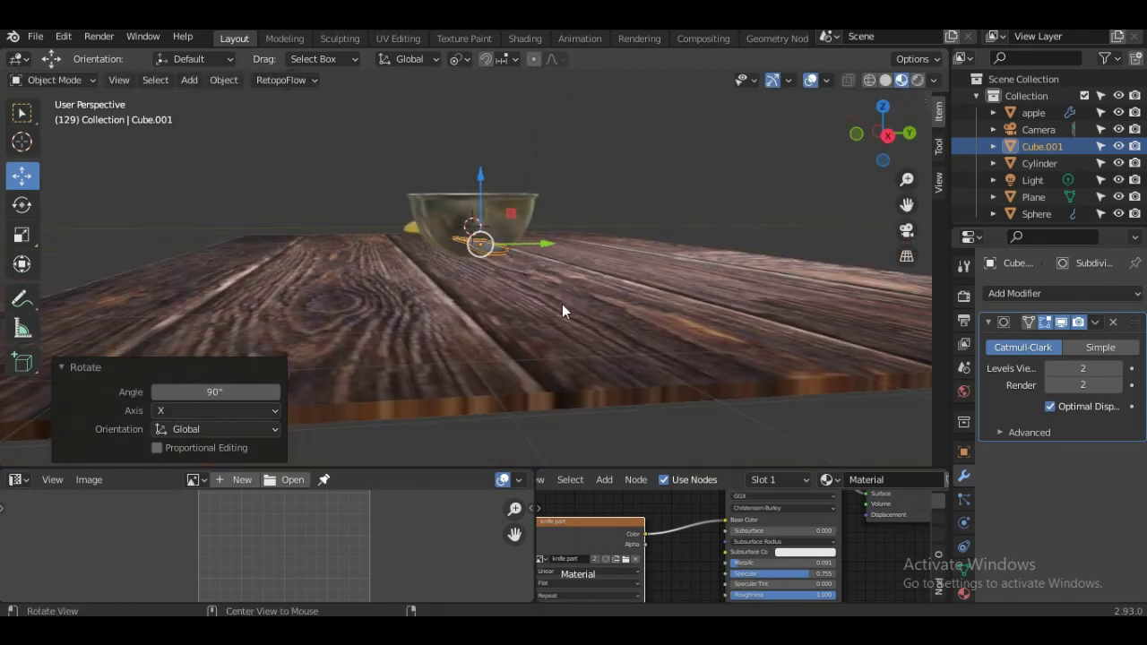
{"action": "mouse_move", "coordinate": [561, 304]}
{"action": "middle_mouse_down"}
{"action": "mouse_move", "coordinate": [508, 336]}
{"action": "mouse_move", "coordinate": [803, 262]}
{"action": "middle_mouse_up"}
Turn the knife about 40° on the tabletop.
{"action": "left_click", "coordinate": [471, 349]}
{"action": "middle_click_drag", "start_coordinate": [470, 348], "coordinate": [576, 367]}
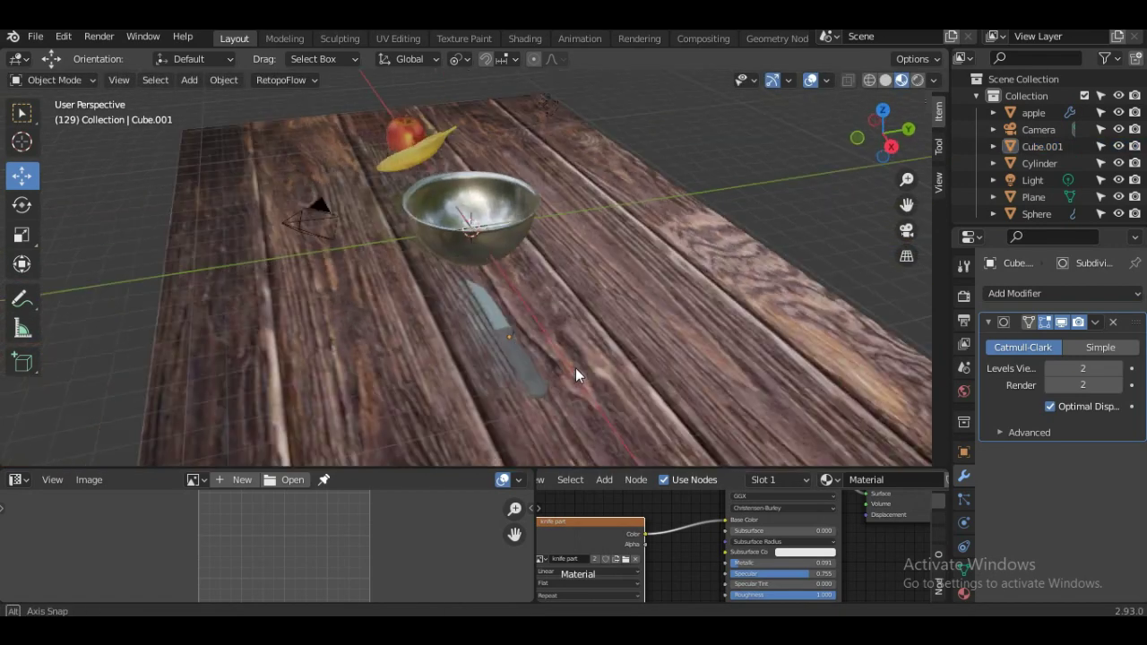
{"action": "left_click", "coordinate": [581, 373]}
{"action": "scroll", "coordinate": [627, 383], "scroll_direction": "up", "scroll_amount": 2}
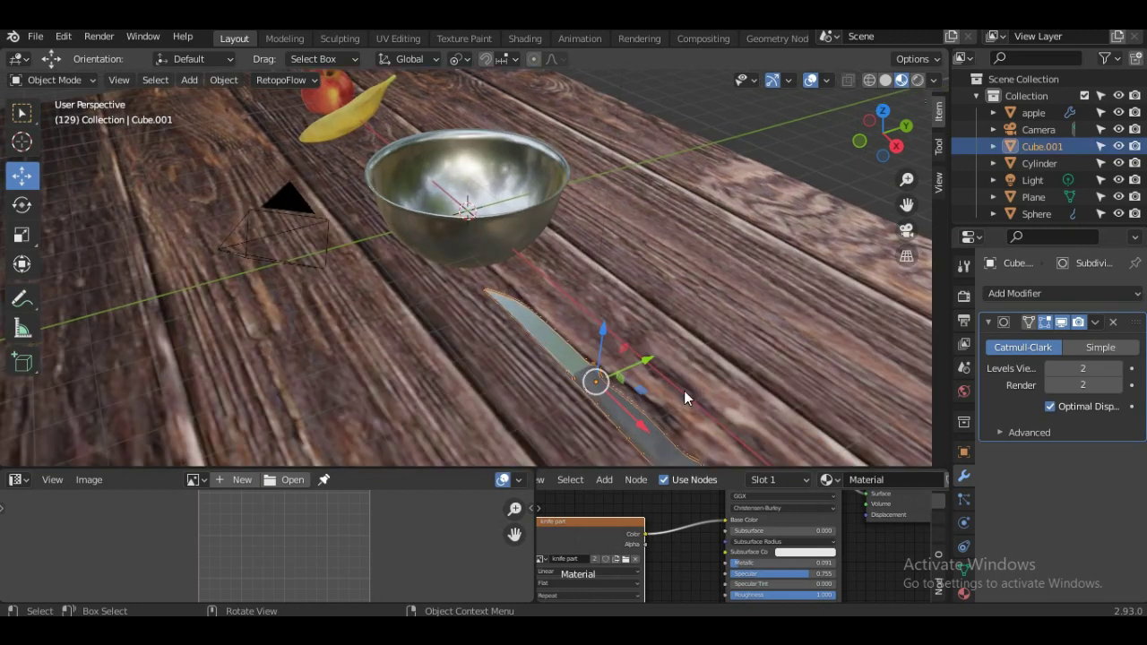
{"action": "key", "text": "r"}
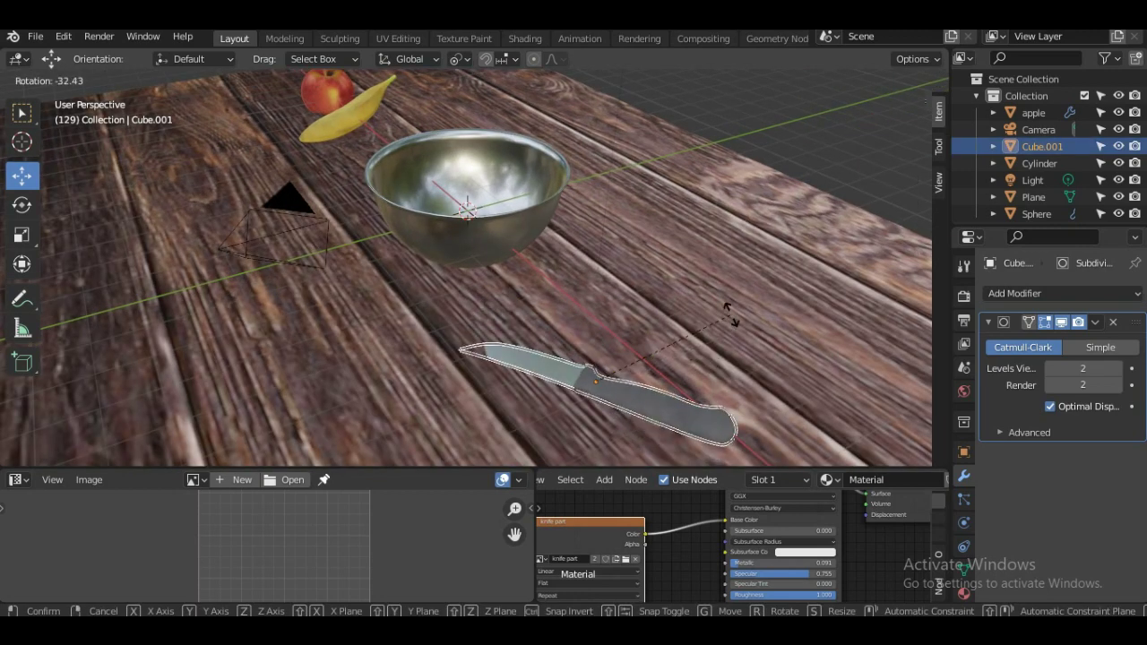
{"action": "left_click", "coordinate": [659, 348]}
{"action": "scroll", "coordinate": [692, 287], "scroll_direction": "down", "scroll_amount": 3}
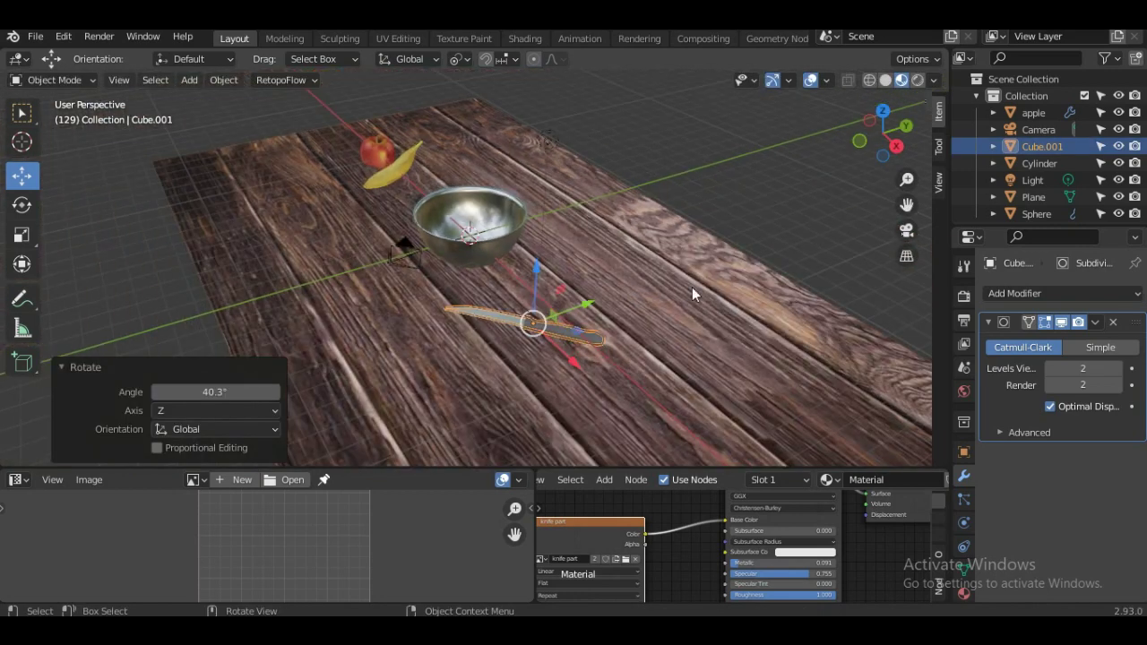
Flip the knife over 180° around the X axis.
{"action": "left_click", "coordinate": [729, 226]}
{"action": "scroll", "coordinate": [724, 287], "scroll_direction": "up", "scroll_amount": 2}
{"action": "scroll", "coordinate": [704, 277], "scroll_direction": "up", "scroll_amount": 2}
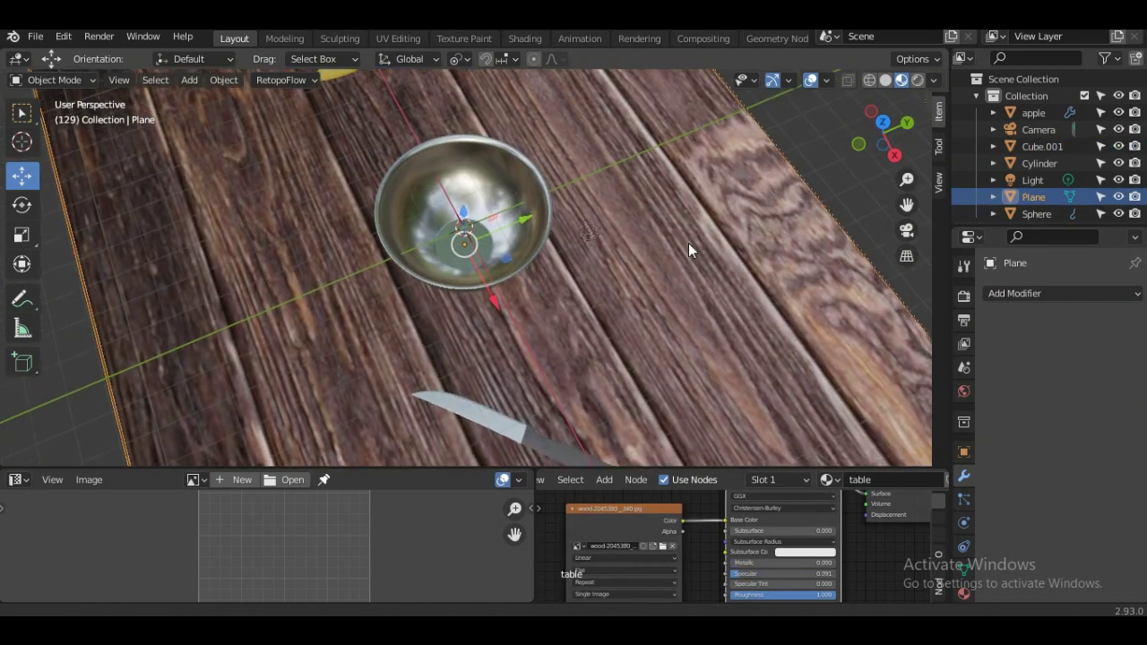
{"action": "middle_click_drag", "start_coordinate": [688, 250], "coordinate": [496, 377]}
{"action": "left_click", "coordinate": [513, 353]}
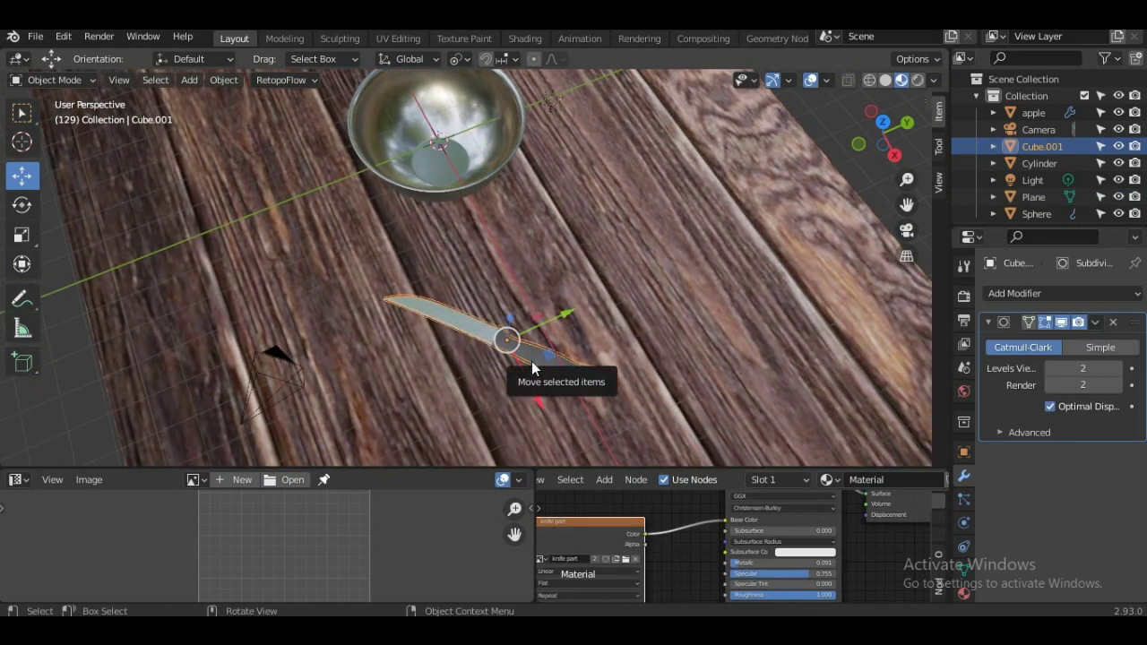
{"action": "key", "text": "r"}
{"action": "key", "text": "x"}
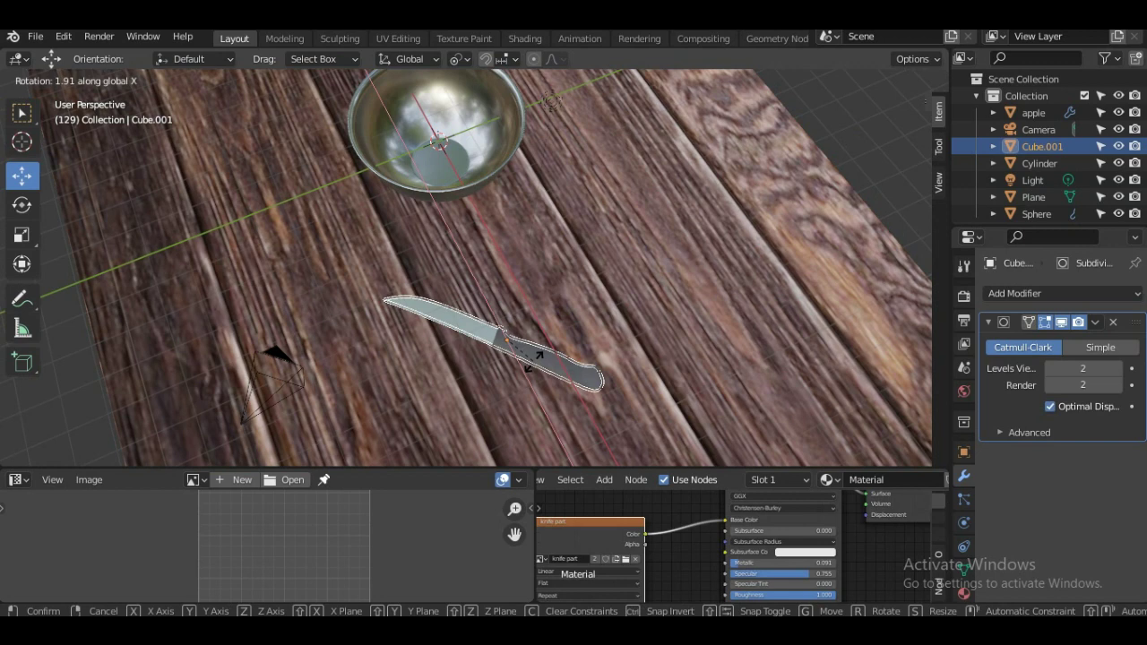
{"action": "type", "text": "18"}
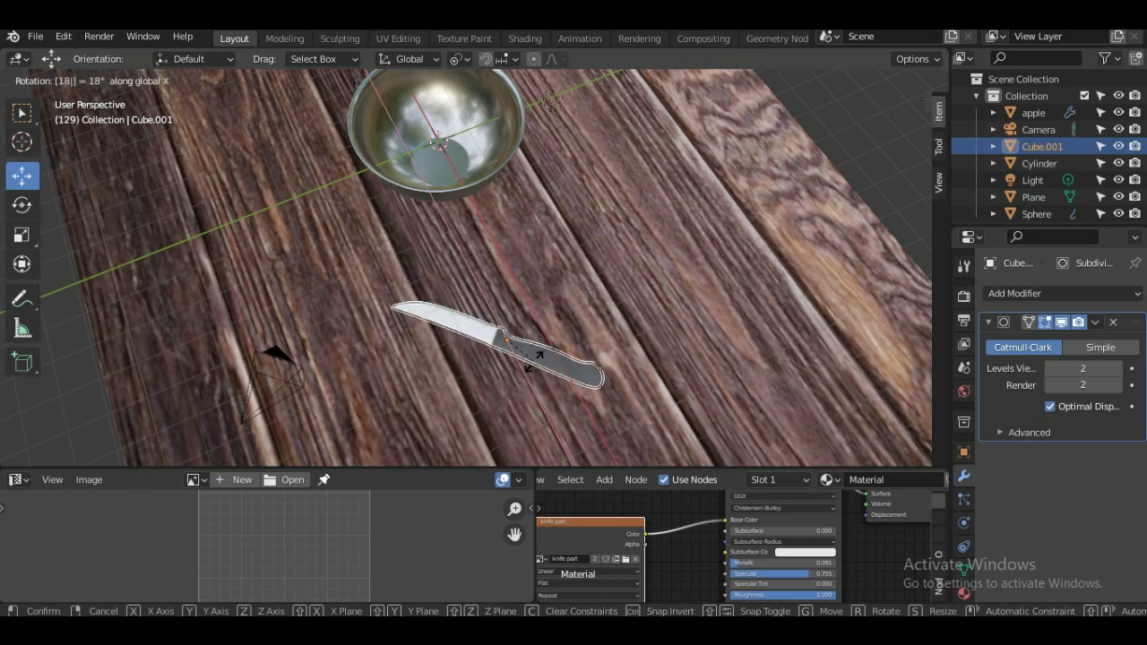
{"action": "type", "text": "0"}
{"action": "key", "text": "Return"}
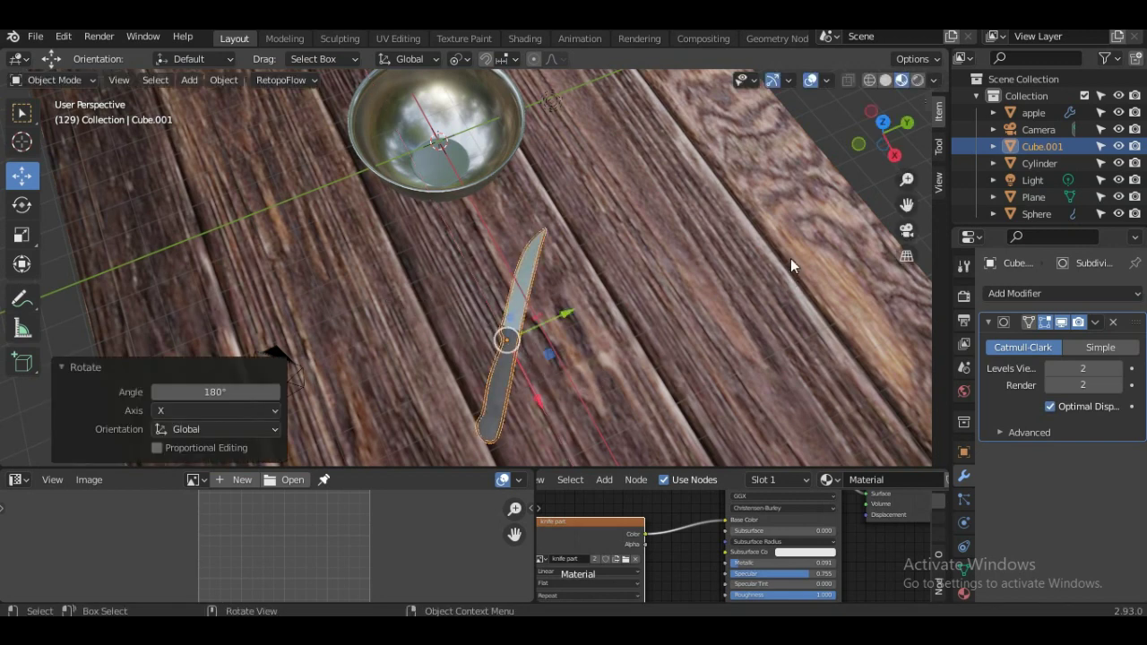
Reselect the knife and view the whole scene from the front.
{"action": "scroll", "coordinate": [762, 292], "scroll_direction": "down", "scroll_amount": 3}
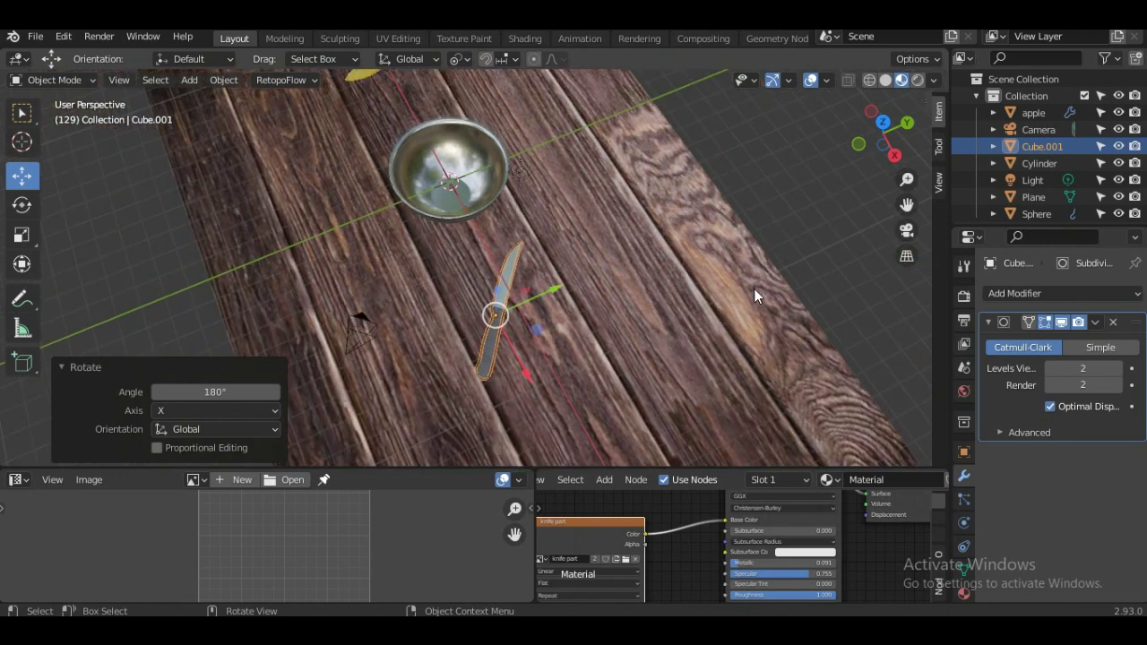
{"action": "middle_click_drag", "start_coordinate": [754, 288], "coordinate": [869, 216]}
{"action": "left_click", "coordinate": [869, 217]}
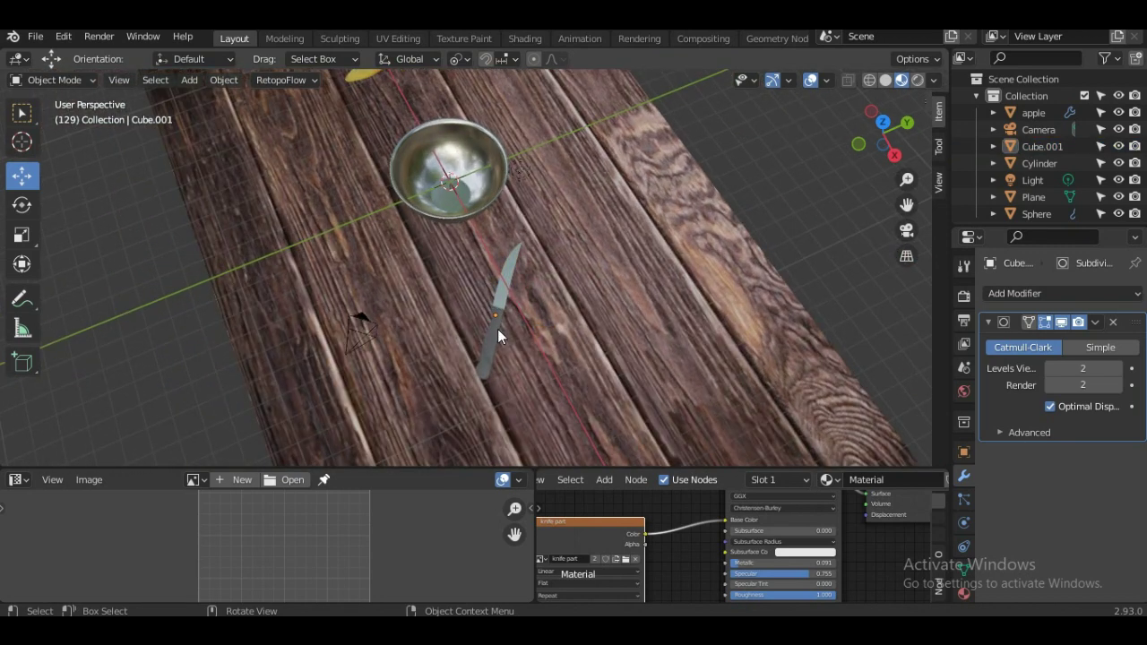
{"action": "left_click", "coordinate": [498, 329]}
{"action": "key", "text": "KP_1"}
{"action": "key", "text": "KP_1"}
Bring the knife into view and lower it onto the wooden tabletop.
{"action": "scroll", "coordinate": [573, 314], "scroll_direction": "up", "scroll_amount": 8}
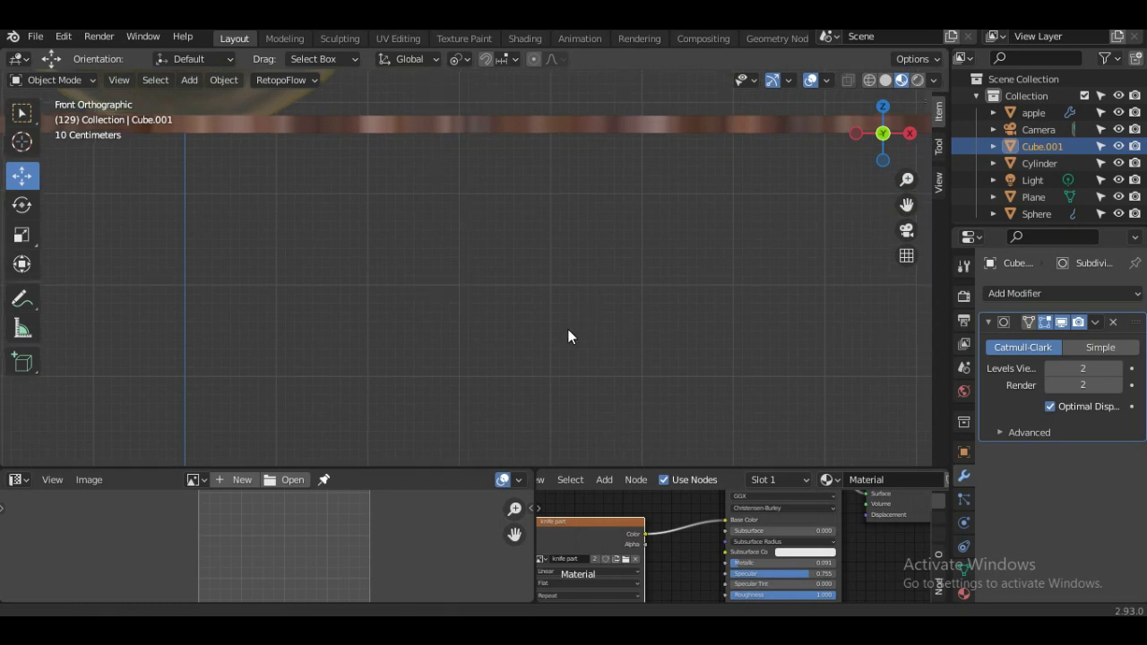
{"action": "middle_click_drag", "start_coordinate": [583, 316], "coordinate": [473, 419], "text": "shift"}
{"action": "key", "text": "g"}
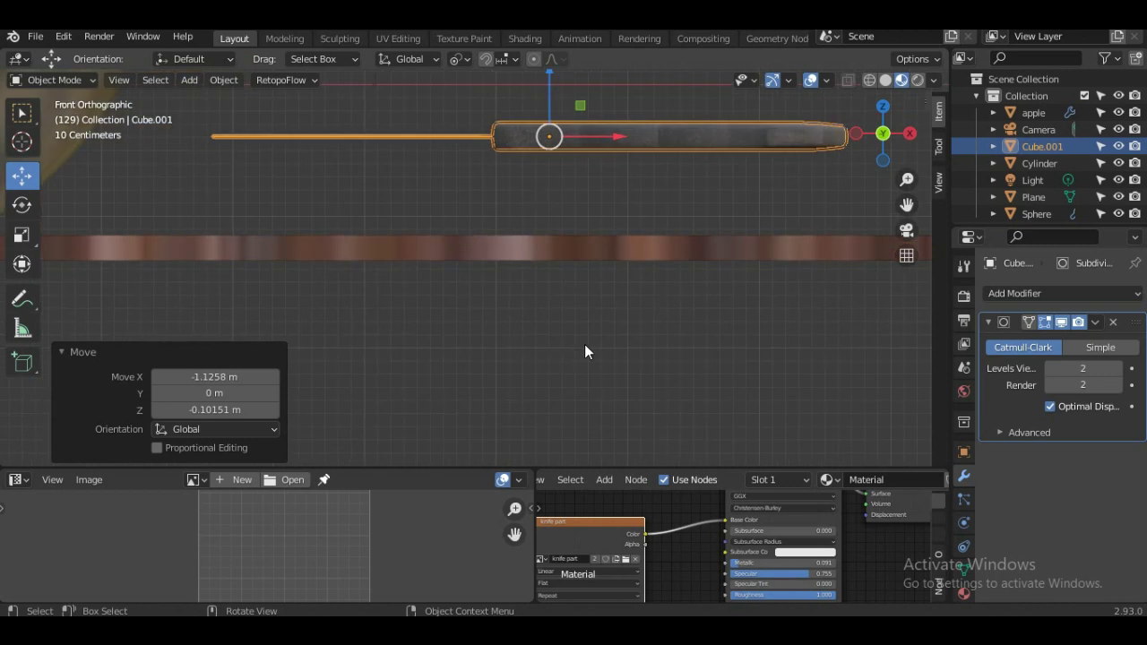
{"action": "key", "text": "g"}
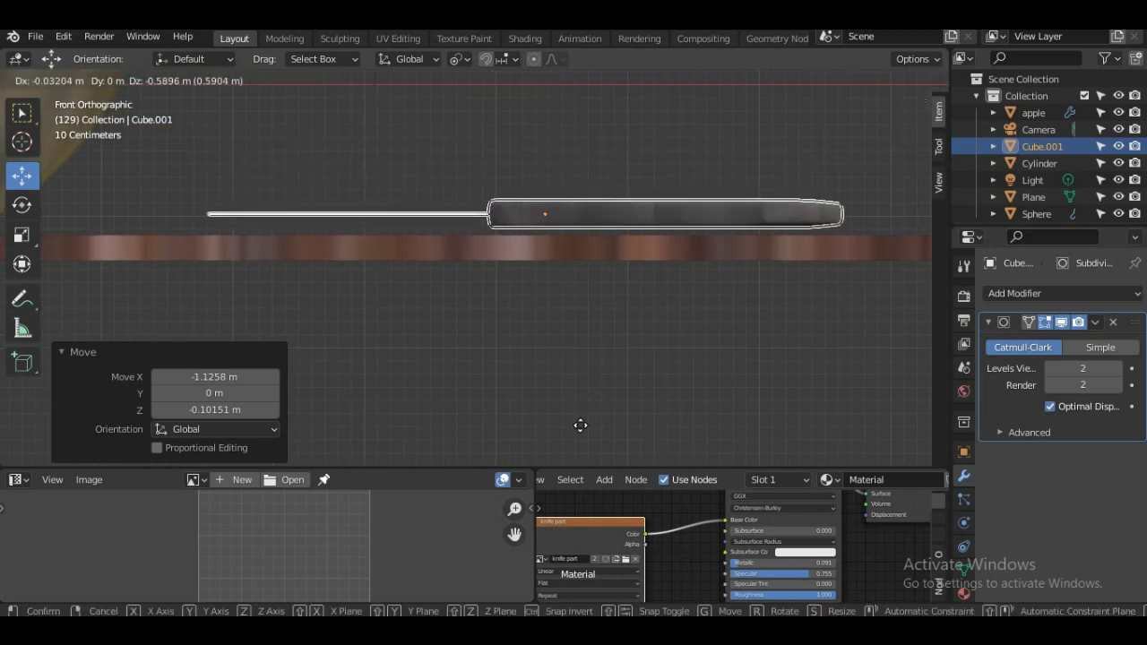
{"action": "left_click", "coordinate": [583, 434]}
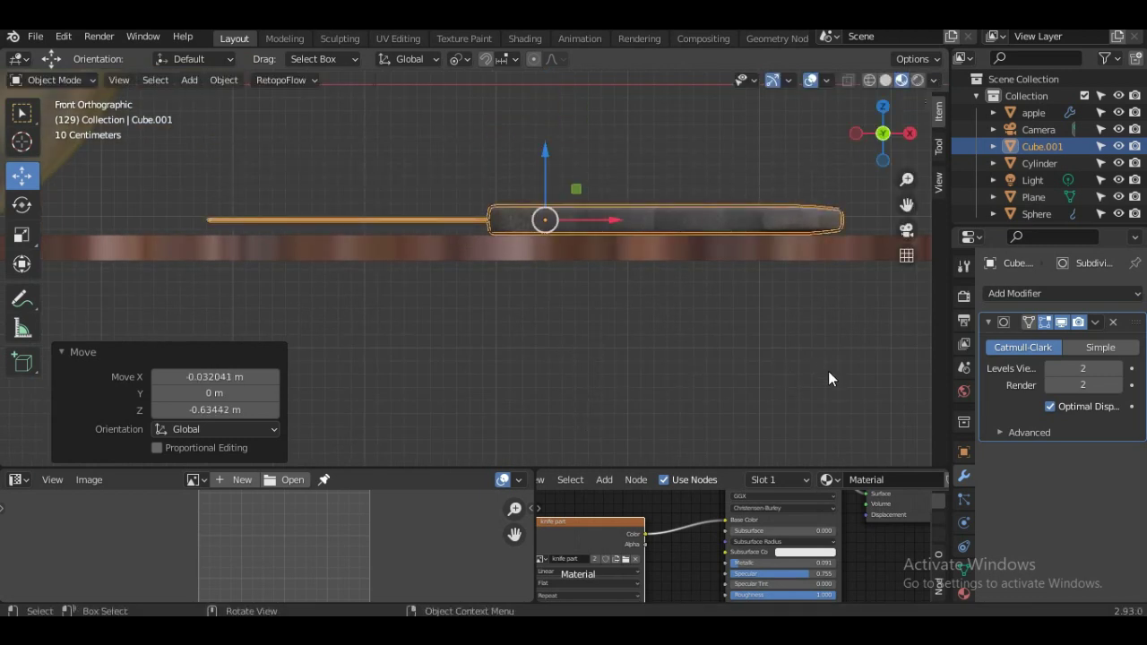
Tilt the knife about -1.86° to lie flat on the table, then deselect it.
{"action": "key", "text": "r"}
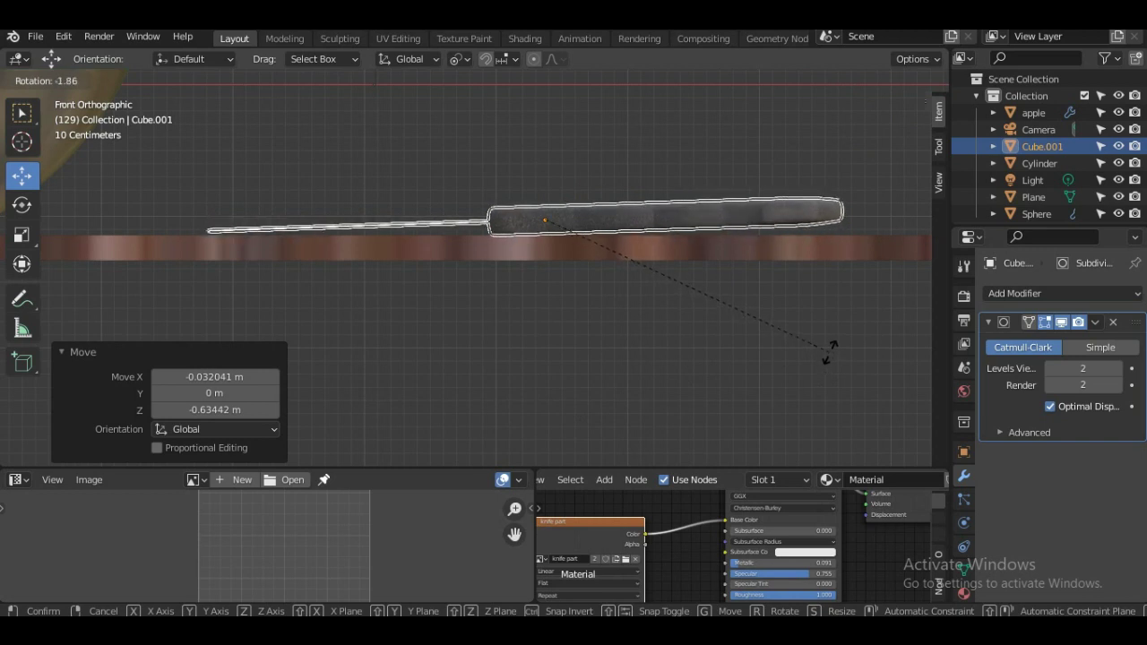
{"action": "left_click", "coordinate": [825, 352]}
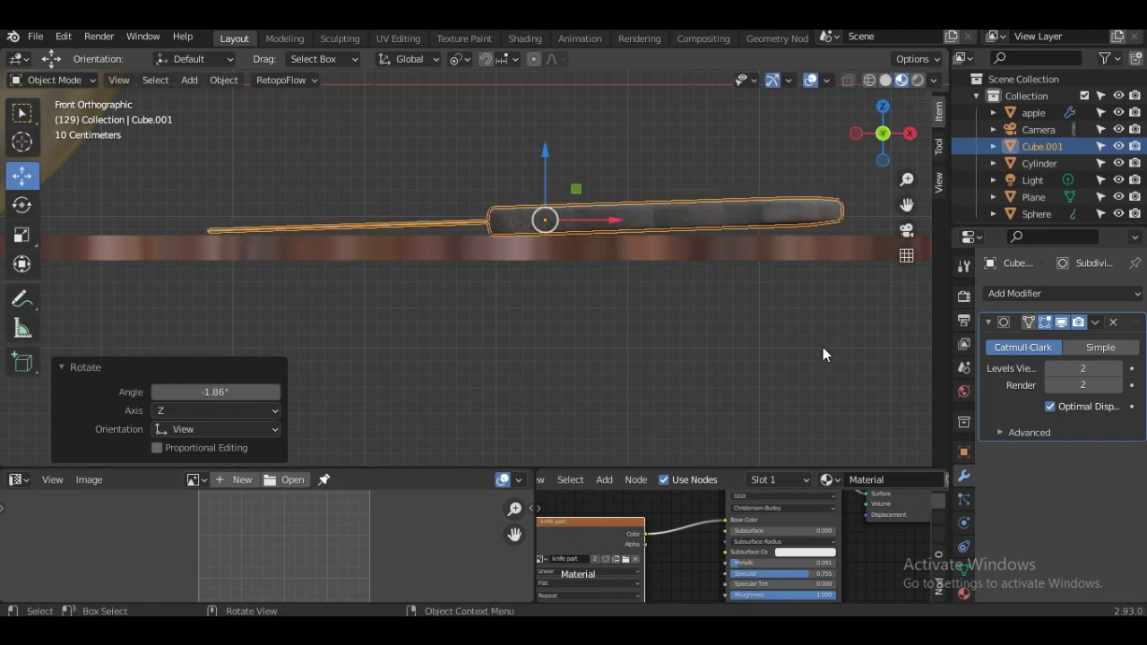
{"action": "left_click", "coordinate": [598, 323]}
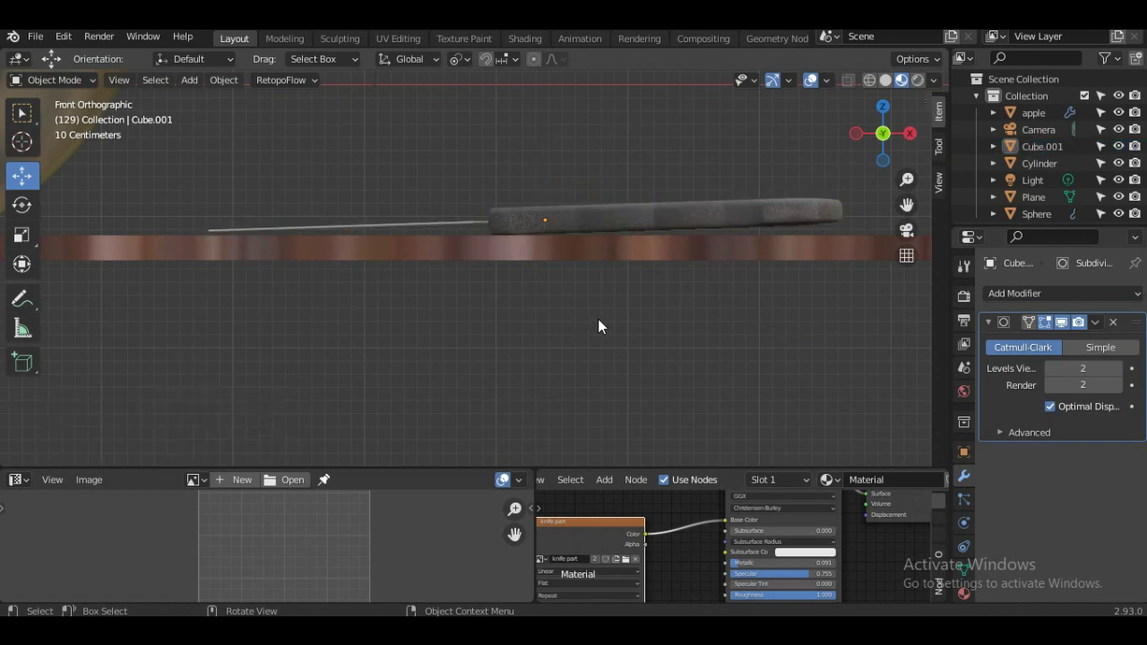
{"action": "mouse_move", "coordinate": [598, 323]}
{"action": "middle_mouse_down"}
{"action": "mouse_move", "coordinate": [560, 342]}
{"action": "mouse_move", "coordinate": [583, 284]}
{"action": "mouse_move", "coordinate": [653, 295]}
{"action": "mouse_move", "coordinate": [456, 362]}
{"action": "mouse_move", "coordinate": [538, 394]}
{"action": "mouse_move", "coordinate": [543, 379]}
{"action": "middle_mouse_up"}
{"action": "scroll", "coordinate": [535, 361], "scroll_direction": "up", "scroll_amount": 3}
{"action": "scroll", "coordinate": [532, 367], "scroll_direction": "up", "scroll_amount": 4}
{"action": "scroll", "coordinate": [531, 360], "scroll_direction": "up", "scroll_amount": 2}
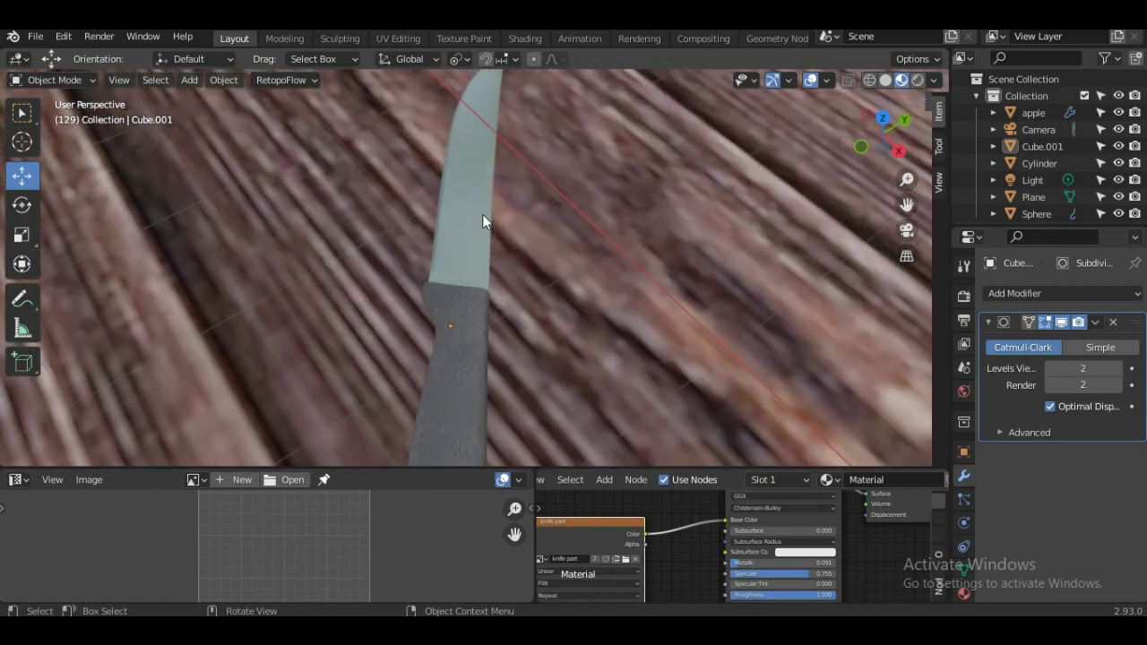
Select the knife, then the table plane, while viewing the whole table.
{"action": "left_click", "coordinate": [476, 212]}
{"action": "scroll", "coordinate": [630, 329], "scroll_direction": "down", "scroll_amount": 3}
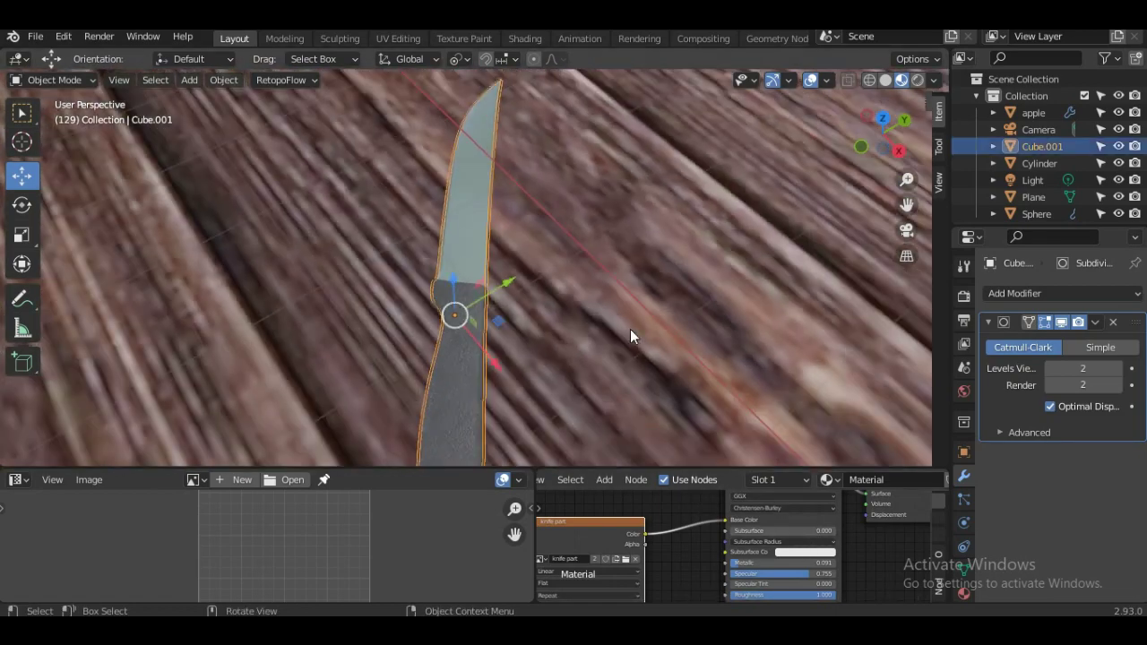
{"action": "middle_click_drag", "start_coordinate": [630, 332], "coordinate": [700, 206]}
{"action": "scroll", "coordinate": [649, 254], "scroll_direction": "down", "scroll_amount": 4}
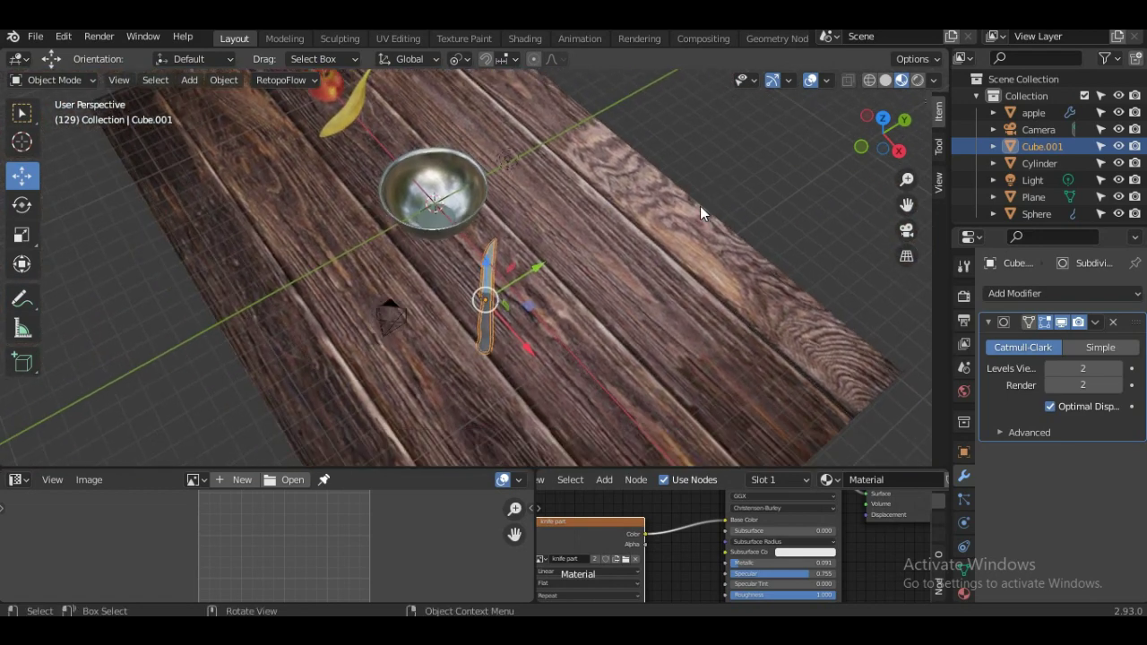
{"action": "left_click", "coordinate": [700, 206]}
{"action": "mouse_move", "coordinate": [492, 319]}
{"action": "middle_mouse_down"}
{"action": "mouse_move", "coordinate": [606, 254]}
{"action": "mouse_move", "coordinate": [374, 314]}
{"action": "middle_mouse_up"}
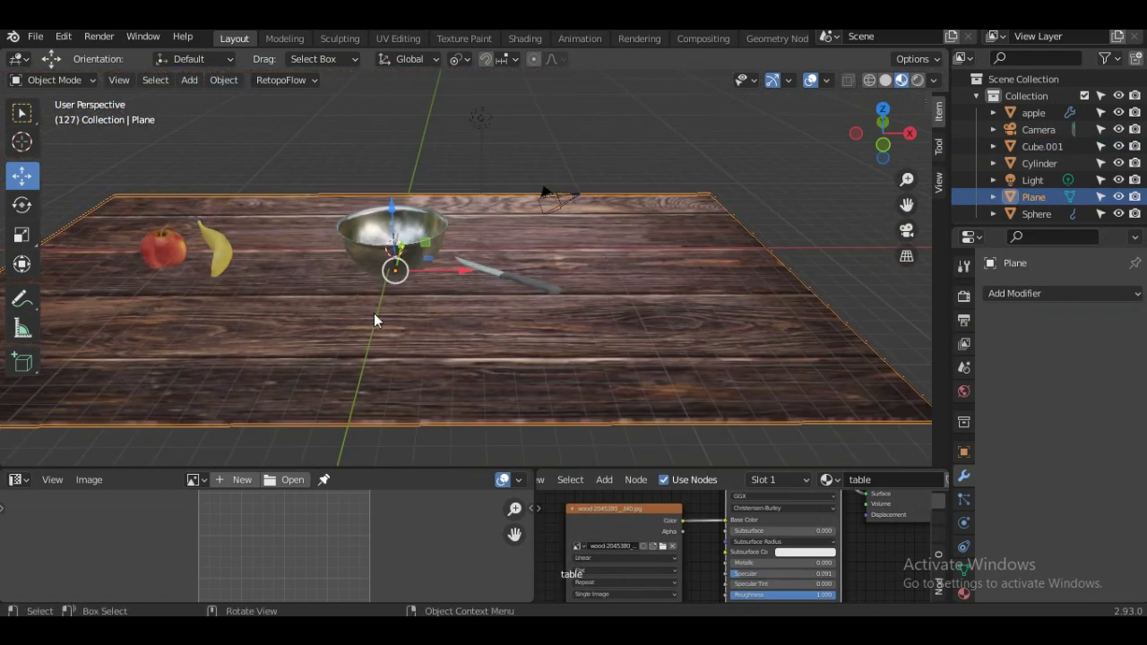
Select the apple and move it over the bowl in the front view.
{"action": "left_click", "coordinate": [159, 253]}
{"action": "scroll", "coordinate": [197, 277], "scroll_direction": "up", "scroll_amount": 2}
{"action": "key", "text": "KP_1"}
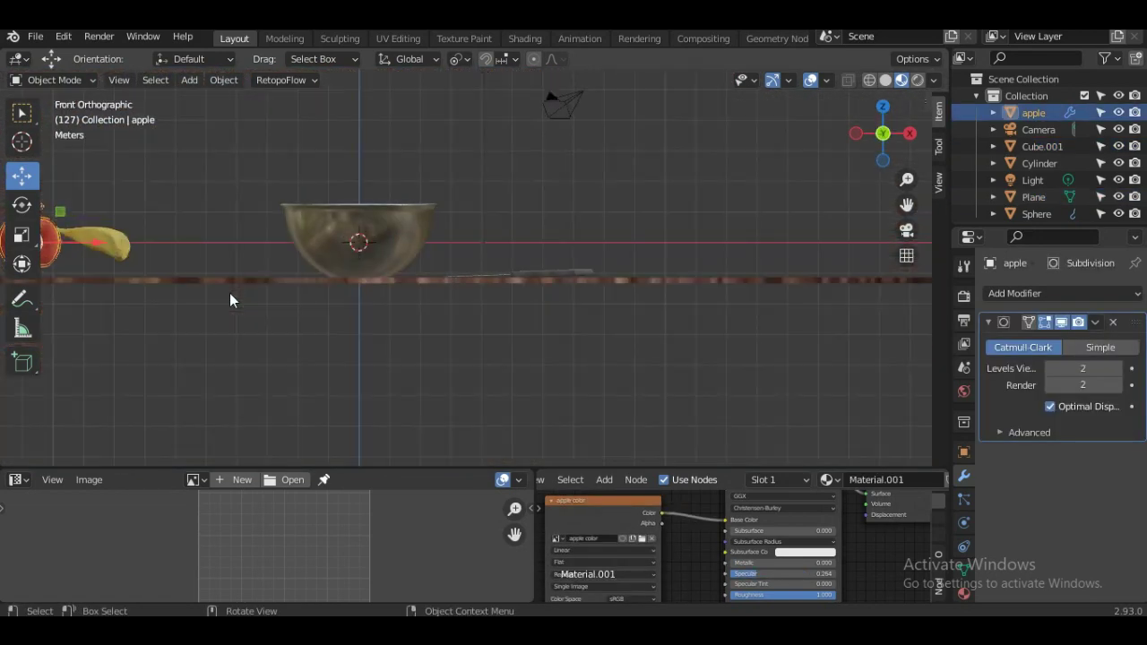
{"action": "scroll", "coordinate": [231, 299], "scroll_direction": "up", "scroll_amount": 1}
{"action": "key", "text": "g"}
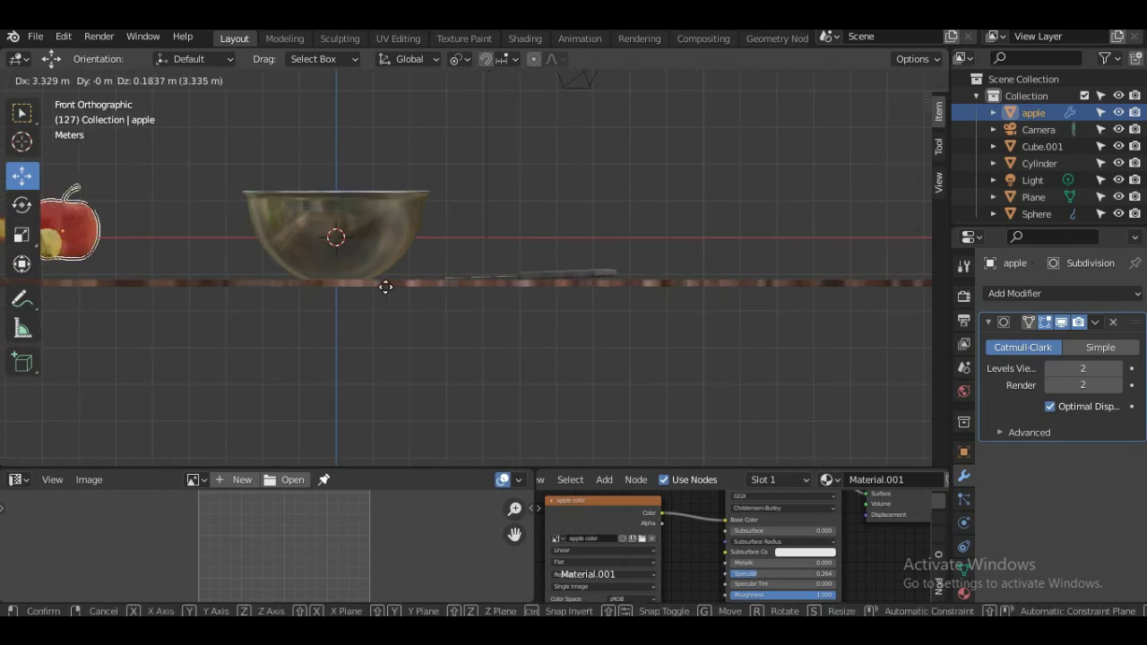
{"action": "left_click", "coordinate": [622, 297]}
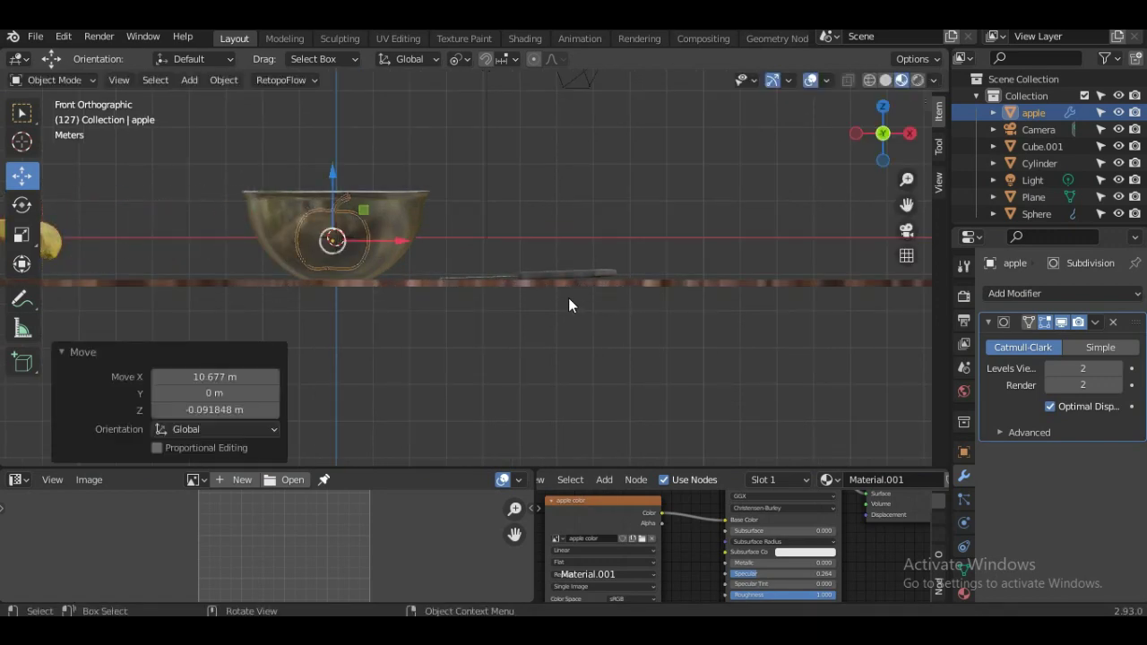
Shrink the apple to 0.687 of its size.
{"action": "mouse_move", "coordinate": [506, 308]}
{"action": "middle_mouse_down"}
{"action": "mouse_move", "coordinate": [414, 404]}
{"action": "mouse_move", "coordinate": [513, 205]}
{"action": "mouse_move", "coordinate": [544, 73]}
{"action": "middle_mouse_up"}
{"action": "scroll", "coordinate": [481, 336], "scroll_direction": "up", "scroll_amount": 2}
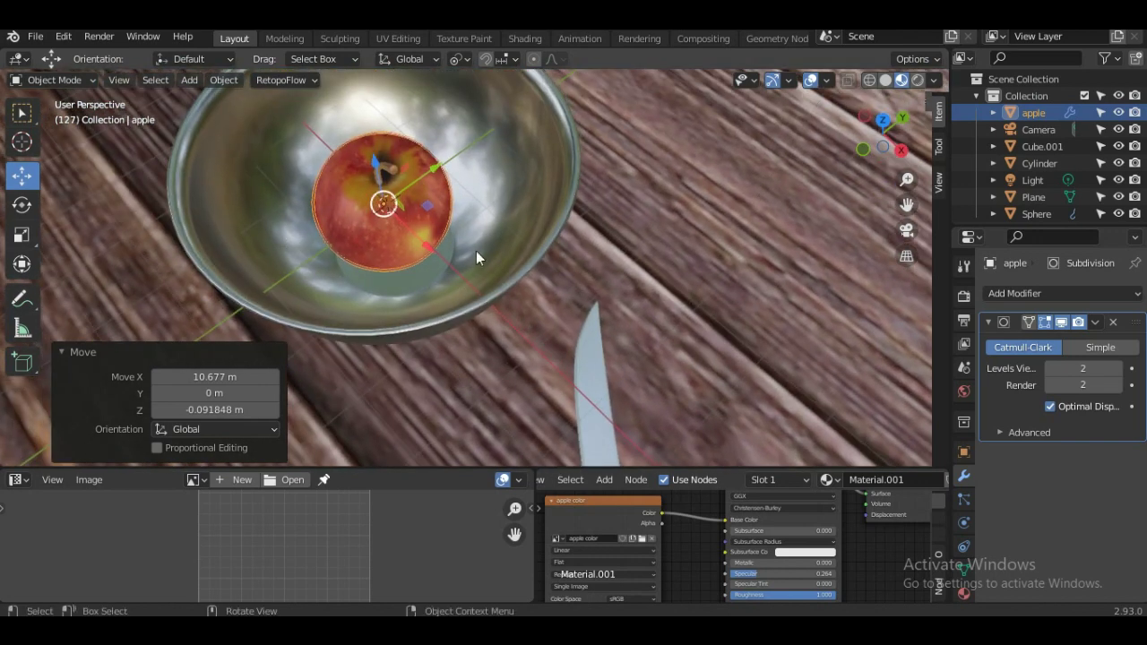
{"action": "key", "text": "s"}
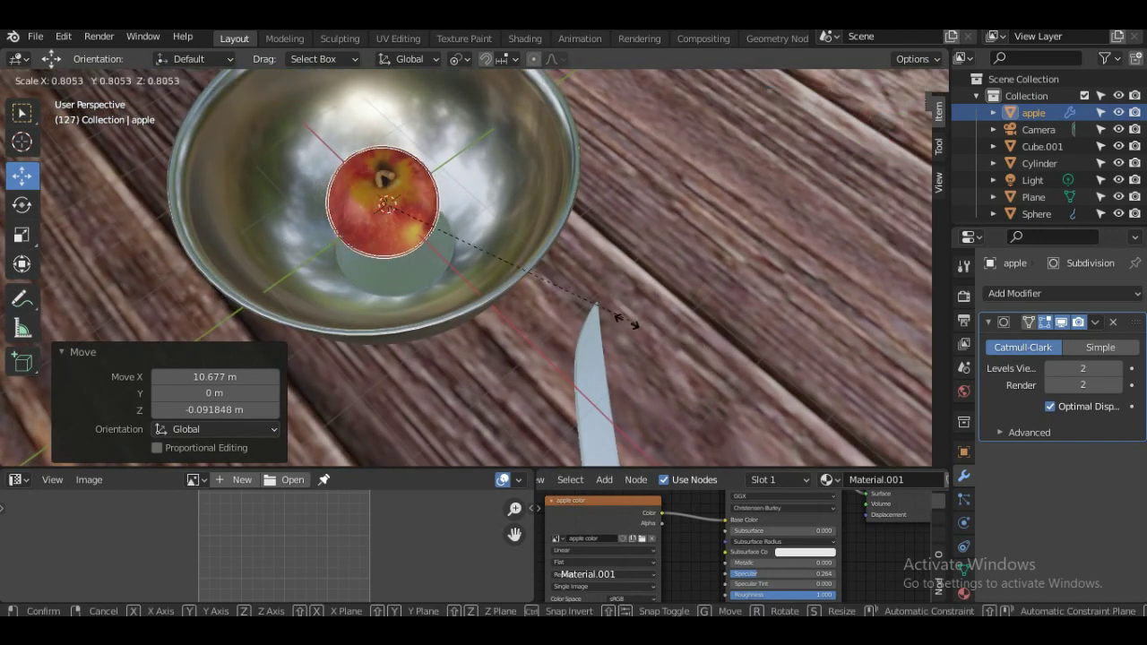
{"action": "left_click", "coordinate": [594, 311]}
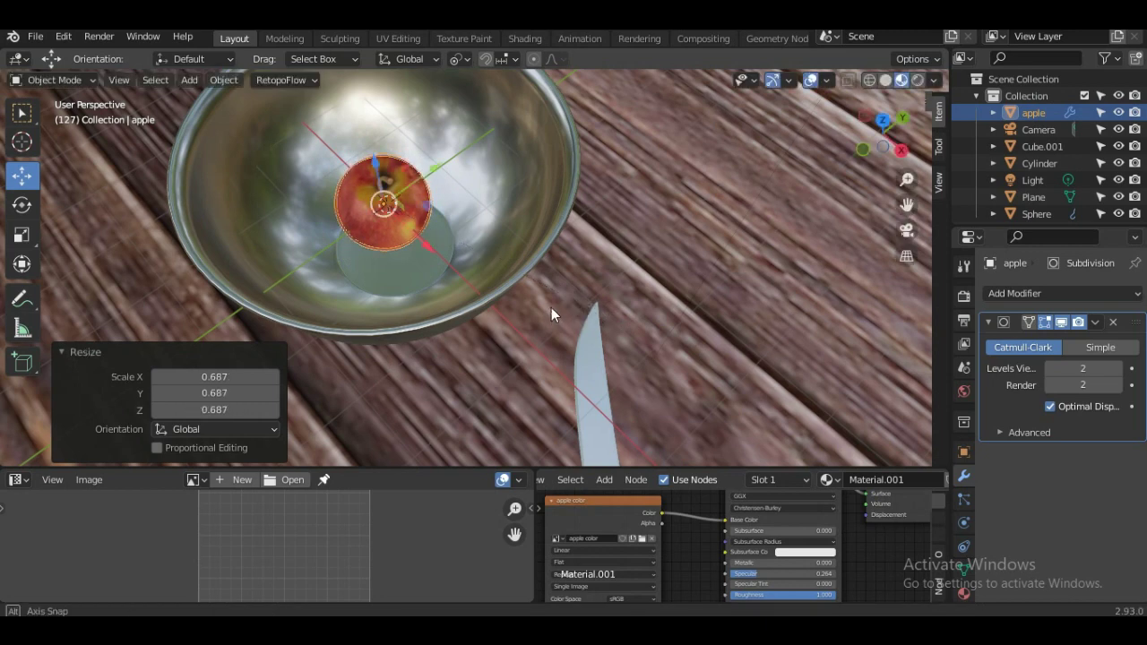
{"action": "scroll", "coordinate": [568, 257], "scroll_direction": "down", "scroll_amount": 4}
Show the front view in Solid shading with X-ray on to reveal the apple outline.
{"action": "mouse_move", "coordinate": [578, 238]}
{"action": "middle_mouse_down"}
{"action": "mouse_move", "coordinate": [638, 172]}
{"action": "mouse_move", "coordinate": [545, 332]}
{"action": "middle_mouse_up"}
{"action": "key", "text": "KP_1"}
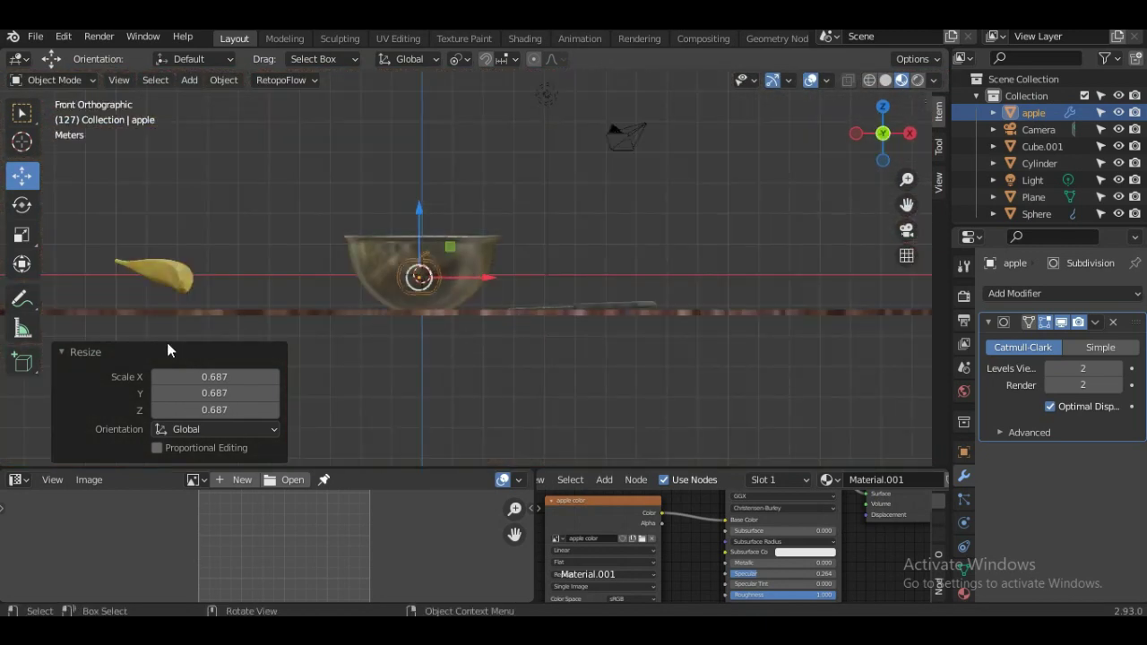
{"action": "scroll", "coordinate": [427, 354], "scroll_direction": "up", "scroll_amount": 3}
{"action": "scroll", "coordinate": [429, 365], "scroll_direction": "up", "scroll_amount": 3}
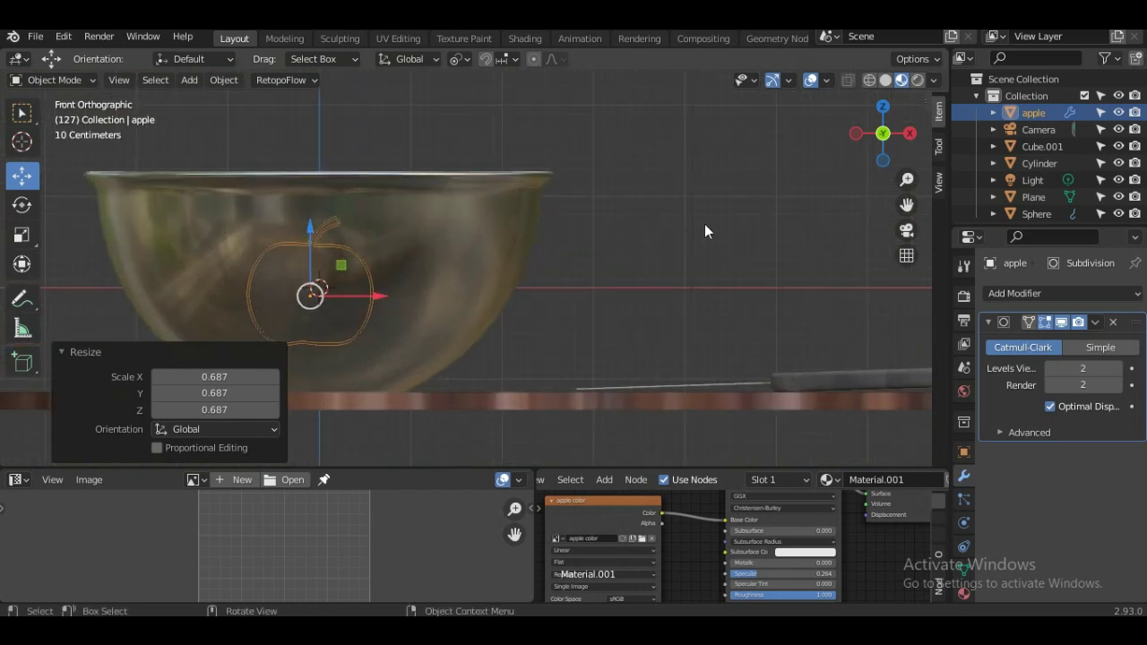
{"action": "scroll", "coordinate": [421, 358], "scroll_direction": "down", "scroll_amount": 1}
{"action": "scroll", "coordinate": [424, 360], "scroll_direction": "down", "scroll_amount": 1}
{"action": "scroll", "coordinate": [424, 357], "scroll_direction": "up", "scroll_amount": 1}
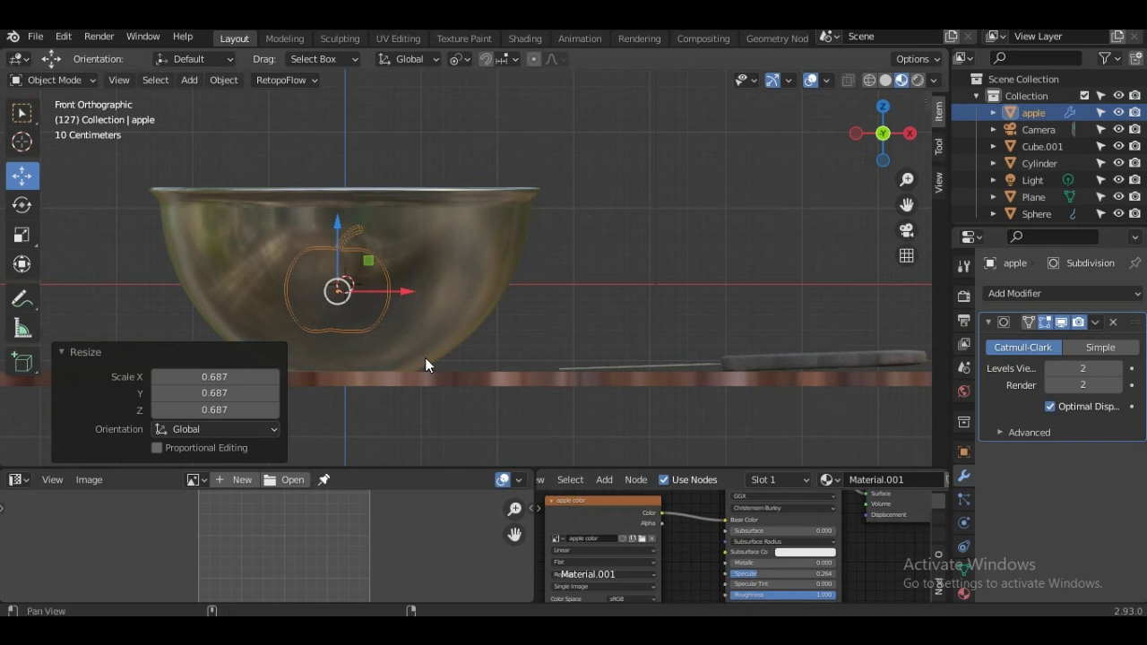
{"action": "scroll", "coordinate": [524, 326], "scroll_direction": "up", "scroll_amount": 1}
{"action": "scroll", "coordinate": [552, 311], "scroll_direction": "up", "scroll_amount": 2}
{"action": "scroll", "coordinate": [553, 311], "scroll_direction": "up", "scroll_amount": 2}
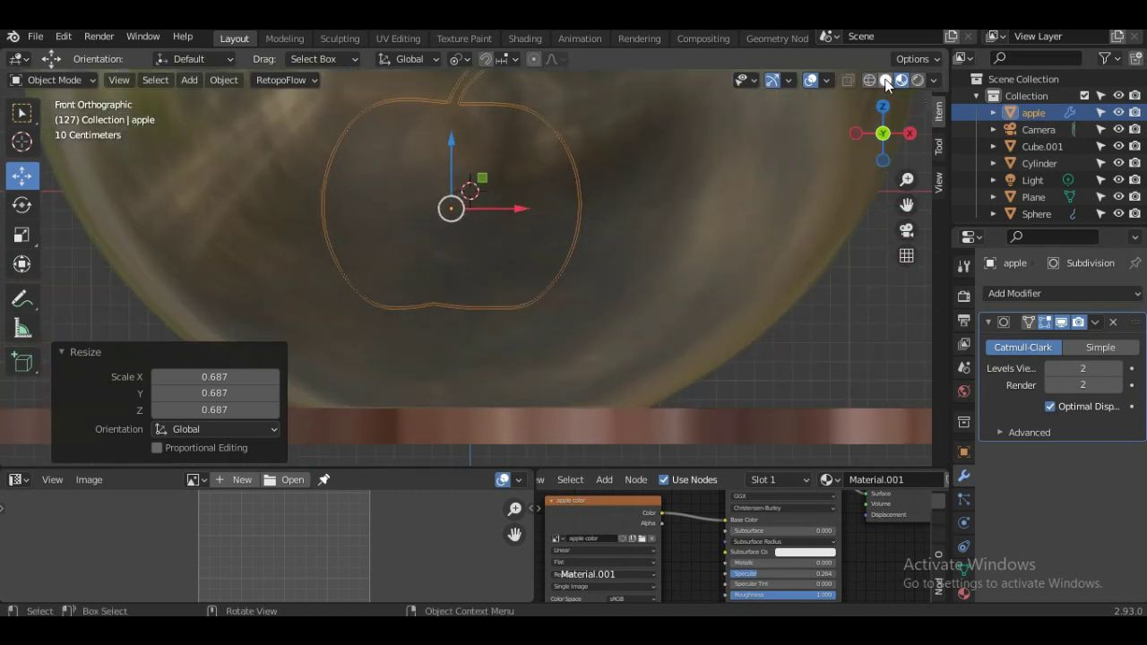
{"action": "left_click", "coordinate": [885, 82]}
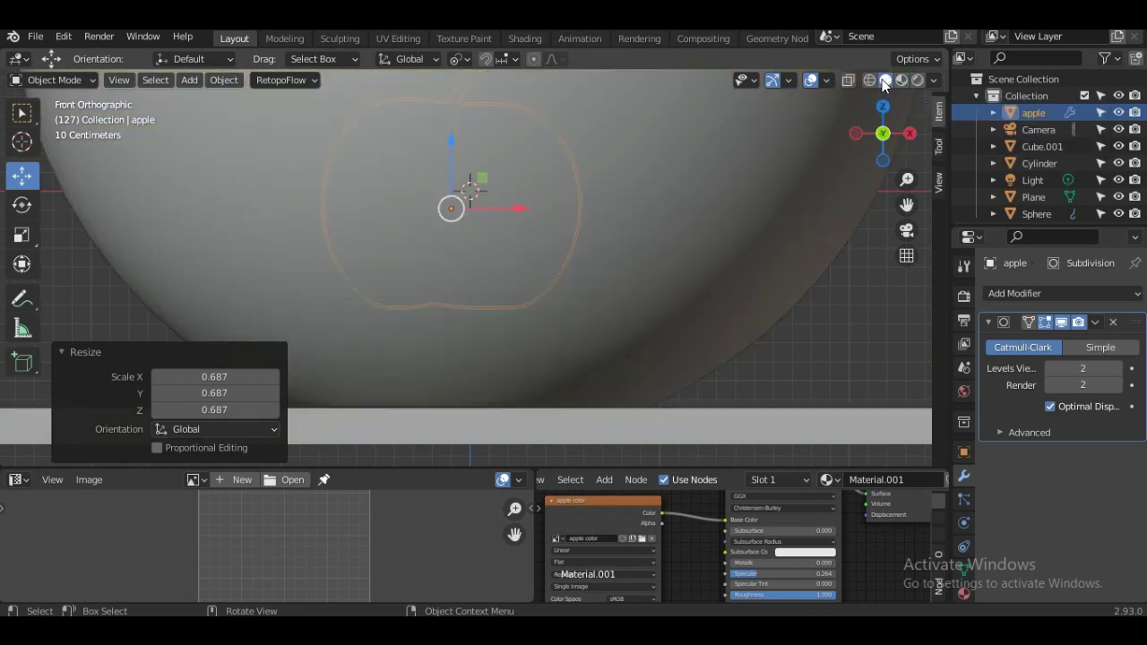
{"action": "left_click", "coordinate": [847, 81]}
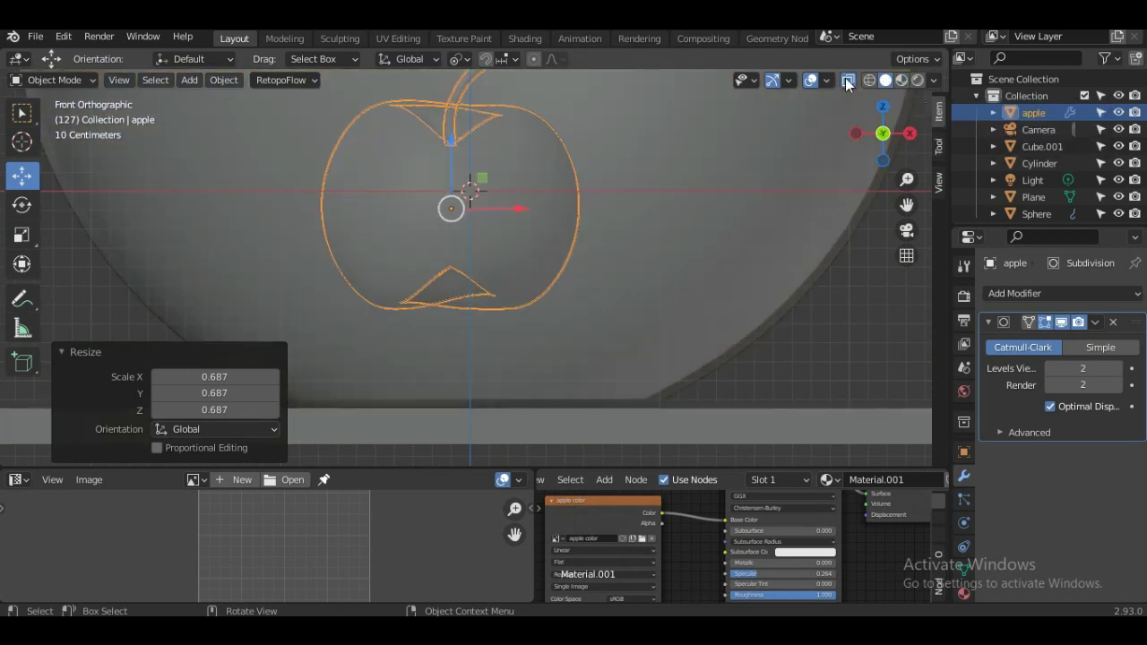
Move the apple down-left into the bowl (-0.3931 m X, -0.40793 m Z).
{"action": "scroll", "coordinate": [501, 258], "scroll_direction": "down", "scroll_amount": 2}
{"action": "scroll", "coordinate": [501, 260], "scroll_direction": "up", "scroll_amount": 3}
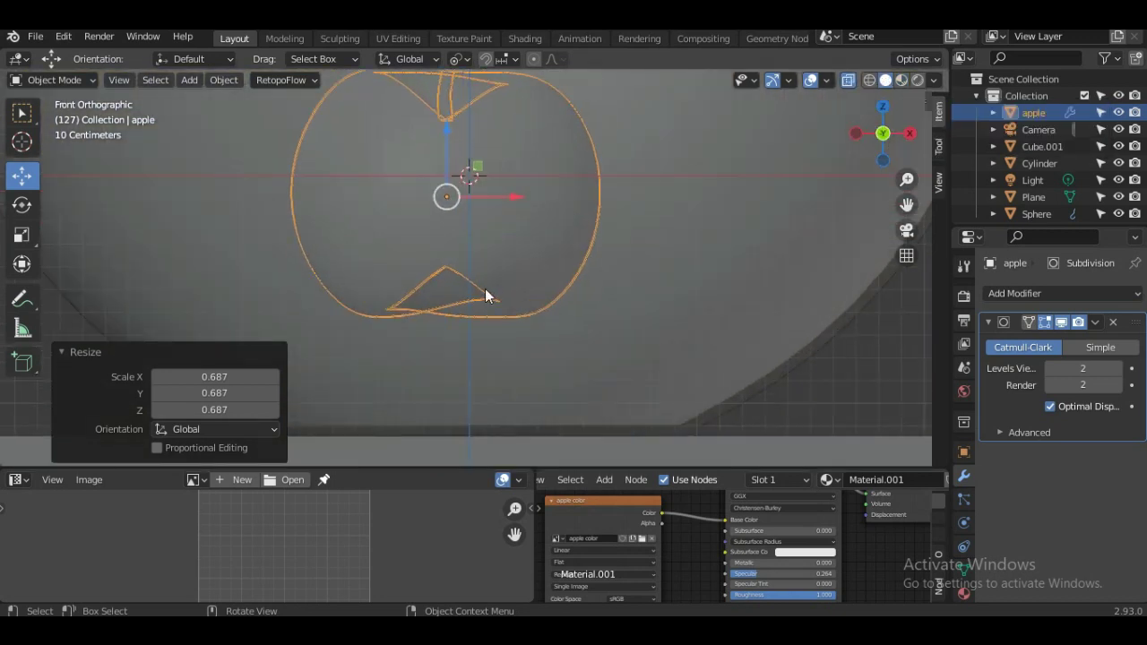
{"action": "key", "text": "g"}
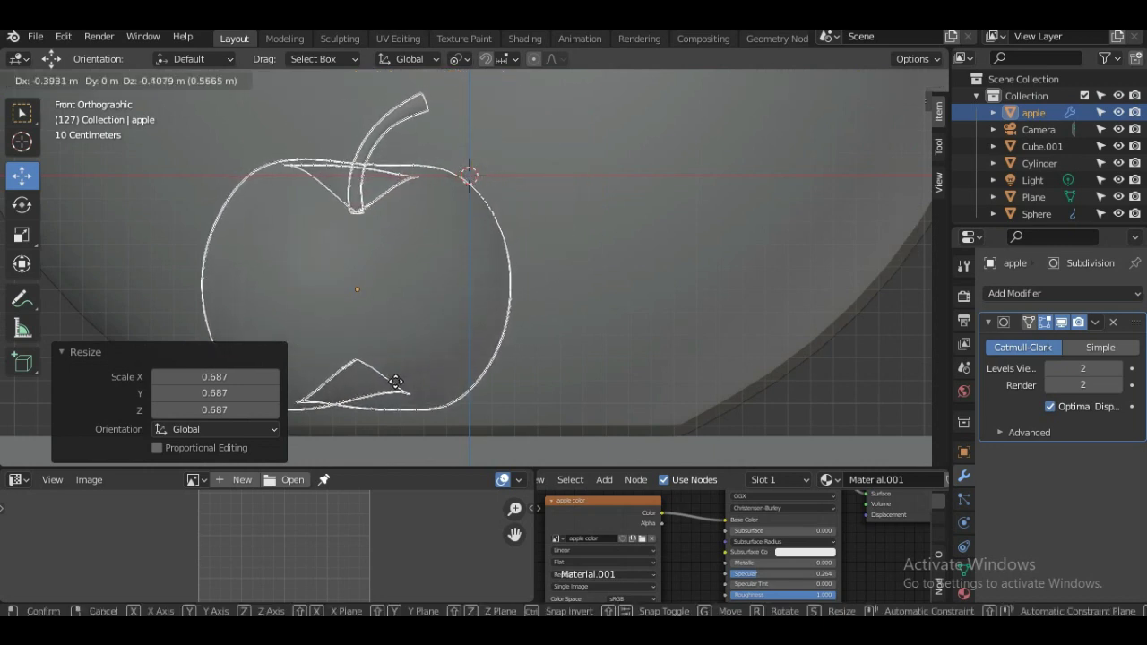
{"action": "left_click", "coordinate": [400, 380]}
{"action": "scroll", "coordinate": [400, 380], "scroll_direction": "down", "scroll_amount": 5}
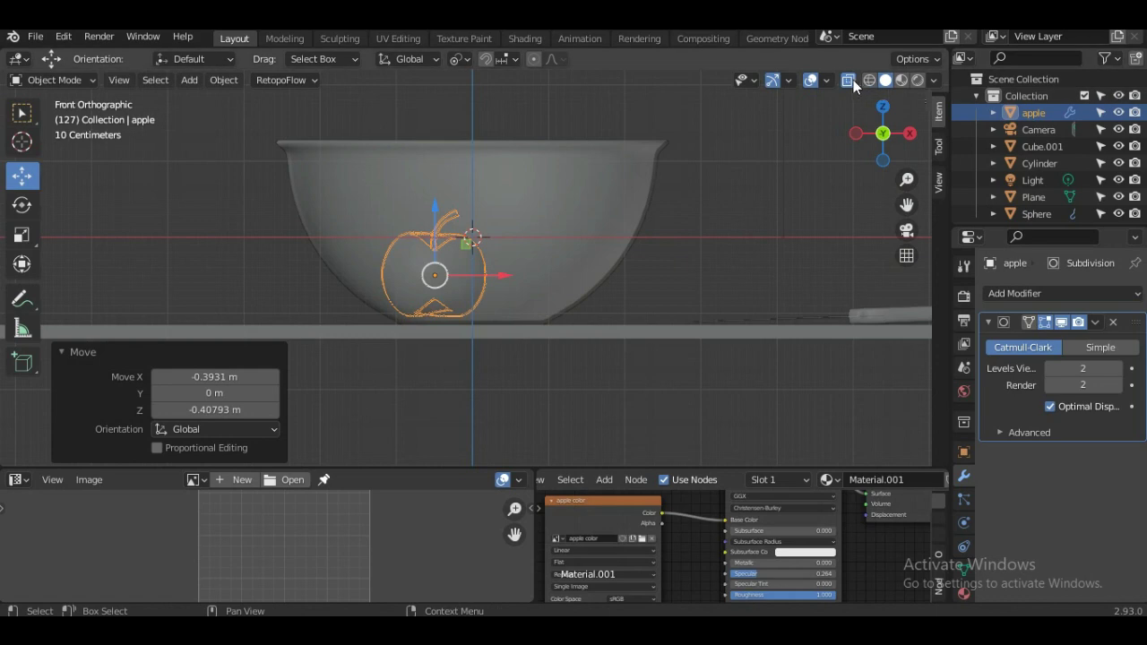
{"action": "key", "text": "KP_5"}
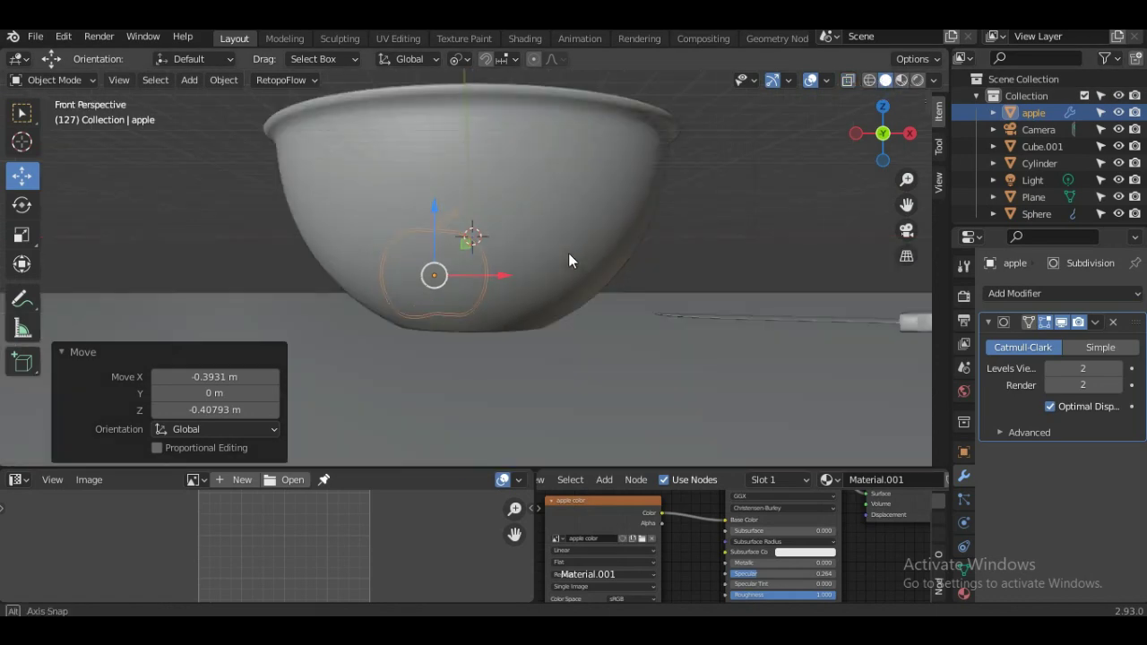
{"action": "scroll", "coordinate": [568, 253], "scroll_direction": "down", "scroll_amount": 2}
Dismiss the Start menu, deselect the apple and orbit close to the bowl.
{"action": "scroll", "coordinate": [635, 266], "scroll_direction": "down", "scroll_amount": 2}
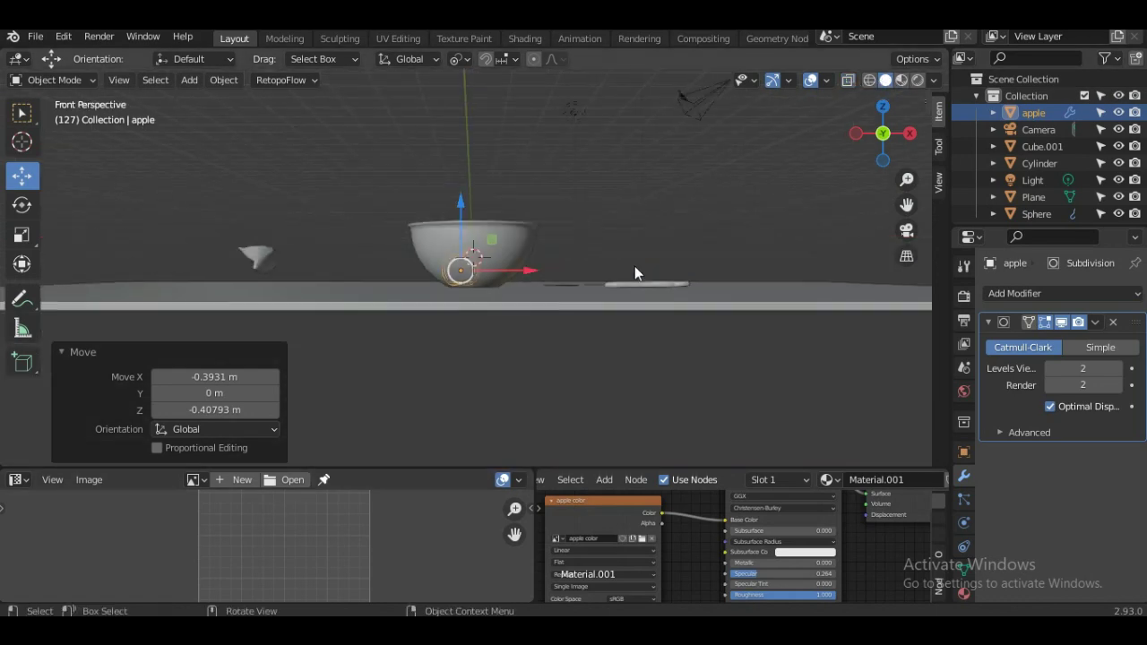
{"action": "key", "text": "super"}
{"action": "key", "text": "Escape"}
{"action": "left_click_drag", "start_coordinate": [605, 345], "coordinate": [430, 416]}
{"action": "mouse_move", "coordinate": [544, 354]}
{"action": "middle_mouse_down"}
{"action": "mouse_move", "coordinate": [406, 427]}
{"action": "mouse_move", "coordinate": [444, 425]}
{"action": "middle_mouse_up"}
{"action": "scroll", "coordinate": [505, 363], "scroll_direction": "up", "scroll_amount": 5}
{"action": "mouse_move", "coordinate": [504, 363]}
{"action": "middle_mouse_down"}
{"action": "mouse_move", "coordinate": [535, 347]}
{"action": "mouse_move", "coordinate": [574, 350]}
{"action": "mouse_move", "coordinate": [376, 384]}
{"action": "mouse_move", "coordinate": [257, 356]}
{"action": "mouse_move", "coordinate": [361, 323]}
{"action": "mouse_move", "coordinate": [482, 312]}
{"action": "mouse_move", "coordinate": [494, 102]}
{"action": "mouse_move", "coordinate": [487, 140]}
{"action": "mouse_move", "coordinate": [510, 167]}
{"action": "mouse_move", "coordinate": [538, 146]}
{"action": "middle_mouse_up"}
{"action": "scroll", "coordinate": [414, 346], "scroll_direction": "up", "scroll_amount": 4}
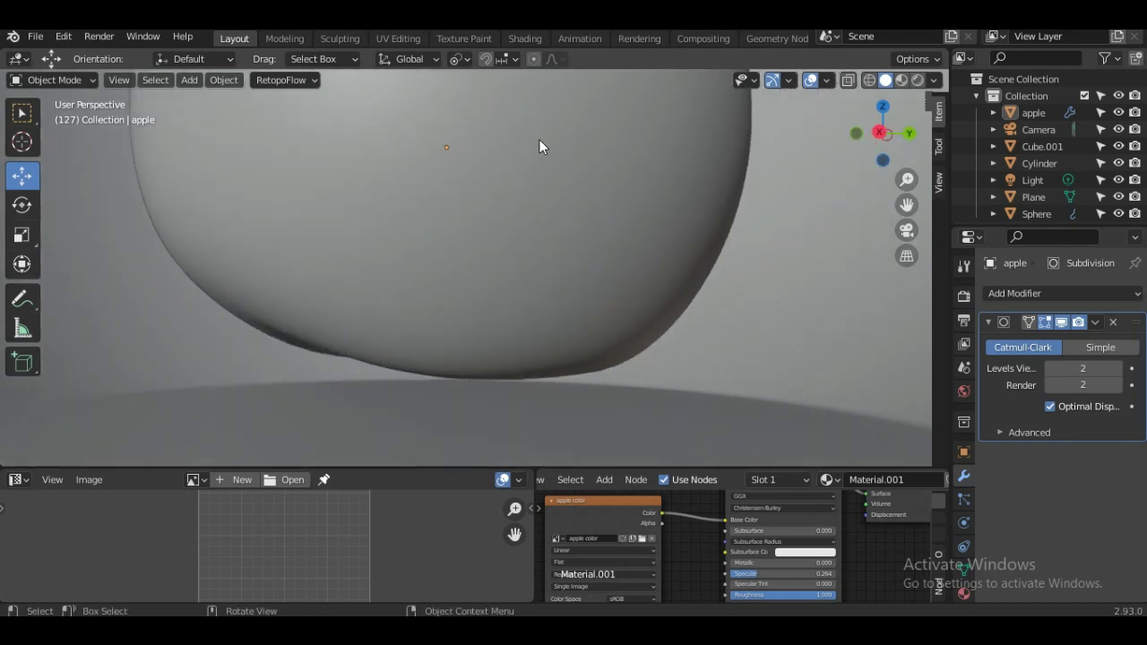
Lower the apple about 0.086 m along Z onto the bowl bottom.
{"action": "left_click", "coordinate": [527, 153]}
{"action": "key", "text": "g"}
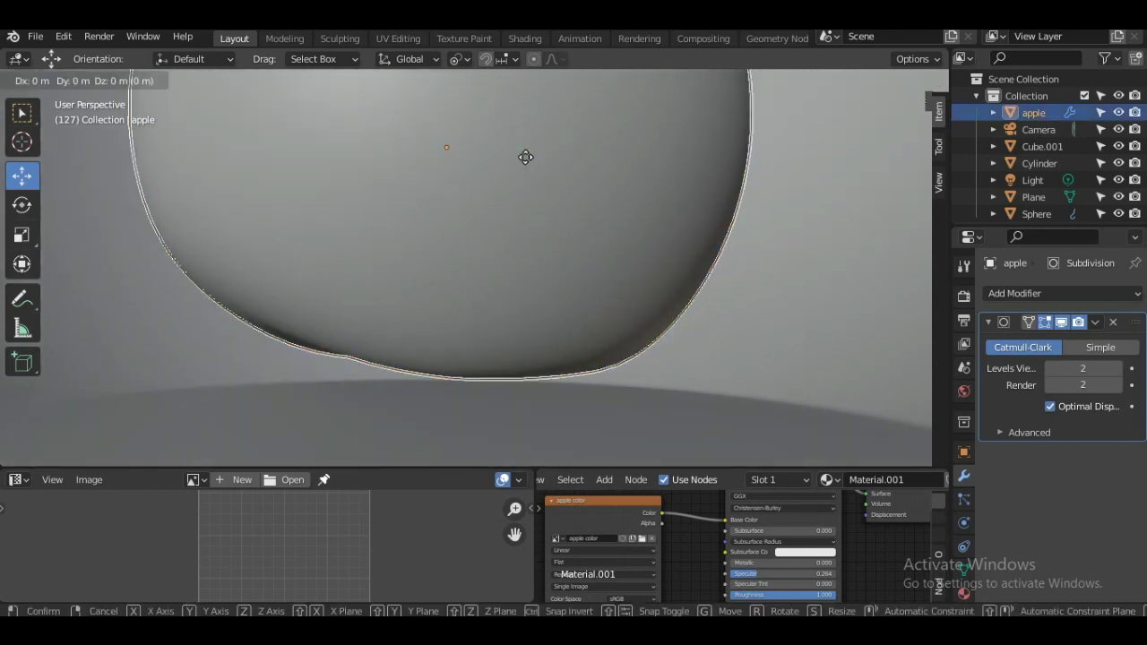
{"action": "key", "text": "z"}
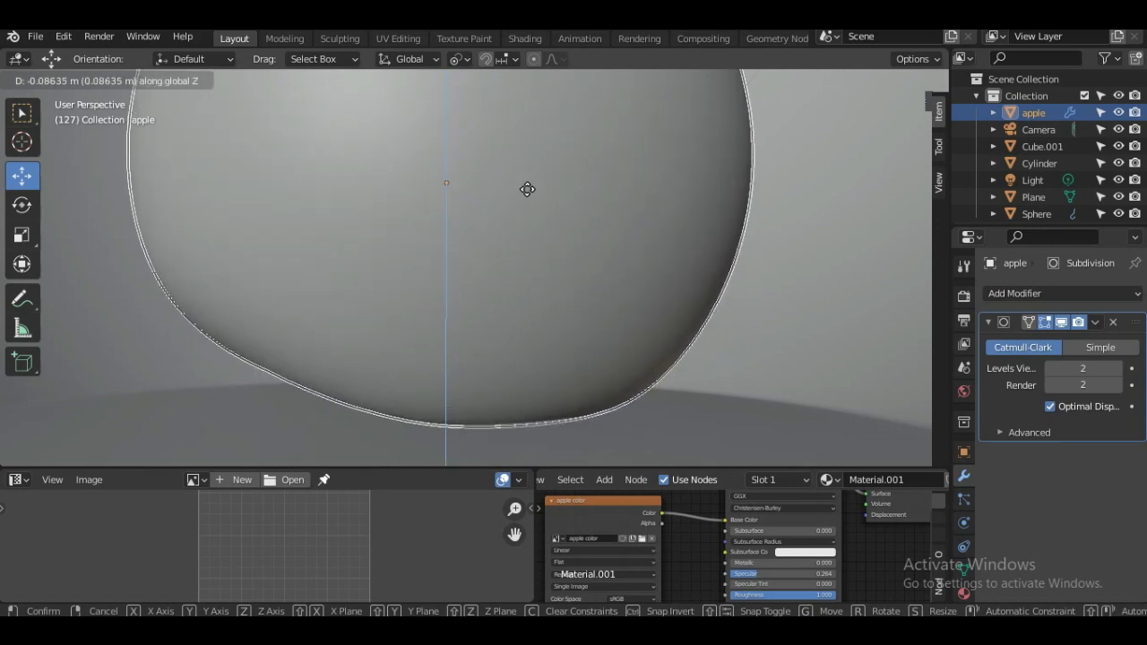
{"action": "left_click", "coordinate": [527, 189]}
{"action": "scroll", "coordinate": [529, 216], "scroll_direction": "down", "scroll_amount": 3}
{"action": "scroll", "coordinate": [529, 216], "scroll_direction": "down", "scroll_amount": 3}
{"action": "mouse_move", "coordinate": [529, 216]}
{"action": "middle_mouse_down"}
{"action": "mouse_move", "coordinate": [582, 391]}
{"action": "mouse_move", "coordinate": [509, 338]}
{"action": "middle_mouse_up"}
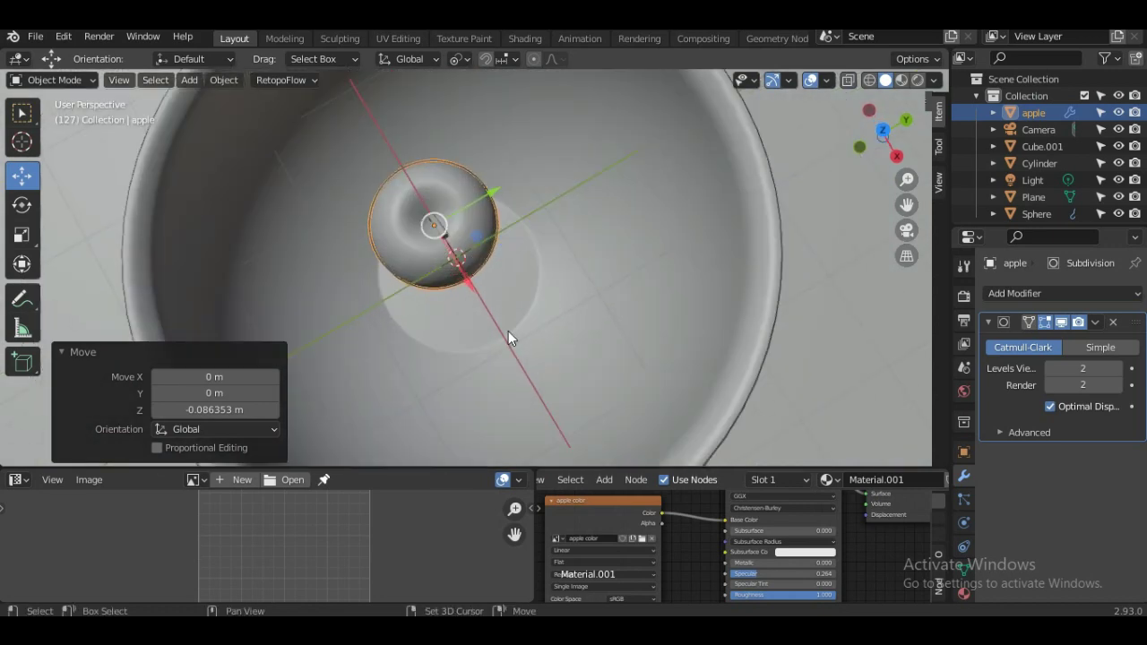
Duplicate the apple beside the first one and view it in X-ray front view.
{"action": "key", "text": "shift+d"}
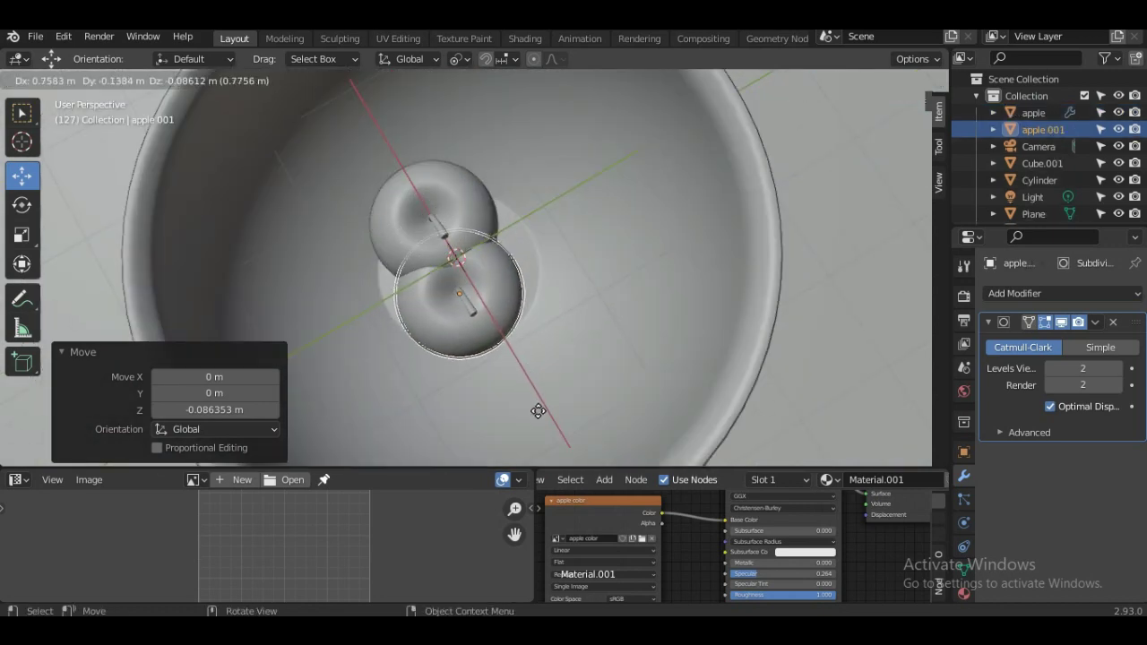
{"action": "left_click", "coordinate": [545, 432]}
{"action": "scroll", "coordinate": [495, 405], "scroll_direction": "down", "scroll_amount": 2}
{"action": "middle_click_drag", "start_coordinate": [495, 405], "coordinate": [651, 244]}
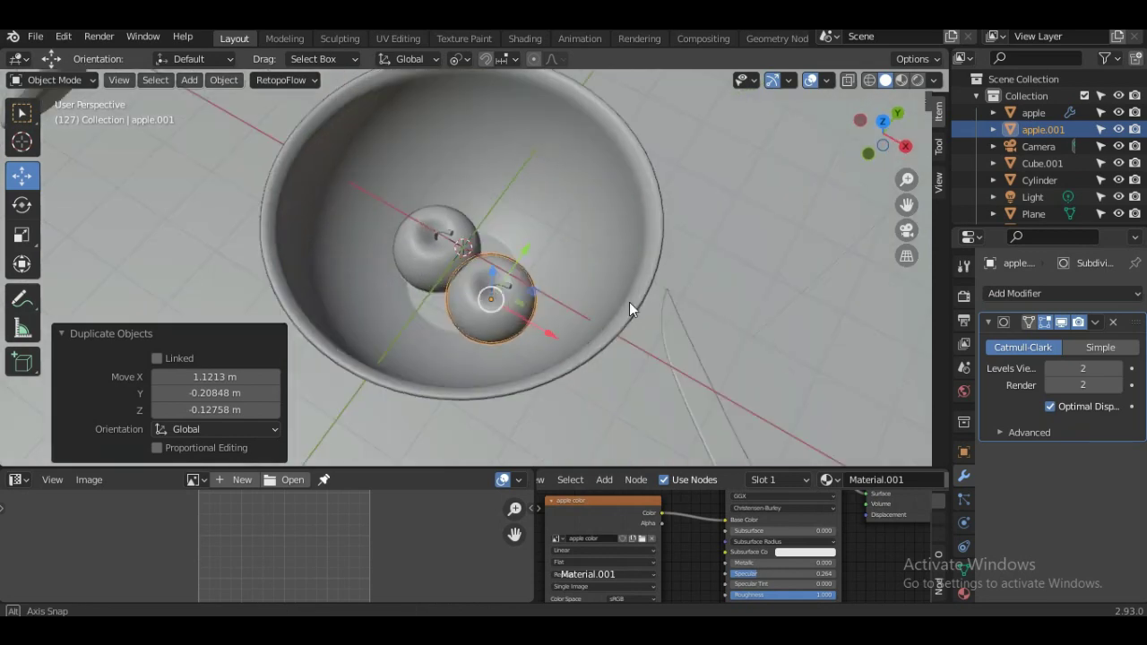
{"action": "scroll", "coordinate": [644, 251], "scroll_direction": "up", "scroll_amount": 2}
{"action": "scroll", "coordinate": [627, 264], "scroll_direction": "up", "scroll_amount": 2}
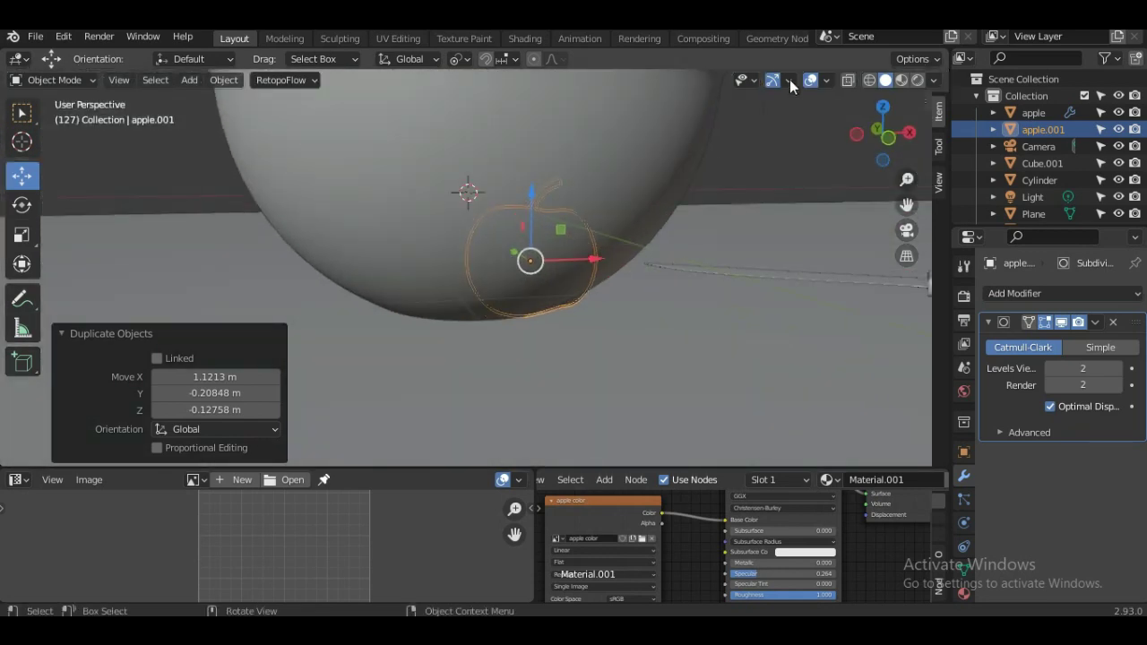
{"action": "left_click", "coordinate": [848, 80]}
{"action": "scroll", "coordinate": [464, 332], "scroll_direction": "up", "scroll_amount": 5}
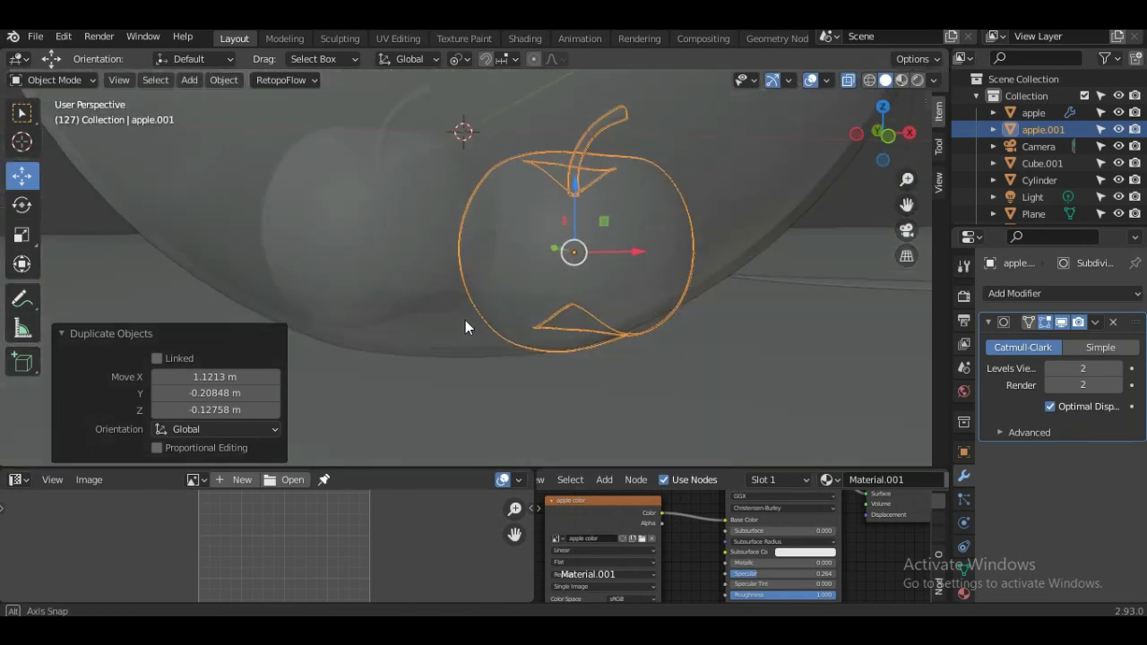
{"action": "key", "text": "KP_1"}
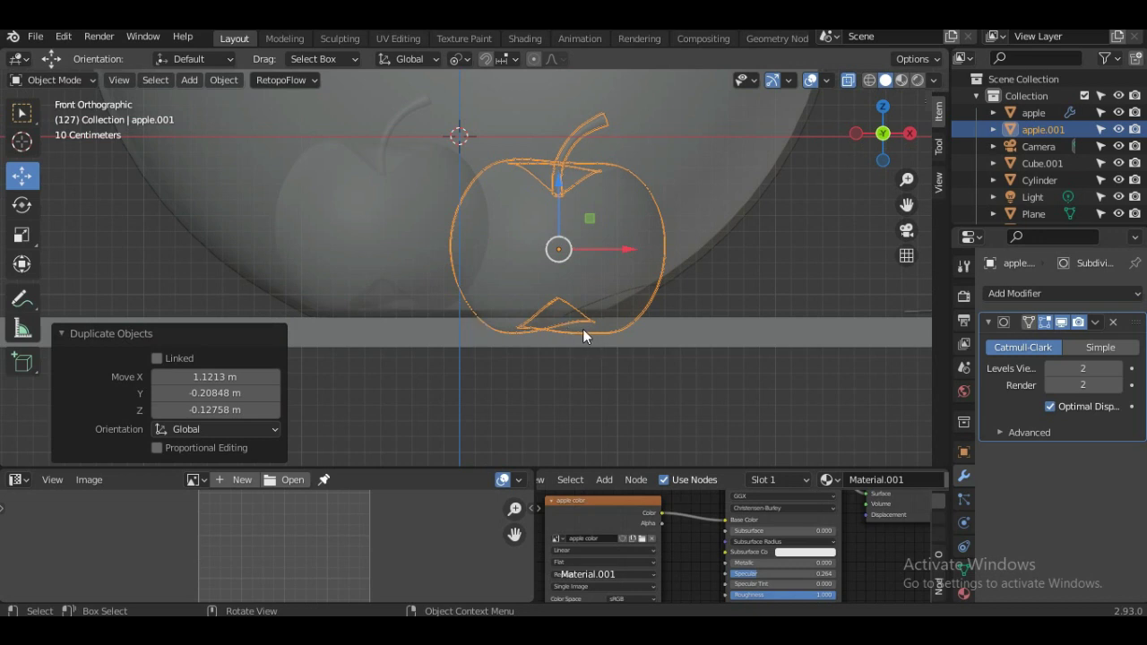
Reposition the apple copy and tilt it 13° inside the bowl.
{"action": "key", "text": "g"}
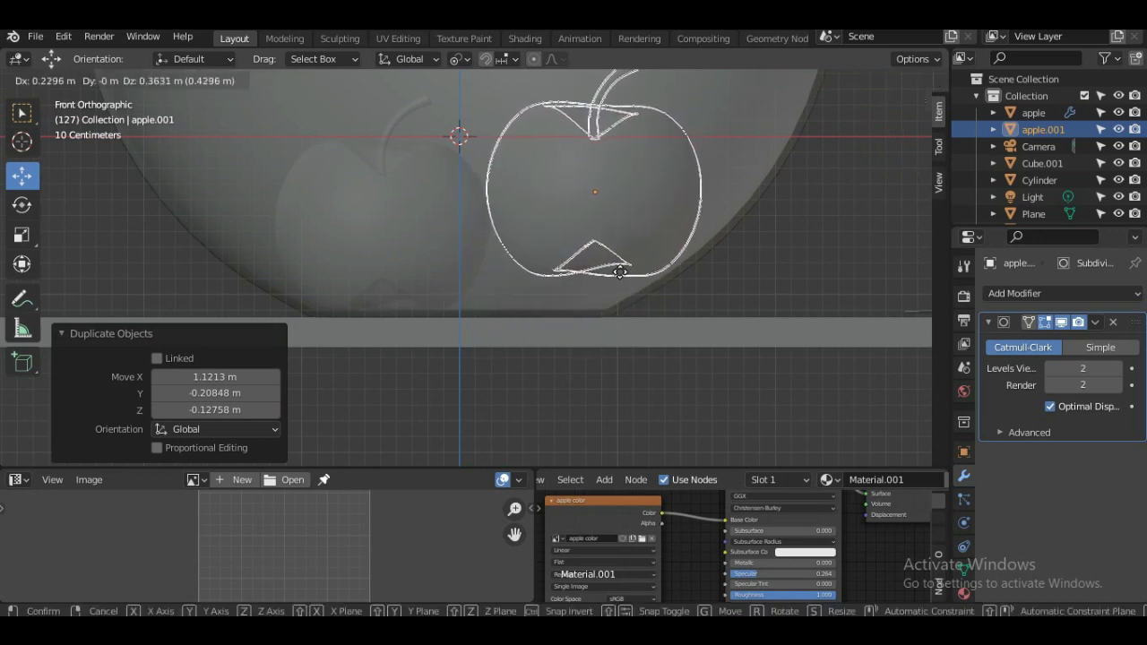
{"action": "left_click", "coordinate": [621, 271]}
{"action": "key", "text": "r"}
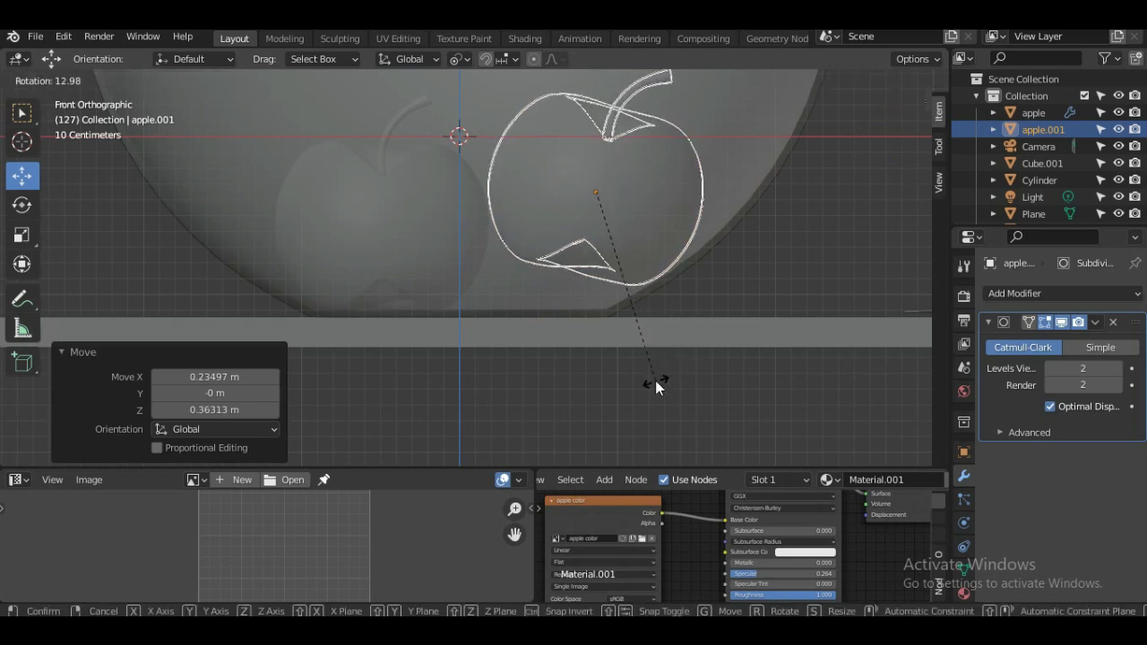
{"action": "left_click", "coordinate": [655, 380]}
{"action": "key", "text": "g"}
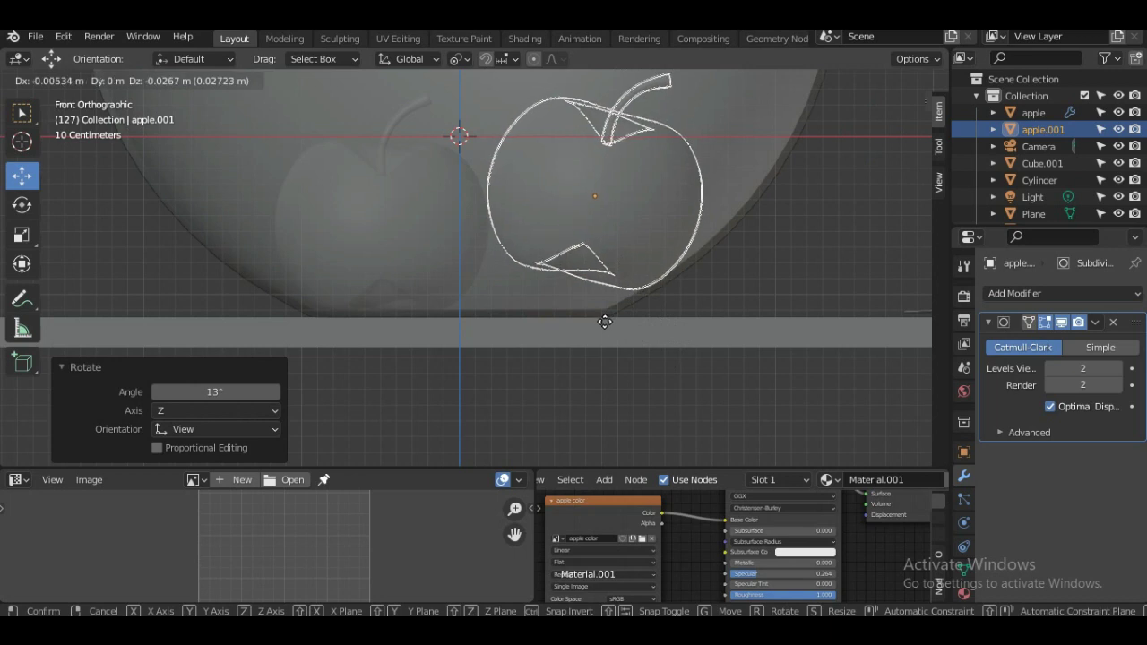
{"action": "left_click", "coordinate": [604, 319]}
Recenter the view and duplicate the apple copy as apple.002.
{"action": "scroll", "coordinate": [604, 319], "scroll_direction": "down", "scroll_amount": 2}
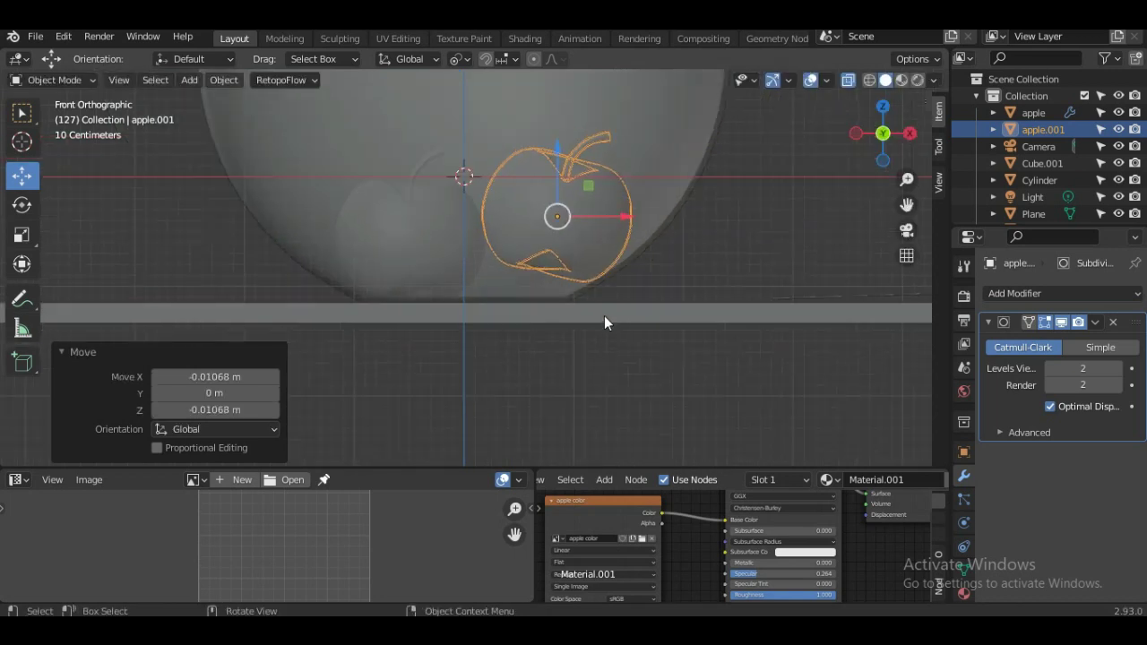
{"action": "middle_click_drag", "start_coordinate": [605, 297], "coordinate": [617, 324], "text": "shift"}
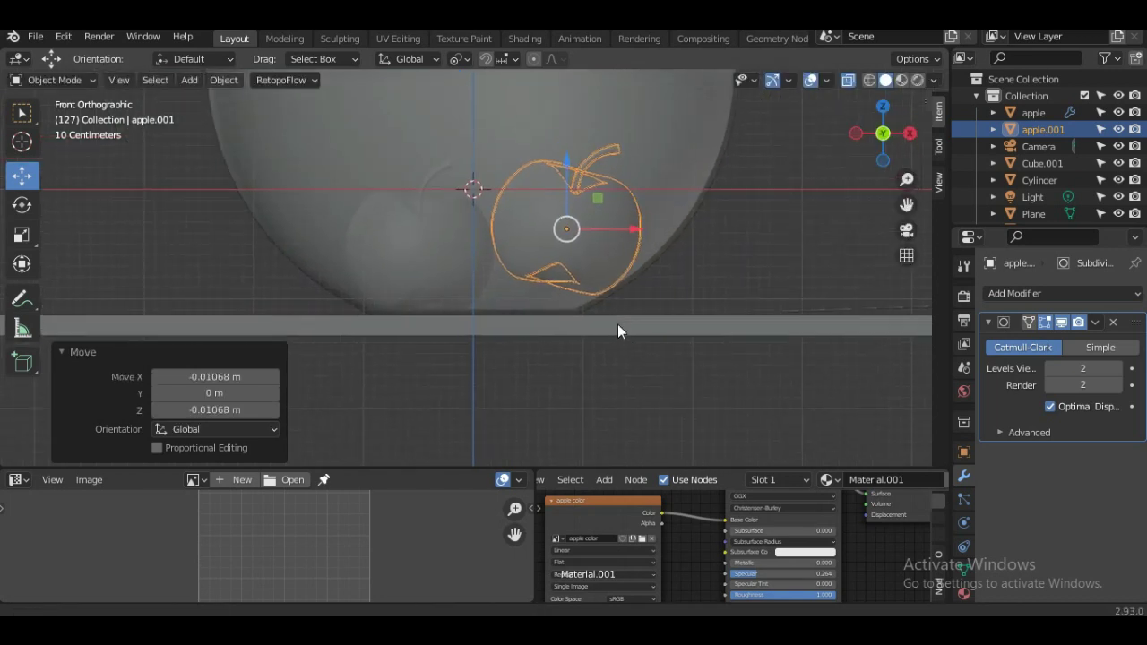
{"action": "scroll", "coordinate": [616, 323], "scroll_direction": "down", "scroll_amount": 2}
{"action": "scroll", "coordinate": [616, 322], "scroll_direction": "up", "scroll_amount": 3}
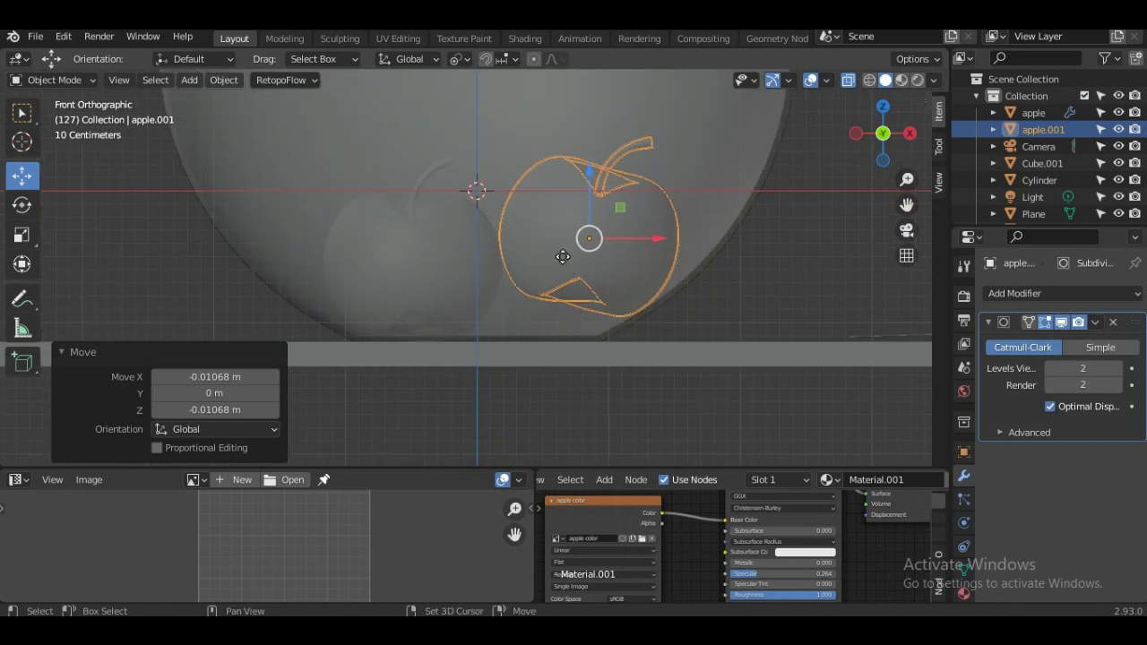
{"action": "key", "text": "shift+d"}
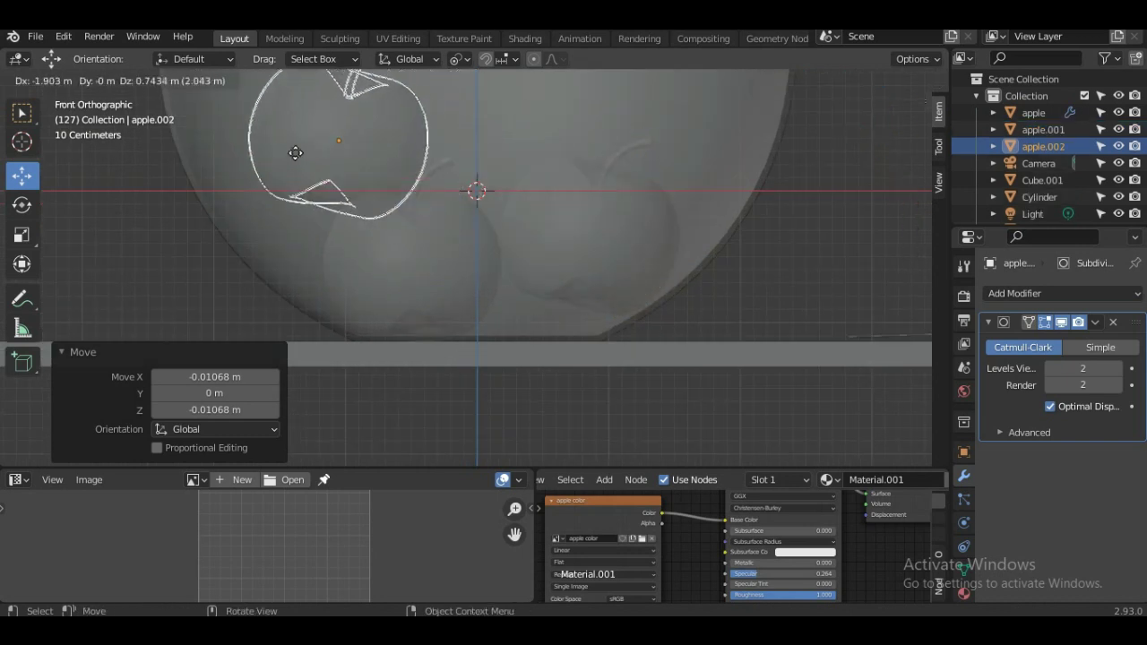
Tilt the third apple about -37° and set it at the bowl's left (X -0.282 m, Z -0.122 m).
{"action": "left_click", "coordinate": [295, 153]}
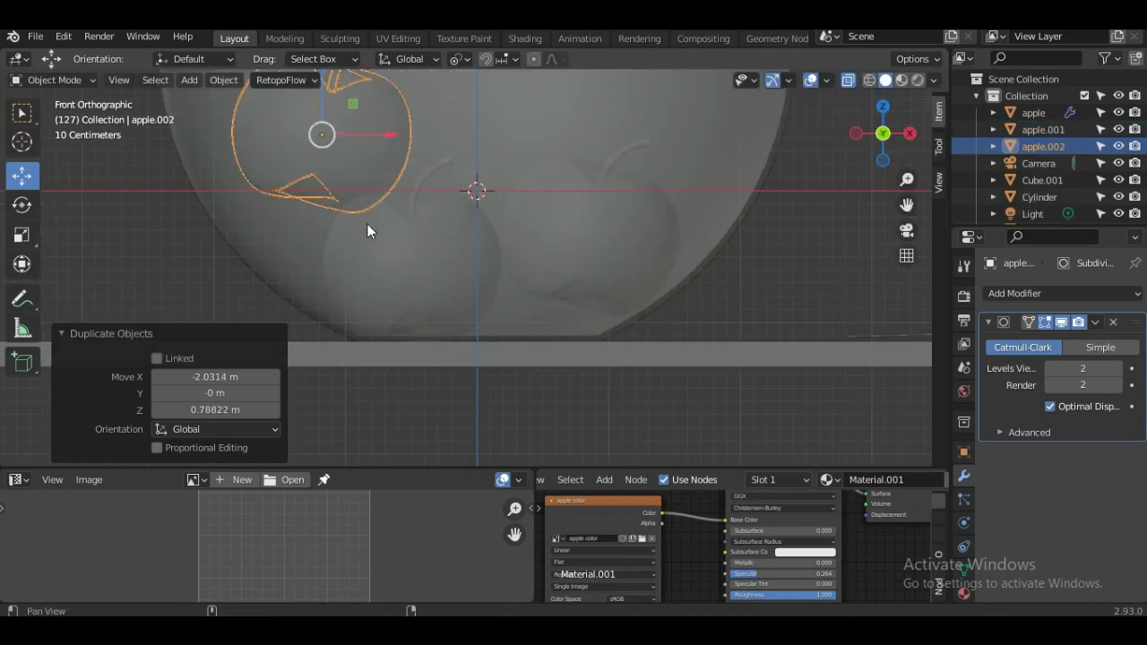
{"action": "middle_click_drag", "start_coordinate": [368, 224], "coordinate": [511, 321], "text": "shift"}
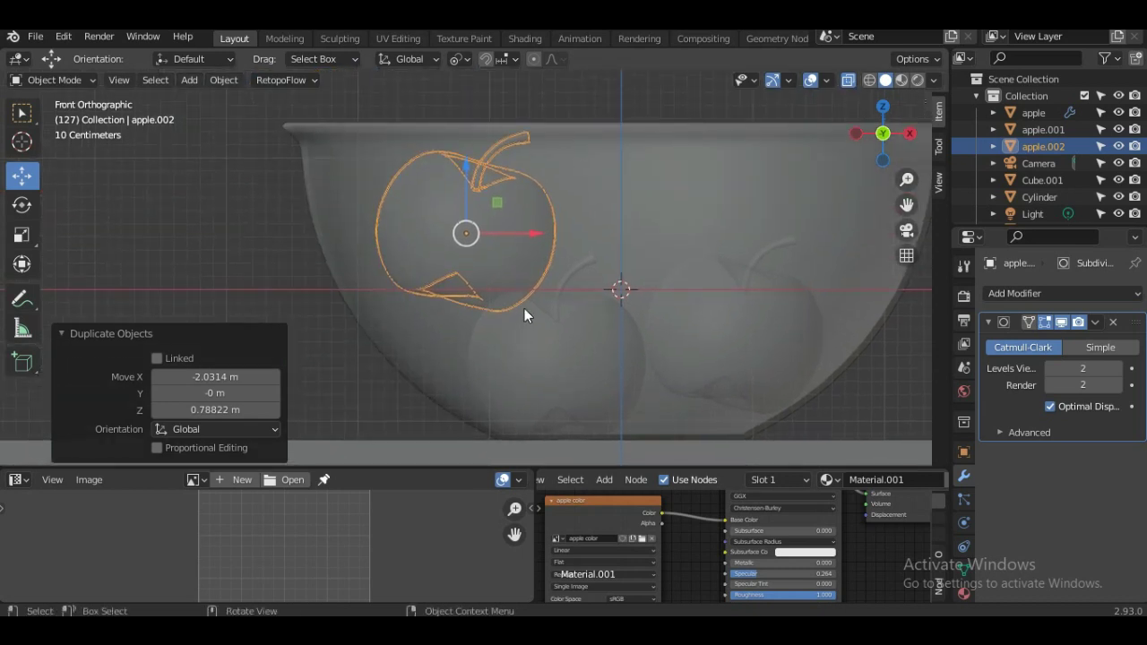
{"action": "key", "text": "r"}
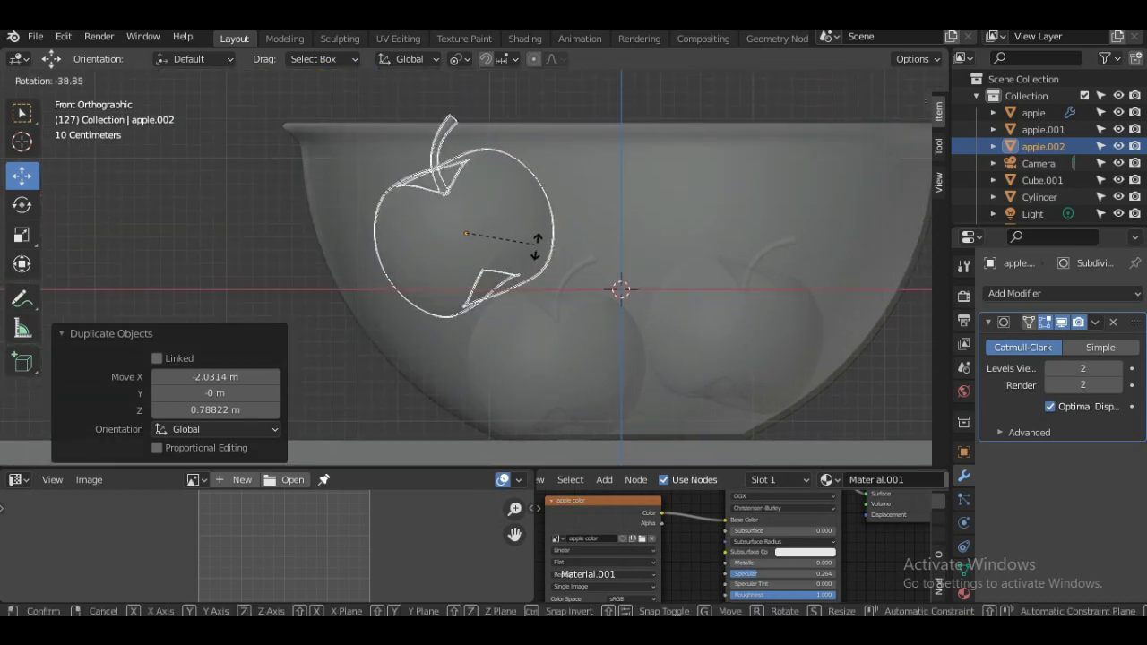
{"action": "left_click", "coordinate": [535, 252]}
{"action": "key", "text": "g"}
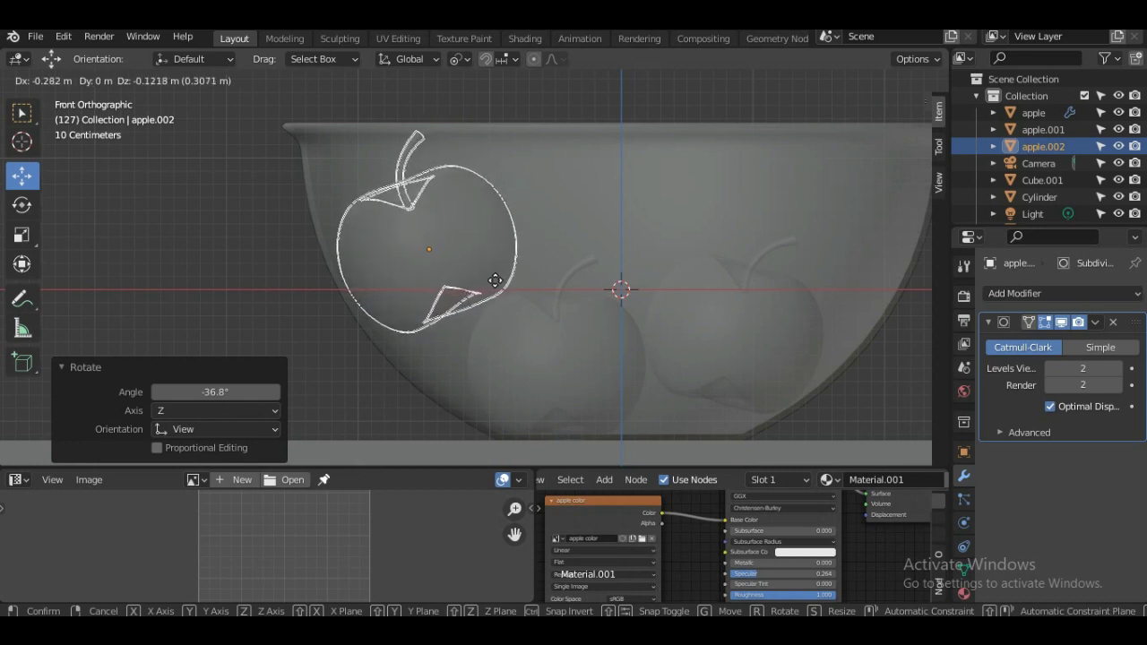
{"action": "left_click", "coordinate": [494, 280]}
Check the three apples' placement from the front and top views.
{"action": "scroll", "coordinate": [497, 281], "scroll_direction": "down", "scroll_amount": 3}
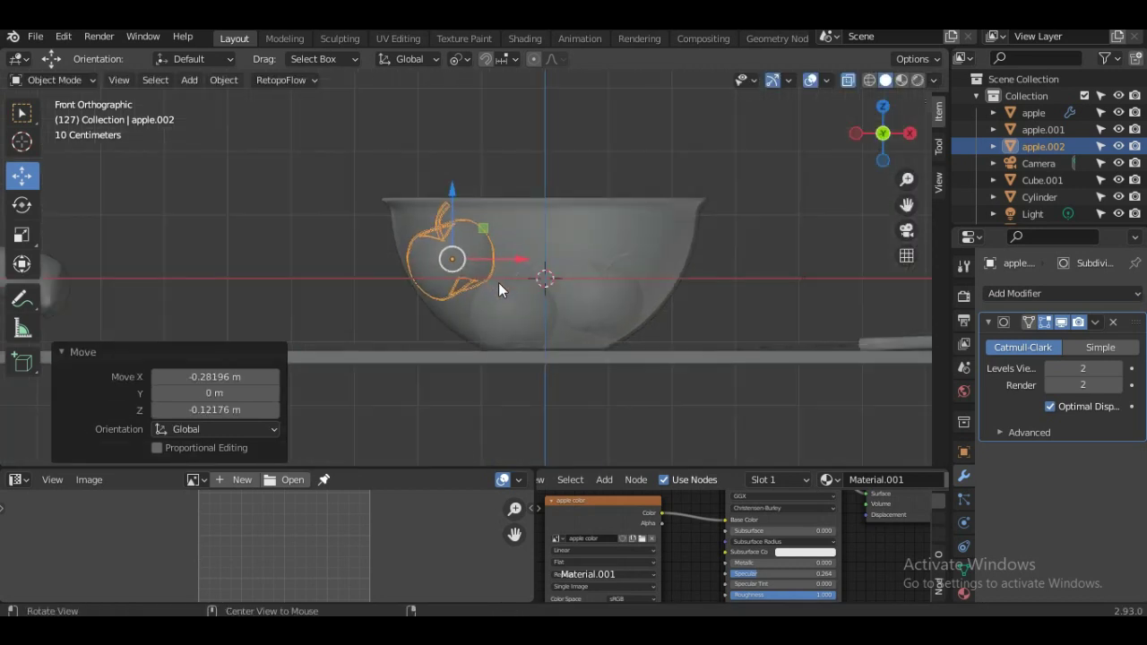
{"action": "mouse_move", "coordinate": [498, 282]}
{"action": "middle_mouse_down"}
{"action": "mouse_move", "coordinate": [591, 362]}
{"action": "mouse_move", "coordinate": [760, 450]}
{"action": "middle_mouse_up"}
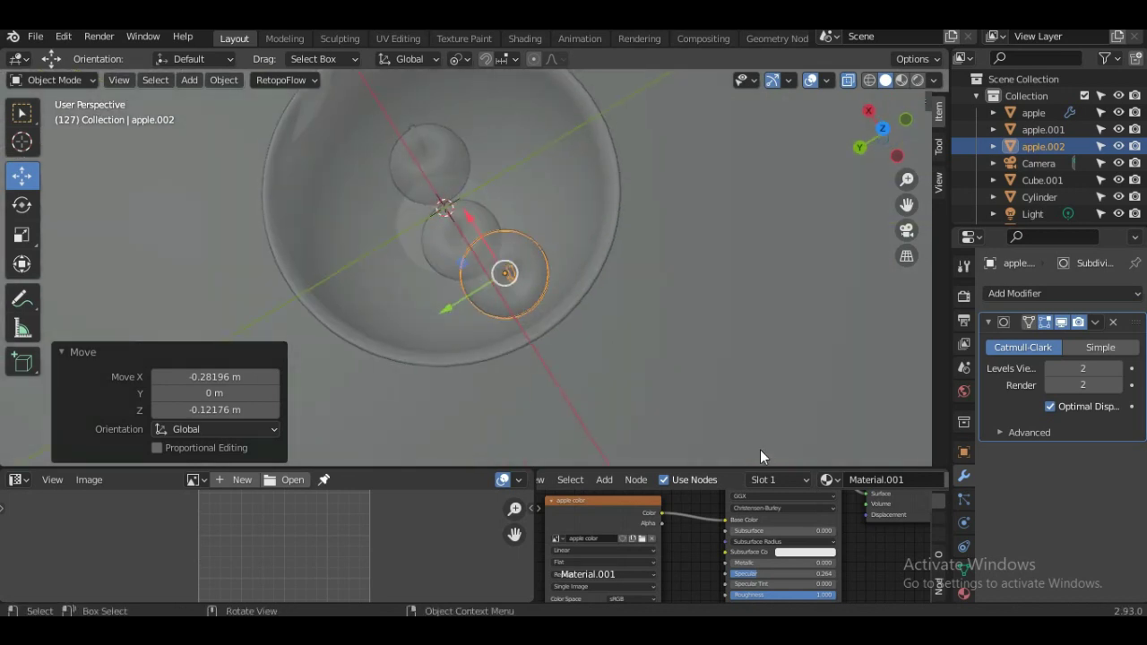
{"action": "key", "text": "KP_1"}
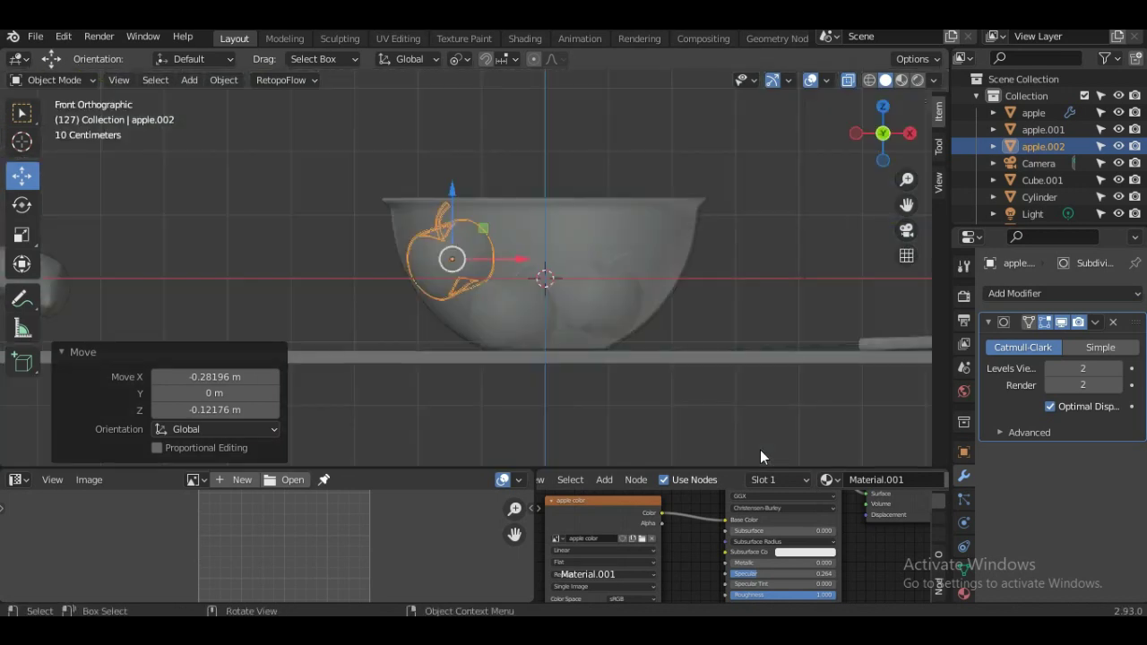
{"action": "key", "text": "KP_7"}
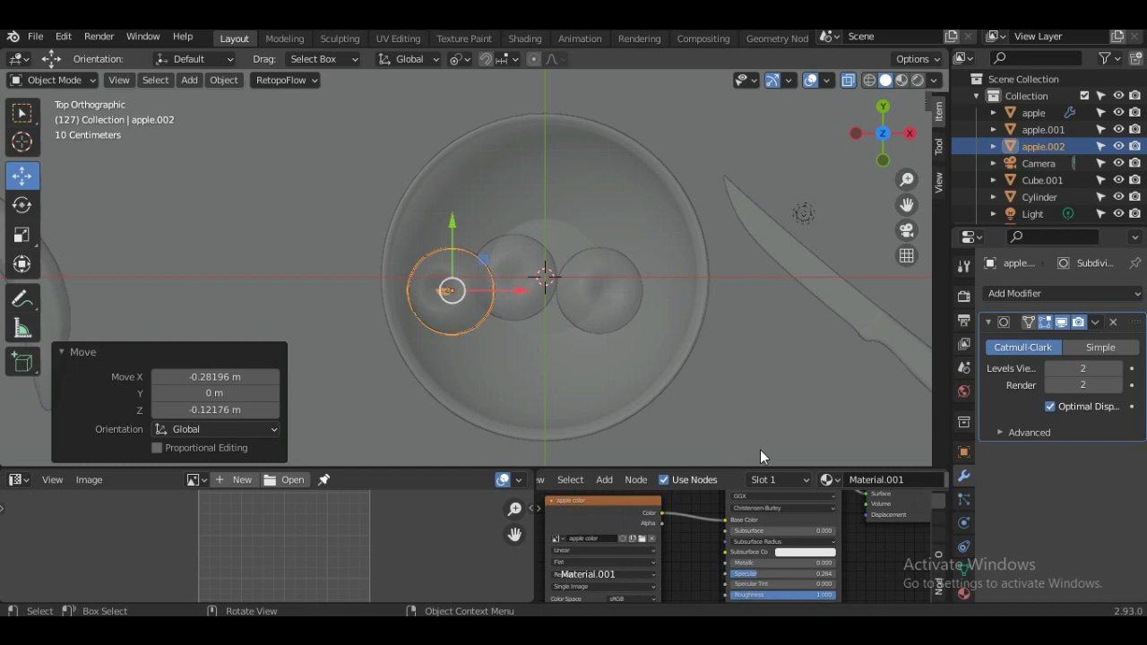
{"action": "scroll", "coordinate": [528, 378], "scroll_direction": "up", "scroll_amount": 2}
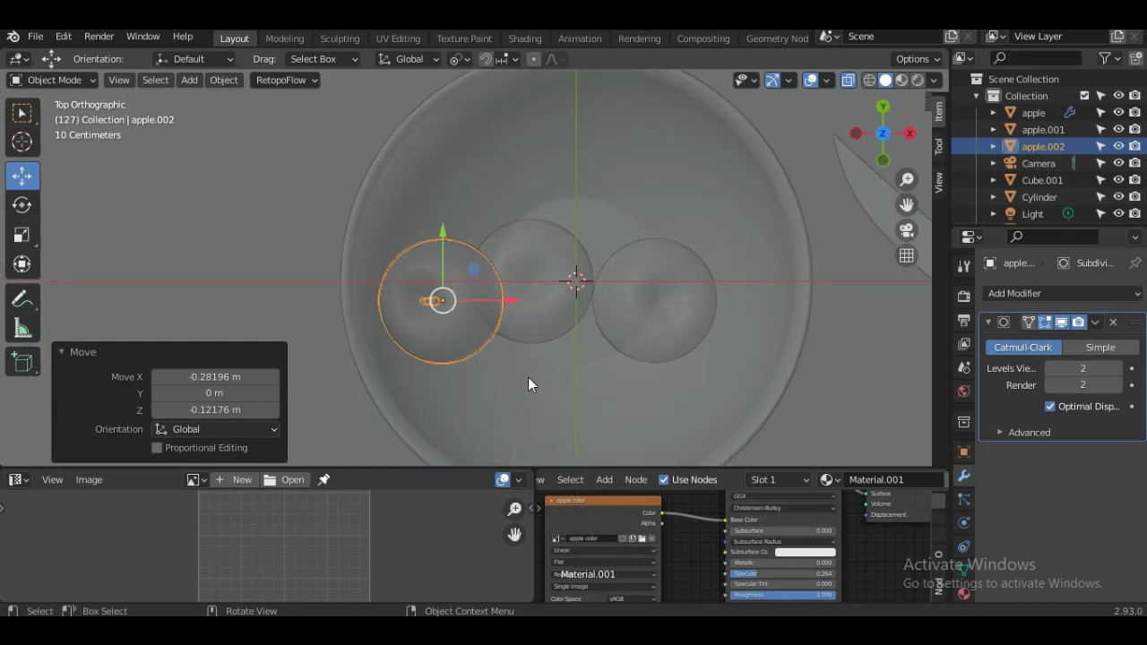
{"action": "middle_click_drag", "start_coordinate": [514, 353], "coordinate": [418, 311], "text": "shift"}
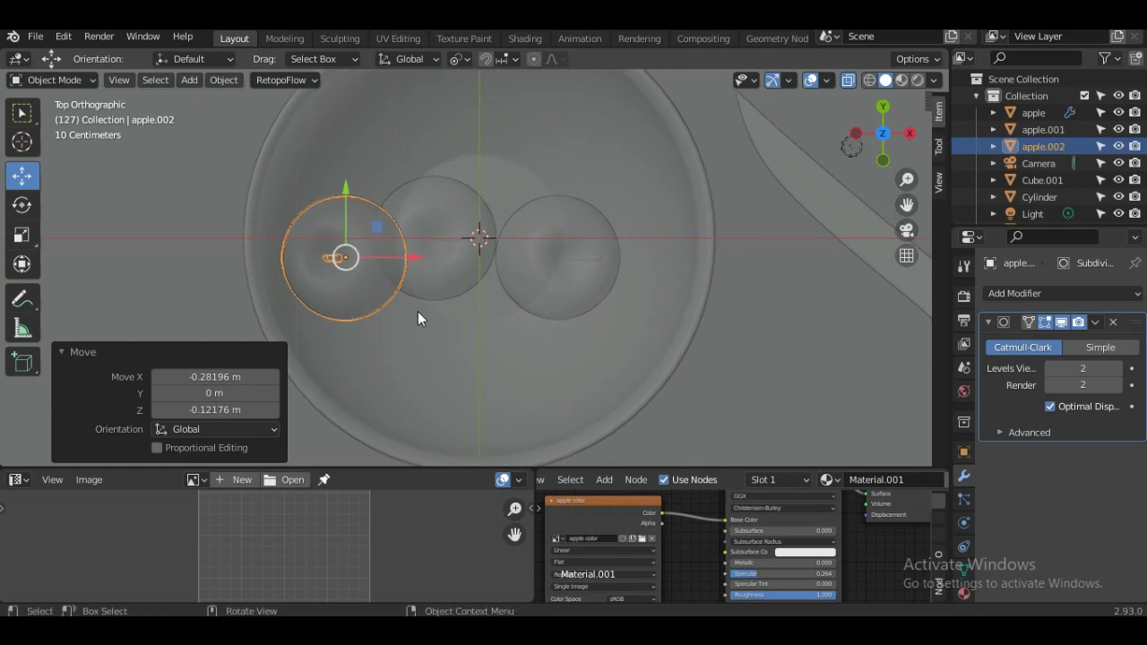
Duplicate the left apple as apple.003 and drop it near the bowl's front.
{"action": "key", "text": "shift+d"}
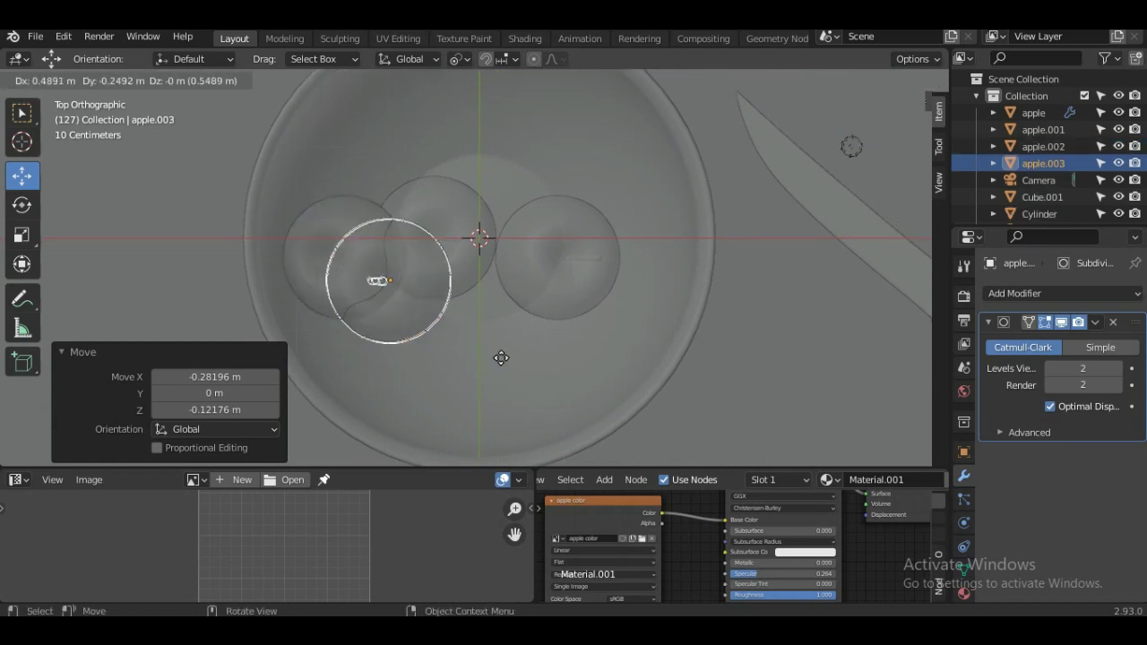
{"action": "left_click", "coordinate": [552, 385]}
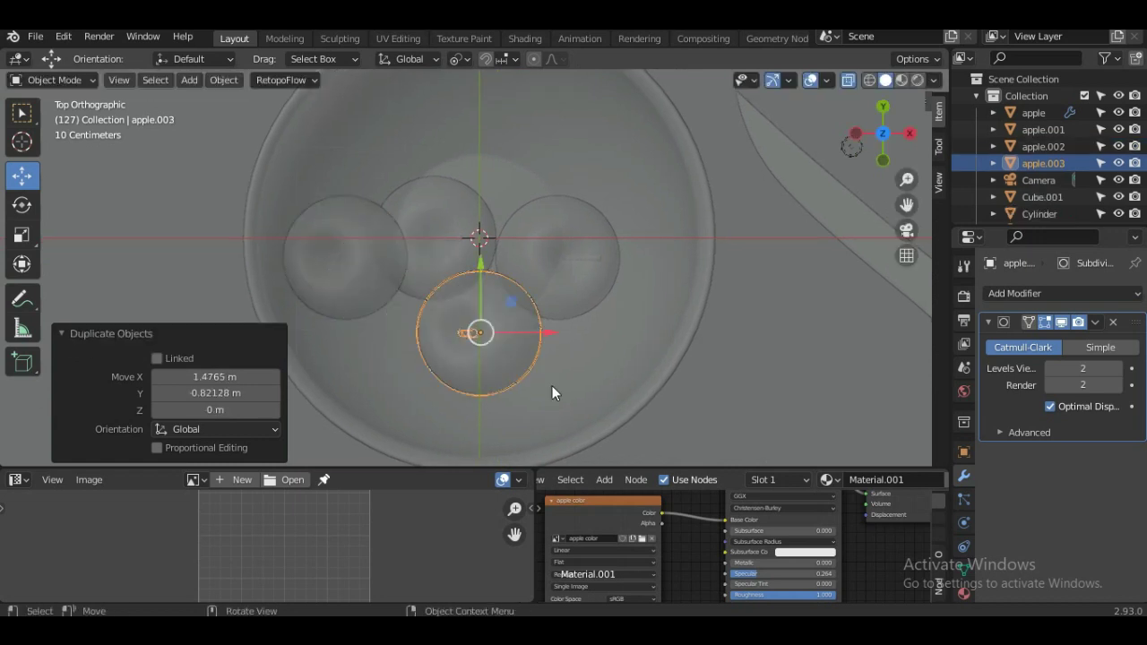
{"action": "key", "text": "KP_1"}
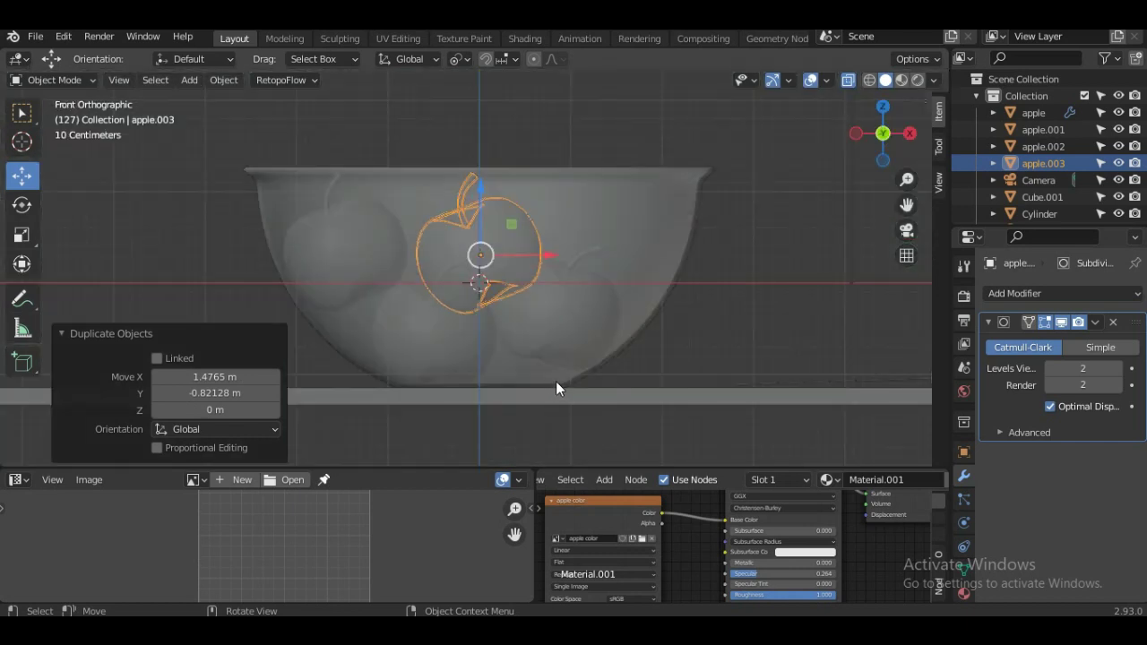
{"action": "mouse_move", "coordinate": [568, 381]}
{"action": "middle_mouse_down"}
{"action": "mouse_move", "coordinate": [343, 370]}
{"action": "mouse_move", "coordinate": [371, 381]}
{"action": "middle_mouse_up"}
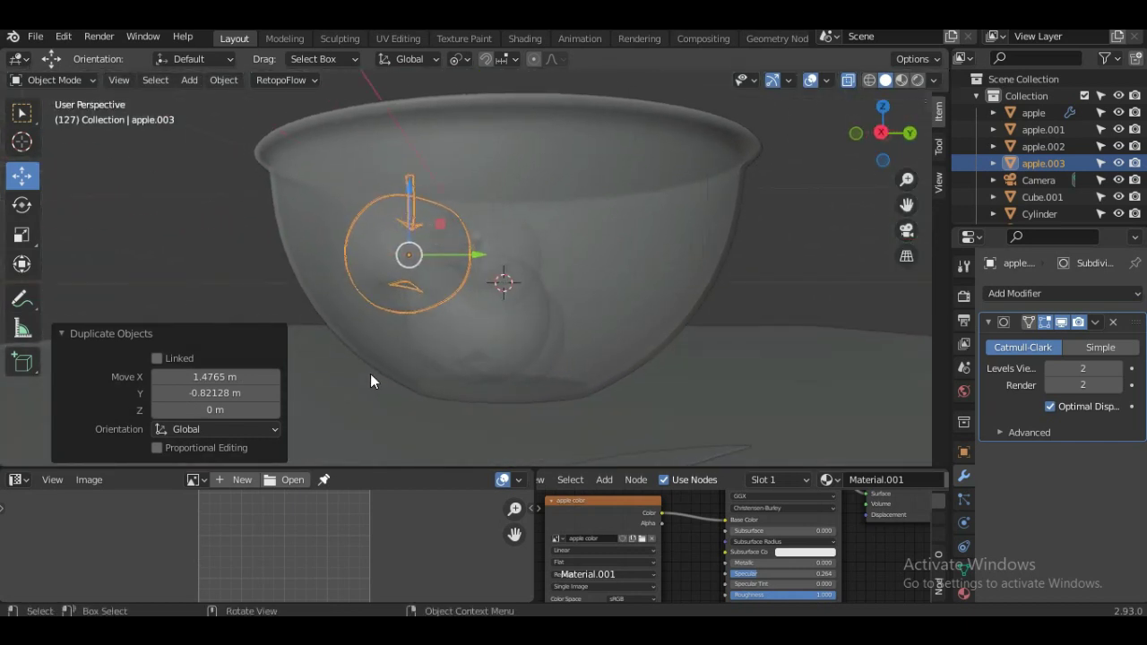
Raise apple.003 higher in the bowl from the right view, then duplicate it.
{"action": "key", "text": "KP_3"}
{"action": "scroll", "coordinate": [370, 373], "scroll_direction": "up", "scroll_amount": 3}
{"action": "scroll", "coordinate": [371, 371], "scroll_direction": "down", "scroll_amount": 1}
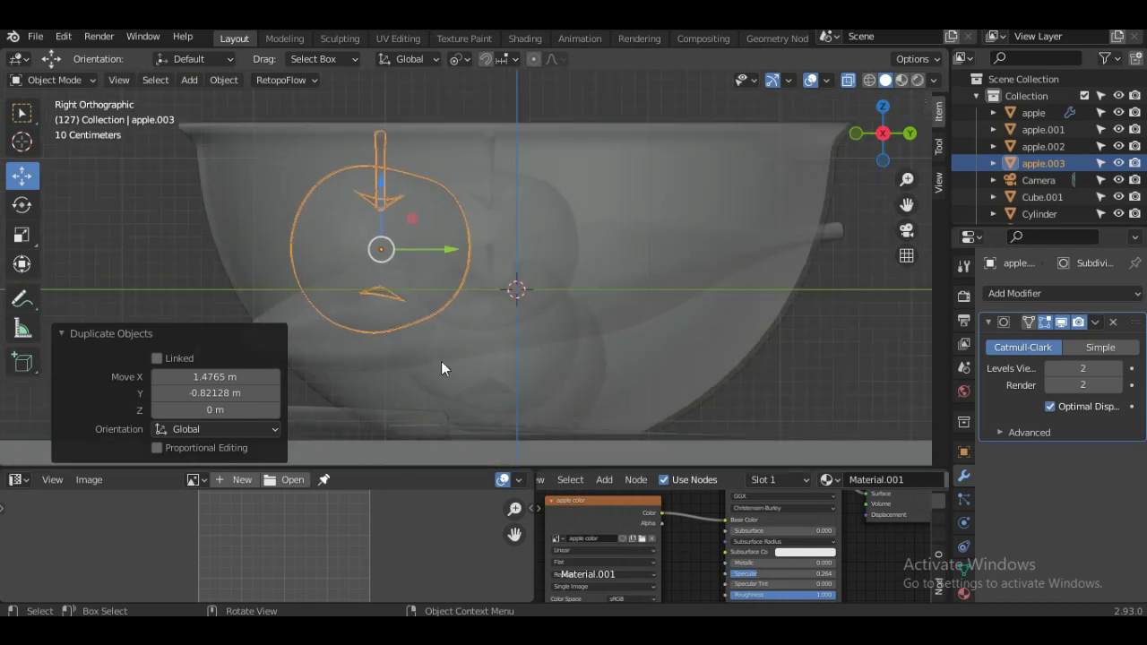
{"action": "key", "text": "g"}
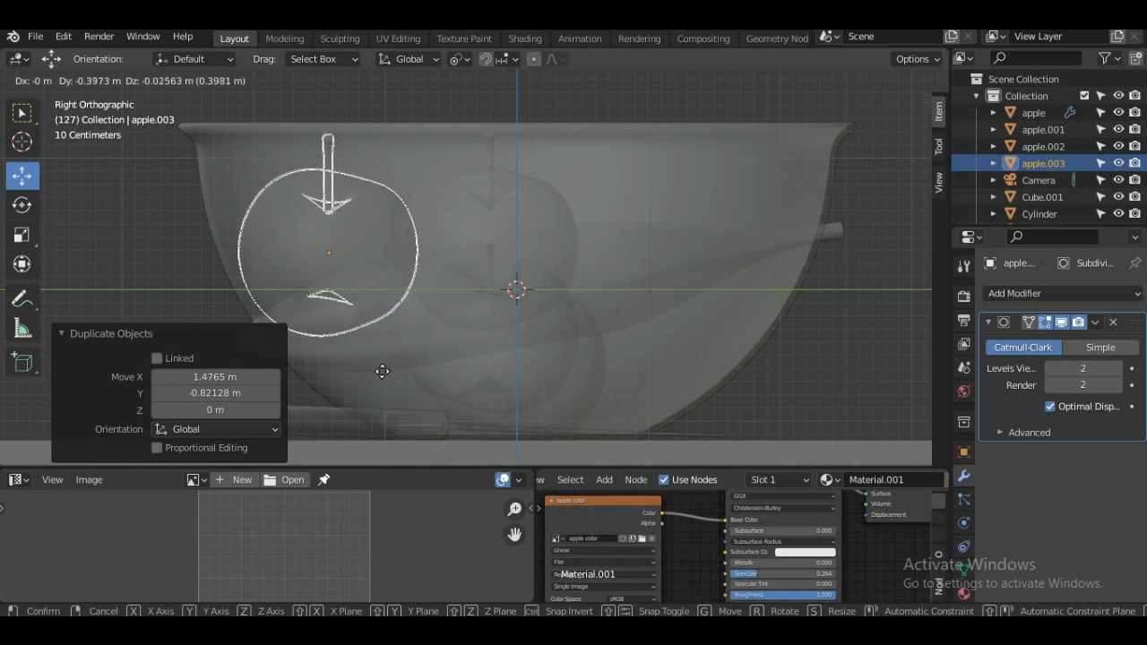
{"action": "left_click", "coordinate": [382, 371]}
{"action": "scroll", "coordinate": [381, 371], "scroll_direction": "down", "scroll_amount": 1}
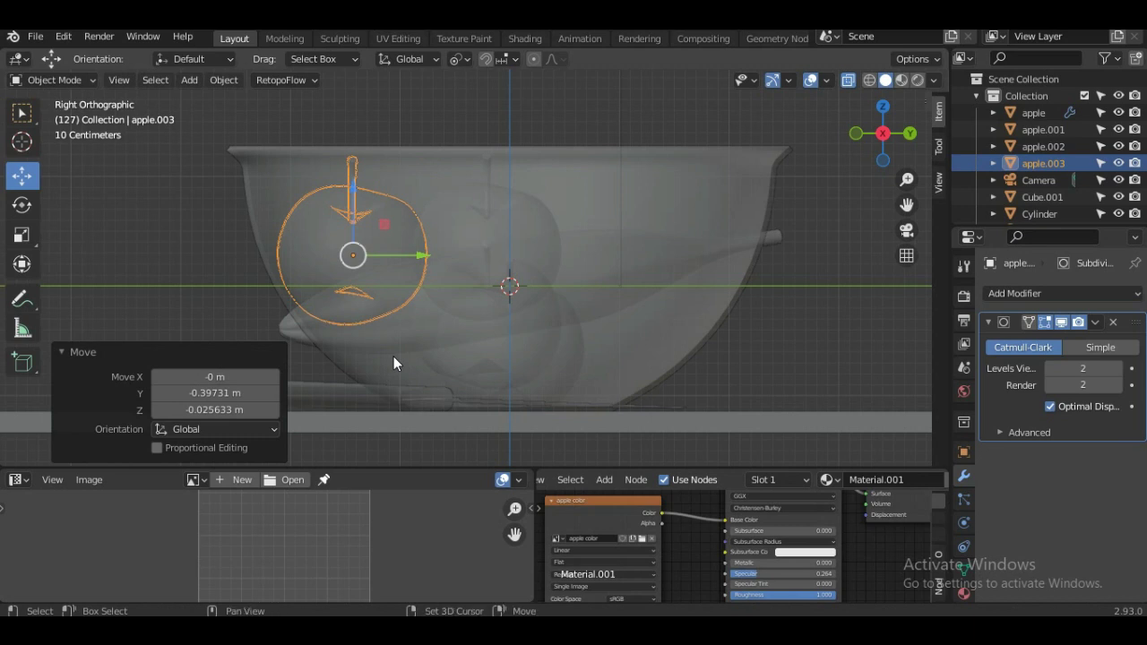
{"action": "key", "text": "shift+d"}
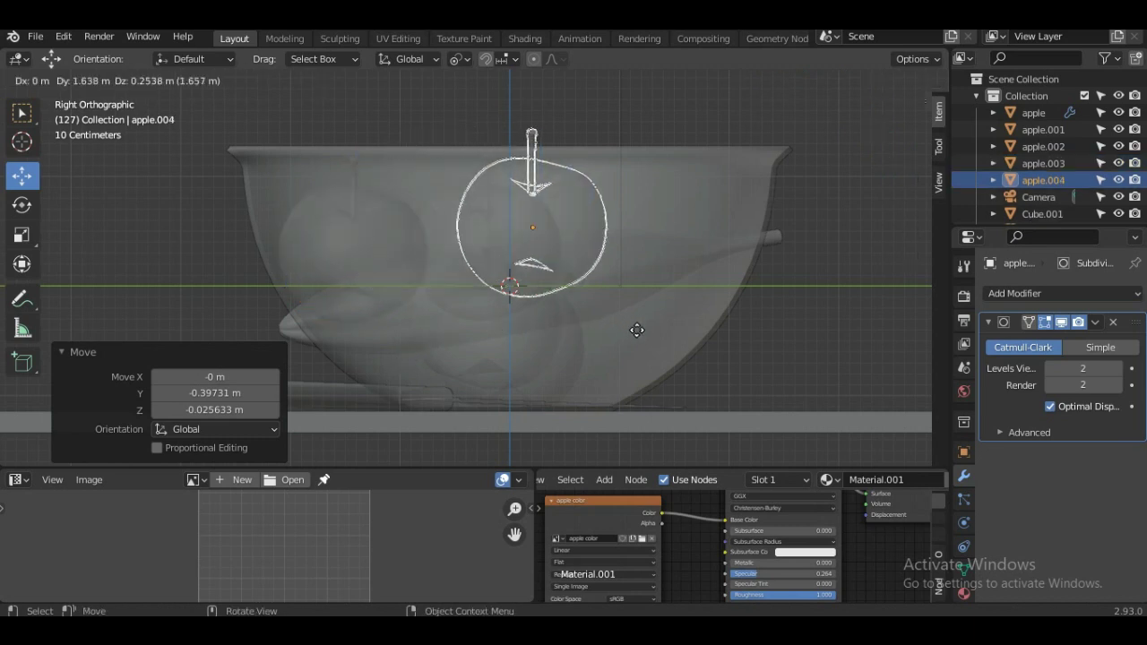
Place apple.004 on the bowl's right, tilted 25.1°, and settle it lower.
{"action": "left_click", "coordinate": [683, 378]}
{"action": "key", "text": "r"}
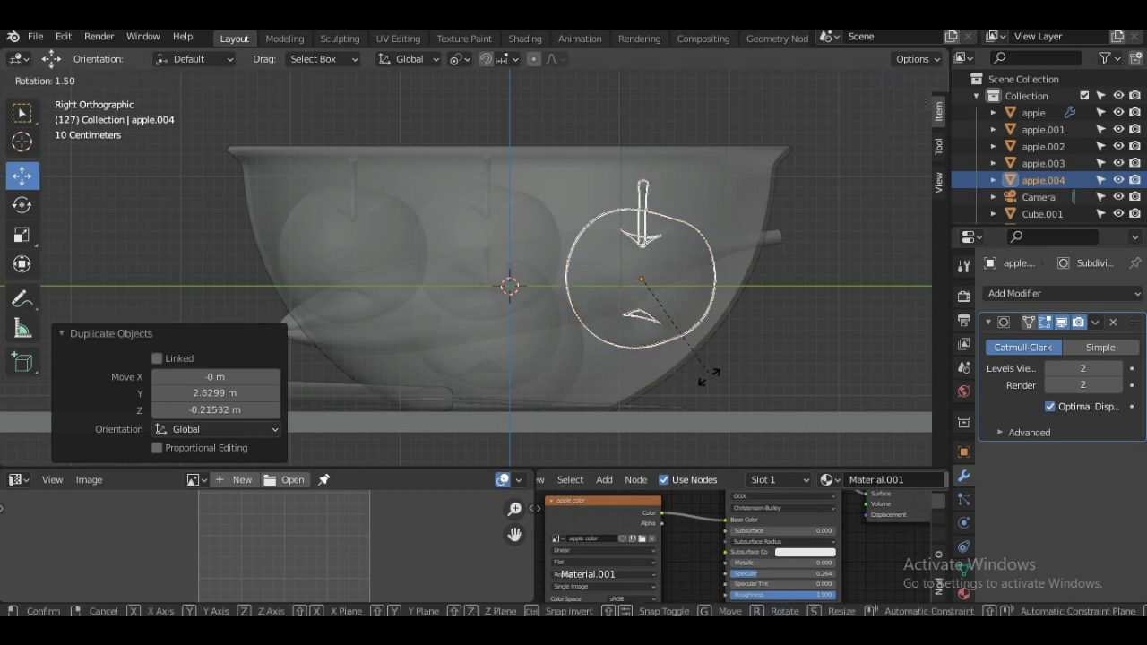
{"action": "left_click", "coordinate": [668, 408]}
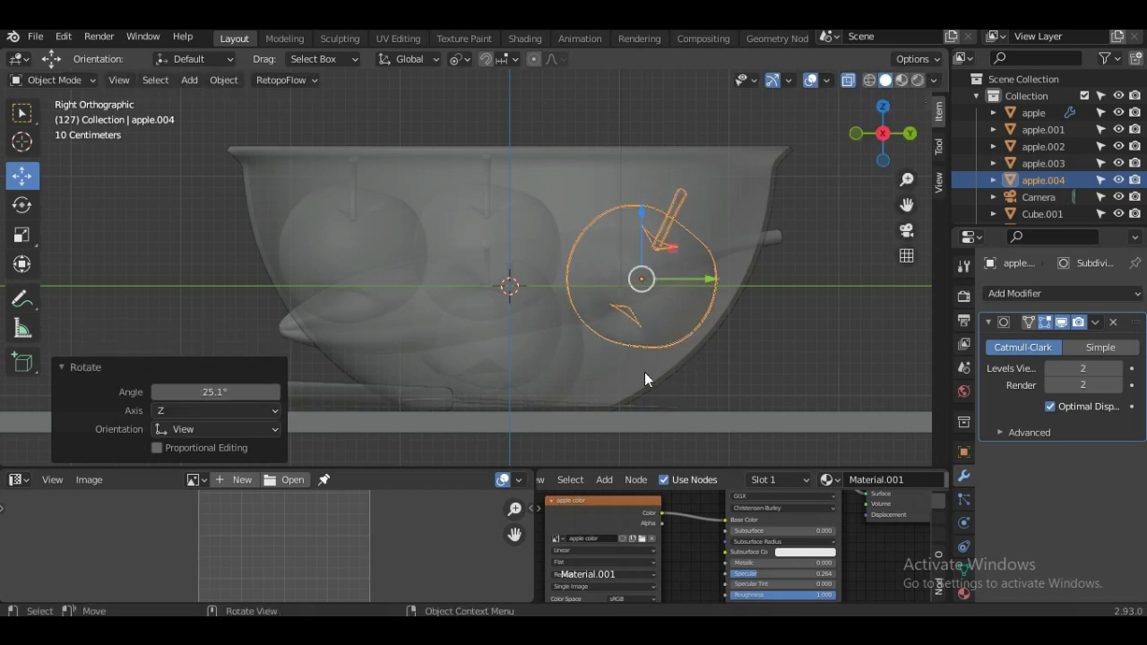
{"action": "key", "text": "g"}
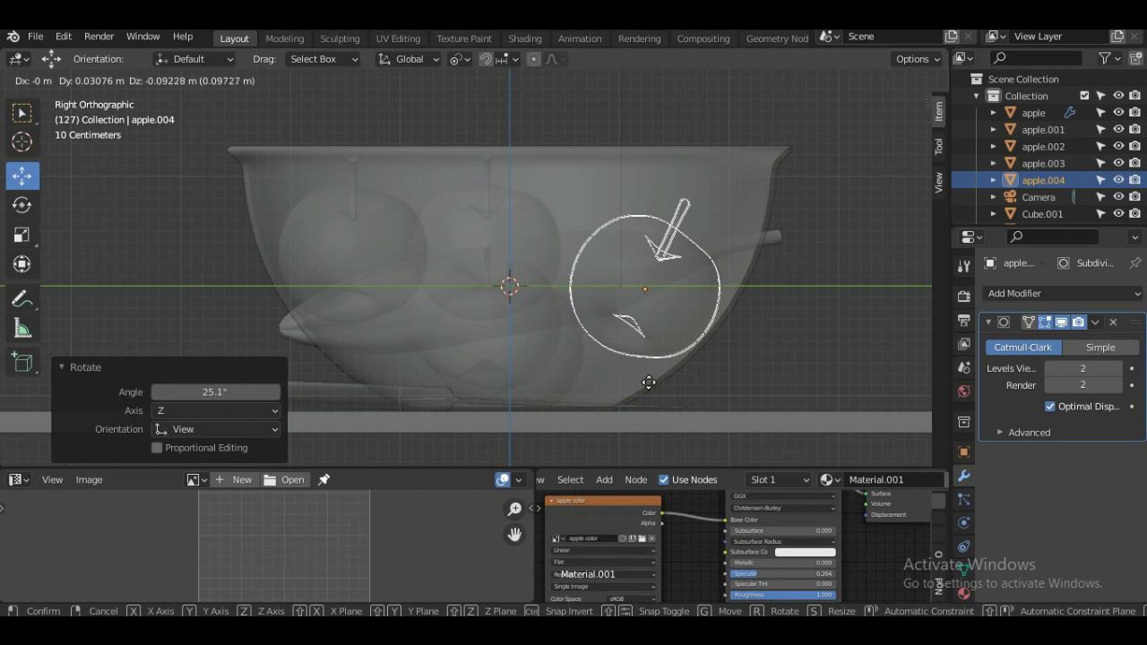
{"action": "left_click", "coordinate": [649, 383]}
From the side view, lower the tilted apple onto the other apples.
{"action": "scroll", "coordinate": [727, 352], "scroll_direction": "up", "scroll_amount": 1}
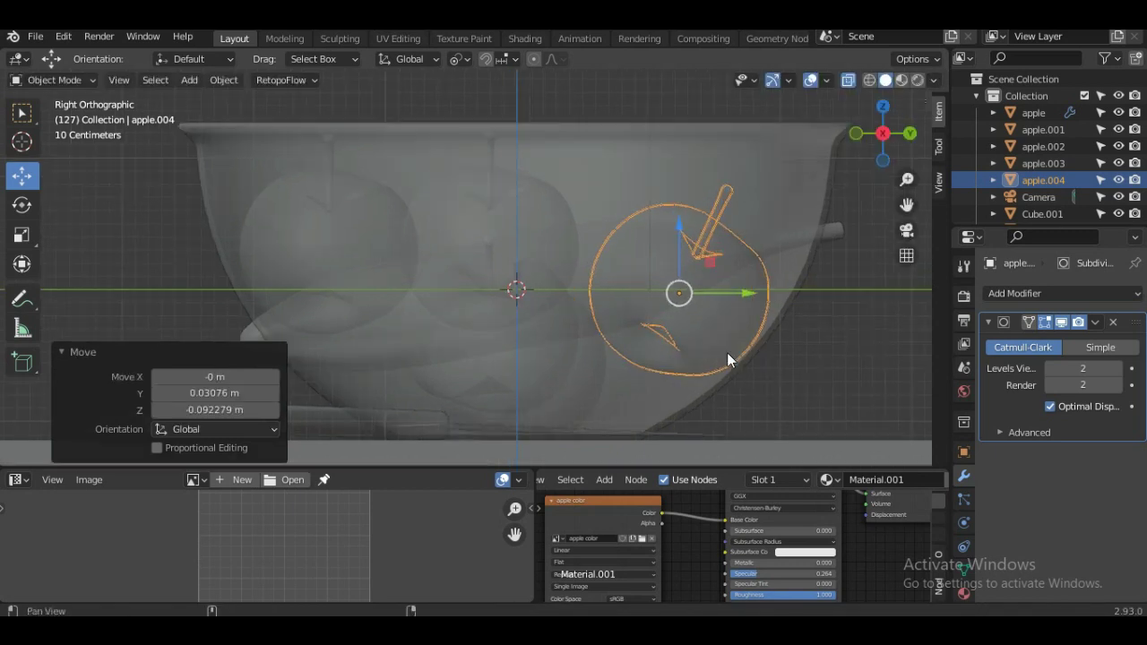
{"action": "mouse_move", "coordinate": [727, 352]}
{"action": "middle_mouse_down", "text": "shift"}
{"action": "mouse_move", "coordinate": [697, 332]}
{"action": "mouse_move", "coordinate": [715, 396]}
{"action": "mouse_move", "coordinate": [794, 422]}
{"action": "middle_mouse_up", "text": "shift"}
{"action": "scroll", "coordinate": [696, 333], "scroll_direction": "up", "scroll_amount": 2}
{"action": "scroll", "coordinate": [682, 325], "scroll_direction": "down", "scroll_amount": 2}
{"action": "mouse_move", "coordinate": [618, 335]}
{"action": "middle_mouse_down"}
{"action": "mouse_move", "coordinate": [552, 379]}
{"action": "mouse_move", "coordinate": [534, 376]}
{"action": "mouse_move", "coordinate": [518, 255]}
{"action": "mouse_move", "coordinate": [640, 308]}
{"action": "middle_mouse_up"}
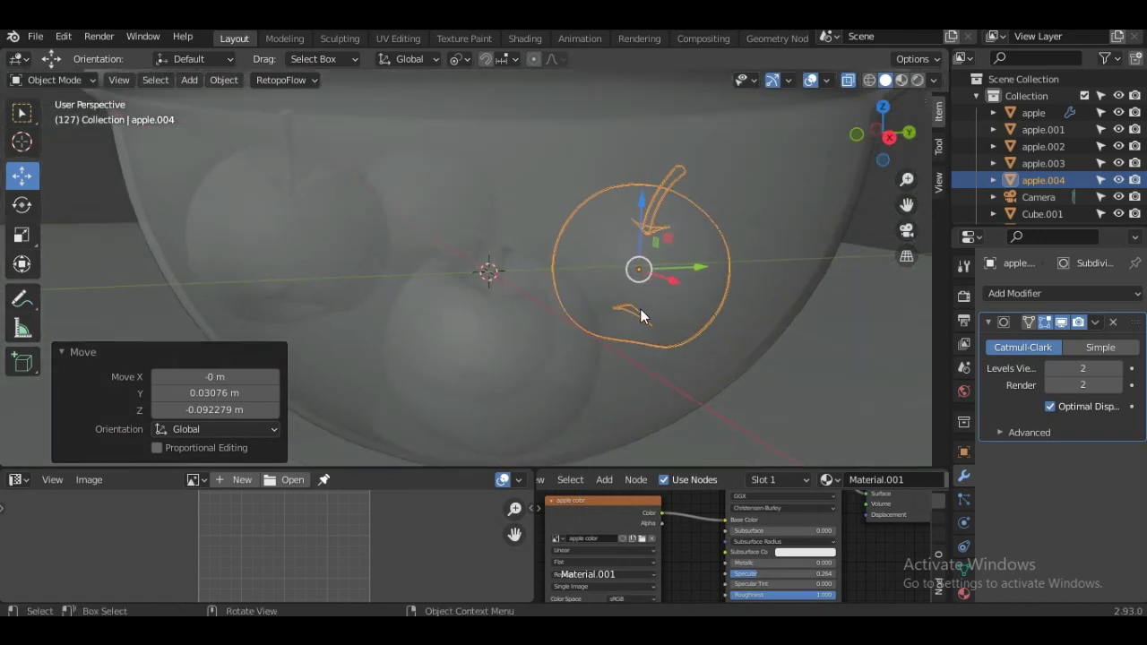
{"action": "key", "text": "KP_3"}
{"action": "scroll", "coordinate": [658, 324], "scroll_direction": "up", "scroll_amount": 3}
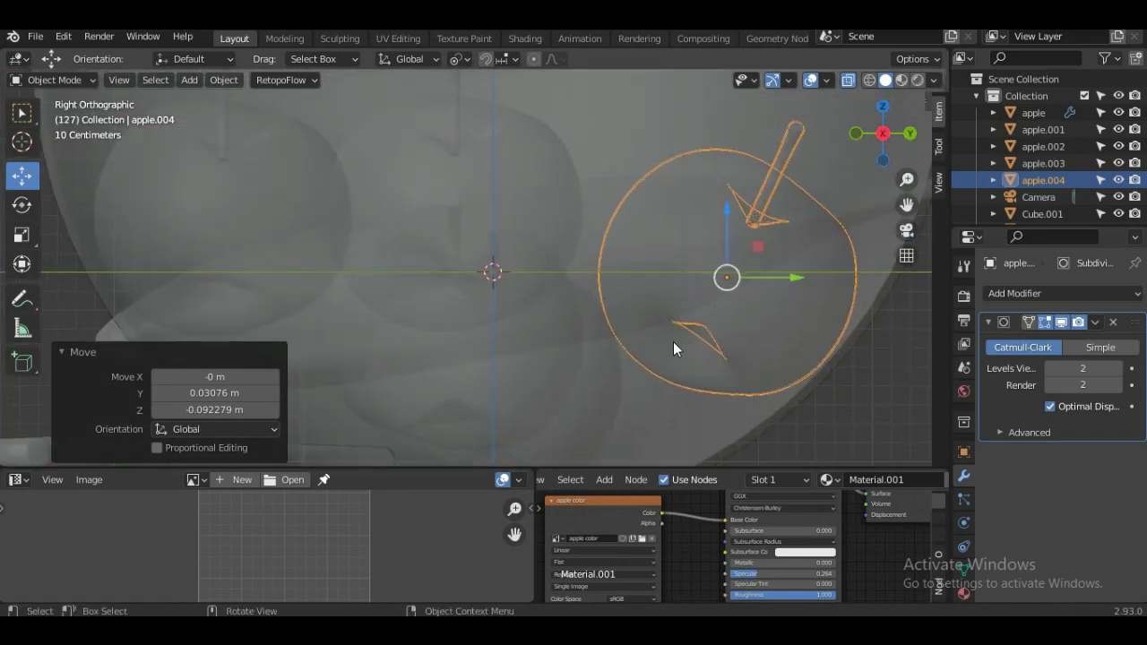
{"action": "key", "text": "g"}
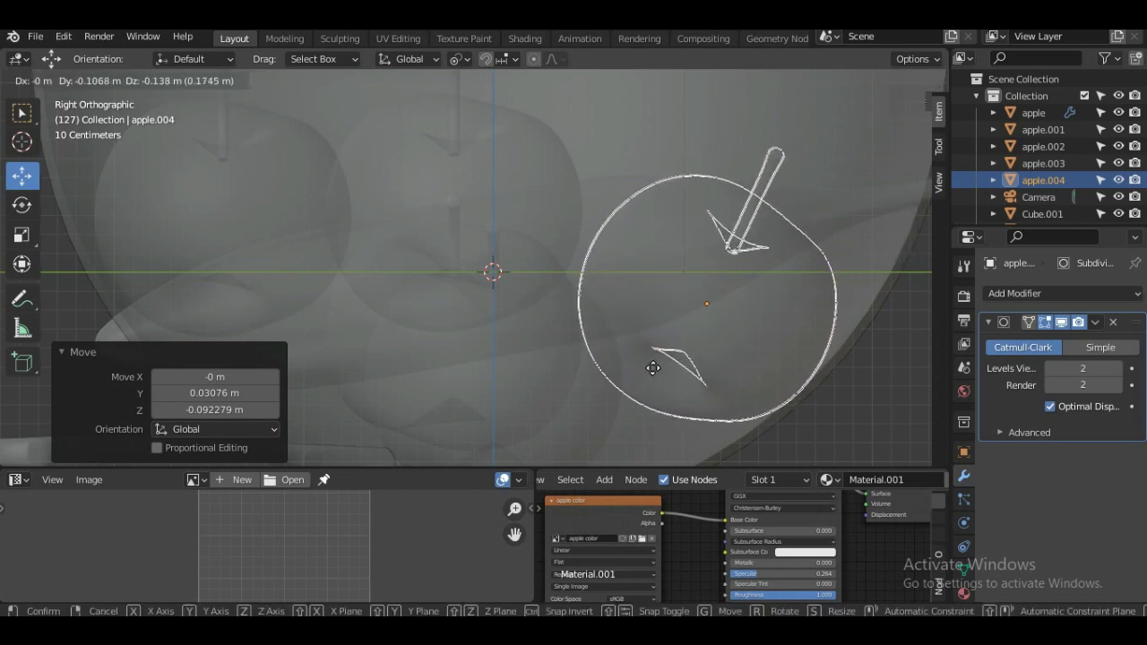
{"action": "left_click", "coordinate": [654, 368]}
{"action": "scroll", "coordinate": [651, 368], "scroll_direction": "down", "scroll_amount": 5}
Inspect the bowl from above and duplicate the tilted apple as apple.005.
{"action": "mouse_move", "coordinate": [633, 382]}
{"action": "middle_mouse_down"}
{"action": "mouse_move", "coordinate": [755, 434]}
{"action": "mouse_move", "coordinate": [819, 110]}
{"action": "mouse_move", "coordinate": [716, 265]}
{"action": "middle_mouse_up"}
{"action": "scroll", "coordinate": [627, 296], "scroll_direction": "up", "scroll_amount": 5}
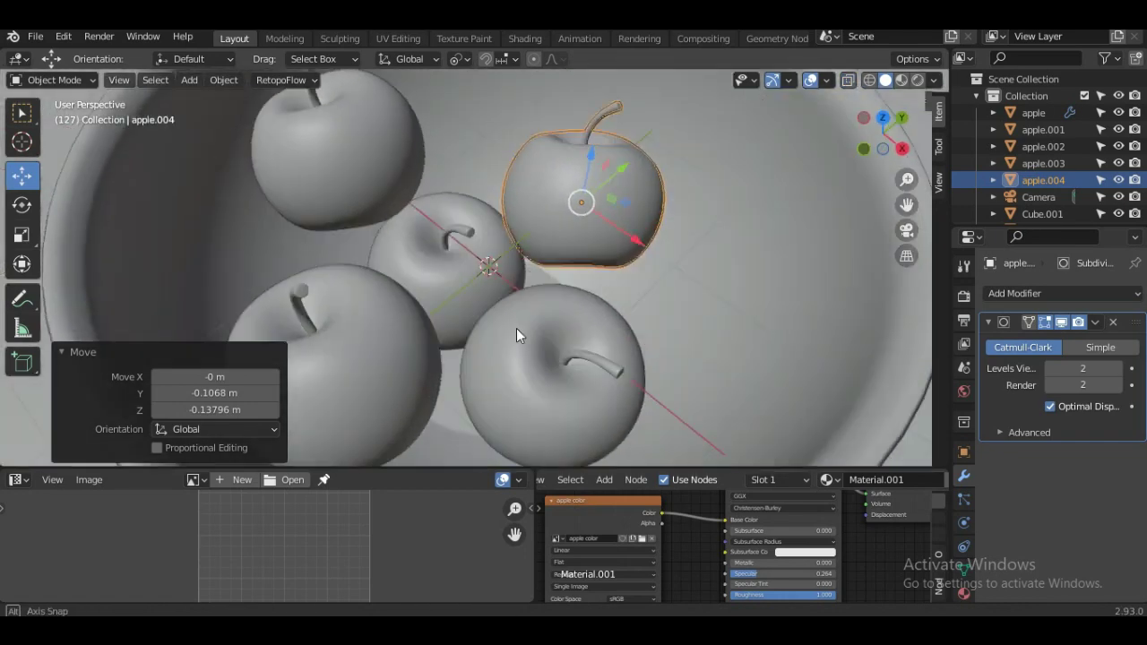
{"action": "mouse_move", "coordinate": [516, 328]}
{"action": "middle_mouse_down"}
{"action": "mouse_move", "coordinate": [625, 280]}
{"action": "mouse_move", "coordinate": [639, 256]}
{"action": "mouse_move", "coordinate": [410, 306]}
{"action": "mouse_move", "coordinate": [470, 339]}
{"action": "mouse_move", "coordinate": [465, 356]}
{"action": "middle_mouse_up"}
{"action": "scroll", "coordinate": [410, 307], "scroll_direction": "down", "scroll_amount": 3}
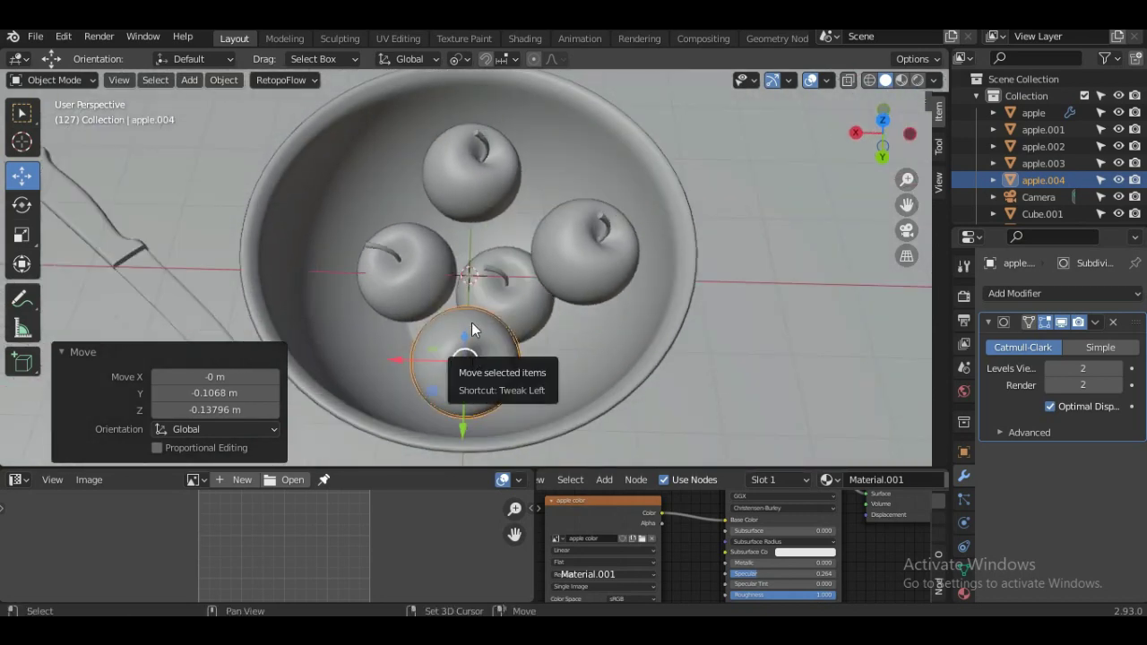
{"action": "key", "text": "shift+d"}
Centre apple.005 in the bowl, then select apple.003 with X-ray on in side view.
{"action": "left_click", "coordinate": [490, 262]}
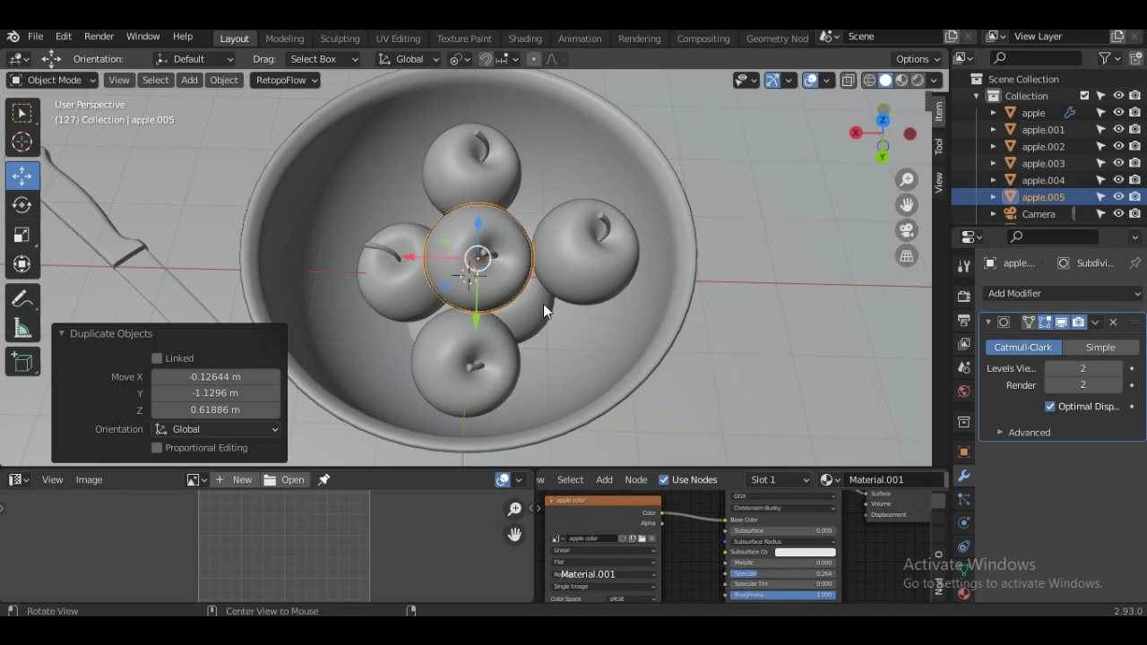
{"action": "mouse_move", "coordinate": [543, 304]}
{"action": "middle_mouse_down"}
{"action": "mouse_move", "coordinate": [686, 243]}
{"action": "mouse_move", "coordinate": [518, 311]}
{"action": "middle_mouse_up"}
{"action": "scroll", "coordinate": [681, 240], "scroll_direction": "up", "scroll_amount": 3}
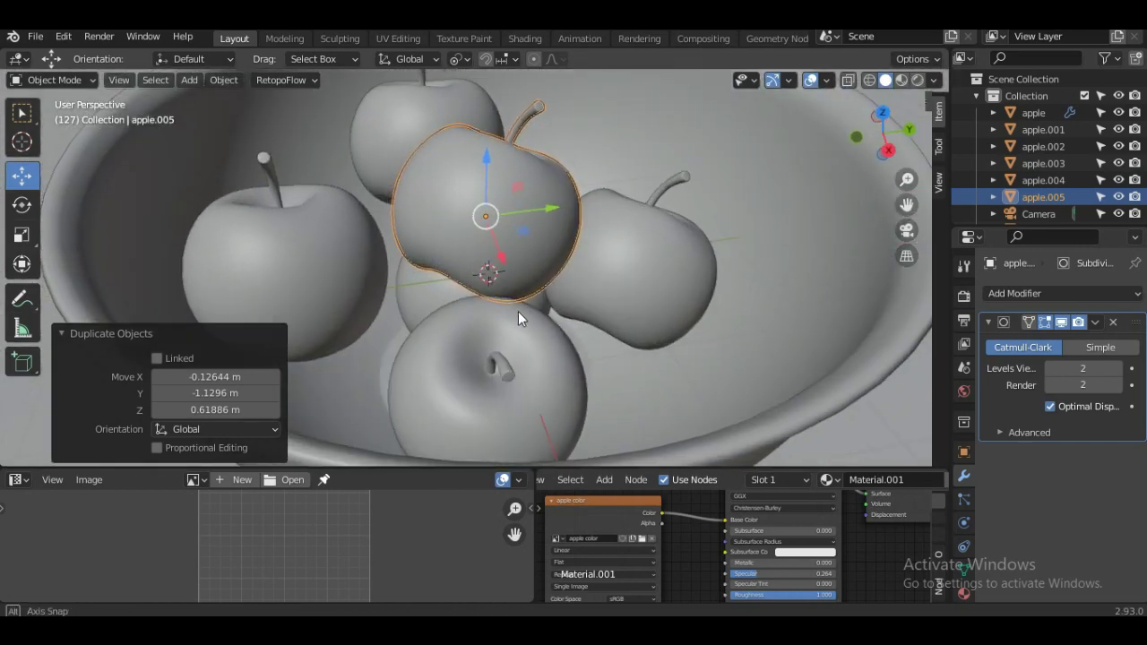
{"action": "left_click", "coordinate": [332, 303]}
{"action": "key", "text": "KP_3"}
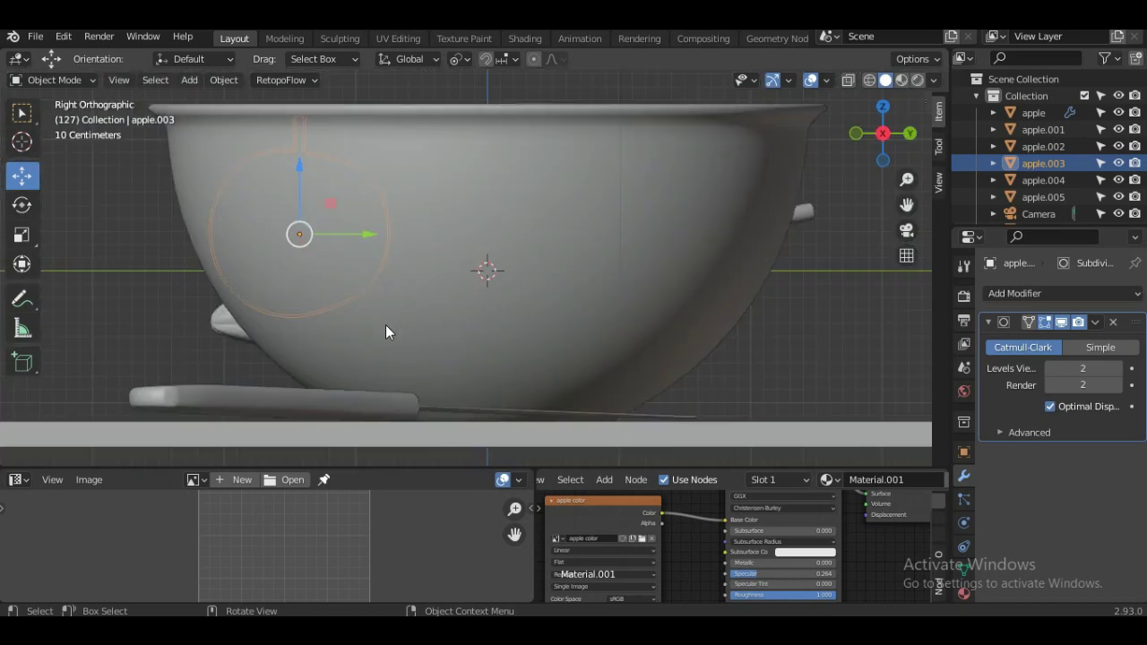
{"action": "key", "text": "KP_1"}
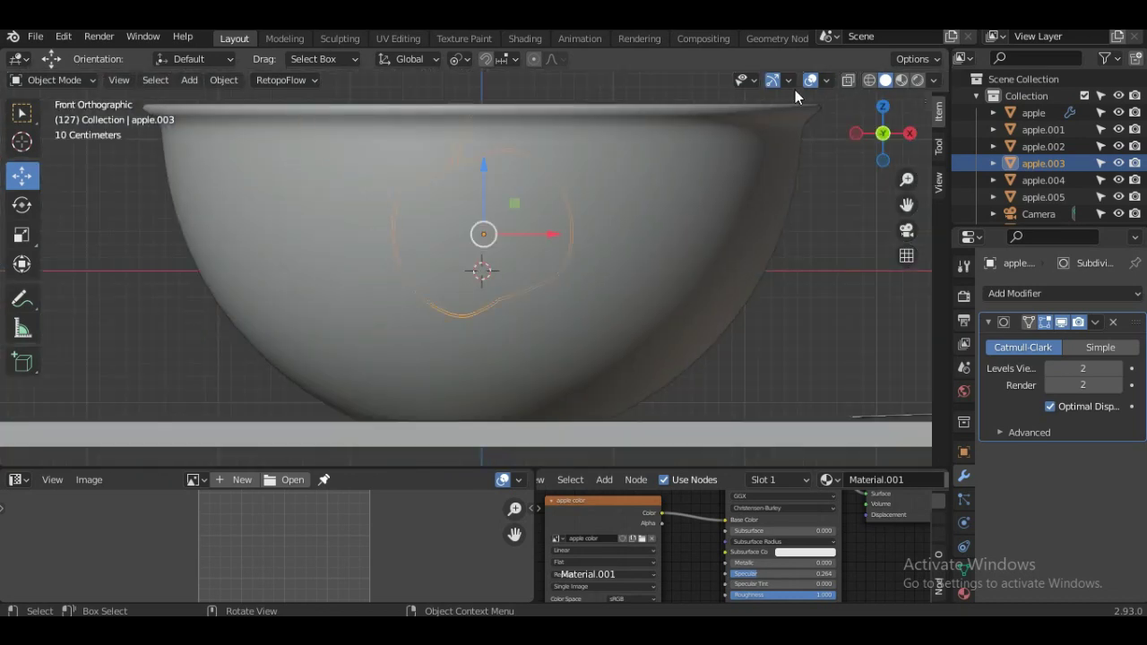
{"action": "left_click", "coordinate": [849, 81]}
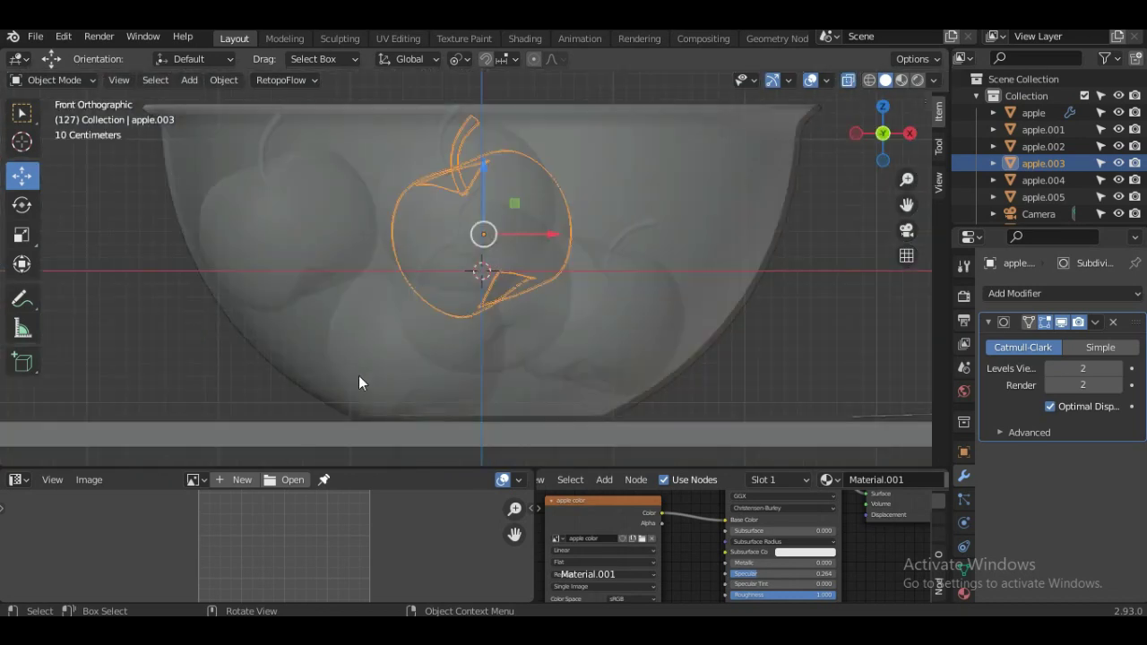
{"action": "key", "text": "KP_3"}
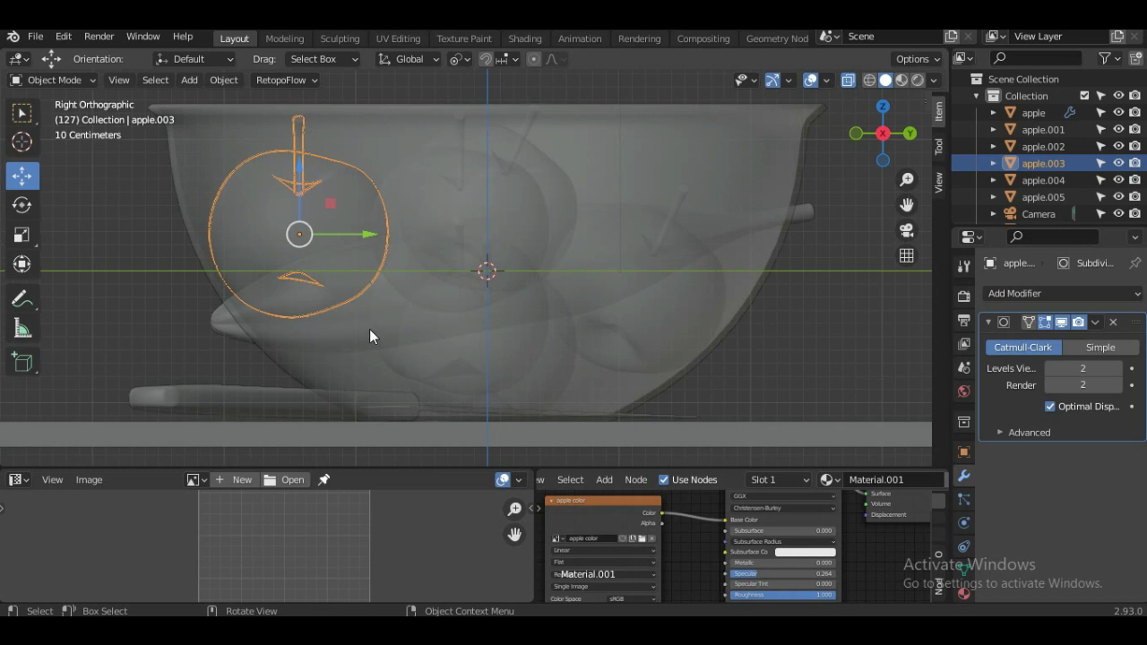
Move apple.003 lower among the apples (0.179 m Y, -0.237 m Z), then select apple.005 with X-ray off.
{"action": "key", "text": "g"}
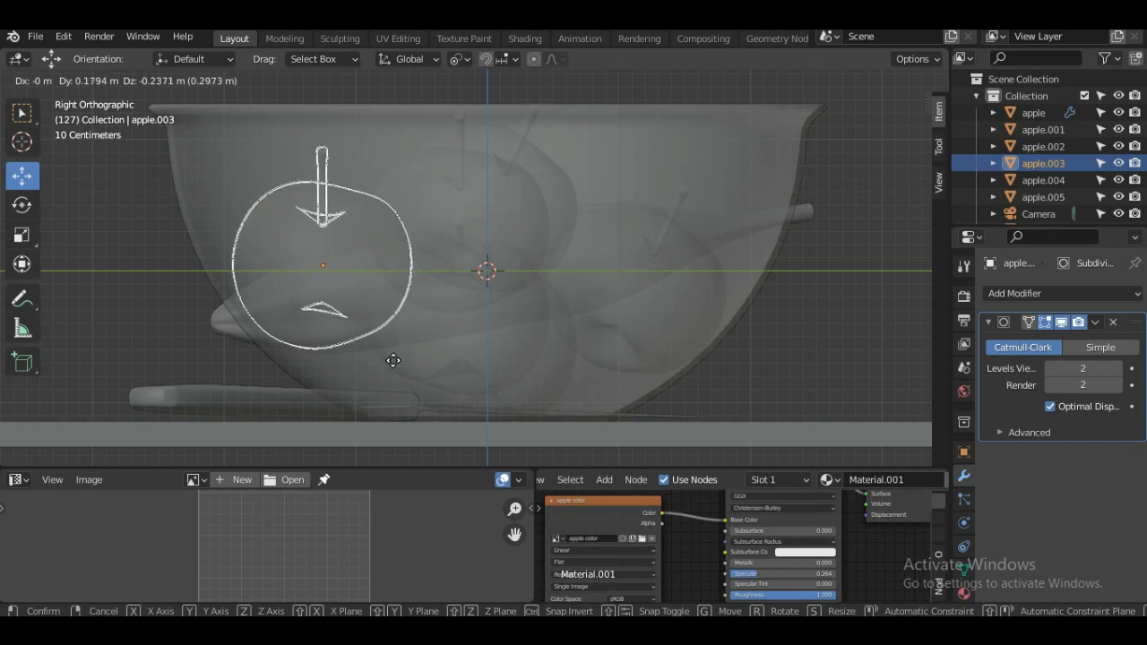
{"action": "left_click", "coordinate": [394, 360]}
{"action": "middle_click_drag", "start_coordinate": [424, 338], "coordinate": [381, 407]}
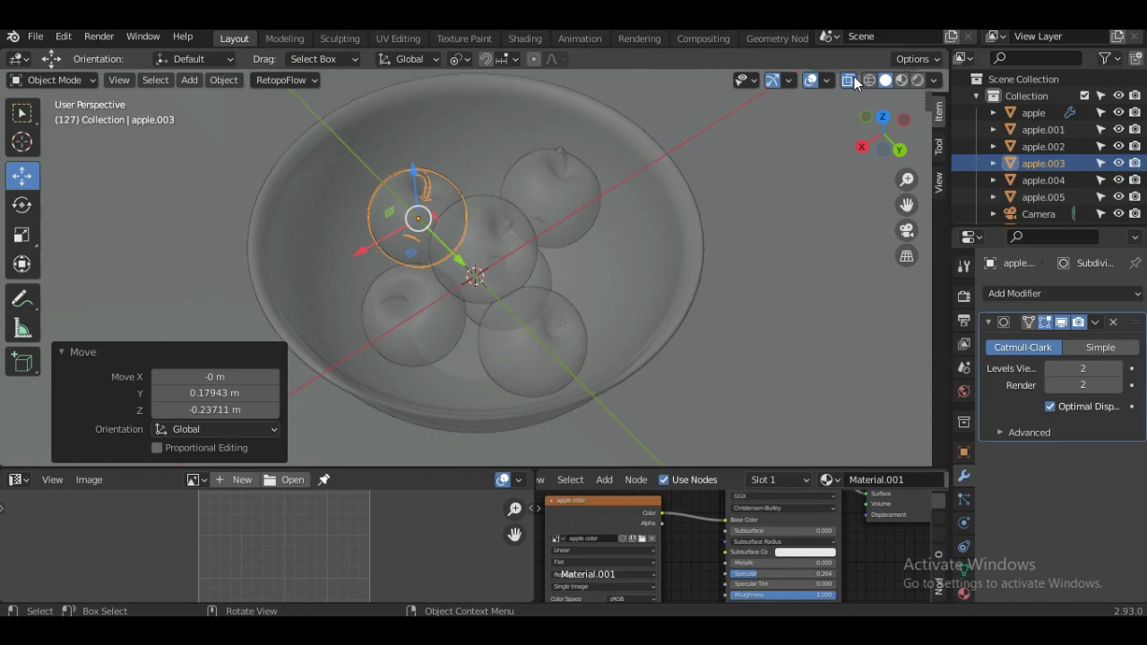
{"action": "left_click", "coordinate": [854, 79]}
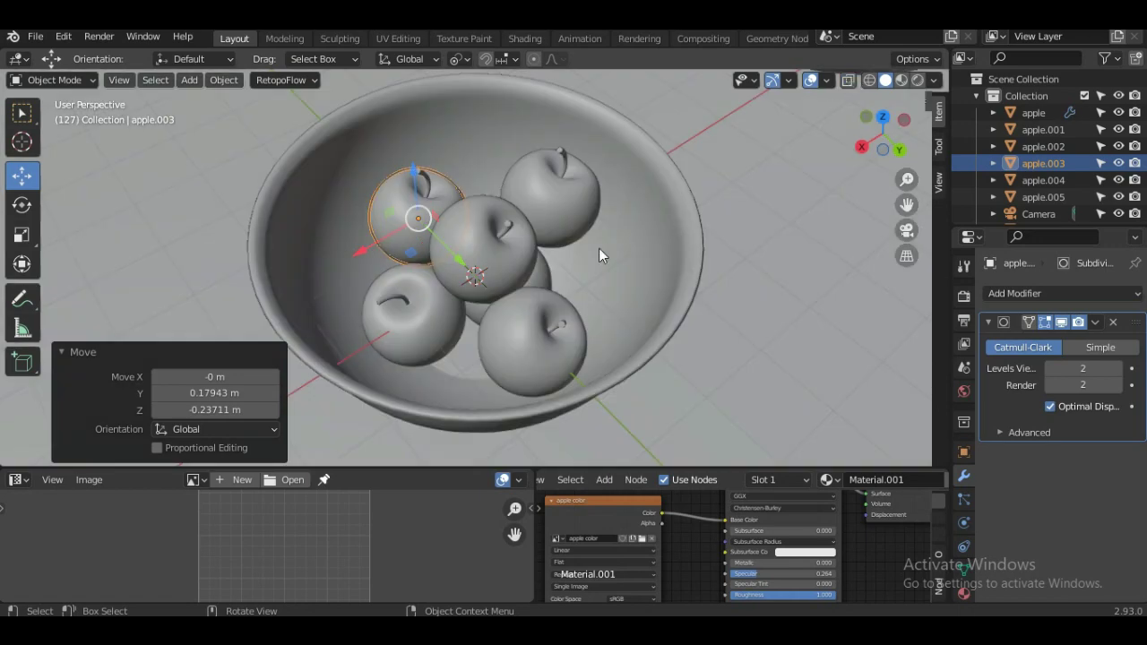
{"action": "mouse_move", "coordinate": [599, 248]}
{"action": "middle_mouse_down"}
{"action": "mouse_move", "coordinate": [656, 249]}
{"action": "mouse_move", "coordinate": [540, 284]}
{"action": "middle_mouse_up"}
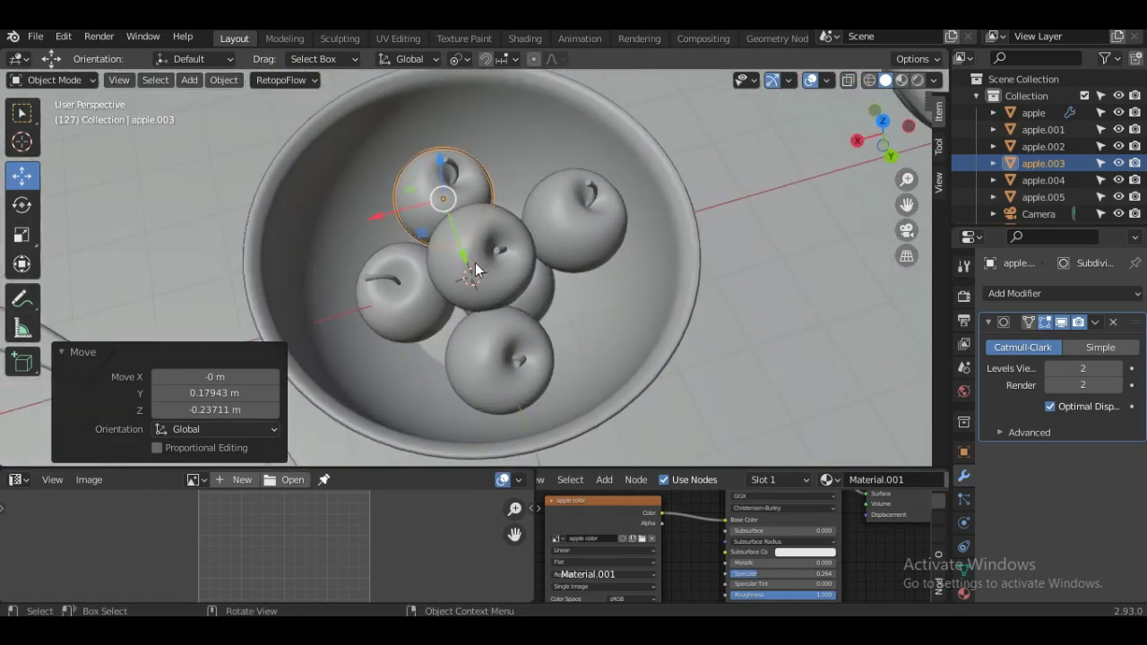
{"action": "left_click", "coordinate": [475, 264]}
Duplicate the centre apple to the bowl's left side and rotate the copy -67.2°.
{"action": "key", "text": "shift+d"}
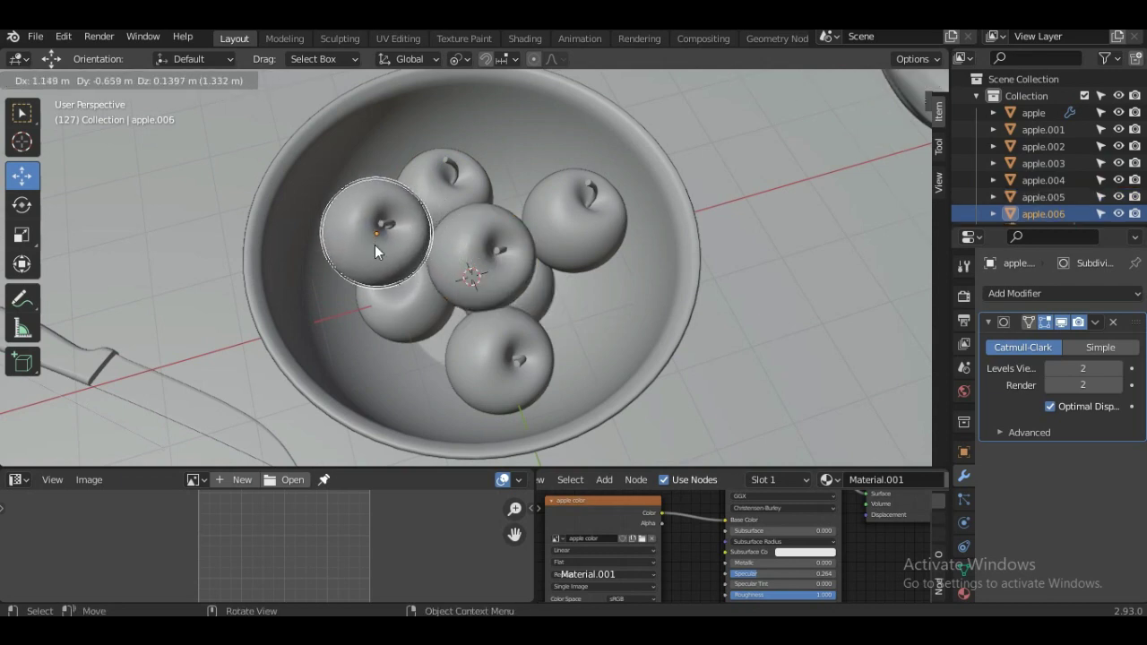
{"action": "left_click", "coordinate": [377, 243]}
{"action": "middle_click_drag", "start_coordinate": [421, 290], "coordinate": [427, 212]}
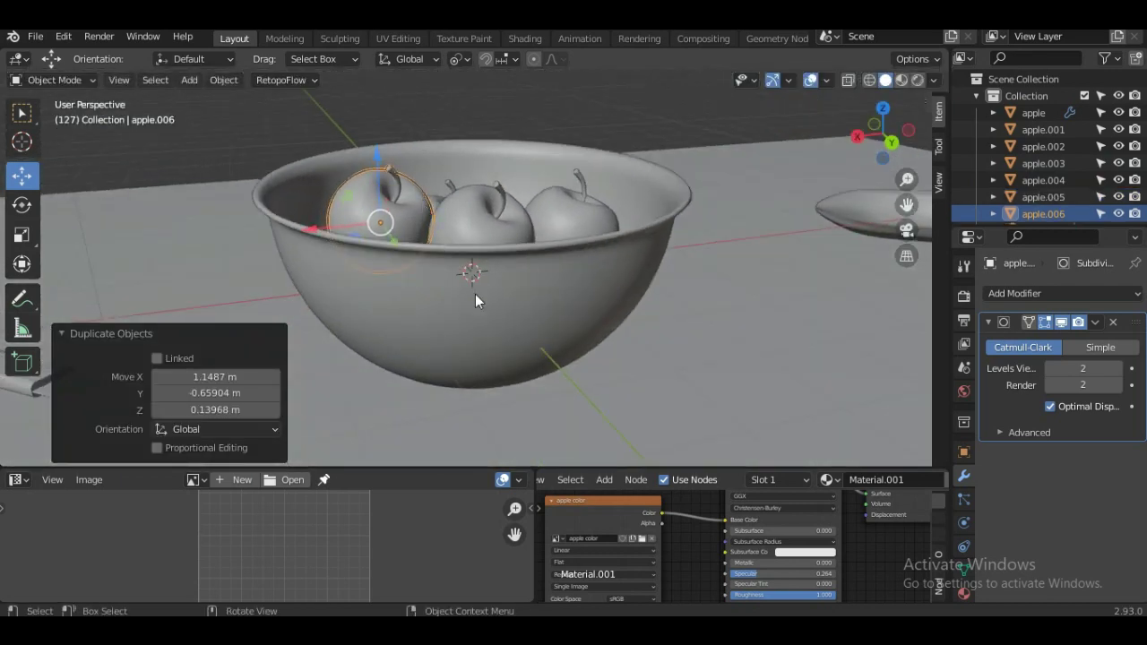
{"action": "key", "text": "r"}
{"action": "left_click", "coordinate": [459, 182]}
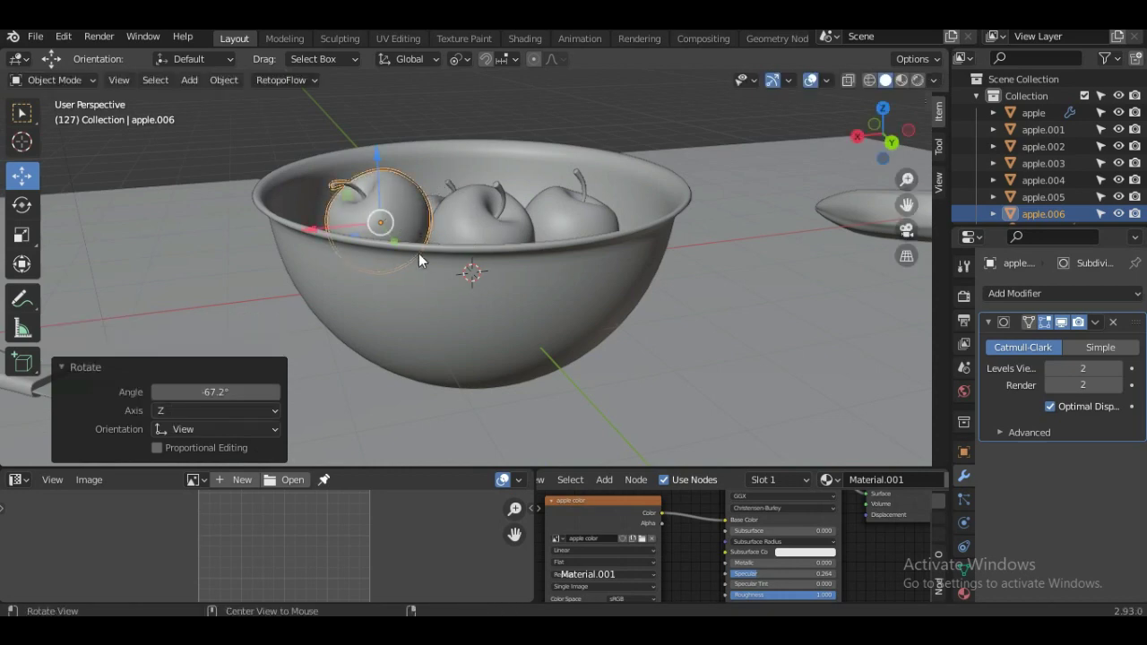
{"action": "middle_click_drag", "start_coordinate": [418, 253], "coordinate": [470, 240]}
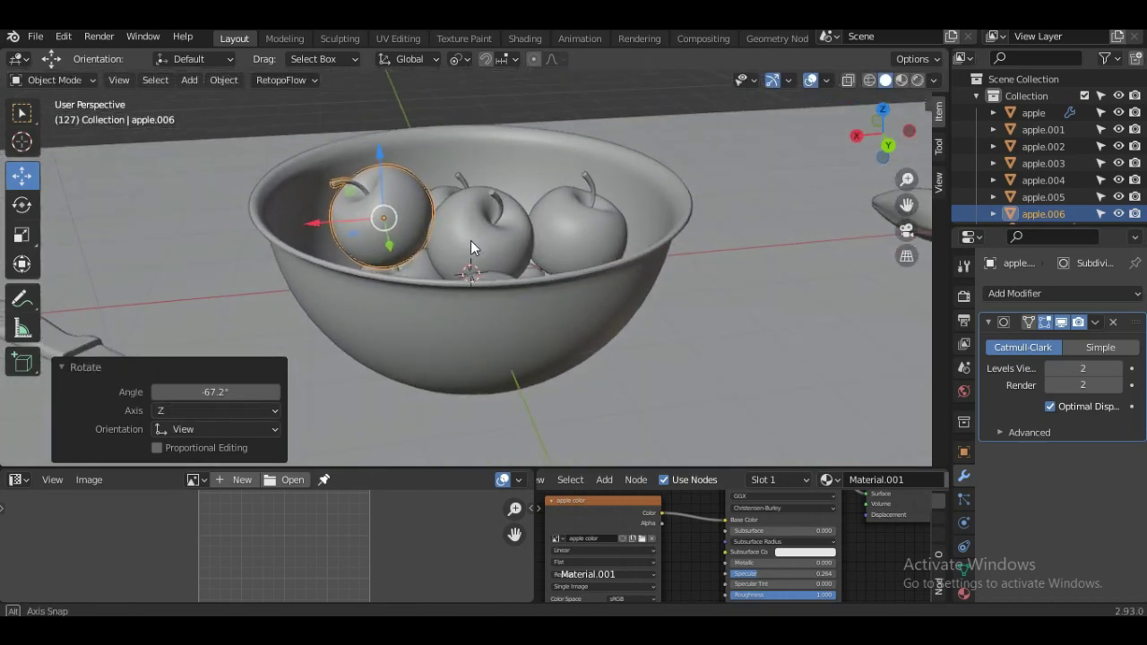
Lift apple.006 slightly, then abandon an oversized vertical move.
{"action": "key", "text": "g"}
{"action": "left_click", "coordinate": [440, 280]}
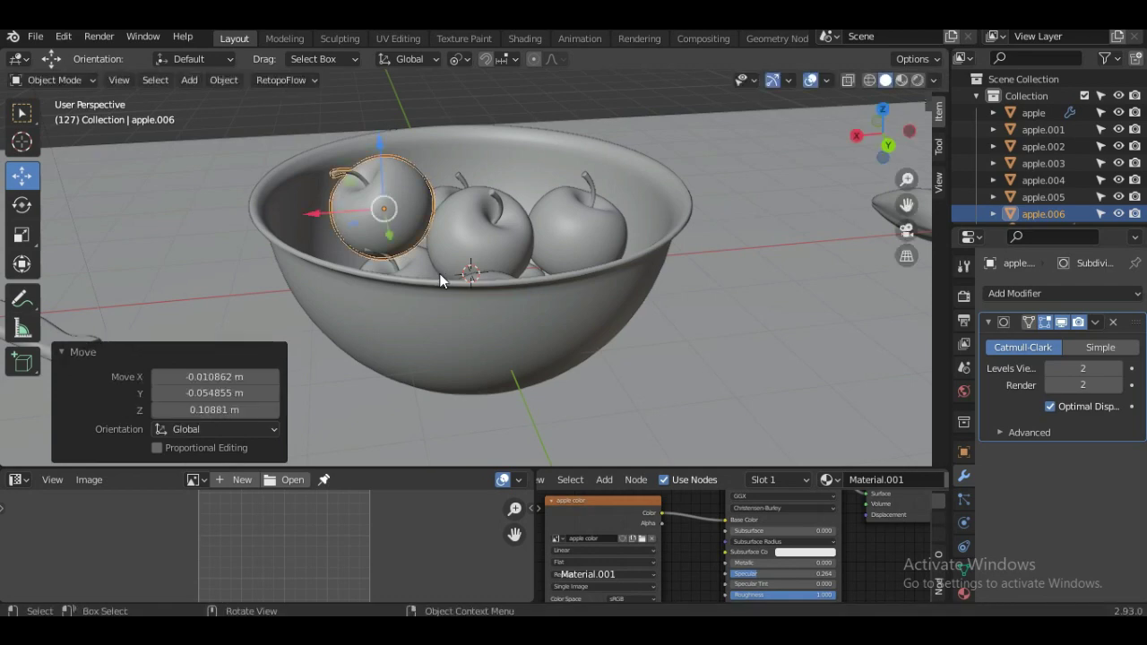
{"action": "middle_click_drag", "start_coordinate": [441, 272], "coordinate": [420, 287]}
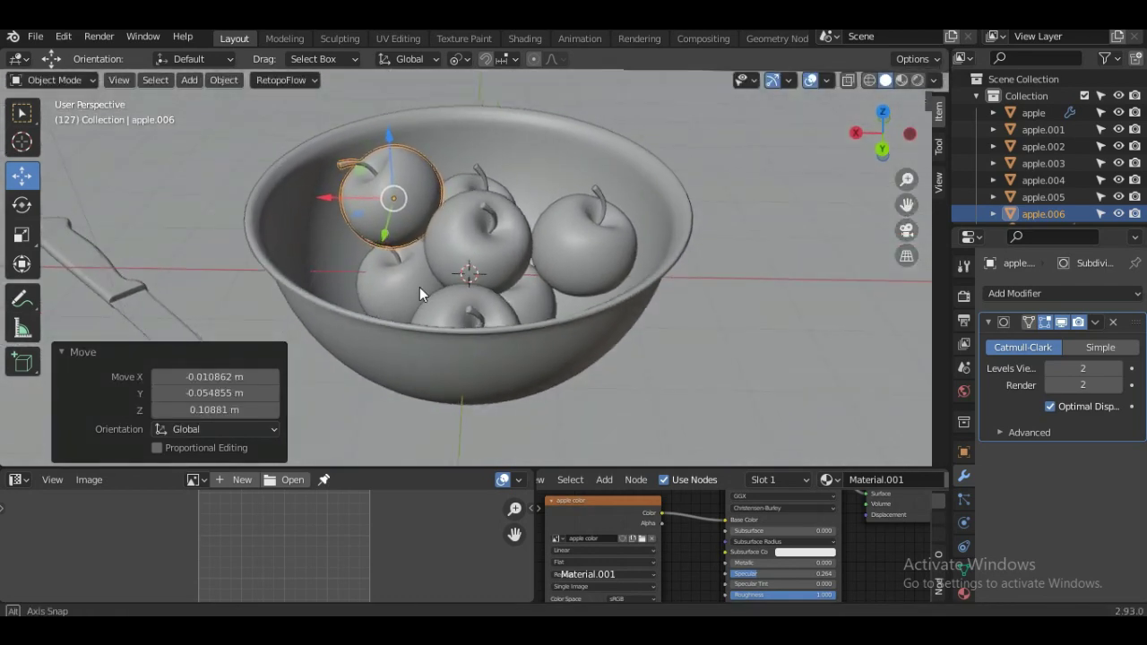
{"action": "key", "text": "g"}
{"action": "key", "text": "x"}
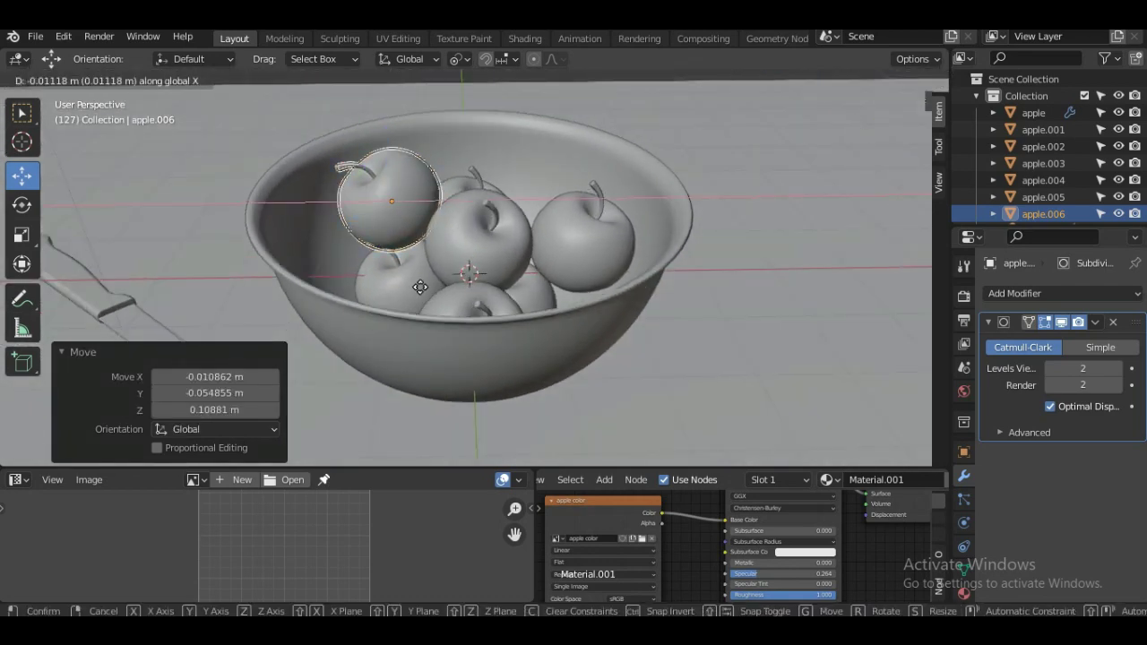
{"action": "key", "text": "z"}
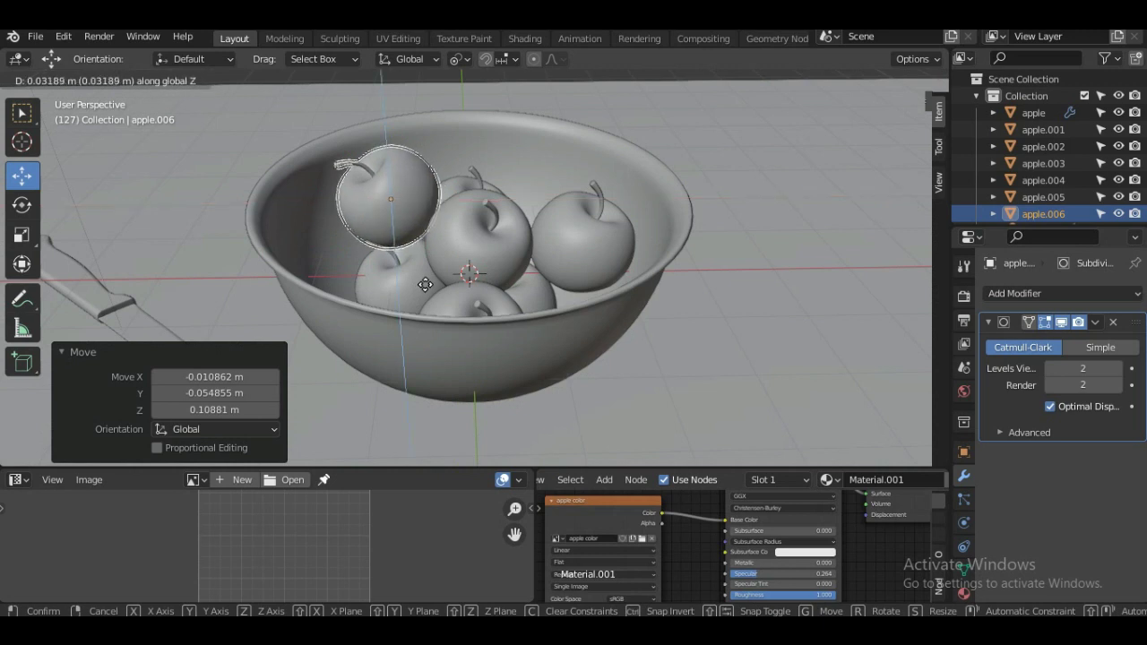
{"action": "type", "text": "7"}
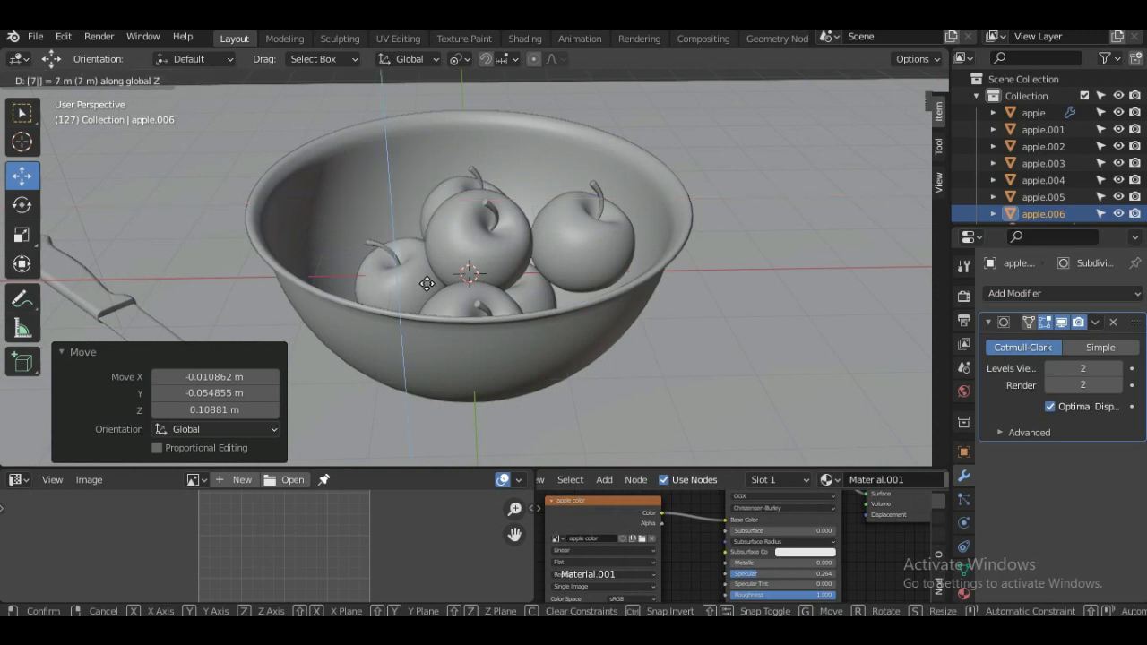
{"action": "key", "text": "Escape"}
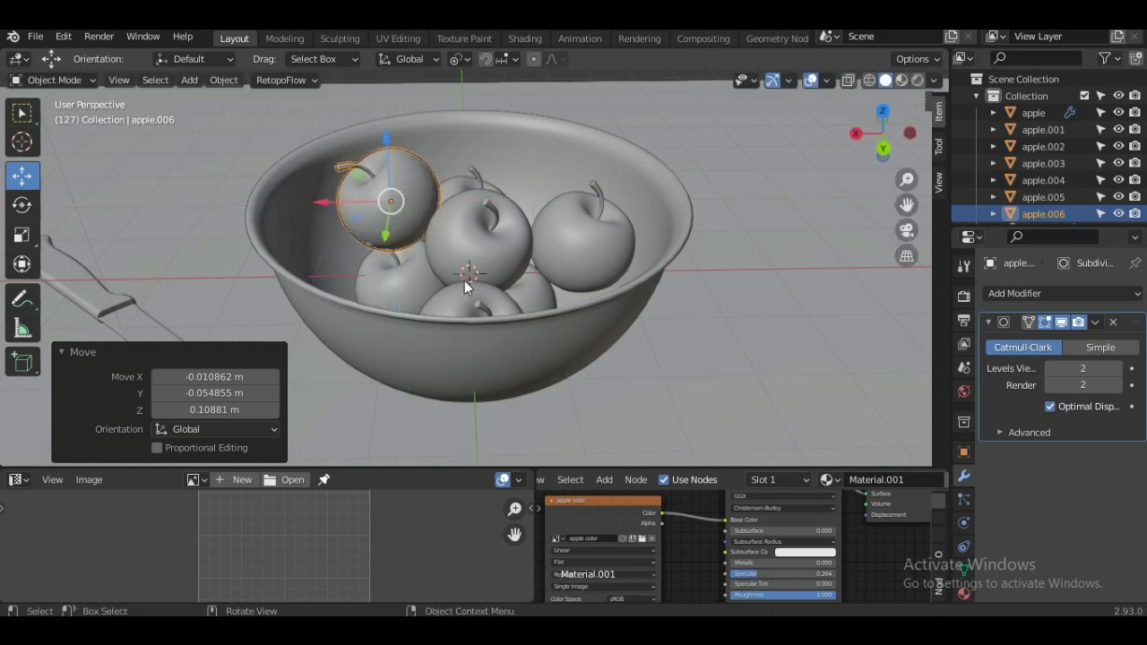
Shift apple.006 -0.16242 m along Y so it settles atop the left apples.
{"action": "key", "text": "g"}
{"action": "key", "text": "y"}
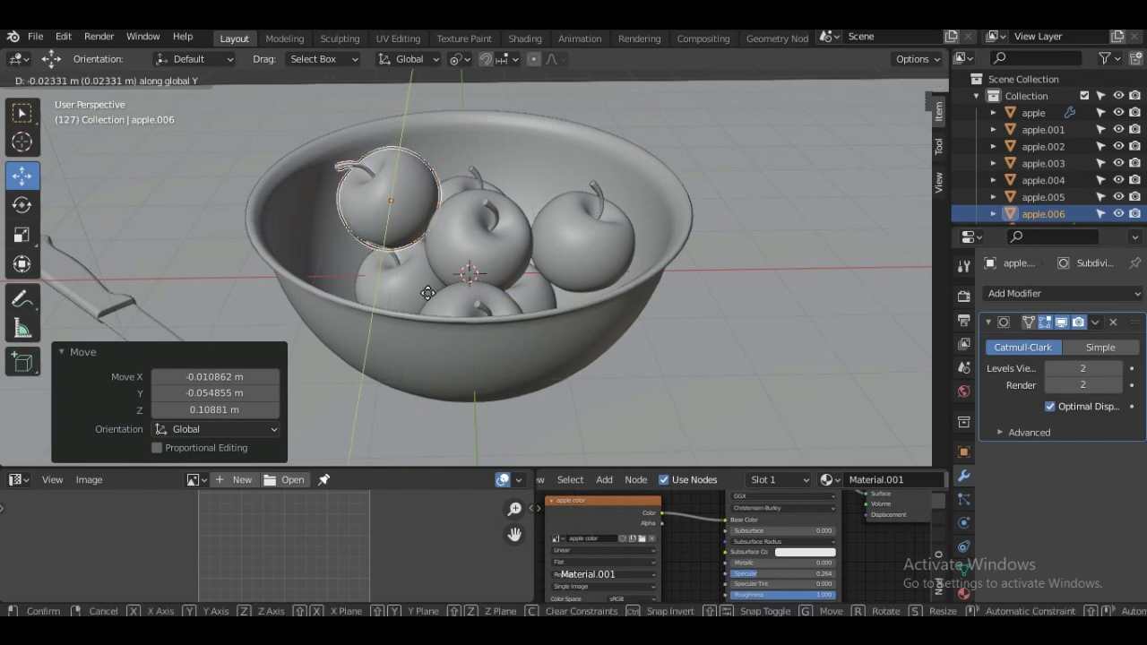
{"action": "left_click", "coordinate": [431, 289]}
{"action": "middle_click_drag", "start_coordinate": [439, 289], "coordinate": [299, 369]}
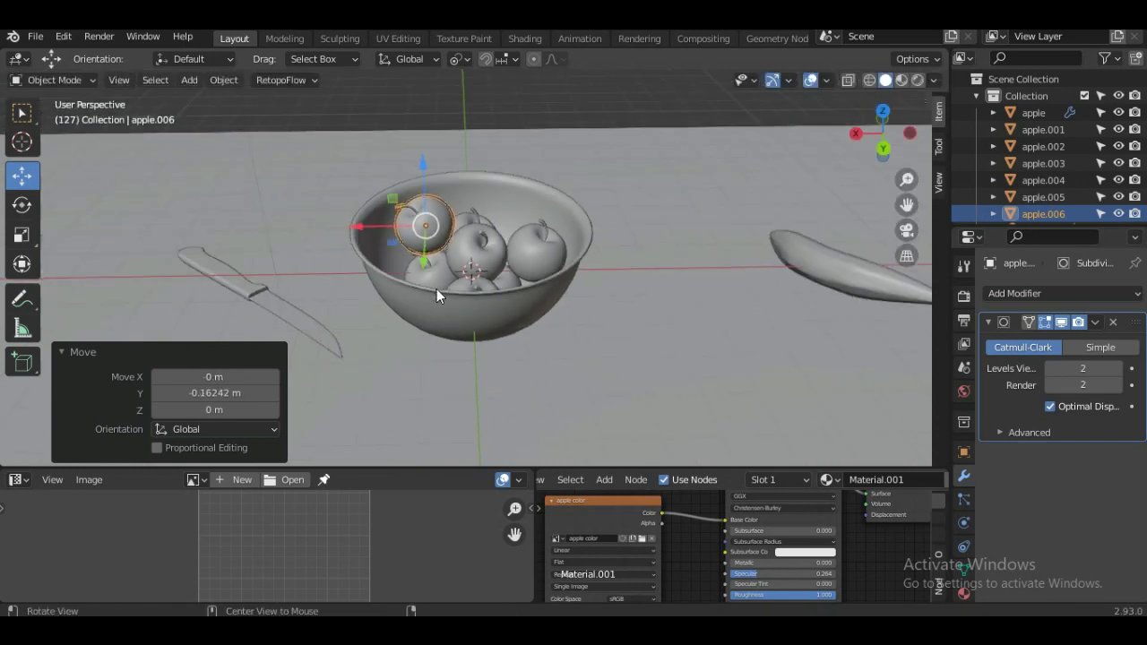
{"action": "left_click", "coordinate": [498, 315]}
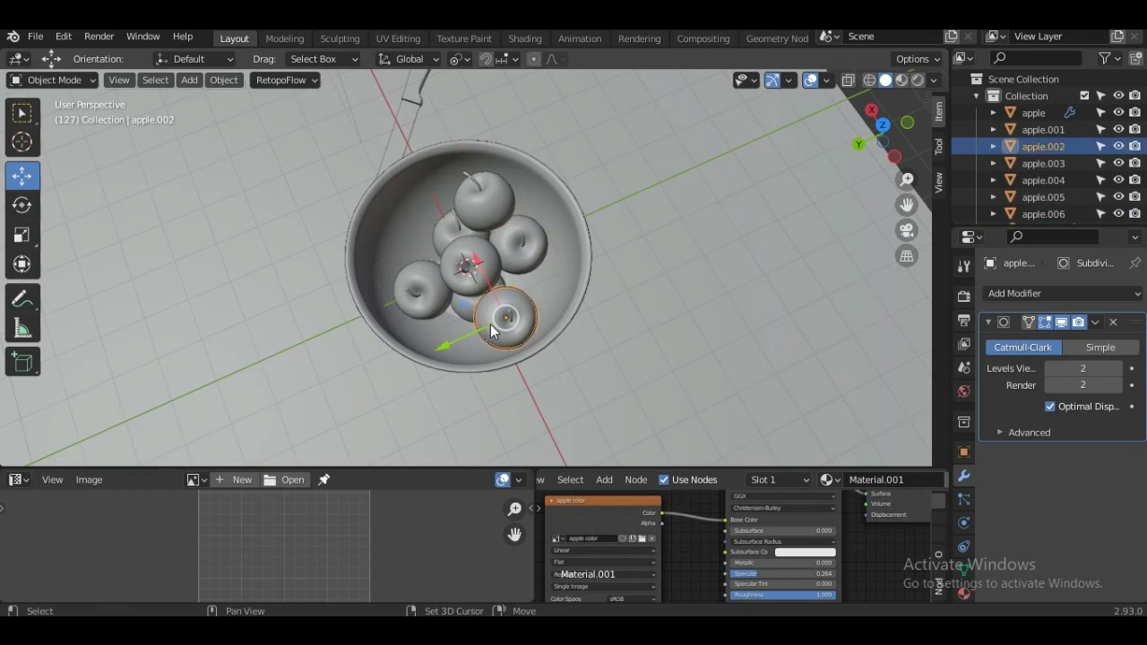
Duplicate apple.002 into the bowl and turn on X-ray to see inside.
{"action": "key", "text": "shift+d"}
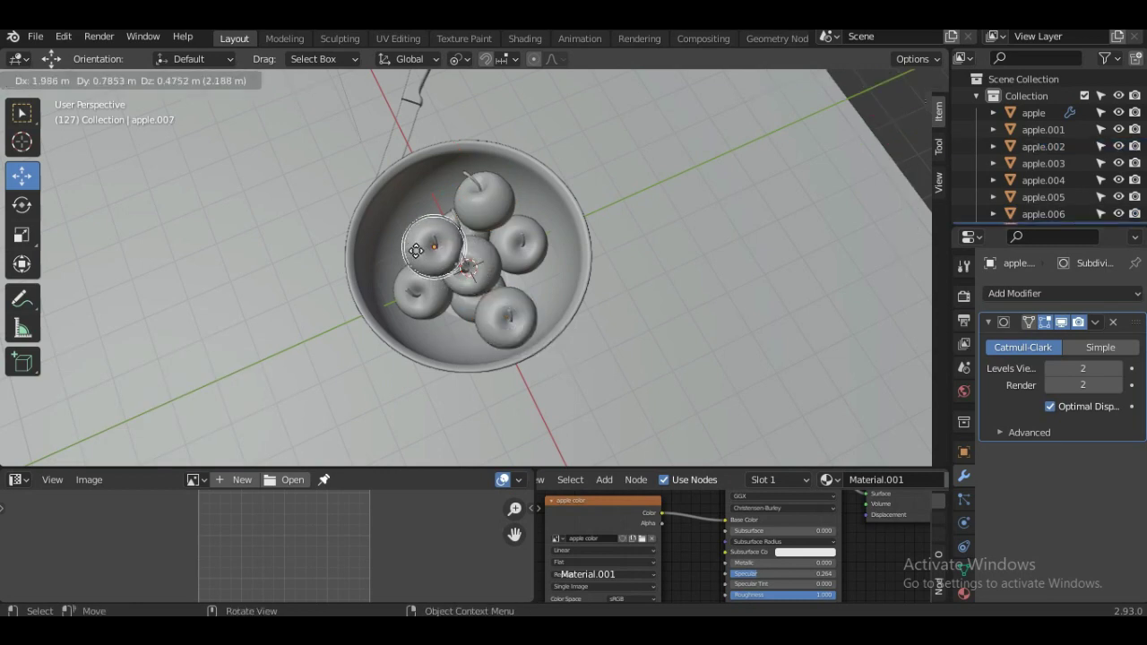
{"action": "left_click", "coordinate": [409, 254]}
{"action": "mouse_move", "coordinate": [433, 279]}
{"action": "middle_mouse_down"}
{"action": "mouse_move", "coordinate": [478, 165]}
{"action": "mouse_move", "coordinate": [589, 183]}
{"action": "middle_mouse_up"}
{"action": "left_click", "coordinate": [845, 82]}
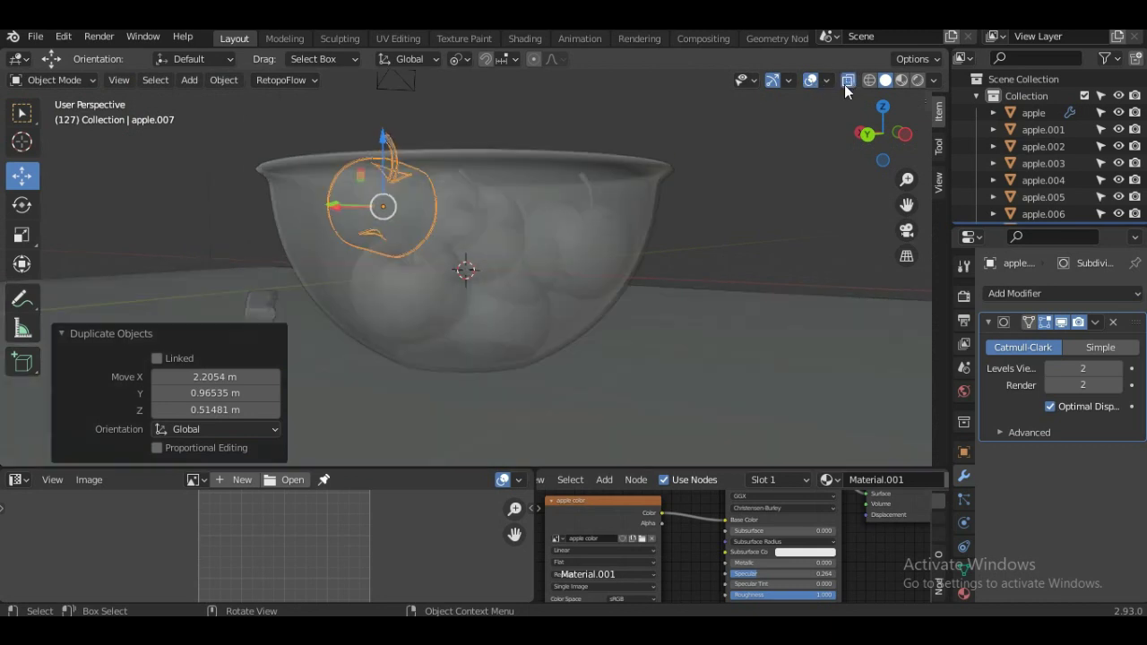
{"action": "middle_click_drag", "start_coordinate": [448, 292], "coordinate": [526, 269], "text": "shift"}
{"action": "scroll", "coordinate": [526, 269], "scroll_direction": "up", "scroll_amount": 1}
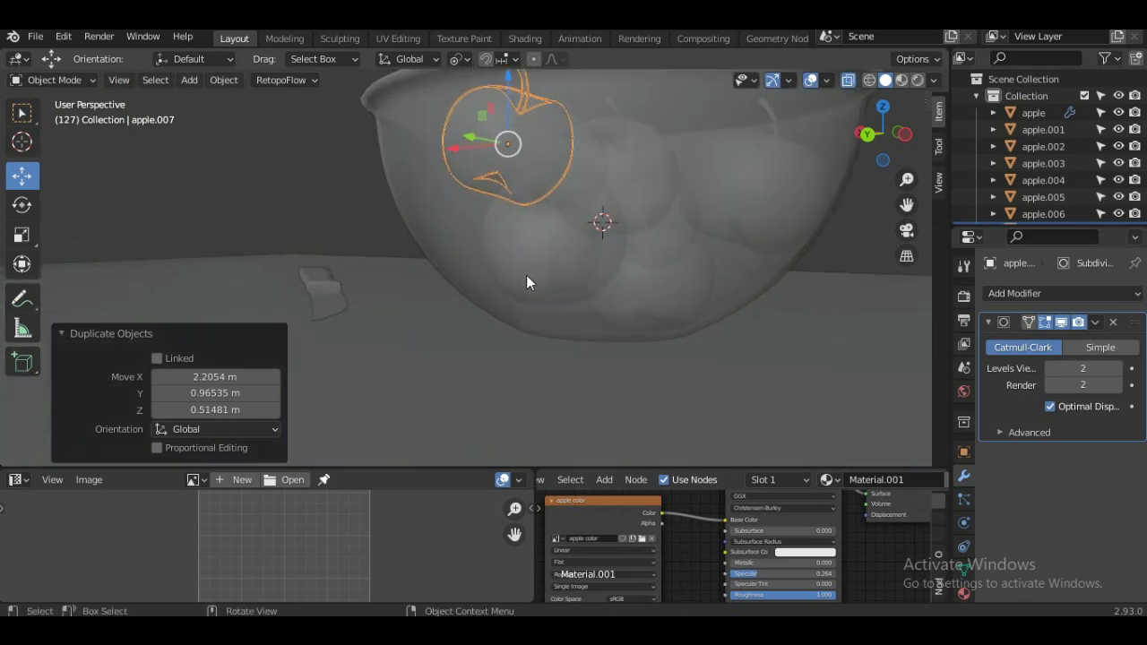
Move and tilt apple.007 into a gap among the apples, then turn X-ray off.
{"action": "key", "text": "g"}
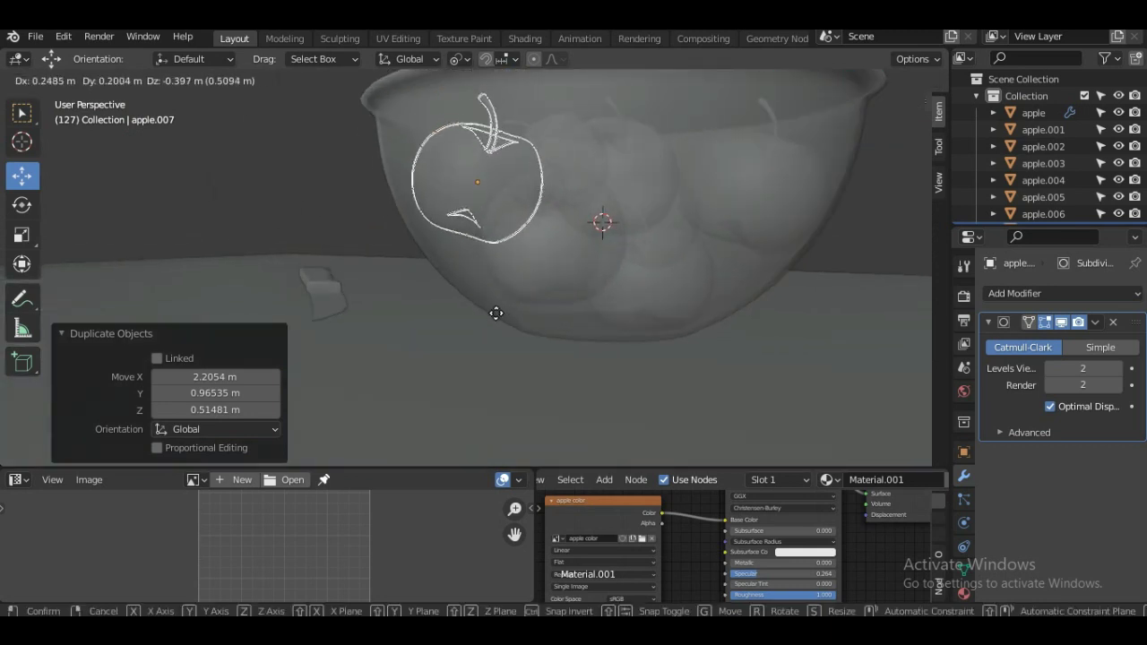
{"action": "left_click", "coordinate": [496, 312]}
{"action": "key", "text": "r"}
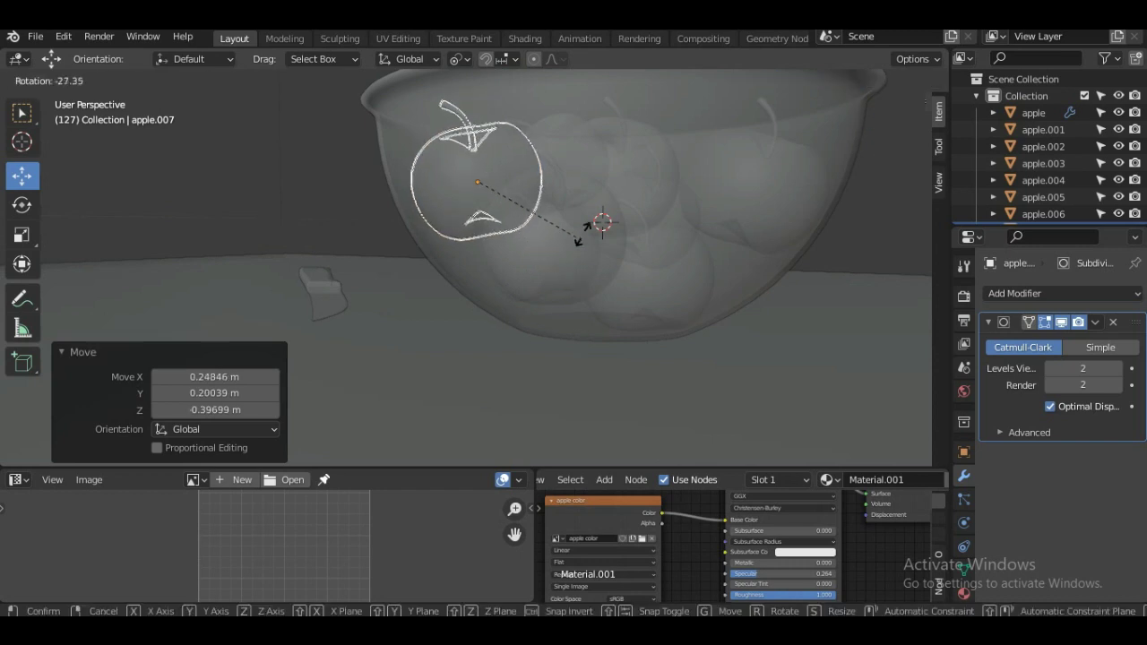
{"action": "left_click", "coordinate": [545, 256]}
{"action": "key", "text": "g"}
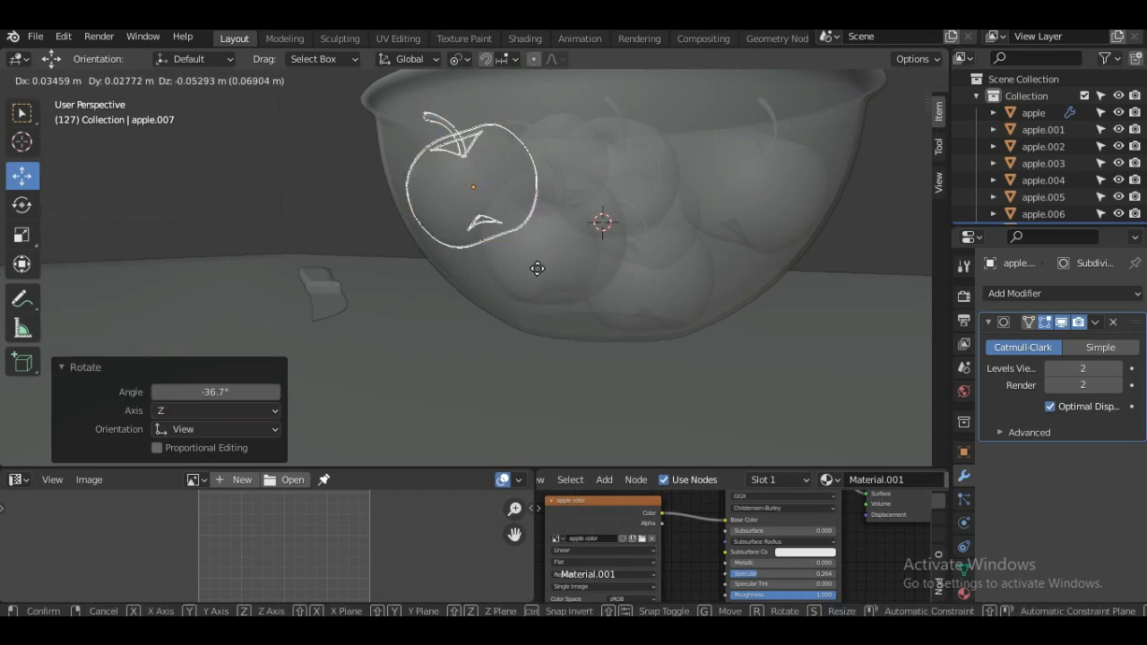
{"action": "left_click", "coordinate": [538, 280]}
{"action": "mouse_move", "coordinate": [538, 273]}
{"action": "middle_mouse_down"}
{"action": "mouse_move", "coordinate": [561, 374]}
{"action": "mouse_move", "coordinate": [723, 227]}
{"action": "middle_mouse_up"}
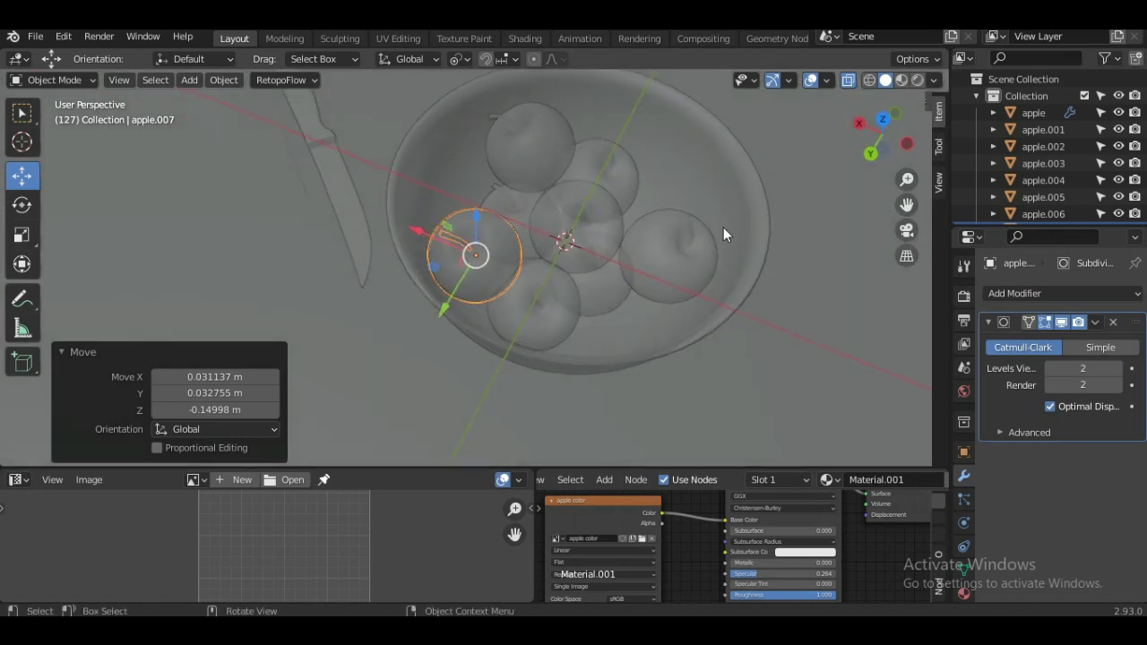
{"action": "left_click", "coordinate": [856, 80]}
Reposition apple.007 within the bowl and nudge it onto the top of the pile.
{"action": "mouse_move", "coordinate": [449, 367]}
{"action": "middle_mouse_down"}
{"action": "mouse_move", "coordinate": [525, 354]}
{"action": "mouse_move", "coordinate": [524, 398]}
{"action": "middle_mouse_up"}
{"action": "scroll", "coordinate": [527, 352], "scroll_direction": "up", "scroll_amount": 2}
{"action": "scroll", "coordinate": [523, 348], "scroll_direction": "up", "scroll_amount": 2}
{"action": "key", "text": "g"}
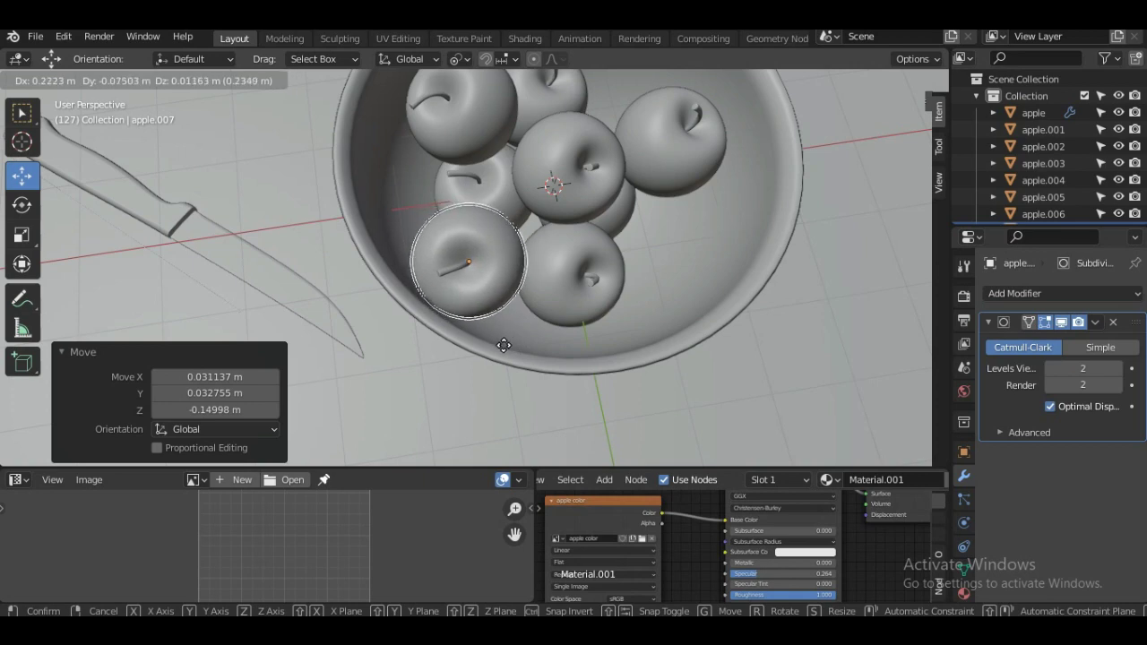
{"action": "left_click", "coordinate": [504, 348]}
{"action": "mouse_move", "coordinate": [494, 314]}
{"action": "middle_mouse_down"}
{"action": "mouse_move", "coordinate": [425, 252]}
{"action": "mouse_move", "coordinate": [504, 282]}
{"action": "mouse_move", "coordinate": [605, 284]}
{"action": "mouse_move", "coordinate": [473, 299]}
{"action": "mouse_move", "coordinate": [662, 263]}
{"action": "mouse_move", "coordinate": [705, 282]}
{"action": "mouse_move", "coordinate": [712, 307]}
{"action": "mouse_move", "coordinate": [841, 266]}
{"action": "mouse_move", "coordinate": [647, 268]}
{"action": "mouse_move", "coordinate": [676, 279]}
{"action": "mouse_move", "coordinate": [578, 291]}
{"action": "mouse_move", "coordinate": [569, 273]}
{"action": "middle_mouse_up"}
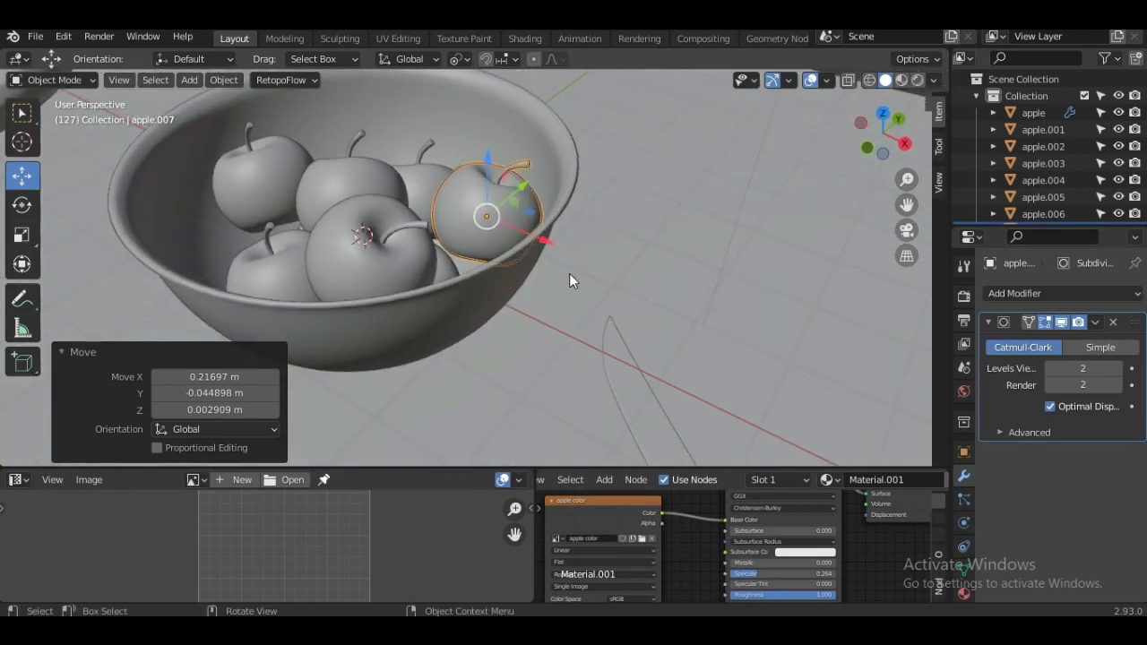
{"action": "key", "text": "g"}
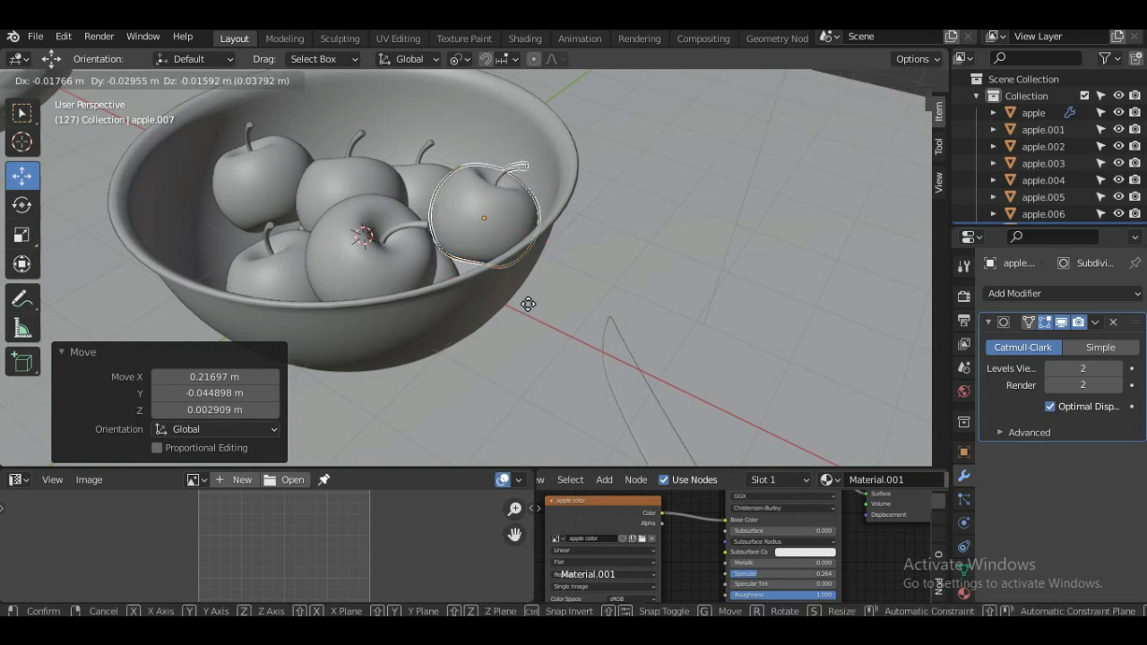
{"action": "left_click", "coordinate": [526, 305]}
{"action": "mouse_move", "coordinate": [526, 306]}
{"action": "middle_mouse_down"}
{"action": "mouse_move", "coordinate": [750, 326]}
{"action": "mouse_move", "coordinate": [610, 315]}
{"action": "mouse_move", "coordinate": [602, 302]}
{"action": "mouse_move", "coordinate": [688, 291]}
{"action": "mouse_move", "coordinate": [675, 394]}
{"action": "middle_mouse_up"}
Select the table plane, then the centre apple apple.005.
{"action": "left_click", "coordinate": [690, 305]}
{"action": "scroll", "coordinate": [463, 342], "scroll_direction": "up", "scroll_amount": 3}
{"action": "left_click", "coordinate": [461, 340]}
{"action": "middle_click_drag", "start_coordinate": [456, 305], "coordinate": [452, 266]}
Duplicate apple.005 as apple.008 at the bowl's upper left.
{"action": "key", "text": "shift+d"}
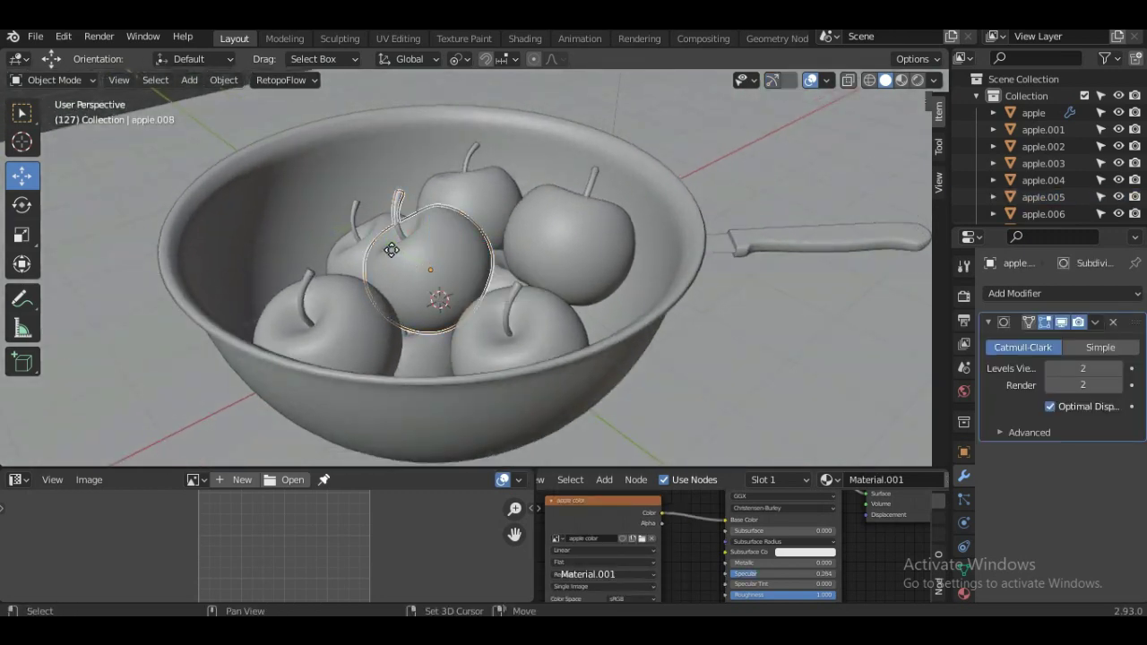
{"action": "left_click", "coordinate": [336, 237]}
{"action": "middle_click_drag", "start_coordinate": [370, 264], "coordinate": [416, 236]}
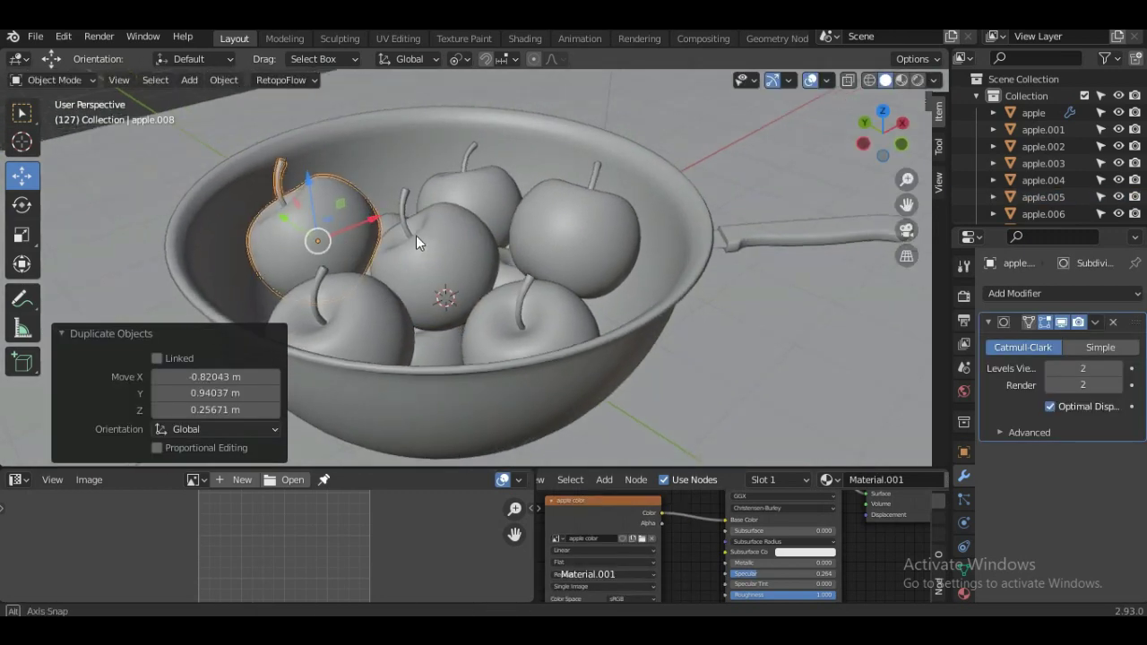
{"action": "scroll", "coordinate": [418, 232], "scroll_direction": "down", "scroll_amount": 3}
Rotate apple.008 by 15.3° and reposition it in the bowl.
{"action": "key", "text": "r"}
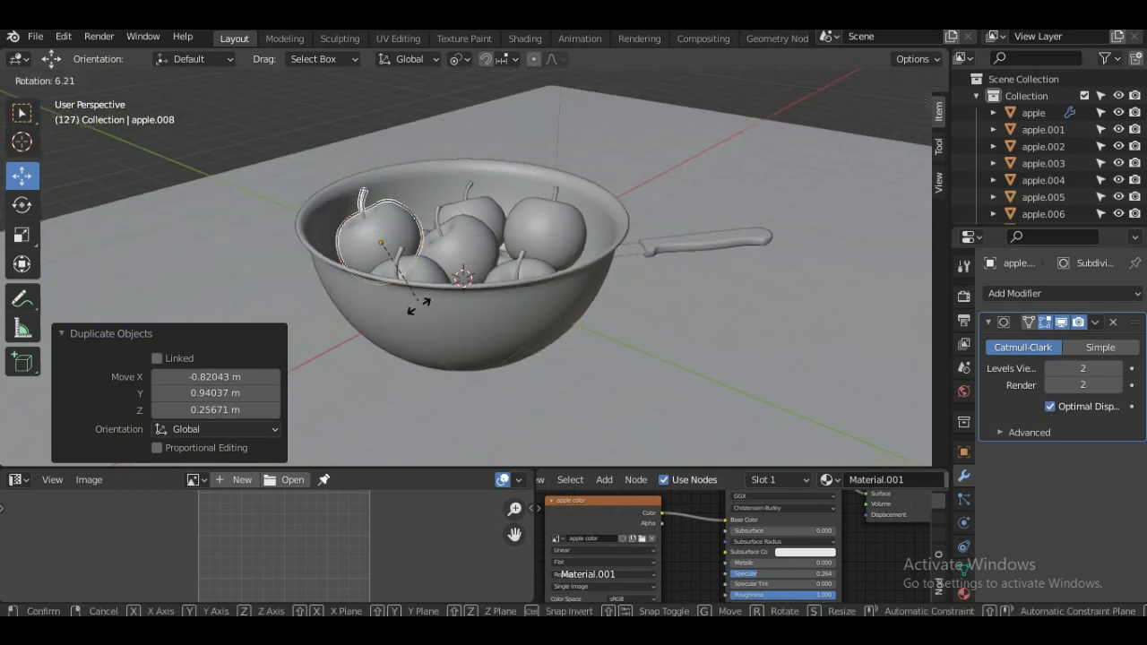
{"action": "left_click", "coordinate": [420, 332]}
{"action": "key", "text": "g"}
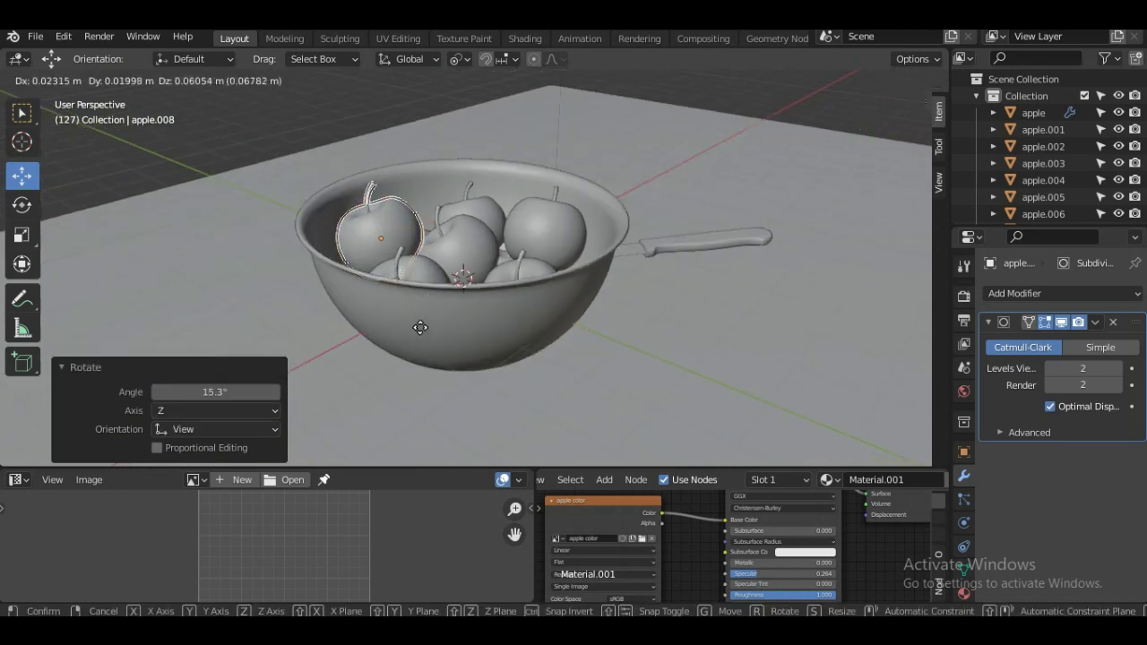
{"action": "left_click", "coordinate": [421, 327]}
{"action": "scroll", "coordinate": [420, 327], "scroll_direction": "down", "scroll_amount": 2}
Spin the apple at the bowl's upper left around its vertical axis.
{"action": "left_click", "coordinate": [627, 354]}
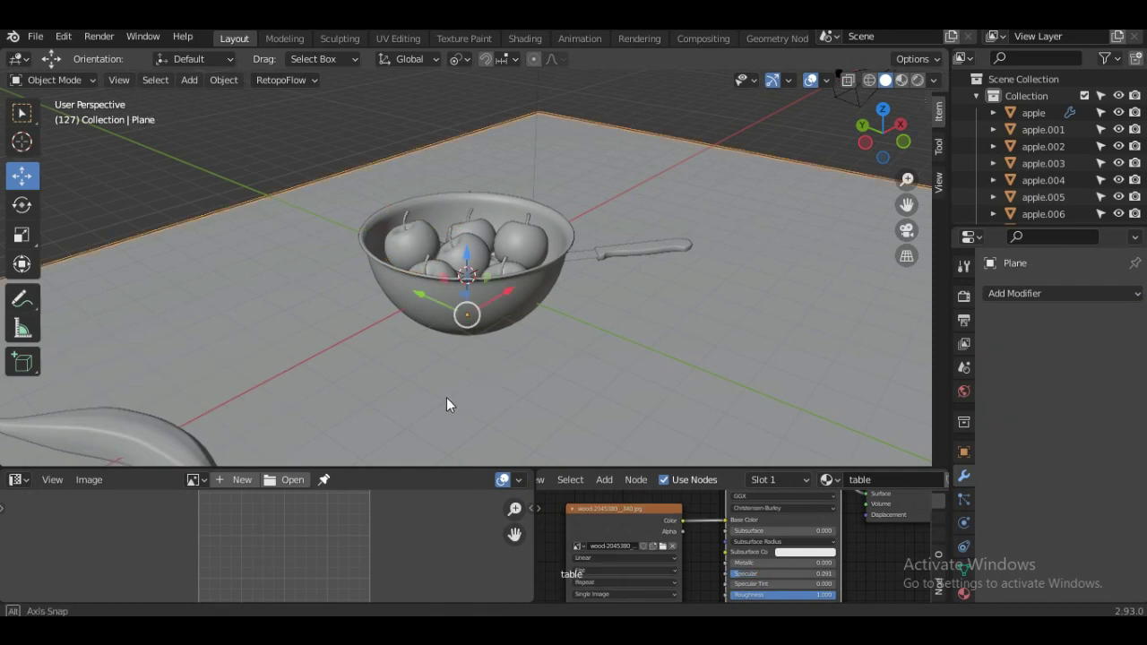
{"action": "mouse_move", "coordinate": [446, 397]}
{"action": "middle_mouse_down"}
{"action": "mouse_move", "coordinate": [390, 419]}
{"action": "mouse_move", "coordinate": [470, 422]}
{"action": "mouse_move", "coordinate": [417, 99]}
{"action": "middle_mouse_up"}
{"action": "scroll", "coordinate": [389, 419], "scroll_direction": "up", "scroll_amount": 3}
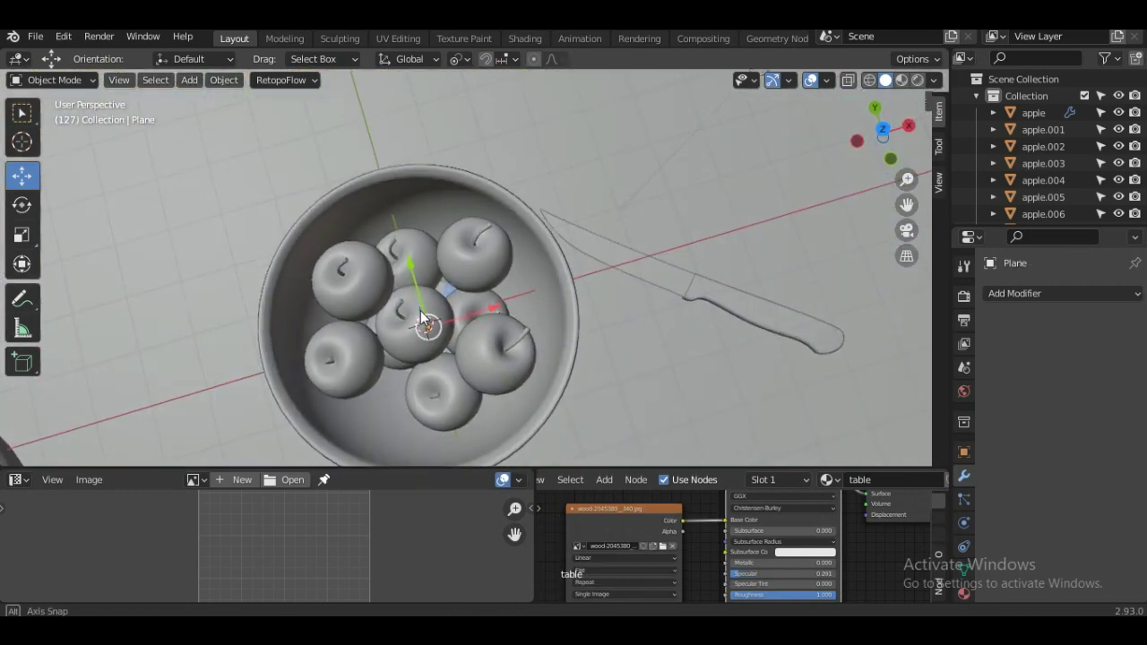
{"action": "scroll", "coordinate": [420, 311], "scroll_direction": "up", "scroll_amount": 2}
{"action": "middle_click_drag", "start_coordinate": [420, 311], "coordinate": [383, 183]}
{"action": "left_click", "coordinate": [383, 183]}
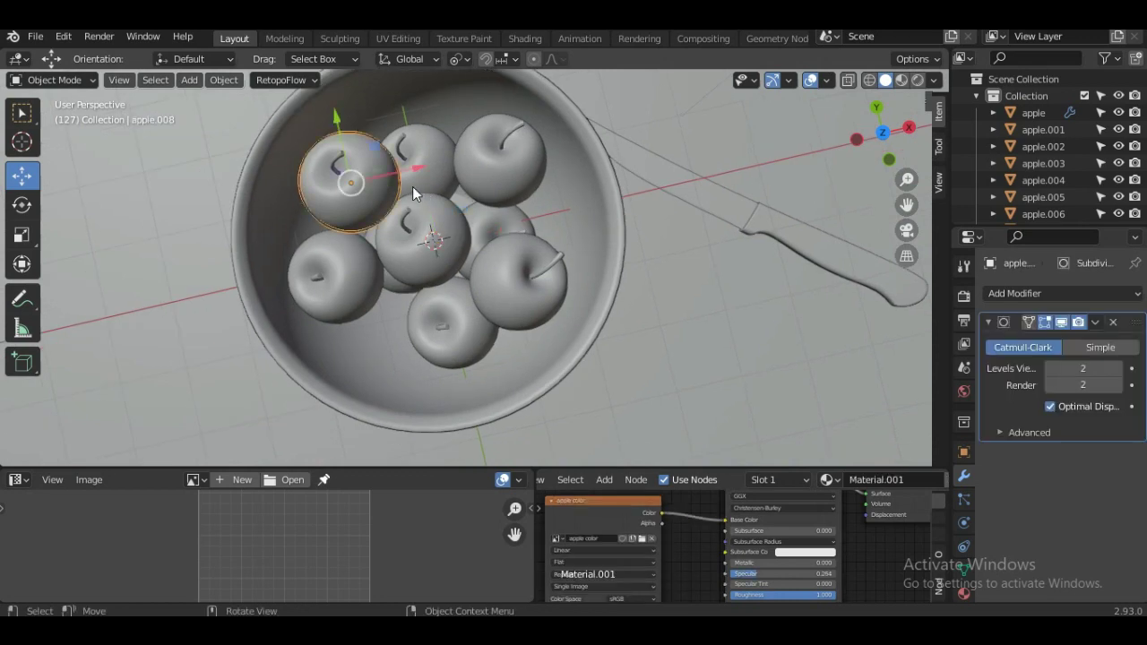
{"action": "key", "text": "r"}
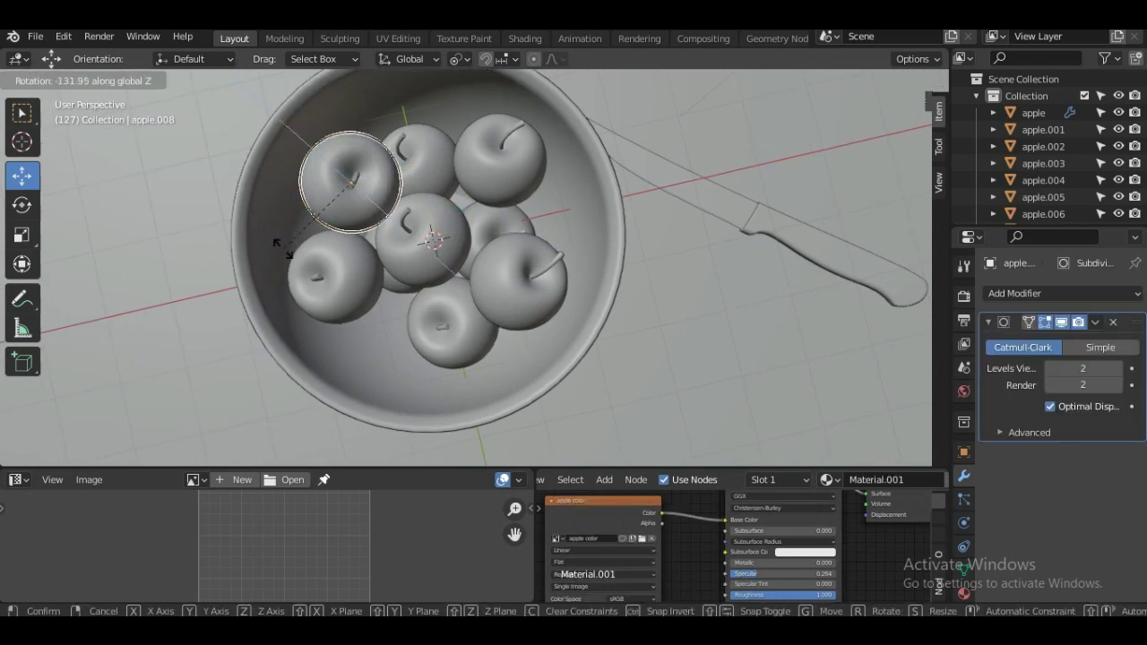
{"action": "left_click", "coordinate": [280, 247]}
{"action": "mouse_move", "coordinate": [419, 204]}
{"action": "middle_mouse_down"}
{"action": "mouse_move", "coordinate": [466, 112]}
{"action": "mouse_move", "coordinate": [464, 215]}
{"action": "mouse_move", "coordinate": [580, 221]}
{"action": "mouse_move", "coordinate": [637, 205]}
{"action": "middle_mouse_up"}
Duplicate the front apple as apple.009 at the bowl's right side and nudge it into place.
{"action": "left_click", "coordinate": [432, 231]}
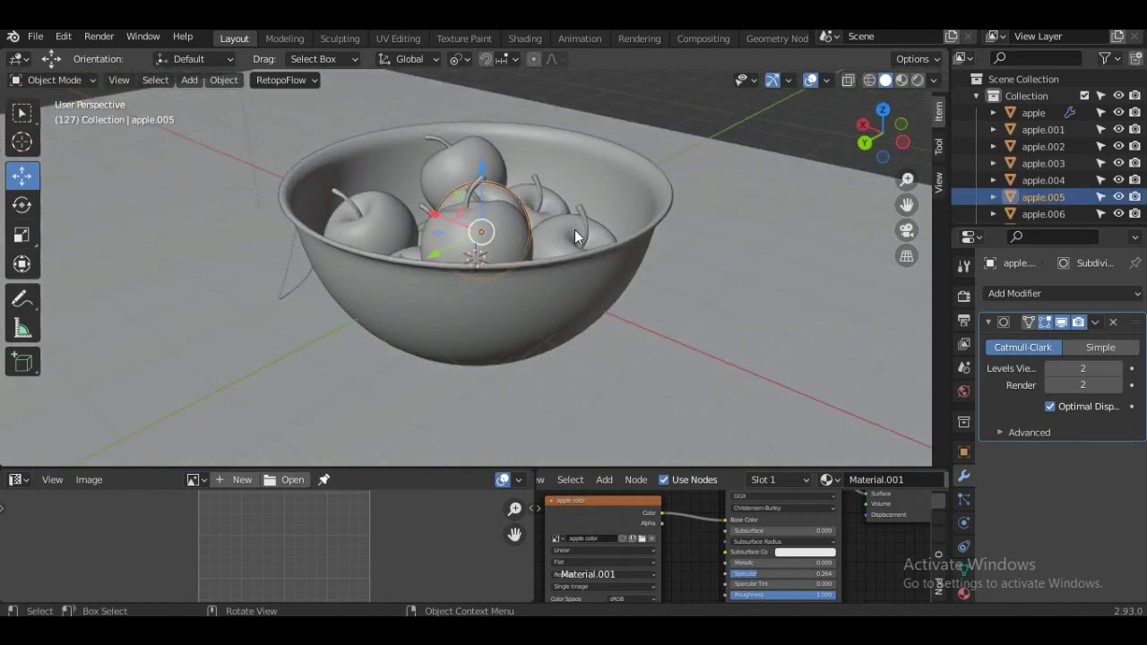
{"action": "key", "text": "shift+d"}
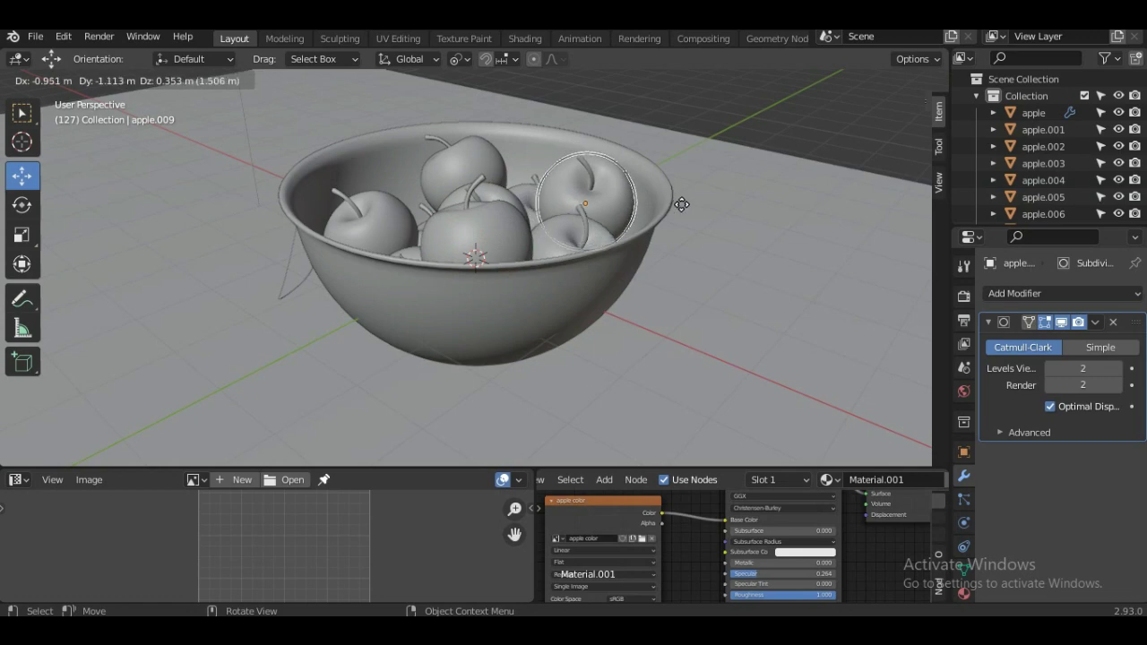
{"action": "left_click", "coordinate": [681, 210]}
{"action": "mouse_move", "coordinate": [683, 211]}
{"action": "middle_mouse_down"}
{"action": "mouse_move", "coordinate": [549, 238]}
{"action": "mouse_move", "coordinate": [506, 316]}
{"action": "mouse_move", "coordinate": [469, 299]}
{"action": "mouse_move", "coordinate": [393, 299]}
{"action": "mouse_move", "coordinate": [348, 236]}
{"action": "mouse_move", "coordinate": [364, 227]}
{"action": "middle_mouse_up"}
{"action": "scroll", "coordinate": [394, 299], "scroll_direction": "up", "scroll_amount": 4}
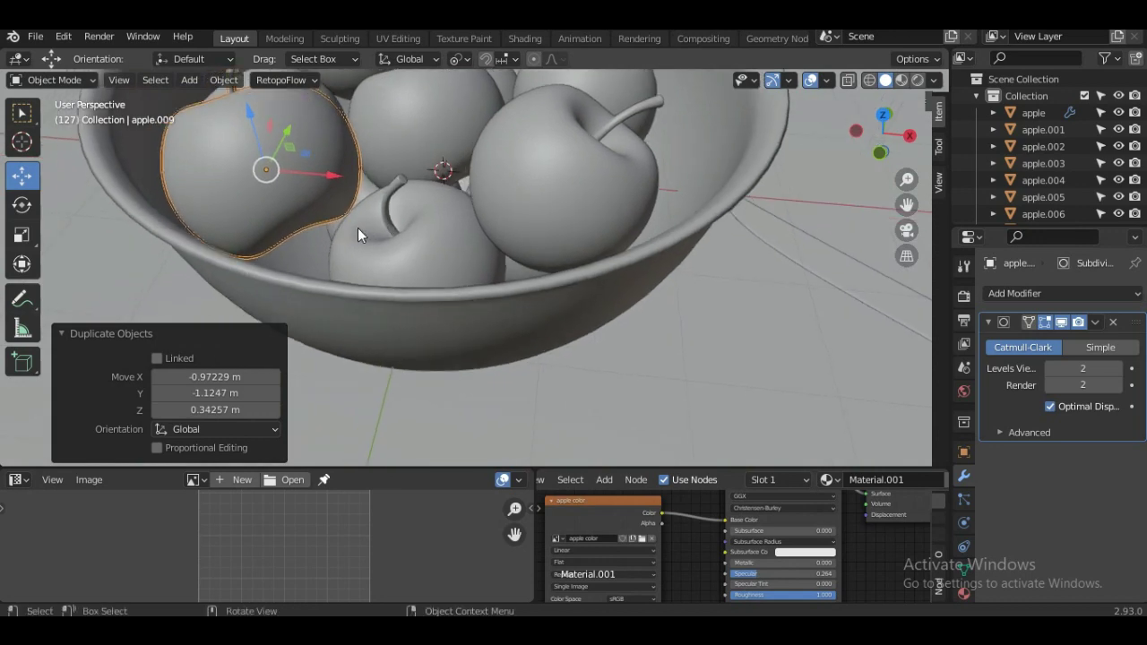
{"action": "key", "text": "g"}
{"action": "left_click", "coordinate": [362, 239]}
{"action": "scroll", "coordinate": [362, 239], "scroll_direction": "down", "scroll_amount": 3}
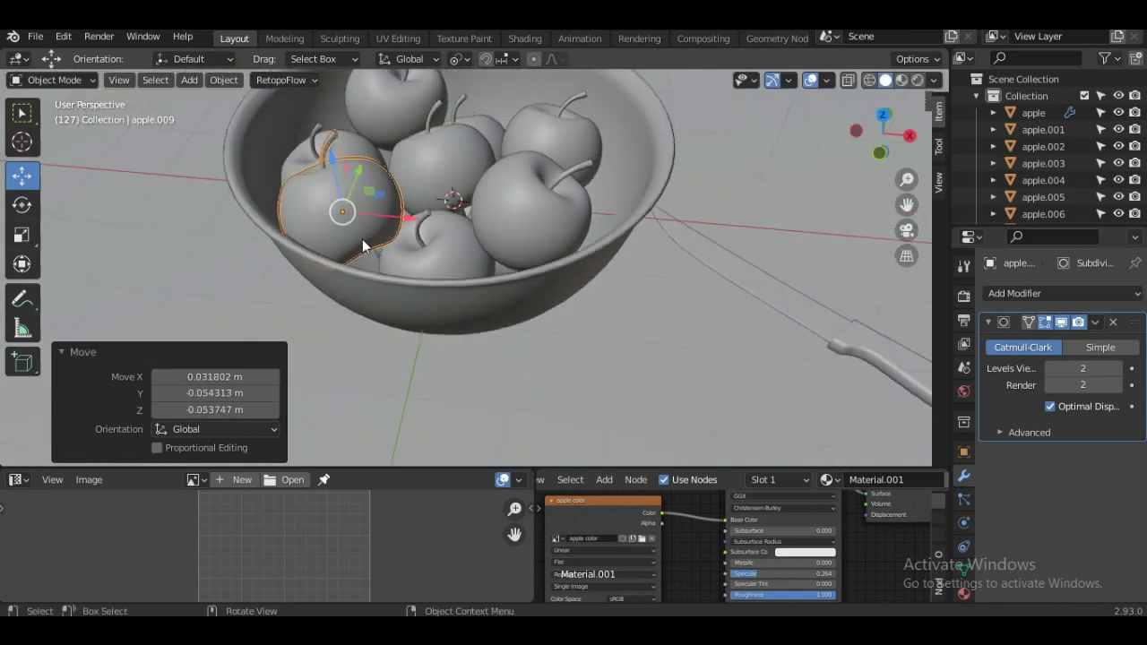
{"action": "mouse_move", "coordinate": [362, 239]}
{"action": "middle_mouse_down"}
{"action": "mouse_move", "coordinate": [373, 279]}
{"action": "mouse_move", "coordinate": [535, 240]}
{"action": "mouse_move", "coordinate": [681, 226]}
{"action": "mouse_move", "coordinate": [604, 242]}
{"action": "middle_mouse_up"}
{"action": "left_click", "coordinate": [488, 276]}
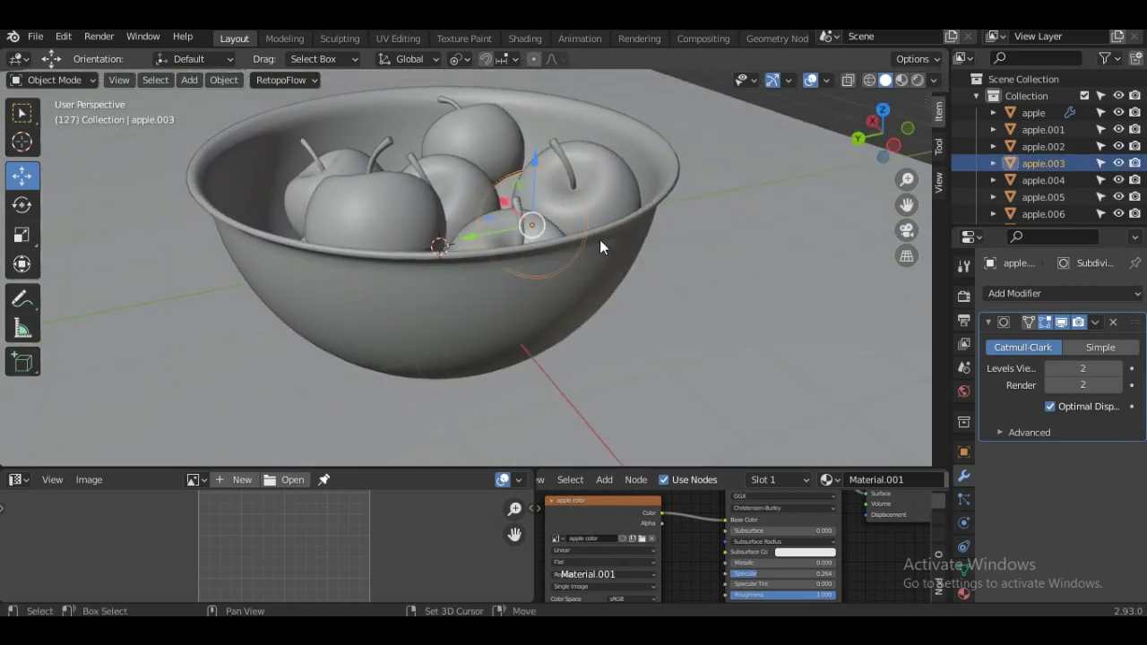
Duplicate apple.003 onto the top of the apple pile and reposition it.
{"action": "key", "text": "shift+d"}
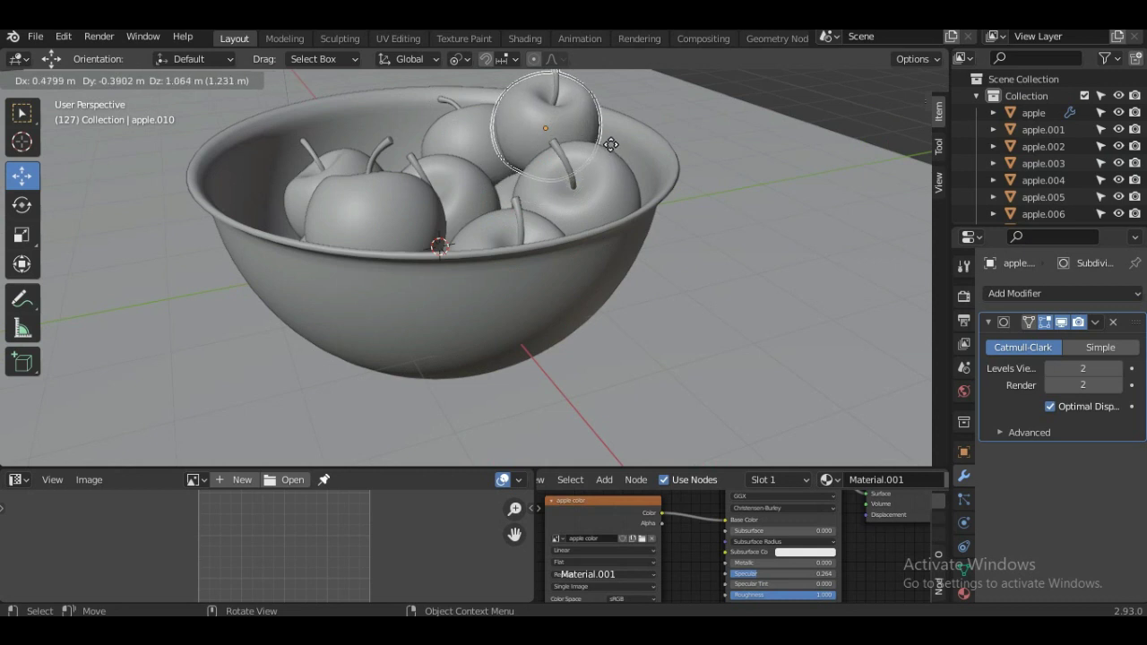
{"action": "left_click", "coordinate": [611, 143]}
{"action": "middle_click_drag", "start_coordinate": [575, 170], "coordinate": [650, 159]}
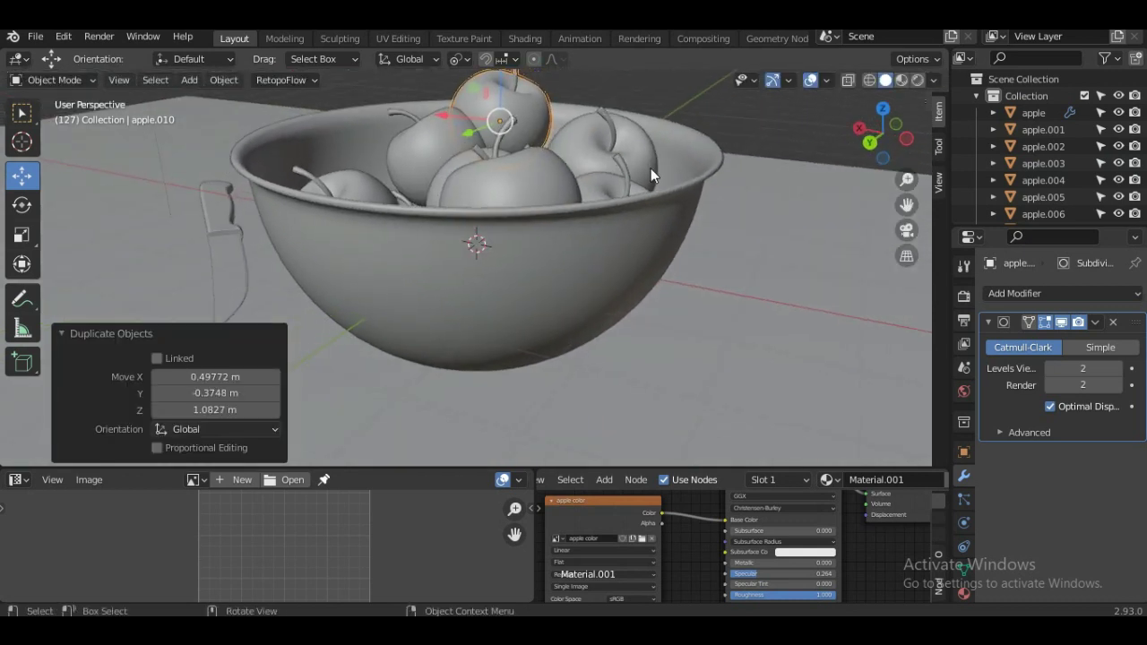
{"action": "key", "text": "g"}
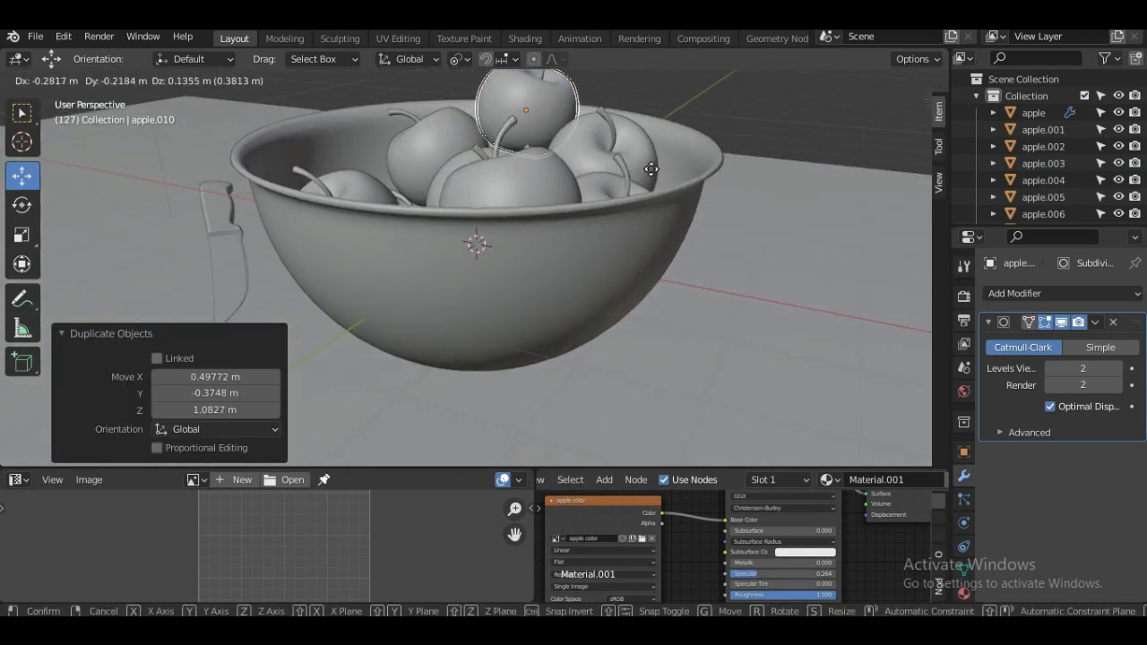
{"action": "left_click", "coordinate": [651, 169]}
{"action": "mouse_move", "coordinate": [698, 204]}
{"action": "middle_mouse_down"}
{"action": "mouse_move", "coordinate": [848, 199]}
{"action": "mouse_move", "coordinate": [824, 191]}
{"action": "middle_mouse_up"}
Set the new copy into the pile's left side and nudge the back apple.
{"action": "key", "text": "g"}
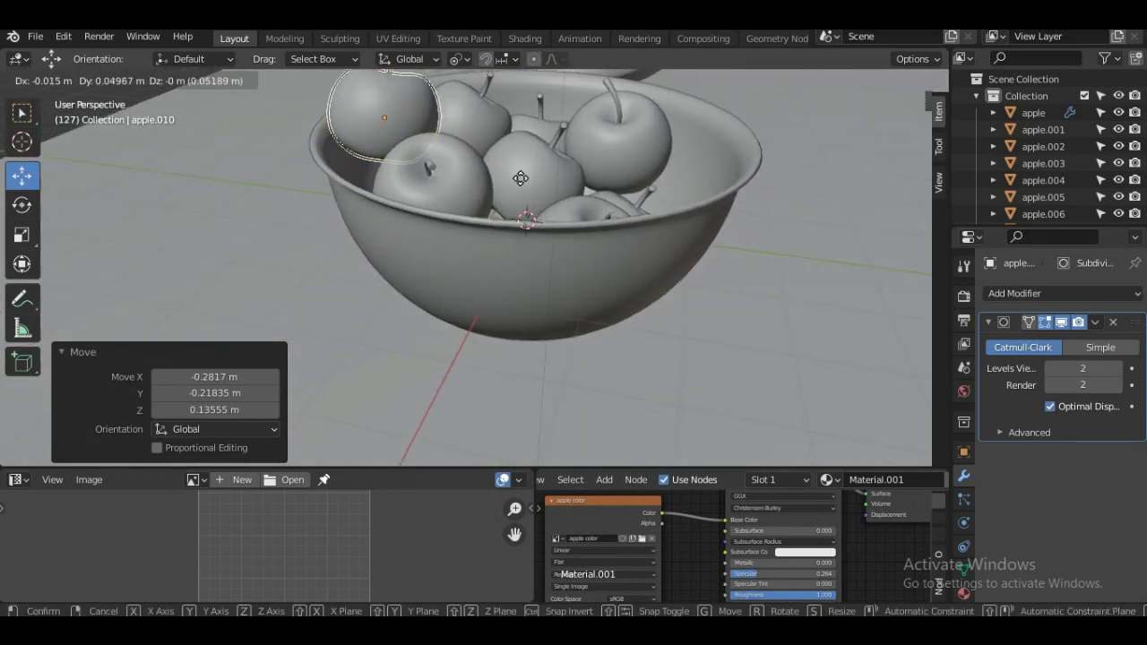
{"action": "left_click", "coordinate": [523, 189]}
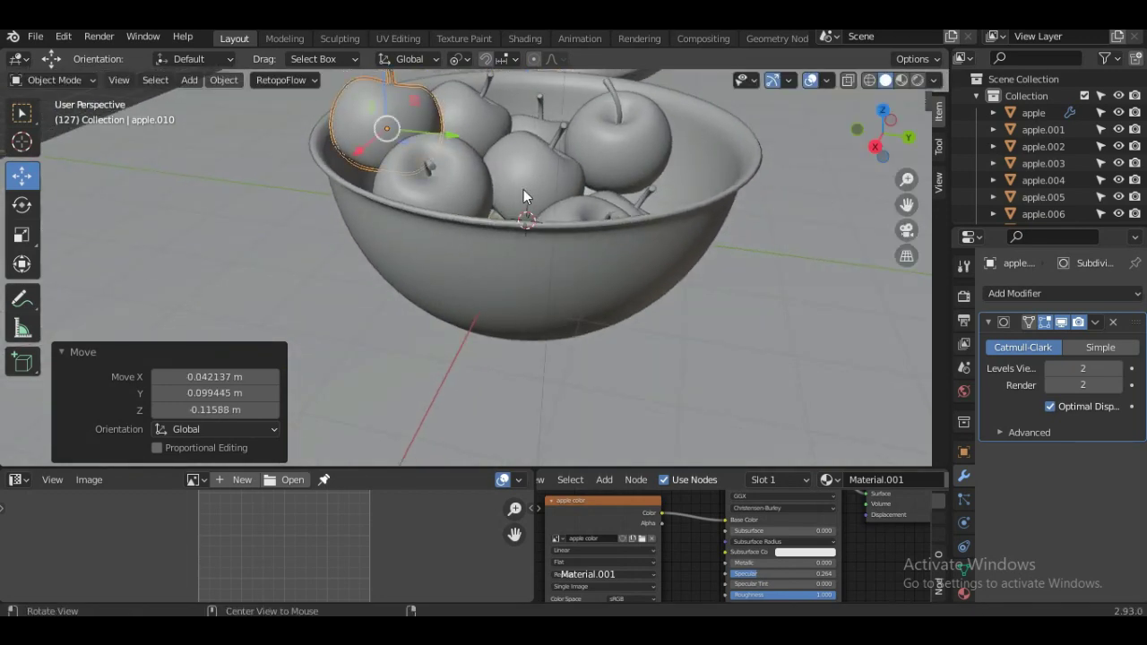
{"action": "mouse_move", "coordinate": [524, 189]}
{"action": "middle_mouse_down"}
{"action": "mouse_move", "coordinate": [327, 233]}
{"action": "mouse_move", "coordinate": [270, 216]}
{"action": "mouse_move", "coordinate": [403, 157]}
{"action": "middle_mouse_up"}
{"action": "left_click", "coordinate": [461, 157]}
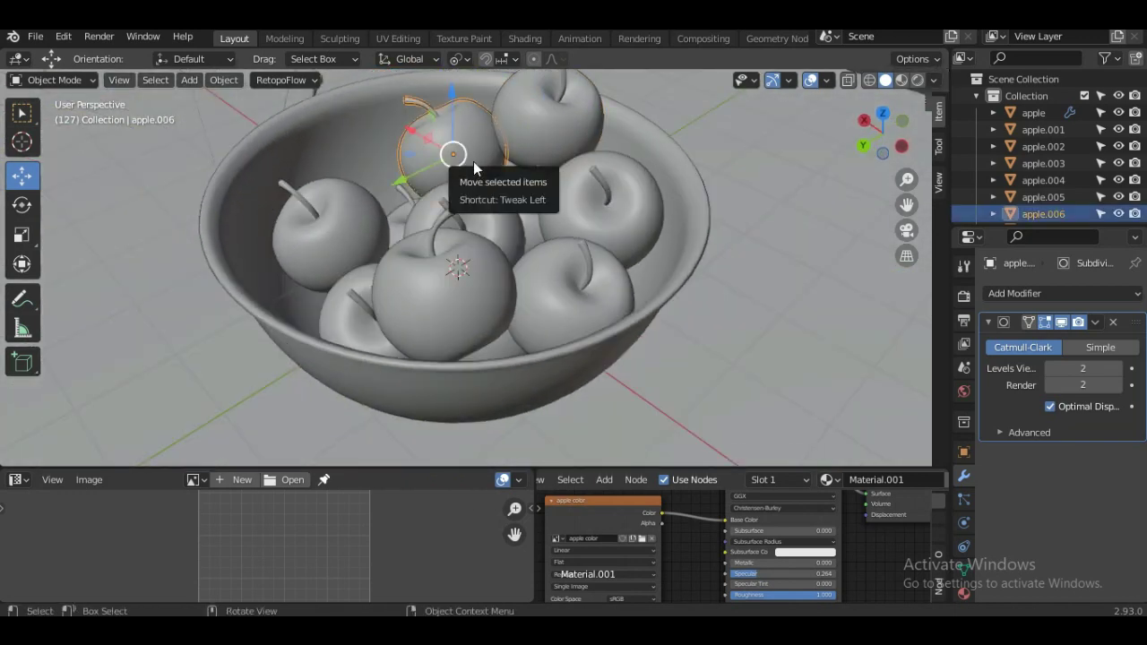
{"action": "left_click_drag", "start_coordinate": [473, 162], "coordinate": [472, 159]}
{"action": "mouse_move", "coordinate": [472, 160]}
{"action": "middle_mouse_down"}
{"action": "mouse_move", "coordinate": [469, 192]}
{"action": "mouse_move", "coordinate": [475, 170]}
{"action": "middle_mouse_up"}
{"action": "key", "text": "shift+g"}
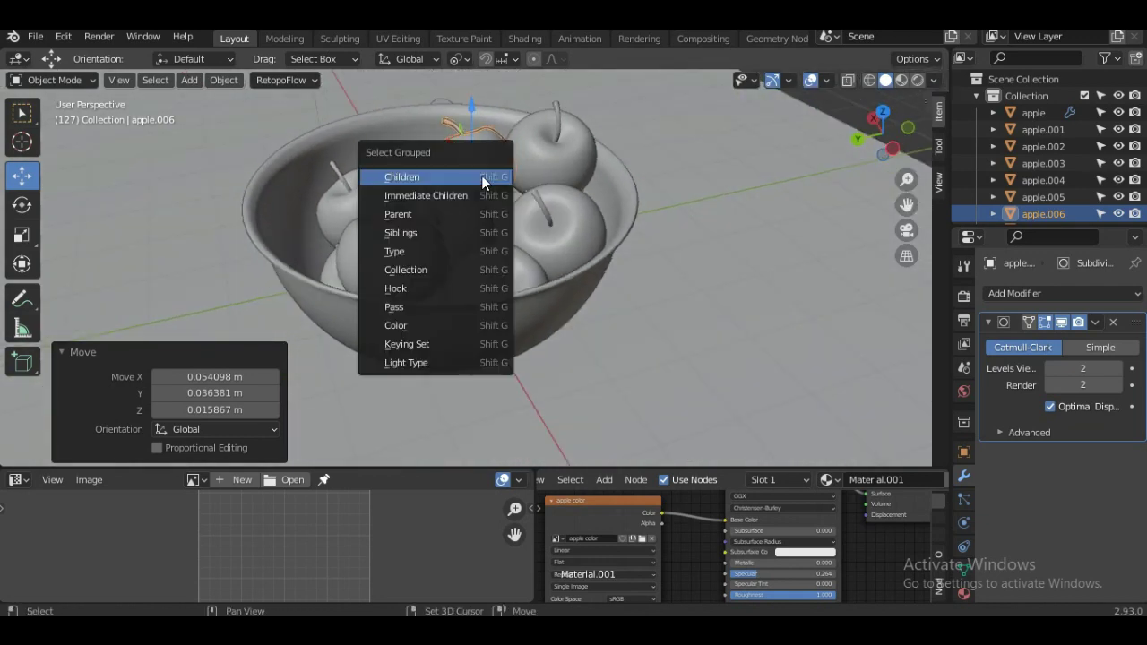
{"action": "key", "text": "Escape"}
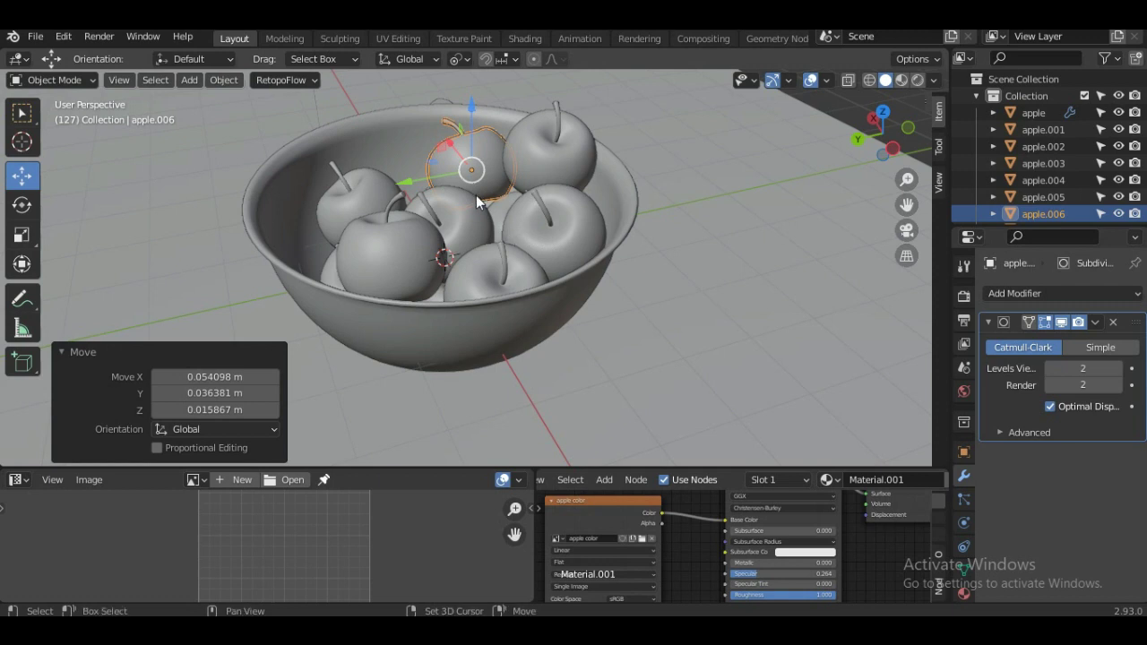
Duplicate the back apple as apple.011, turned 41.3° and lowered about 0.087 m onto the pile.
{"action": "key", "text": "shift+d"}
{"action": "left_click", "coordinate": [427, 193]}
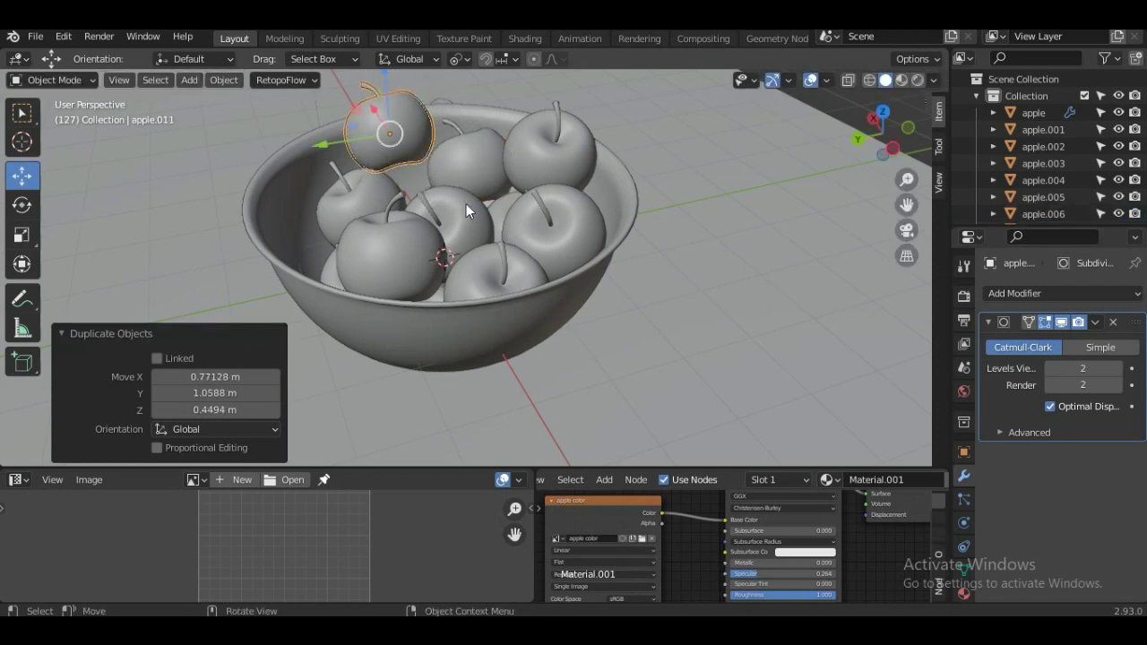
{"action": "key", "text": "r"}
{"action": "left_click", "coordinate": [405, 267]}
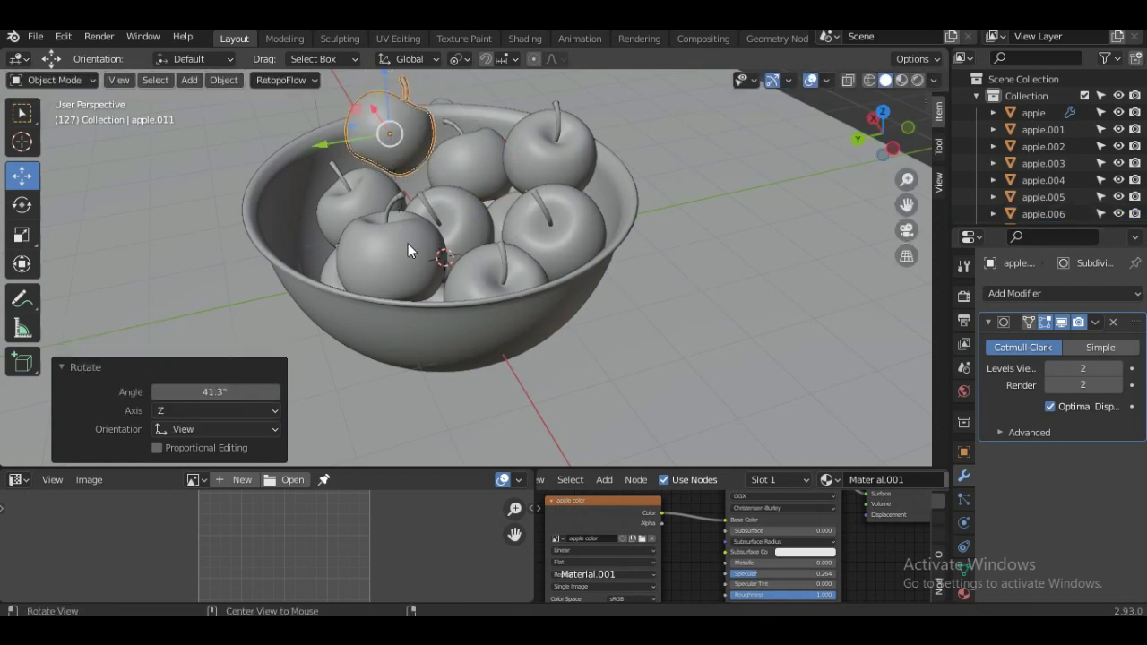
{"action": "mouse_move", "coordinate": [408, 243]}
{"action": "middle_mouse_down"}
{"action": "mouse_move", "coordinate": [414, 221]}
{"action": "mouse_move", "coordinate": [452, 265]}
{"action": "mouse_move", "coordinate": [662, 279]}
{"action": "mouse_move", "coordinate": [648, 264]}
{"action": "middle_mouse_up"}
{"action": "key", "text": "g"}
{"action": "left_click", "coordinate": [441, 226]}
Select the table plane, then the apple at the front of the bowl.
{"action": "scroll", "coordinate": [476, 263], "scroll_direction": "down", "scroll_amount": 3}
{"action": "left_click", "coordinate": [683, 286]}
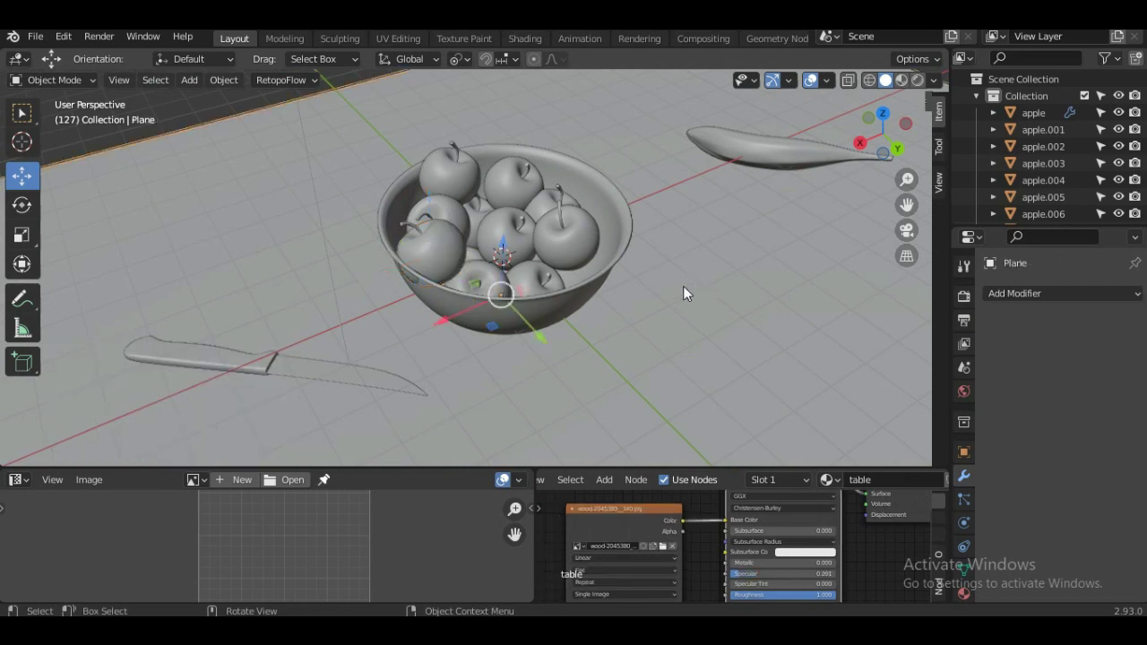
{"action": "scroll", "coordinate": [683, 294], "scroll_direction": "up", "scroll_amount": 5}
{"action": "mouse_move", "coordinate": [764, 287]}
{"action": "middle_mouse_down"}
{"action": "mouse_move", "coordinate": [827, 282]}
{"action": "mouse_move", "coordinate": [690, 307]}
{"action": "mouse_move", "coordinate": [459, 301]}
{"action": "middle_mouse_up"}
{"action": "left_click", "coordinate": [446, 324]}
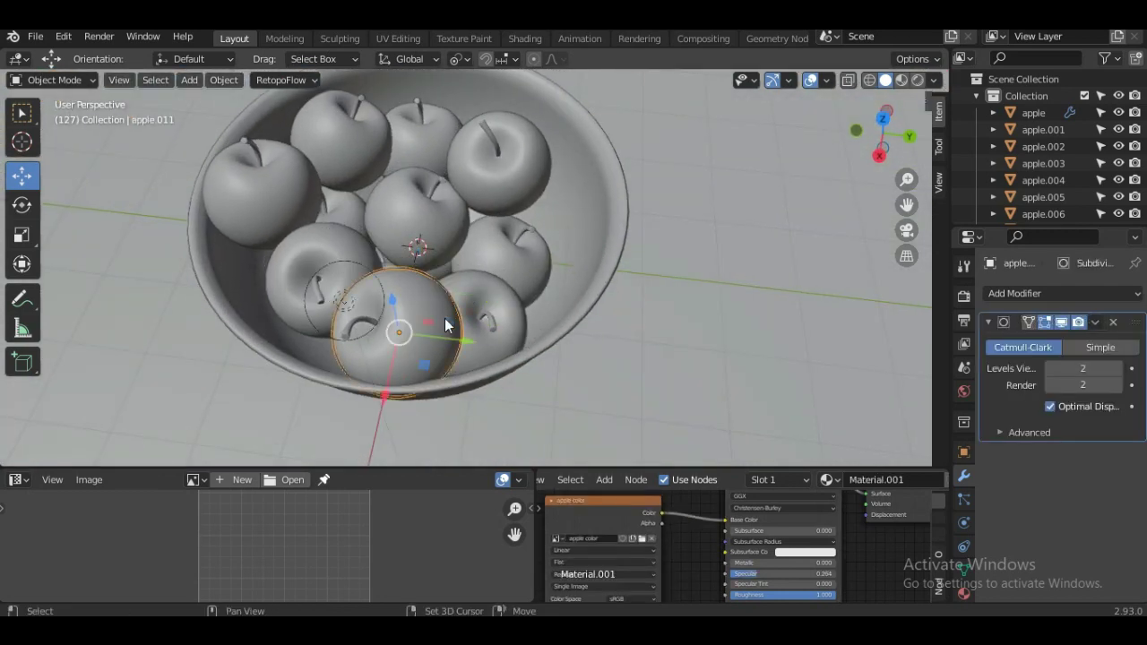
Duplicate the front apple, place the copy at the bowl's right side, and save the scene.
{"action": "key", "text": "shift+d"}
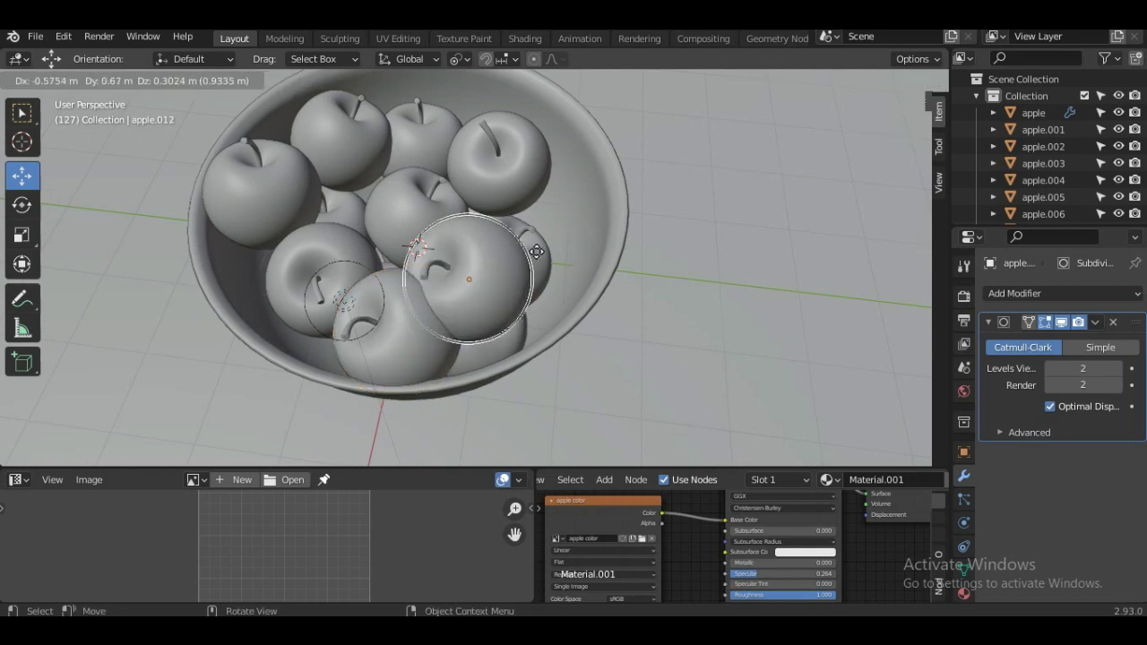
{"action": "left_click", "coordinate": [578, 240]}
{"action": "mouse_move", "coordinate": [598, 258]}
{"action": "middle_mouse_down"}
{"action": "mouse_move", "coordinate": [604, 244]}
{"action": "mouse_move", "coordinate": [585, 226]}
{"action": "middle_mouse_up"}
{"action": "key", "text": "ctrl+s"}
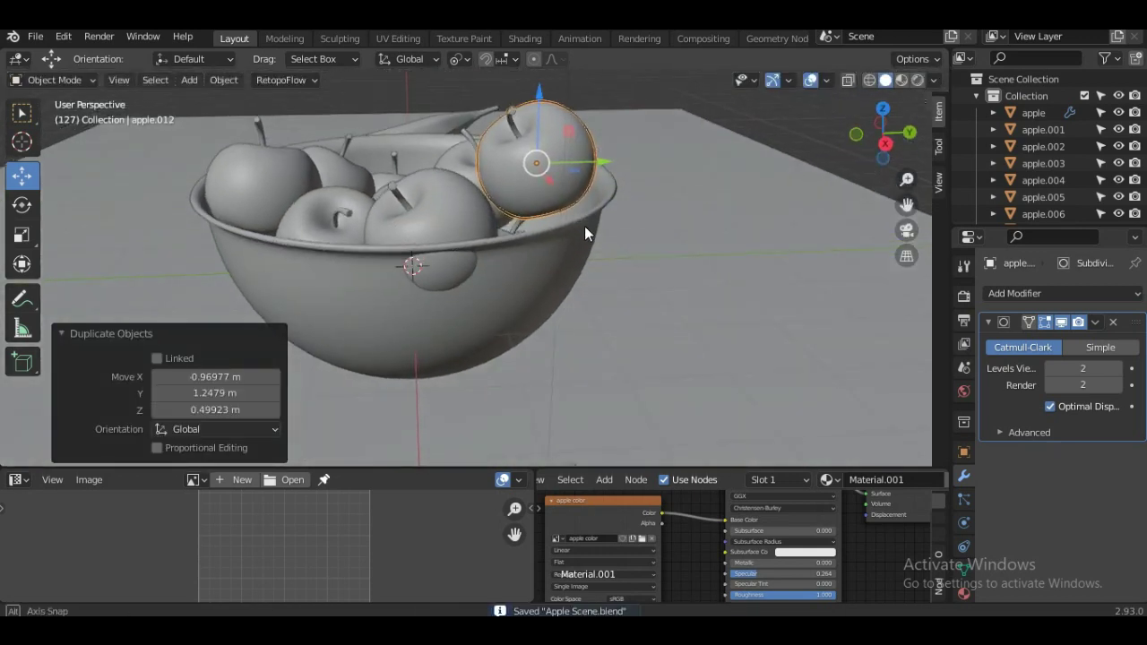
{"action": "key", "text": "g"}
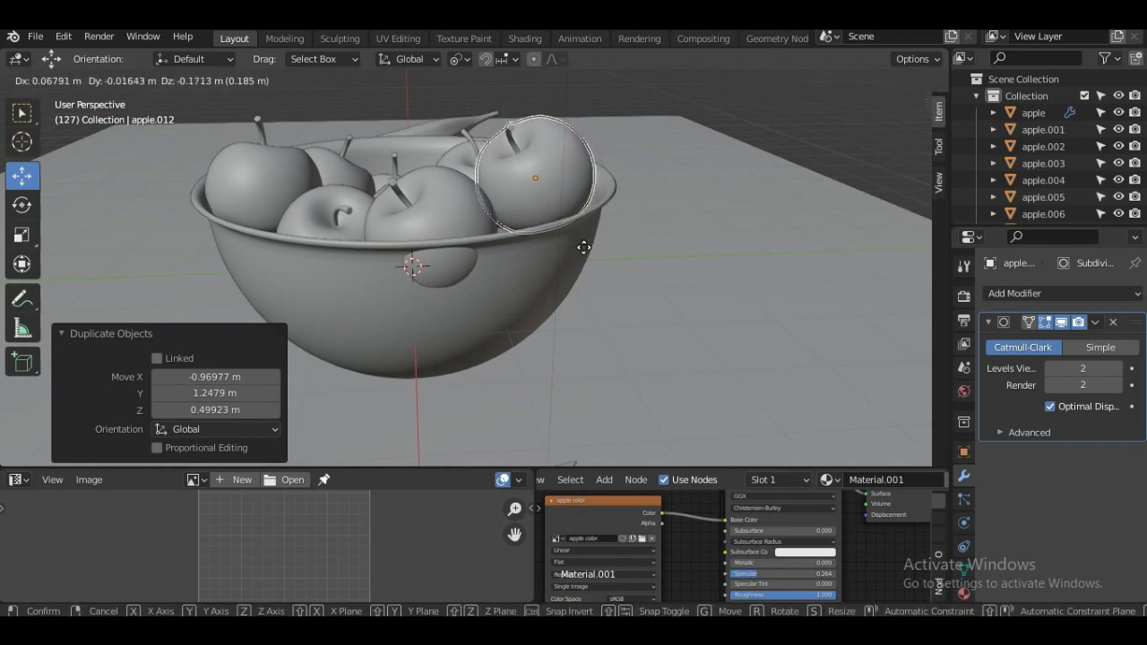
{"action": "left_click", "coordinate": [584, 254]}
{"action": "mouse_move", "coordinate": [586, 253]}
{"action": "middle_mouse_down"}
{"action": "mouse_move", "coordinate": [655, 298]}
{"action": "mouse_move", "coordinate": [840, 312]}
{"action": "mouse_move", "coordinate": [843, 282]}
{"action": "mouse_move", "coordinate": [687, 249]}
{"action": "mouse_move", "coordinate": [611, 257]}
{"action": "mouse_move", "coordinate": [596, 247]}
{"action": "middle_mouse_up"}
Move the new apple onto the pile, then settle it at the bowl's left side.
{"action": "key", "text": "g"}
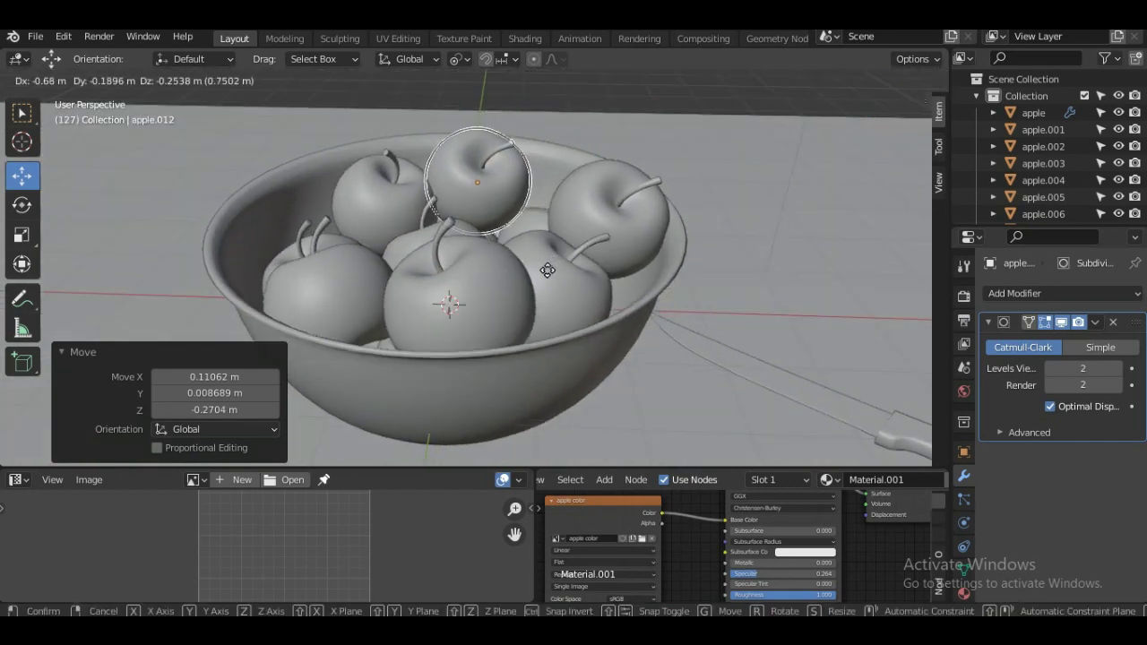
{"action": "left_click", "coordinate": [553, 261]}
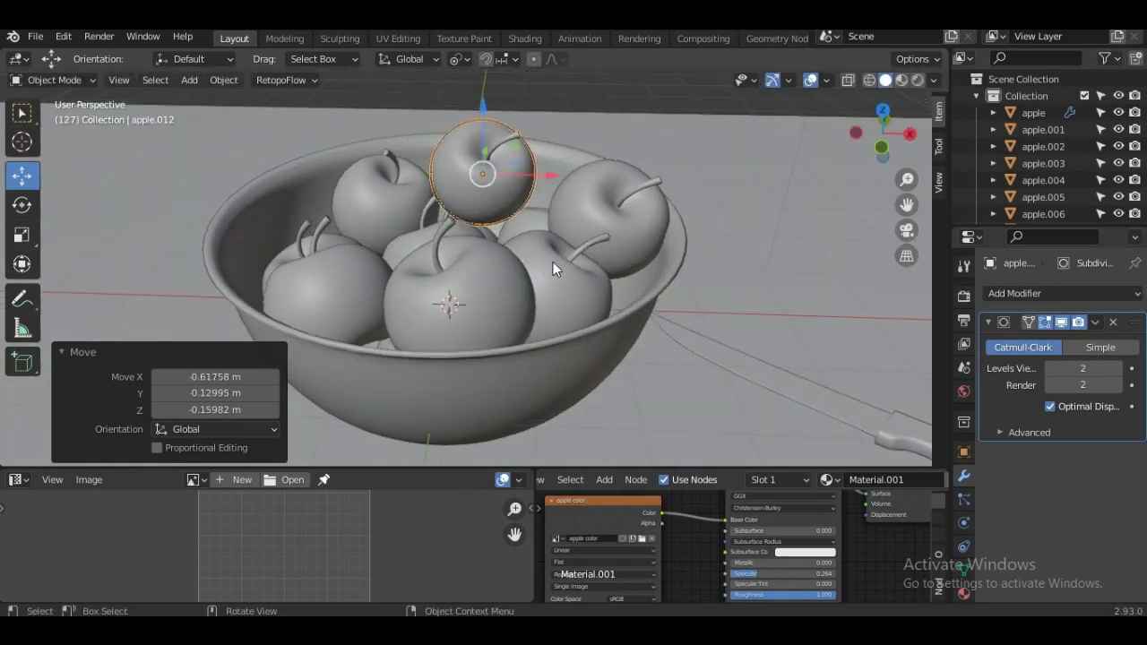
{"action": "mouse_move", "coordinate": [552, 261]}
{"action": "middle_mouse_down"}
{"action": "mouse_move", "coordinate": [755, 248]}
{"action": "mouse_move", "coordinate": [834, 256]}
{"action": "mouse_move", "coordinate": [817, 262]}
{"action": "mouse_move", "coordinate": [818, 300]}
{"action": "mouse_move", "coordinate": [682, 274]}
{"action": "middle_mouse_up"}
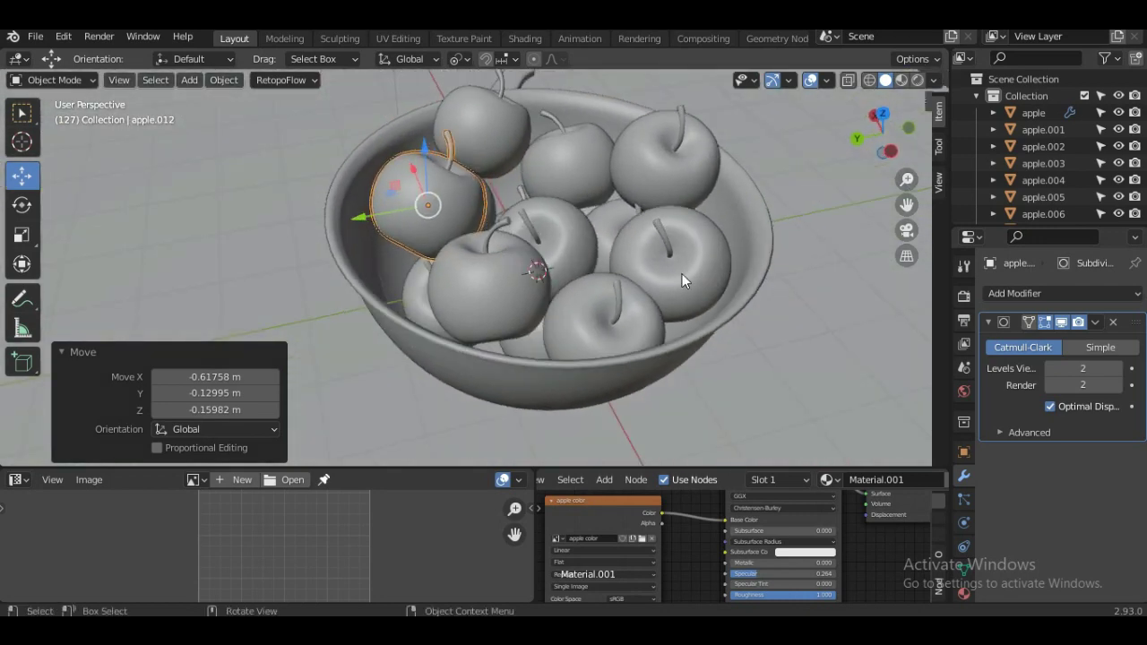
{"action": "key", "text": "g"}
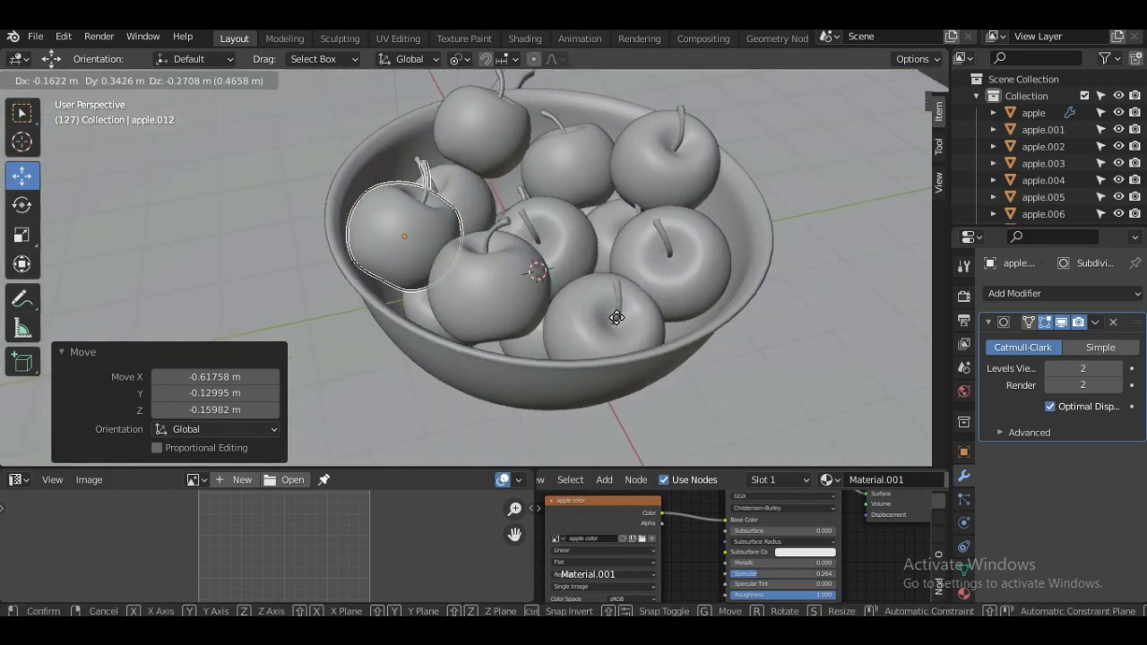
{"action": "left_click", "coordinate": [616, 320]}
{"action": "mouse_move", "coordinate": [616, 320]}
{"action": "middle_mouse_down"}
{"action": "mouse_move", "coordinate": [654, 237]}
{"action": "mouse_move", "coordinate": [728, 321]}
{"action": "mouse_move", "coordinate": [801, 344]}
{"action": "mouse_move", "coordinate": [941, 287]}
{"action": "mouse_move", "coordinate": [20, 291]}
{"action": "mouse_move", "coordinate": [818, 312]}
{"action": "mouse_move", "coordinate": [753, 312]}
{"action": "middle_mouse_up"}
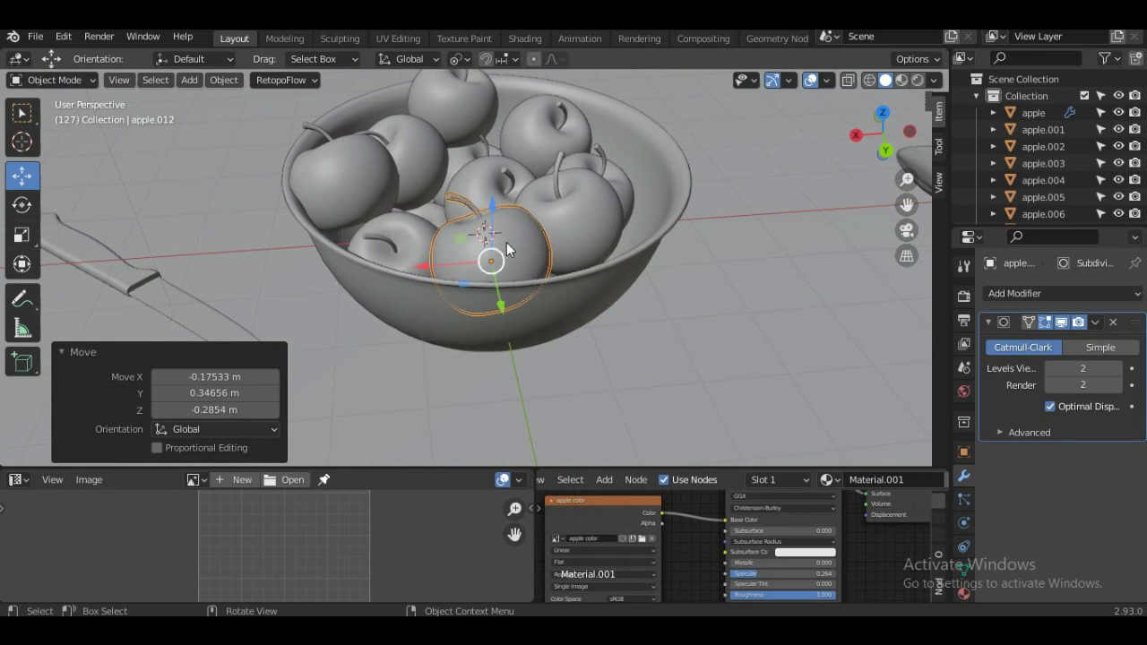
{"action": "mouse_move", "coordinate": [506, 241]}
{"action": "middle_mouse_down"}
{"action": "mouse_move", "coordinate": [457, 228]}
{"action": "mouse_move", "coordinate": [505, 173]}
{"action": "mouse_move", "coordinate": [556, 187]}
{"action": "mouse_move", "coordinate": [554, 170]}
{"action": "middle_mouse_up"}
Duplicate another front apple and place the copy on top of the apples in the bowl.
{"action": "left_click", "coordinate": [556, 187]}
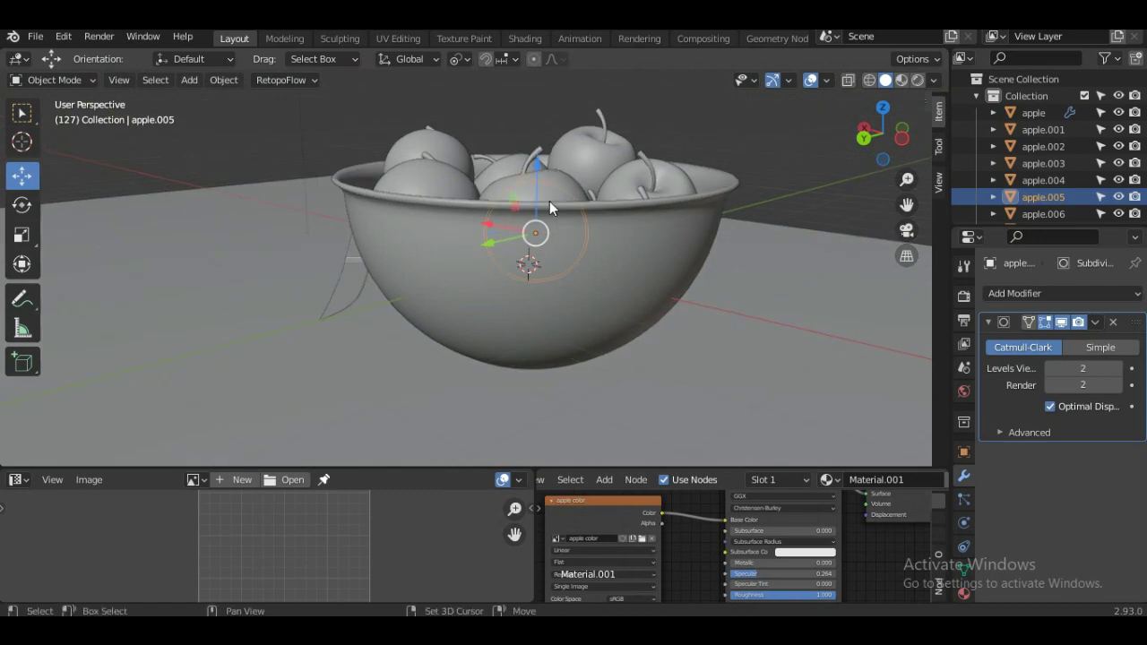
{"action": "key", "text": "shift+d"}
{"action": "left_click", "coordinate": [529, 170]}
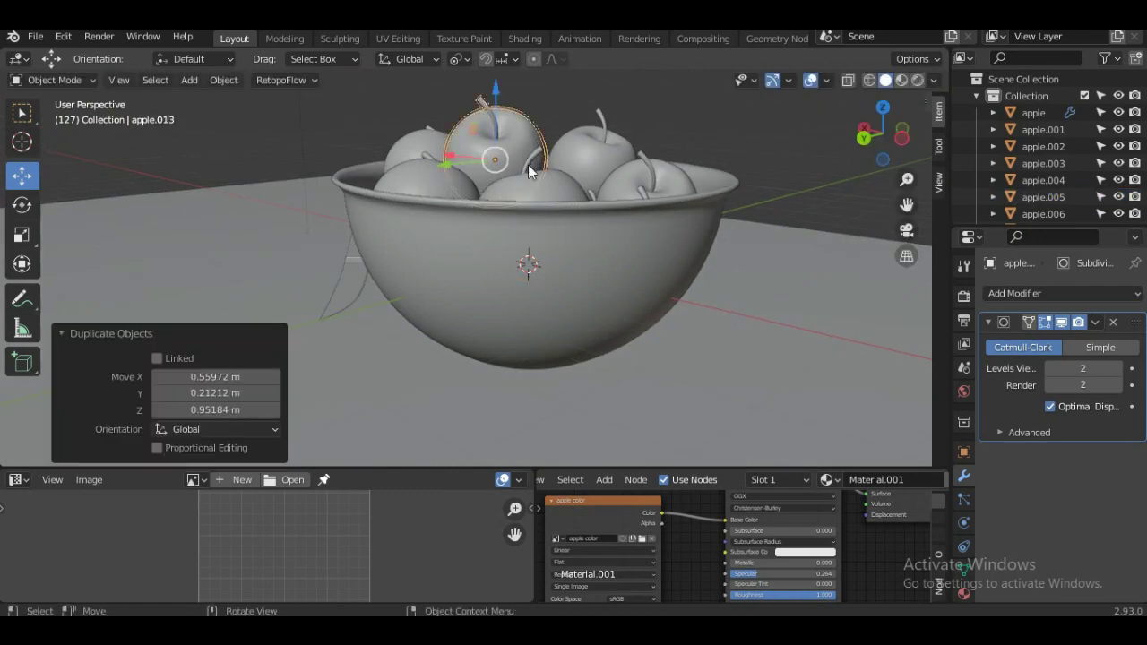
{"action": "mouse_move", "coordinate": [529, 170]}
{"action": "middle_mouse_down"}
{"action": "mouse_move", "coordinate": [654, 216]}
{"action": "mouse_move", "coordinate": [699, 211]}
{"action": "mouse_move", "coordinate": [574, 227]}
{"action": "middle_mouse_up"}
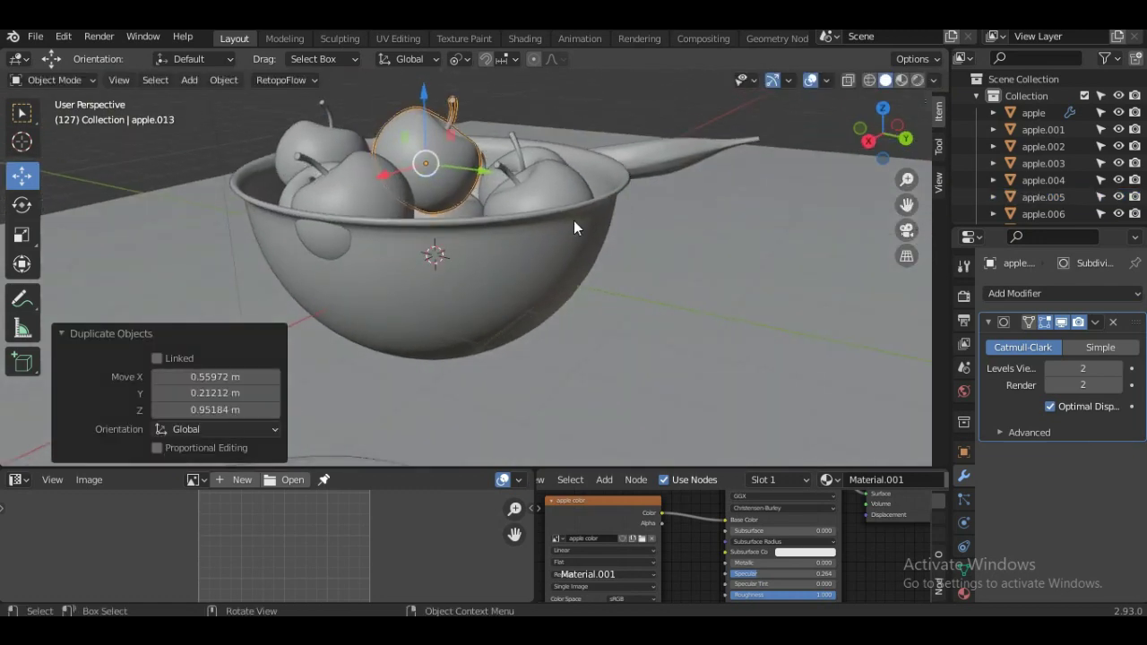
{"action": "key", "text": "g"}
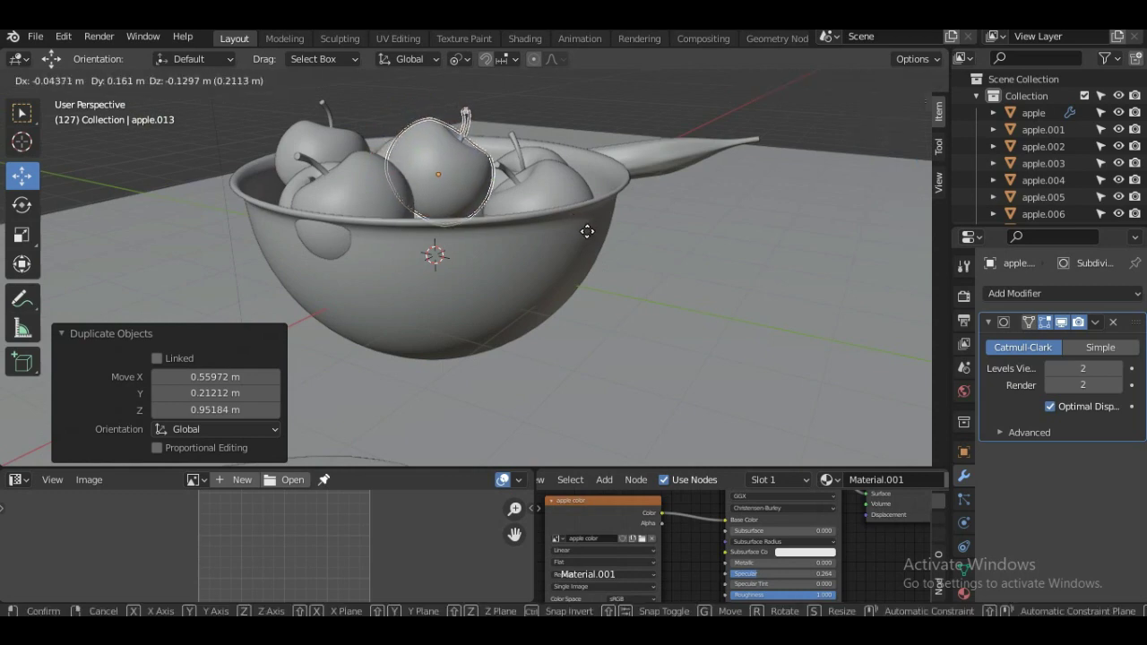
{"action": "left_click", "coordinate": [587, 231]}
{"action": "left_click", "coordinate": [726, 246]}
{"action": "mouse_move", "coordinate": [719, 251]}
{"action": "middle_mouse_down"}
{"action": "mouse_move", "coordinate": [632, 278]}
{"action": "mouse_move", "coordinate": [514, 289]}
{"action": "mouse_move", "coordinate": [522, 236]}
{"action": "mouse_move", "coordinate": [568, 238]}
{"action": "mouse_move", "coordinate": [545, 226]}
{"action": "middle_mouse_up"}
Duplicate the front apple and tilt the copy about 20°.
{"action": "left_click", "coordinate": [565, 245]}
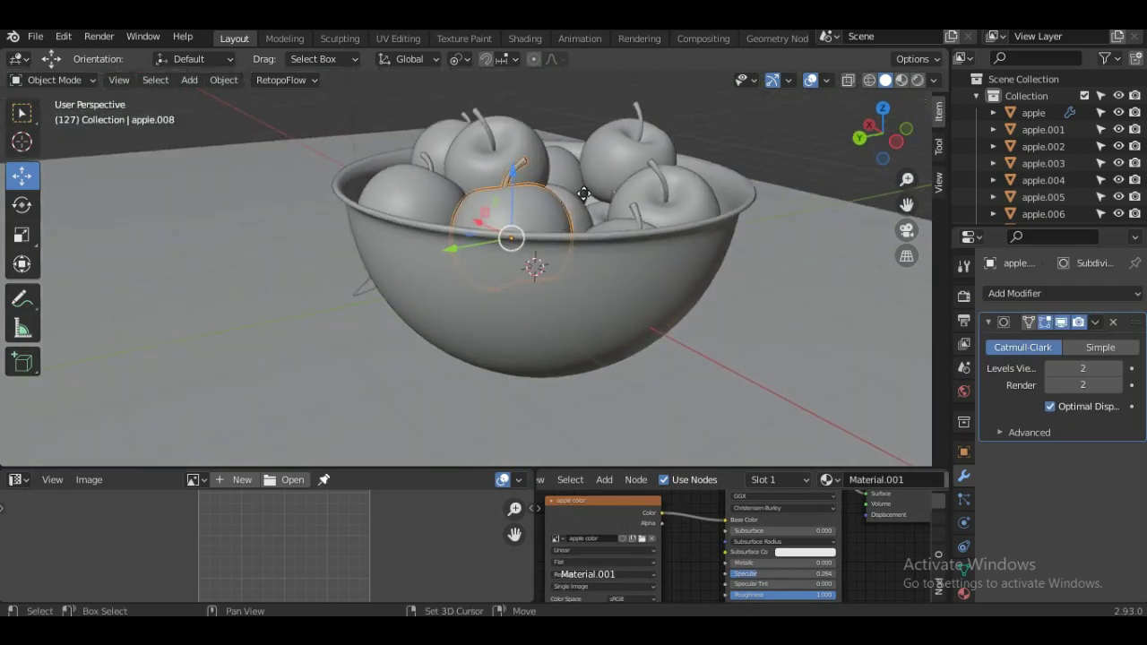
{"action": "key", "text": "shift+d"}
{"action": "left_click", "coordinate": [625, 154]}
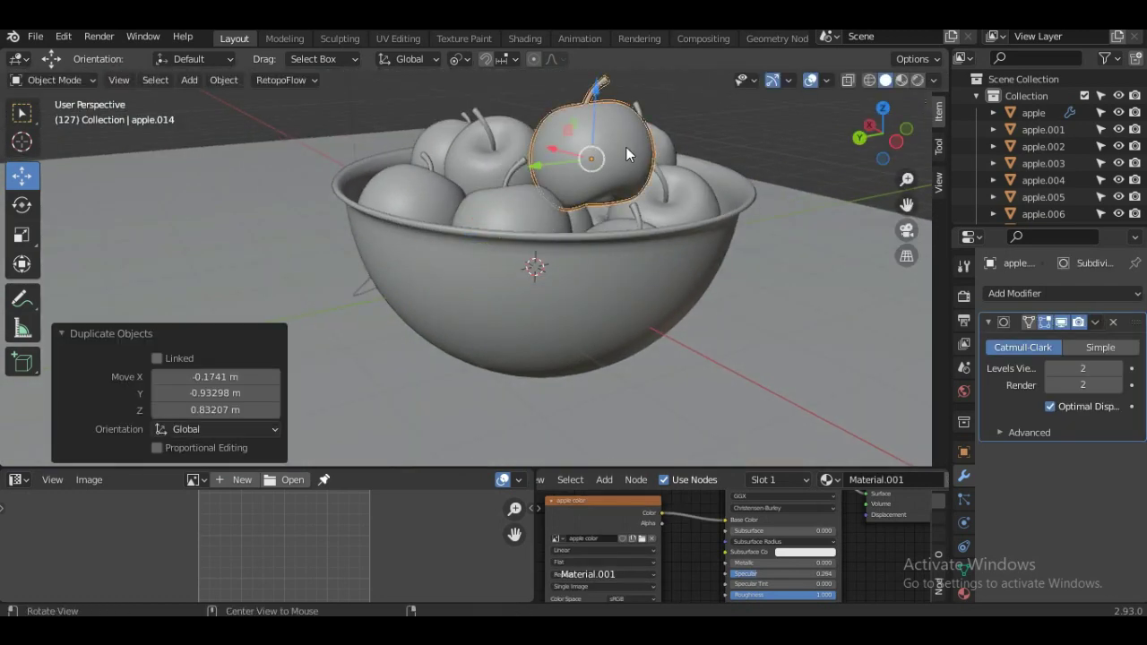
{"action": "middle_click_drag", "start_coordinate": [625, 147], "coordinate": [622, 216]}
{"action": "key", "text": "r"}
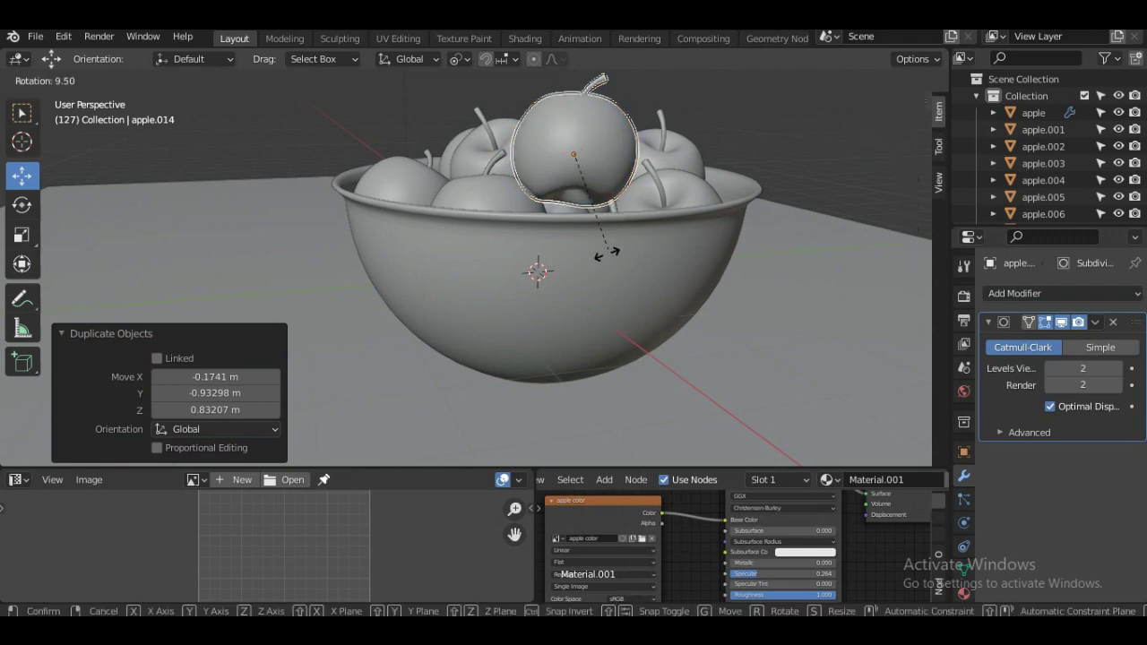
{"action": "left_click", "coordinate": [595, 269]}
{"action": "key", "text": "r"}
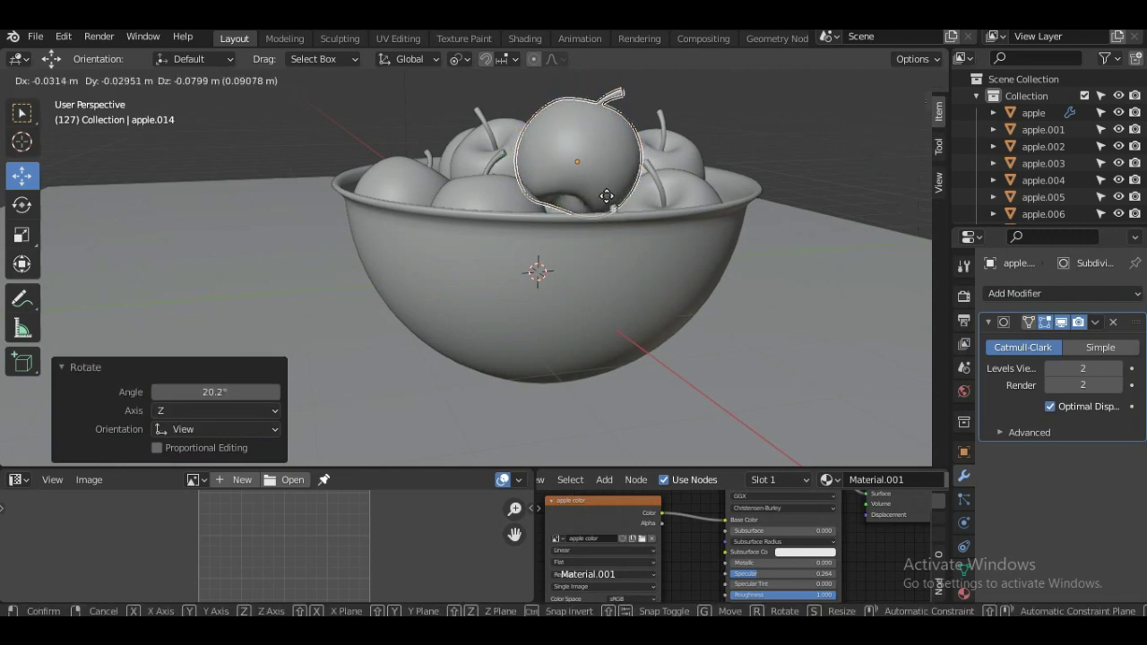
{"action": "left_click", "coordinate": [647, 218]}
{"action": "mouse_move", "coordinate": [648, 217]}
{"action": "middle_mouse_down"}
{"action": "mouse_move", "coordinate": [557, 232]}
{"action": "mouse_move", "coordinate": [549, 221]}
{"action": "mouse_move", "coordinate": [571, 241]}
{"action": "mouse_move", "coordinate": [552, 234]}
{"action": "mouse_move", "coordinate": [695, 249]}
{"action": "mouse_move", "coordinate": [671, 264]}
{"action": "mouse_move", "coordinate": [664, 255]}
{"action": "middle_mouse_up"}
Move the tilted apple copy into its final spot among the apples.
{"action": "key", "text": "g"}
{"action": "left_click", "coordinate": [568, 236]}
{"action": "key", "text": "g"}
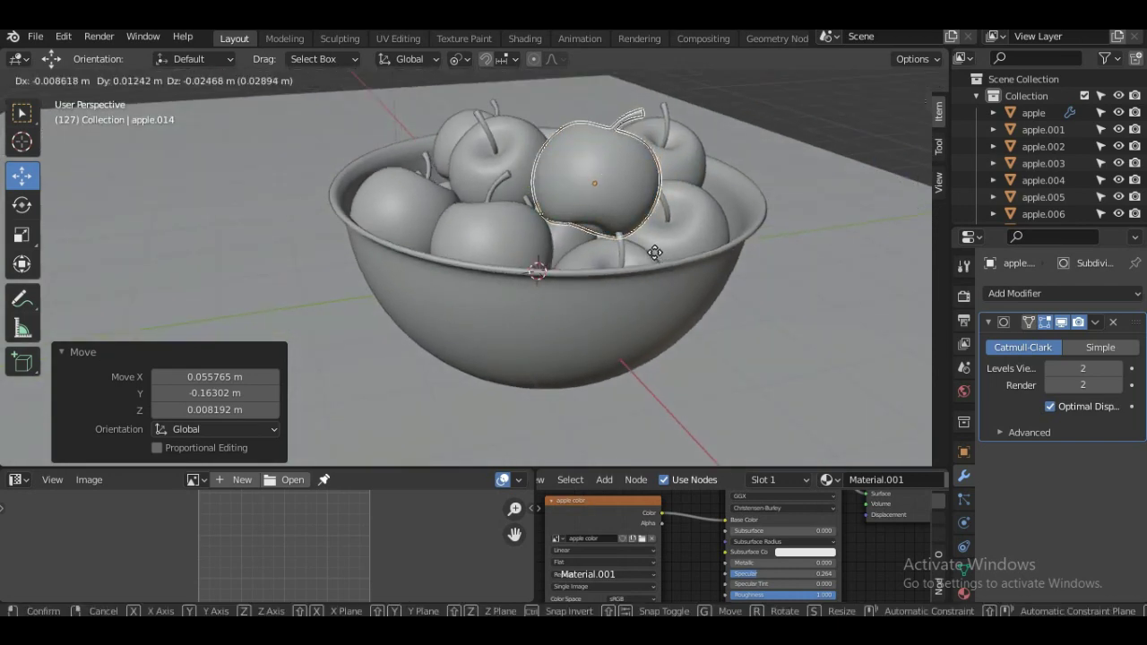
{"action": "left_click", "coordinate": [654, 252]}
{"action": "middle_click_drag", "start_coordinate": [688, 264], "coordinate": [610, 270]}
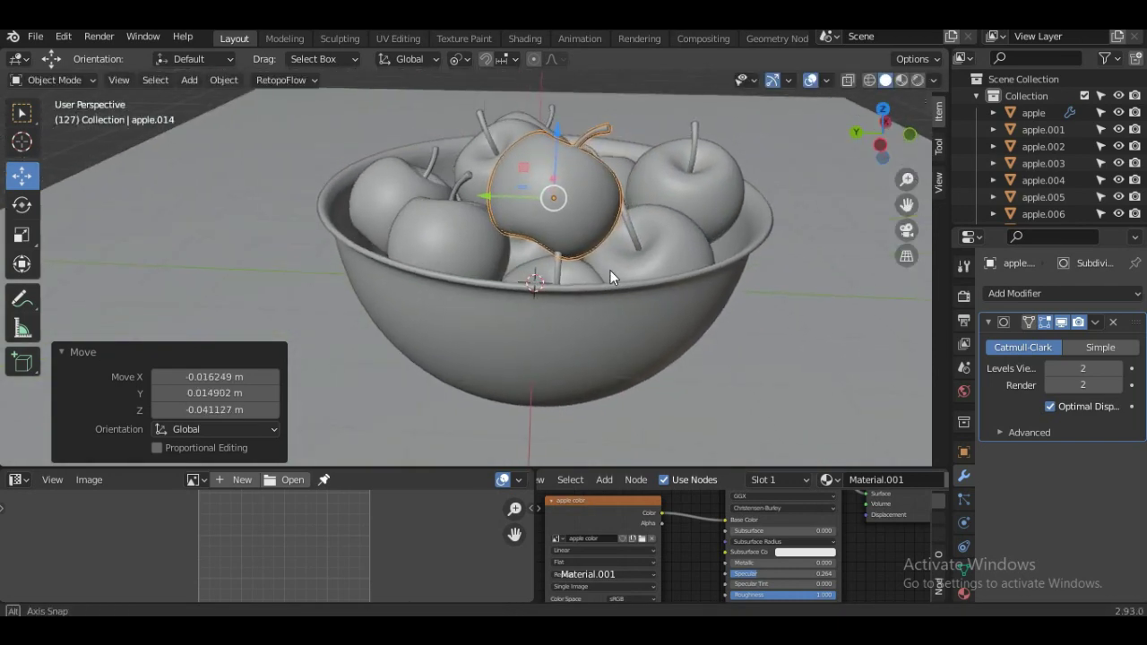
{"action": "left_click", "coordinate": [743, 356]}
{"action": "scroll", "coordinate": [743, 356], "scroll_direction": "down", "scroll_amount": 3}
{"action": "mouse_move", "coordinate": [743, 348]}
{"action": "middle_mouse_down"}
{"action": "mouse_move", "coordinate": [625, 336]}
{"action": "mouse_move", "coordinate": [584, 248]}
{"action": "middle_mouse_up"}
{"action": "left_click", "coordinate": [584, 249]}
{"action": "middle_click_drag", "start_coordinate": [656, 250], "coordinate": [664, 240]}
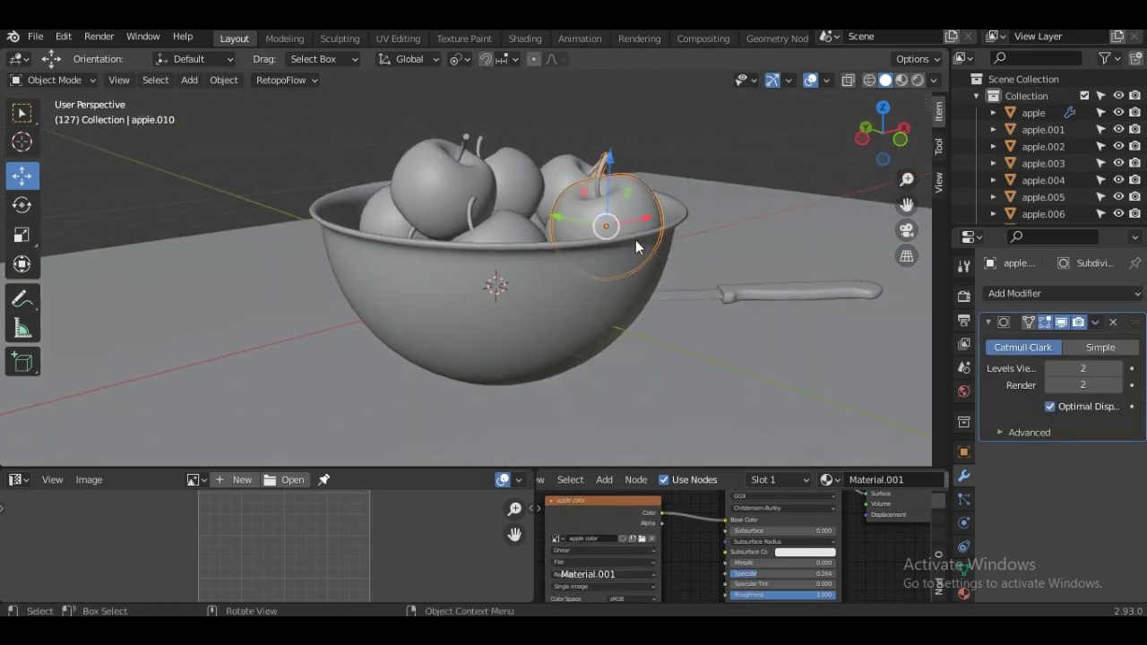
Duplicate the selected apple onto the pile and turn the copy 36.5°.
{"action": "key", "text": "shift+d"}
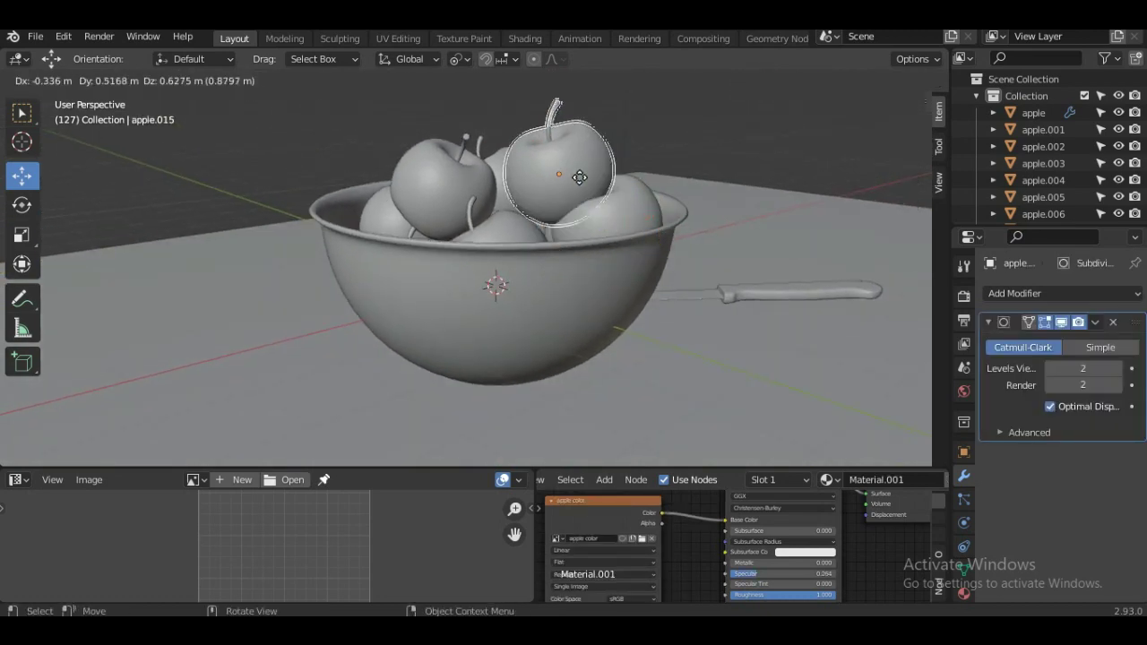
{"action": "left_click", "coordinate": [563, 169]}
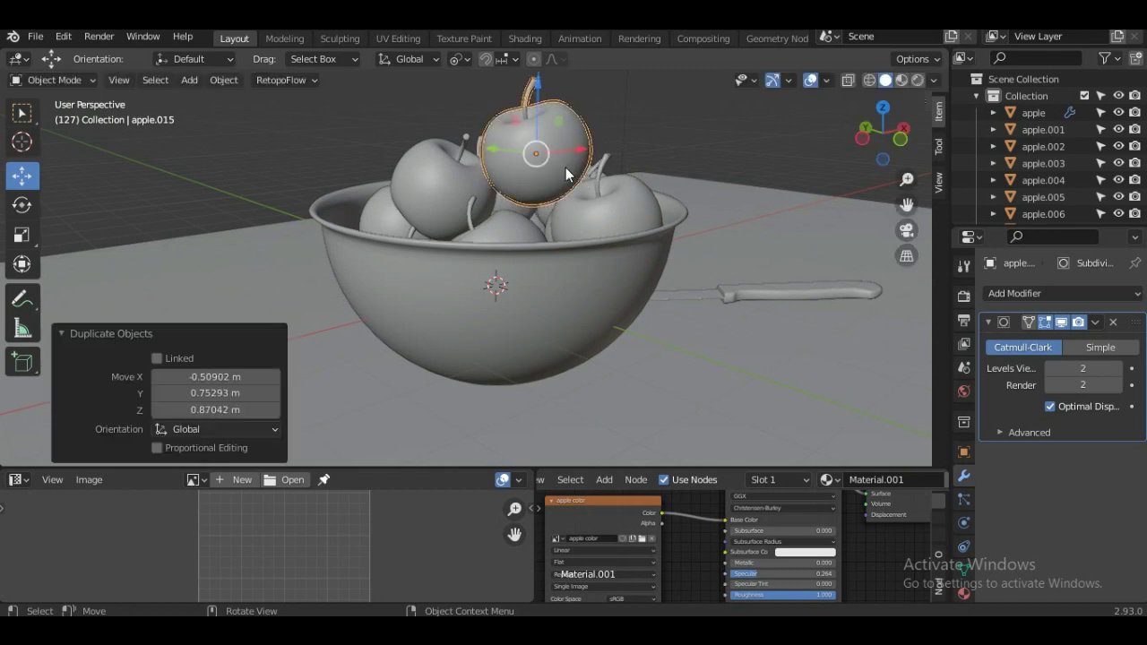
{"action": "key", "text": "r"}
{"action": "left_click", "coordinate": [568, 278]}
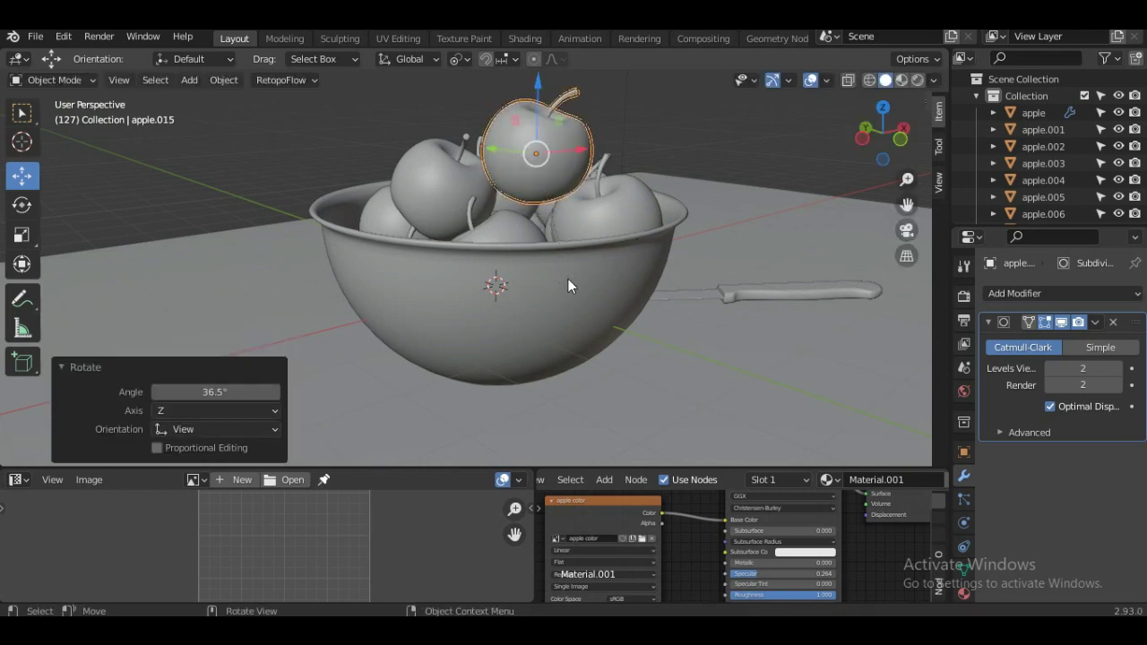
{"action": "mouse_move", "coordinate": [581, 247]}
{"action": "middle_mouse_down"}
{"action": "mouse_move", "coordinate": [484, 275]}
{"action": "mouse_move", "coordinate": [509, 259]}
{"action": "mouse_move", "coordinate": [531, 289]}
{"action": "middle_mouse_up"}
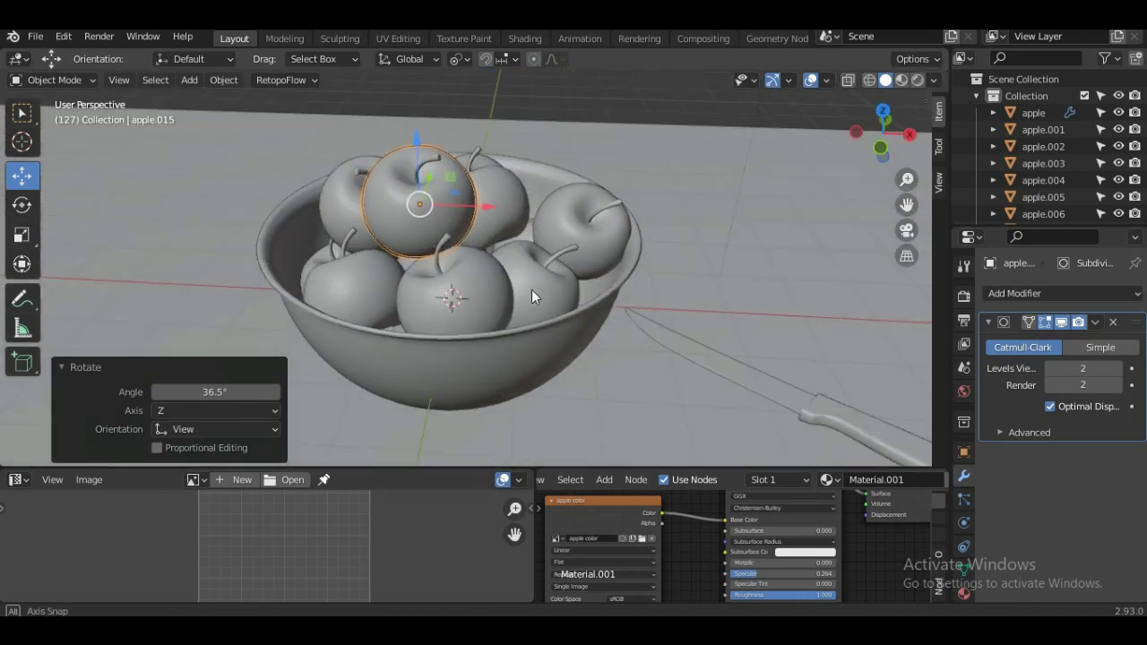
{"action": "left_click", "coordinate": [741, 282]}
{"action": "mouse_move", "coordinate": [654, 299]}
{"action": "middle_mouse_down"}
{"action": "mouse_move", "coordinate": [606, 295]}
{"action": "mouse_move", "coordinate": [627, 286]}
{"action": "middle_mouse_up"}
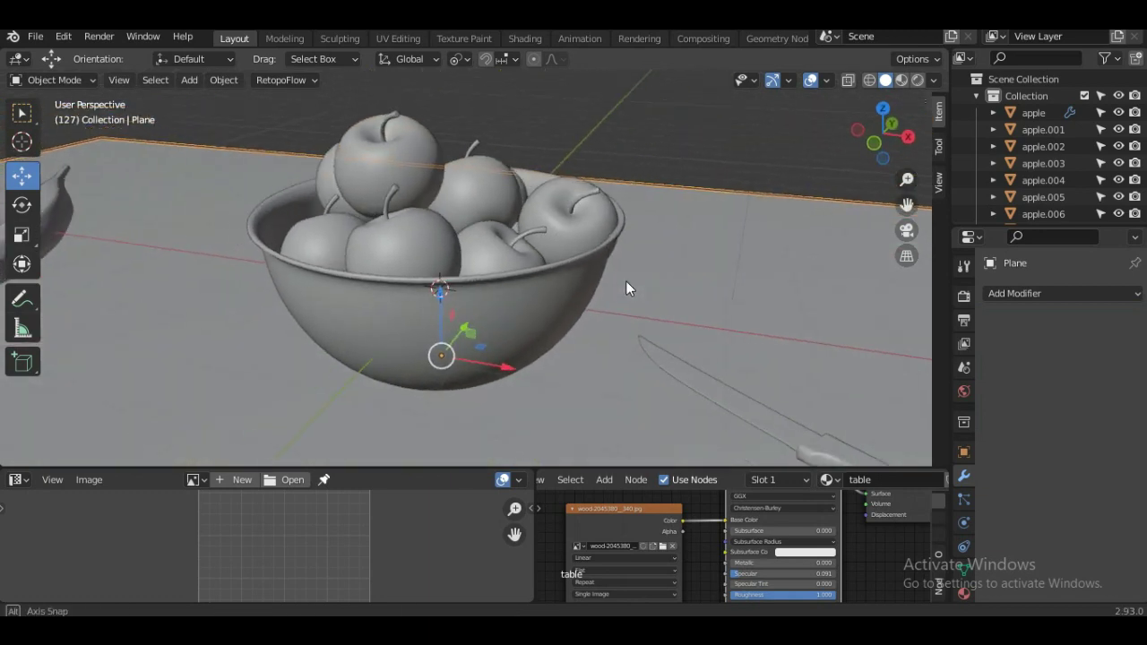
Duplicate the left apple, place the copy on top of the pile, and nudge it.
{"action": "left_click", "coordinate": [324, 233]}
{"action": "key", "text": "shift+d"}
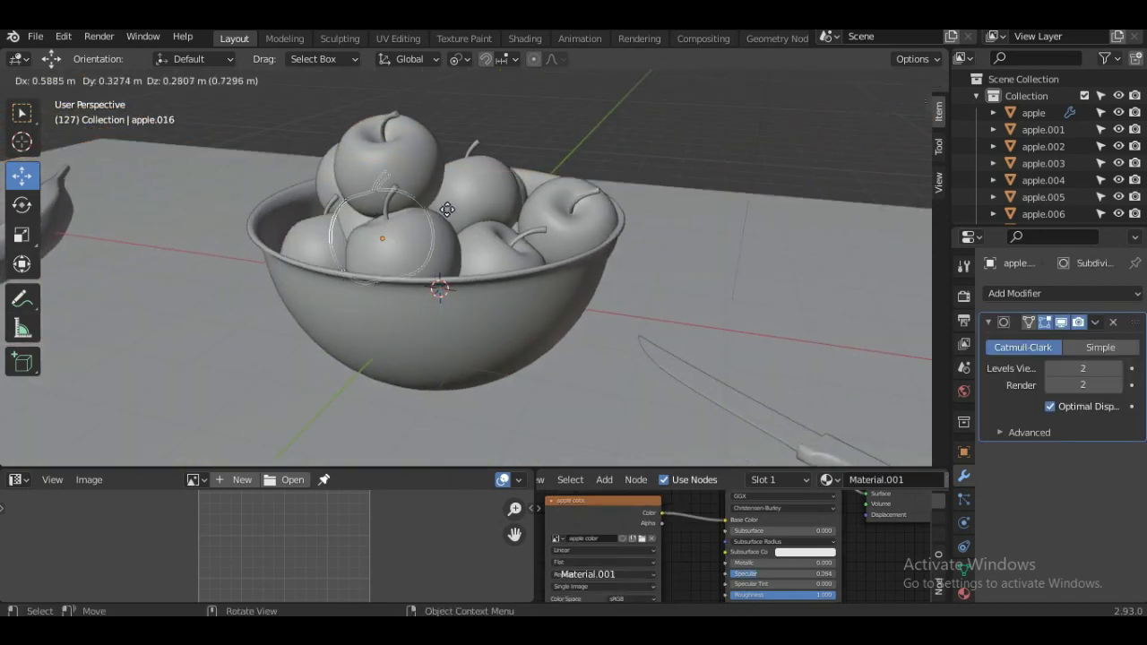
{"action": "left_click", "coordinate": [496, 168]}
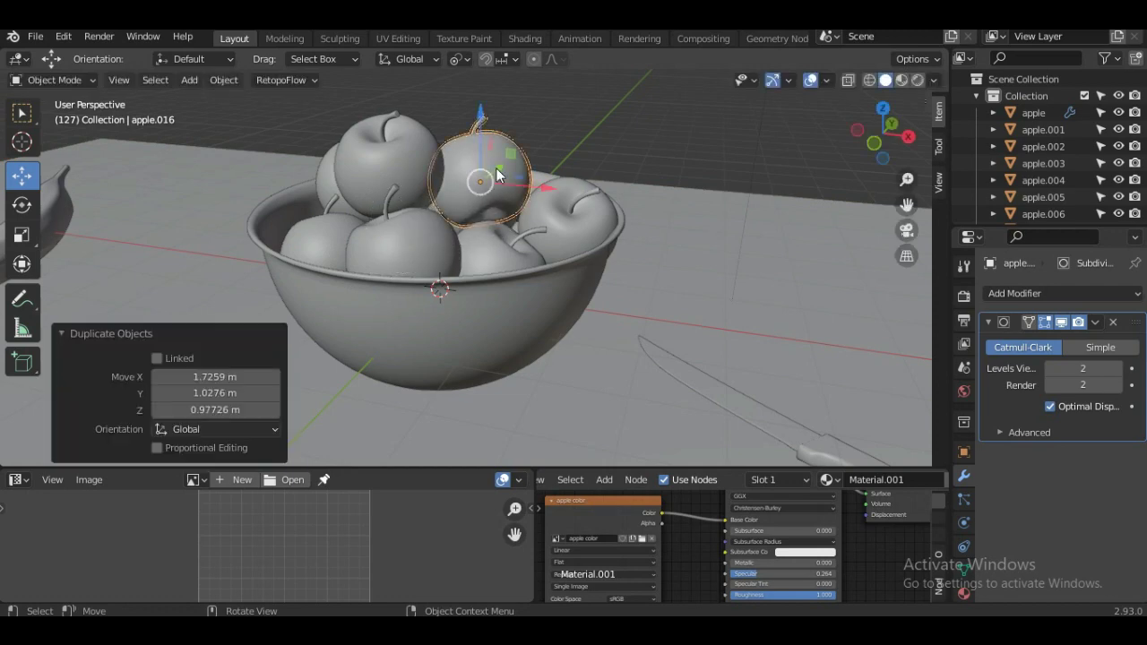
{"action": "mouse_move", "coordinate": [512, 241]}
{"action": "middle_mouse_down"}
{"action": "mouse_move", "coordinate": [563, 250]}
{"action": "mouse_move", "coordinate": [529, 268]}
{"action": "mouse_move", "coordinate": [511, 310]}
{"action": "mouse_move", "coordinate": [544, 268]}
{"action": "middle_mouse_up"}
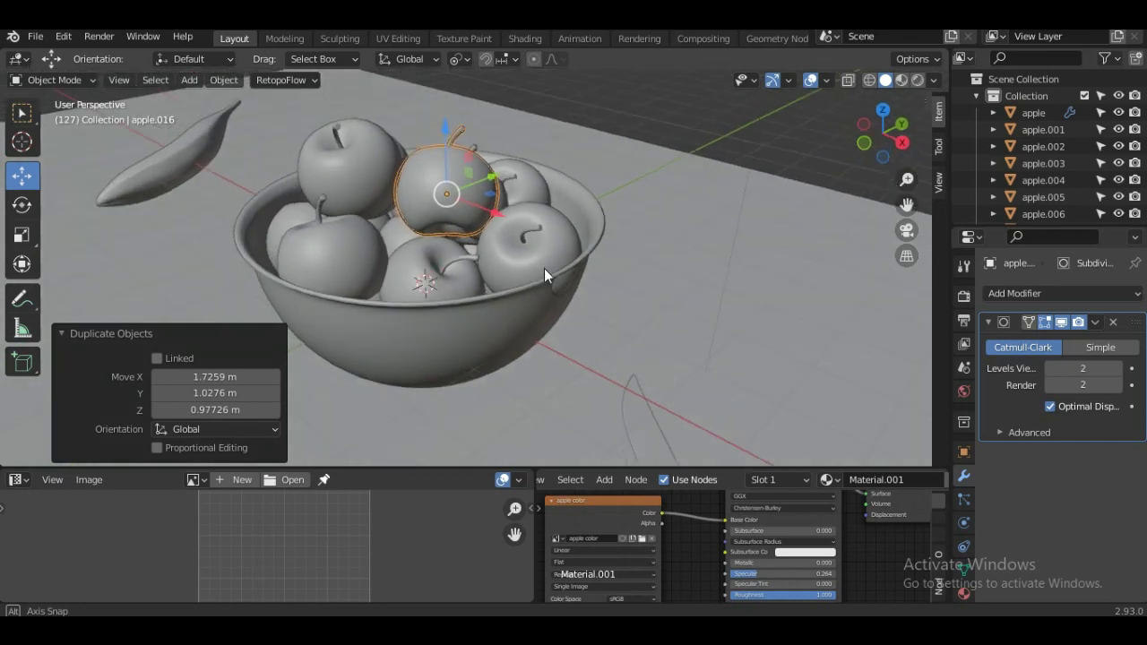
{"action": "scroll", "coordinate": [544, 268], "scroll_direction": "up", "scroll_amount": 2}
{"action": "scroll", "coordinate": [549, 269], "scroll_direction": "up", "scroll_amount": 2}
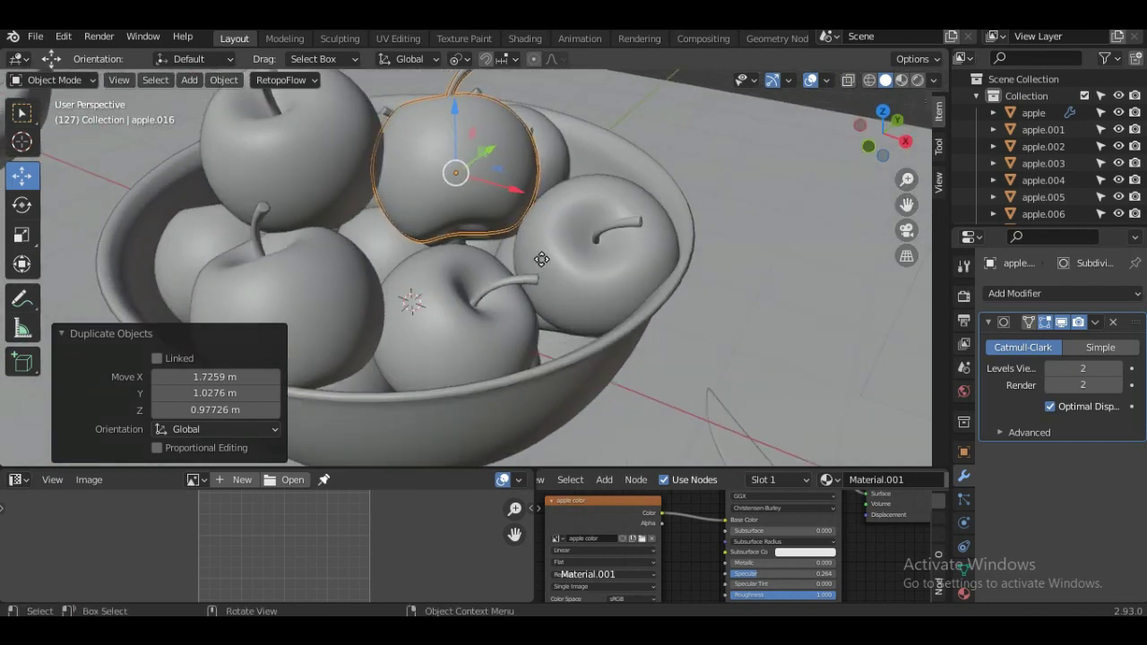
{"action": "key", "text": "g"}
{"action": "left_click", "coordinate": [542, 267]}
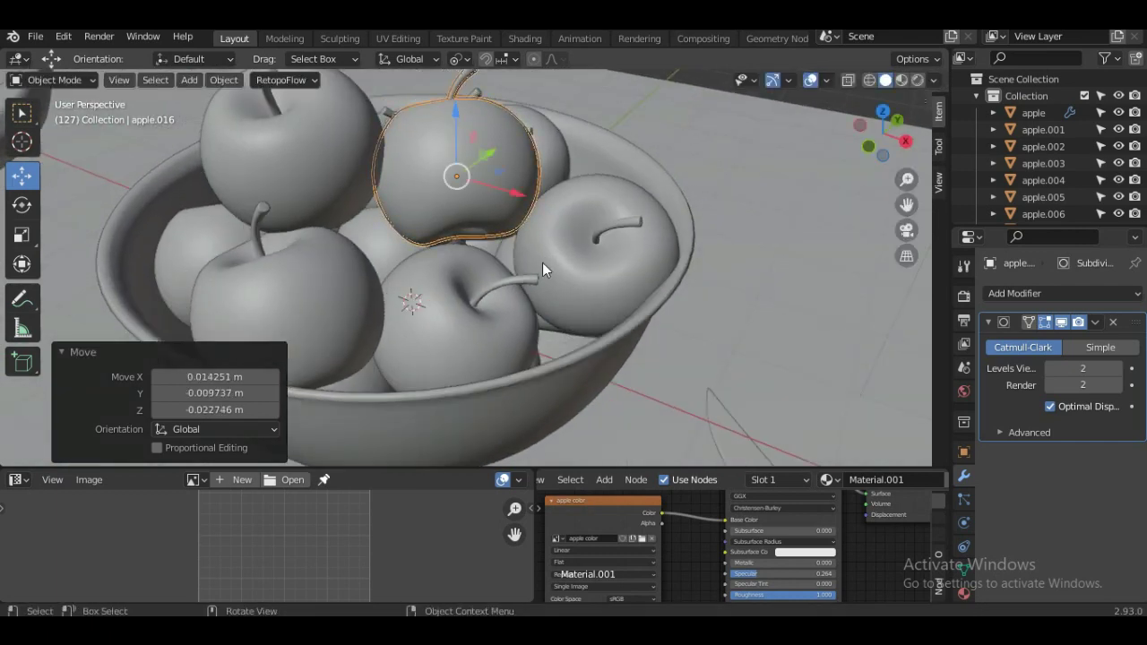
Shrink the new apple to 0.958, then to 0.935, settling it atop the heap.
{"action": "key", "text": "s"}
{"action": "left_click", "coordinate": [583, 298]}
{"action": "key", "text": "g"}
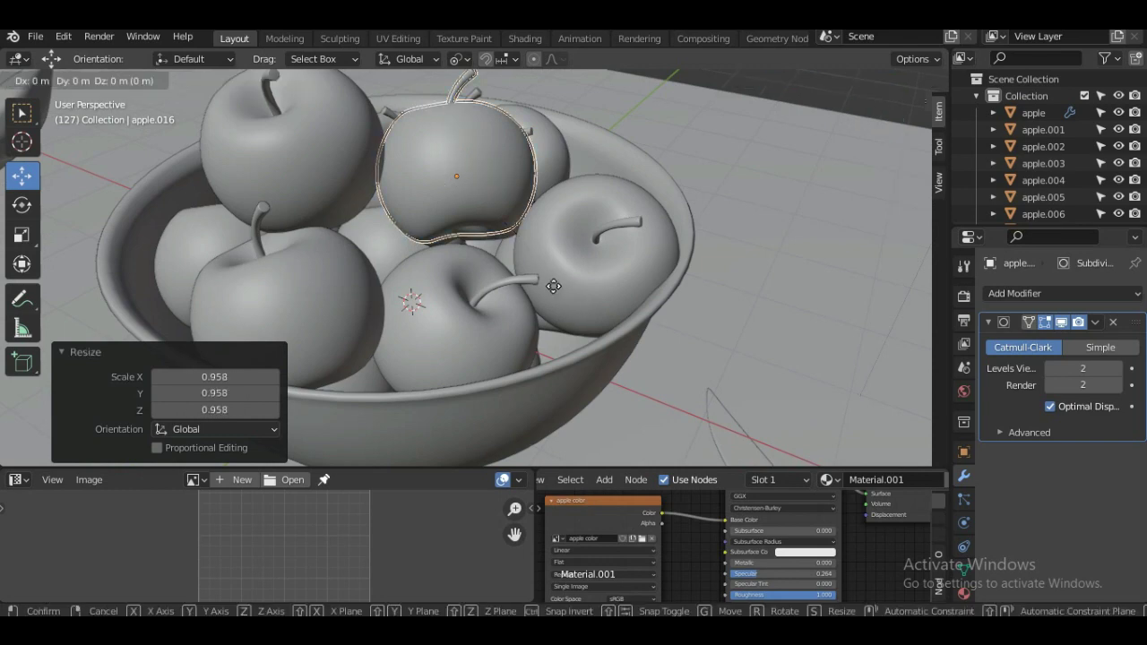
{"action": "left_click", "coordinate": [554, 288]}
{"action": "mouse_move", "coordinate": [554, 290]}
{"action": "middle_mouse_down"}
{"action": "mouse_move", "coordinate": [595, 267]}
{"action": "mouse_move", "coordinate": [647, 281]}
{"action": "mouse_move", "coordinate": [633, 262]}
{"action": "mouse_move", "coordinate": [572, 266]}
{"action": "mouse_move", "coordinate": [551, 304]}
{"action": "mouse_move", "coordinate": [522, 300]}
{"action": "mouse_move", "coordinate": [539, 311]}
{"action": "middle_mouse_up"}
{"action": "key", "text": "s"}
{"action": "left_click", "coordinate": [541, 321]}
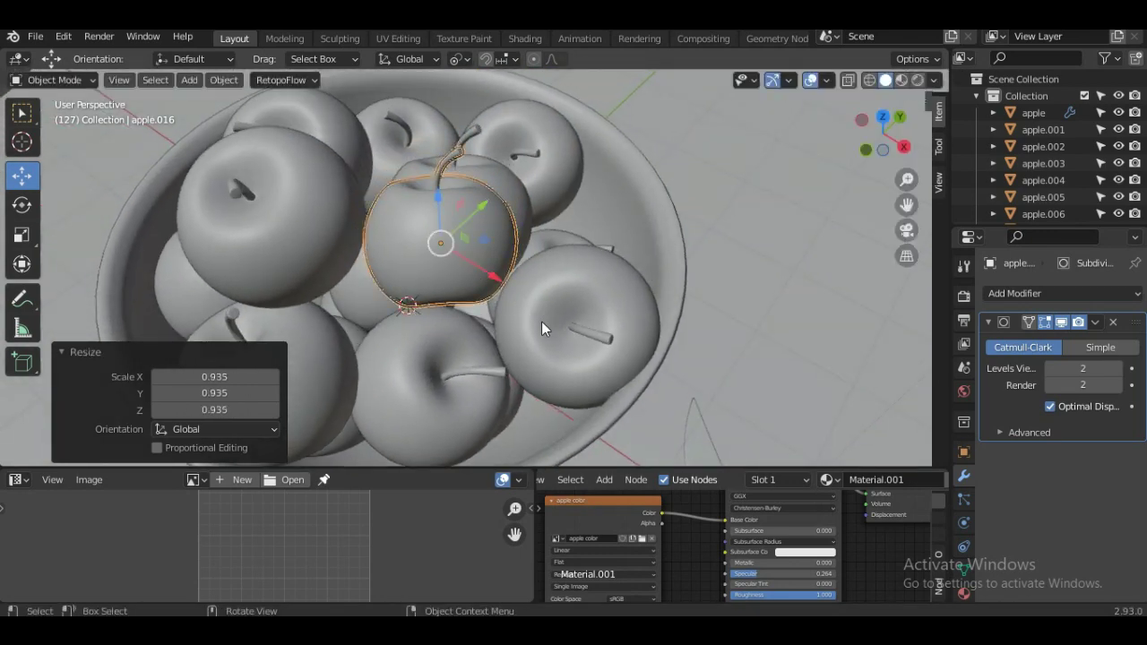
{"action": "key", "text": "g"}
{"action": "left_click", "coordinate": [522, 313]}
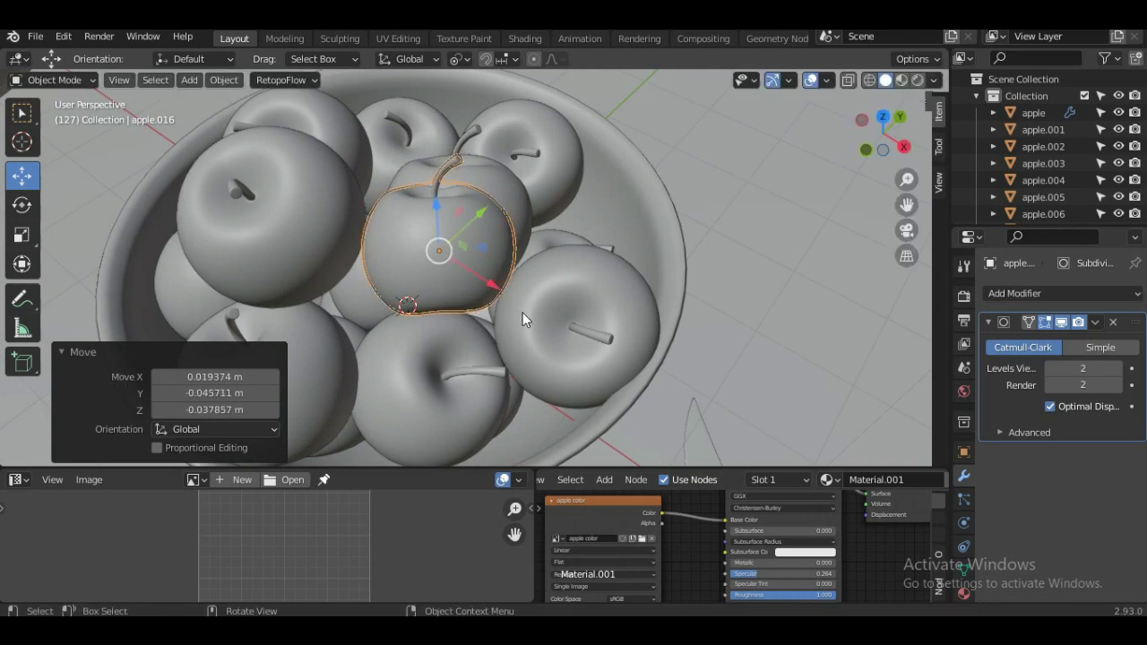
{"action": "mouse_move", "coordinate": [529, 293]}
{"action": "middle_mouse_down"}
{"action": "mouse_move", "coordinate": [554, 244]}
{"action": "mouse_move", "coordinate": [779, 275]}
{"action": "mouse_move", "coordinate": [517, 224]}
{"action": "mouse_move", "coordinate": [600, 187]}
{"action": "middle_mouse_up"}
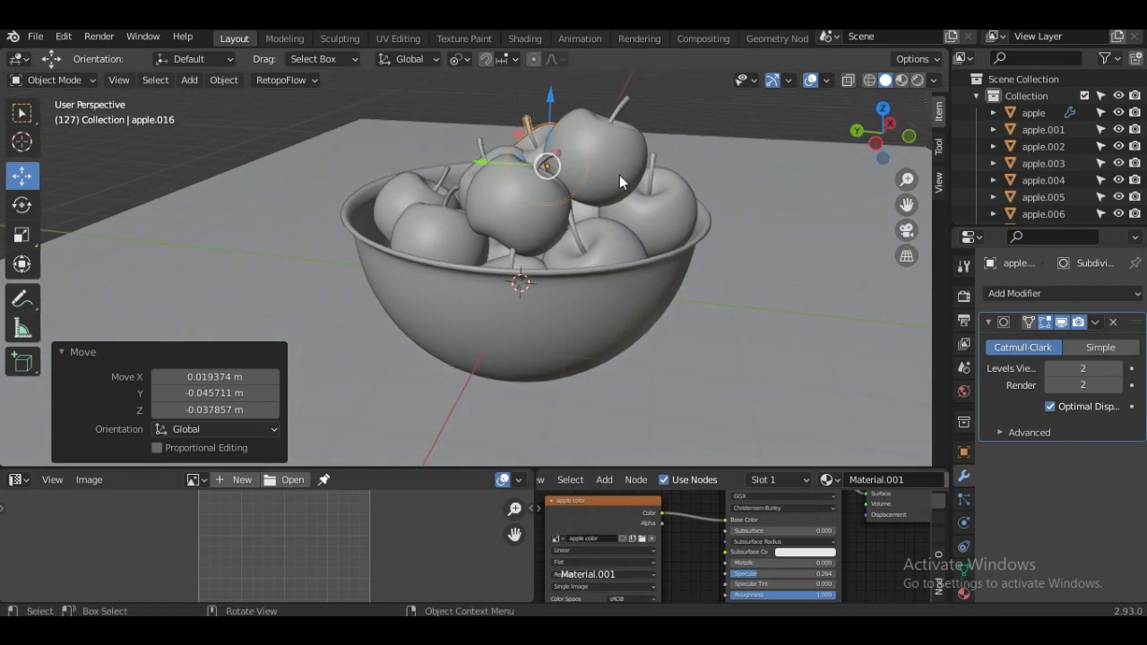
{"action": "left_click", "coordinate": [619, 177]}
Duplicate the top apple and shrink the copy to 0.591.
{"action": "key", "text": "shift+d"}
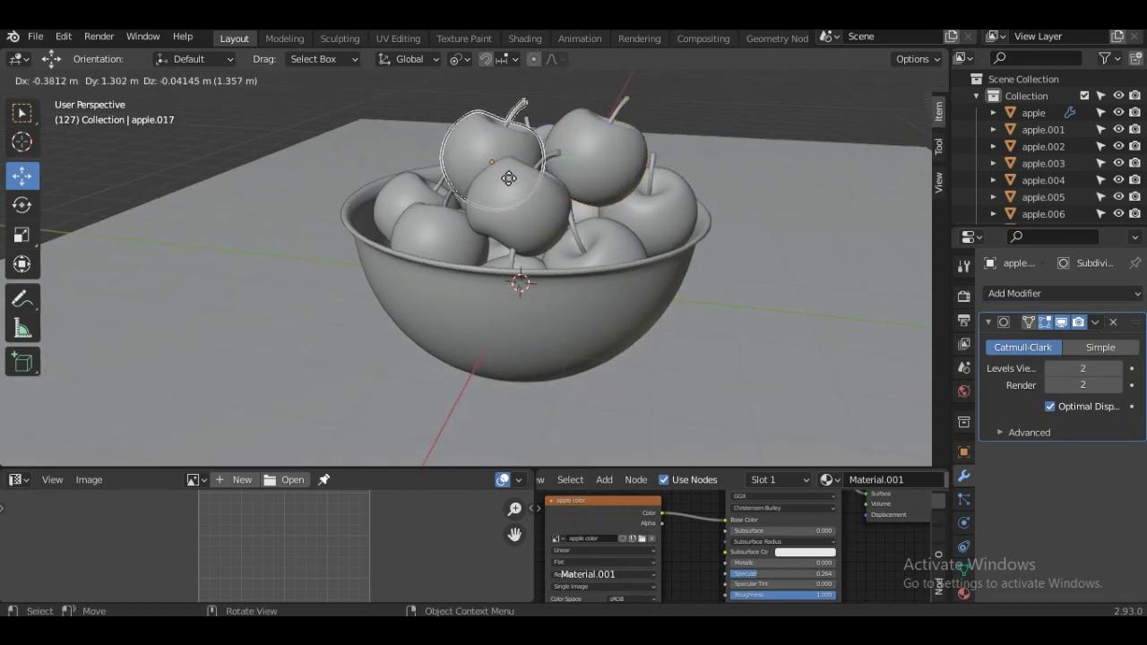
{"action": "left_click", "coordinate": [505, 178]}
{"action": "mouse_move", "coordinate": [608, 190]}
{"action": "middle_mouse_down"}
{"action": "mouse_move", "coordinate": [671, 191]}
{"action": "mouse_move", "coordinate": [611, 228]}
{"action": "mouse_move", "coordinate": [669, 227]}
{"action": "middle_mouse_up"}
{"action": "scroll", "coordinate": [598, 193], "scroll_direction": "up", "scroll_amount": 3}
{"action": "scroll", "coordinate": [611, 193], "scroll_direction": "down", "scroll_amount": 1}
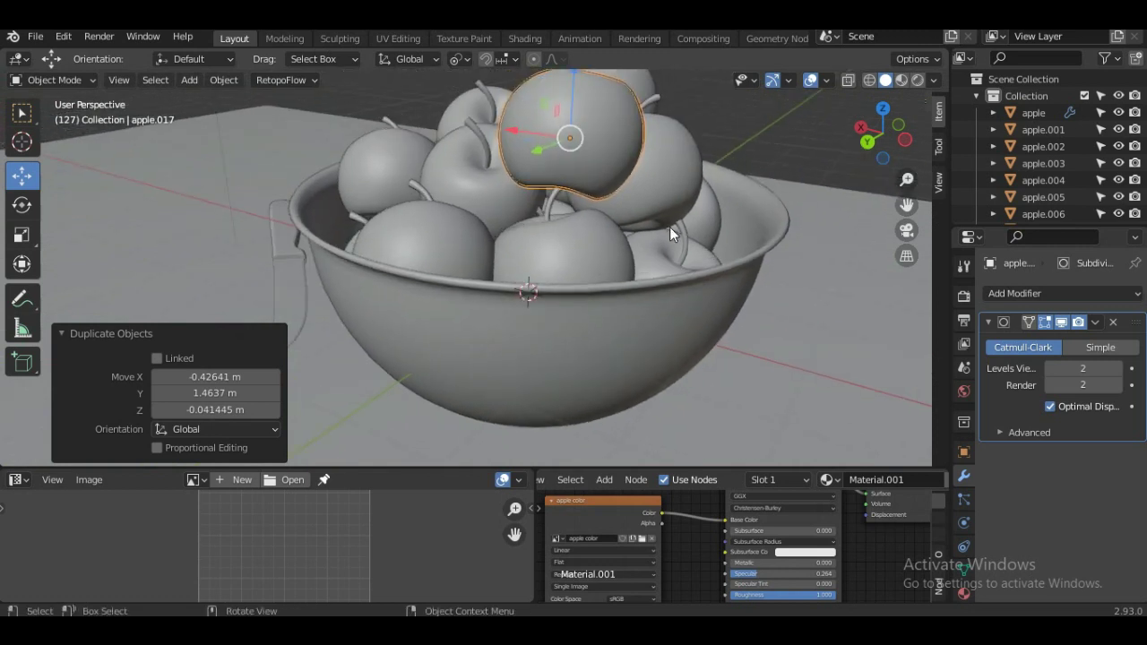
{"action": "key", "text": "s"}
{"action": "left_click", "coordinate": [626, 205]}
Move the small apple down into the gaps of the pile.
{"action": "key", "text": "g"}
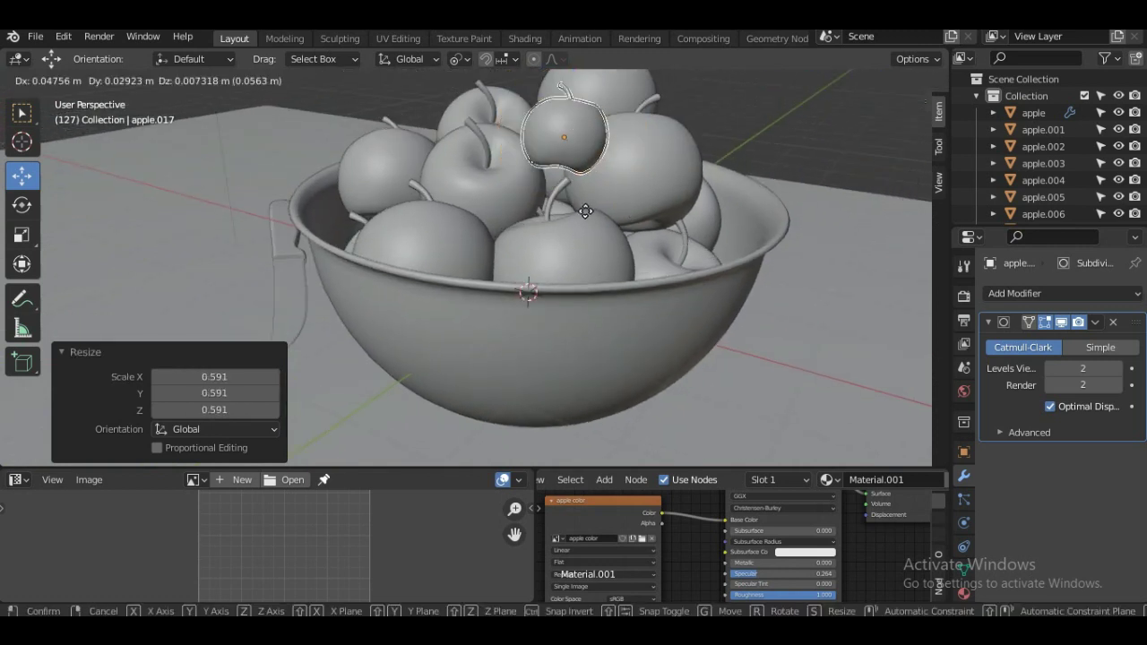
{"action": "left_click", "coordinate": [557, 261]}
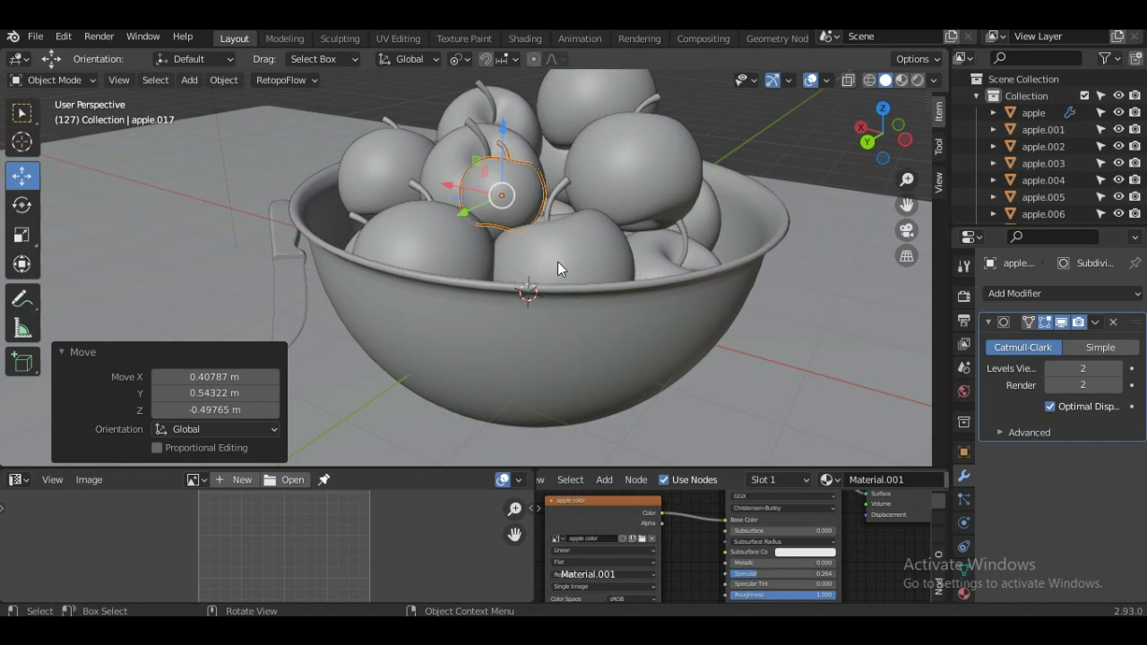
{"action": "key", "text": "g"}
{"action": "left_click", "coordinate": [553, 254]}
{"action": "mouse_move", "coordinate": [553, 255]}
{"action": "middle_mouse_down"}
{"action": "mouse_move", "coordinate": [743, 254]}
{"action": "mouse_move", "coordinate": [587, 223]}
{"action": "mouse_move", "coordinate": [638, 220]}
{"action": "middle_mouse_up"}
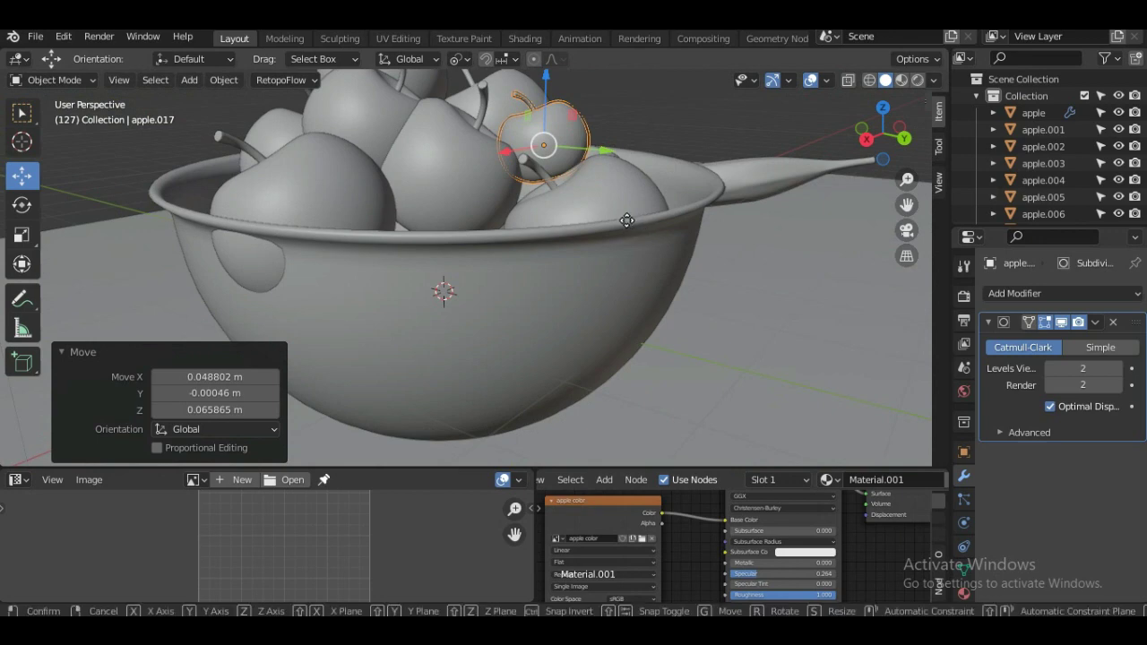
{"action": "key", "text": "g"}
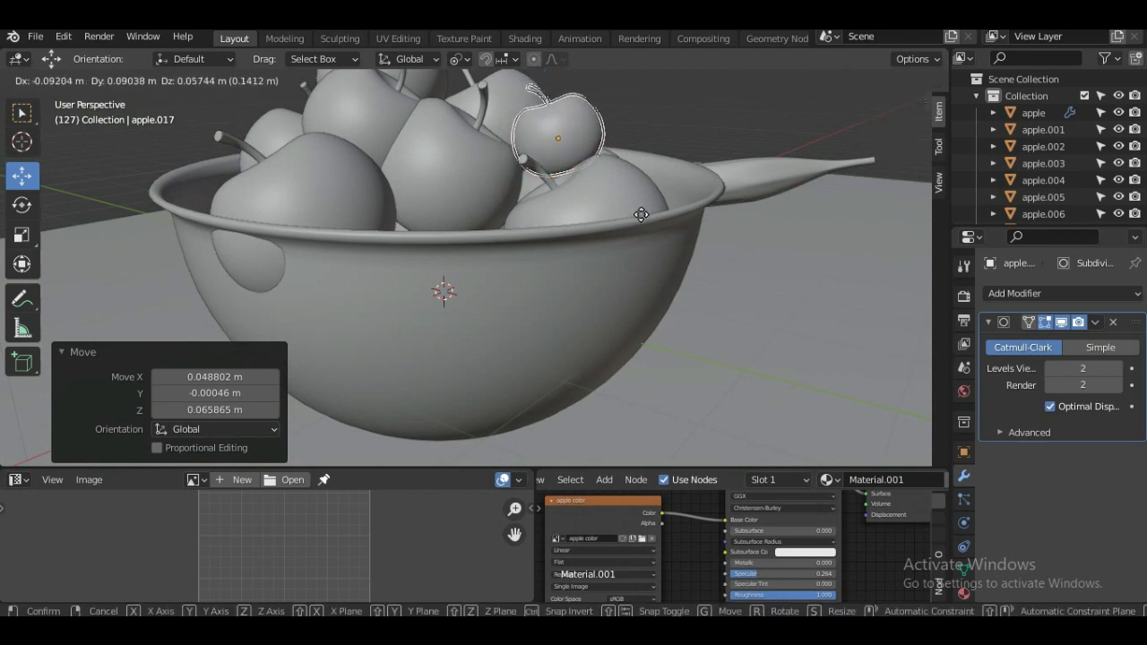
{"action": "left_click", "coordinate": [641, 212]}
{"action": "mouse_move", "coordinate": [641, 214]}
{"action": "middle_mouse_down"}
{"action": "mouse_move", "coordinate": [537, 247]}
{"action": "mouse_move", "coordinate": [473, 224]}
{"action": "mouse_move", "coordinate": [470, 209]}
{"action": "mouse_move", "coordinate": [473, 223]}
{"action": "mouse_move", "coordinate": [463, 222]}
{"action": "middle_mouse_up"}
Turn the small apple 6.63° and duplicate it once more.
{"action": "key", "text": "r"}
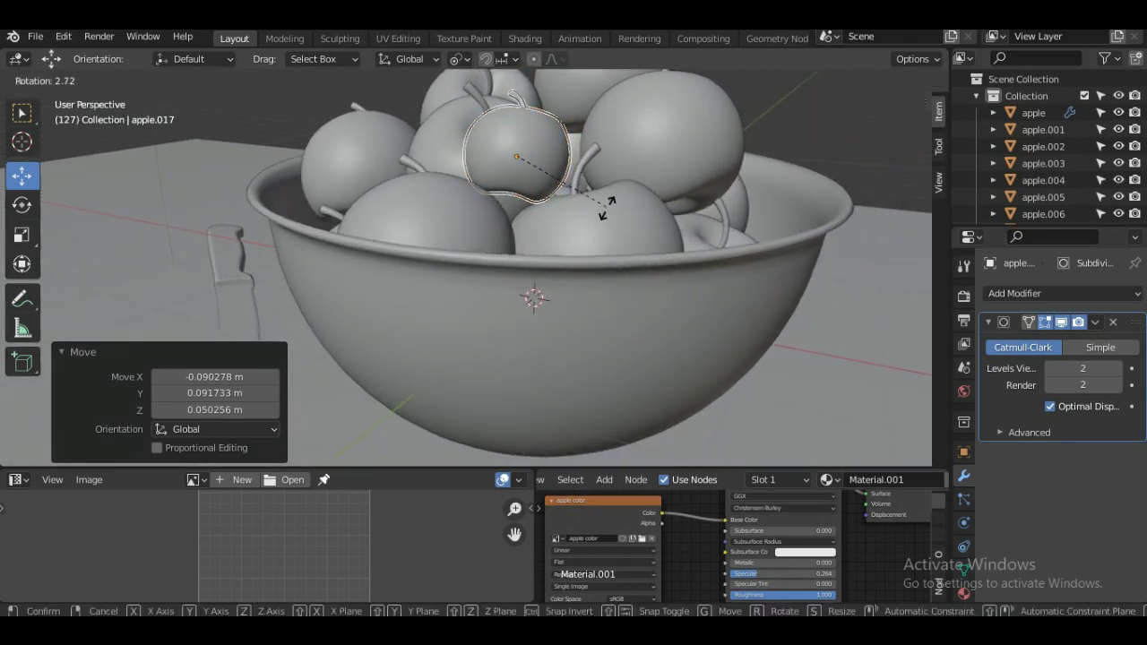
{"action": "left_click", "coordinate": [606, 215]}
{"action": "mouse_move", "coordinate": [606, 215]}
{"action": "middle_mouse_down"}
{"action": "mouse_move", "coordinate": [562, 224]}
{"action": "mouse_move", "coordinate": [619, 242]}
{"action": "mouse_move", "coordinate": [576, 238]}
{"action": "mouse_move", "coordinate": [606, 240]}
{"action": "middle_mouse_up"}
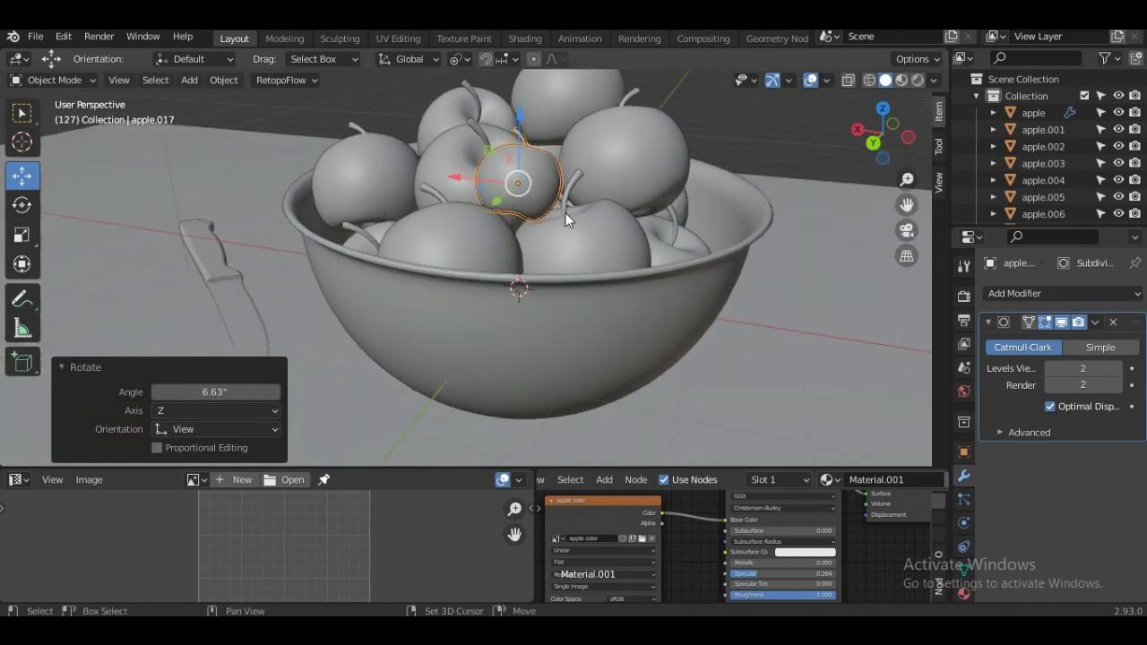
{"action": "key", "text": "shift+d"}
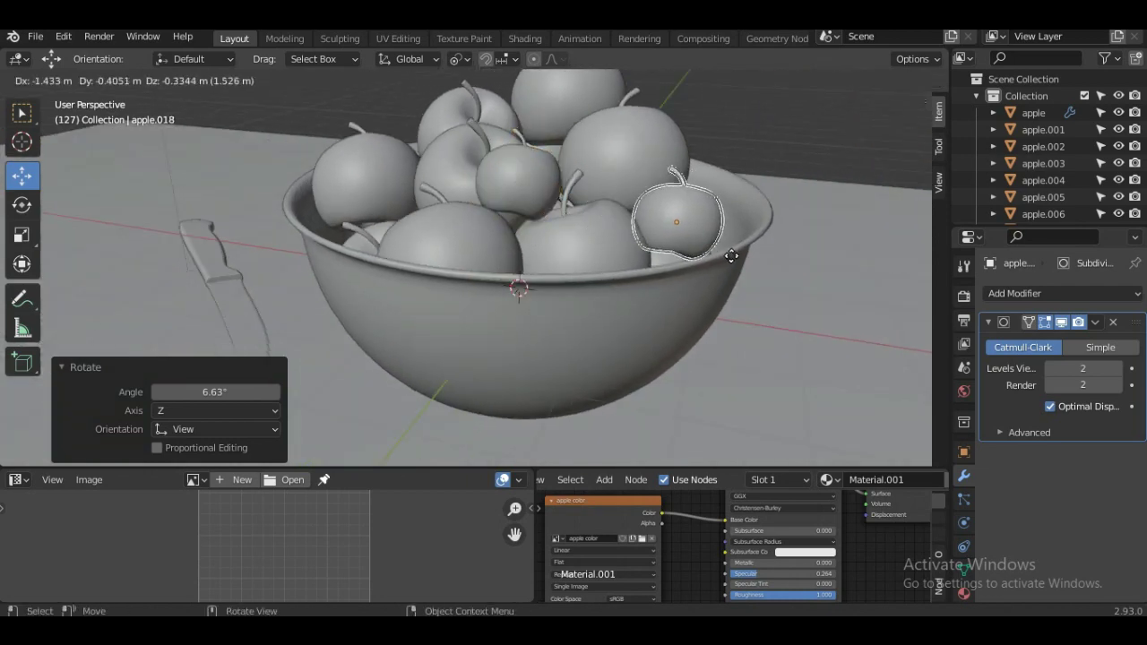
Drop the apple copy into the bowl, enlarge it, and reposition it.
{"action": "left_click", "coordinate": [733, 257]}
{"action": "mouse_move", "coordinate": [733, 257]}
{"action": "middle_mouse_down"}
{"action": "mouse_move", "coordinate": [598, 269]}
{"action": "mouse_move", "coordinate": [520, 258]}
{"action": "mouse_move", "coordinate": [500, 239]}
{"action": "mouse_move", "coordinate": [462, 248]}
{"action": "mouse_move", "coordinate": [426, 278]}
{"action": "mouse_move", "coordinate": [379, 263]}
{"action": "mouse_move", "coordinate": [451, 295]}
{"action": "mouse_move", "coordinate": [491, 351]}
{"action": "mouse_move", "coordinate": [546, 371]}
{"action": "mouse_move", "coordinate": [556, 389]}
{"action": "mouse_move", "coordinate": [558, 372]}
{"action": "mouse_move", "coordinate": [576, 374]}
{"action": "middle_mouse_up"}
{"action": "key", "text": "s"}
{"action": "left_click", "coordinate": [442, 278]}
{"action": "key", "text": "g"}
{"action": "left_click", "coordinate": [391, 279]}
{"action": "key", "text": "Right"}
Resize the apple twice, making it smaller, and move it into place.
{"action": "key", "text": "s"}
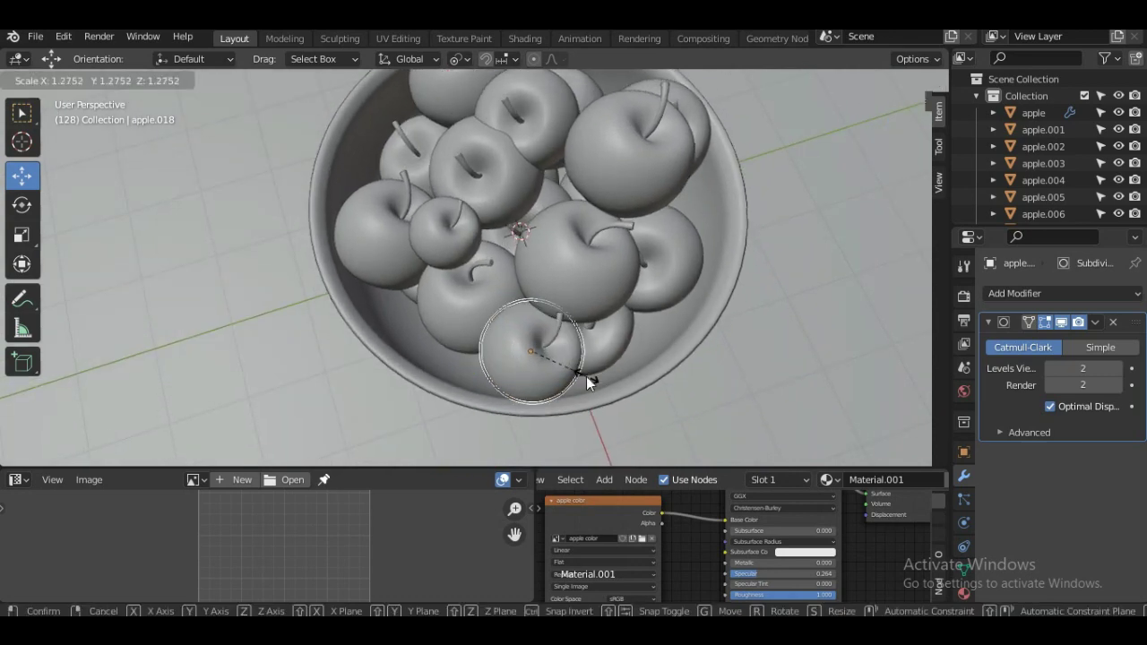
{"action": "left_click", "coordinate": [587, 376]}
{"action": "mouse_move", "coordinate": [623, 339]}
{"action": "middle_mouse_down"}
{"action": "mouse_move", "coordinate": [720, 278]}
{"action": "mouse_move", "coordinate": [615, 310]}
{"action": "mouse_move", "coordinate": [623, 304]}
{"action": "middle_mouse_up"}
{"action": "key", "text": "s"}
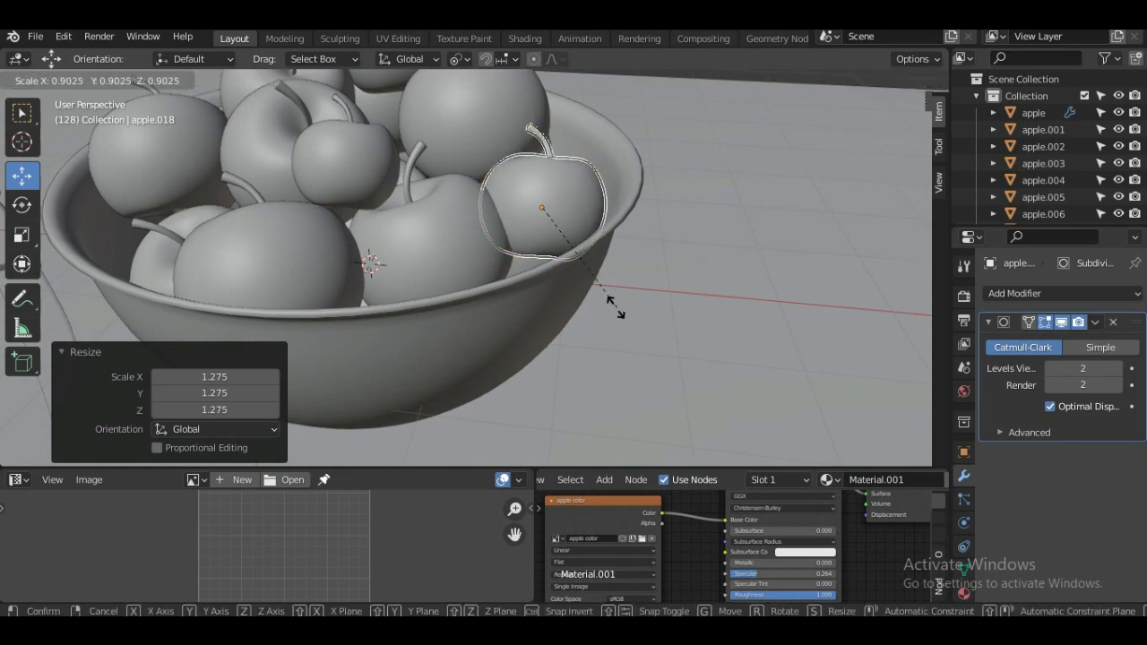
{"action": "left_click", "coordinate": [613, 304]}
{"action": "key", "text": "g"}
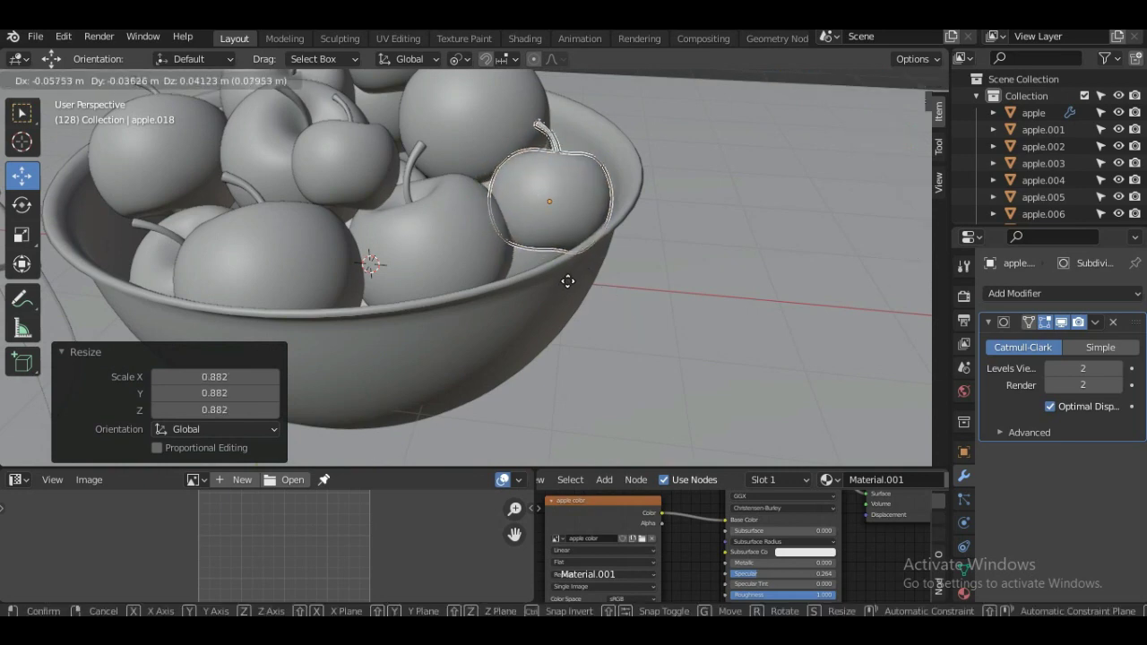
{"action": "left_click", "coordinate": [567, 282]}
{"action": "mouse_move", "coordinate": [567, 280]}
{"action": "middle_mouse_down"}
{"action": "mouse_move", "coordinate": [554, 330]}
{"action": "mouse_move", "coordinate": [560, 376]}
{"action": "mouse_move", "coordinate": [606, 369]}
{"action": "middle_mouse_up"}
Shrink the apple to 0.884 scale and adjust its position.
{"action": "key", "text": "s"}
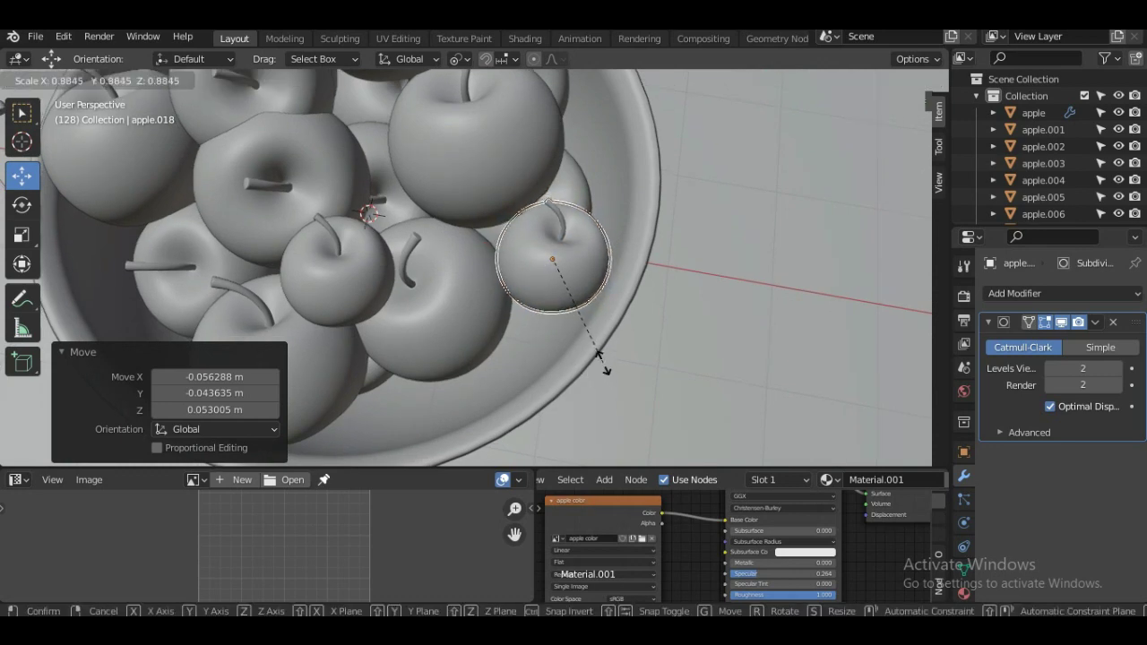
{"action": "left_click", "coordinate": [603, 365]}
{"action": "key", "text": "g"}
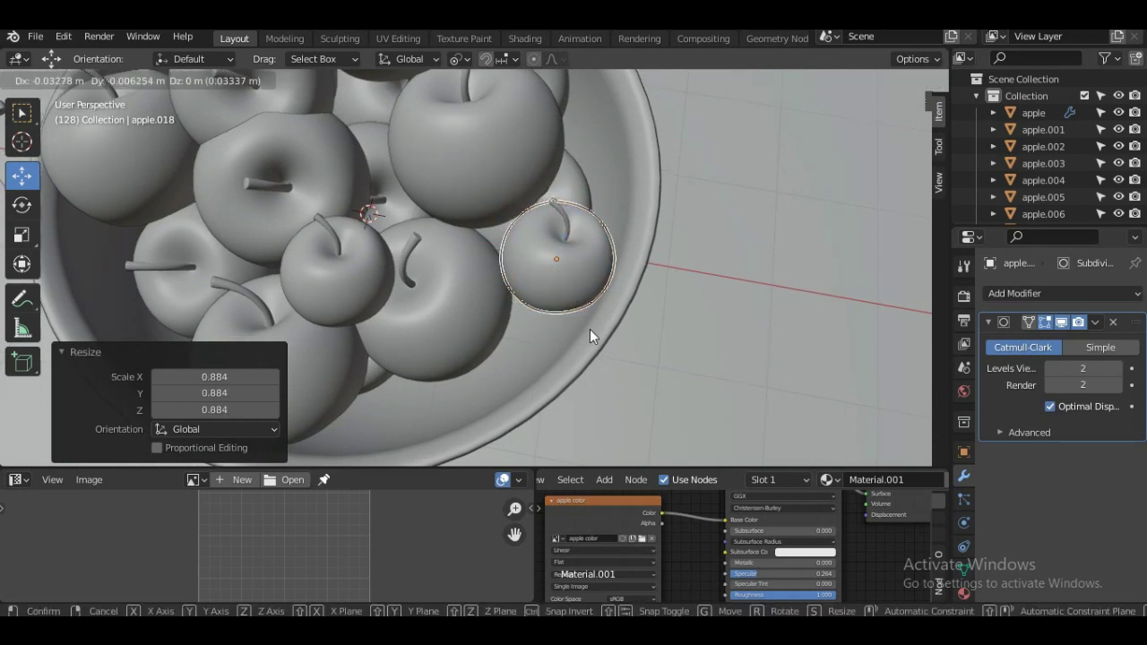
{"action": "left_click", "coordinate": [592, 329]}
{"action": "mouse_move", "coordinate": [593, 330]}
{"action": "middle_mouse_down"}
{"action": "mouse_move", "coordinate": [613, 243]}
{"action": "mouse_move", "coordinate": [498, 286]}
{"action": "middle_mouse_up"}
{"action": "scroll", "coordinate": [614, 234], "scroll_direction": "down", "scroll_amount": 3}
{"action": "mouse_move", "coordinate": [425, 234]}
{"action": "middle_mouse_down"}
{"action": "mouse_move", "coordinate": [601, 202]}
{"action": "mouse_move", "coordinate": [305, 297]}
{"action": "mouse_move", "coordinate": [205, 360]}
{"action": "mouse_move", "coordinate": [318, 276]}
{"action": "mouse_move", "coordinate": [284, 270]}
{"action": "middle_mouse_up"}
Nudge the apple at the bowl's left rim and shrink it to 0.964.
{"action": "left_click", "coordinate": [328, 265]}
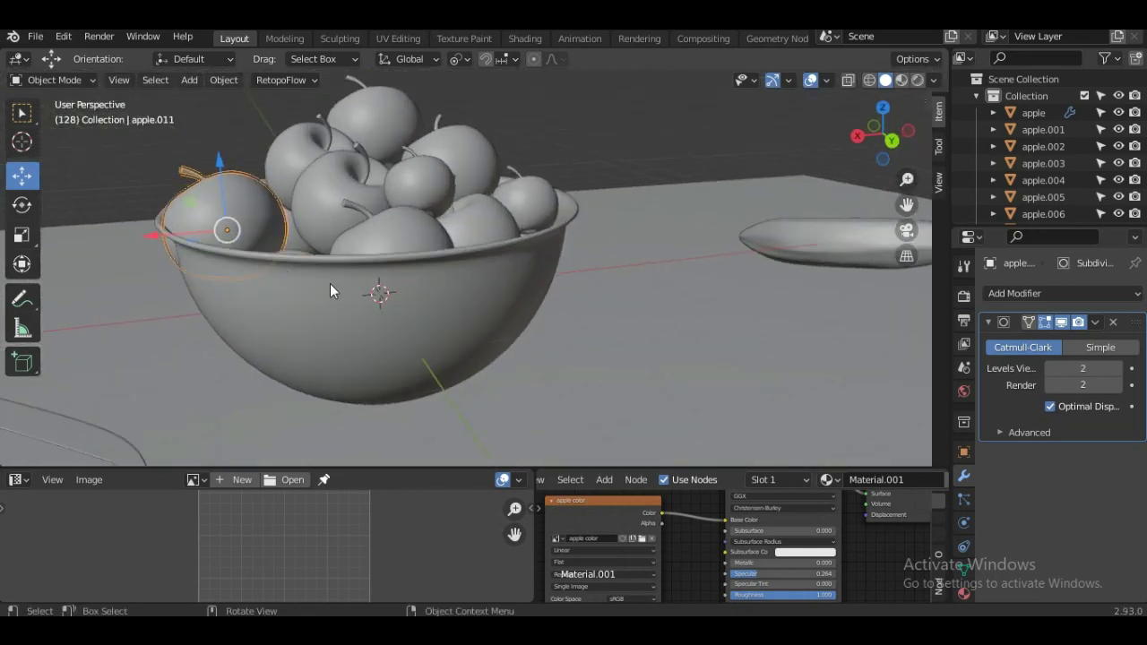
{"action": "key", "text": "g"}
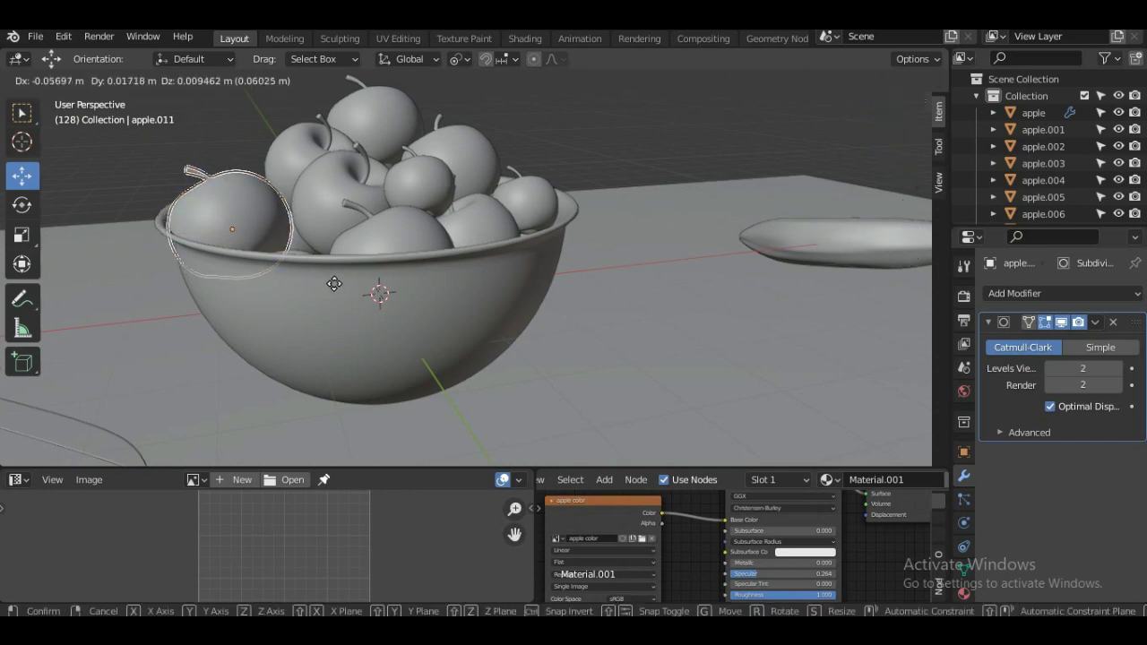
{"action": "left_click", "coordinate": [334, 283]}
{"action": "mouse_move", "coordinate": [334, 283]}
{"action": "middle_mouse_down"}
{"action": "mouse_move", "coordinate": [304, 333]}
{"action": "mouse_move", "coordinate": [306, 375]}
{"action": "mouse_move", "coordinate": [319, 387]}
{"action": "mouse_move", "coordinate": [409, 309]}
{"action": "mouse_move", "coordinate": [470, 284]}
{"action": "mouse_move", "coordinate": [468, 300]}
{"action": "middle_mouse_up"}
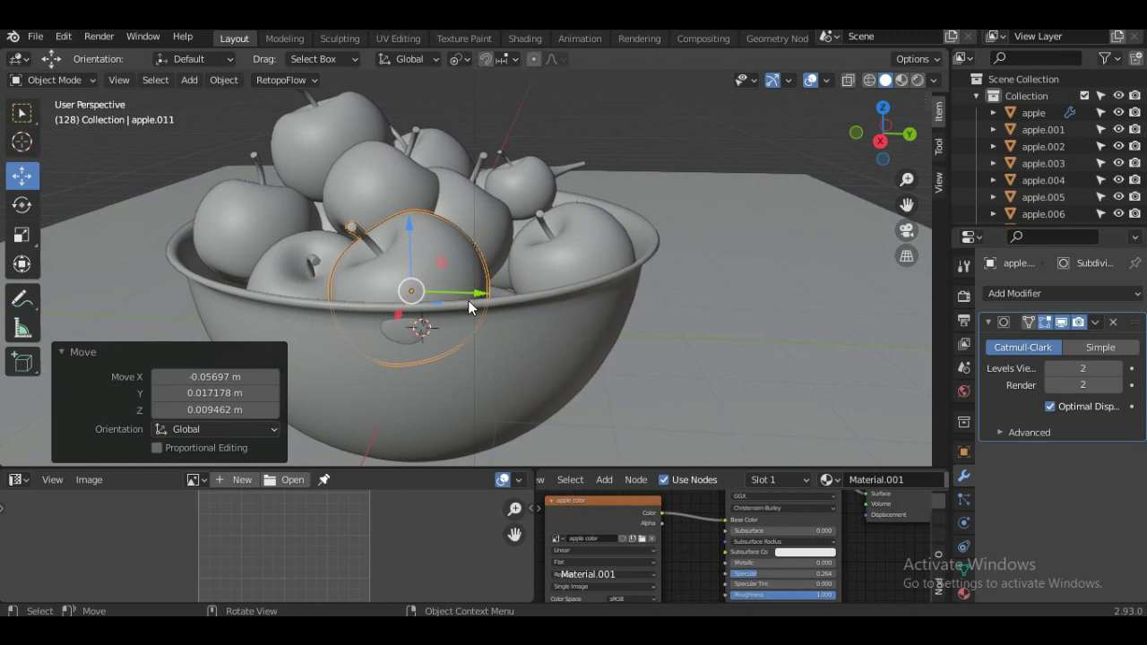
{"action": "key", "text": "s"}
{"action": "left_click", "coordinate": [509, 376]}
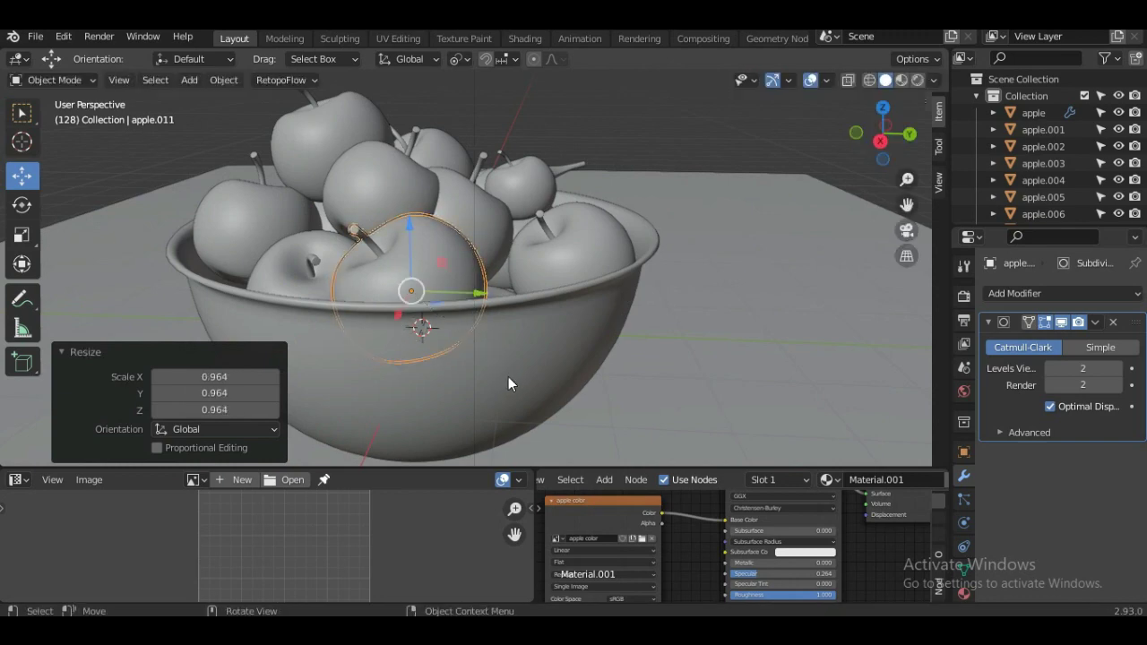
Save the scene as "Apple Scene.blend".
{"action": "middle_click_drag", "start_coordinate": [508, 376], "coordinate": [312, 383]}
{"action": "mouse_move", "coordinate": [381, 363]}
{"action": "middle_mouse_down"}
{"action": "mouse_move", "coordinate": [631, 333]}
{"action": "mouse_move", "coordinate": [723, 357]}
{"action": "middle_mouse_up"}
{"action": "left_click", "coordinate": [636, 336]}
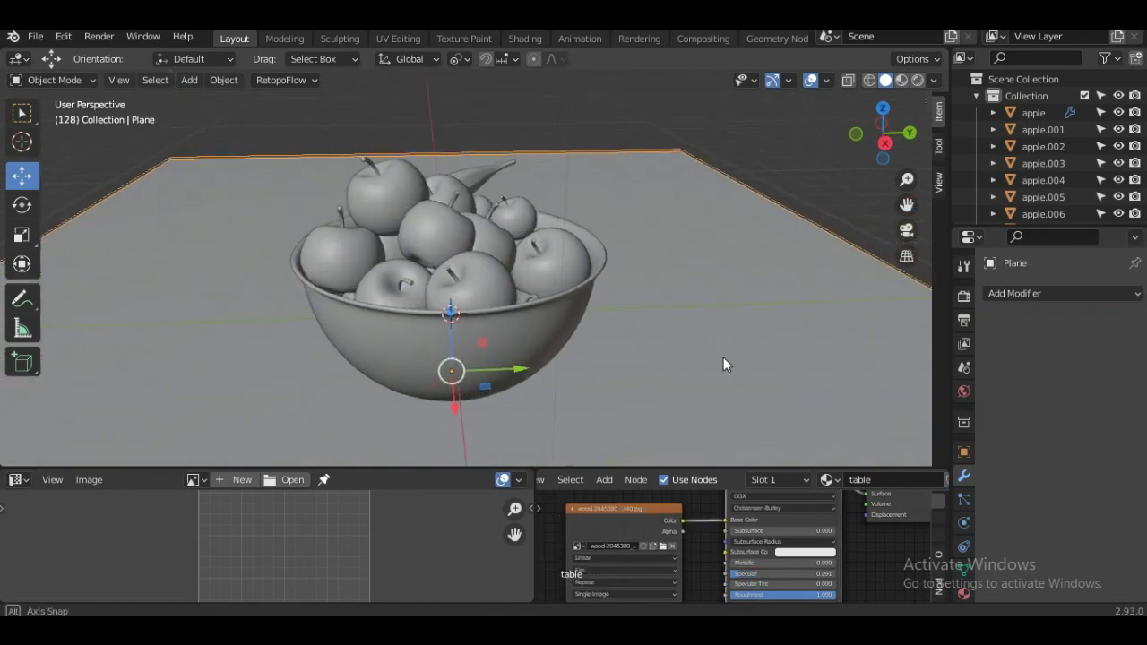
{"action": "scroll", "coordinate": [723, 357], "scroll_direction": "down", "scroll_amount": 4}
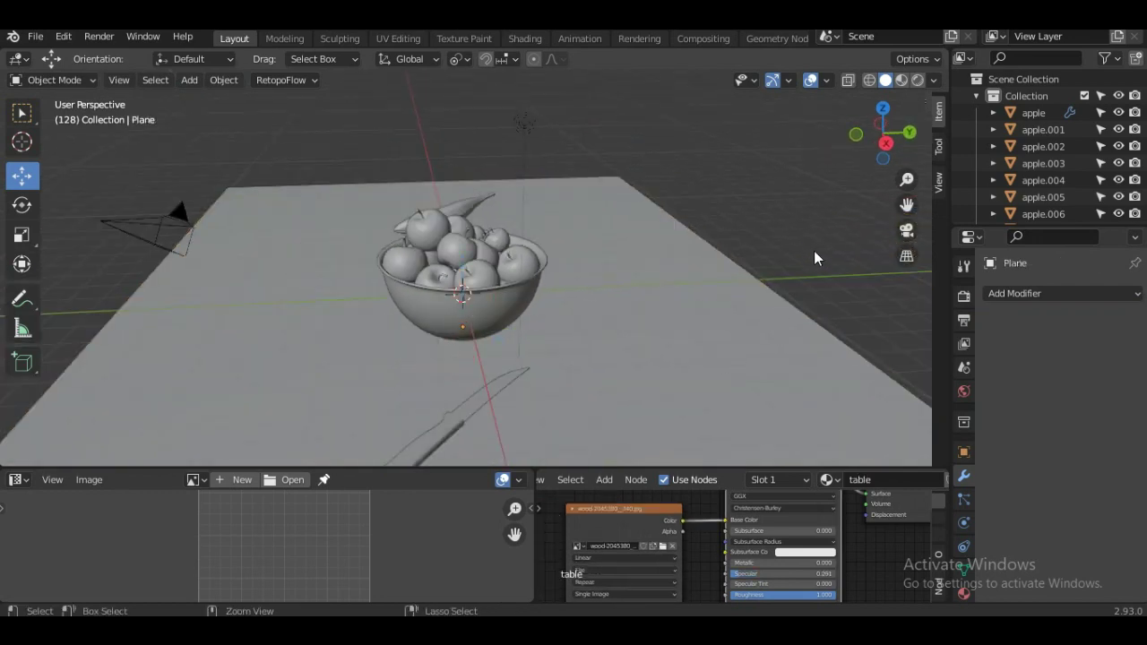
{"action": "key", "text": "ctrl+s"}
{"action": "mouse_move", "coordinate": [815, 252]}
{"action": "middle_mouse_down"}
{"action": "mouse_move", "coordinate": [618, 303]}
{"action": "mouse_move", "coordinate": [724, 337]}
{"action": "mouse_move", "coordinate": [833, 320]}
{"action": "mouse_move", "coordinate": [601, 272]}
{"action": "middle_mouse_up"}
Move the banana beside the bowl and raise it along Z onto the tabletop in Front view.
{"action": "left_click", "coordinate": [402, 161]}
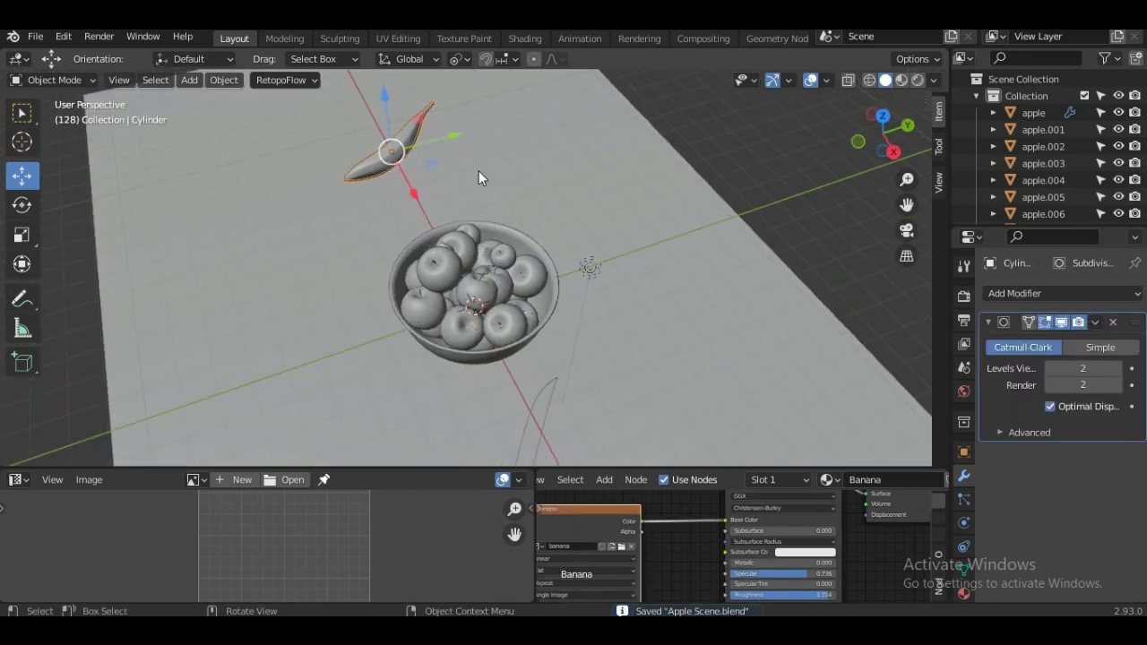
{"action": "mouse_move", "coordinate": [478, 177]}
{"action": "middle_mouse_down"}
{"action": "mouse_move", "coordinate": [525, 177]}
{"action": "mouse_move", "coordinate": [477, 320]}
{"action": "middle_mouse_up"}
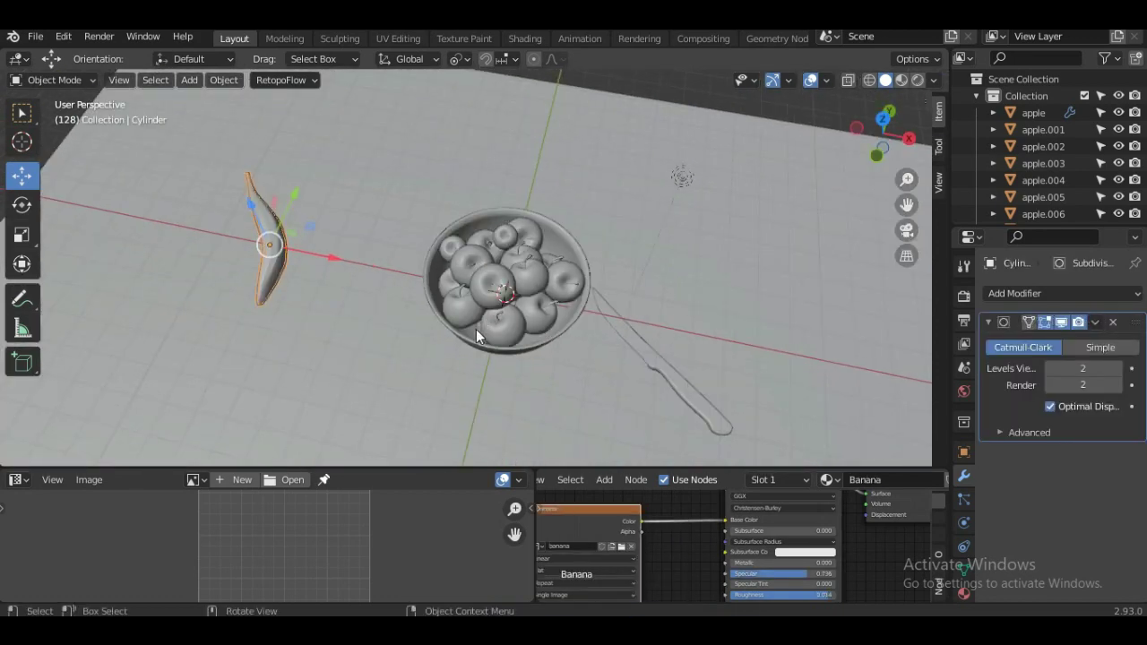
{"action": "key", "text": "g"}
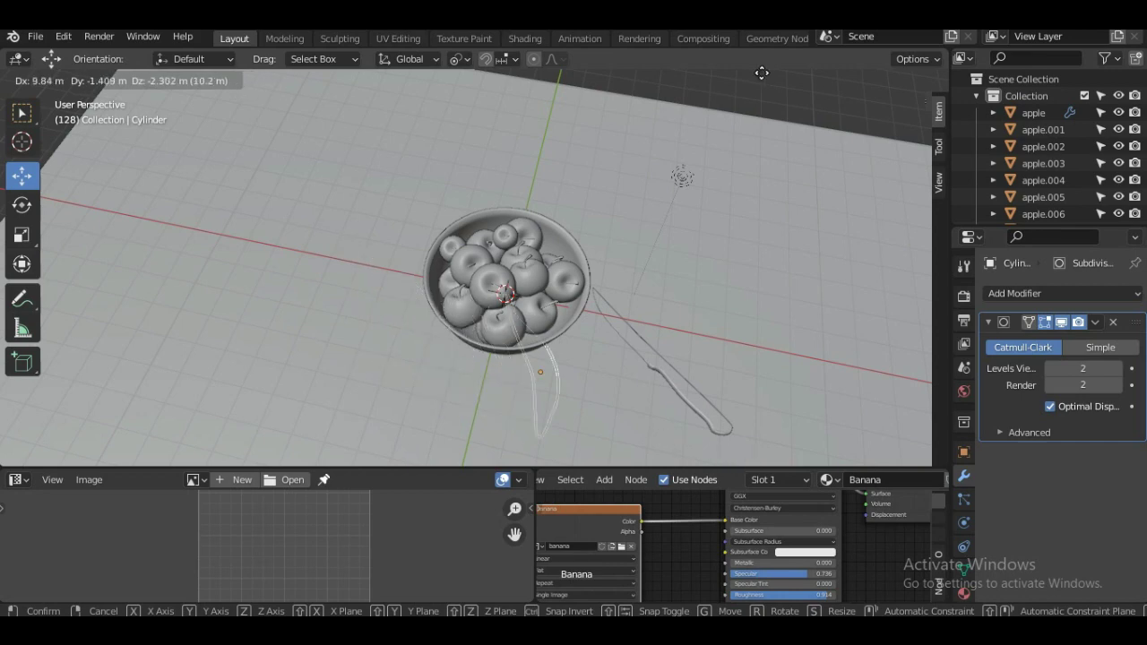
{"action": "left_click", "coordinate": [790, 79]}
{"action": "key", "text": "KP_1"}
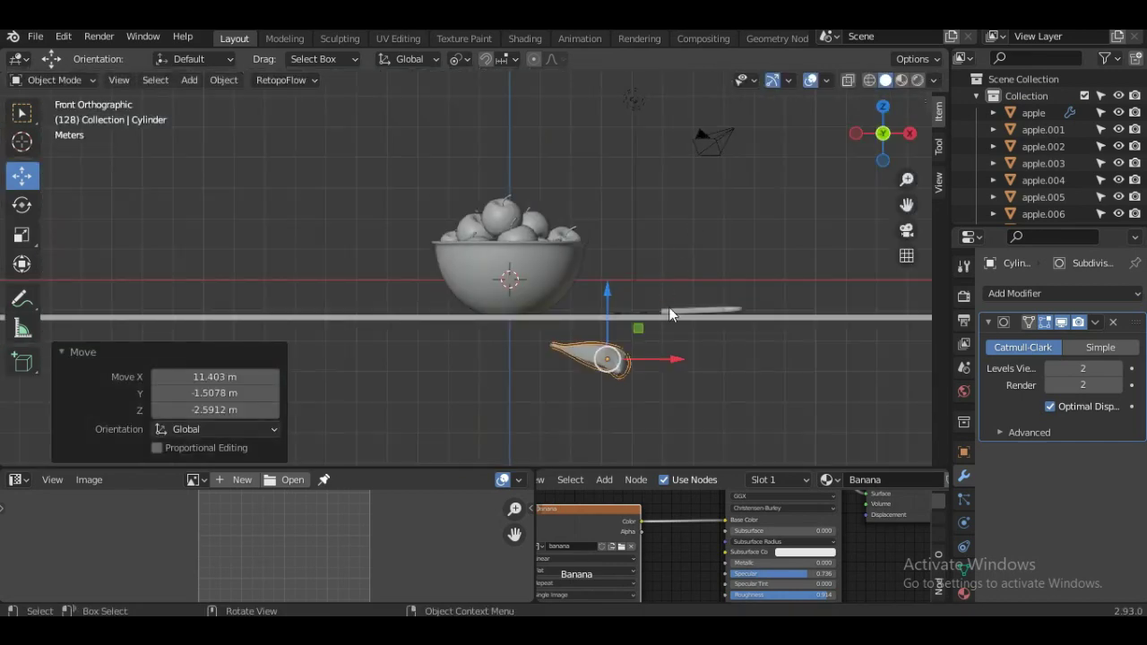
{"action": "key", "text": "g"}
{"action": "key", "text": "z"}
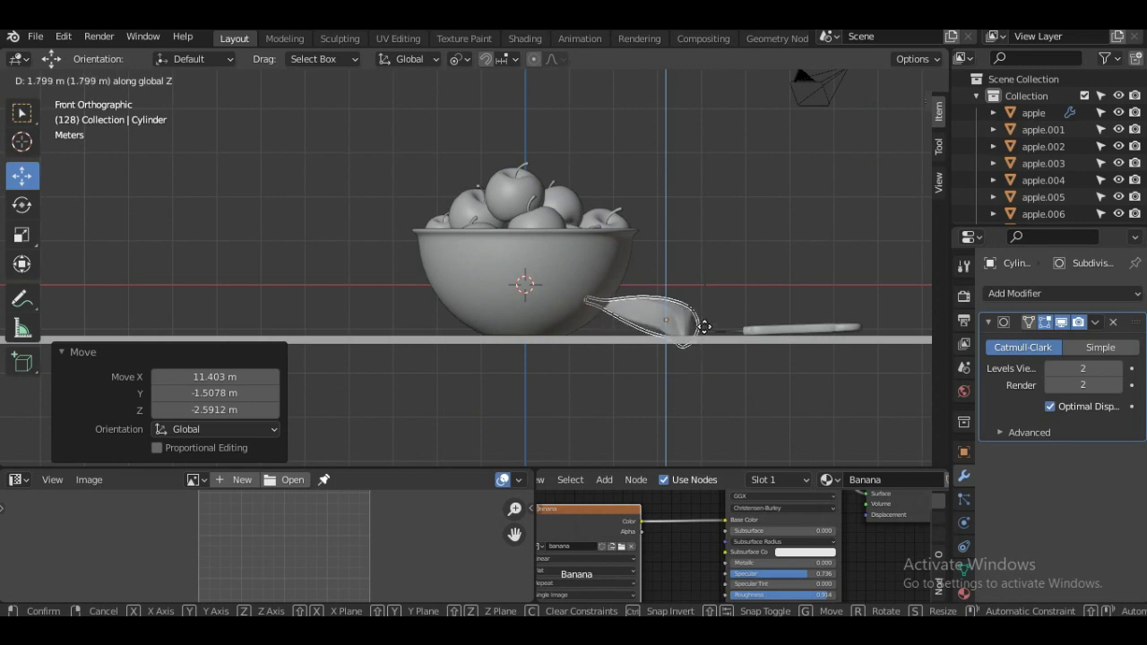
{"action": "left_click", "coordinate": [715, 359]}
Tilt the banana -19.6° and reposition it next to the bowl.
{"action": "scroll", "coordinate": [737, 373], "scroll_direction": "up", "scroll_amount": 2}
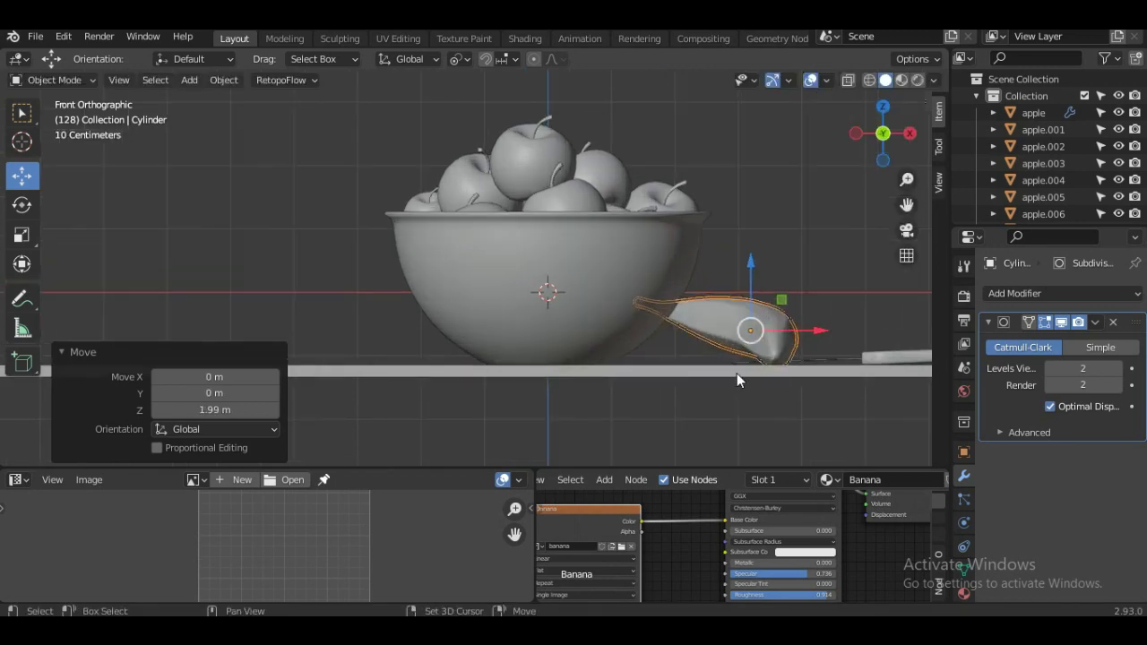
{"action": "middle_click_drag", "start_coordinate": [737, 373], "coordinate": [618, 331], "text": "shift"}
{"action": "key", "text": "r"}
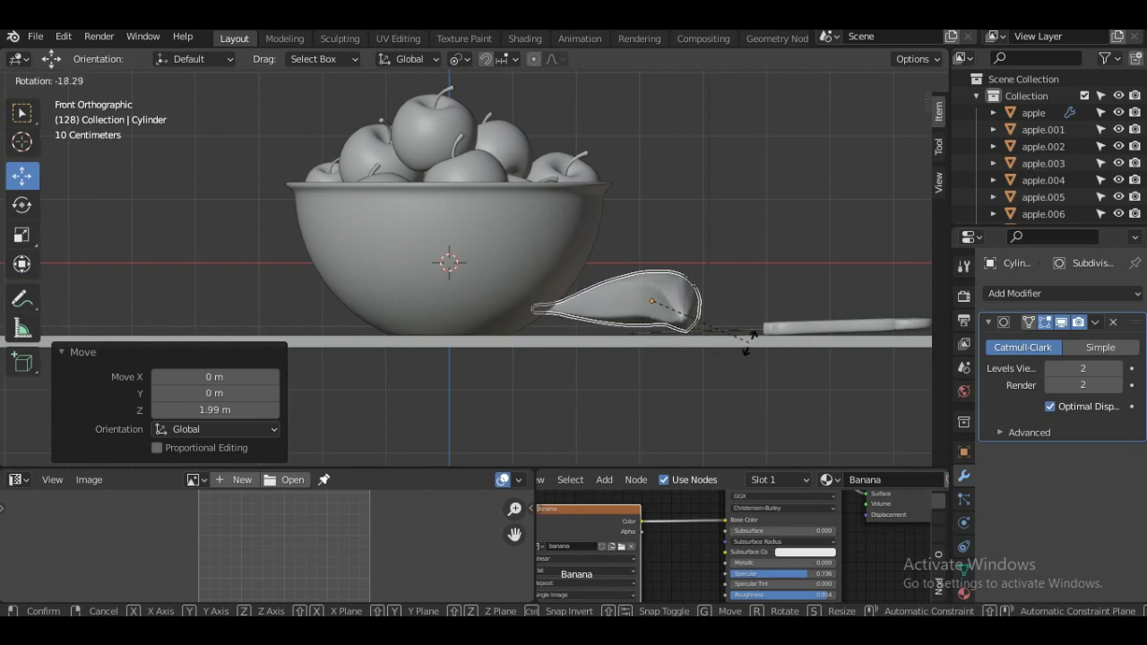
{"action": "left_click", "coordinate": [745, 345]}
{"action": "scroll", "coordinate": [745, 350], "scroll_direction": "up", "scroll_amount": 2}
{"action": "key", "text": "g"}
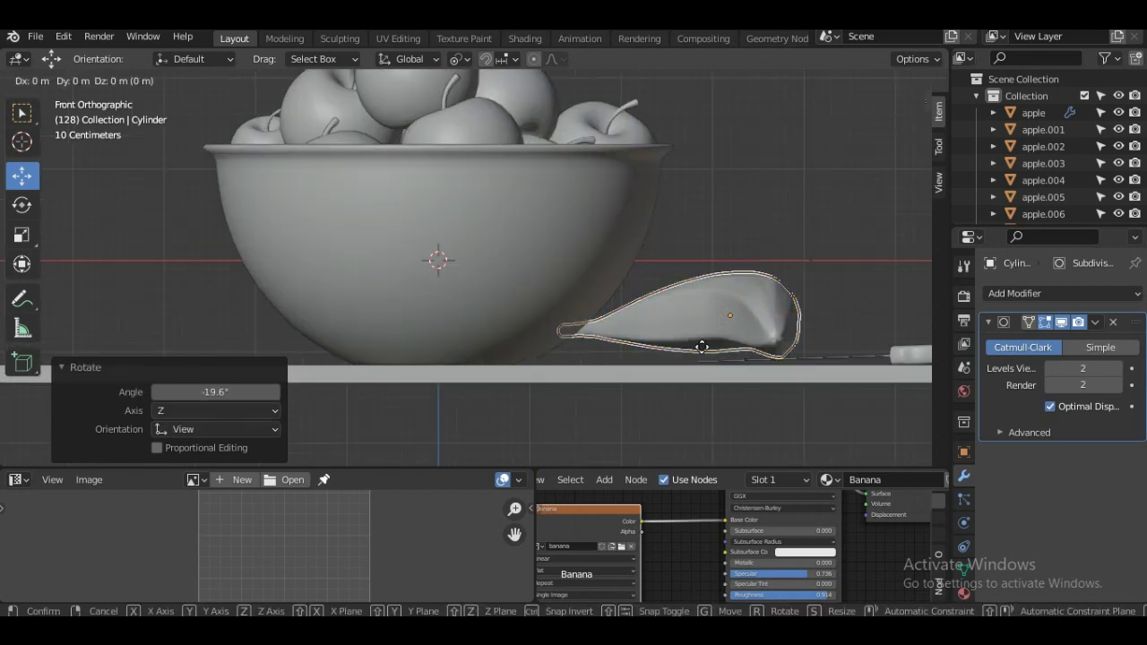
{"action": "left_click", "coordinate": [715, 359]}
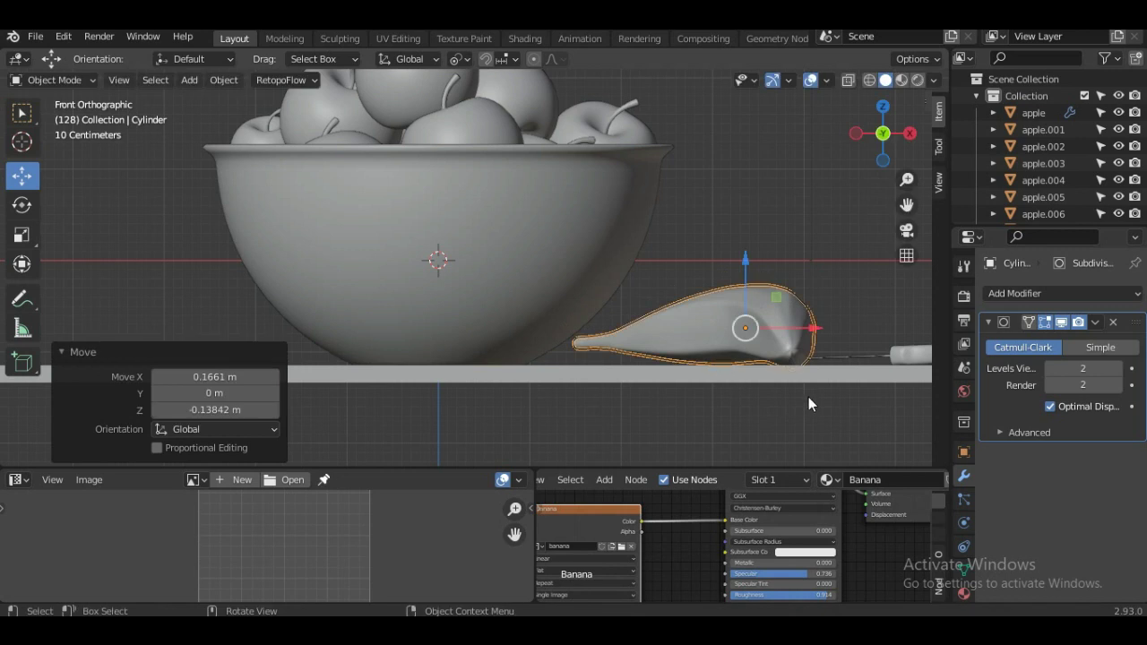
Fine-tune the banana's rotation and position so it rests against the bowl's side.
{"action": "key", "text": "r"}
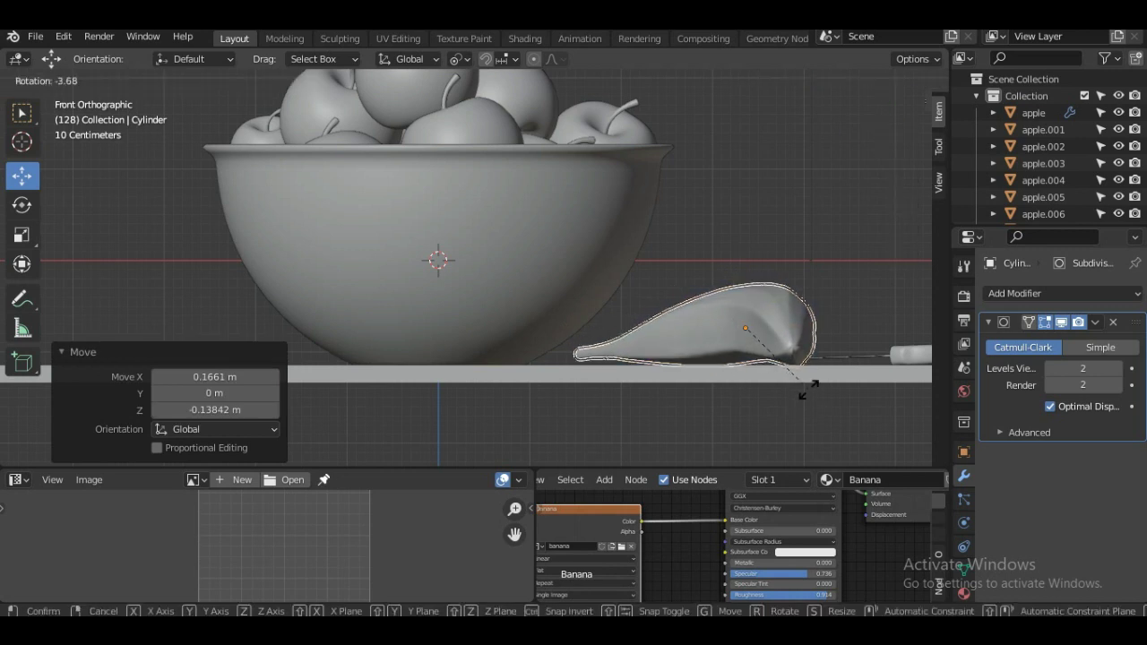
{"action": "left_click", "coordinate": [798, 389]}
{"action": "key", "text": "g"}
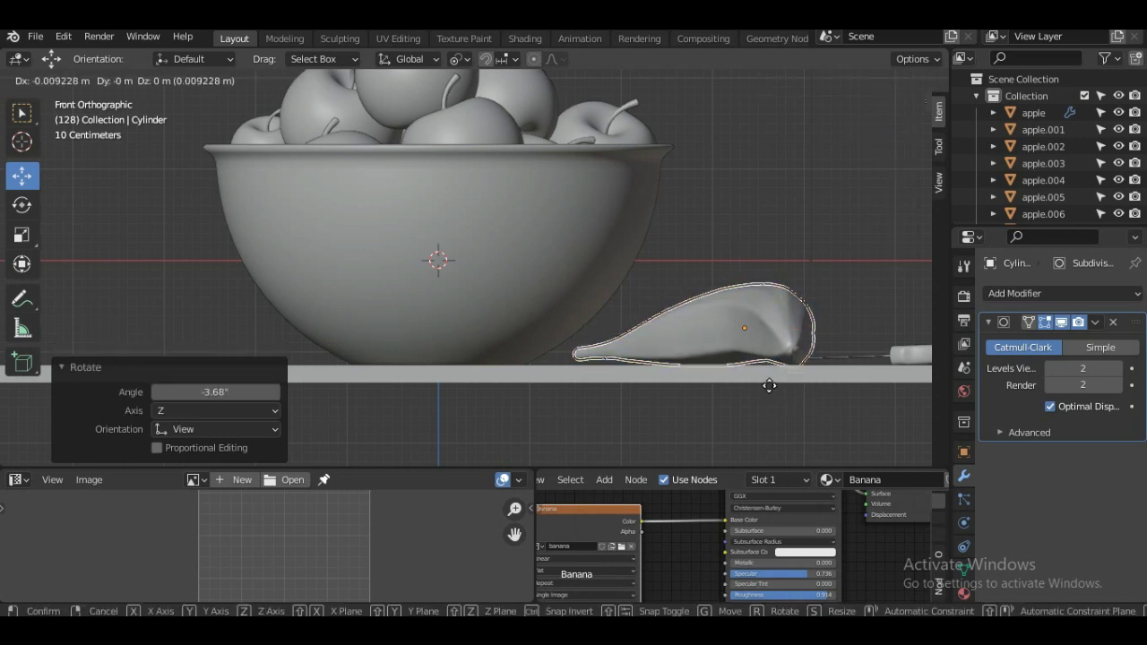
{"action": "left_click", "coordinate": [773, 391]}
{"action": "scroll", "coordinate": [772, 384], "scroll_direction": "down", "scroll_amount": 3}
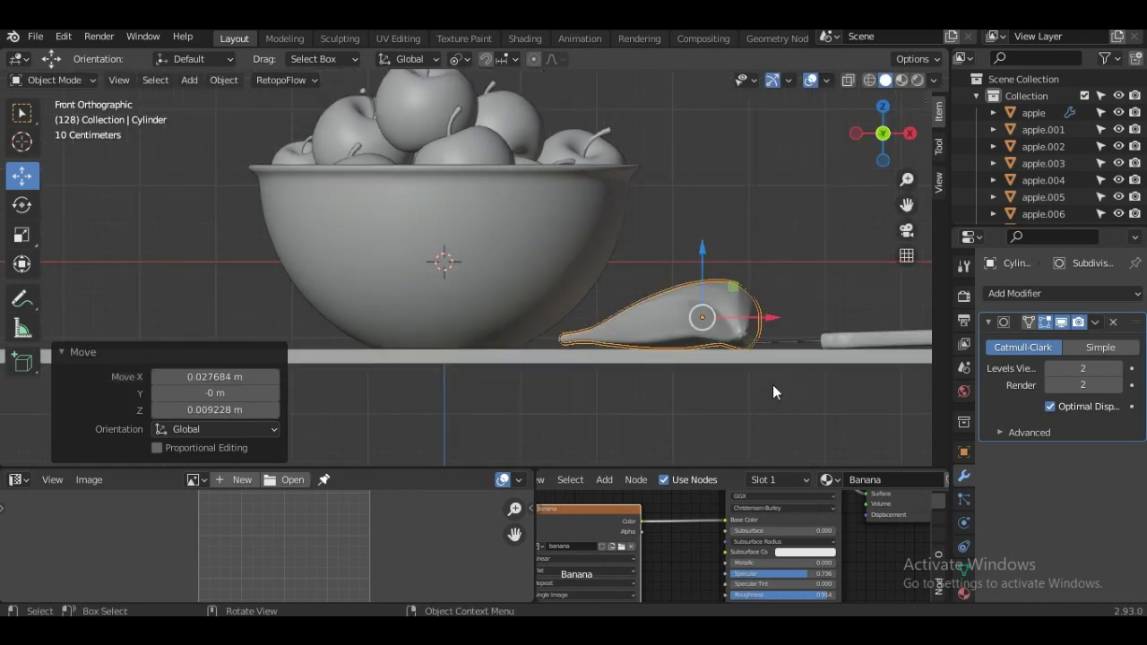
{"action": "scroll", "coordinate": [772, 384], "scroll_direction": "down", "scroll_amount": 2}
{"action": "middle_click_drag", "start_coordinate": [718, 410], "coordinate": [640, 435]}
{"action": "middle_click_drag", "start_coordinate": [659, 416], "coordinate": [639, 443]}
In top view, shift the knife up and to the right.
{"action": "key", "text": "KP_7"}
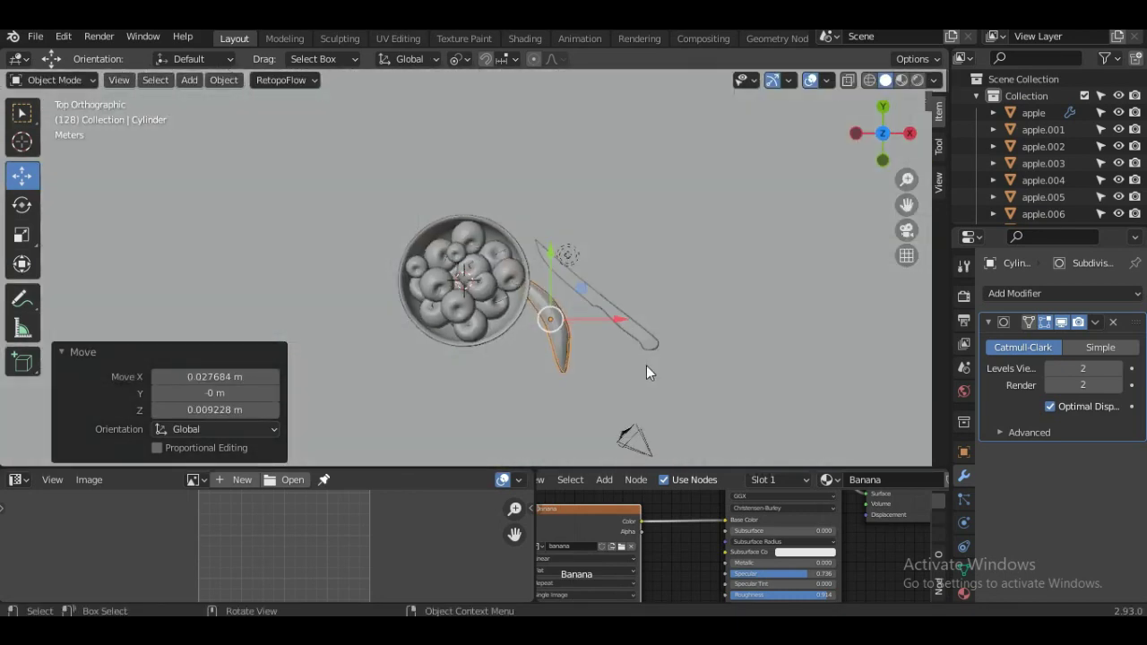
{"action": "left_click", "coordinate": [651, 326]}
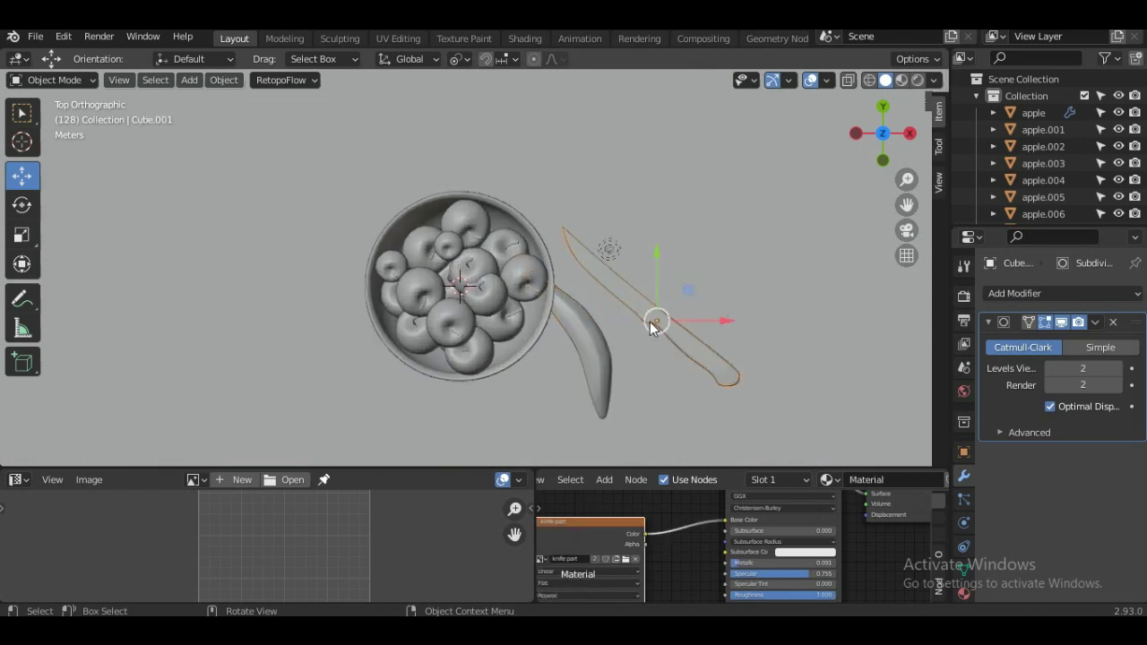
{"action": "left_click_drag", "start_coordinate": [651, 325], "coordinate": [675, 303]}
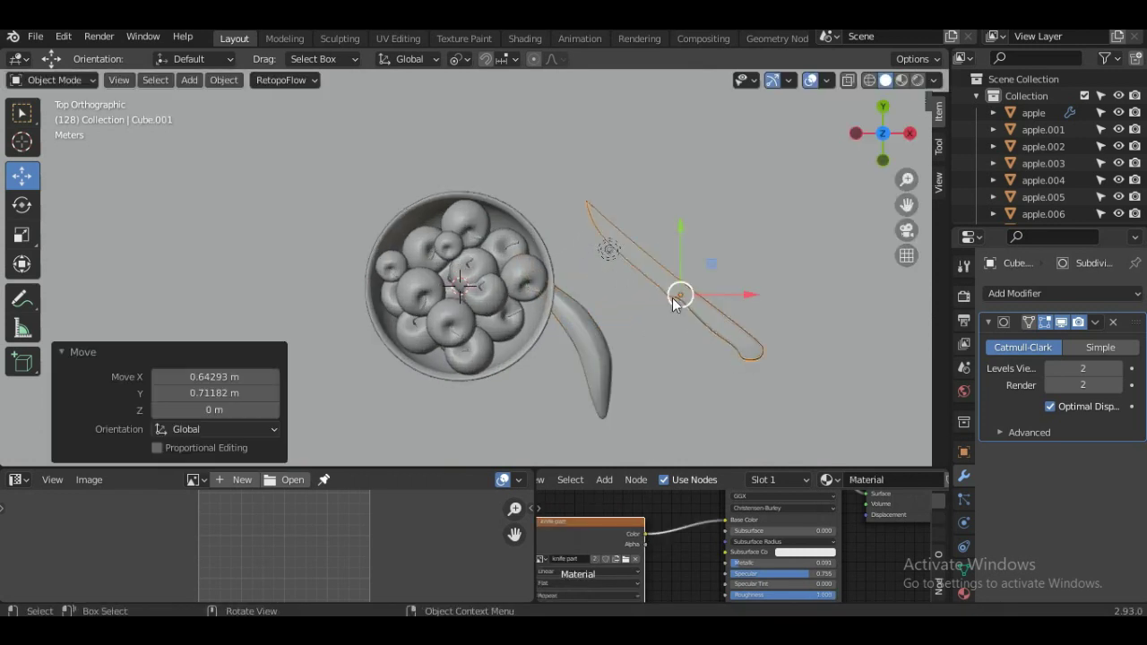
Duplicate the banana and place the rotated copy beside the first one.
{"action": "left_click", "coordinate": [595, 342]}
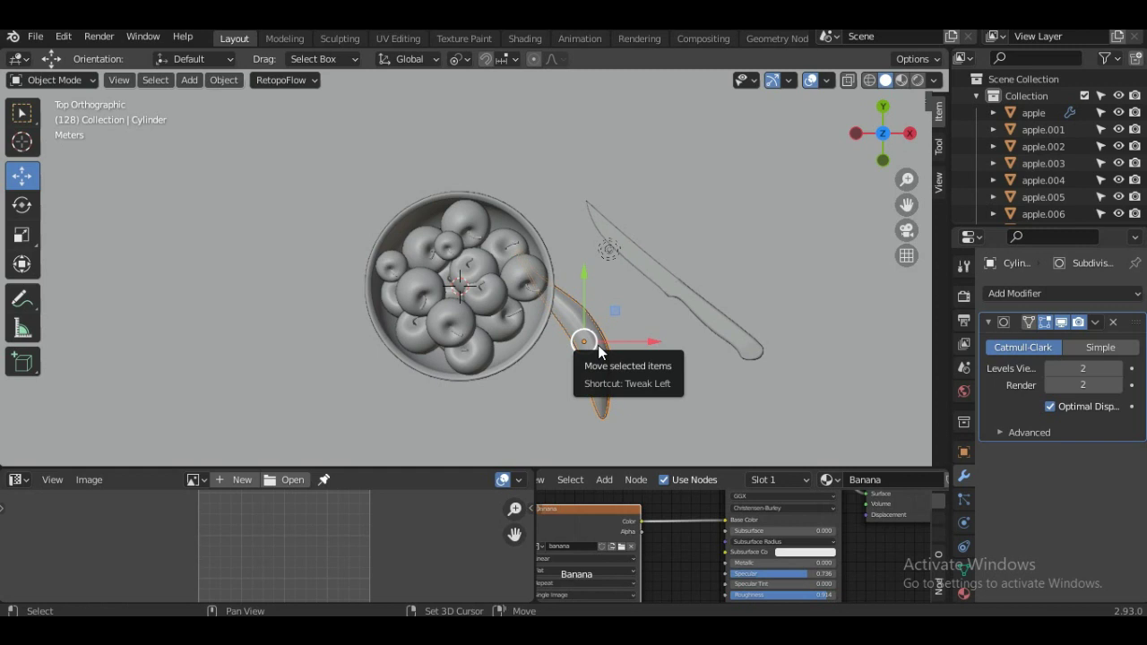
{"action": "key", "text": "shift+d"}
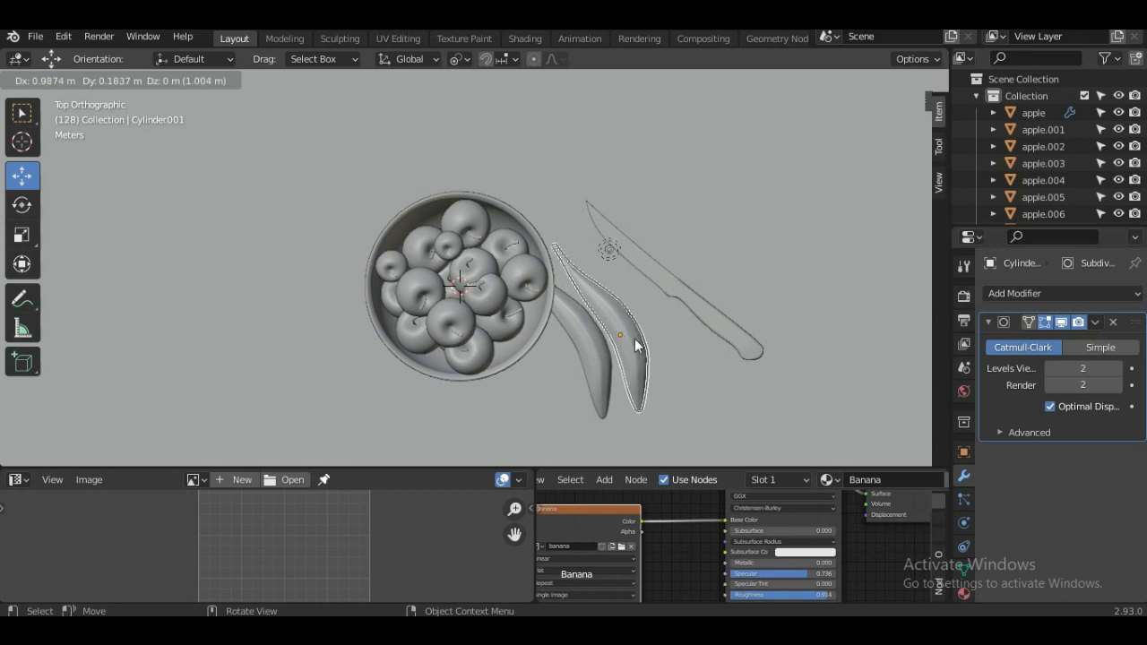
{"action": "left_click", "coordinate": [635, 339]}
{"action": "key", "text": "r"}
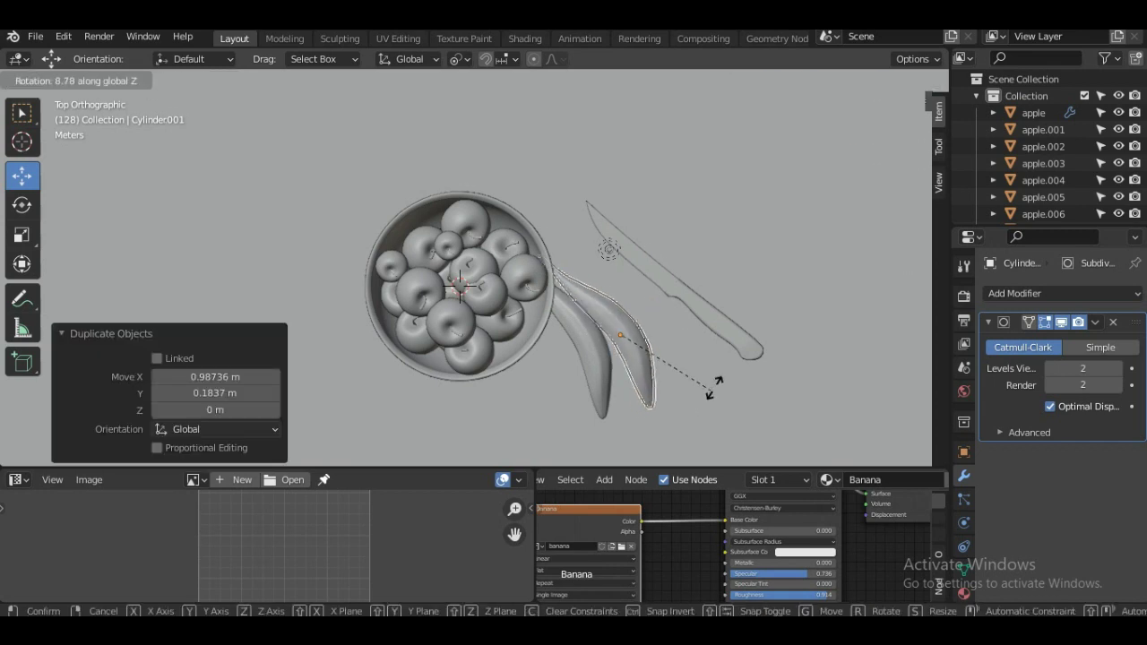
{"action": "left_click", "coordinate": [717, 386]}
{"action": "key", "text": "g"}
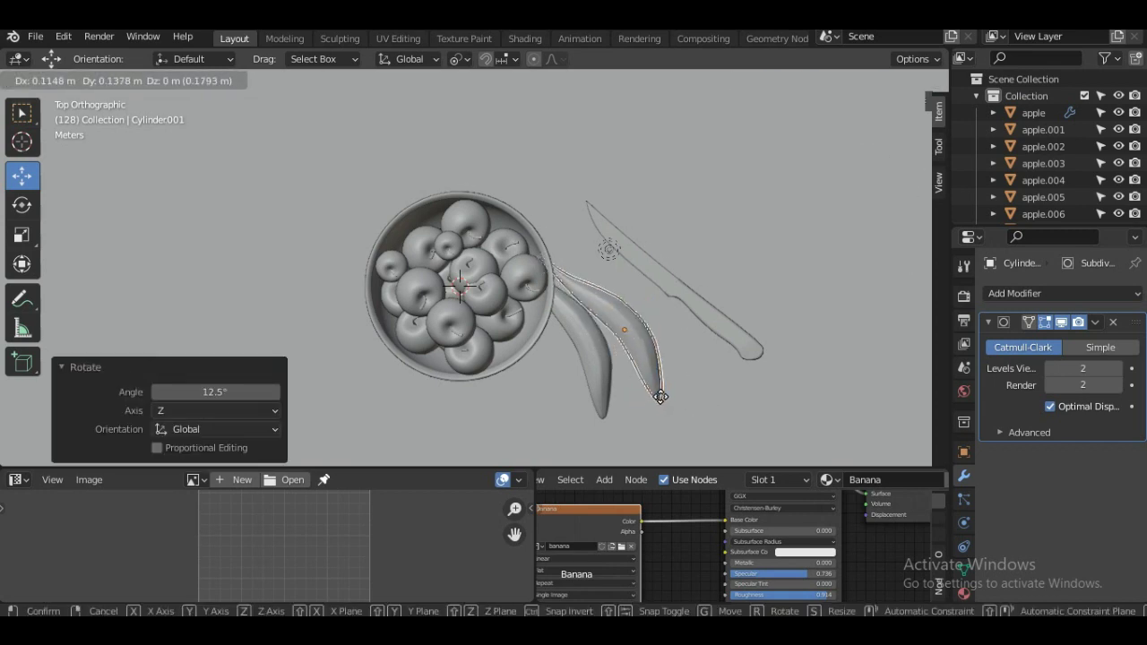
{"action": "left_click", "coordinate": [661, 400]}
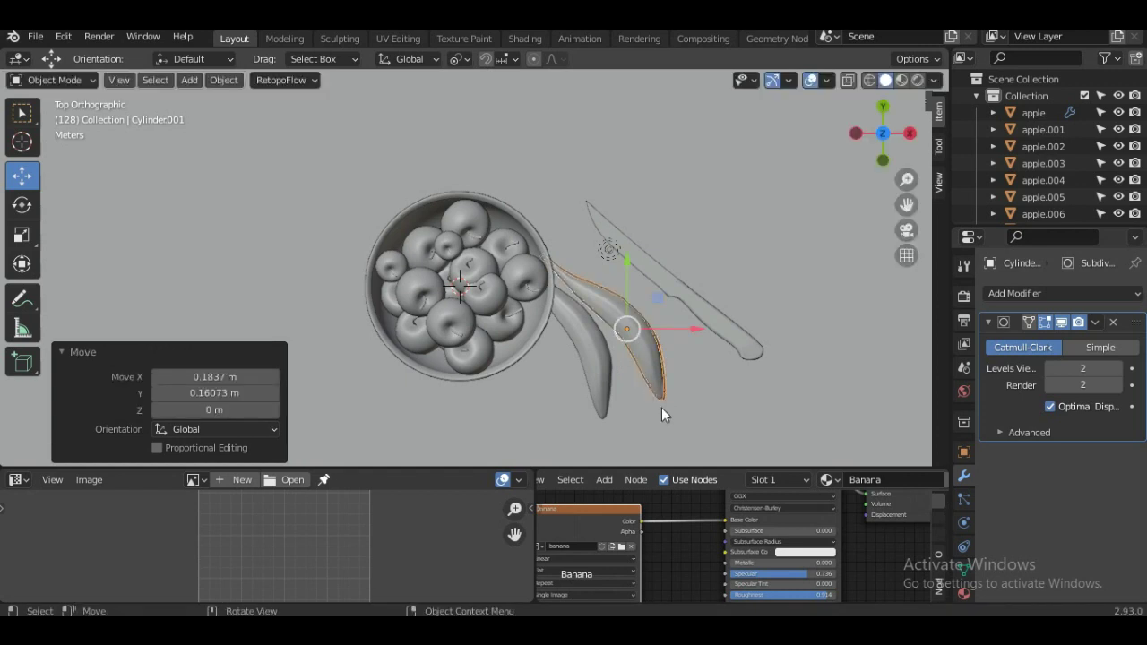
Duplicate the middle banana, place it down-left of the others and turn it 25.2°.
{"action": "left_click", "coordinate": [601, 376]}
{"action": "key", "text": "shift+d"}
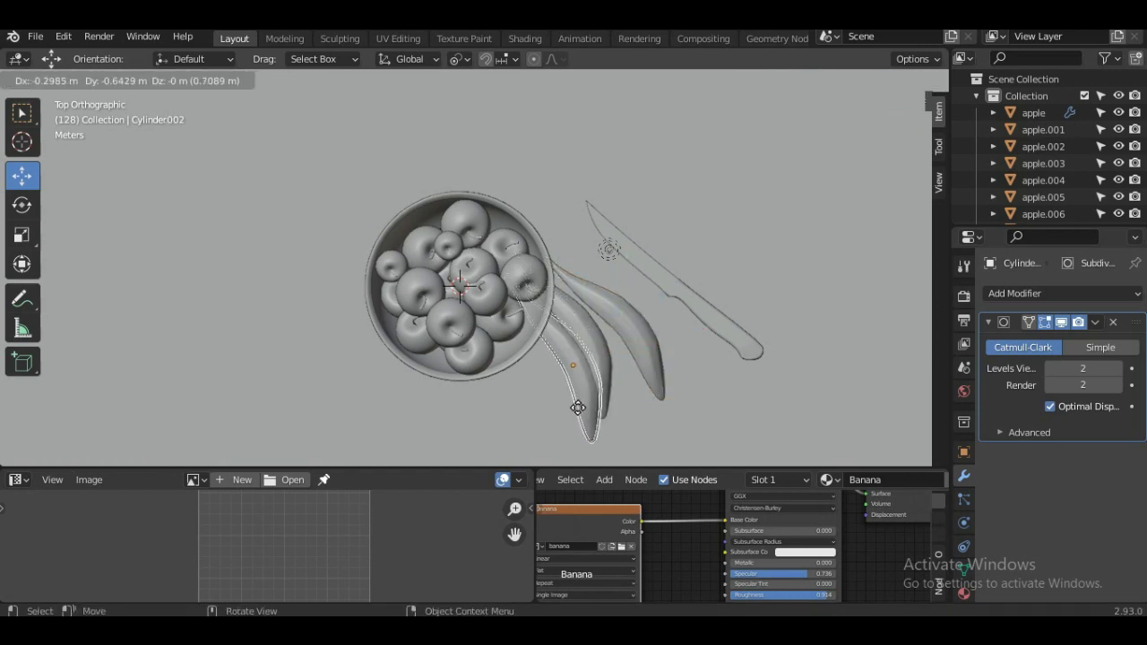
{"action": "left_click", "coordinate": [563, 425]}
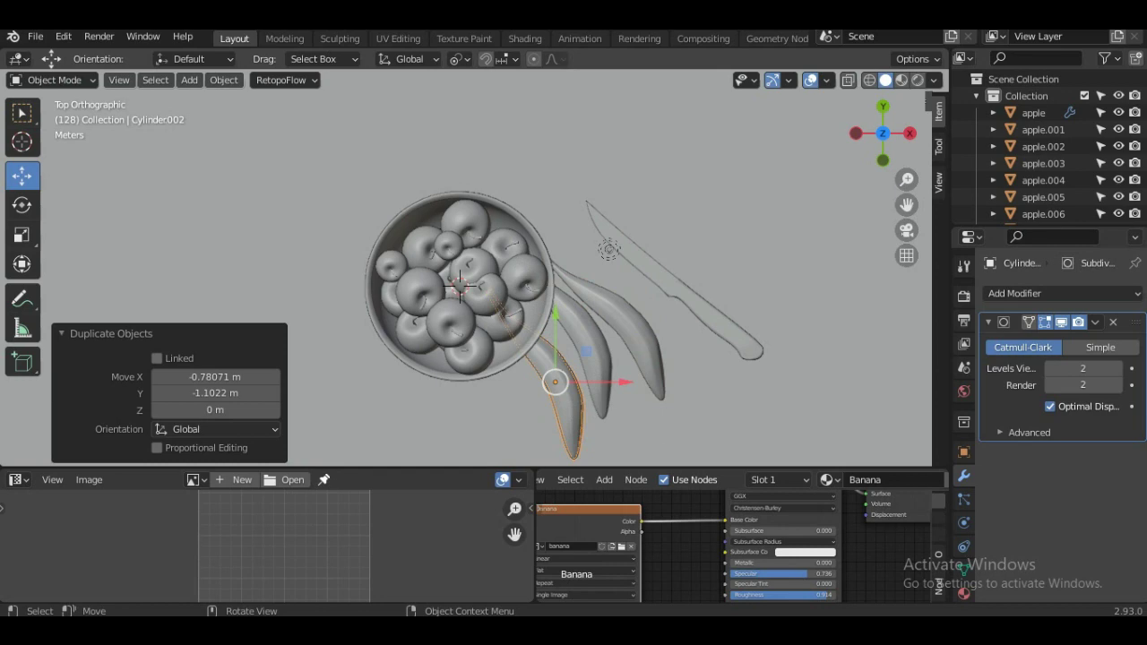
{"action": "key", "text": "r"}
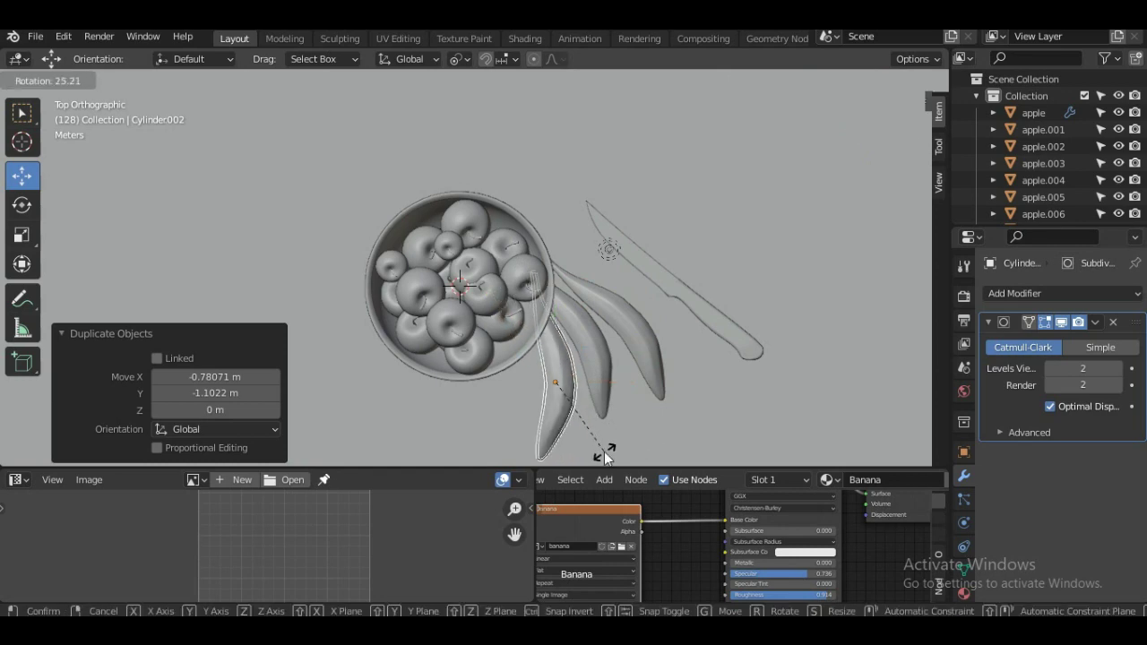
{"action": "left_click", "coordinate": [605, 453]}
{"action": "mouse_move", "coordinate": [601, 425]}
{"action": "middle_mouse_down"}
{"action": "mouse_move", "coordinate": [551, 341]}
{"action": "mouse_move", "coordinate": [550, 304]}
{"action": "middle_mouse_up"}
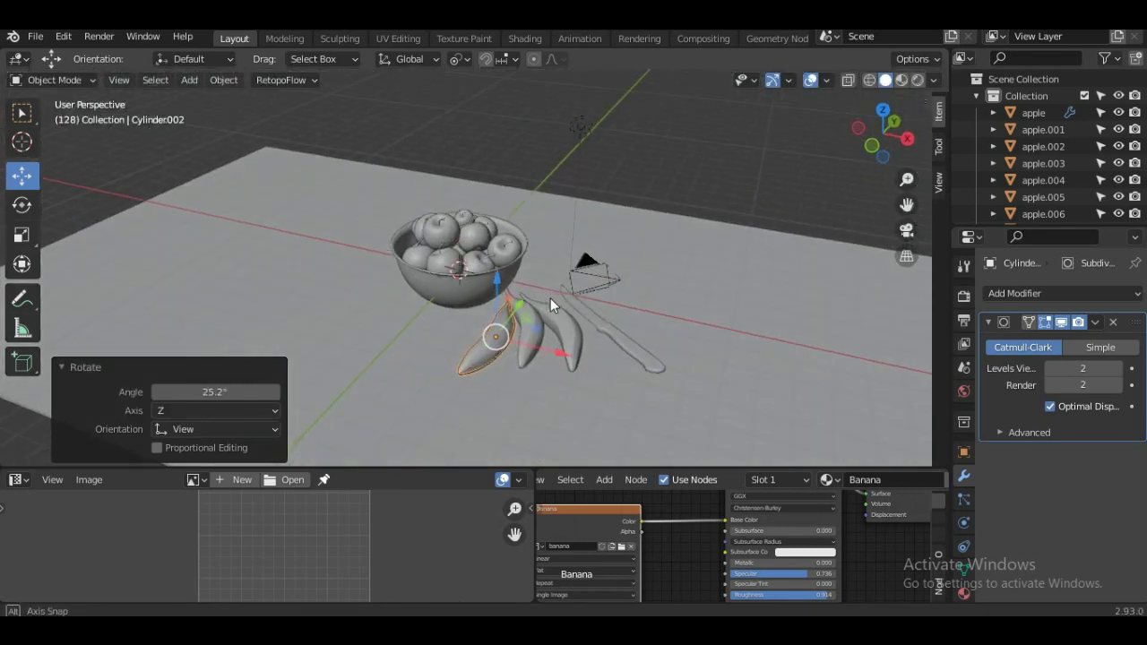
Select all three bananas and slide them 0.287 m along the X axis.
{"action": "scroll", "coordinate": [550, 298], "scroll_direction": "up", "scroll_amount": 2}
{"action": "left_click", "coordinate": [549, 348], "text": "shift"}
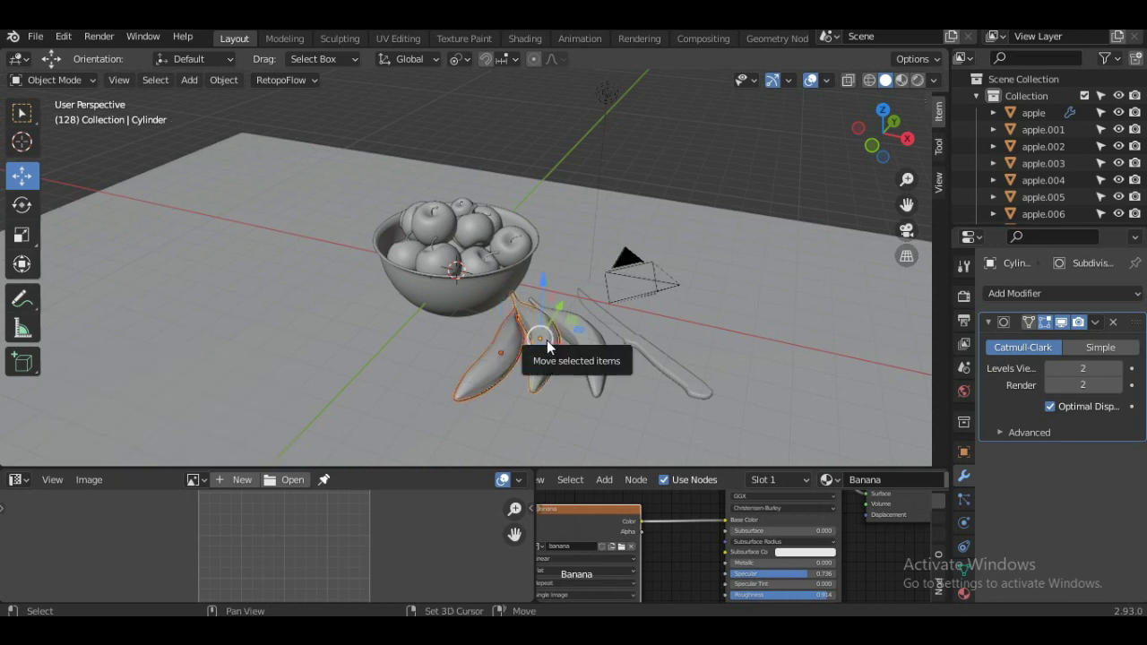
{"action": "left_click", "coordinate": [593, 342], "text": "shift"}
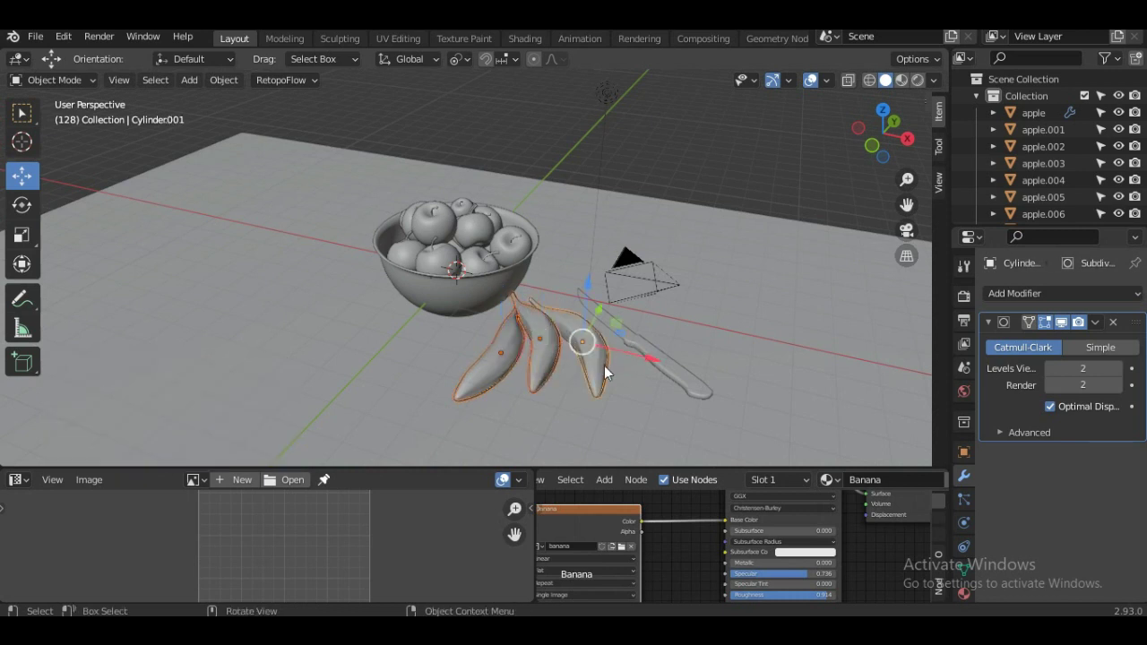
{"action": "key", "text": "g"}
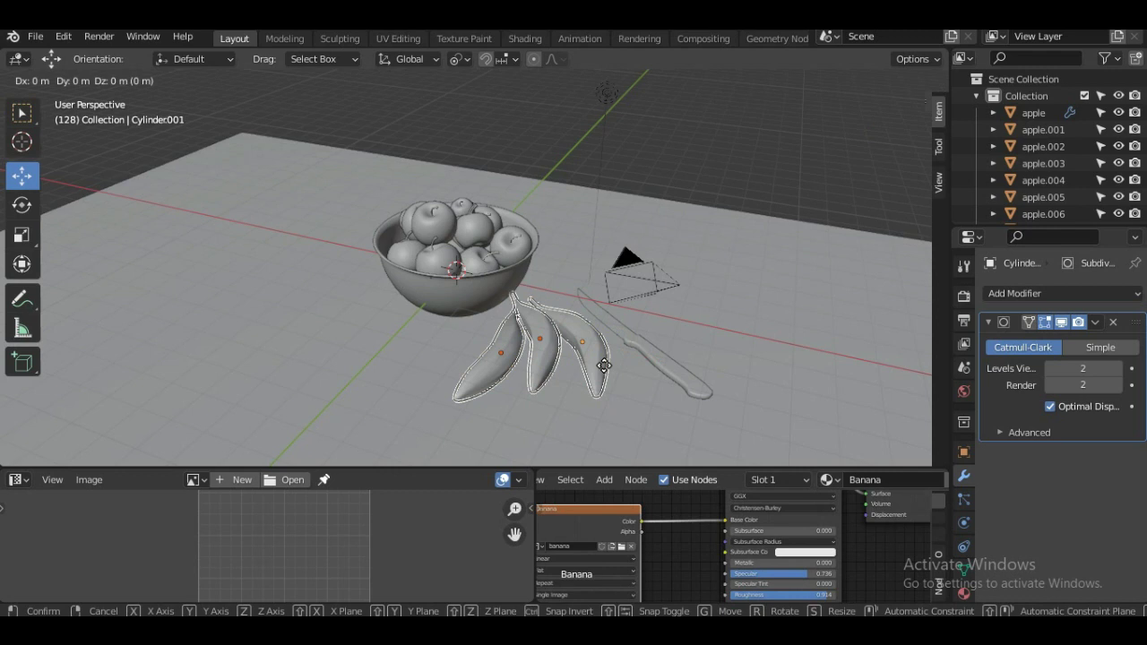
{"action": "key", "text": "x"}
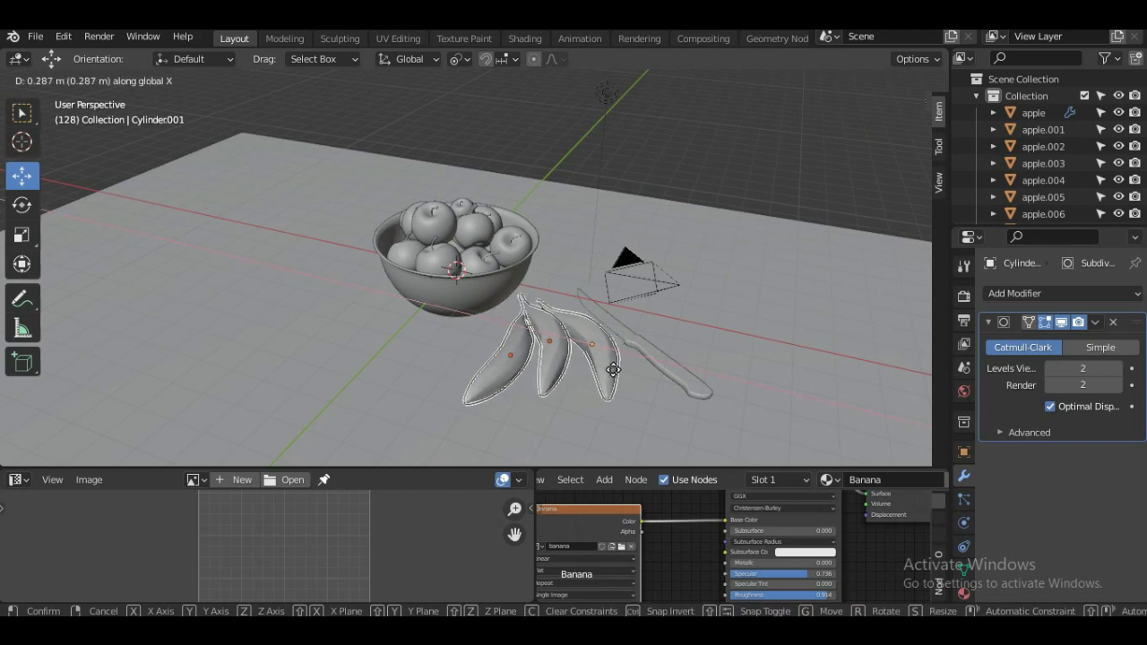
{"action": "left_click", "coordinate": [611, 374]}
Save the scene as Apple Scene.blend.
{"action": "left_click", "coordinate": [745, 210]}
{"action": "middle_click_drag", "start_coordinate": [748, 178], "coordinate": [724, 206]}
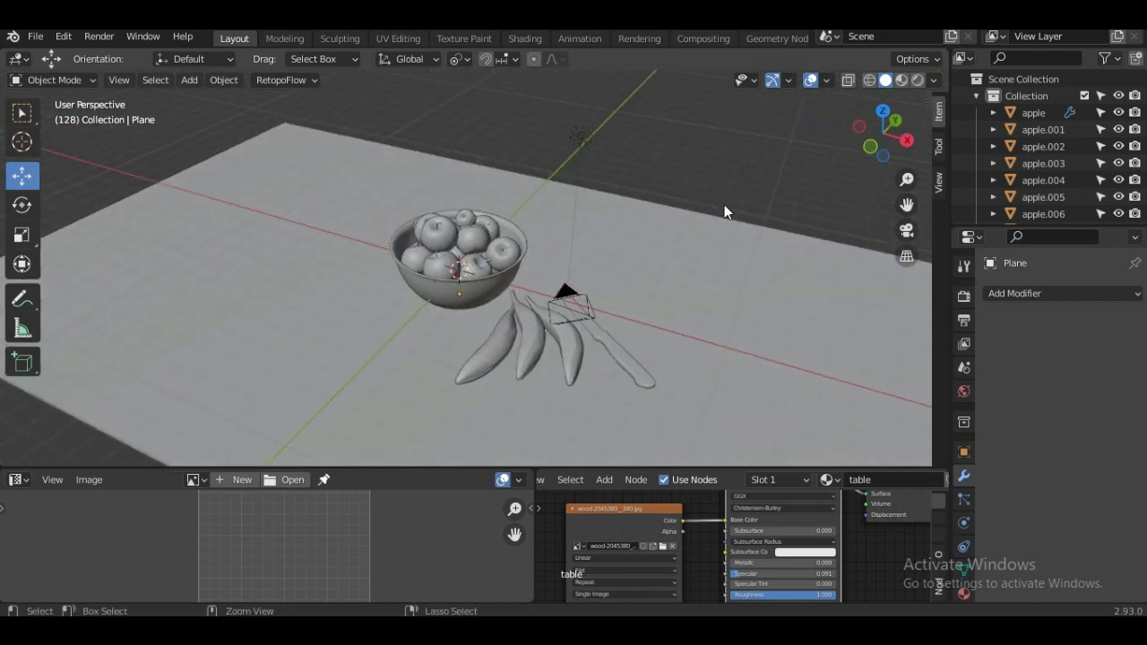
{"action": "key", "text": "ctrl"}
{"action": "key", "text": "ctrl+s"}
{"action": "mouse_move", "coordinate": [545, 257]}
{"action": "middle_mouse_down"}
{"action": "mouse_move", "coordinate": [582, 238]}
{"action": "mouse_move", "coordinate": [642, 236]}
{"action": "middle_mouse_up"}
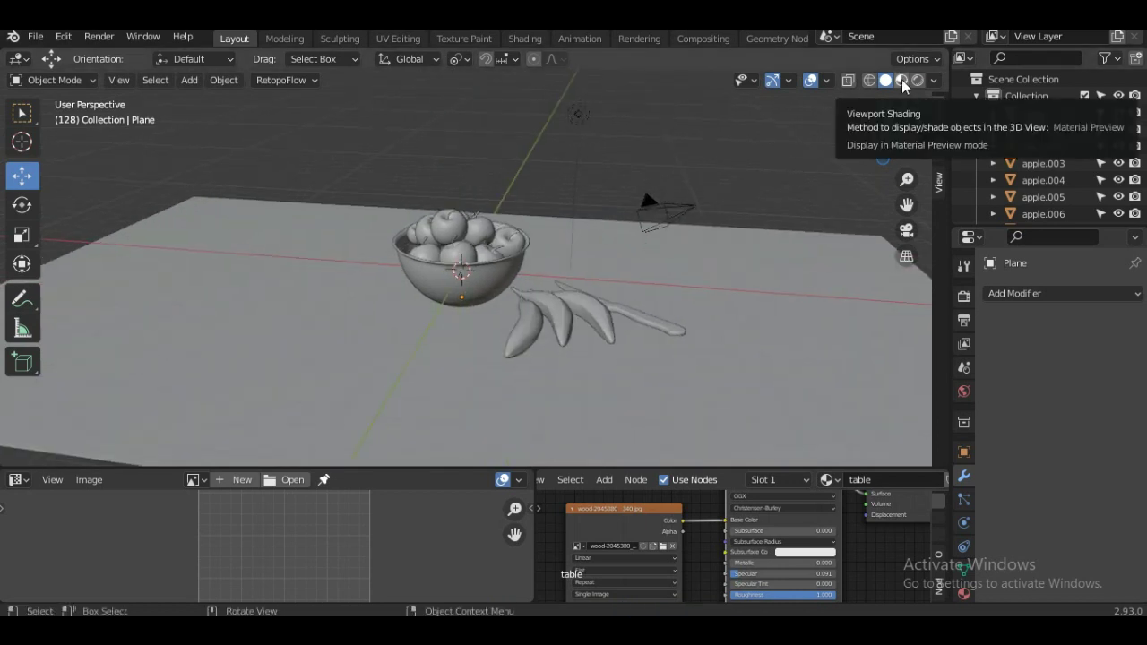
Switch the viewport to Material Preview shading and view the table from higher up.
{"action": "left_click", "coordinate": [901, 81]}
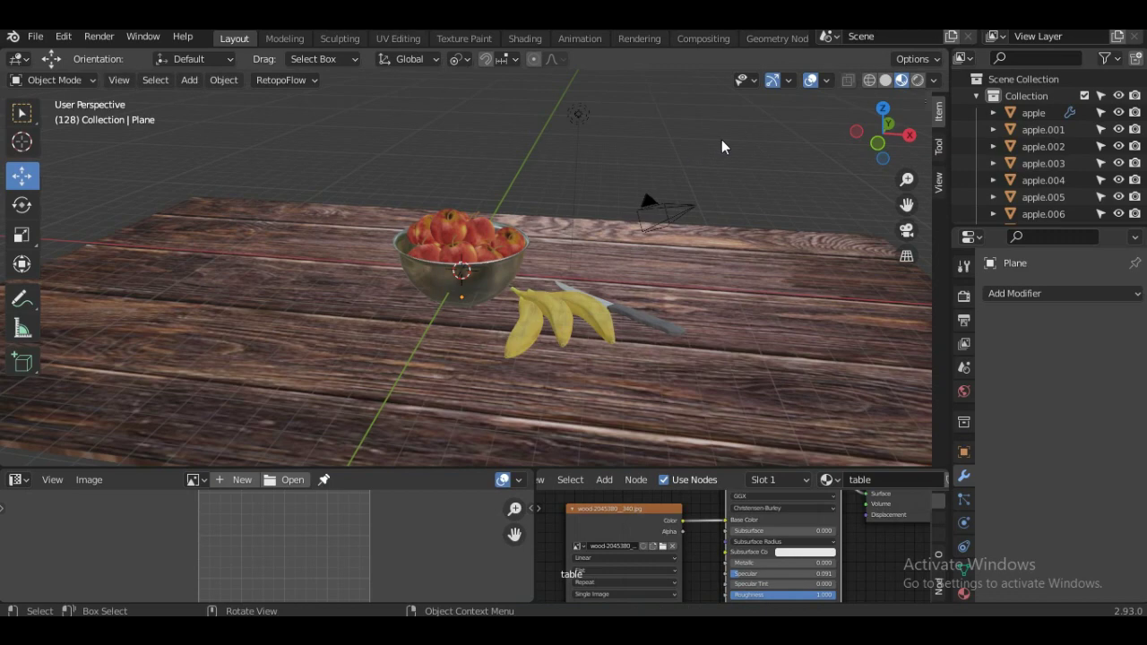
{"action": "mouse_move", "coordinate": [653, 163]}
{"action": "middle_mouse_down"}
{"action": "mouse_move", "coordinate": [613, 164]}
{"action": "mouse_move", "coordinate": [530, 215]}
{"action": "mouse_move", "coordinate": [492, 223]}
{"action": "mouse_move", "coordinate": [526, 266]}
{"action": "mouse_move", "coordinate": [643, 251]}
{"action": "mouse_move", "coordinate": [670, 222]}
{"action": "middle_mouse_up"}
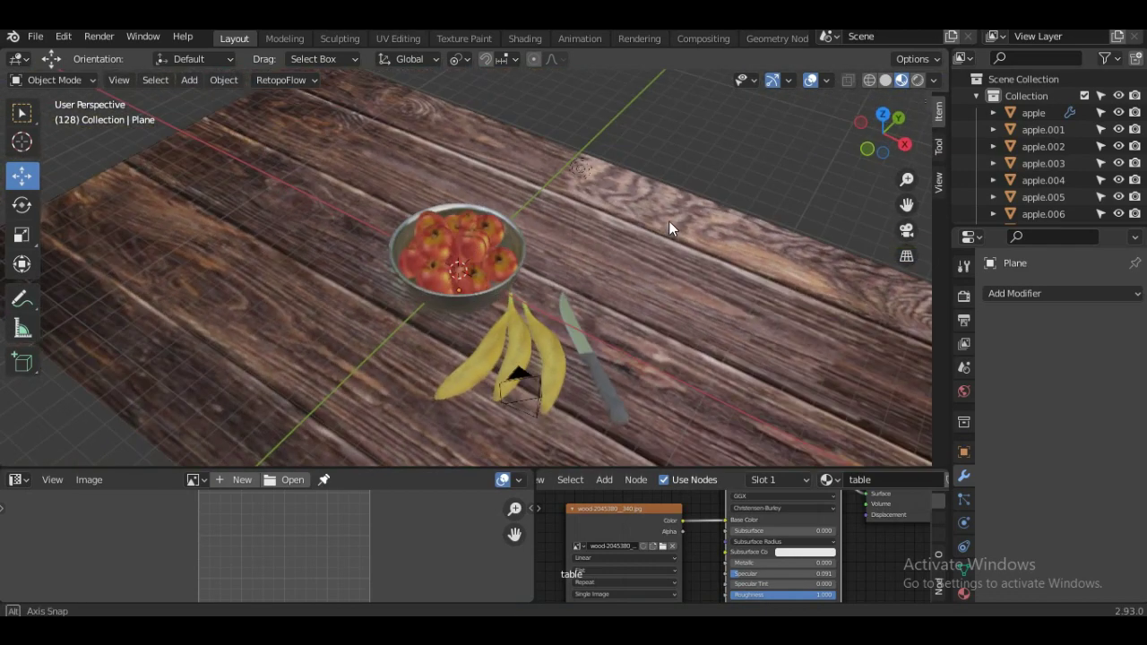
{"action": "scroll", "coordinate": [669, 226], "scroll_direction": "up", "scroll_amount": 4}
{"action": "scroll", "coordinate": [521, 254], "scroll_direction": "up", "scroll_amount": 3}
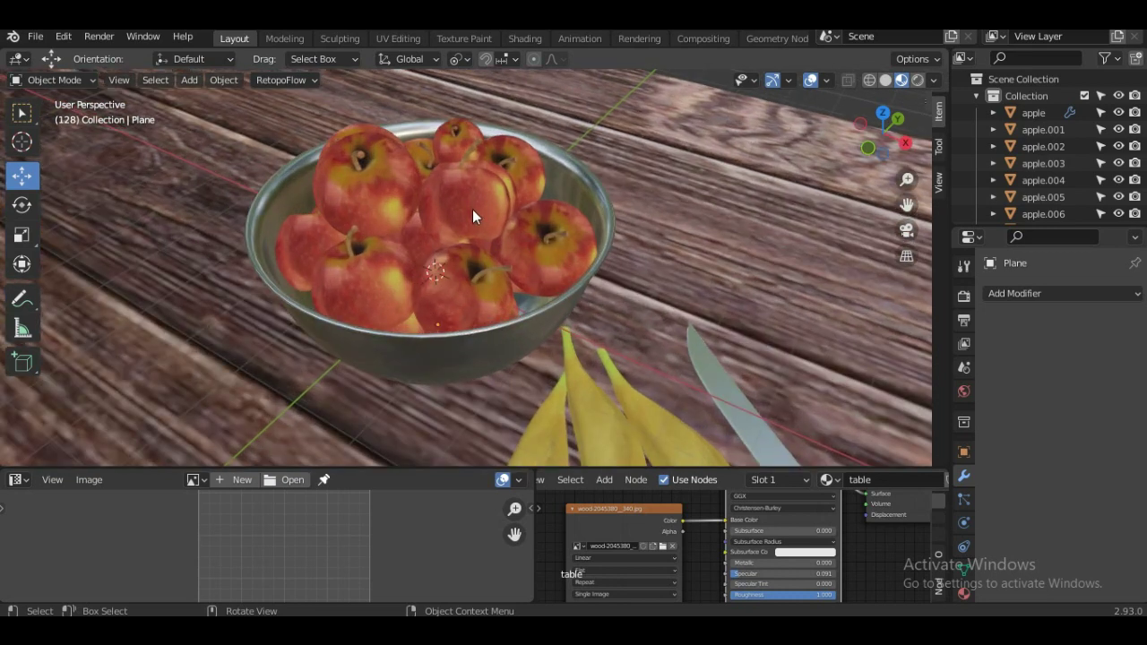
Give the apple material Specular 0.614 and Roughness 0.368.
{"action": "left_click", "coordinate": [473, 209]}
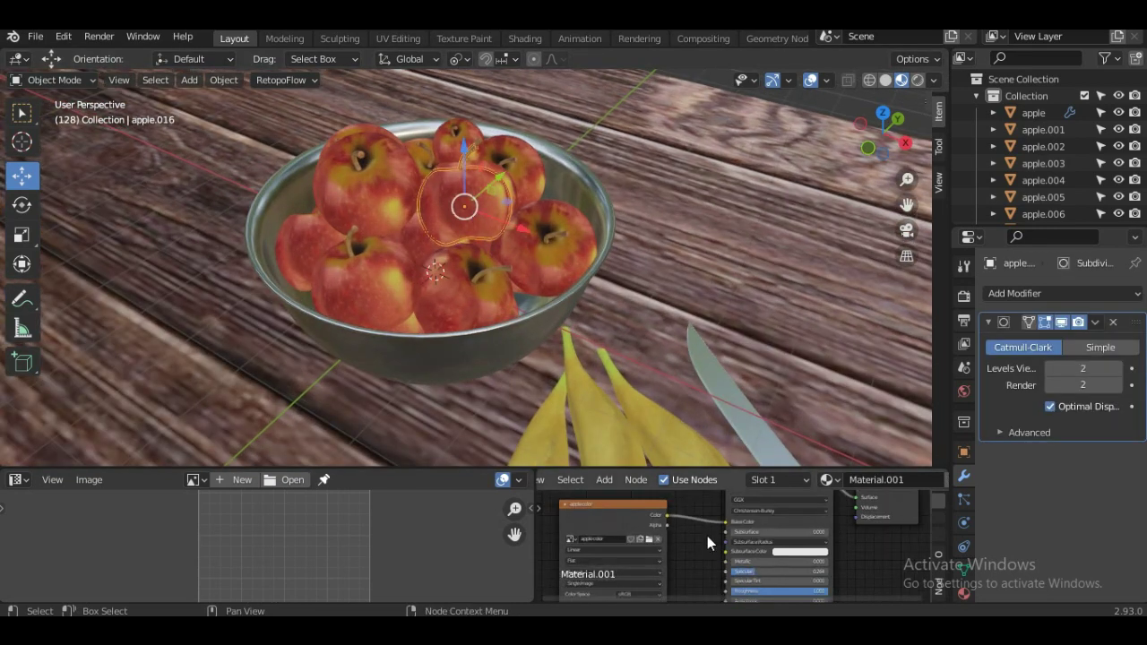
{"action": "scroll", "coordinate": [707, 538], "scroll_direction": "up", "scroll_amount": 2}
{"action": "scroll", "coordinate": [690, 546], "scroll_direction": "up", "scroll_amount": 2}
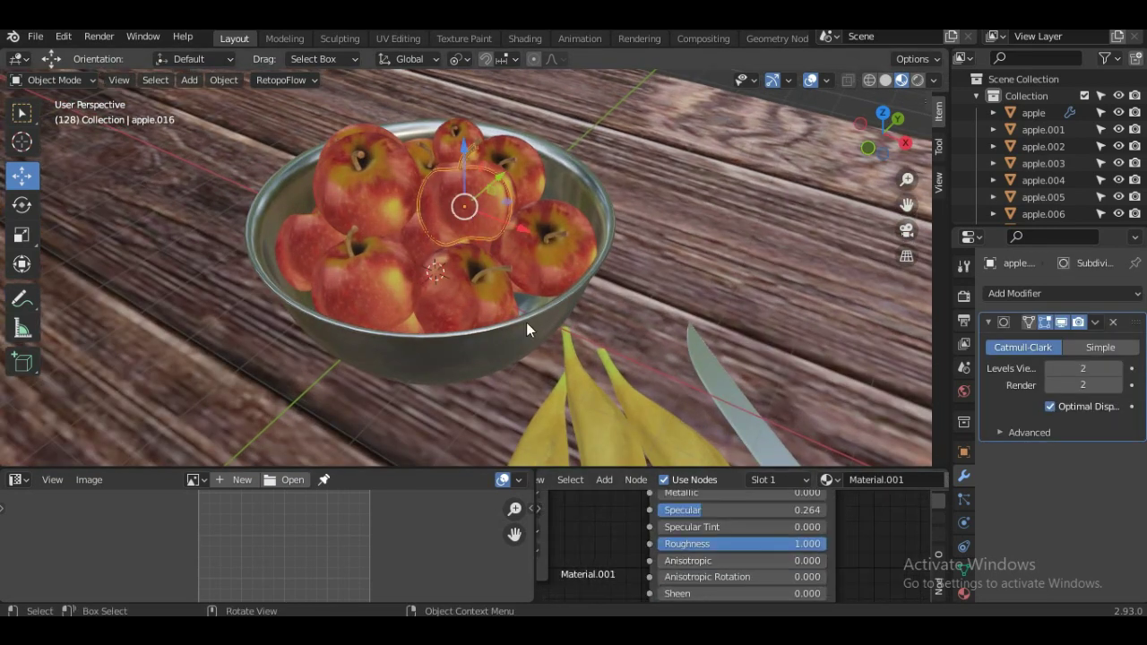
{"action": "left_click_drag", "start_coordinate": [707, 510], "coordinate": [799, 510]}
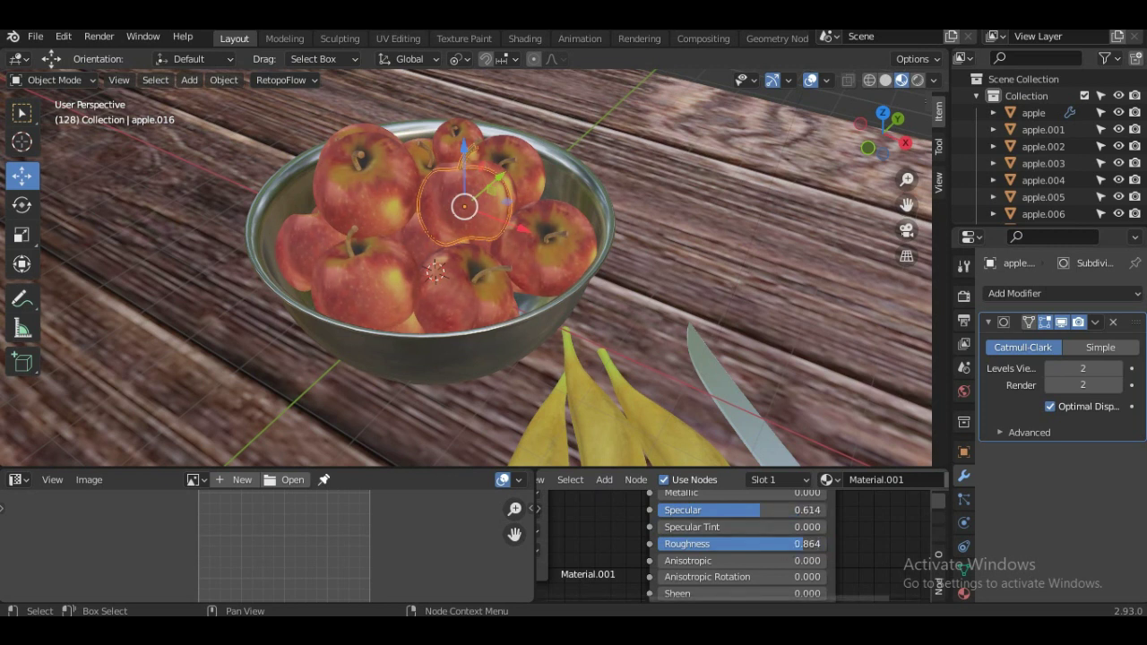
{"action": "left_click_drag", "start_coordinate": [799, 544], "coordinate": [708, 544]}
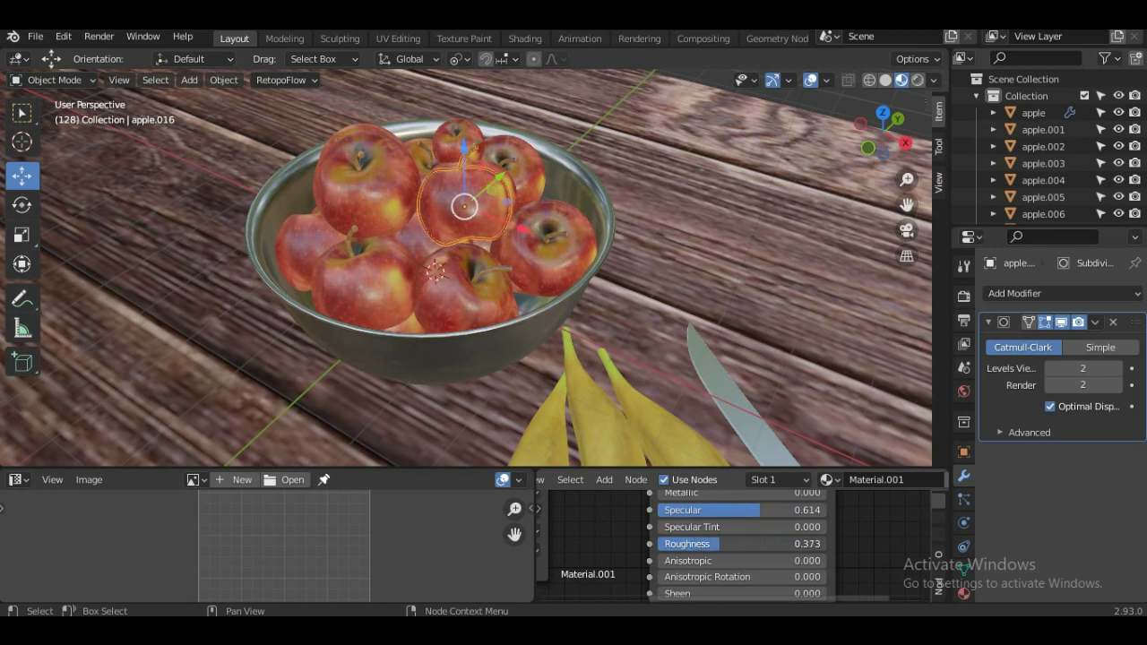
{"action": "scroll", "coordinate": [768, 150], "scroll_direction": "down", "scroll_amount": 3}
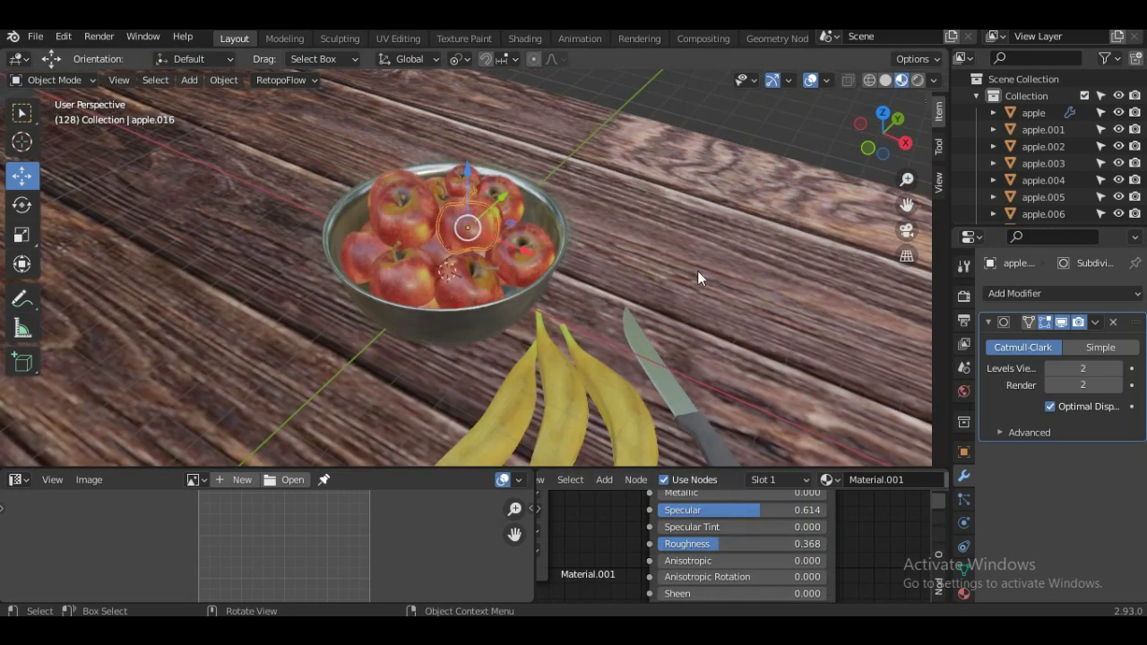
Select a banana to bring up the Banana material settings.
{"action": "left_click", "coordinate": [778, 147]}
{"action": "scroll", "coordinate": [602, 303], "scroll_direction": "down", "scroll_amount": 2}
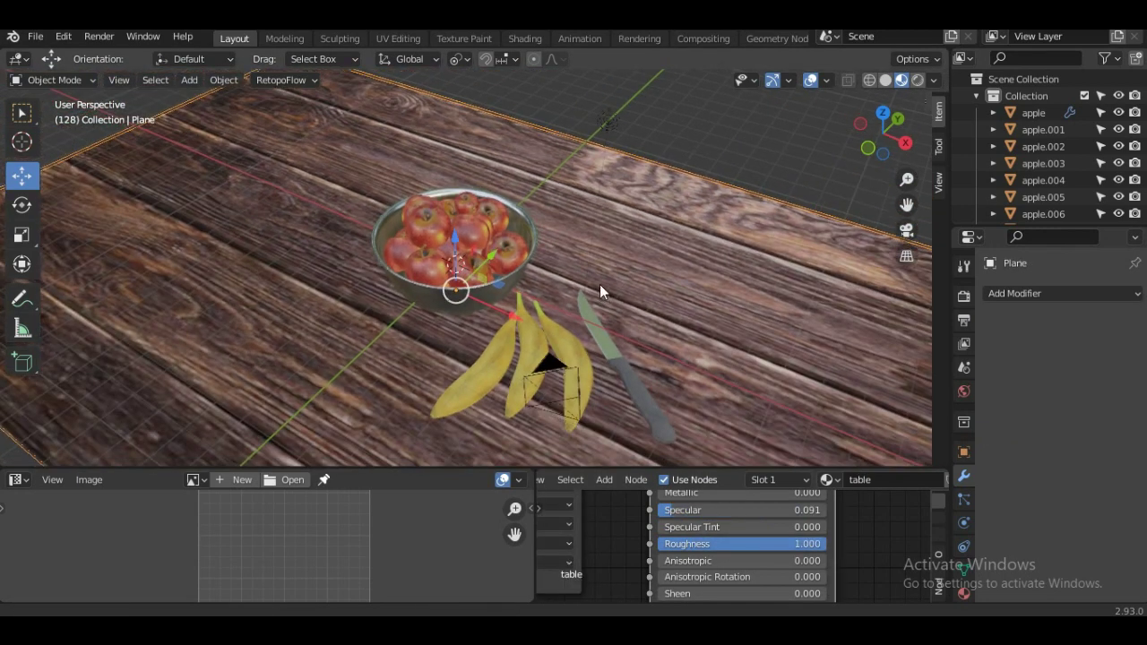
{"action": "scroll", "coordinate": [574, 319], "scroll_direction": "up", "scroll_amount": 3}
{"action": "left_click", "coordinate": [612, 444]}
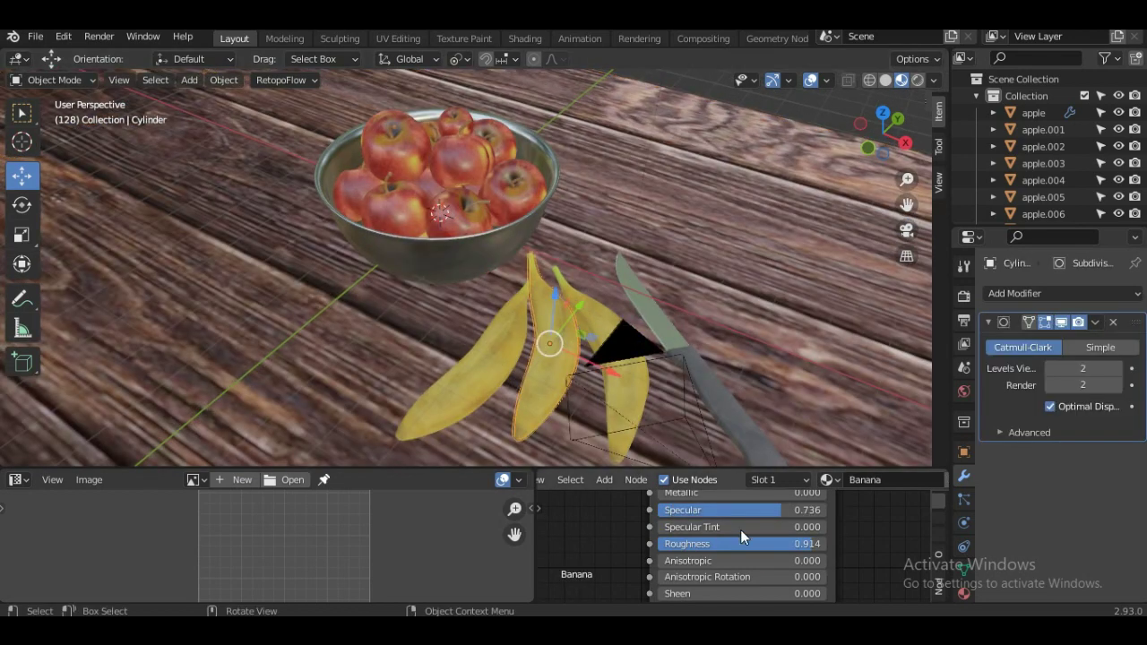
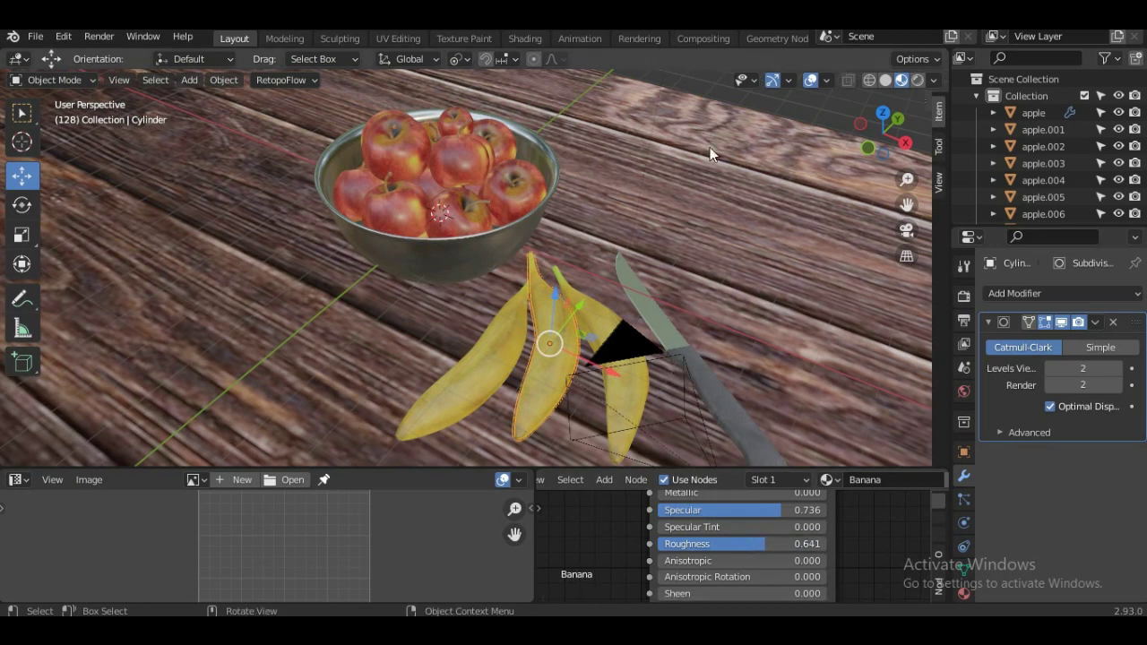
Select the wooden table plane and save the scene as Apple Scene.blend.
{"action": "left_click", "coordinate": [691, 91]}
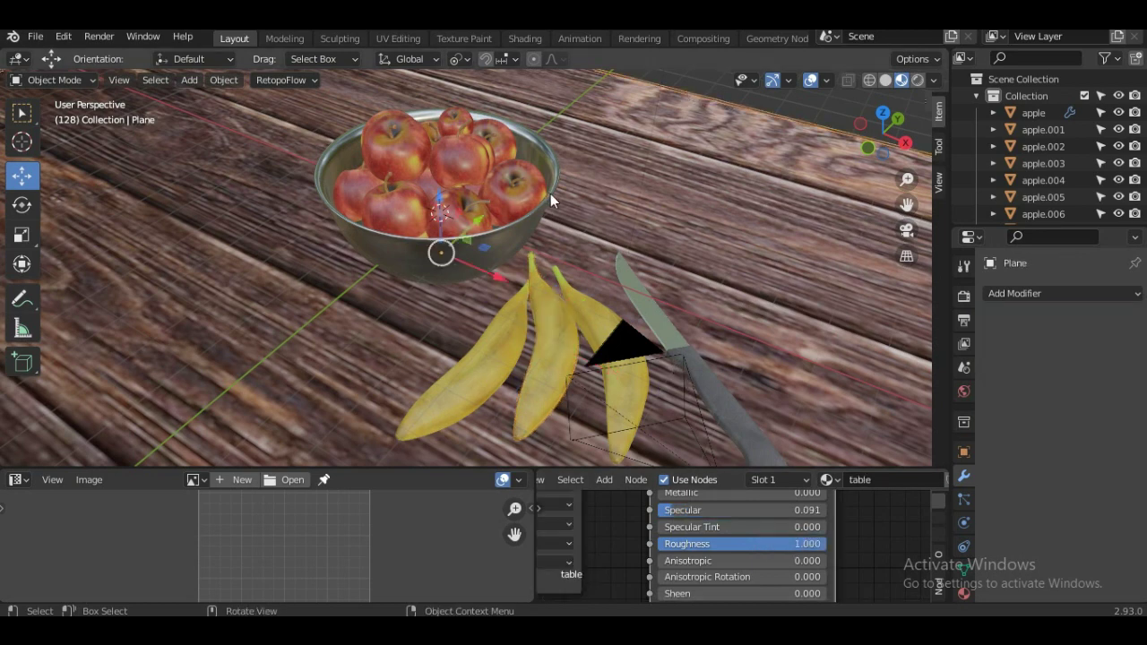
{"action": "scroll", "coordinate": [550, 194], "scroll_direction": "down", "scroll_amount": 4}
{"action": "scroll", "coordinate": [507, 211], "scroll_direction": "up", "scroll_amount": 2}
{"action": "mouse_move", "coordinate": [680, 207]}
{"action": "middle_mouse_down"}
{"action": "mouse_move", "coordinate": [584, 251]}
{"action": "mouse_move", "coordinate": [696, 227]}
{"action": "mouse_move", "coordinate": [825, 226]}
{"action": "mouse_move", "coordinate": [568, 225]}
{"action": "mouse_move", "coordinate": [582, 323]}
{"action": "mouse_move", "coordinate": [723, 313]}
{"action": "middle_mouse_up"}
{"action": "key", "text": "ctrl+s"}
Zoom in and orbit around the apple bowl, viewing it side-on and from above.
{"action": "scroll", "coordinate": [567, 225], "scroll_direction": "up", "scroll_amount": 3}
{"action": "scroll", "coordinate": [563, 226], "scroll_direction": "up", "scroll_amount": 2}
{"action": "scroll", "coordinate": [686, 315], "scroll_direction": "up", "scroll_amount": 2}
{"action": "scroll", "coordinate": [686, 315], "scroll_direction": "up", "scroll_amount": 3}
{"action": "scroll", "coordinate": [688, 308], "scroll_direction": "down", "scroll_amount": 5}
{"action": "scroll", "coordinate": [721, 312], "scroll_direction": "up", "scroll_amount": 5}
{"action": "scroll", "coordinate": [429, 182], "scroll_direction": "up", "scroll_amount": 2}
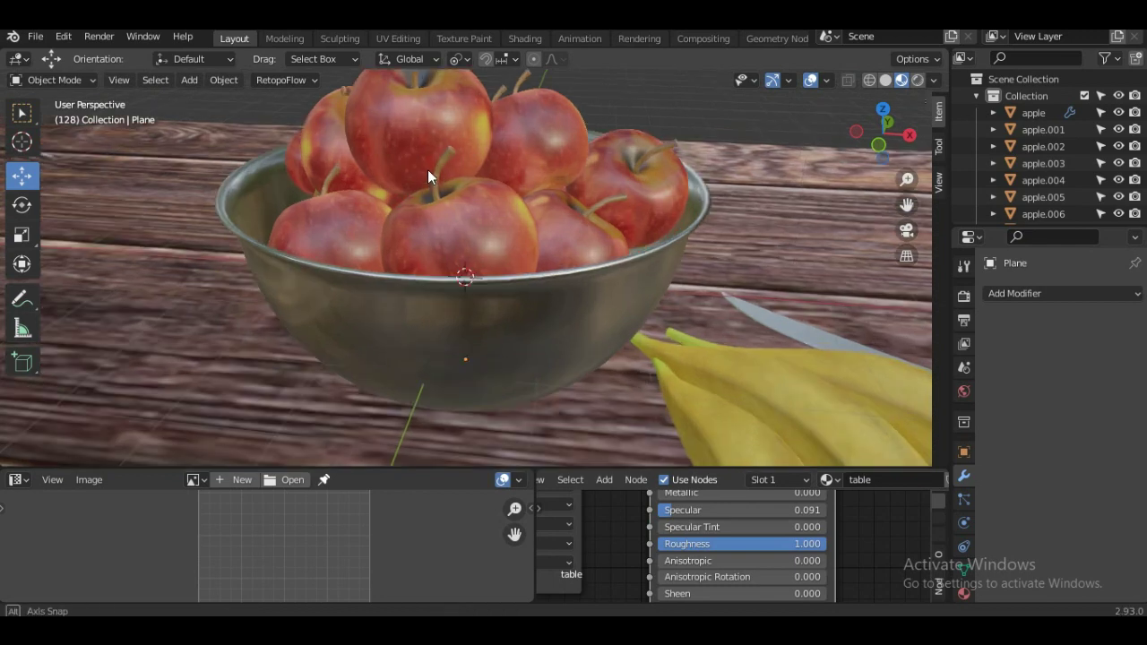
{"action": "mouse_move", "coordinate": [428, 170]}
{"action": "middle_mouse_down"}
{"action": "mouse_move", "coordinate": [434, 223]}
{"action": "mouse_move", "coordinate": [427, 163]}
{"action": "middle_mouse_up"}
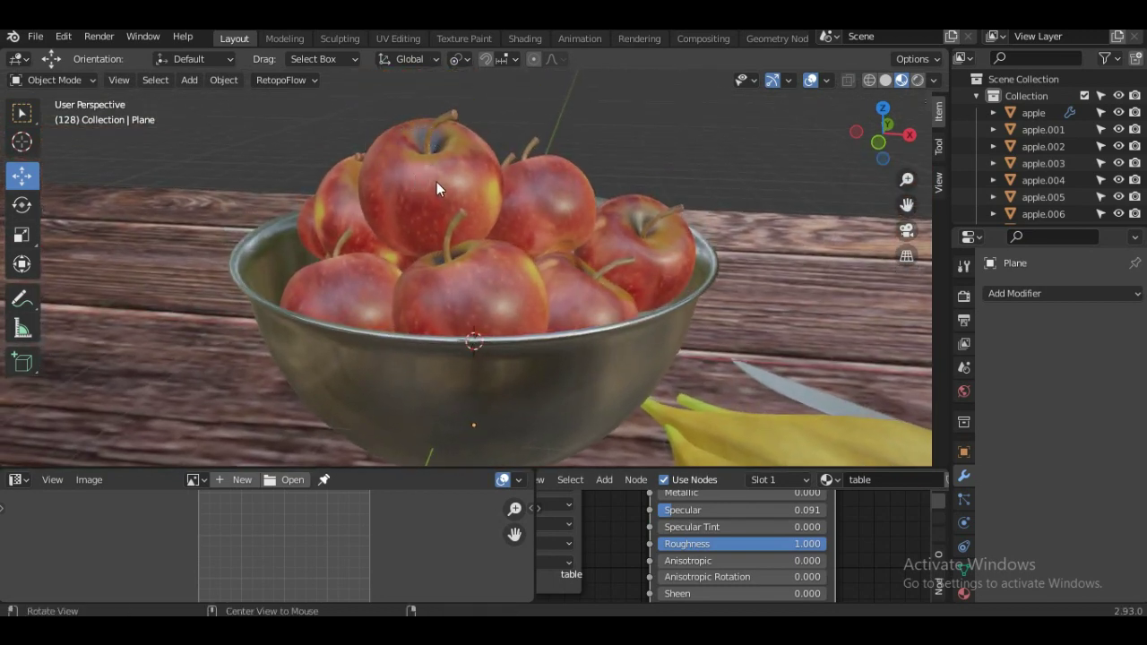
{"action": "mouse_move", "coordinate": [436, 182]}
{"action": "middle_mouse_down"}
{"action": "mouse_move", "coordinate": [352, 198]}
{"action": "mouse_move", "coordinate": [369, 125]}
{"action": "middle_mouse_up"}
{"action": "middle_click_drag", "start_coordinate": [367, 179], "coordinate": [379, 180]}
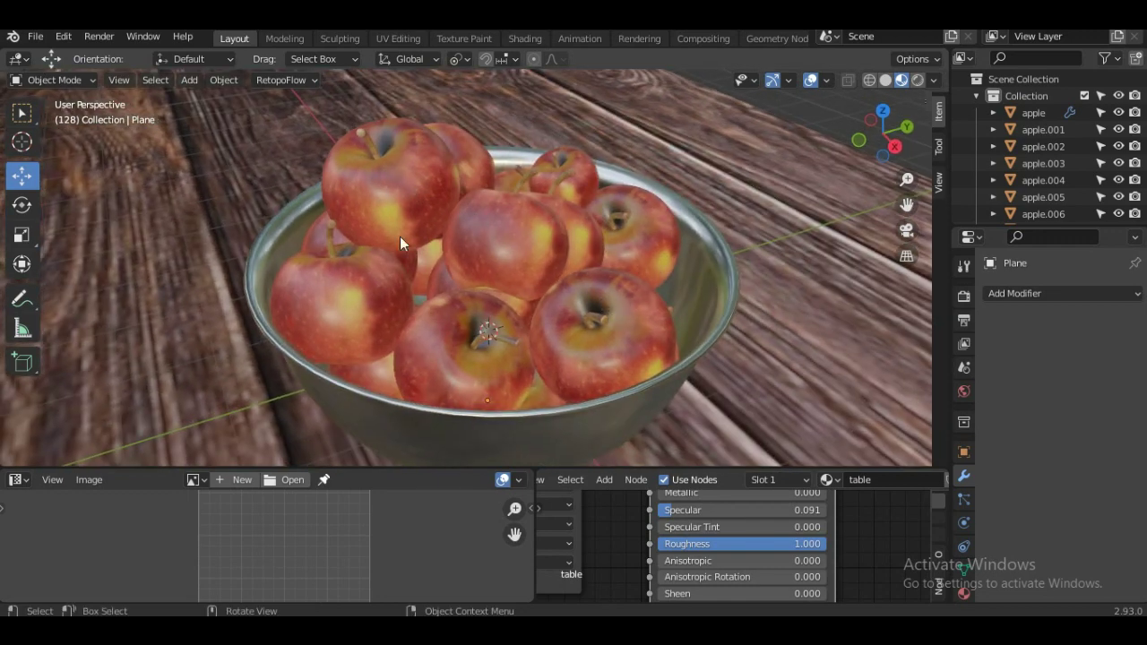
{"action": "mouse_move", "coordinate": [641, 252]}
{"action": "middle_mouse_down"}
{"action": "mouse_move", "coordinate": [706, 243]}
{"action": "mouse_move", "coordinate": [431, 138]}
{"action": "middle_mouse_up"}
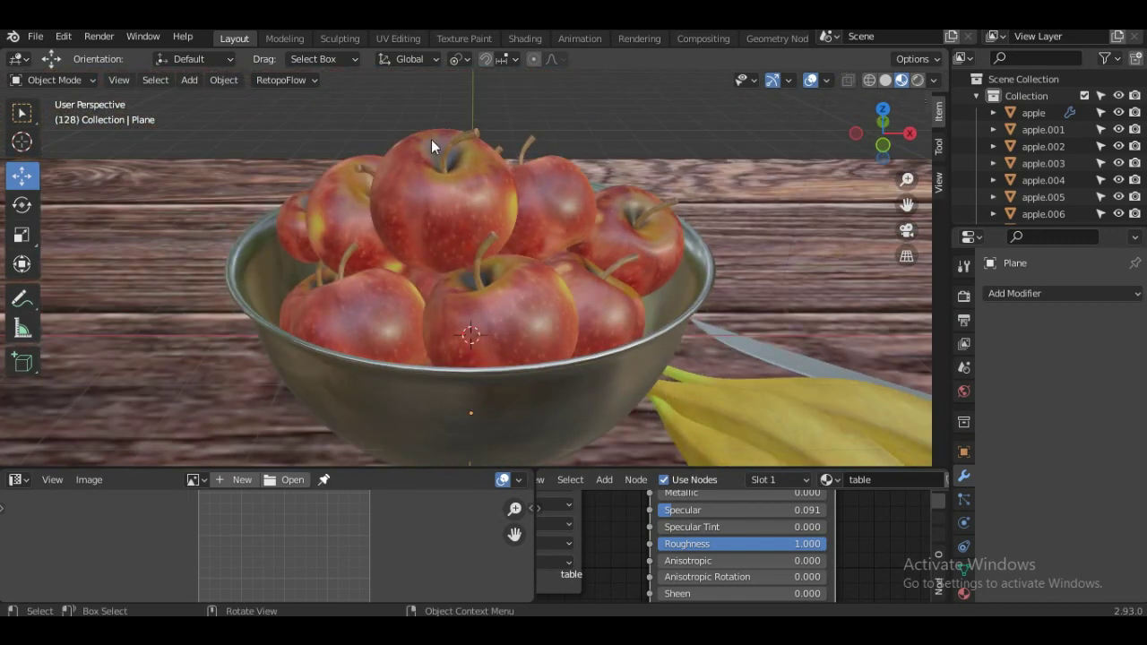
Zoom out and orbit to diagonal and near top-down views of the whole table.
{"action": "scroll", "coordinate": [533, 232], "scroll_direction": "down", "scroll_amount": 3}
{"action": "scroll", "coordinate": [592, 279], "scroll_direction": "down", "scroll_amount": 2}
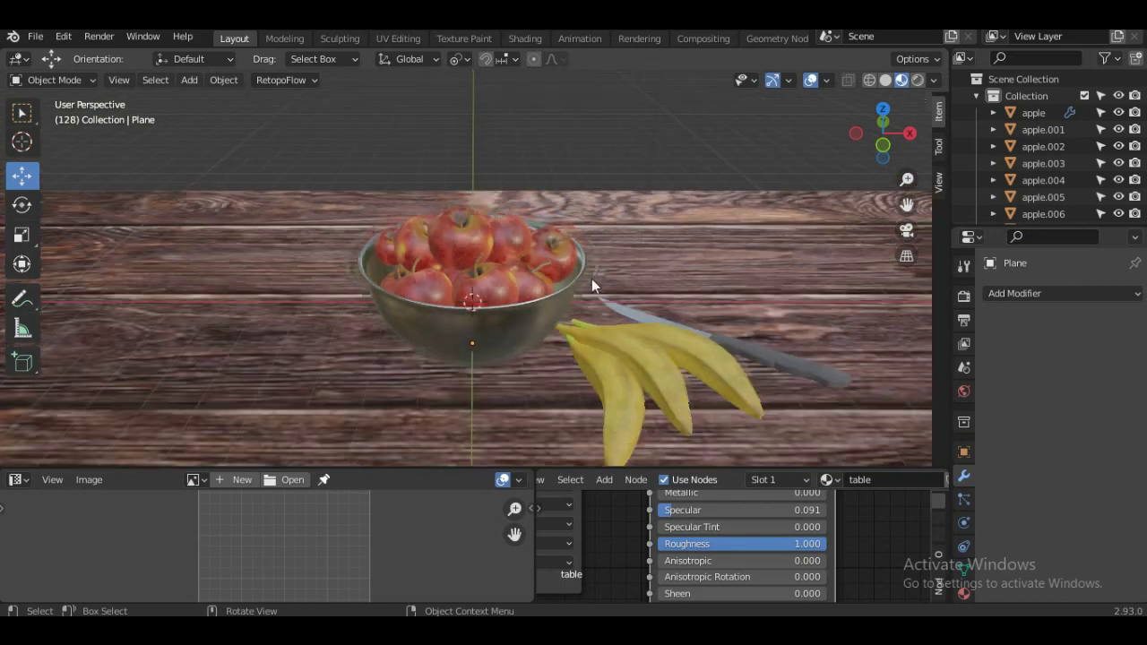
{"action": "scroll", "coordinate": [602, 236], "scroll_direction": "down", "scroll_amount": 1}
{"action": "scroll", "coordinate": [602, 233], "scroll_direction": "down", "scroll_amount": 3}
{"action": "mouse_move", "coordinate": [494, 231]}
{"action": "middle_mouse_down"}
{"action": "mouse_move", "coordinate": [512, 238]}
{"action": "mouse_move", "coordinate": [514, 264]}
{"action": "mouse_move", "coordinate": [570, 211]}
{"action": "middle_mouse_up"}
{"action": "mouse_move", "coordinate": [509, 283]}
{"action": "middle_mouse_down"}
{"action": "mouse_move", "coordinate": [511, 345]}
{"action": "mouse_move", "coordinate": [610, 359]}
{"action": "mouse_move", "coordinate": [549, 361]}
{"action": "middle_mouse_up"}
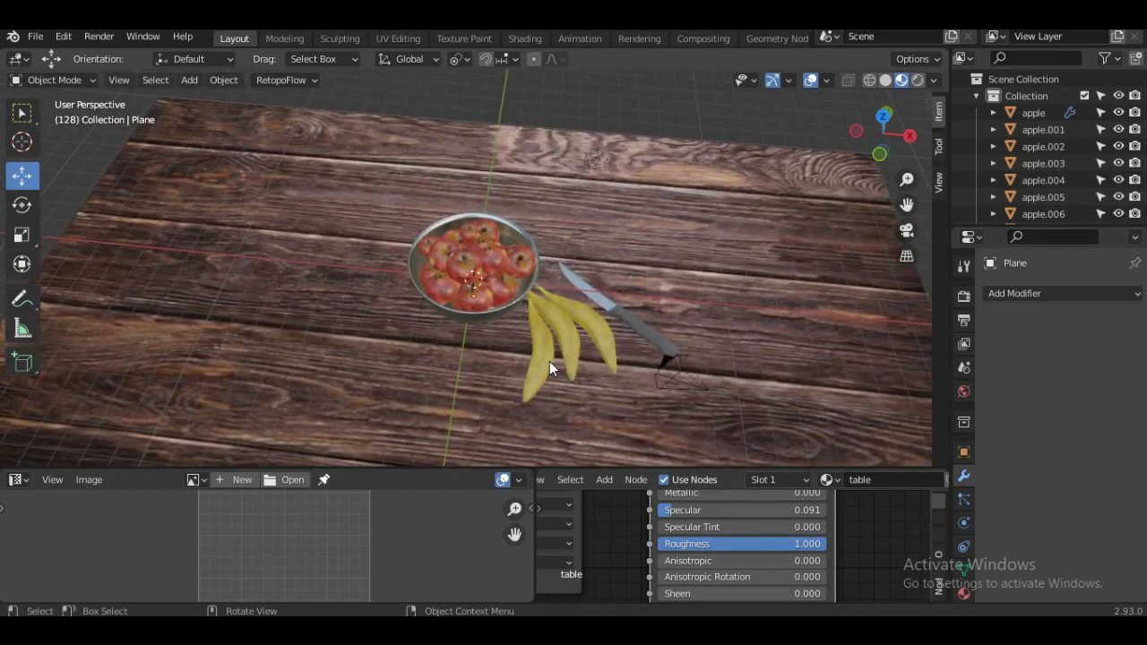